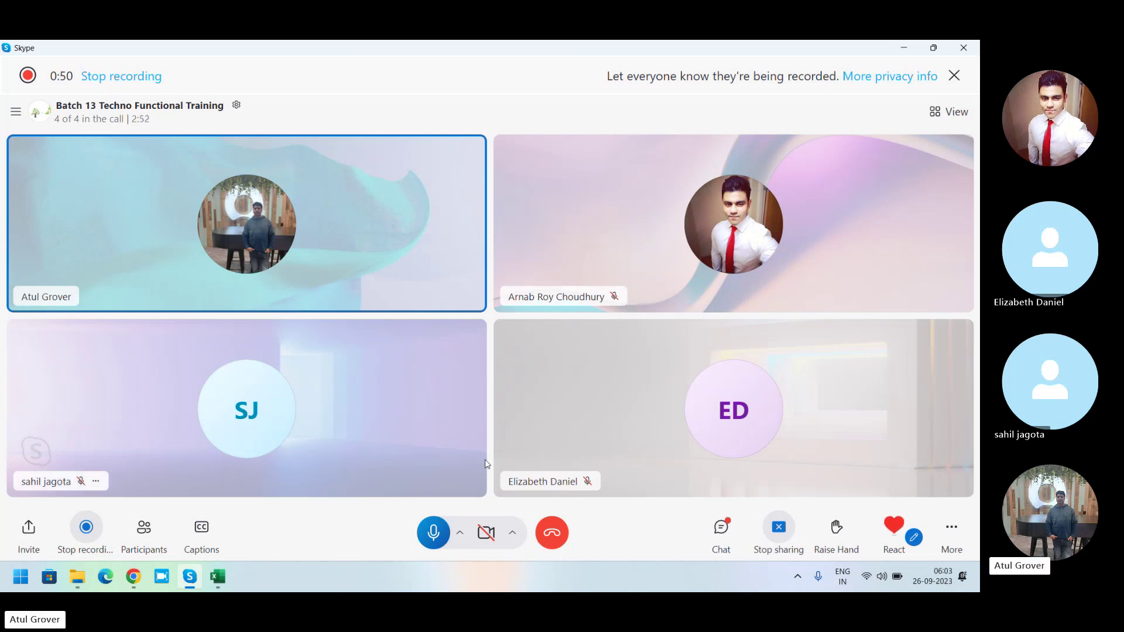
Switch from the Skype call to the ServiceNow Subscription Overview in Chrome.
{"action": "left_click", "coordinate": [132, 586]}
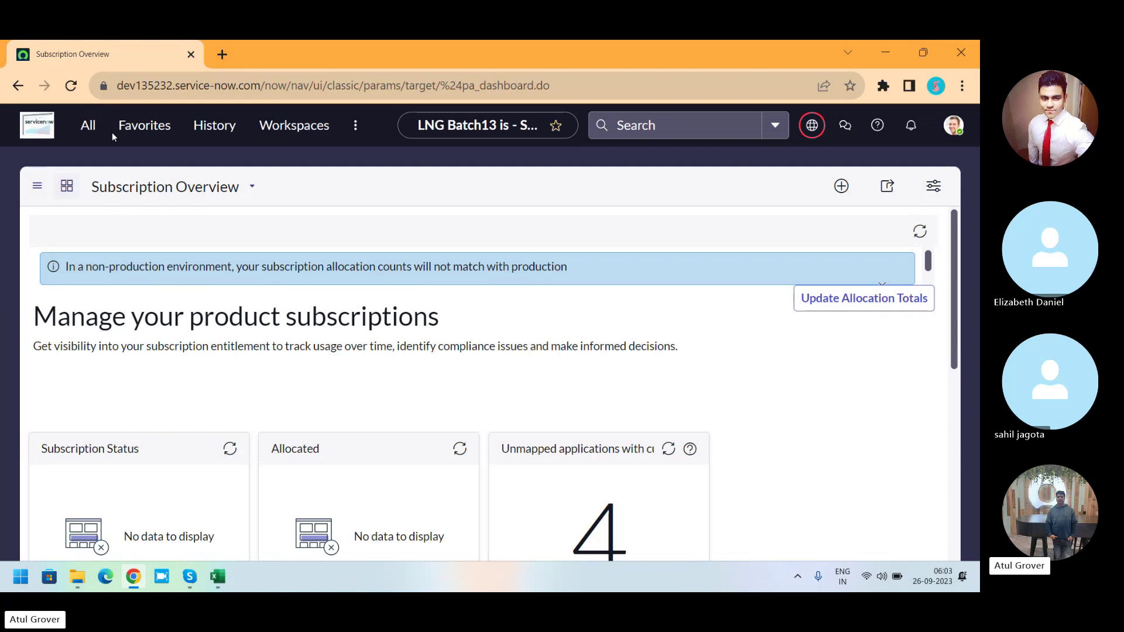
Open the Maintain Items catalog list through the navigator filter.
{"action": "left_click", "coordinate": [82, 127]}
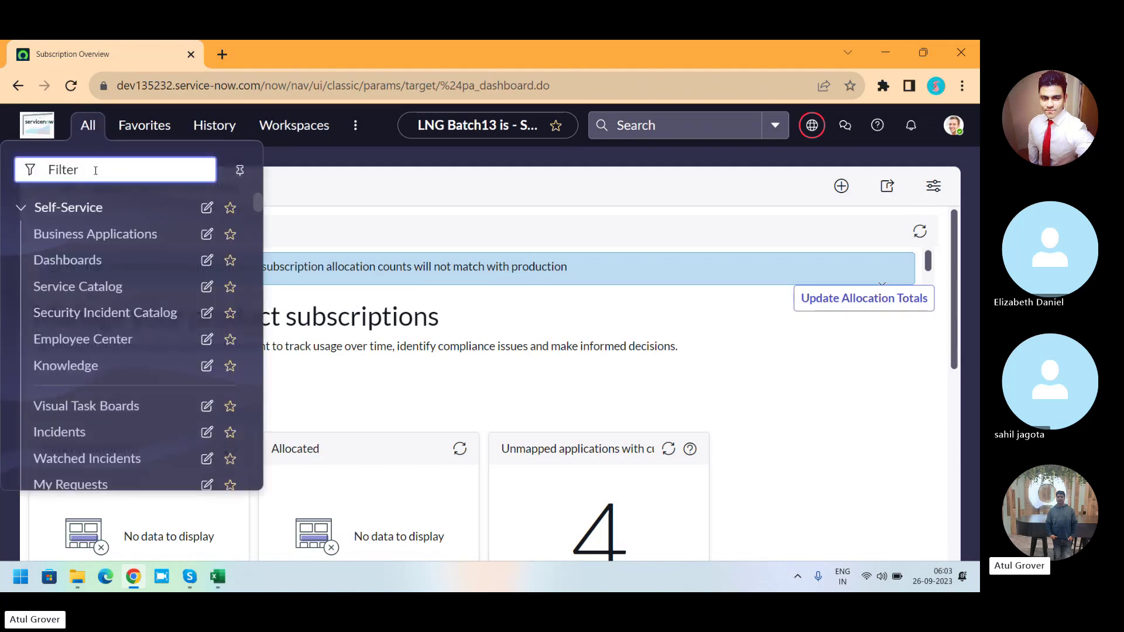
{"action": "type", "text": "maintian"}
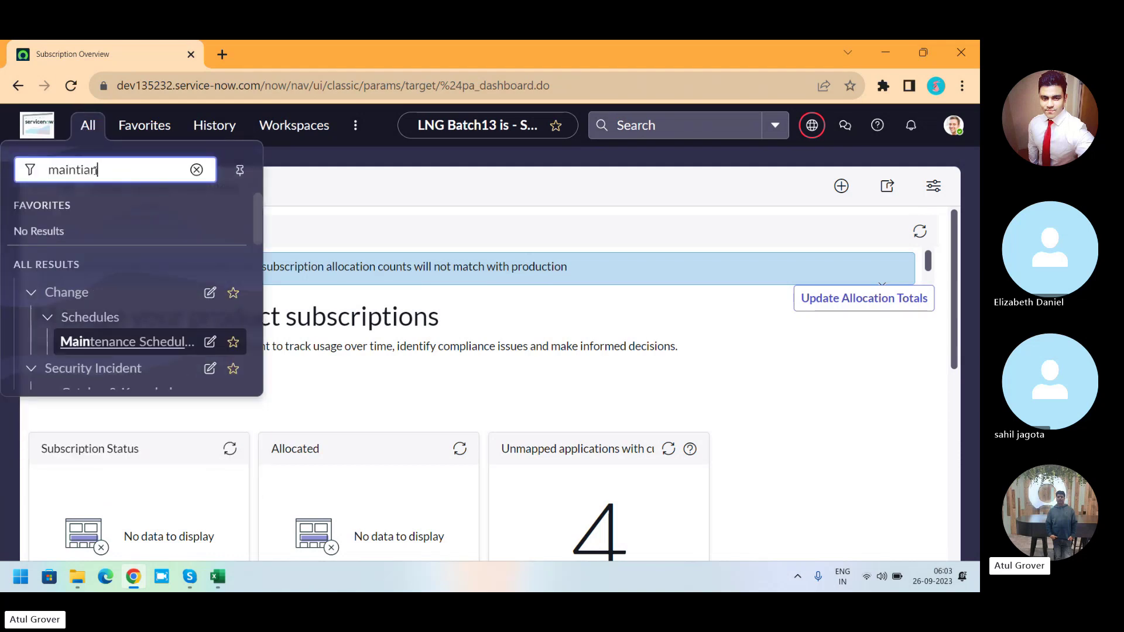
{"action": "key", "text": "BackSpace"}
{"action": "key", "text": "BackSpace"}
{"action": "key", "text": "BackSpace"}
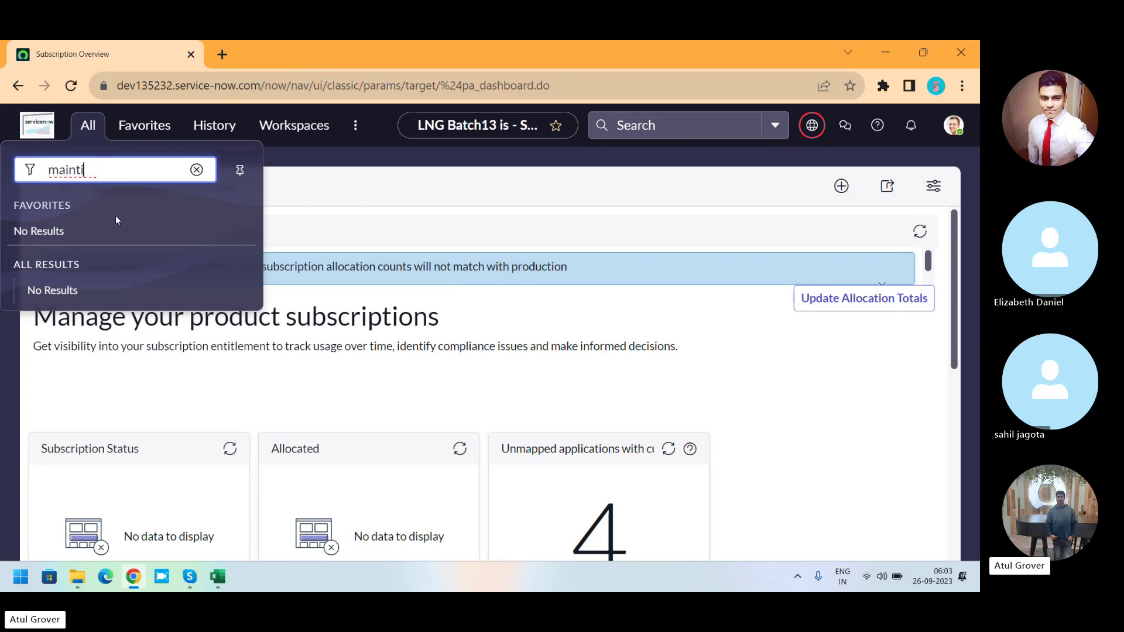
{"action": "type", "text": "ain i"}
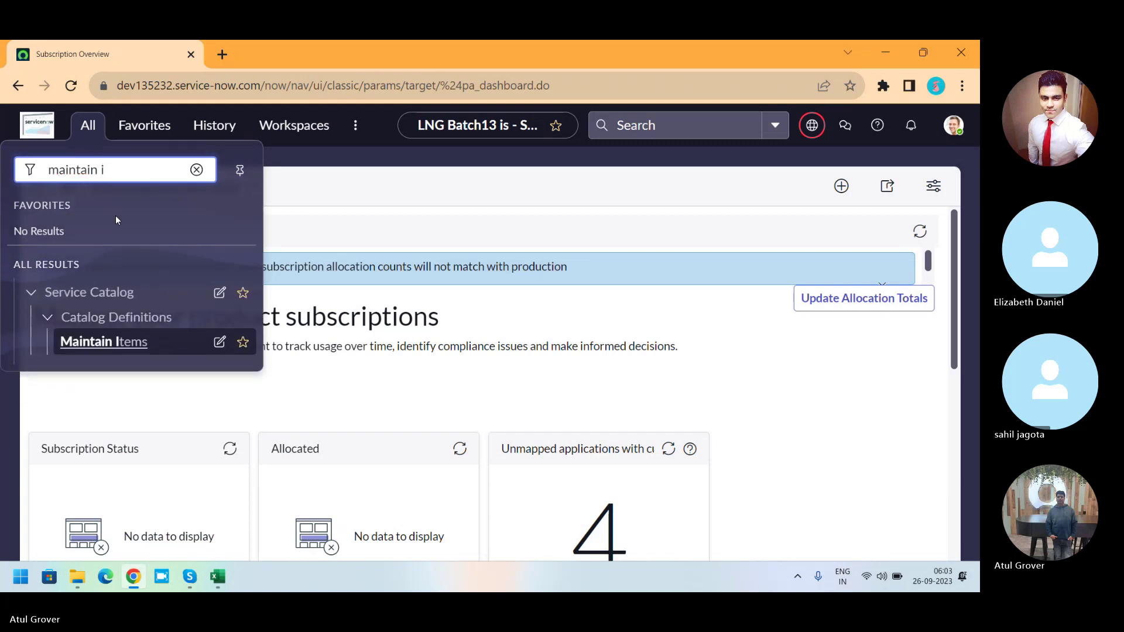
{"action": "left_click", "coordinate": [114, 348]}
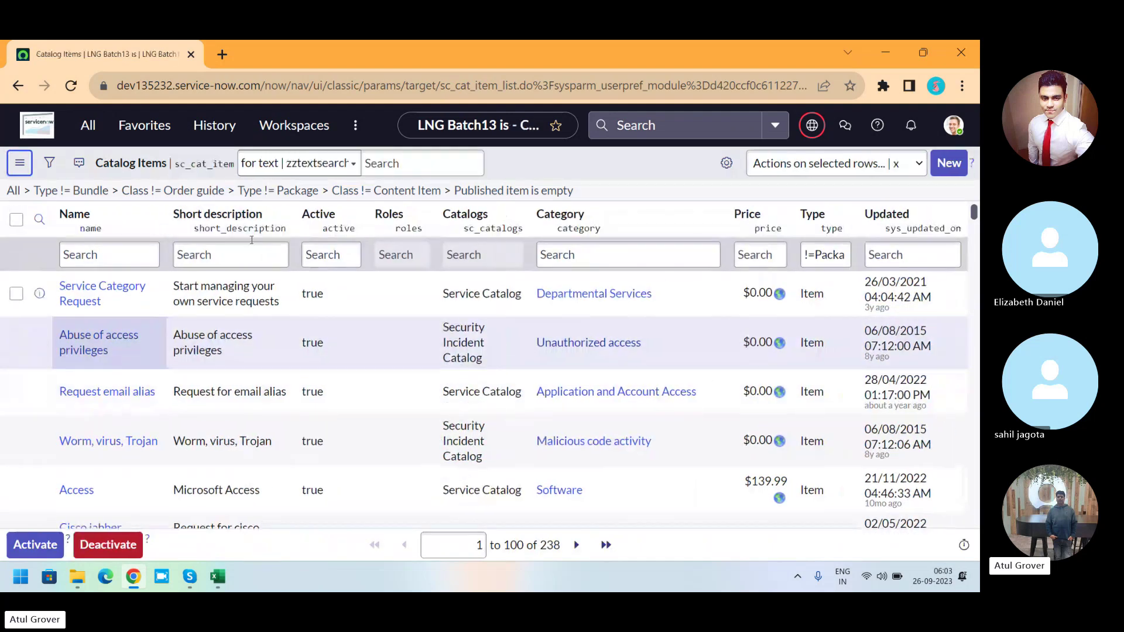
Filter catalog items by Name '*itsm' and open ITSM Techo Functional.
{"action": "left_click", "coordinate": [139, 258]}
{"action": "type", "text": "*"}
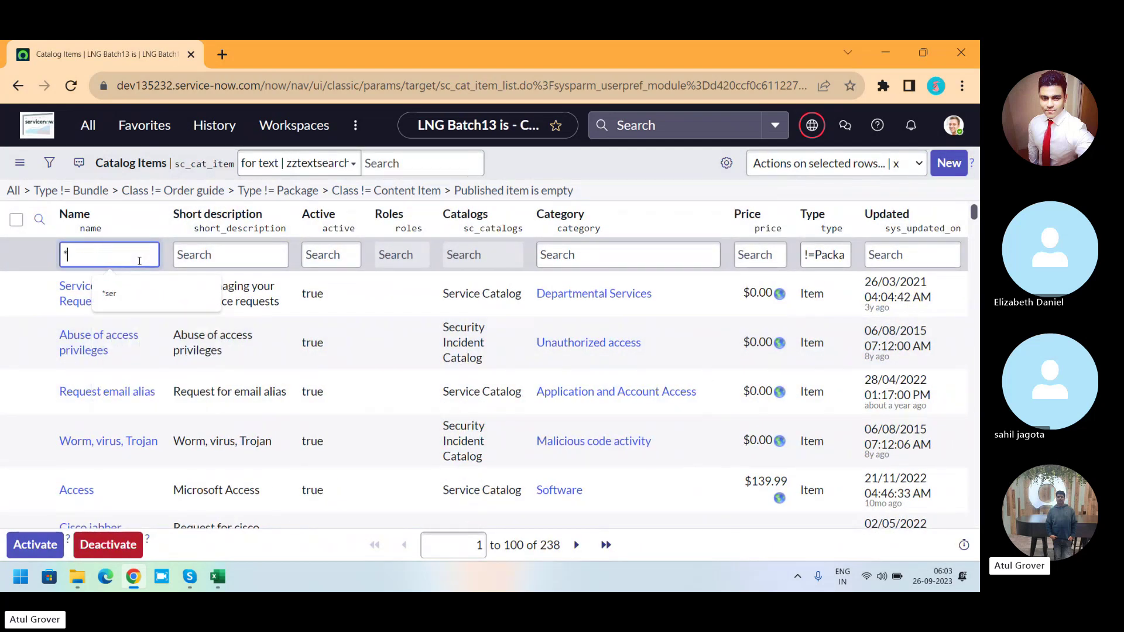
{"action": "type", "text": "itsm"}
{"action": "key", "text": "Return"}
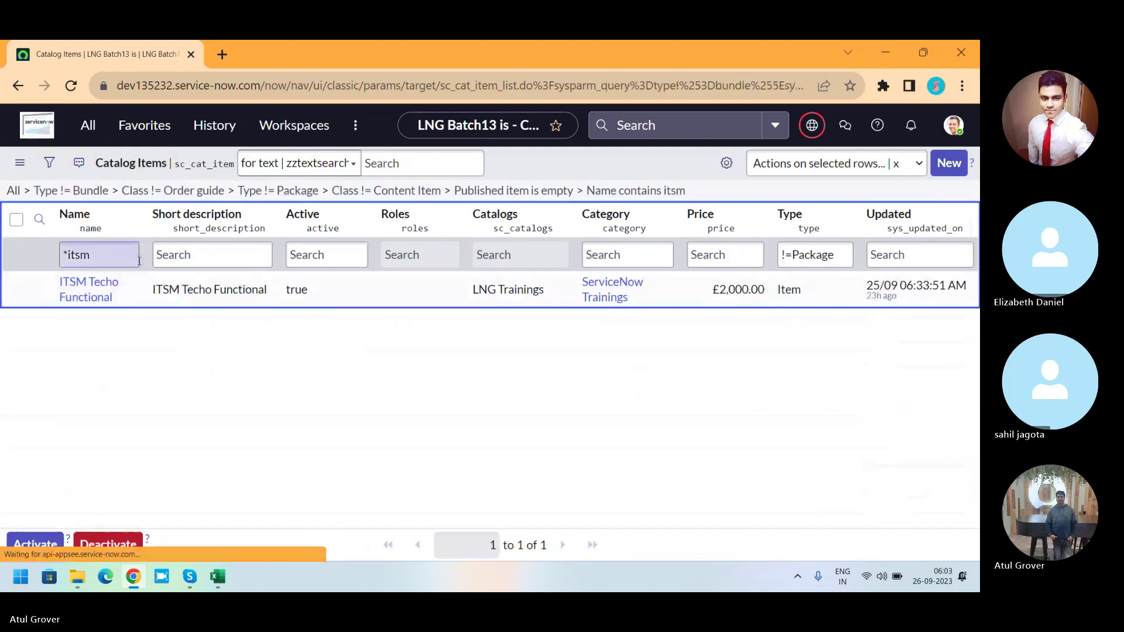
{"action": "left_click", "coordinate": [66, 289]}
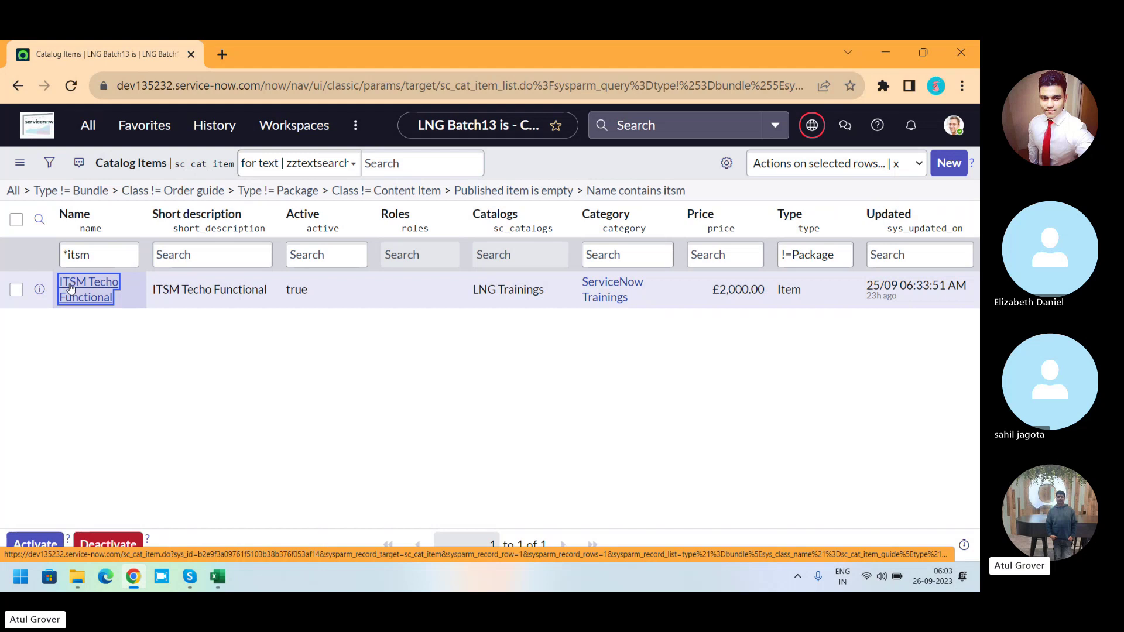
{"action": "left_click", "coordinate": [70, 286]}
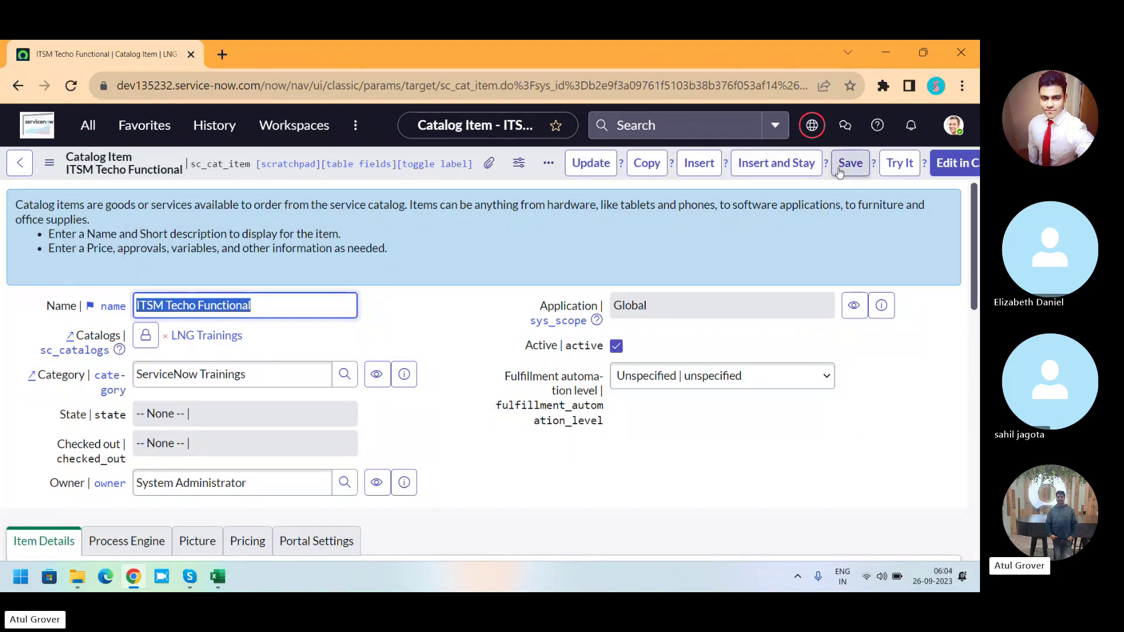
Zoom the page to 90% and show the item's Process Engine settings.
{"action": "scroll", "coordinate": [971, 257], "scroll_direction": "down", "scroll_amount": 5}
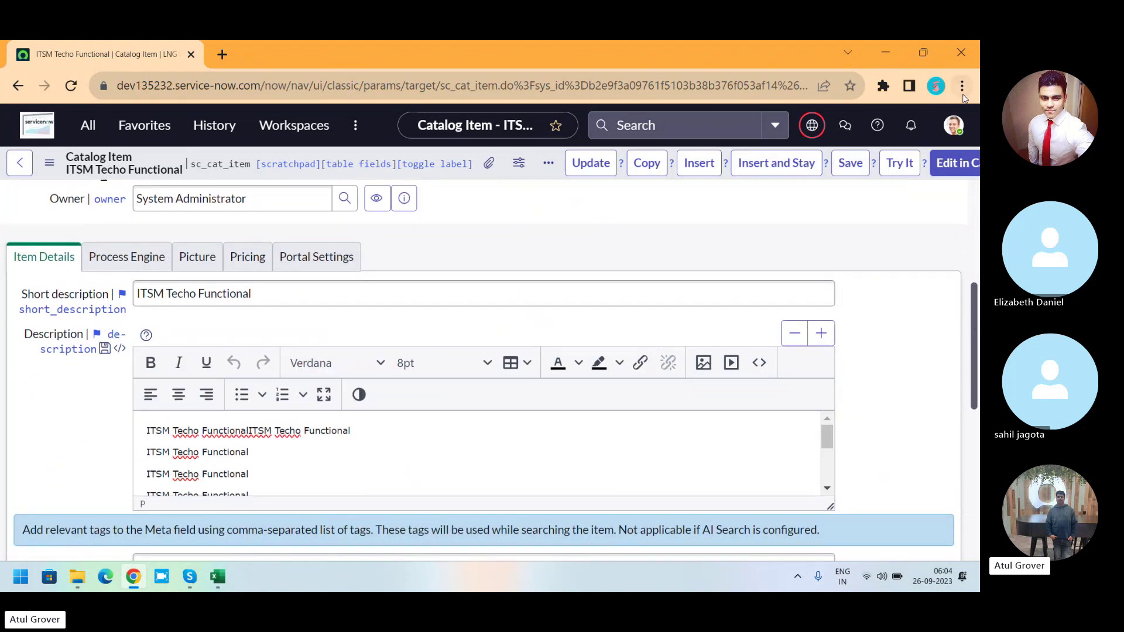
{"action": "left_click", "coordinate": [962, 86]}
{"action": "left_click", "coordinate": [864, 280]}
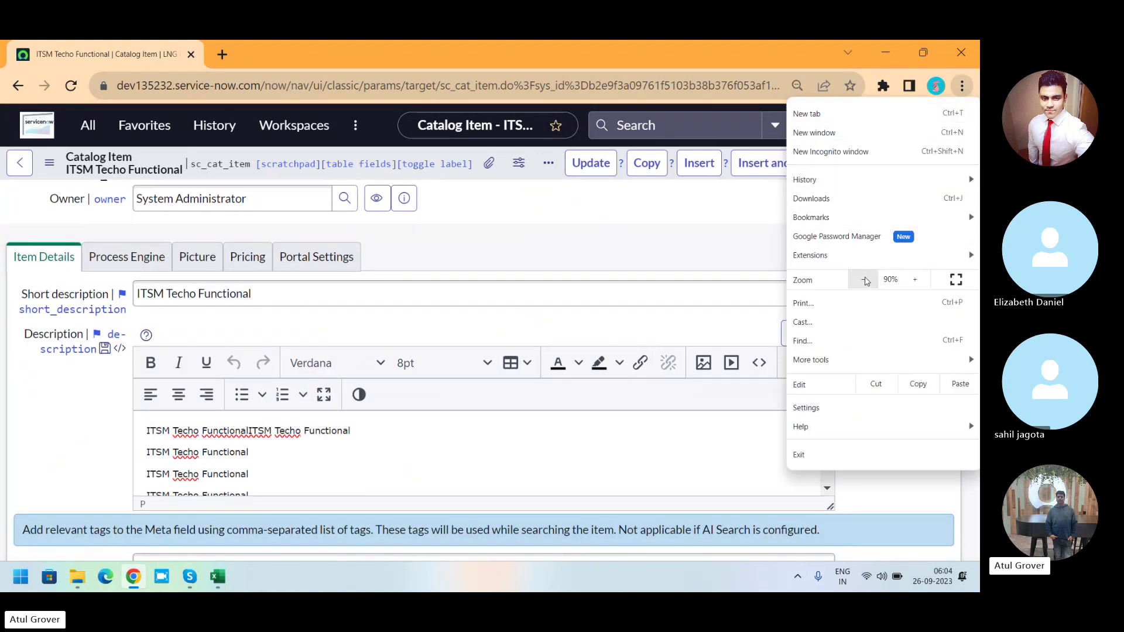
{"action": "left_click", "coordinate": [718, 222]}
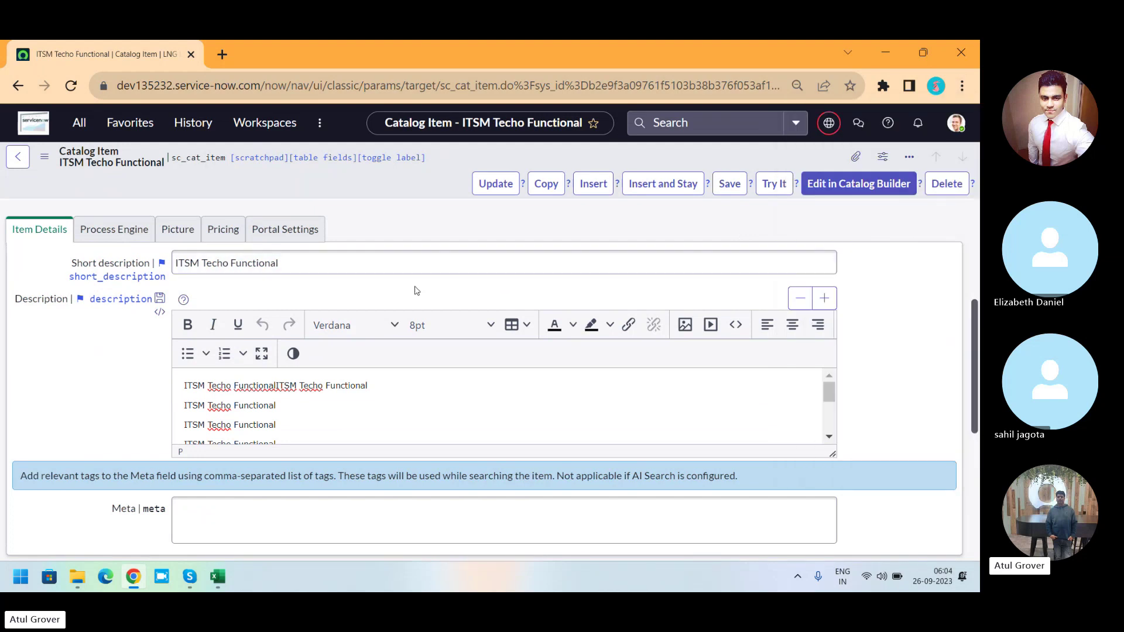
{"action": "left_click", "coordinate": [116, 234]}
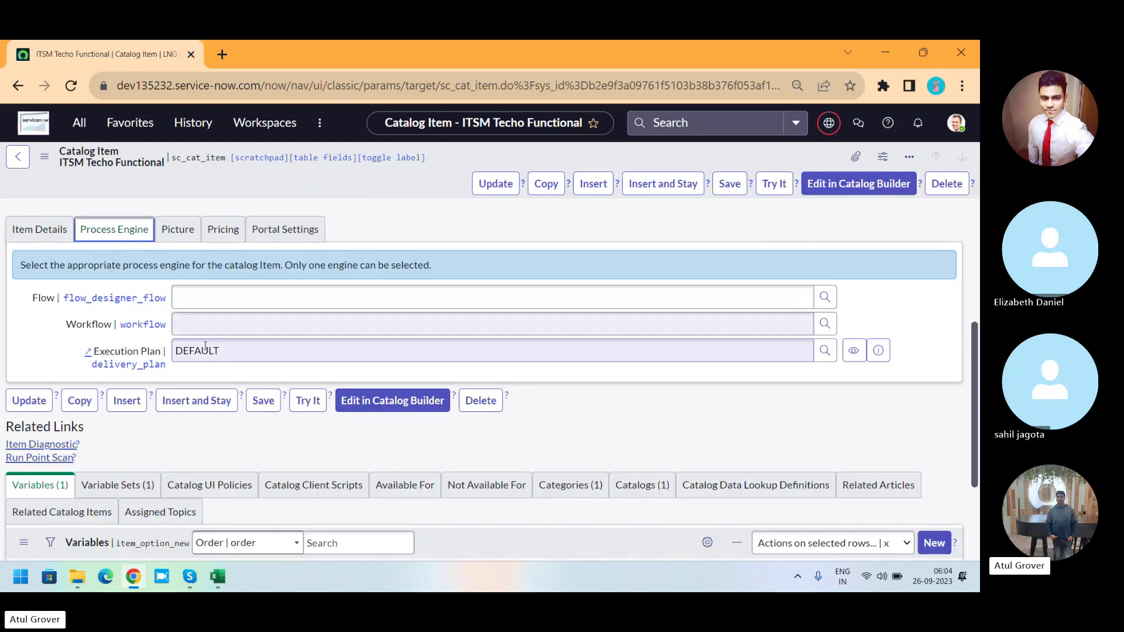
Set the ITSM Techo Functional Workflow field to LNG and save the record.
{"action": "left_click", "coordinate": [228, 326]}
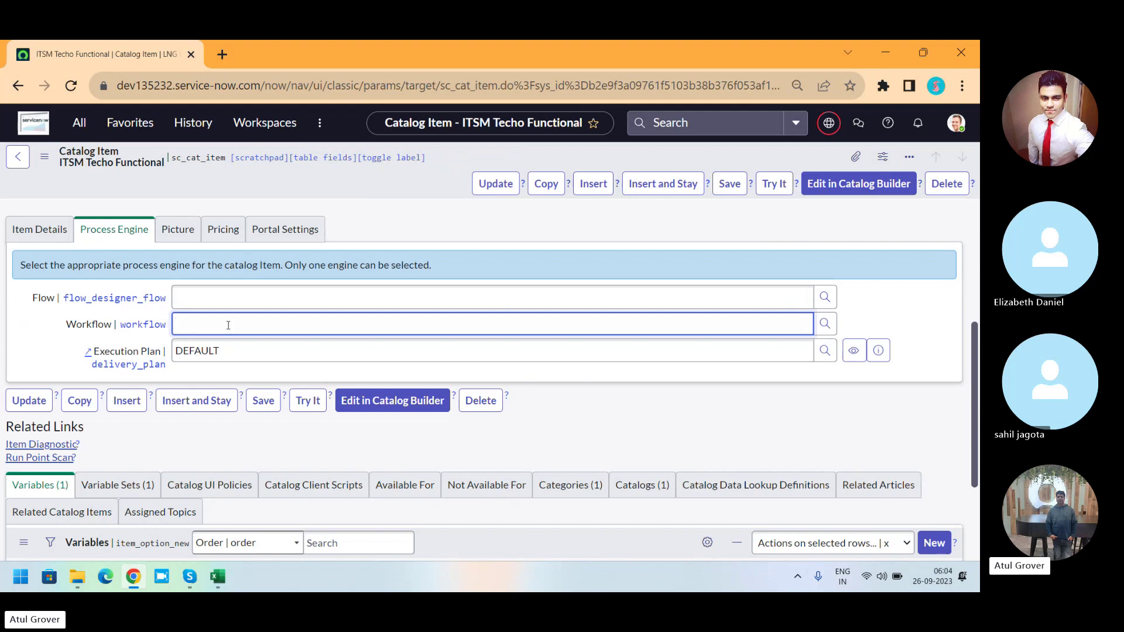
{"action": "type", "text": "LNG"}
{"action": "left_click", "coordinate": [214, 345]}
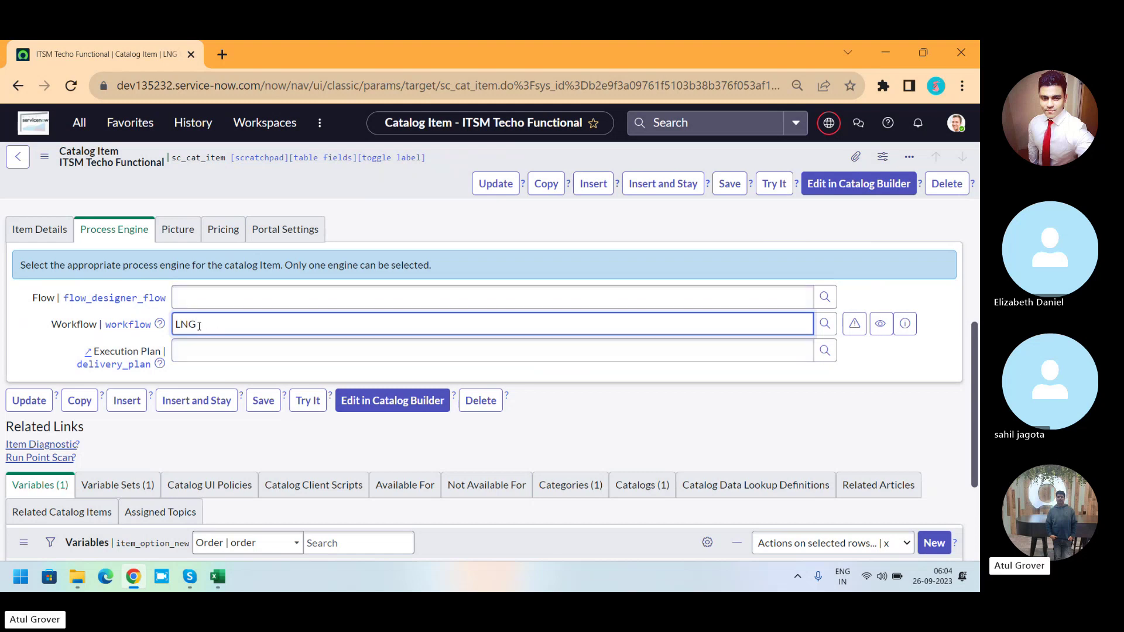
{"action": "left_click", "coordinate": [260, 406]}
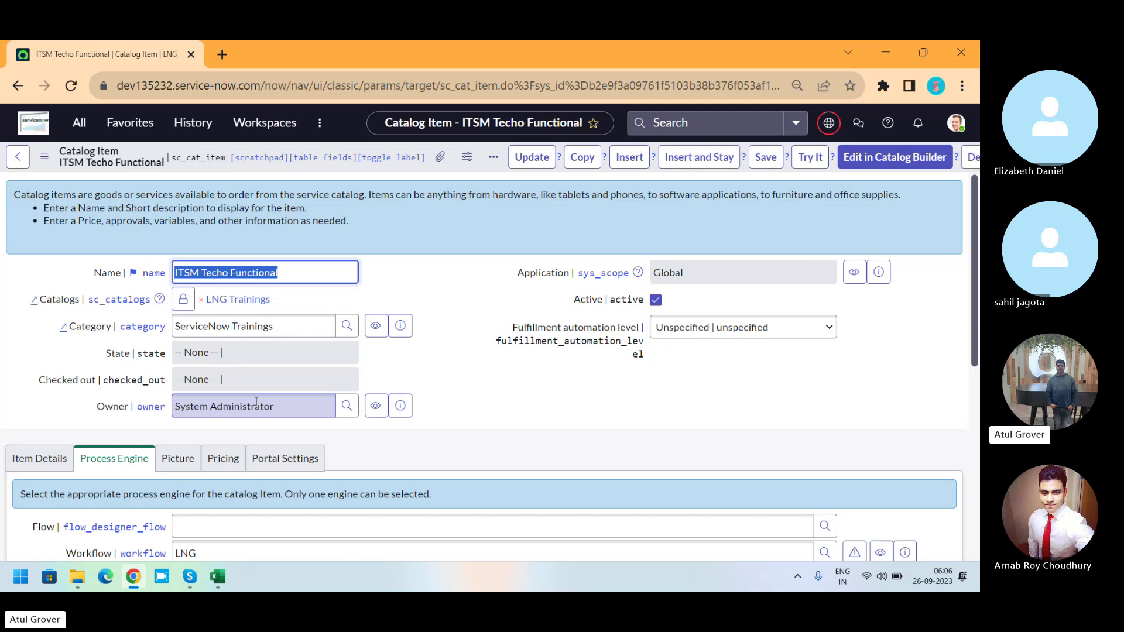
Open the dev1 instance's /lng portal home page in a new tab.
{"action": "left_click", "coordinate": [220, 53]}
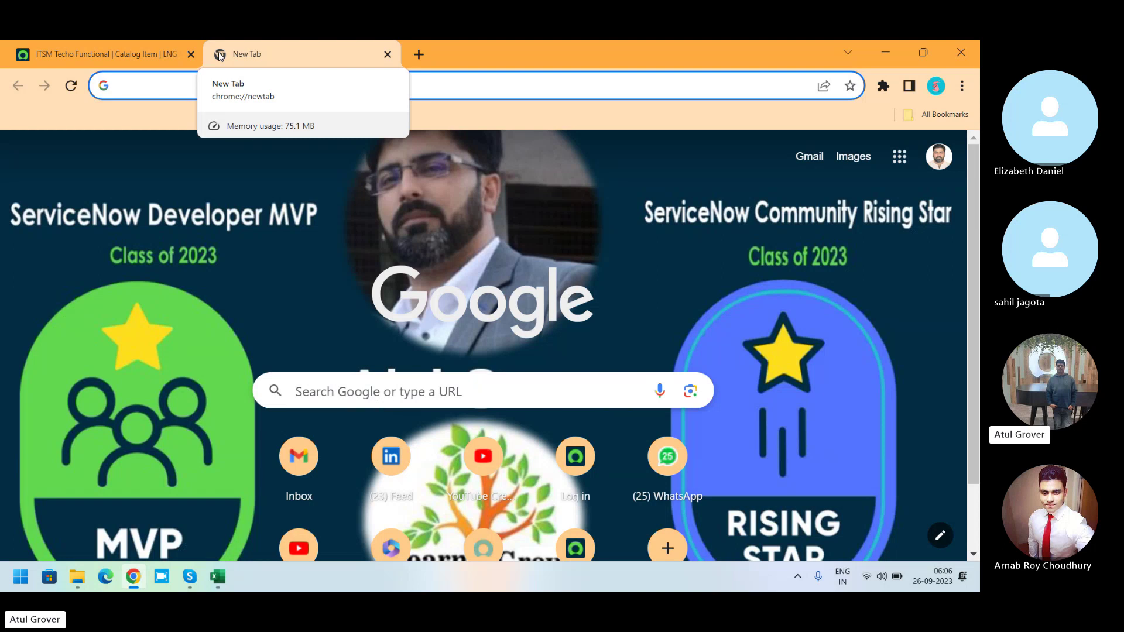
{"action": "type", "text": "dev135232.service-now.com"}
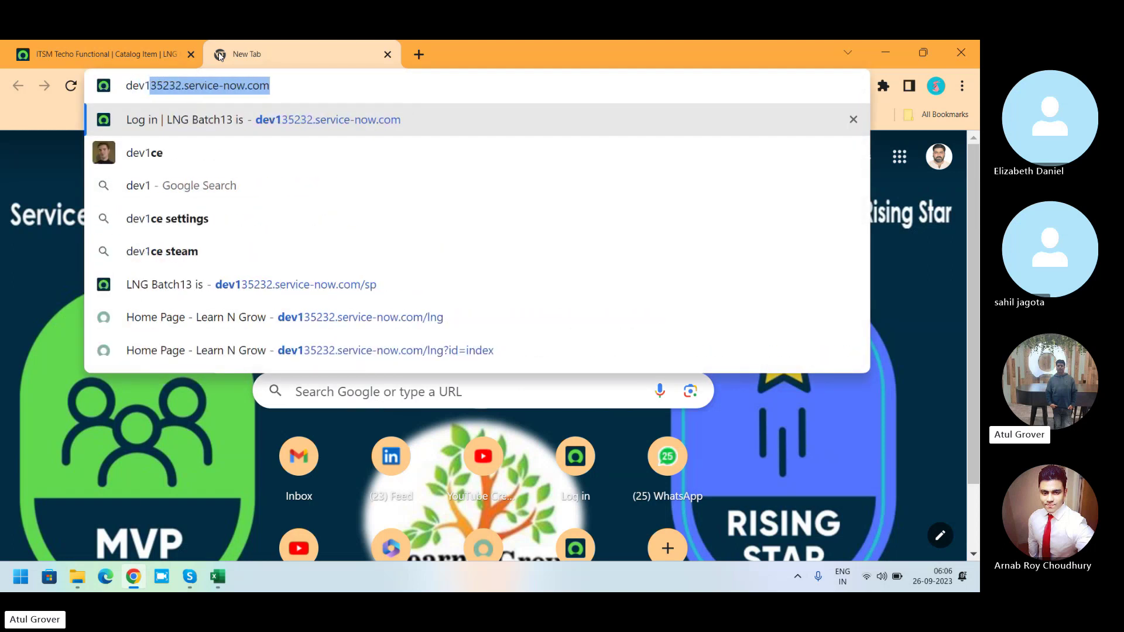
{"action": "key", "text": "Right"}
{"action": "type", "text": "/"}
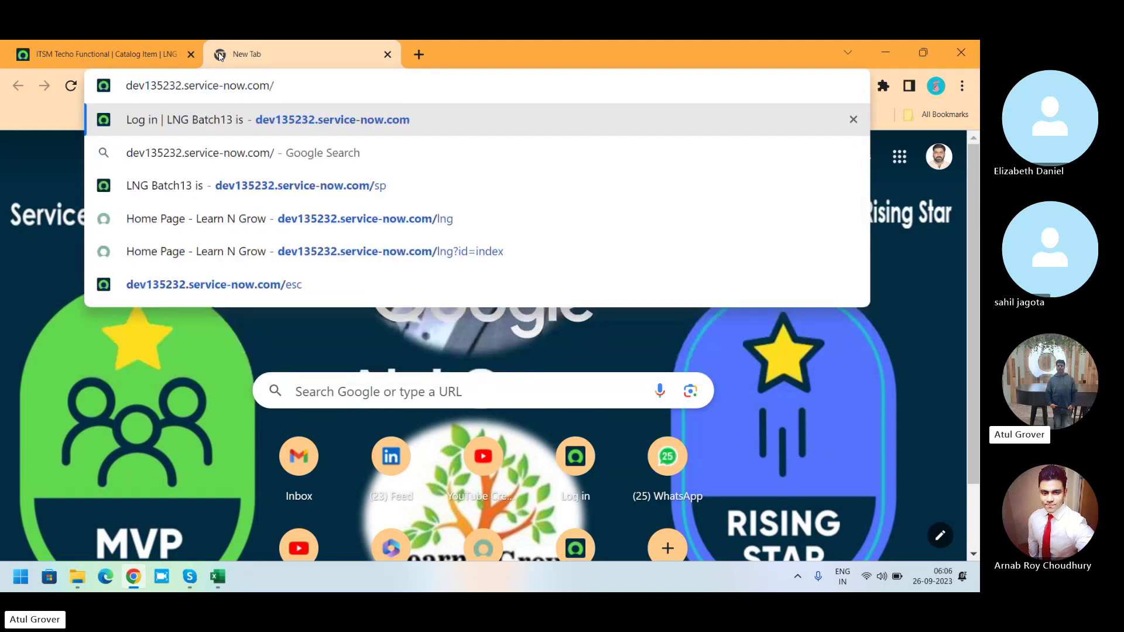
{"action": "type", "text": "lng"}
{"action": "key", "text": "Return"}
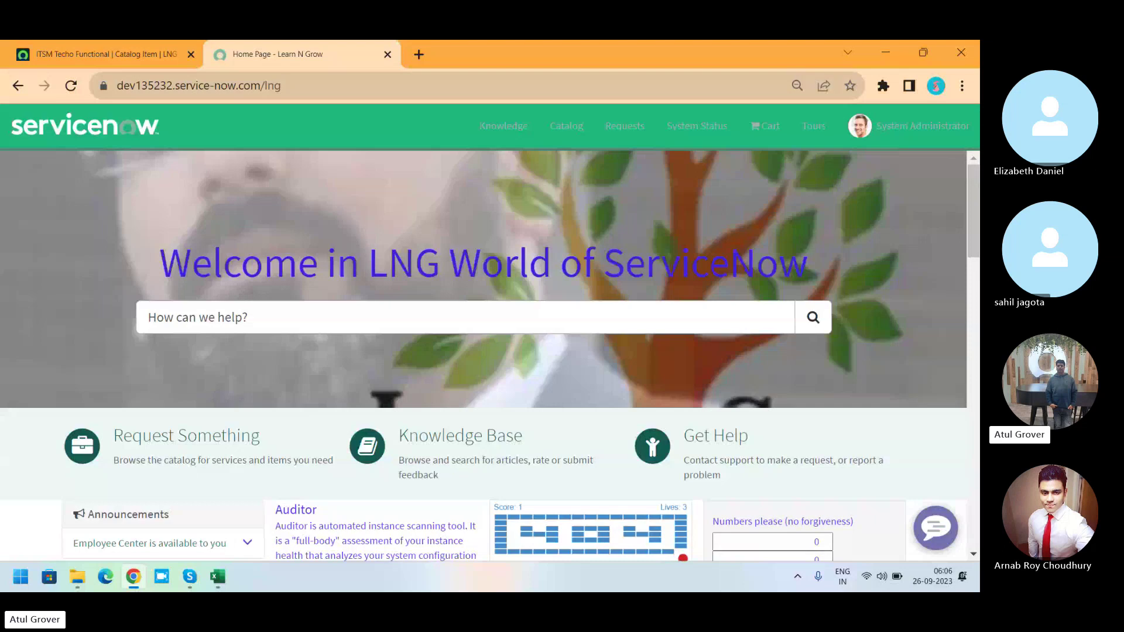
Open the ITSM Techo Functional item from the portal's Request Something catalog.
{"action": "left_click", "coordinate": [199, 453]}
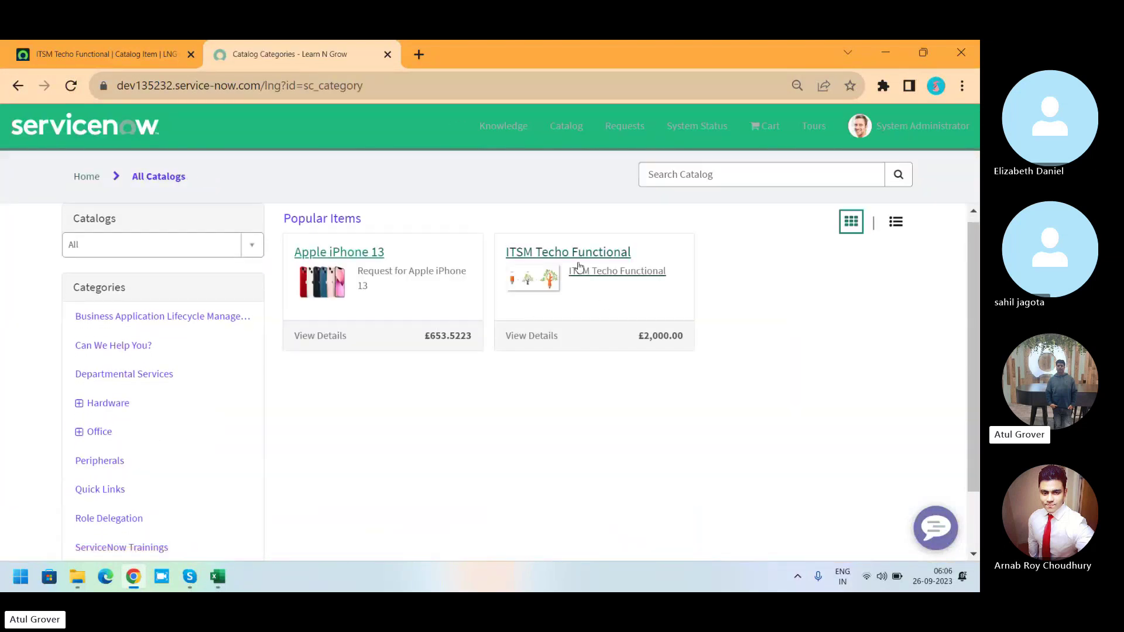
{"action": "left_click", "coordinate": [578, 258]}
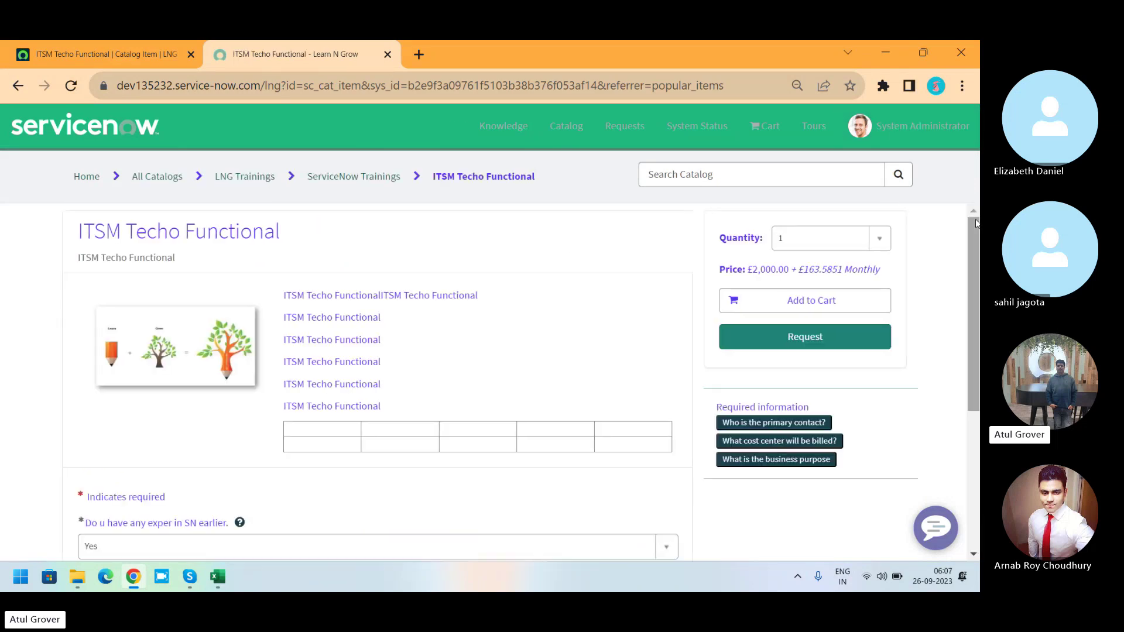
{"action": "scroll", "coordinate": [974, 223], "scroll_direction": "down", "scroll_amount": 4}
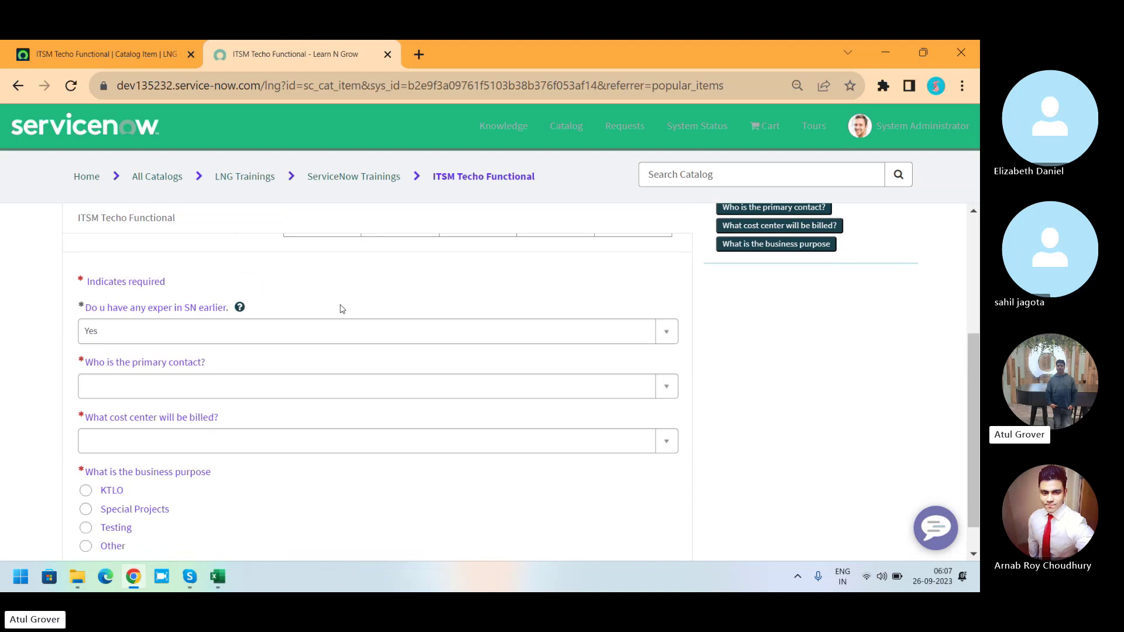
Answer experience No, pick a primary contact, Product Management cost center and KTLO purpose.
{"action": "left_click", "coordinate": [297, 339]}
{"action": "left_click", "coordinate": [175, 401]}
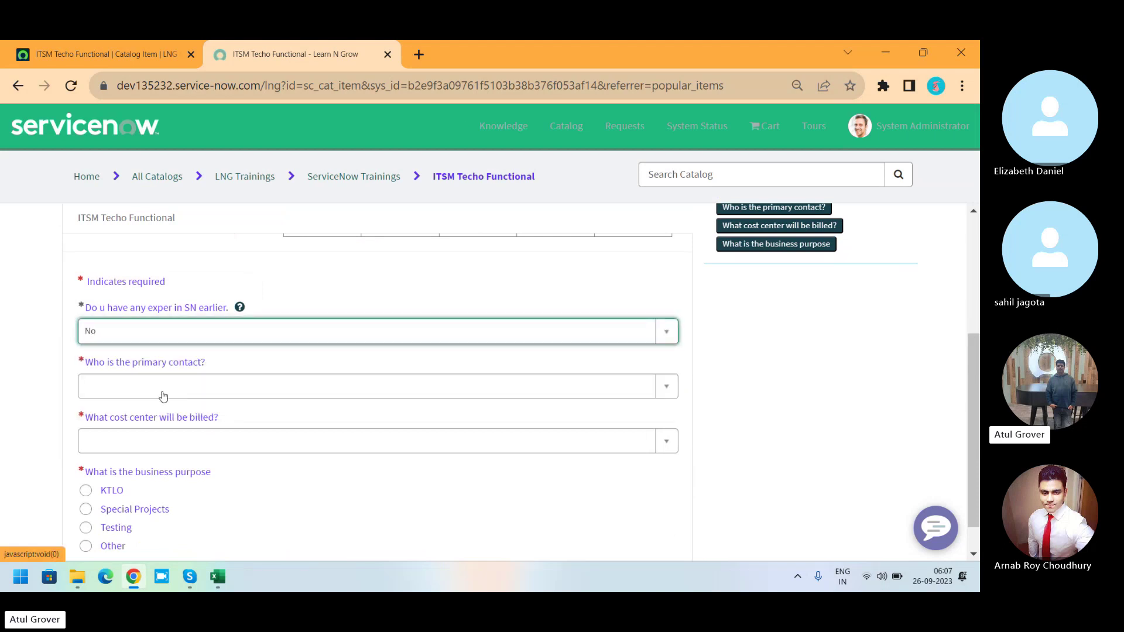
{"action": "left_click", "coordinate": [163, 393]}
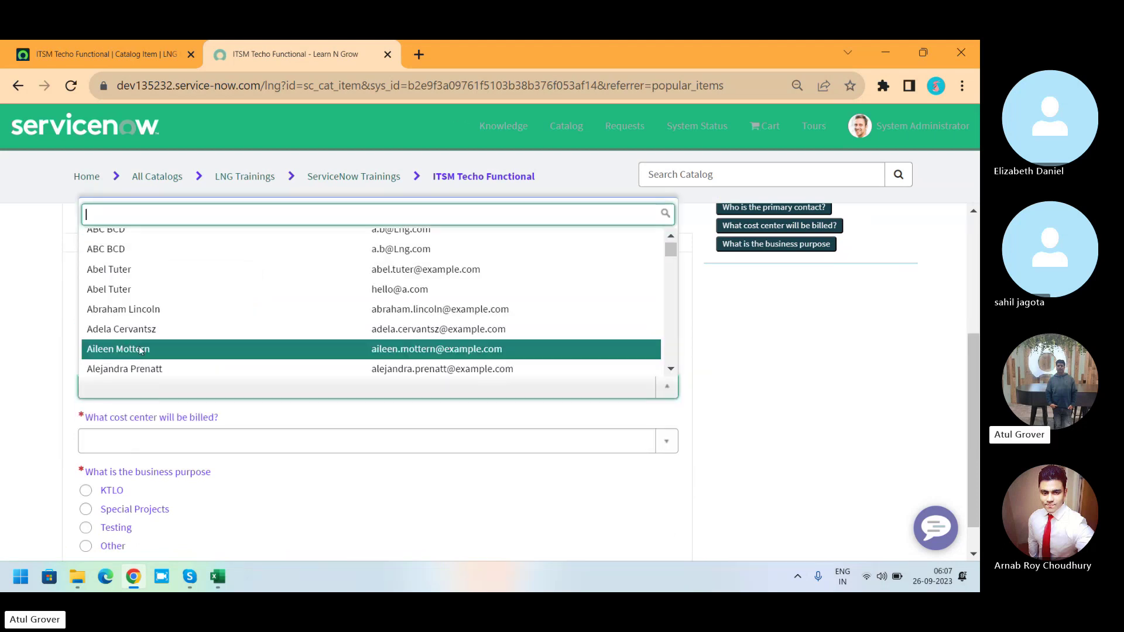
{"action": "left_click", "coordinate": [146, 348]}
{"action": "left_click", "coordinate": [137, 440]}
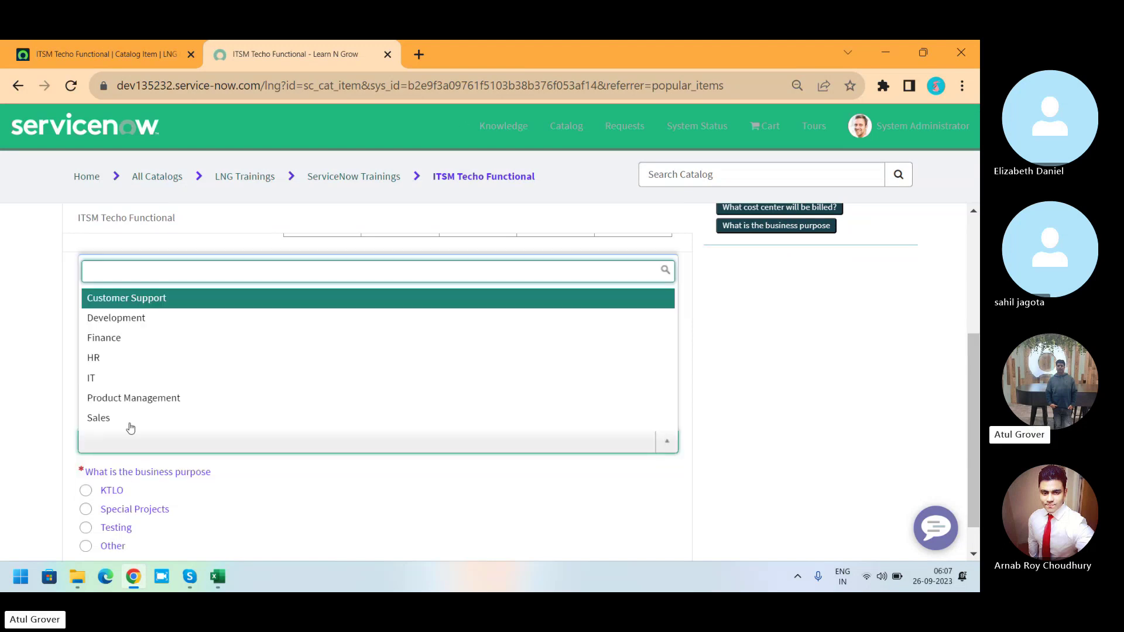
{"action": "left_click", "coordinate": [123, 398]}
{"action": "left_click", "coordinate": [108, 493]}
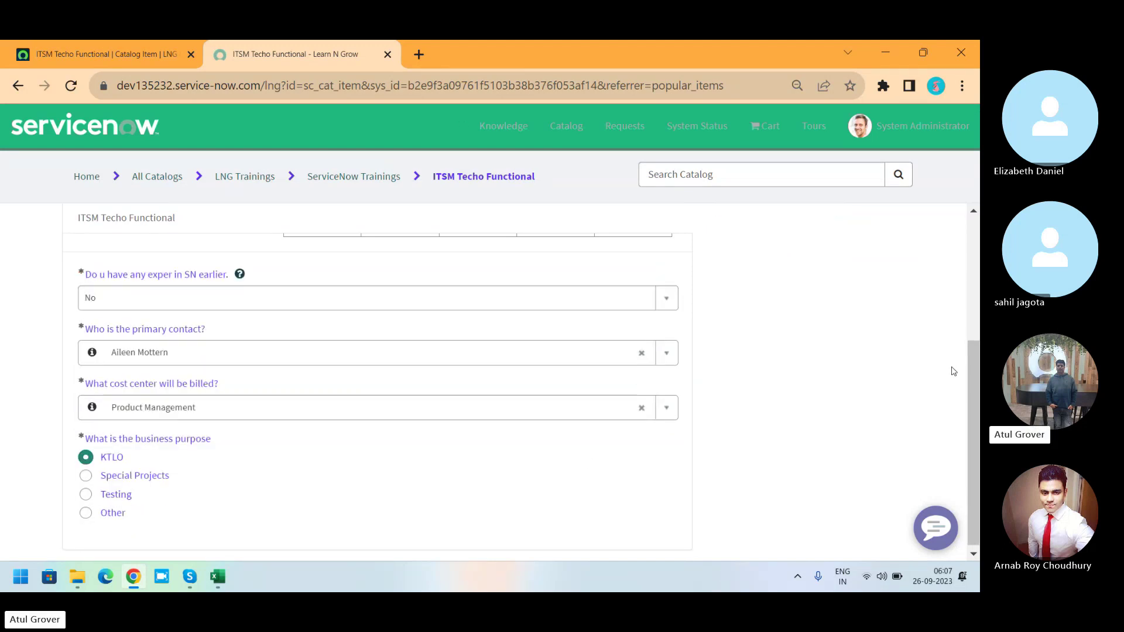
{"action": "scroll", "coordinate": [966, 398], "scroll_direction": "up", "scroll_amount": 4}
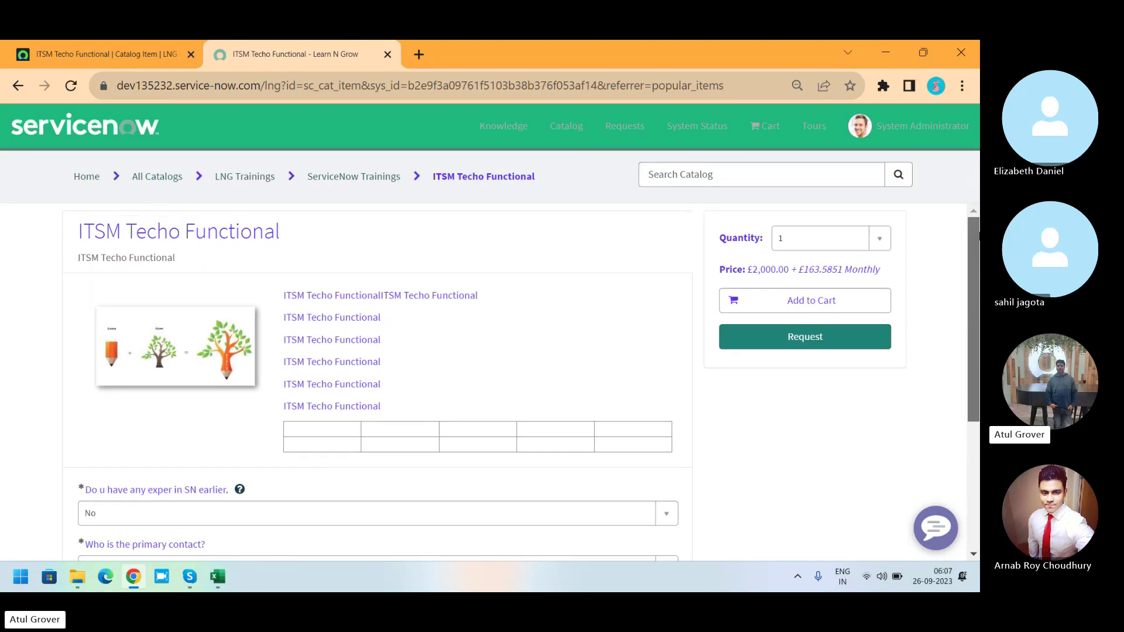
Submit the request, copy its number REQ0010004, and return to the catalog item tab.
{"action": "left_click", "coordinate": [815, 337]}
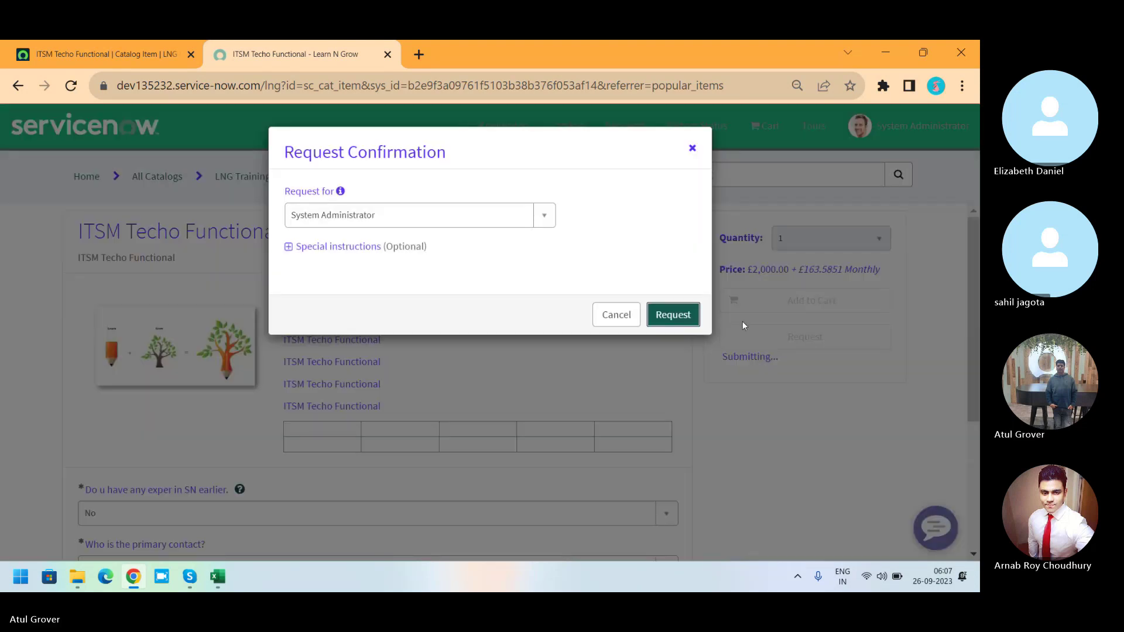
{"action": "left_click", "coordinate": [666, 316]}
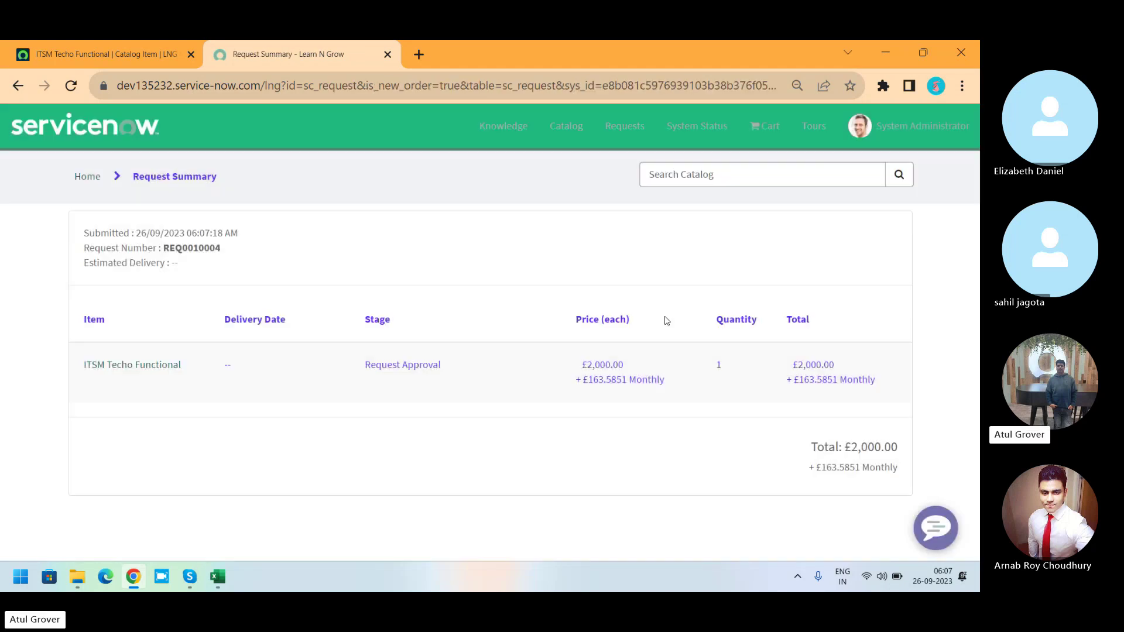
{"action": "double_click", "coordinate": [191, 249]}
{"action": "key", "text": "ctrl+c"}
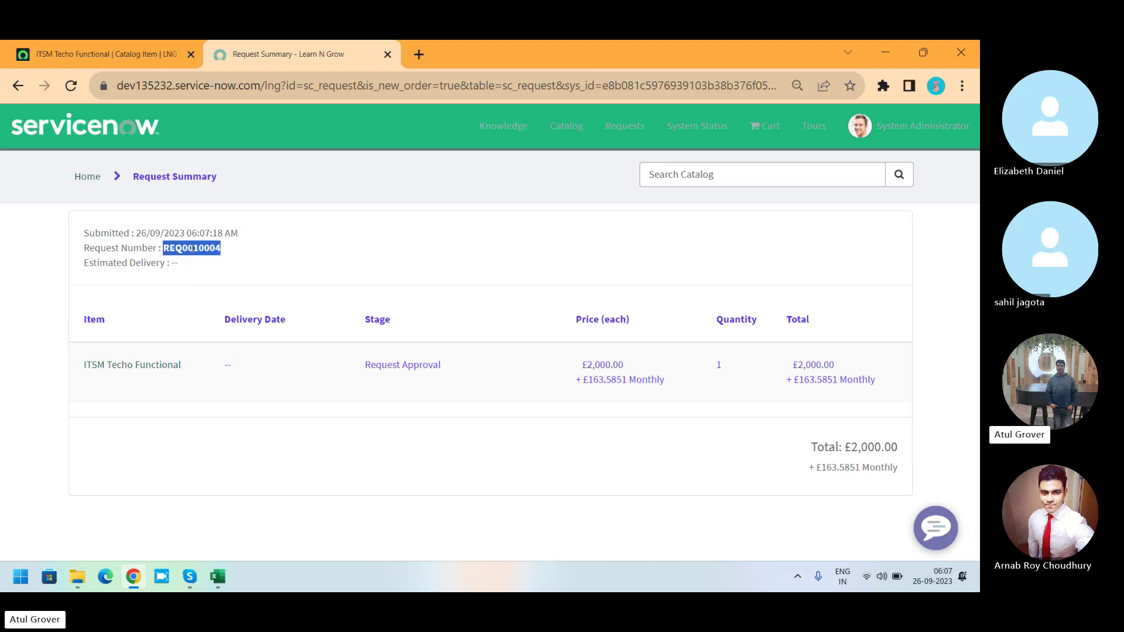
{"action": "left_click", "coordinate": [117, 55]}
Search globally for the pasted request number REQ0010004.
{"action": "left_click", "coordinate": [728, 132]}
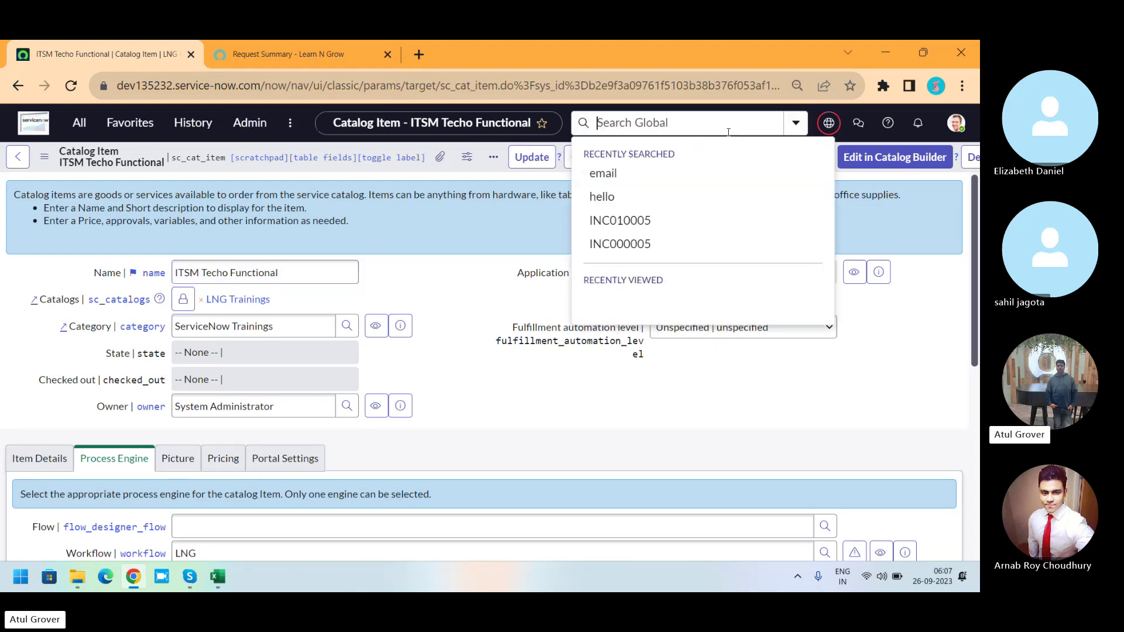
{"action": "key", "text": "ctrl+v"}
{"action": "key", "text": "Return"}
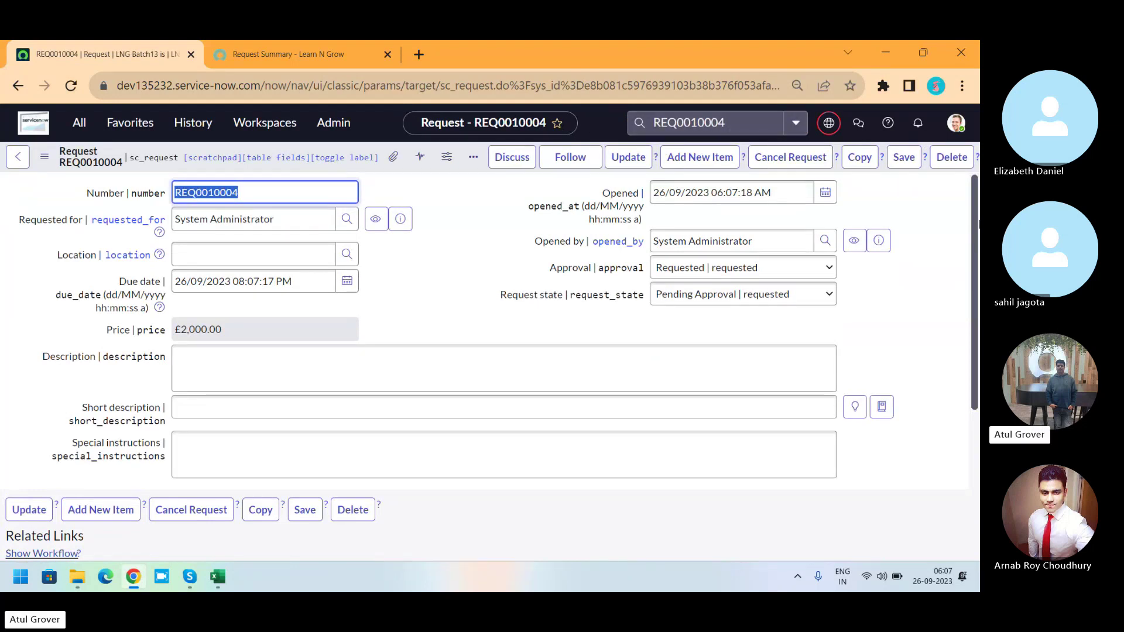
Check RITM0010004, then show REQ0010004's Approvers list with one Requested approval.
{"action": "left_click_drag", "start_coordinate": [974, 228], "coordinate": [976, 408]}
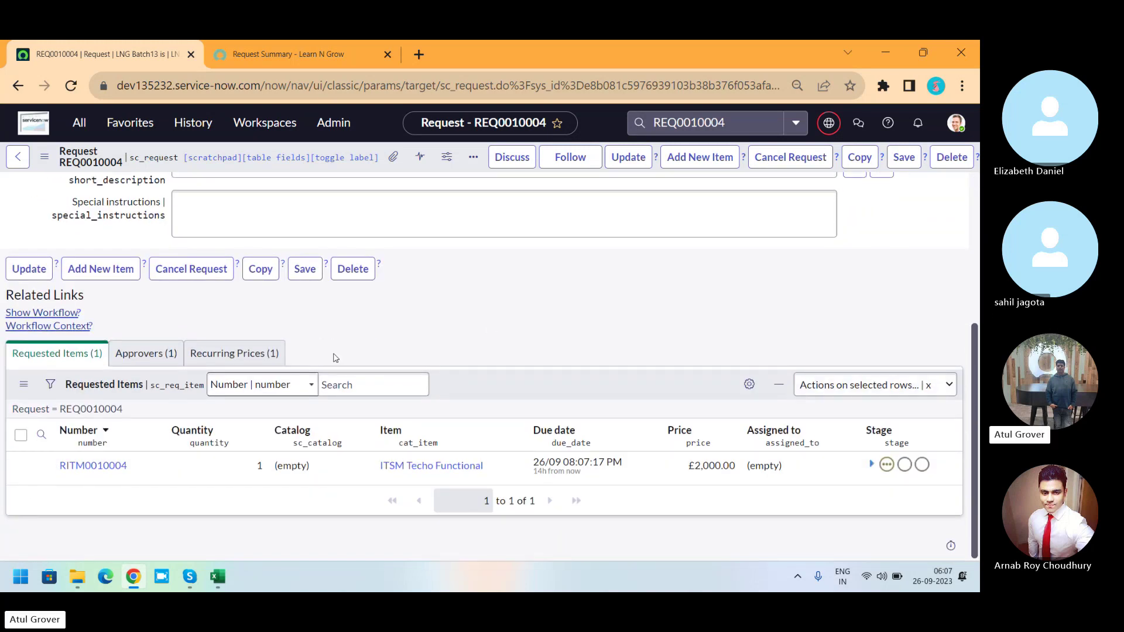
{"action": "left_click", "coordinate": [93, 467]}
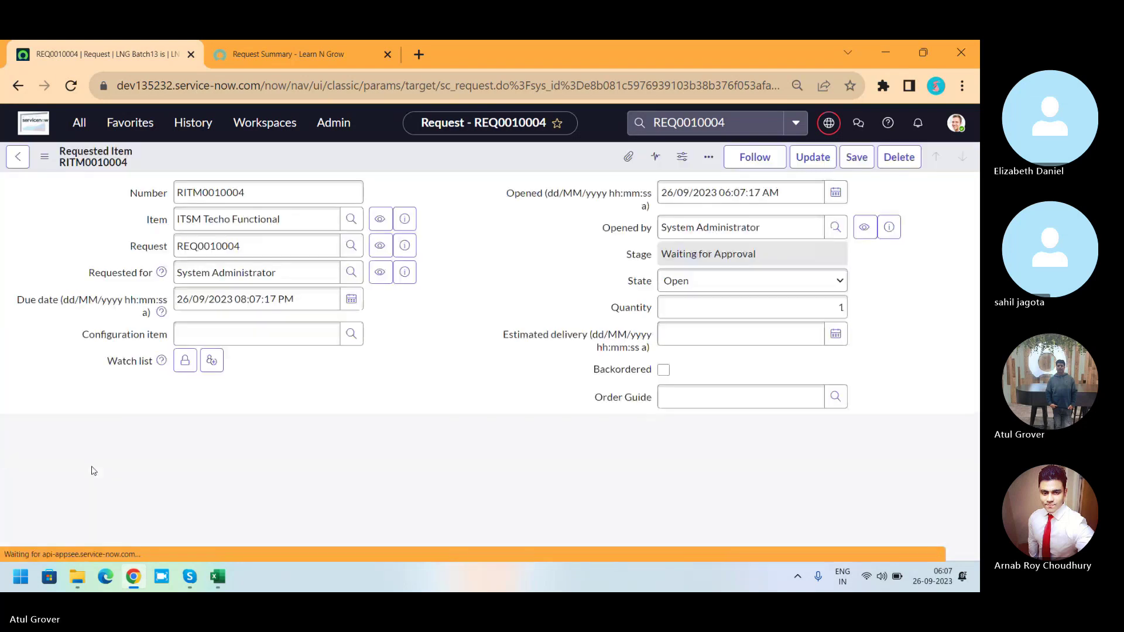
{"action": "left_click", "coordinate": [15, 158]}
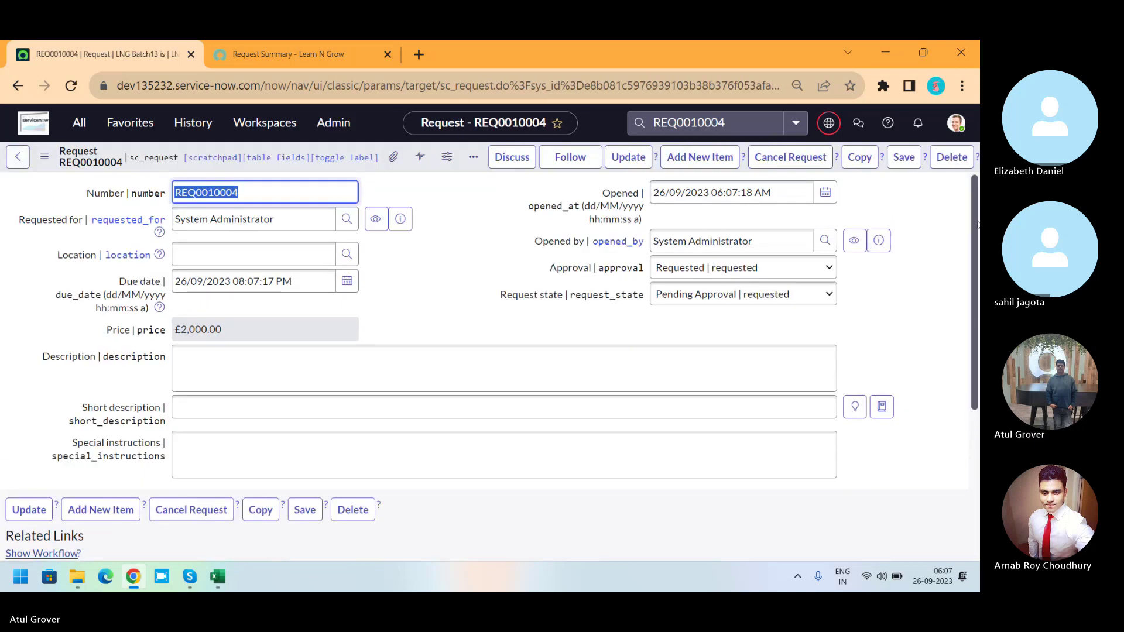
{"action": "scroll", "coordinate": [950, 464], "scroll_direction": "down", "scroll_amount": 4}
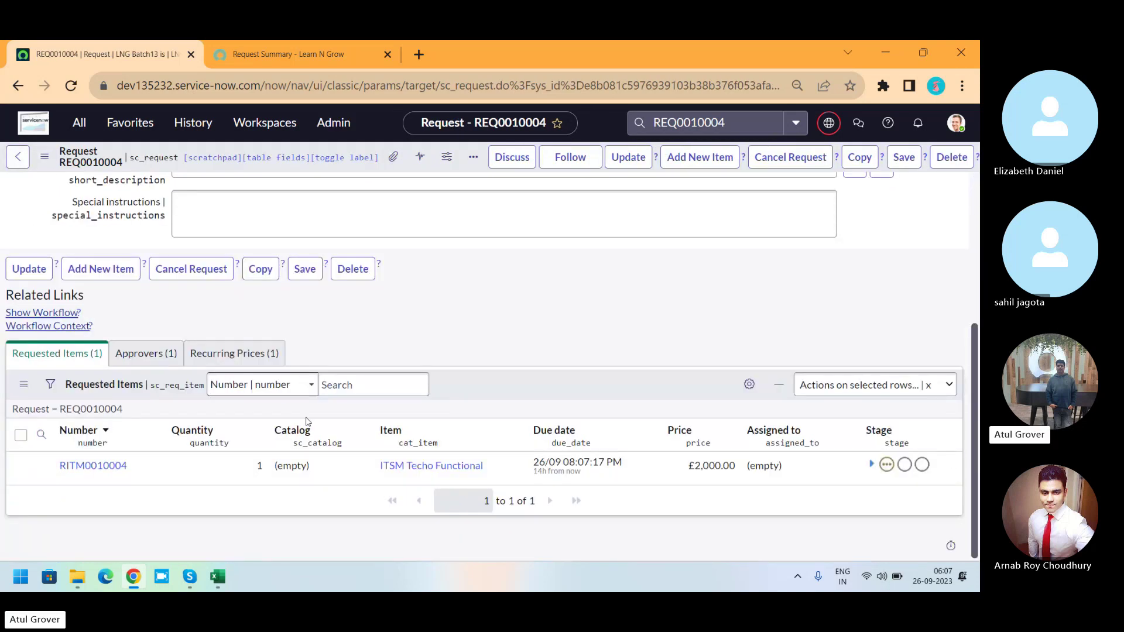
{"action": "left_click", "coordinate": [135, 357]}
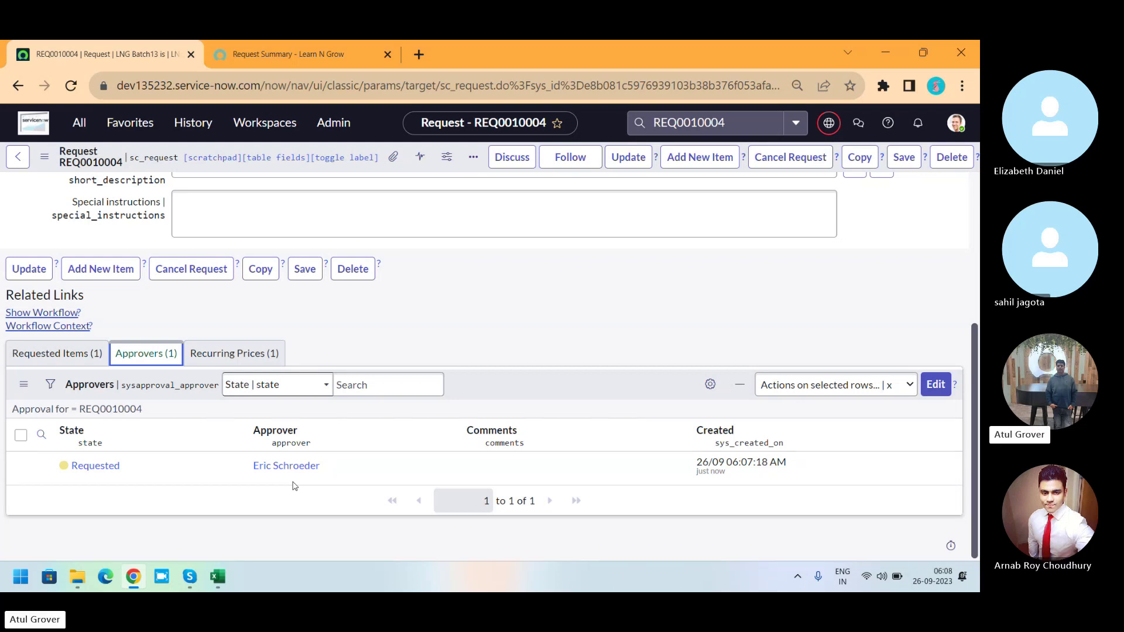
Change REQ0010004's approval state to Approved inline, then show its Requested Items.
{"action": "key", "text": "XF86AudioRaiseVolume"}
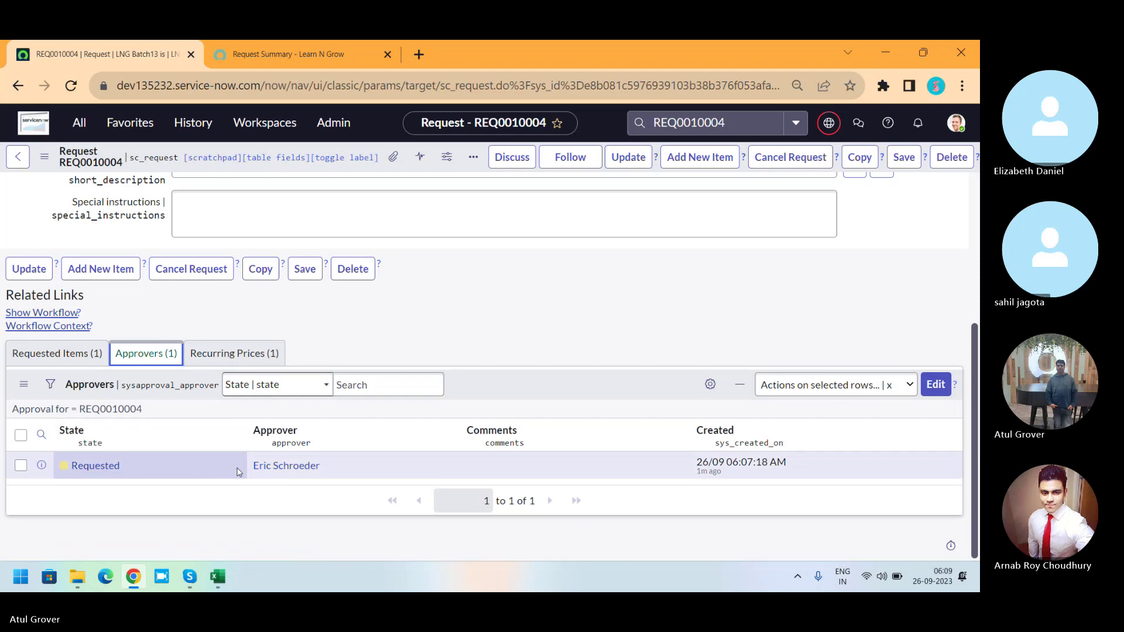
{"action": "left_click", "coordinate": [198, 465]}
{"action": "double_click", "coordinate": [197, 468]}
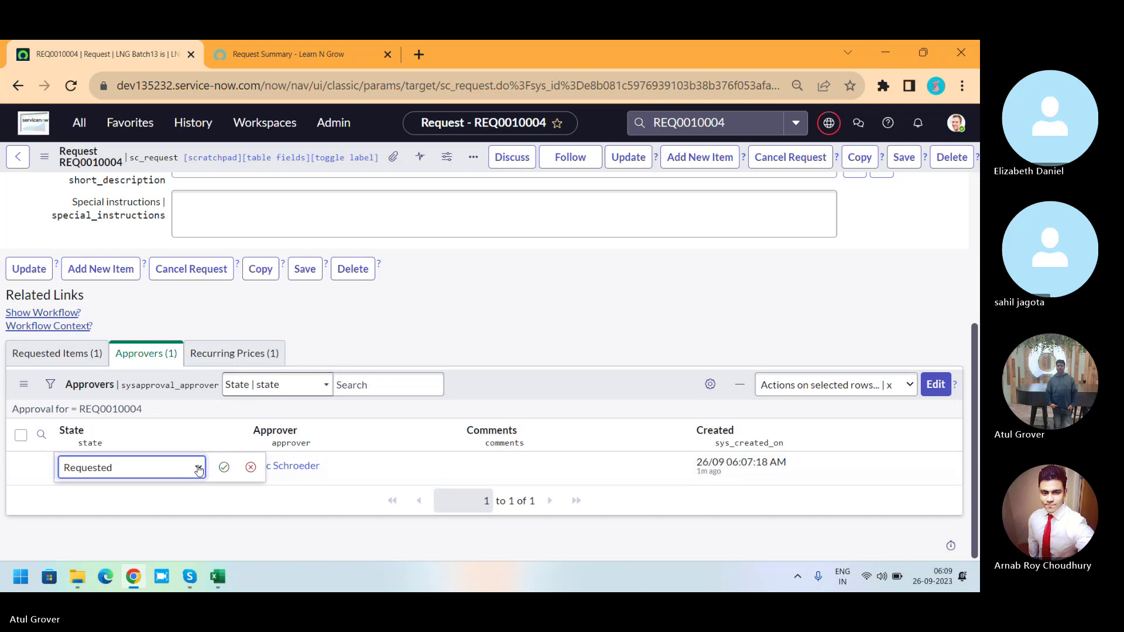
{"action": "left_click", "coordinate": [192, 467]}
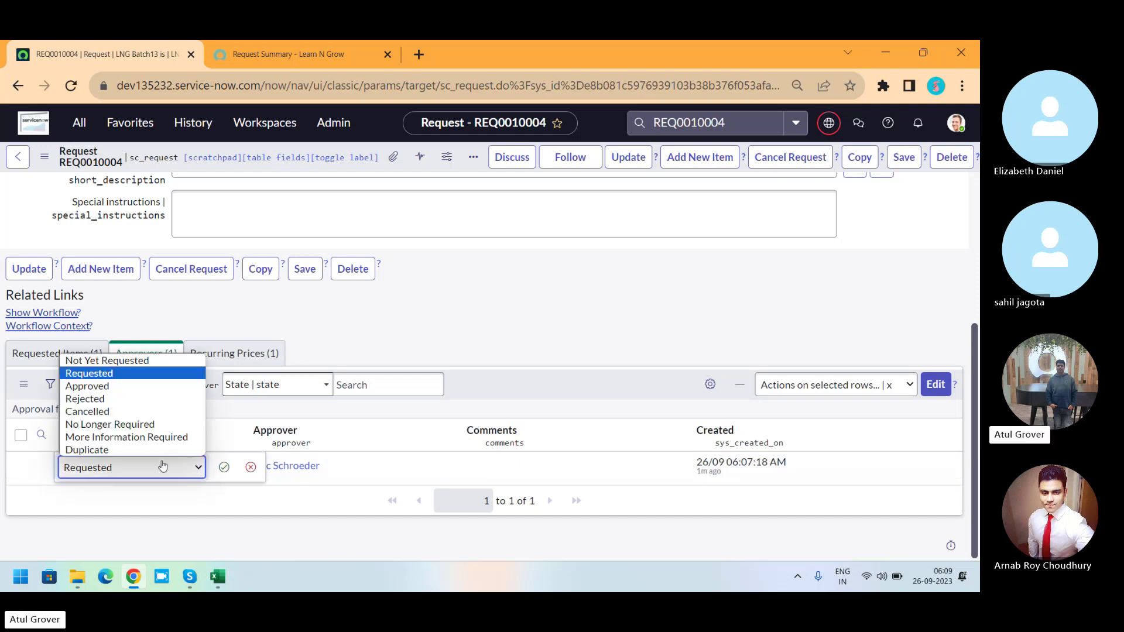
{"action": "left_click", "coordinate": [108, 386]}
{"action": "left_click", "coordinate": [224, 468]}
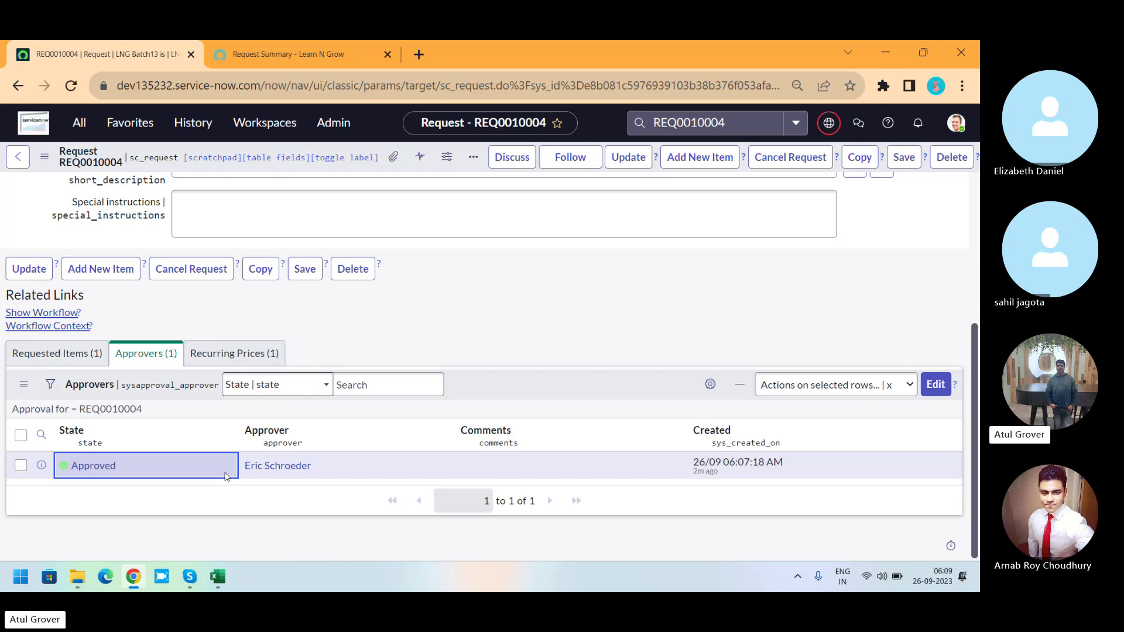
{"action": "left_click", "coordinate": [51, 356]}
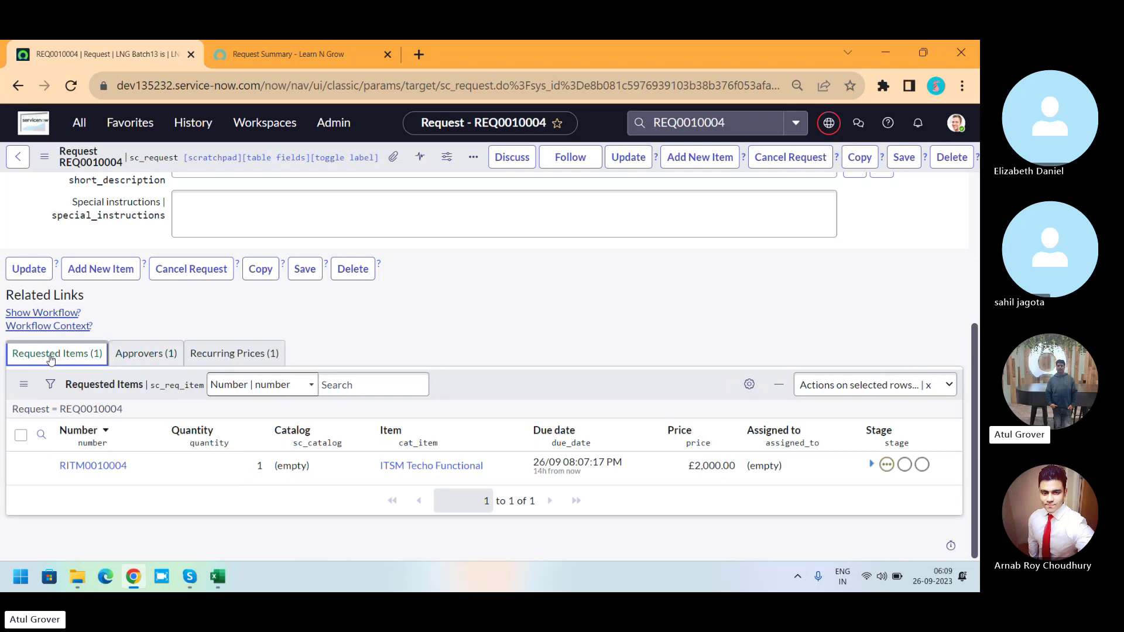
Open RITM0010004 and review its Batch13 group approval and four Requested approvers.
{"action": "left_click", "coordinate": [105, 466]}
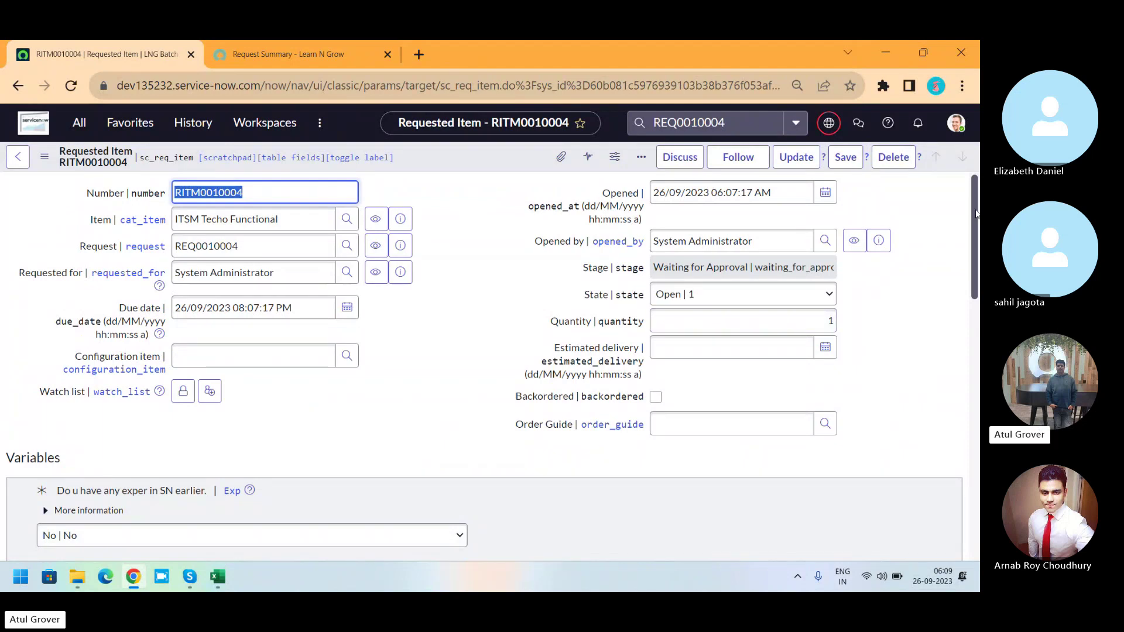
{"action": "left_click_drag", "start_coordinate": [976, 214], "coordinate": [978, 455]}
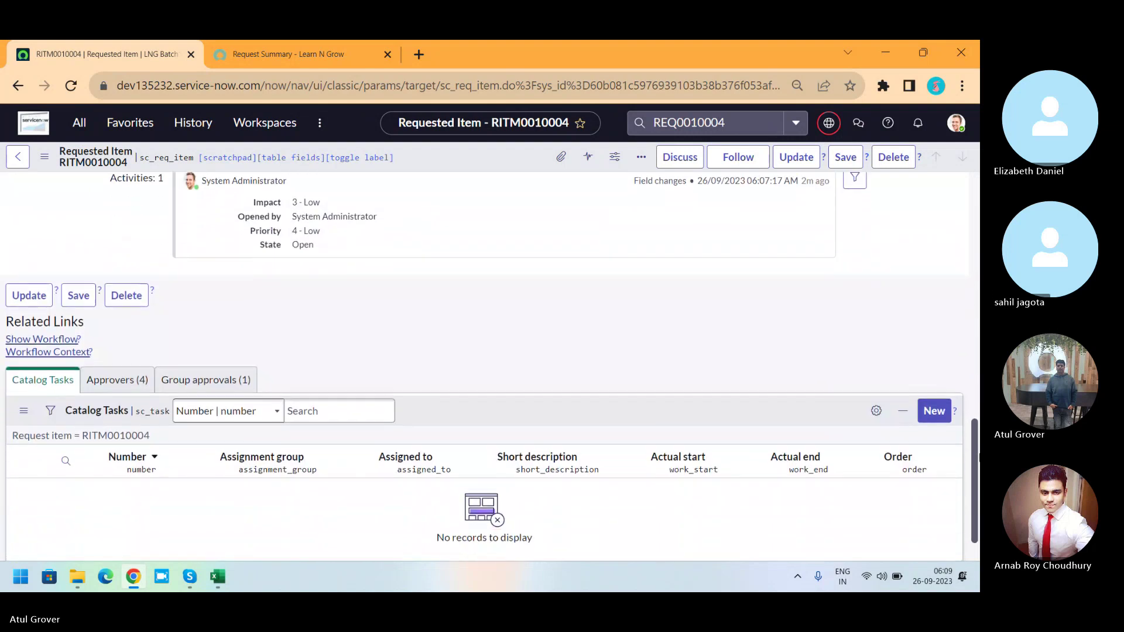
{"action": "left_click", "coordinate": [215, 381]}
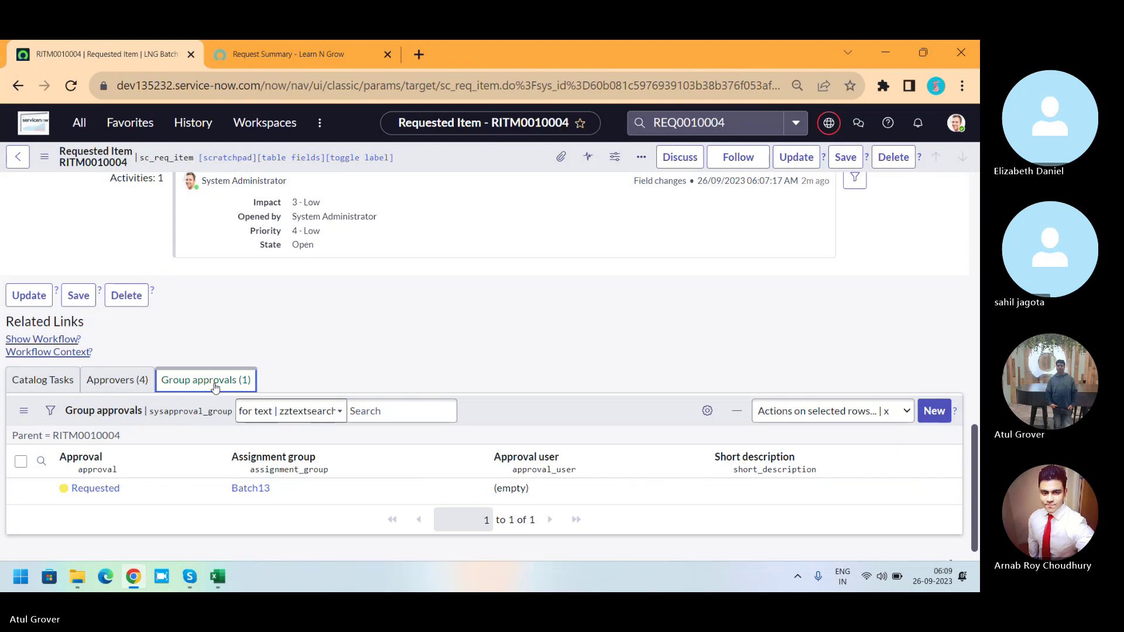
{"action": "left_click", "coordinate": [120, 380]}
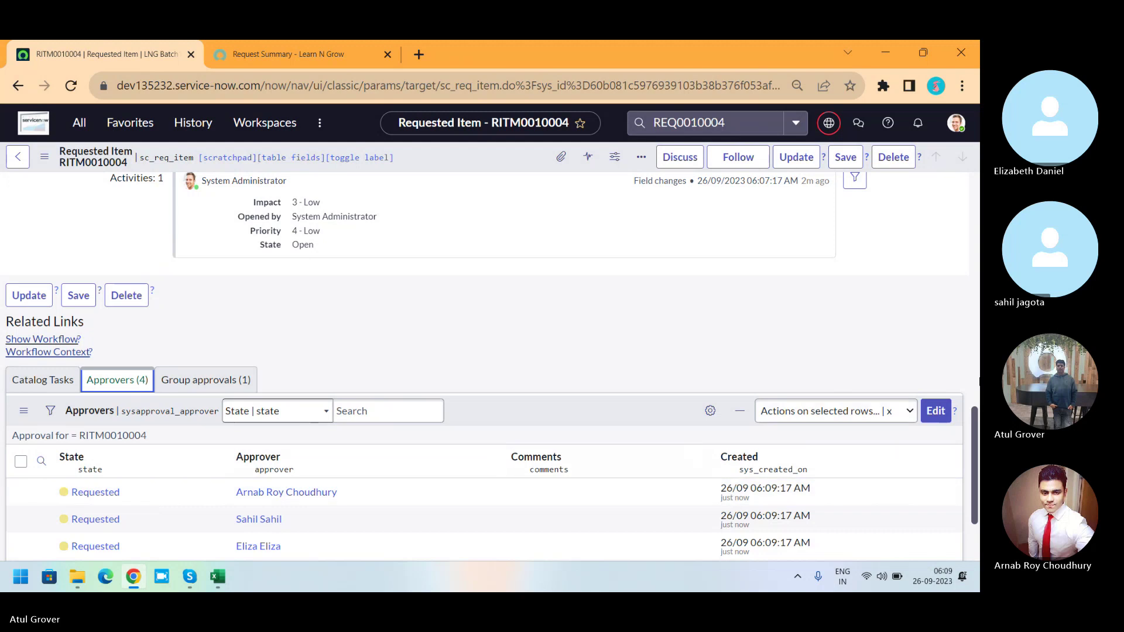
{"action": "left_click_drag", "start_coordinate": [972, 448], "coordinate": [975, 485]}
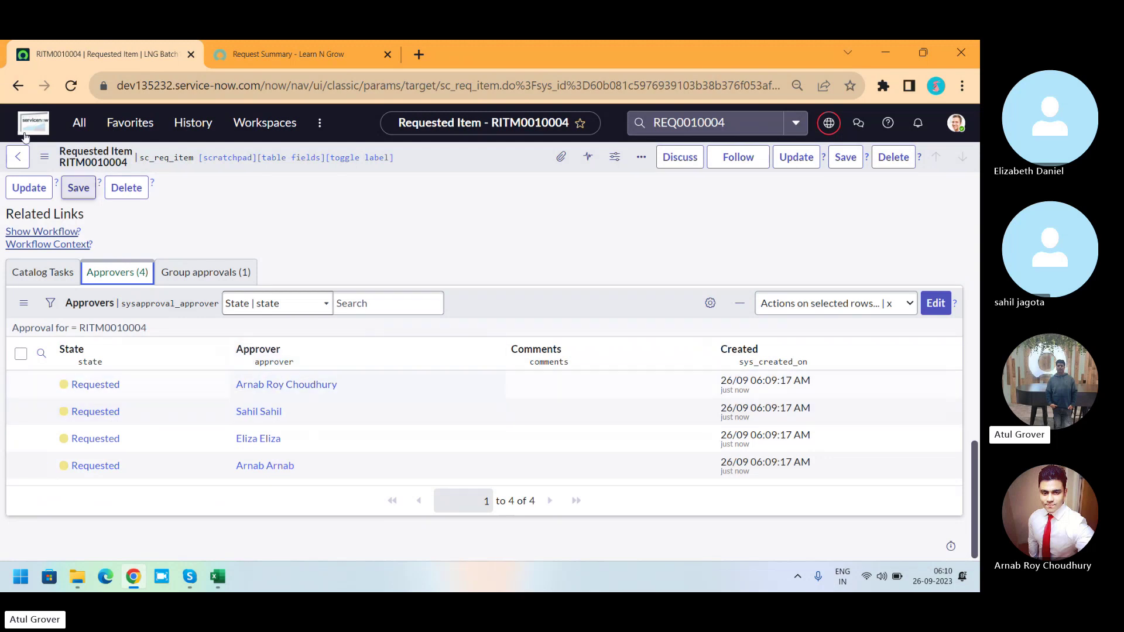
Impersonate one of the approvers for requested item RITM0010004.
{"action": "left_click", "coordinate": [955, 123]}
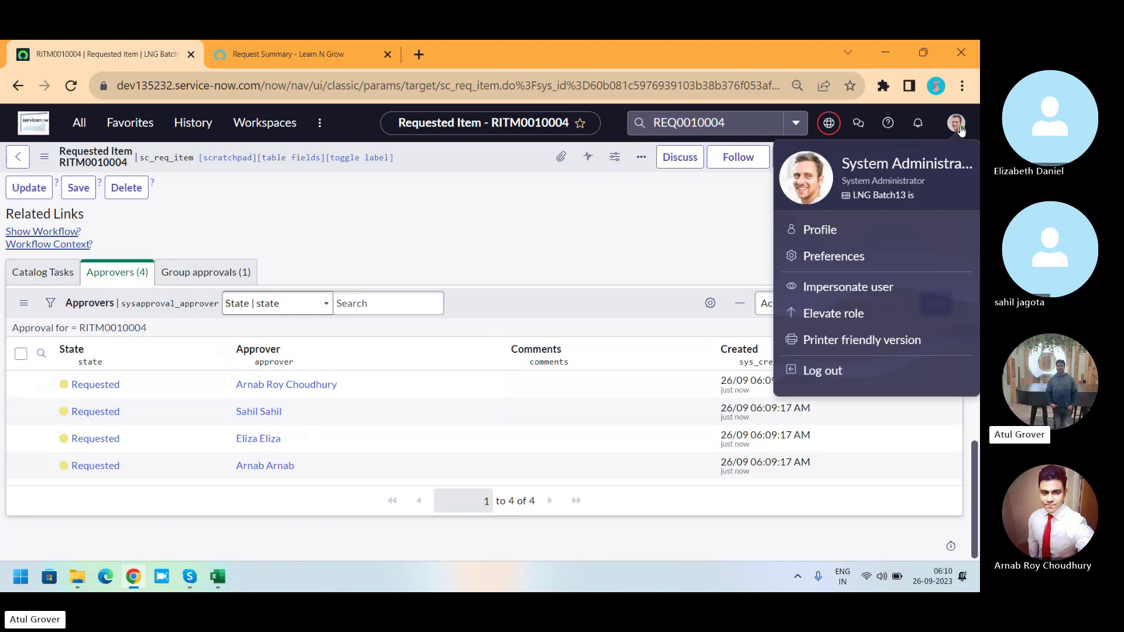
{"action": "left_click", "coordinate": [849, 288]}
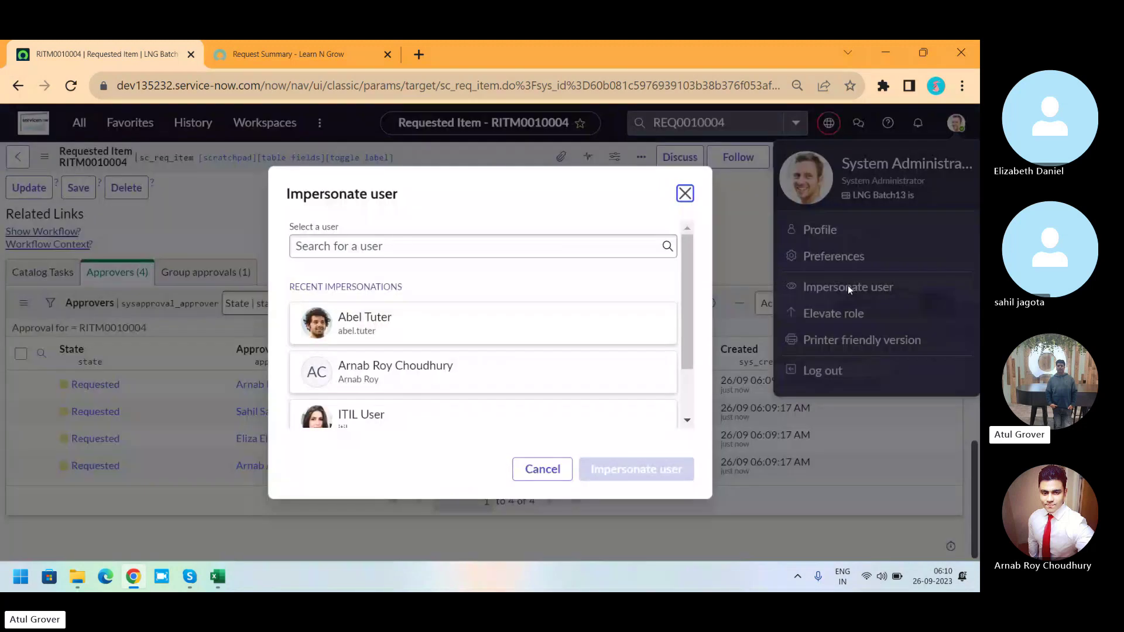
{"action": "left_click", "coordinate": [388, 373]}
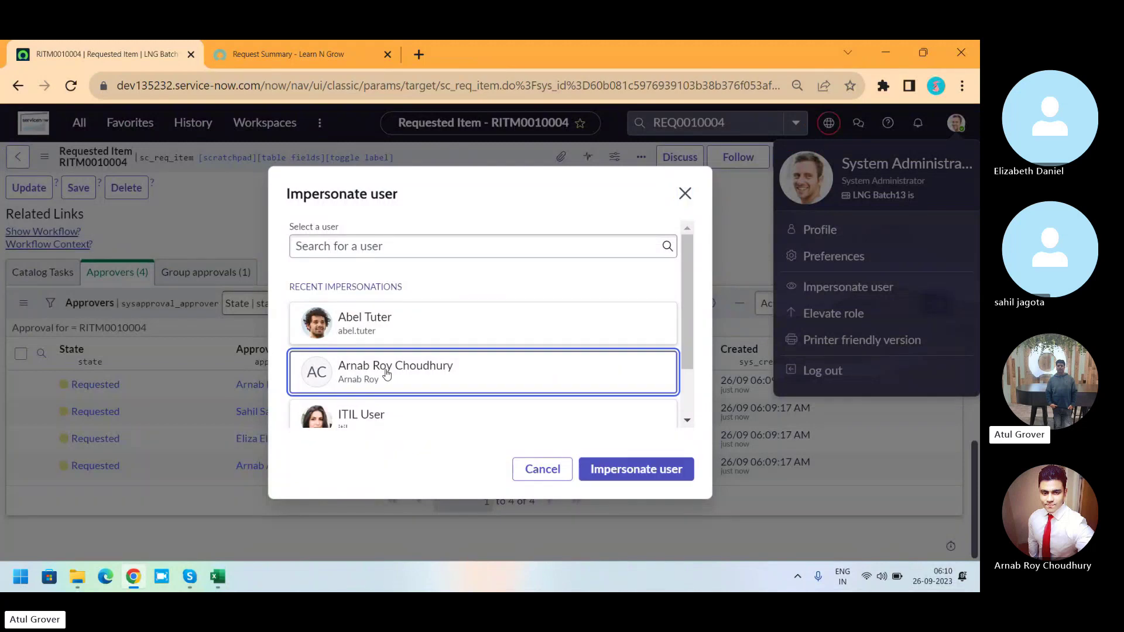
{"action": "left_click", "coordinate": [621, 481]}
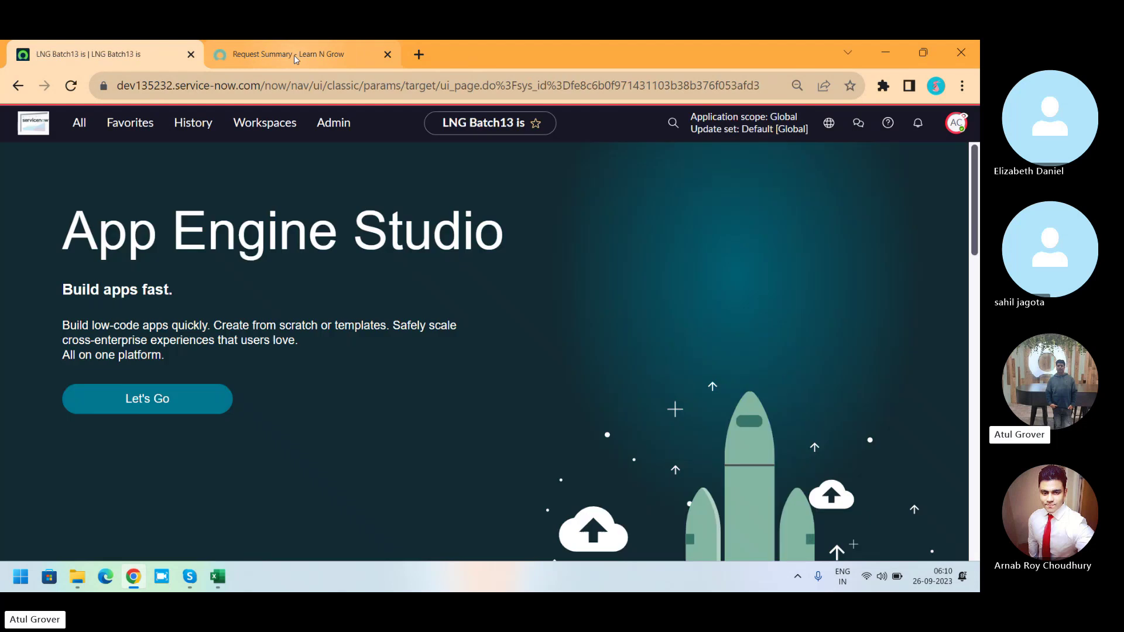
Approve RITM0010004 from the portal's ITSM Techo Functional approval form.
{"action": "left_click", "coordinate": [294, 55]}
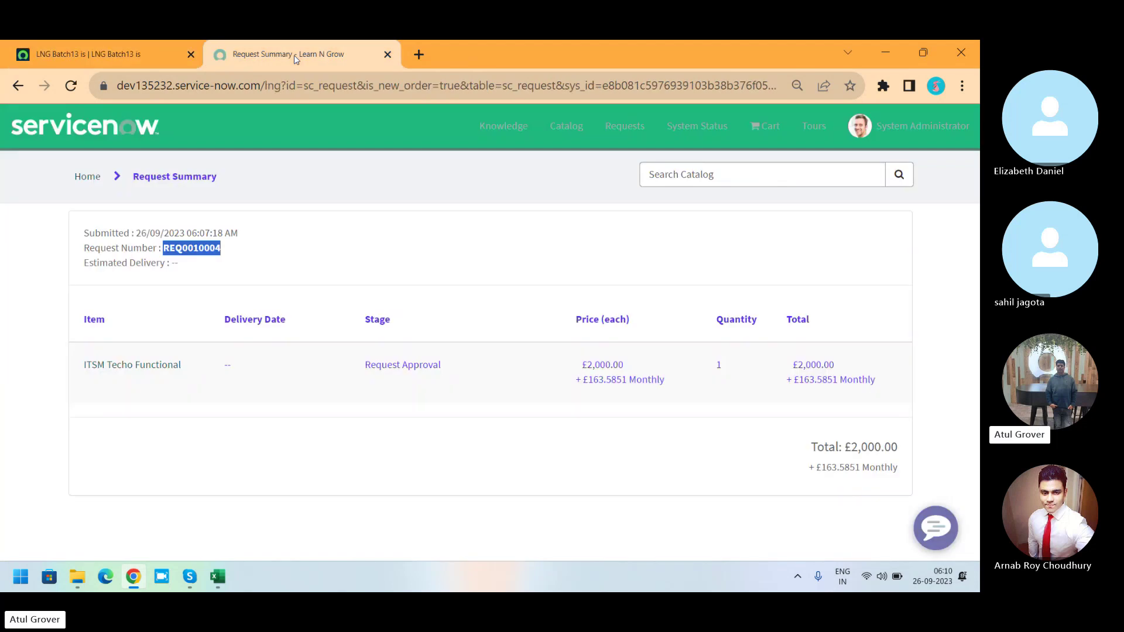
{"action": "left_click", "coordinate": [73, 90]}
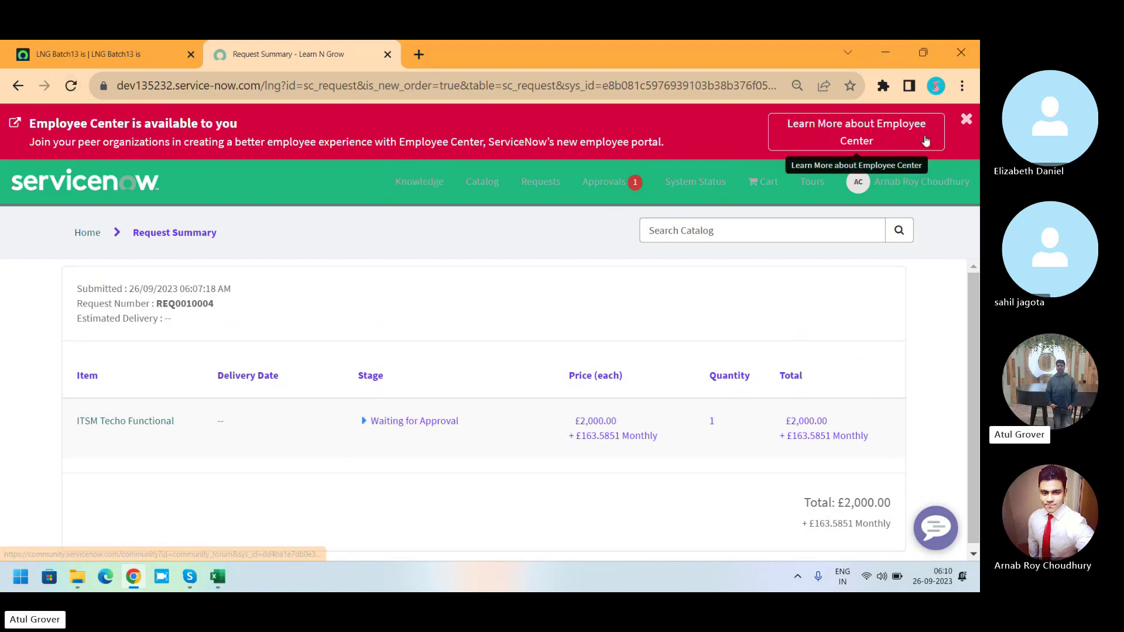
{"action": "left_click", "coordinate": [624, 193]}
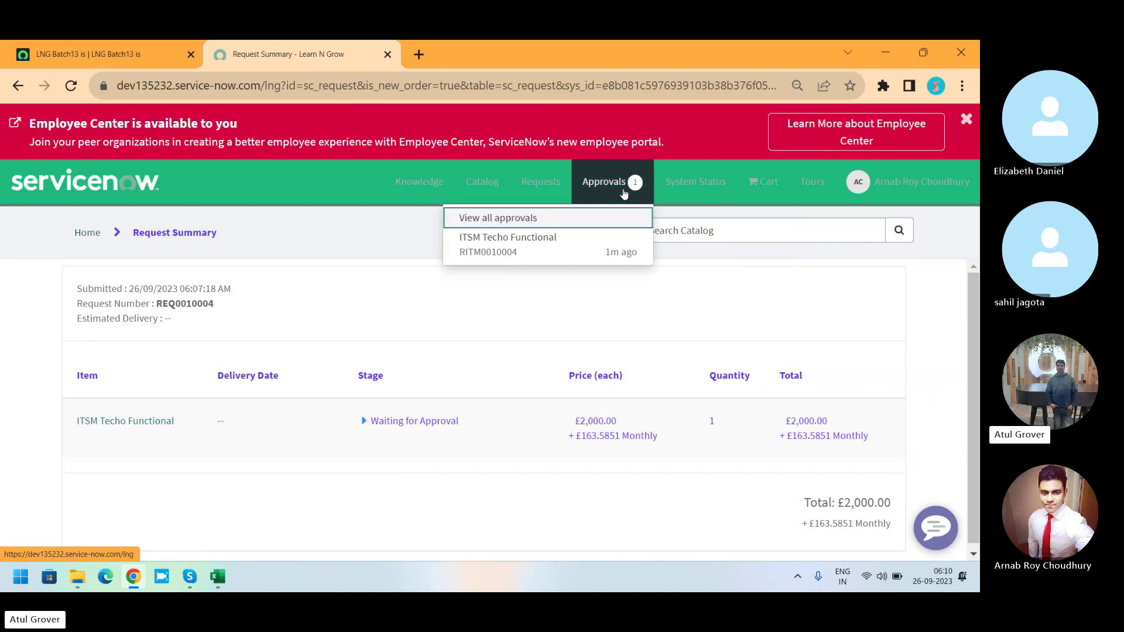
{"action": "left_click", "coordinate": [573, 243]}
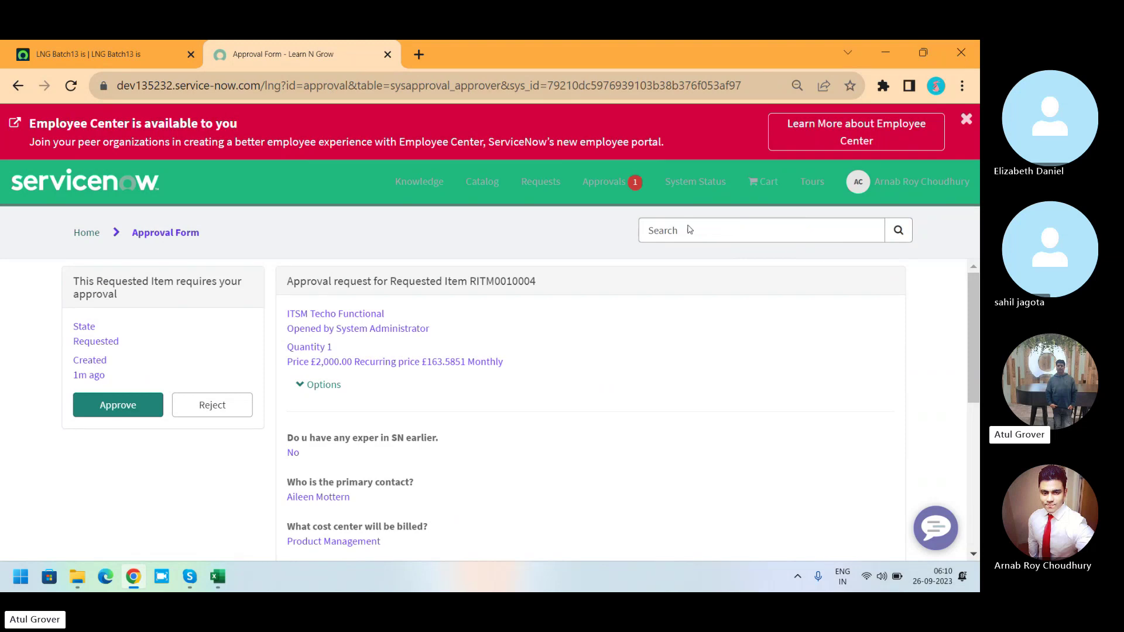
{"action": "left_click", "coordinate": [966, 120]}
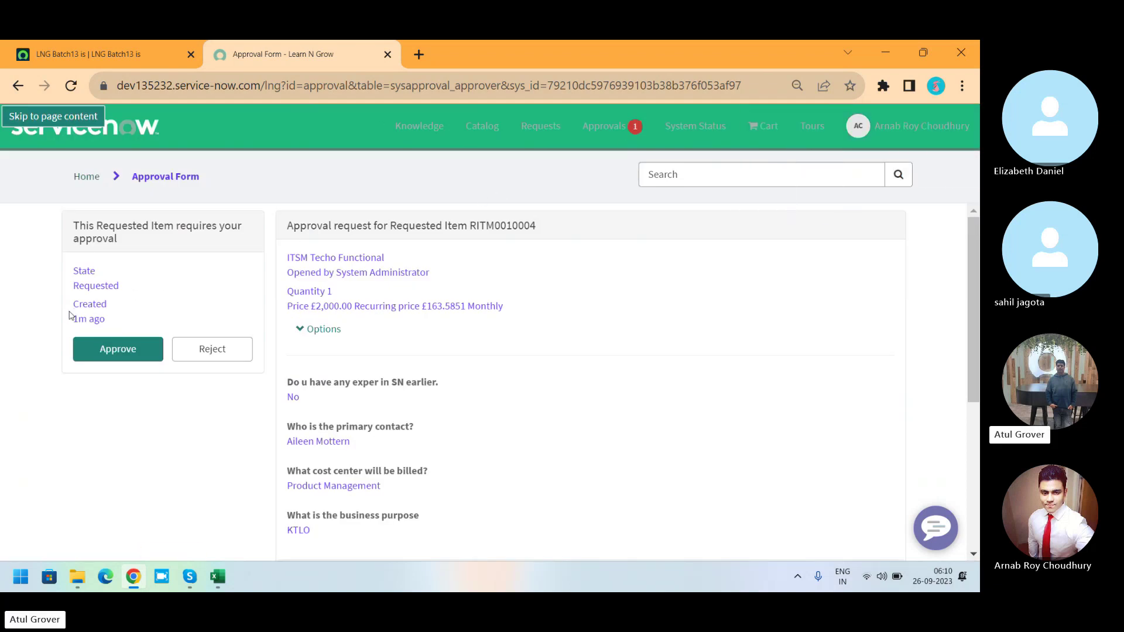
{"action": "left_click", "coordinate": [109, 356]}
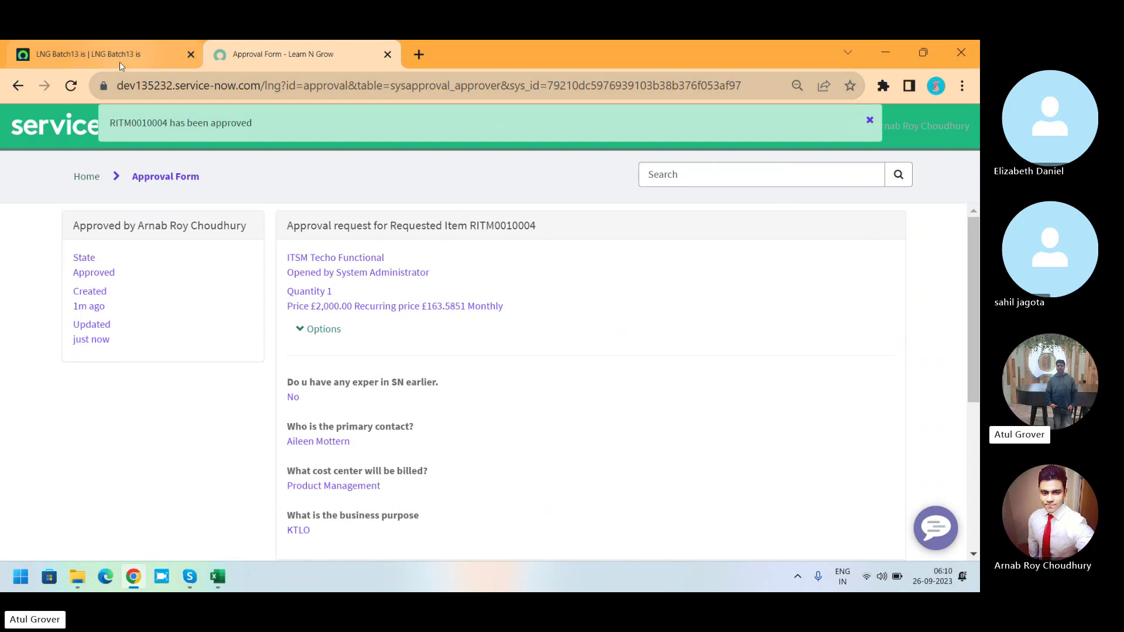
{"action": "left_click", "coordinate": [128, 49]}
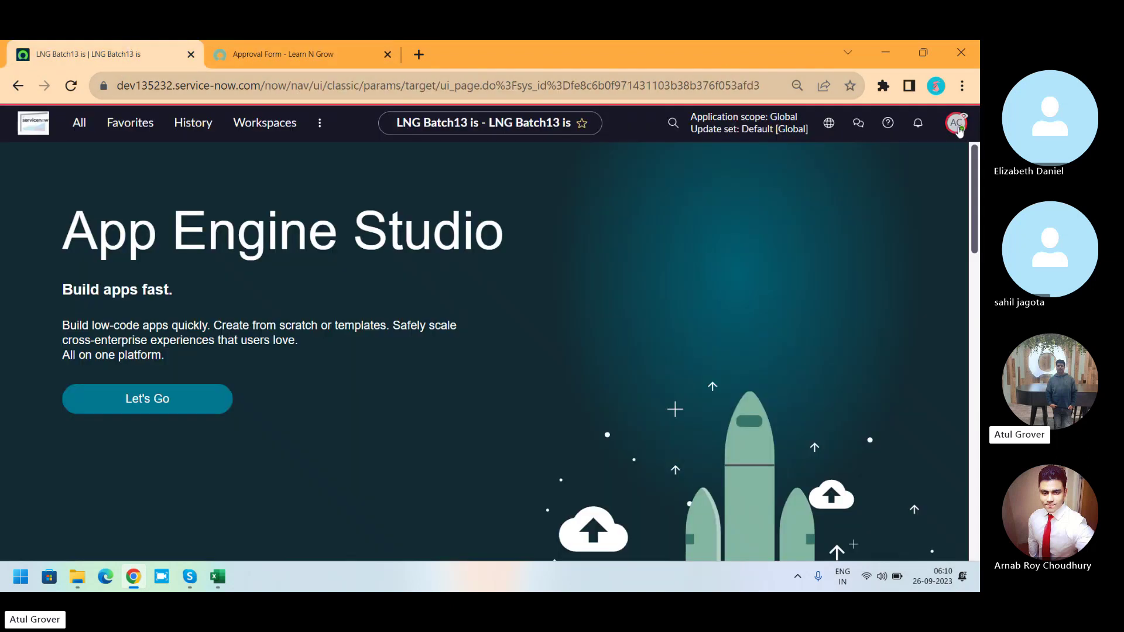
End the impersonation and open request REQ0010004 through global search.
{"action": "left_click", "coordinate": [957, 125]}
{"action": "left_click", "coordinate": [845, 293]}
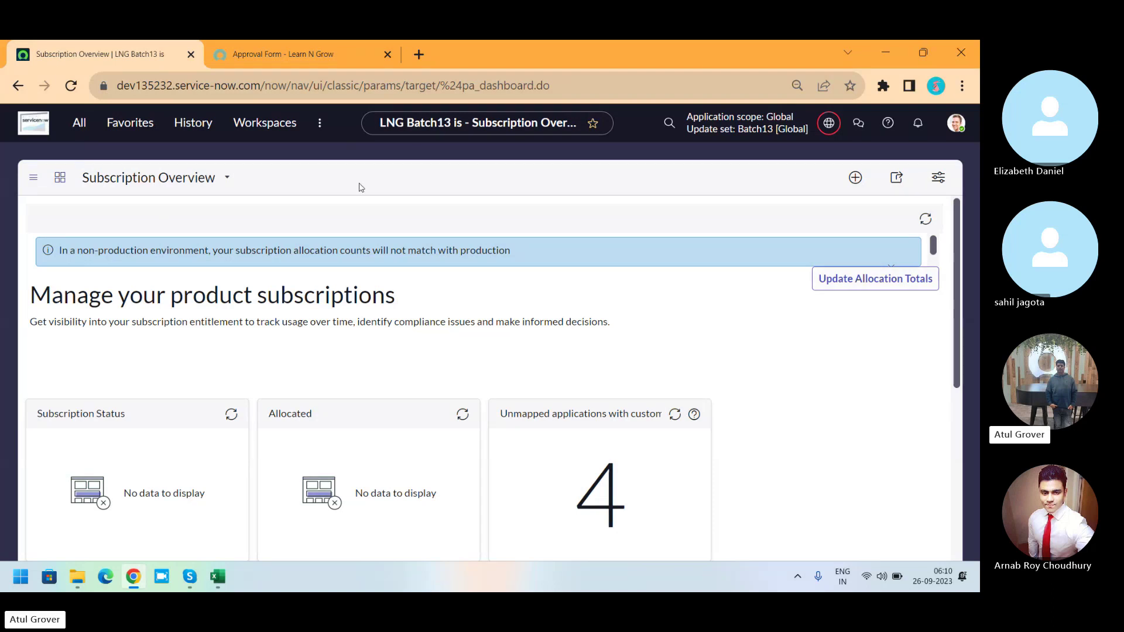
{"action": "left_click", "coordinate": [669, 122]}
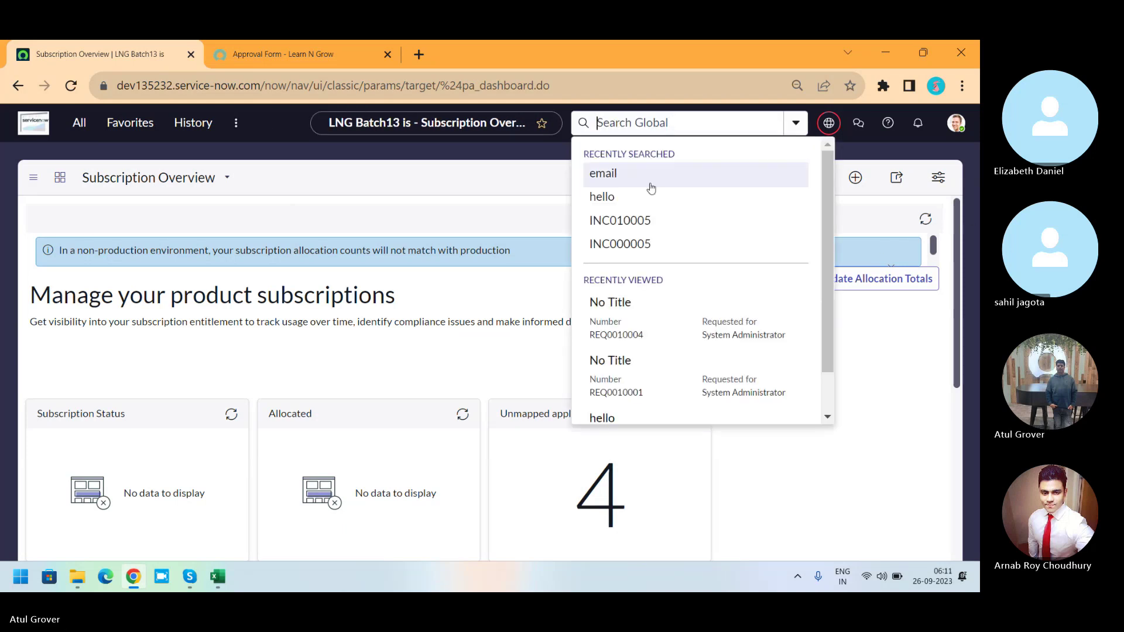
{"action": "type", "text": "REQ0010004"}
{"action": "left_click", "coordinate": [632, 196]}
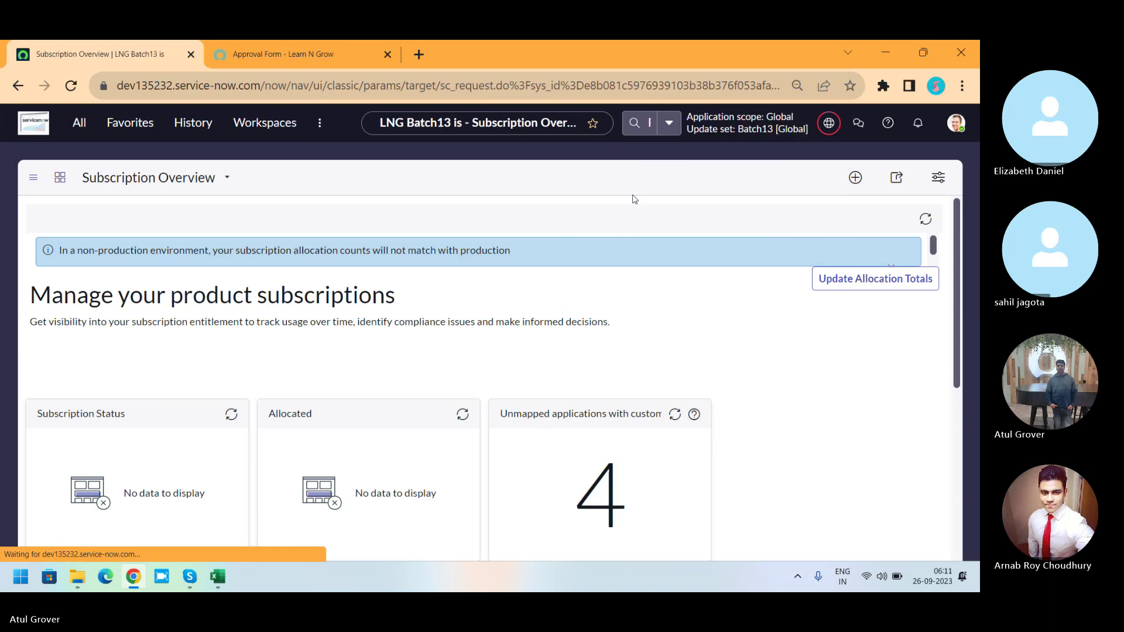
Open requested item RITM0010004 and show its Catalog Tasks list with SCTASK0010007.
{"action": "double_click", "coordinate": [976, 198]}
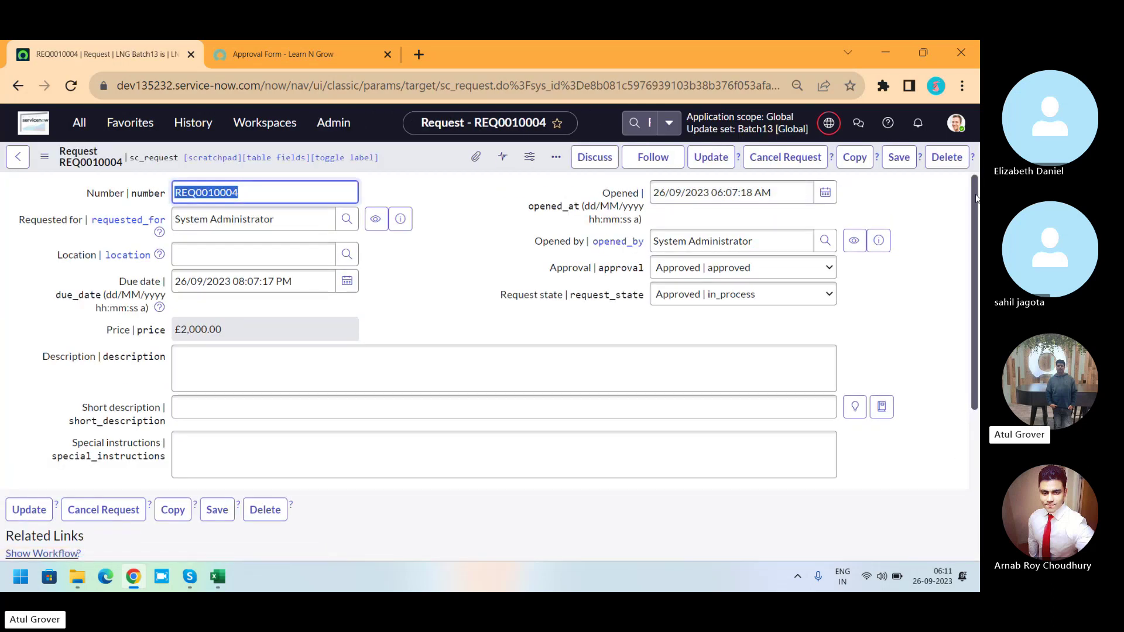
{"action": "left_click_drag", "start_coordinate": [976, 198], "coordinate": [971, 351]}
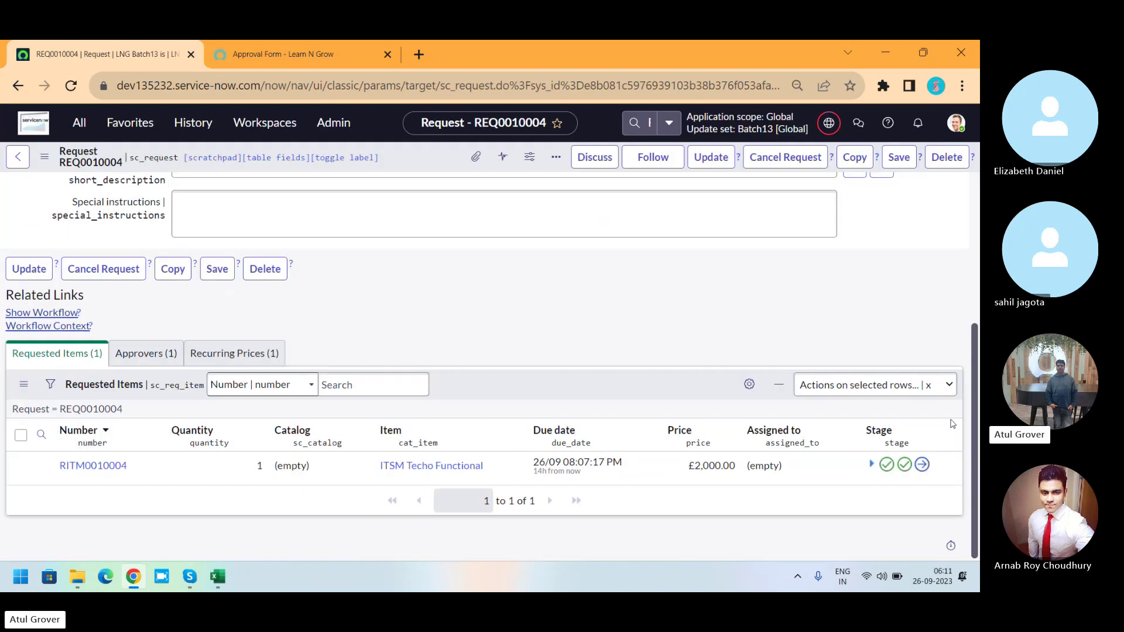
{"action": "left_click", "coordinate": [91, 465]}
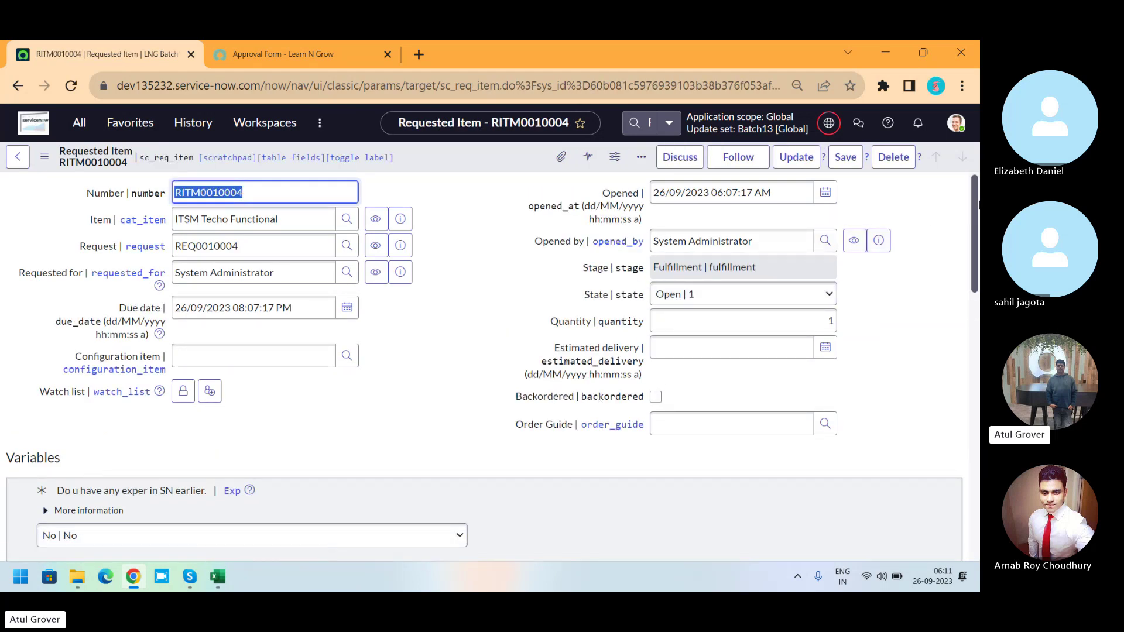
{"action": "scroll", "coordinate": [946, 388], "scroll_direction": "down", "scroll_amount": 20}
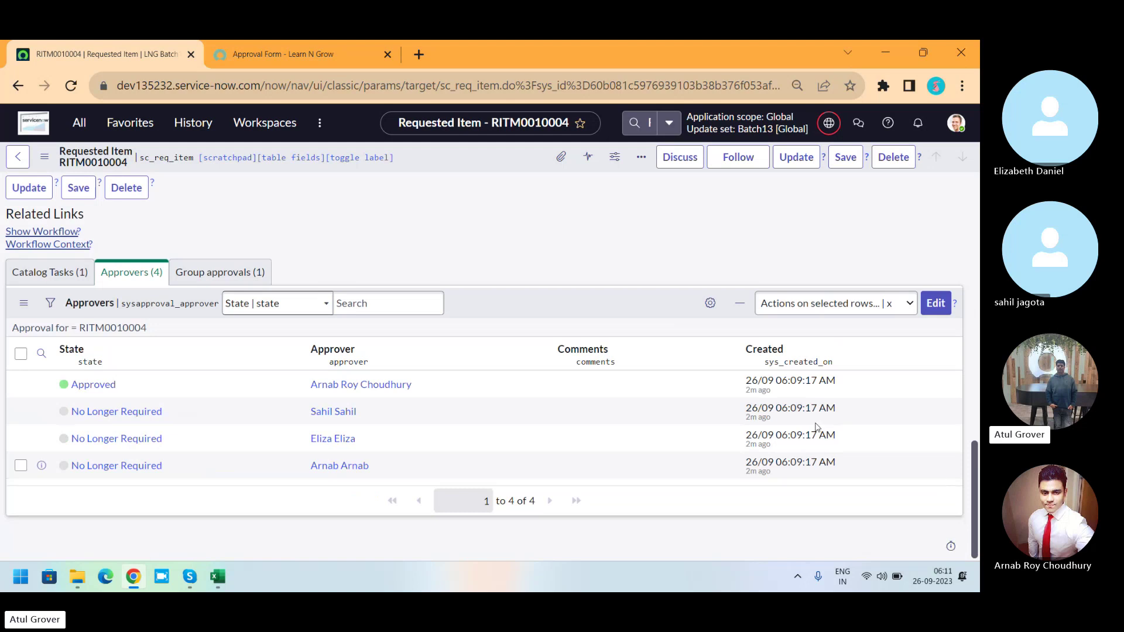
{"action": "left_click", "coordinate": [48, 282]}
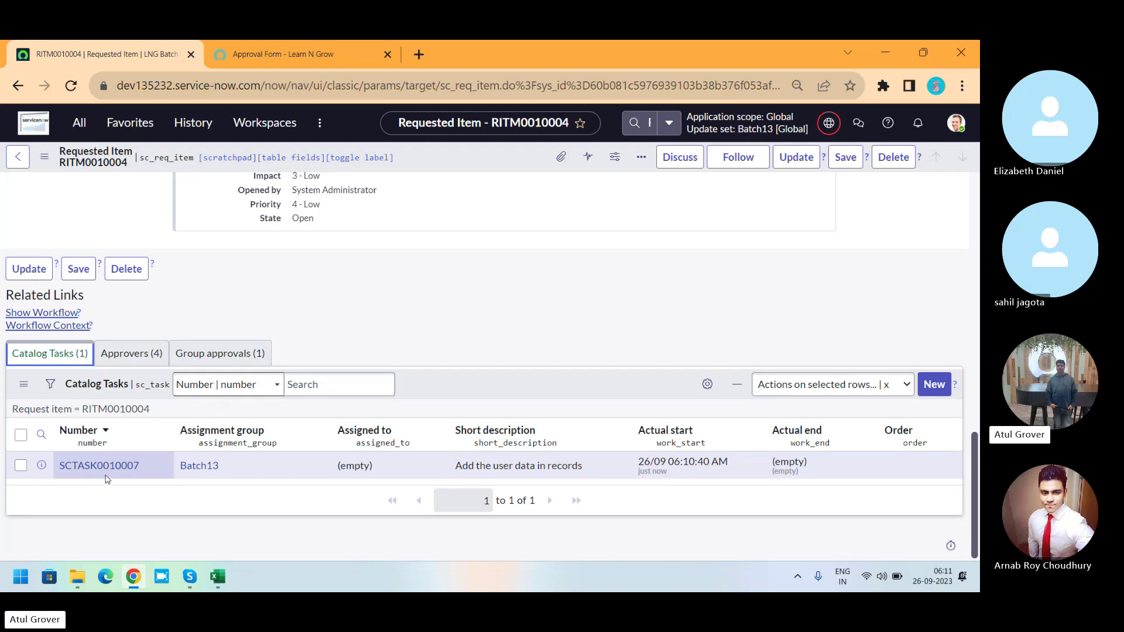
Open SCTASK0010007 and review its State options, leaving the state Open.
{"action": "left_click", "coordinate": [105, 468]}
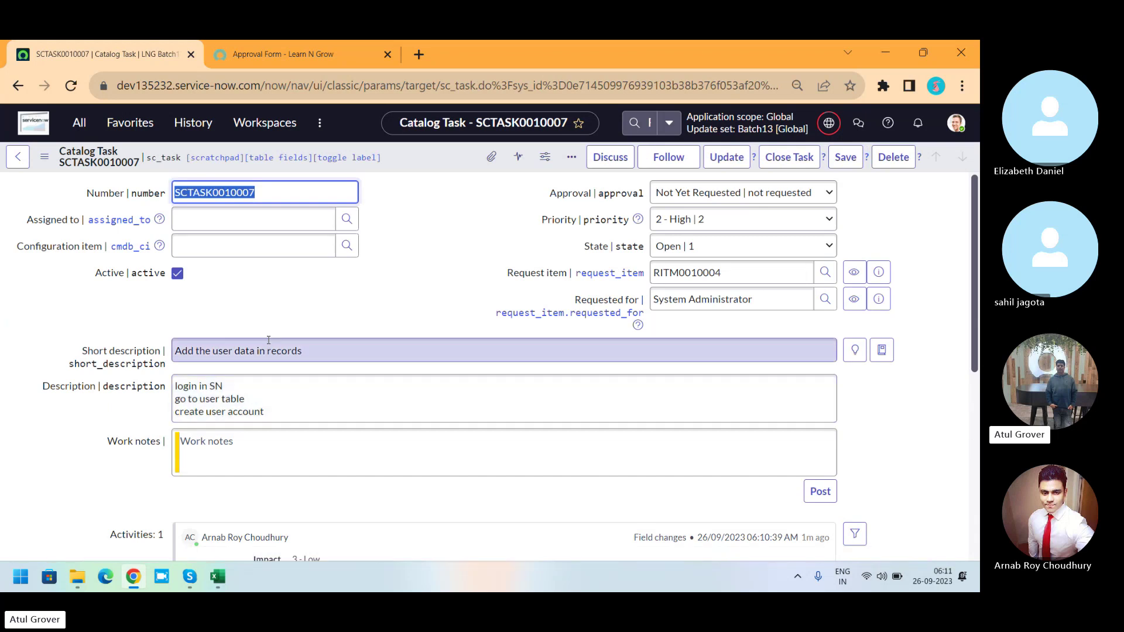
{"action": "left_click", "coordinate": [723, 246]}
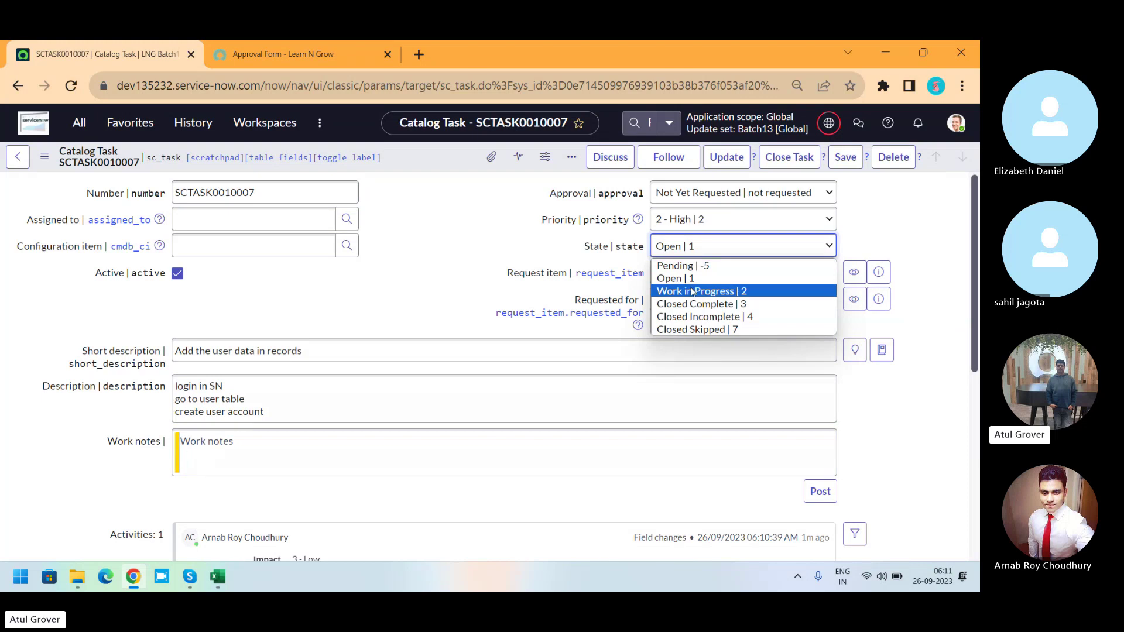
{"action": "left_click", "coordinate": [497, 280]}
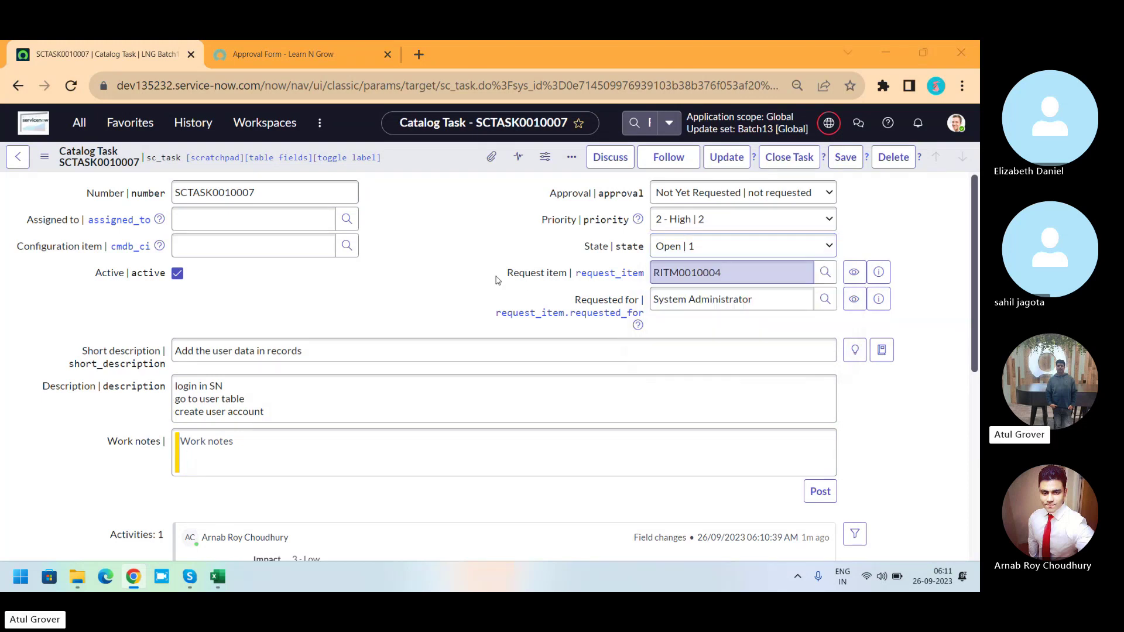
{"action": "key", "text": "super"}
Launch Notepad and list 'closed Complete' and 'Incomlete' on separate lines.
{"action": "type", "text": "note"}
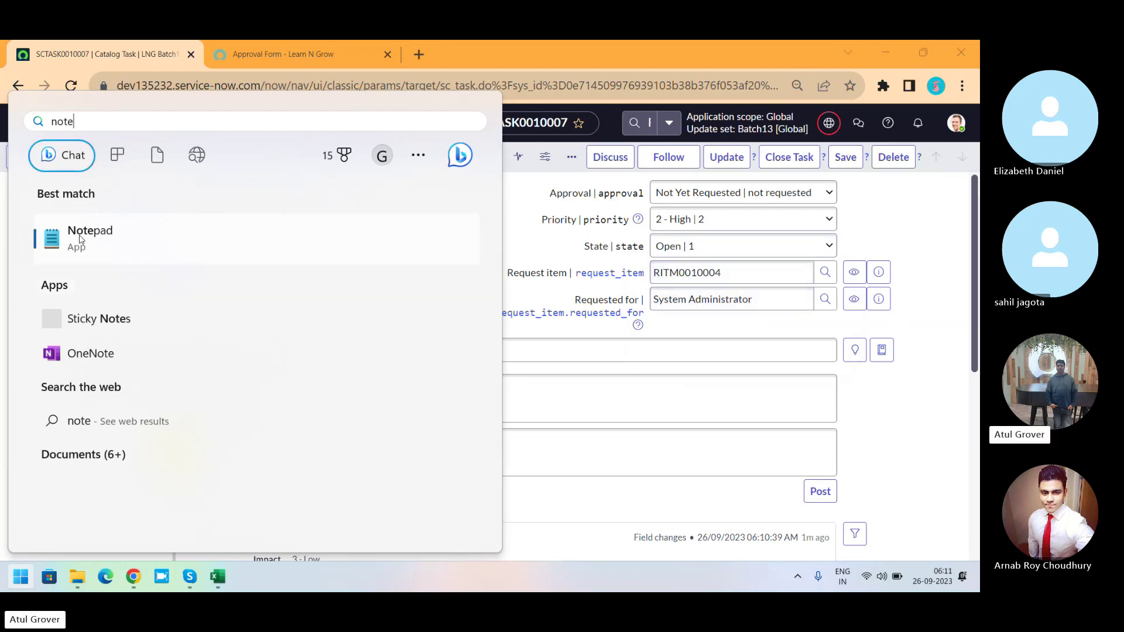
{"action": "left_click", "coordinate": [80, 238]}
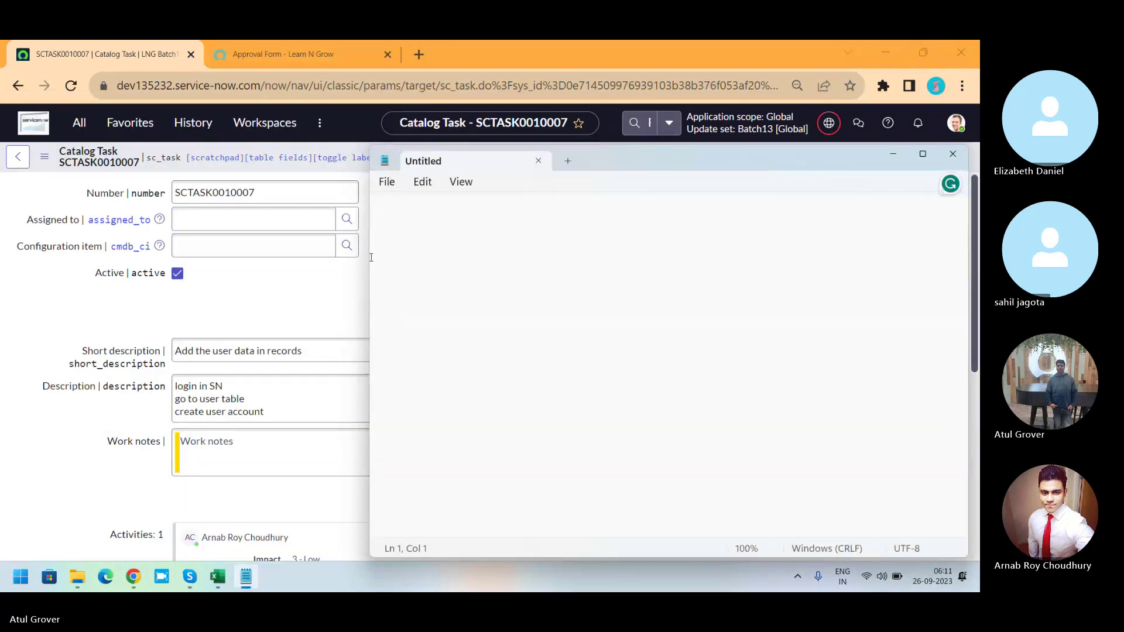
{"action": "type", "text": "closed Compleye"}
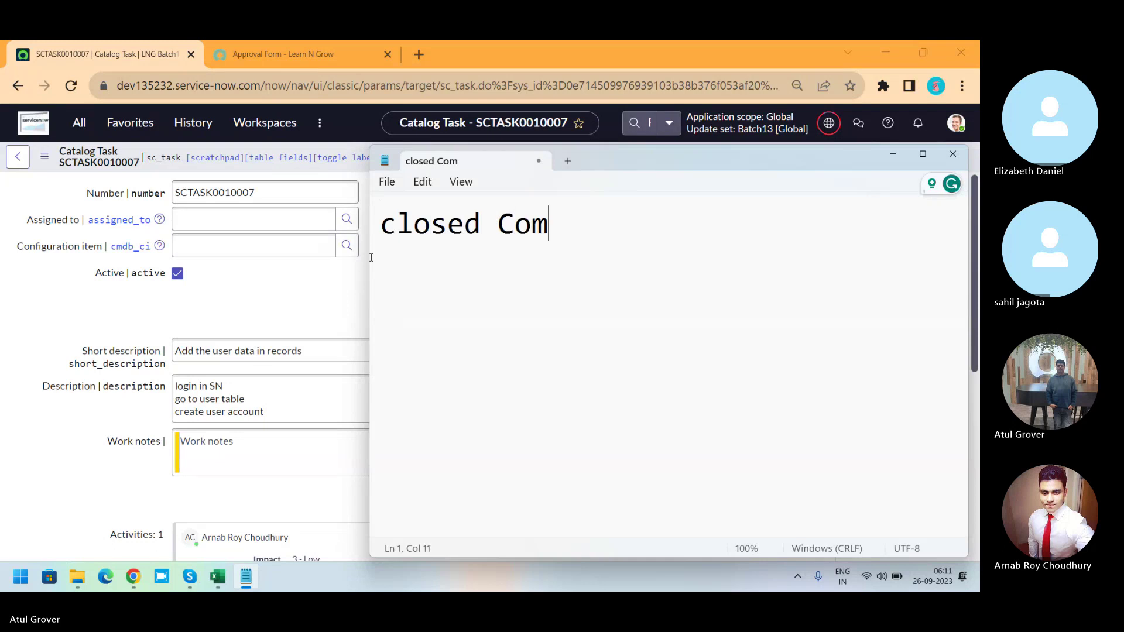
{"action": "key", "text": "BackSpace"}
{"action": "key", "text": "BackSpace"}
{"action": "type", "text": "te"}
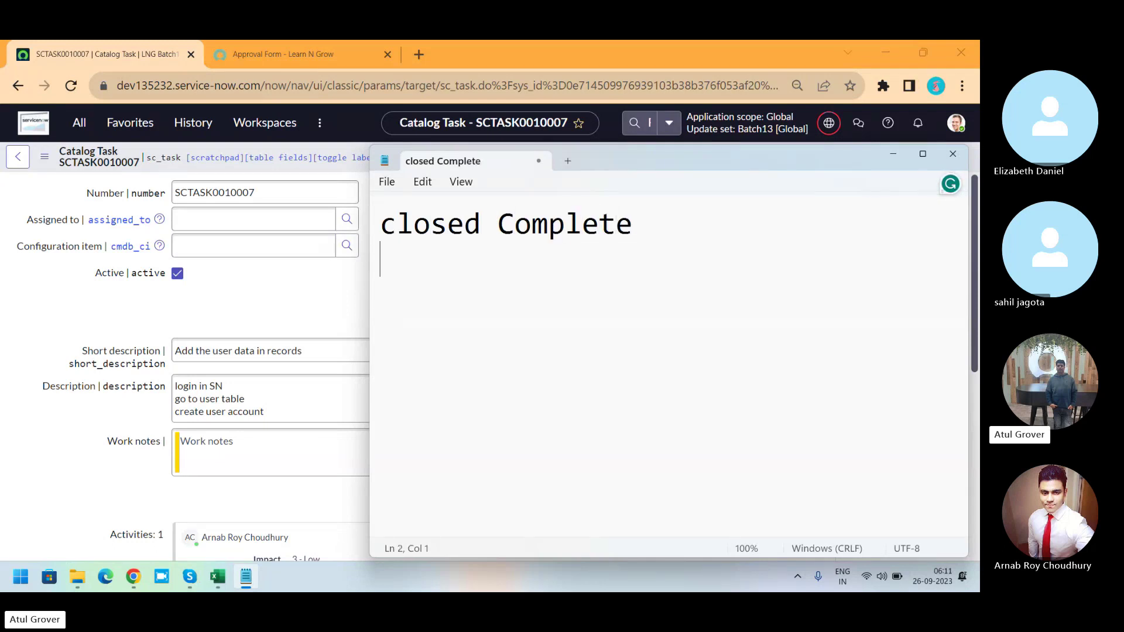
{"action": "key", "text": "Return"}
{"action": "type", "text": "Incomp;"}
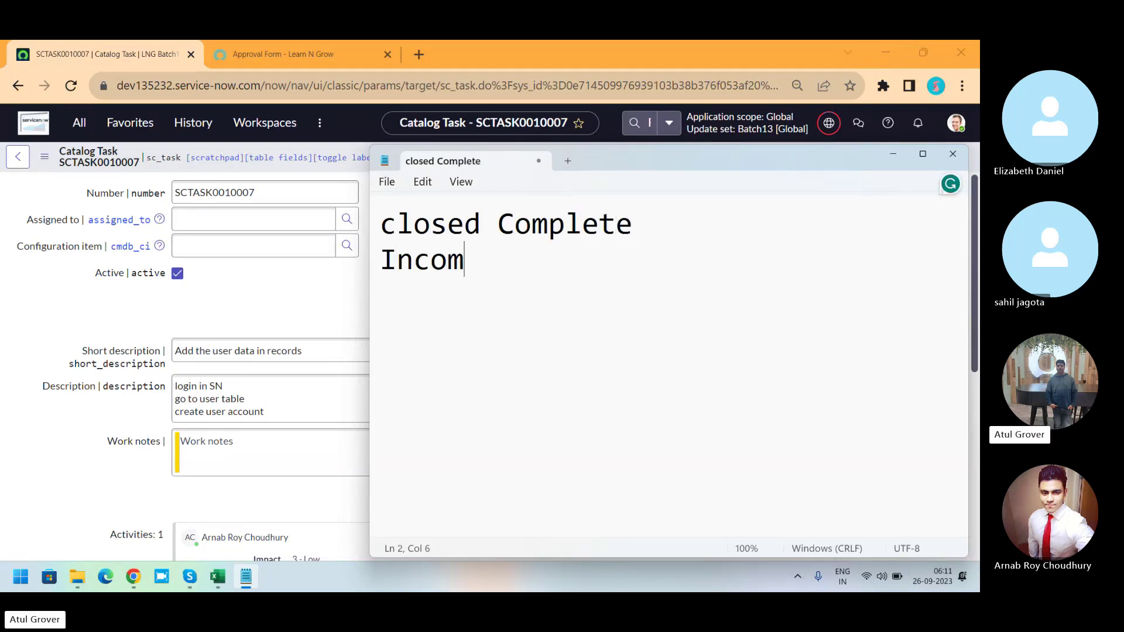
{"action": "key", "text": "BackSpace"}
{"action": "key", "text": "BackSpace"}
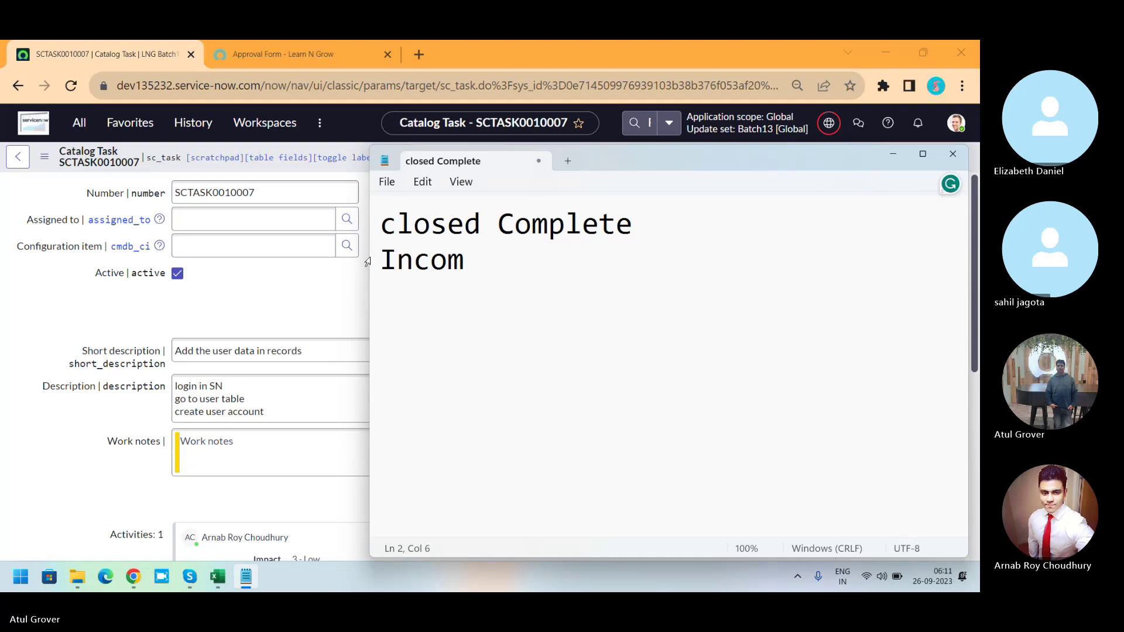
{"action": "type", "text": "lete"}
{"action": "key", "text": "Return"}
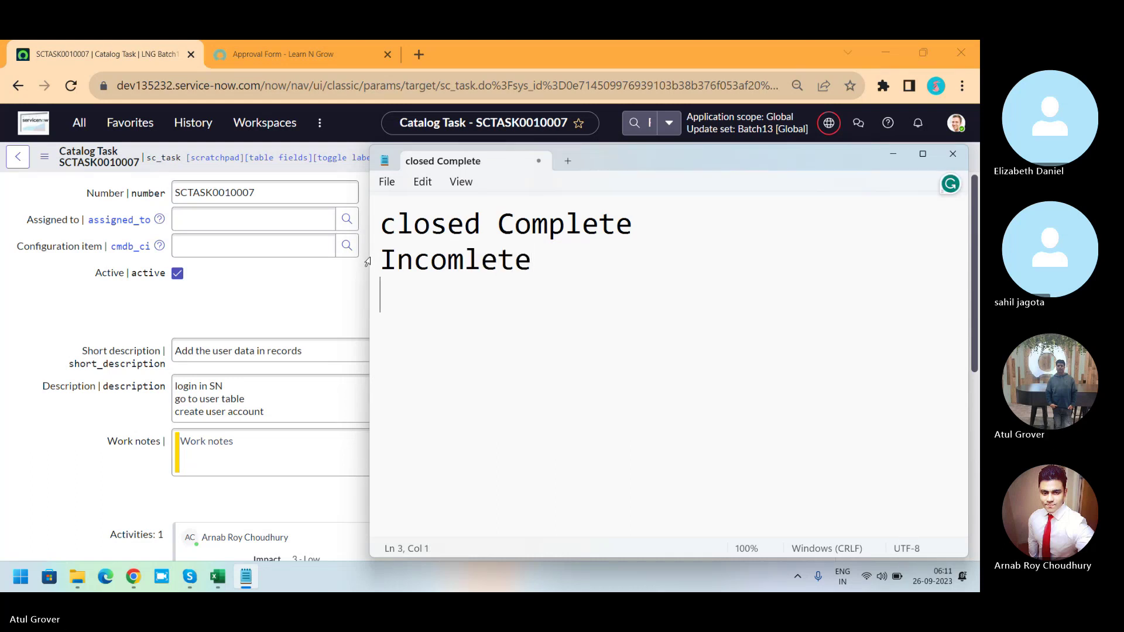
Add 'Skip' to the notes and review SCTASK0010007's State options, leaving it Open.
{"action": "type", "text": "Skip"}
{"action": "left_click", "coordinate": [366, 262]}
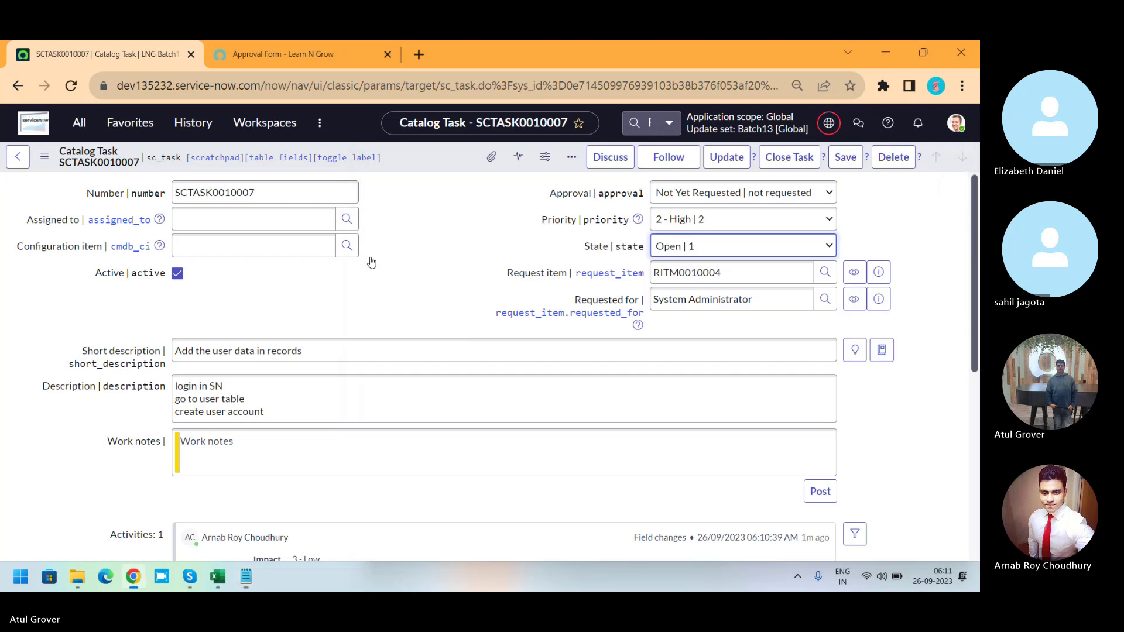
{"action": "left_click", "coordinate": [730, 248]}
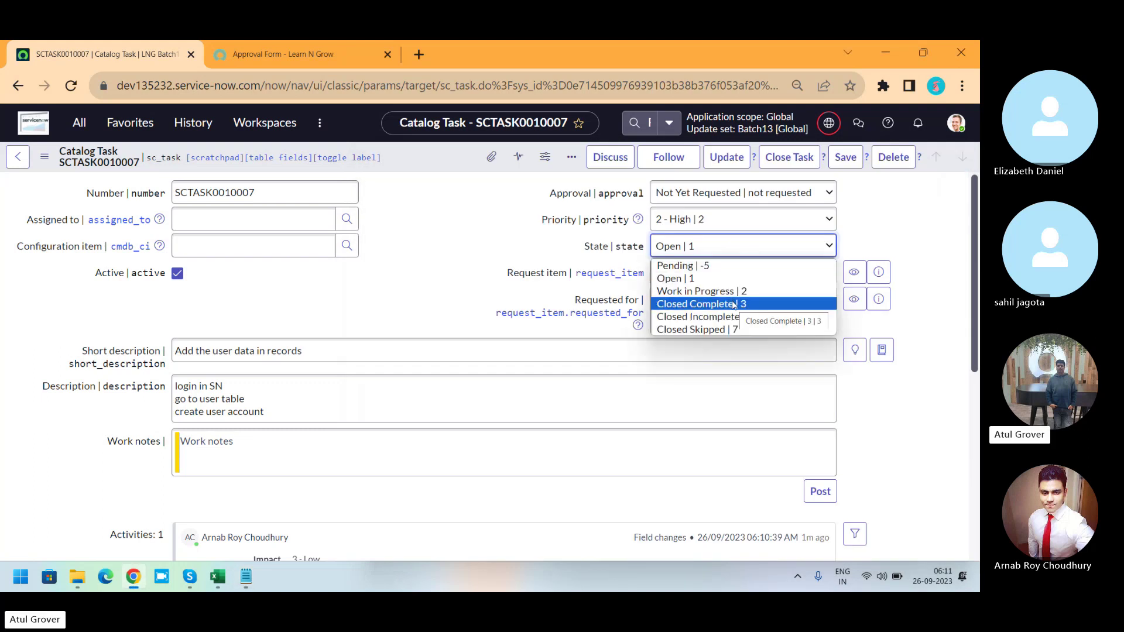
{"action": "key", "text": "alt+Tab"}
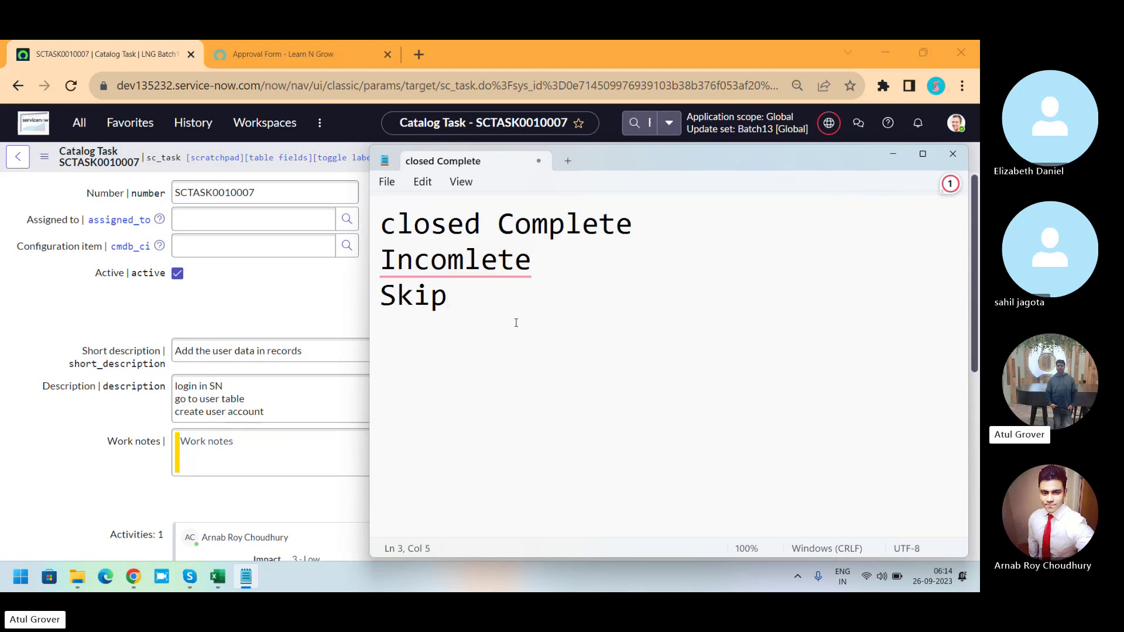
Note the hierarchy 'Req - RITM - SC task' and its reverse 'SCtask --> Ritm --> Req'.
{"action": "key", "text": "Return"}
{"action": "key", "text": "Return"}
{"action": "type", "text": "Req - "}
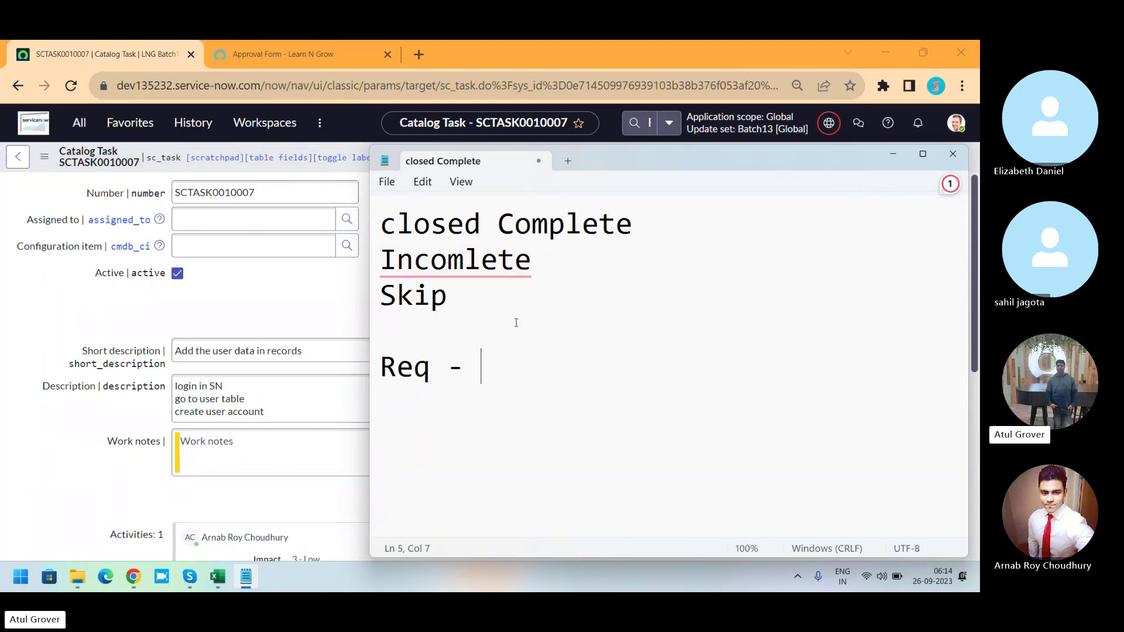
{"action": "type", "text": "RITM - "}
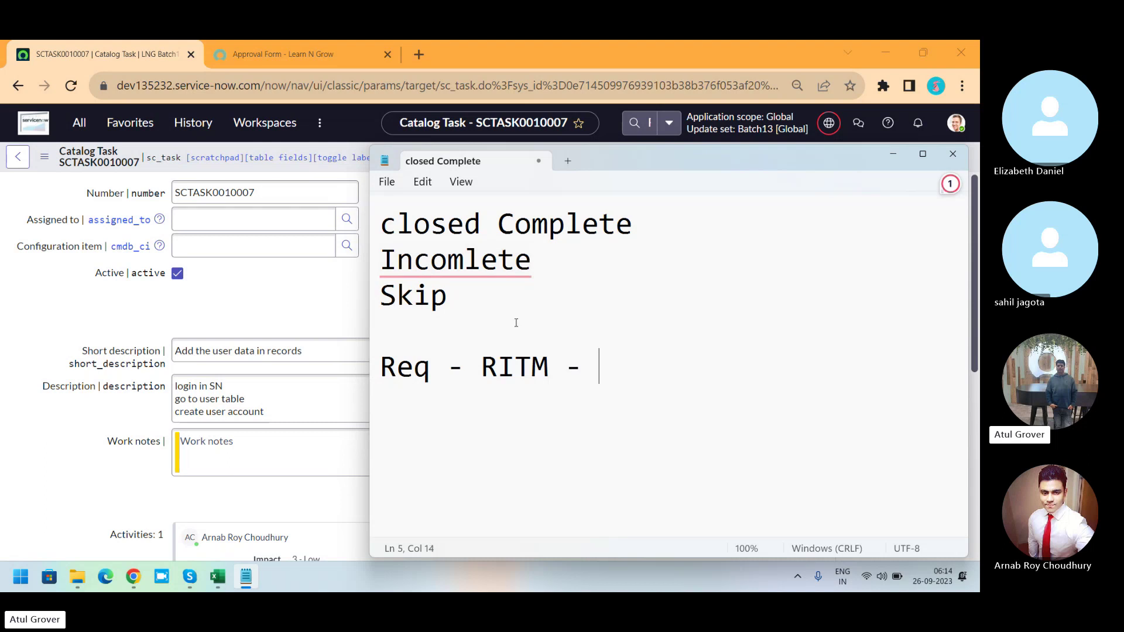
{"action": "type", "text": "SC task"}
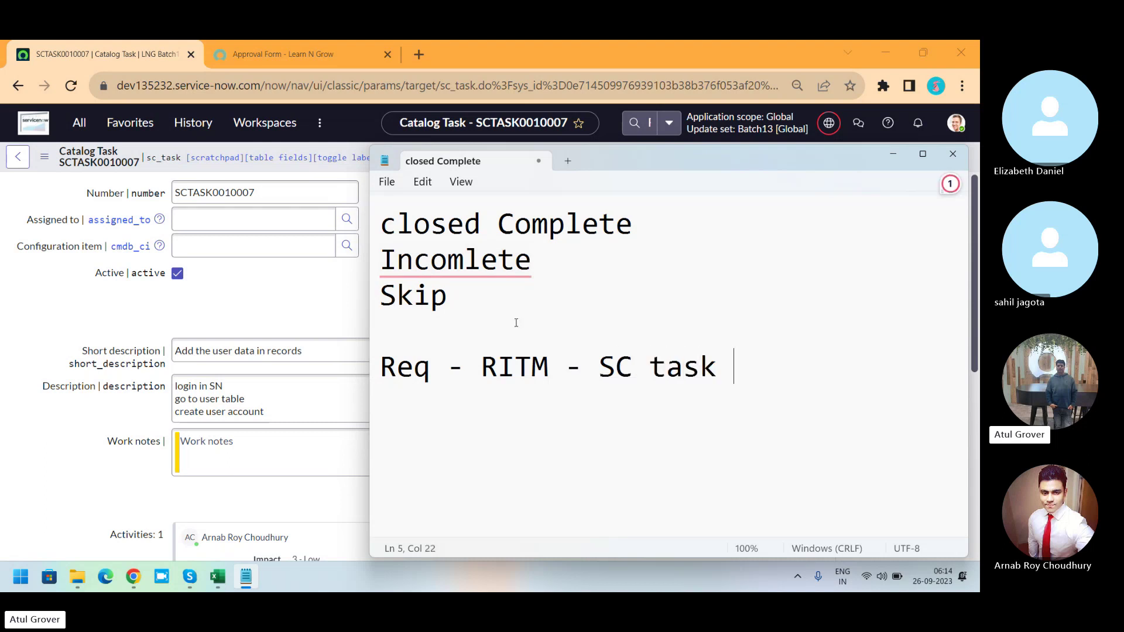
{"action": "key", "text": "Return"}
{"action": "type", "text": "SCtask --> "}
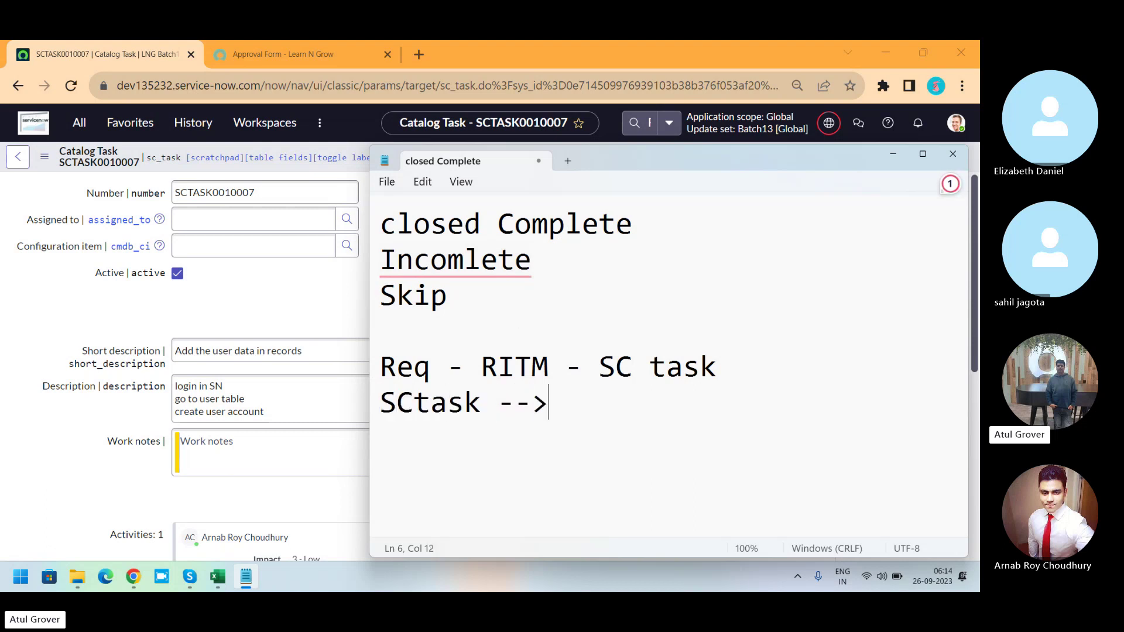
{"action": "type", "text": "Ritm --"}
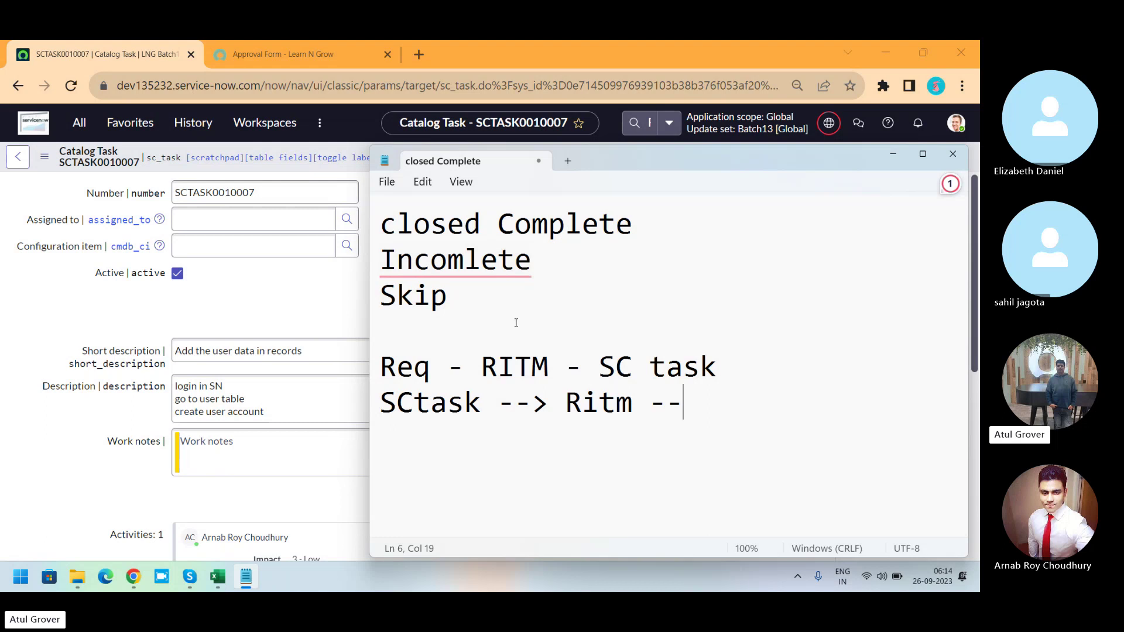
{"action": "type", "text": "> Req"}
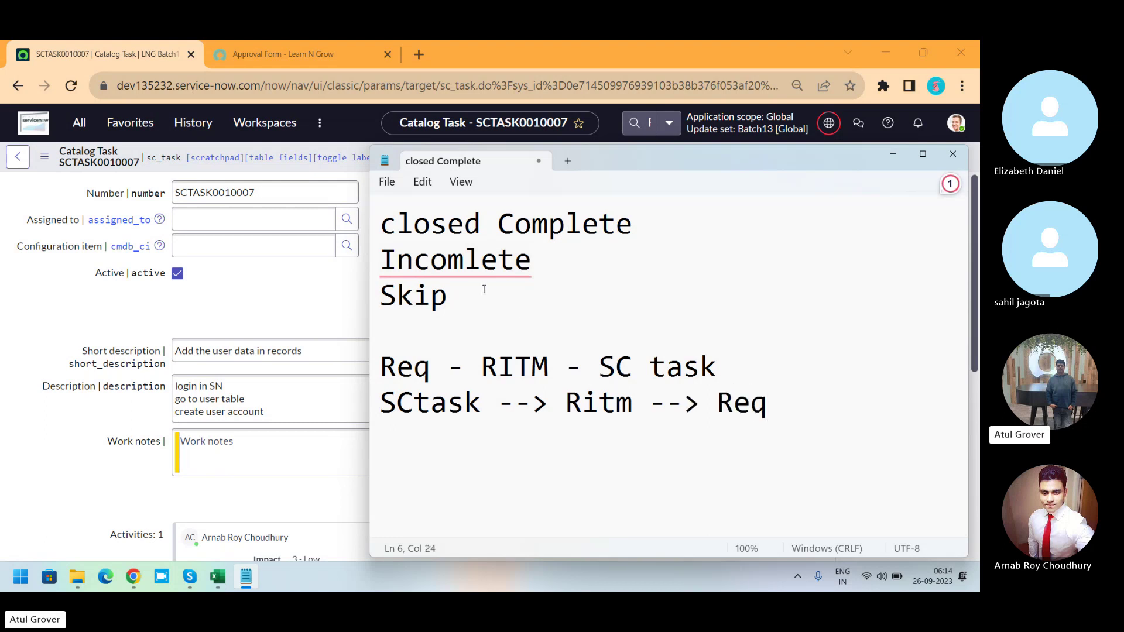
{"action": "left_click_drag", "start_coordinate": [534, 261], "coordinate": [381, 250]}
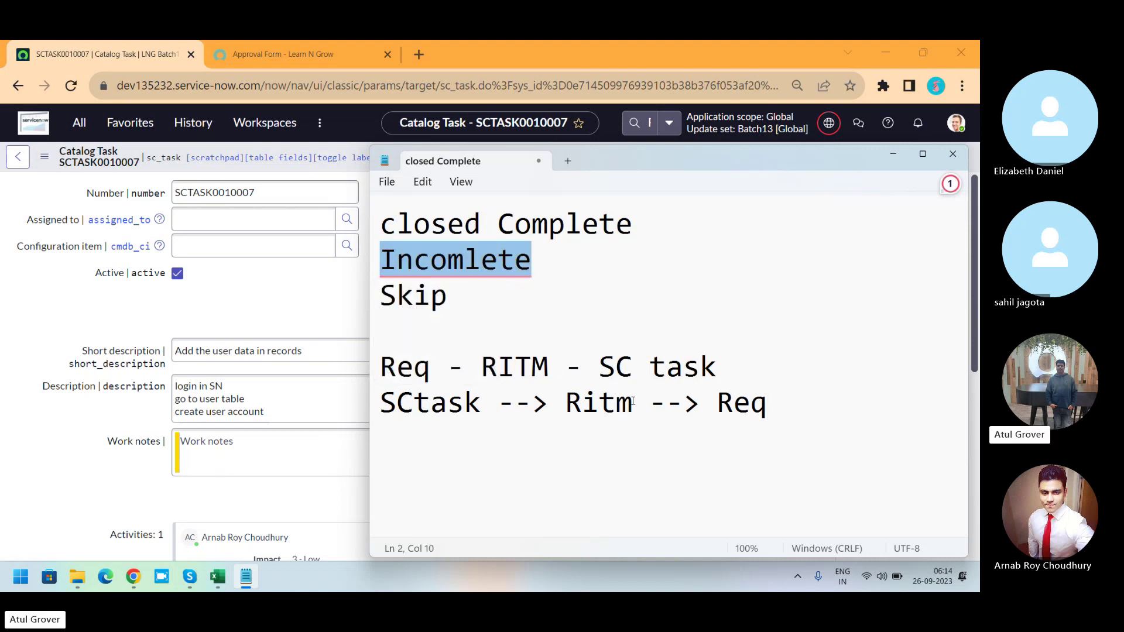
{"action": "left_click_drag", "start_coordinate": [633, 401], "coordinate": [568, 408]}
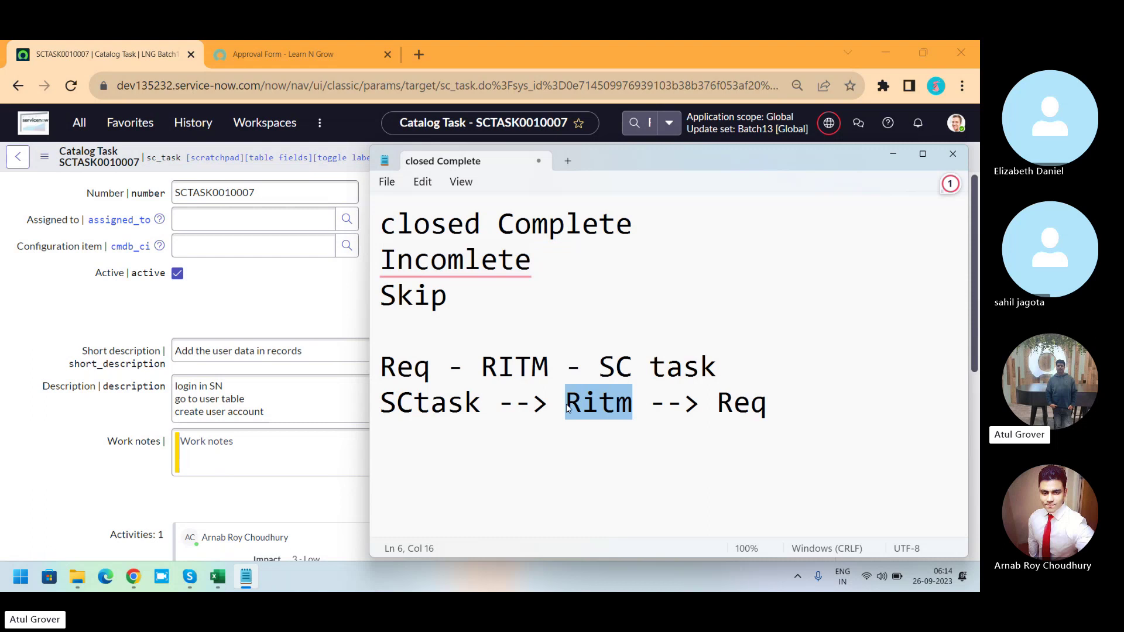
{"action": "left_click", "coordinate": [324, 301]}
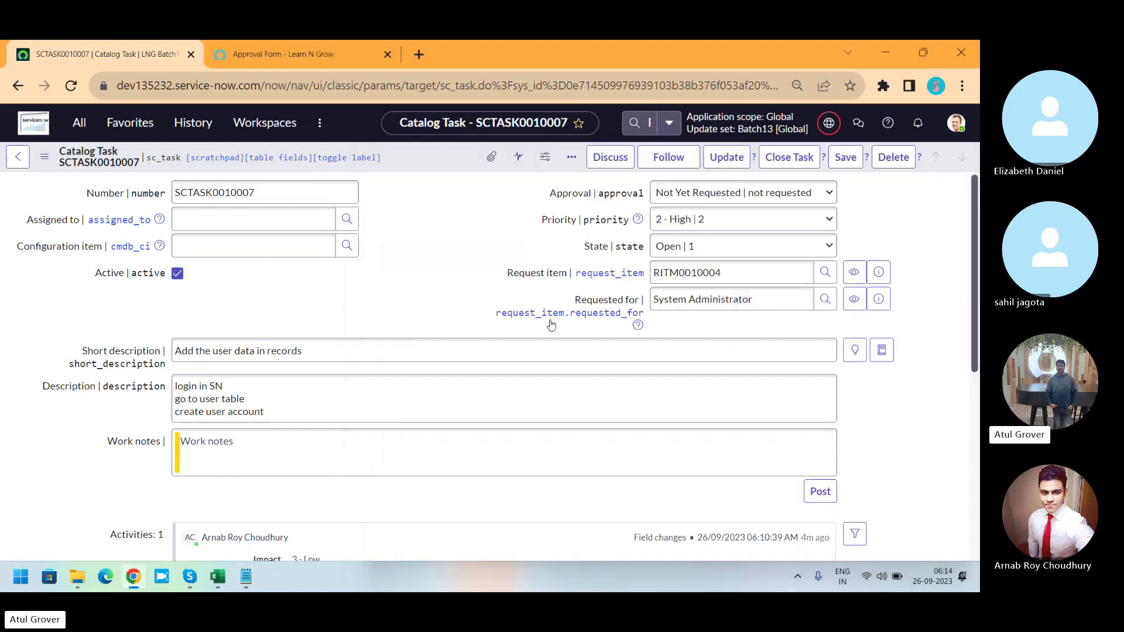
Open RITM0010004 from the task's Request item in a new tab and review its State values.
{"action": "left_click", "coordinate": [879, 273]}
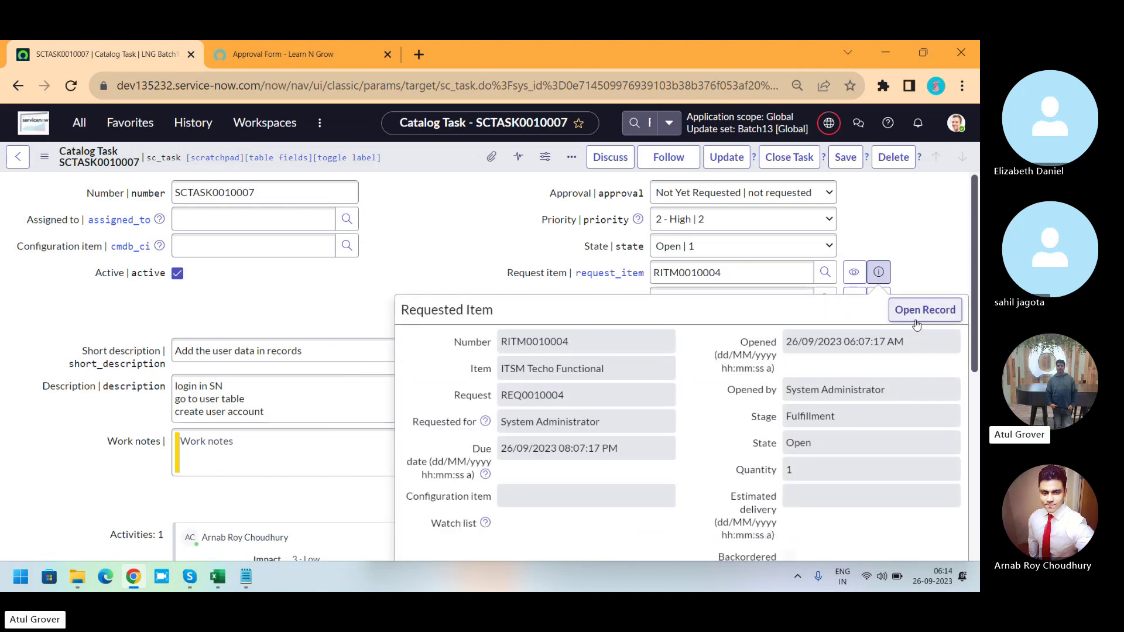
{"action": "middle_click", "coordinate": [919, 314]}
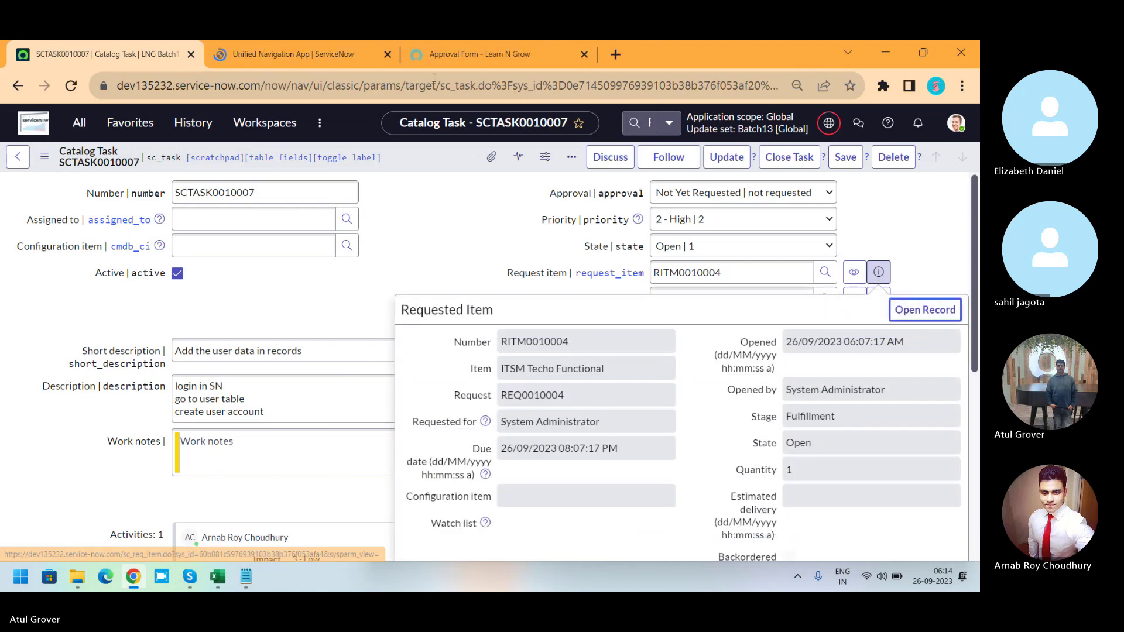
{"action": "left_click", "coordinate": [299, 54]}
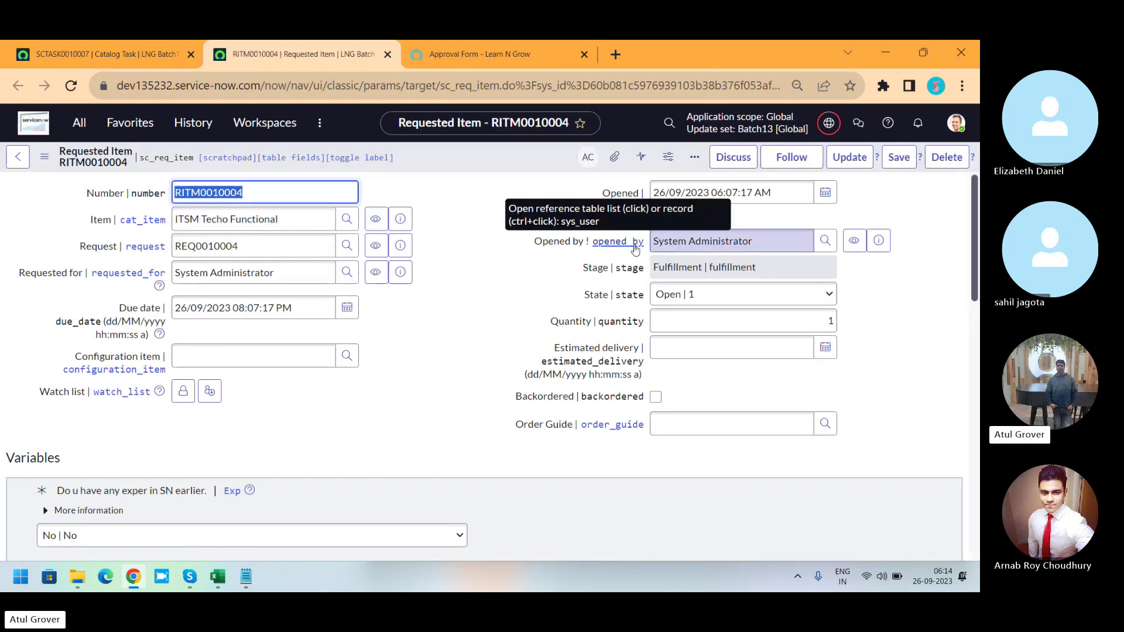
{"action": "left_click", "coordinate": [812, 301]}
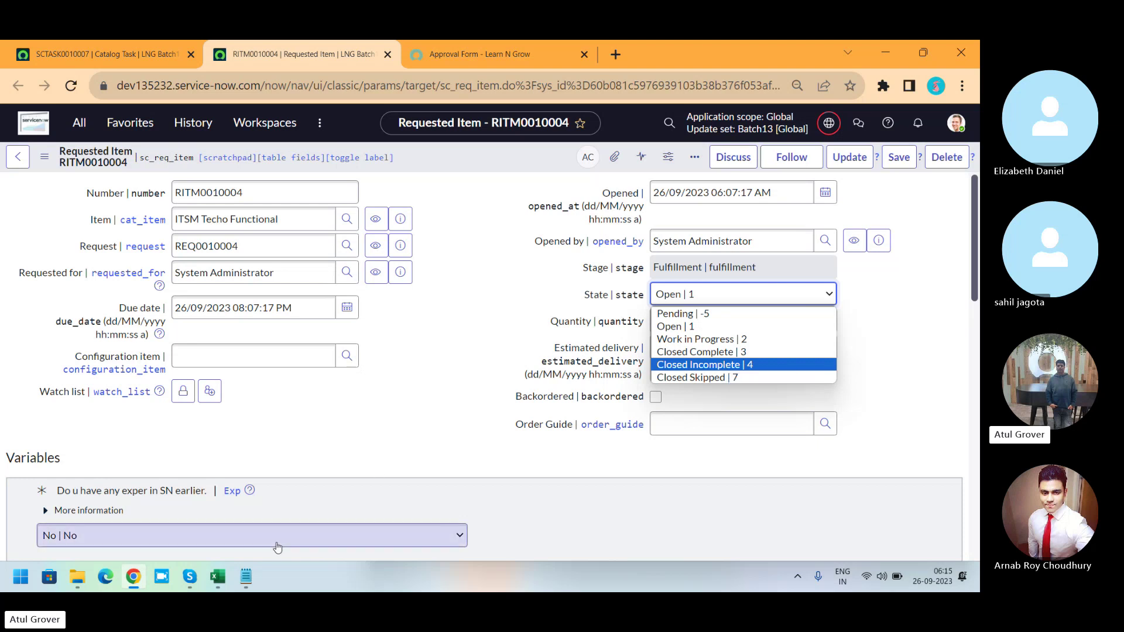
Bring the Notepad notes on closing states and the Req–RITM–SC task order to the front.
{"action": "left_click", "coordinate": [247, 577]}
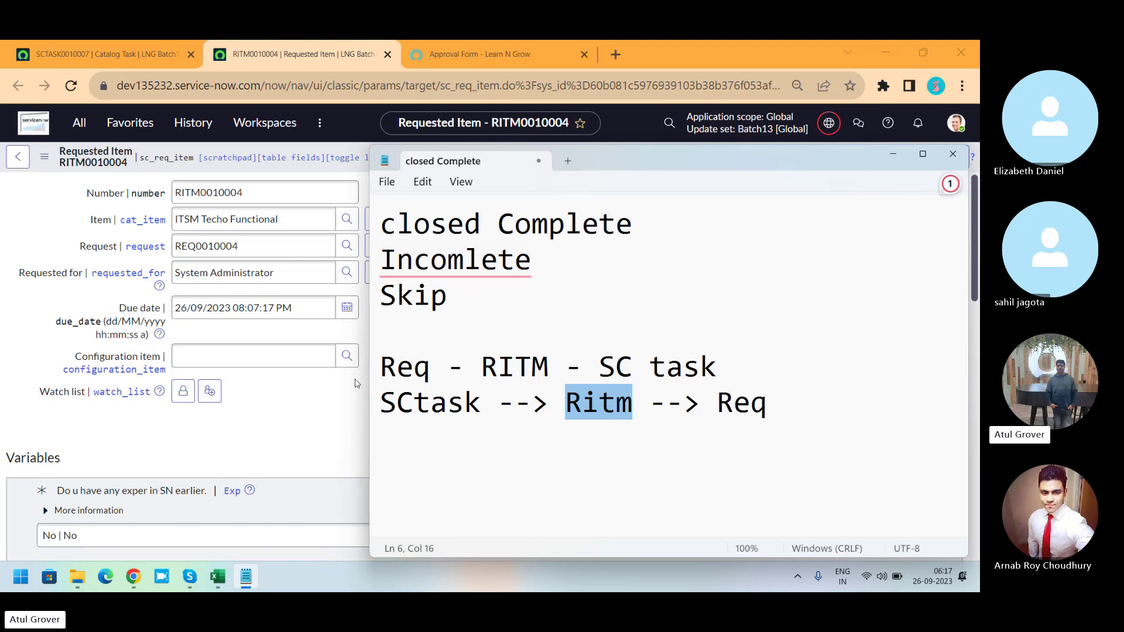
Highlight the 'Req - RITM - SC task' and 'SCtask --> Ritm --> Req' lines, then return to RITM0010004.
{"action": "left_click_drag", "start_coordinate": [381, 366], "coordinate": [718, 367]}
{"action": "left_click_drag", "start_coordinate": [381, 403], "coordinate": [766, 404]}
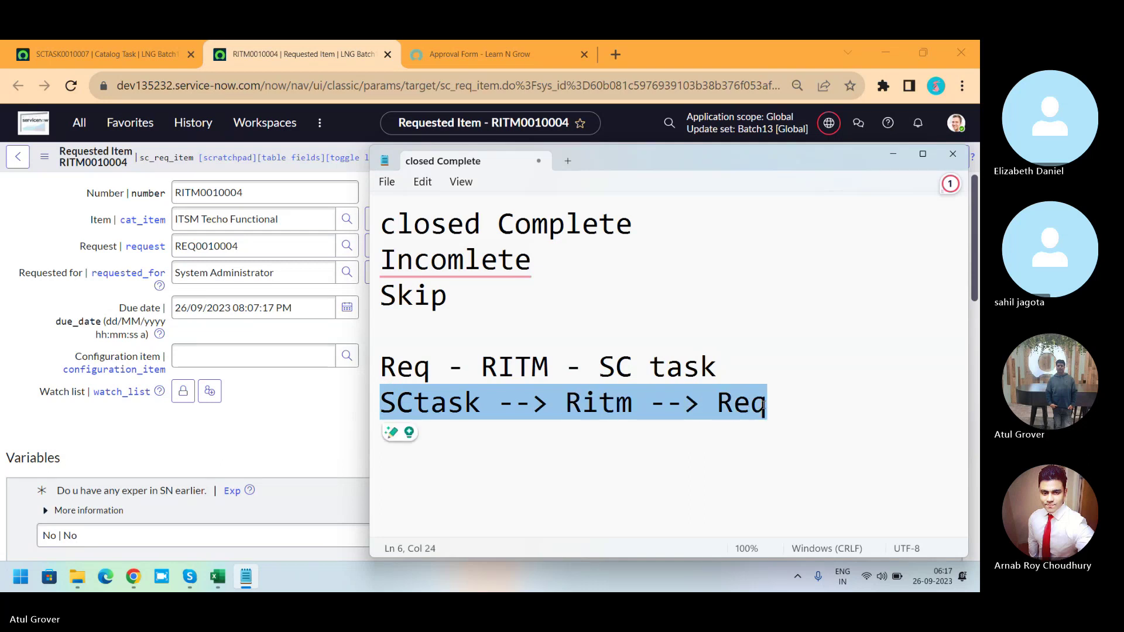
{"action": "double_click", "coordinate": [478, 402]}
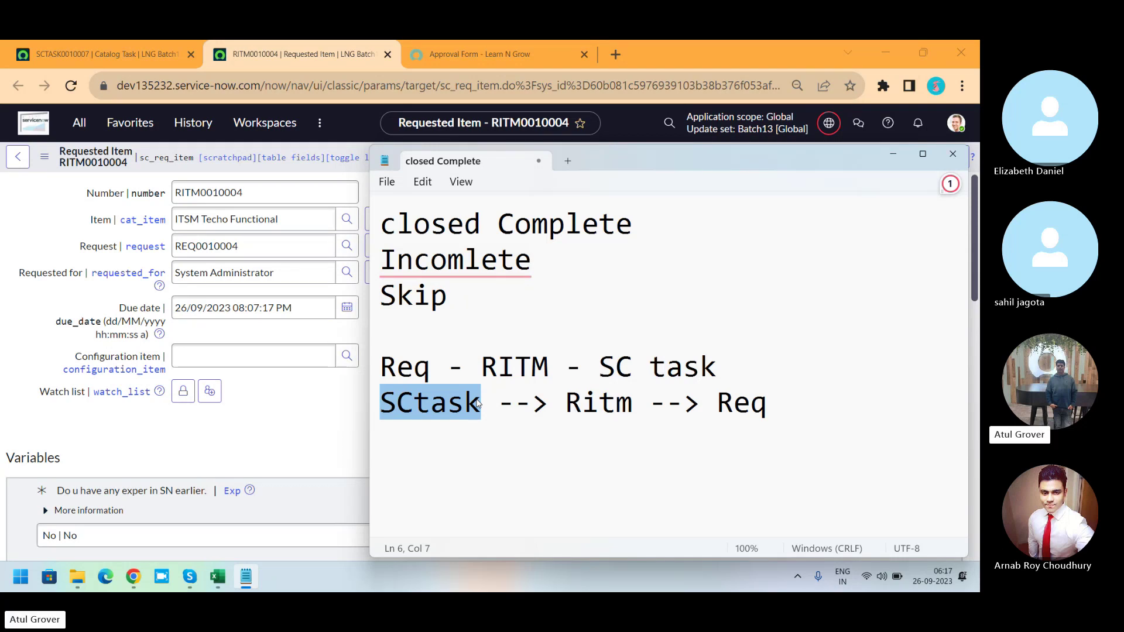
{"action": "left_click", "coordinate": [280, 440]}
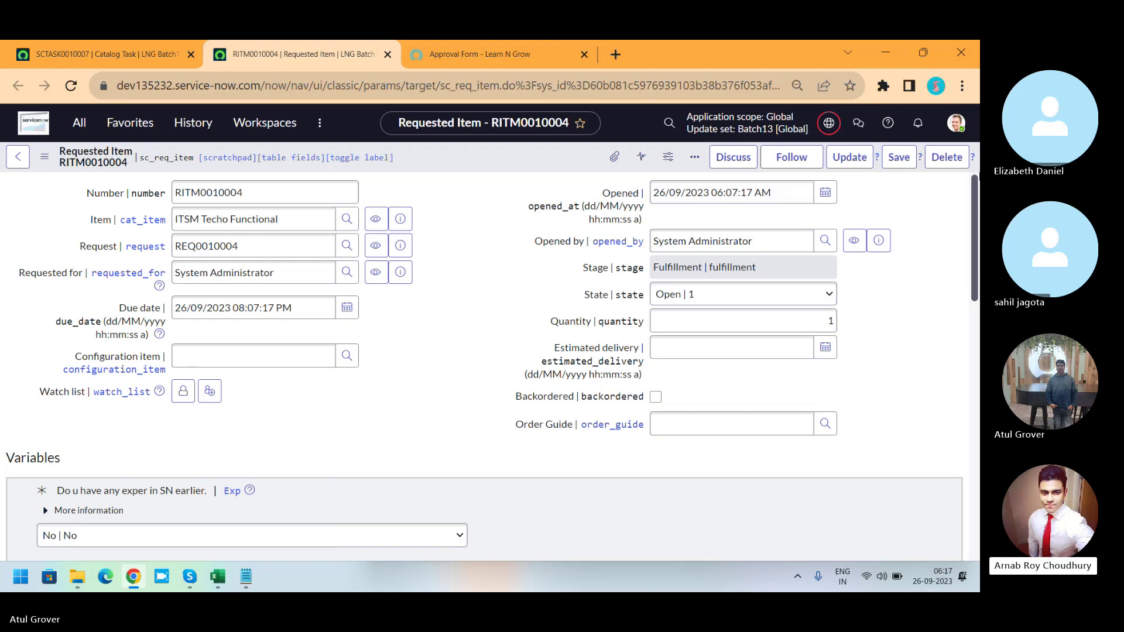
Scroll to RITM0010004's Catalog Tasks list and open SCTASK0010007.
{"action": "left_click_drag", "start_coordinate": [973, 210], "coordinate": [969, 499]}
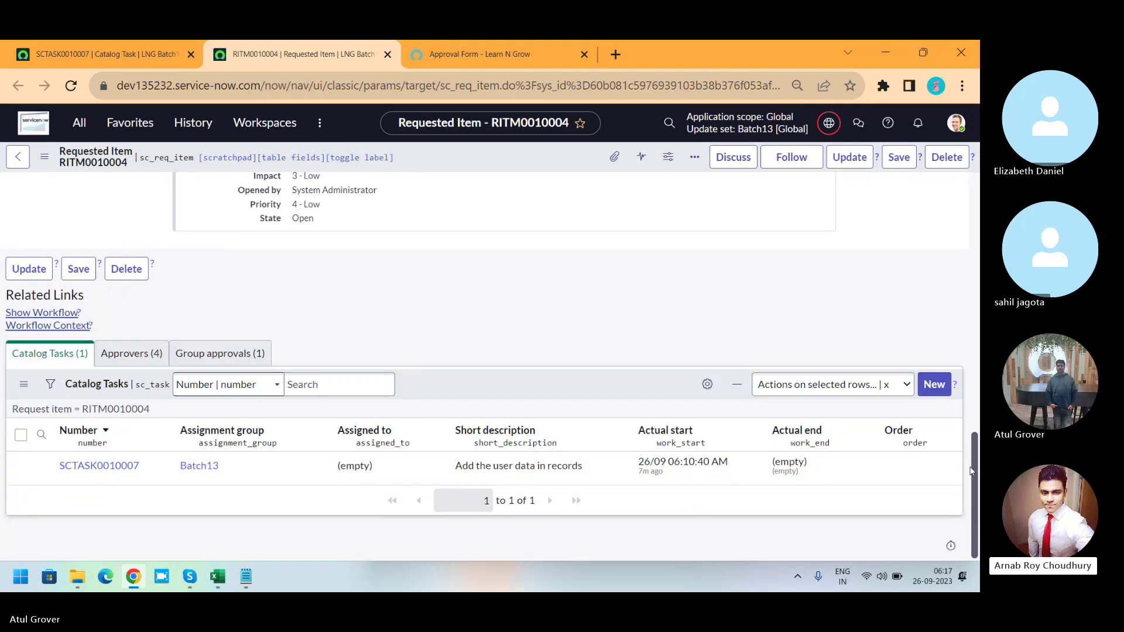
{"action": "left_click", "coordinate": [75, 467]}
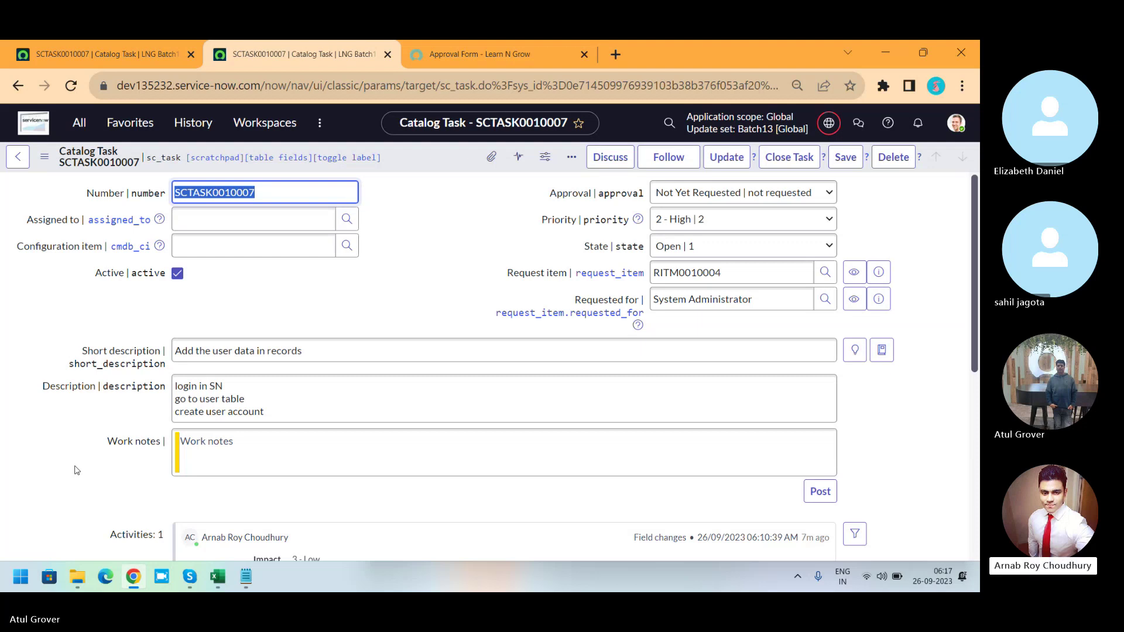
Set catalog task SCTASK0010007's state to Closed Complete and save it.
{"action": "left_click", "coordinate": [709, 245]}
{"action": "left_click", "coordinate": [691, 304]}
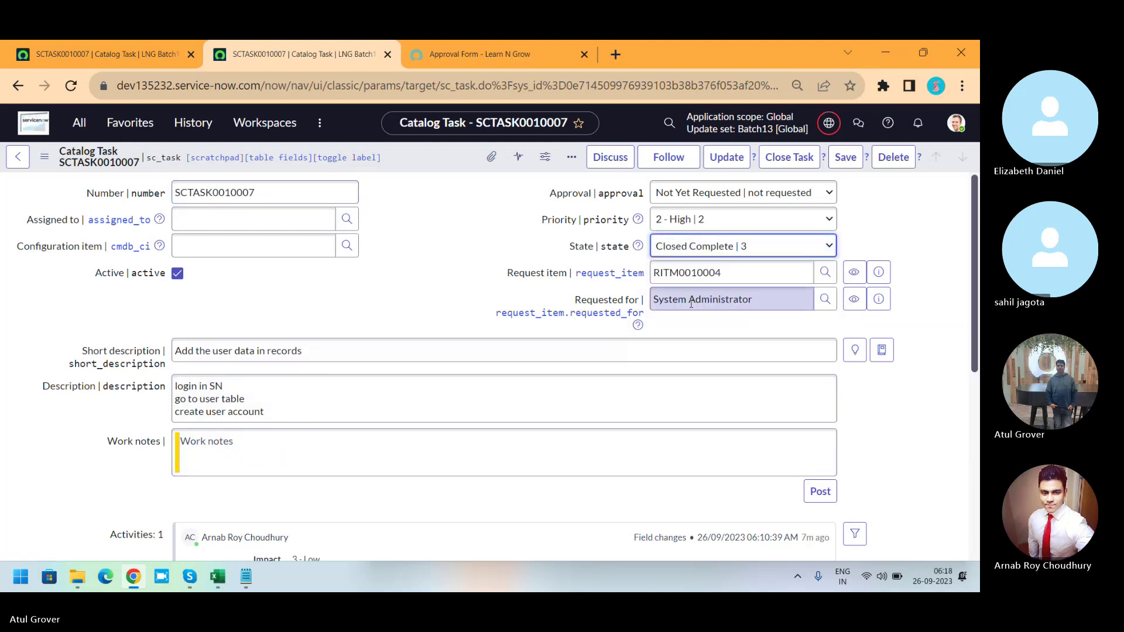
{"action": "left_click", "coordinate": [849, 164]}
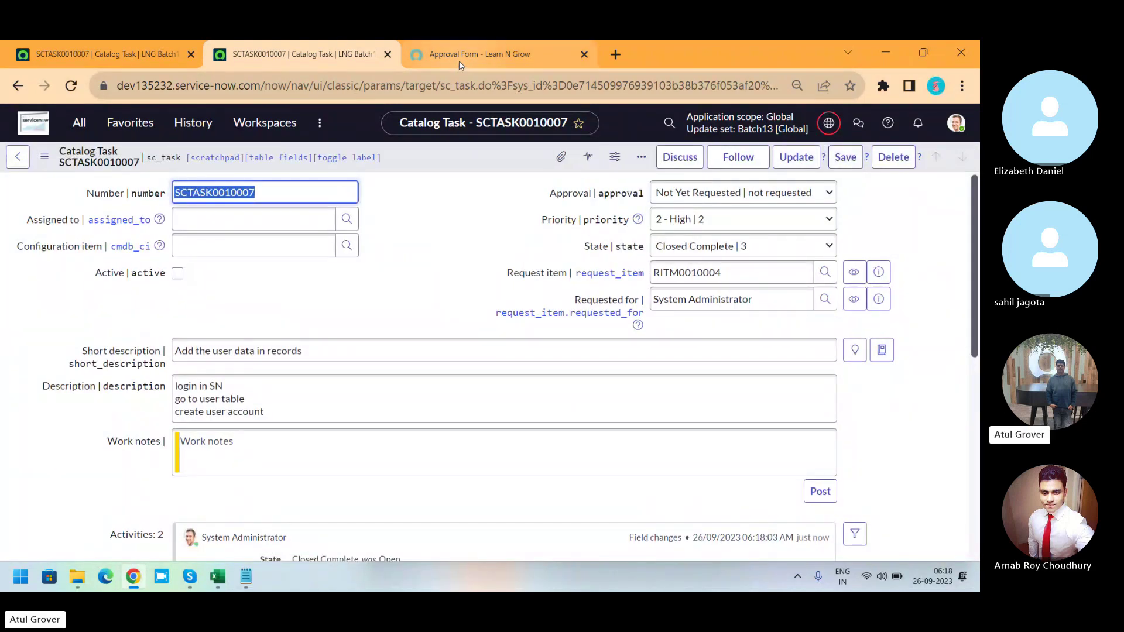
Check RITM0010004's approval form, then preview that requested item from SCTASK0010007.
{"action": "left_click", "coordinate": [475, 54]}
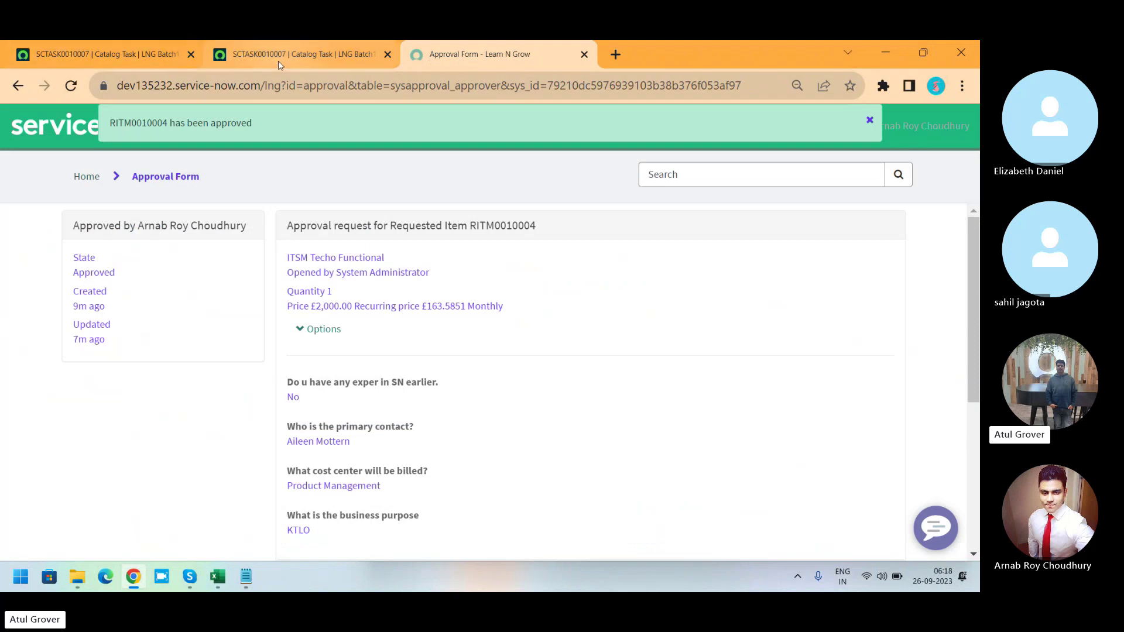
{"action": "left_click", "coordinate": [240, 53]}
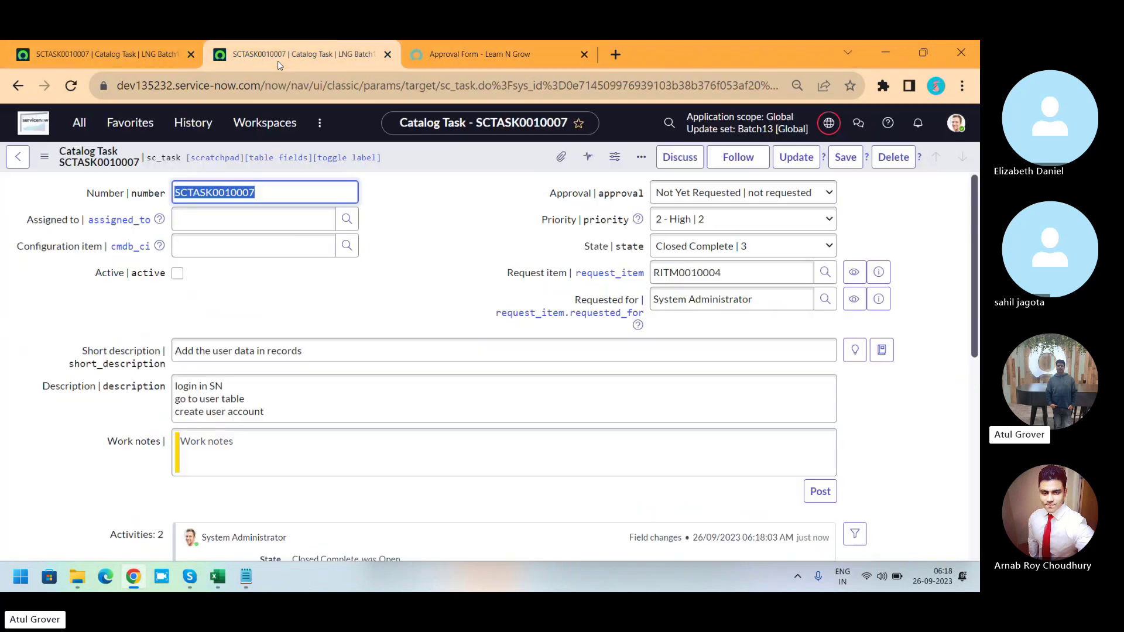
{"action": "left_click", "coordinate": [878, 273]}
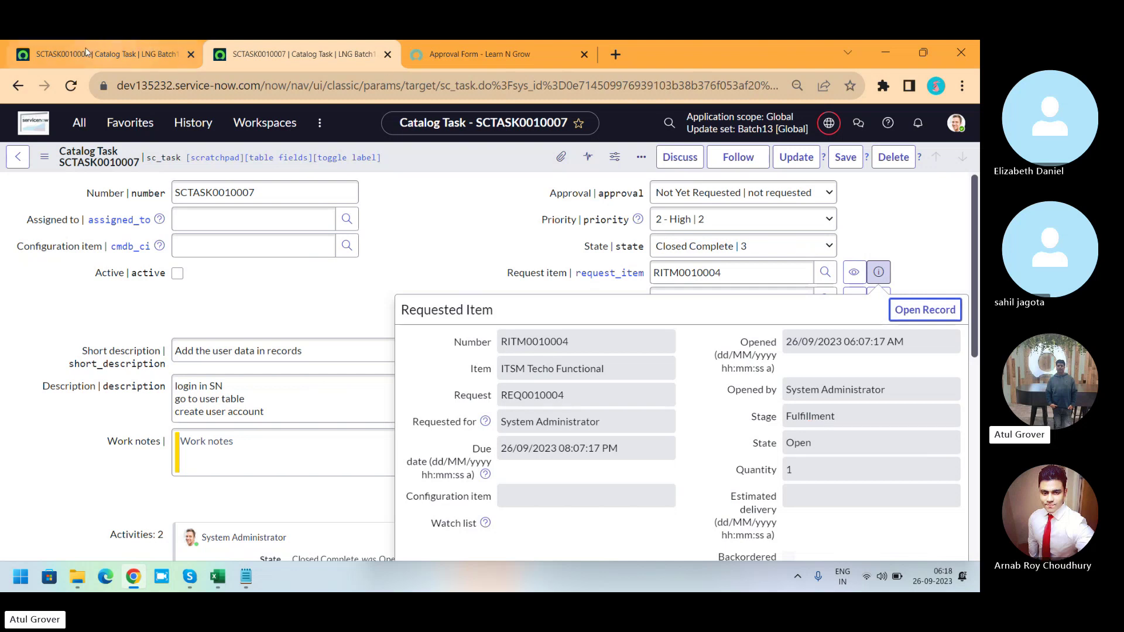
From the first tab, filter the navigator for 'workflow' and open Workflow Editor.
{"action": "left_click", "coordinate": [56, 60]}
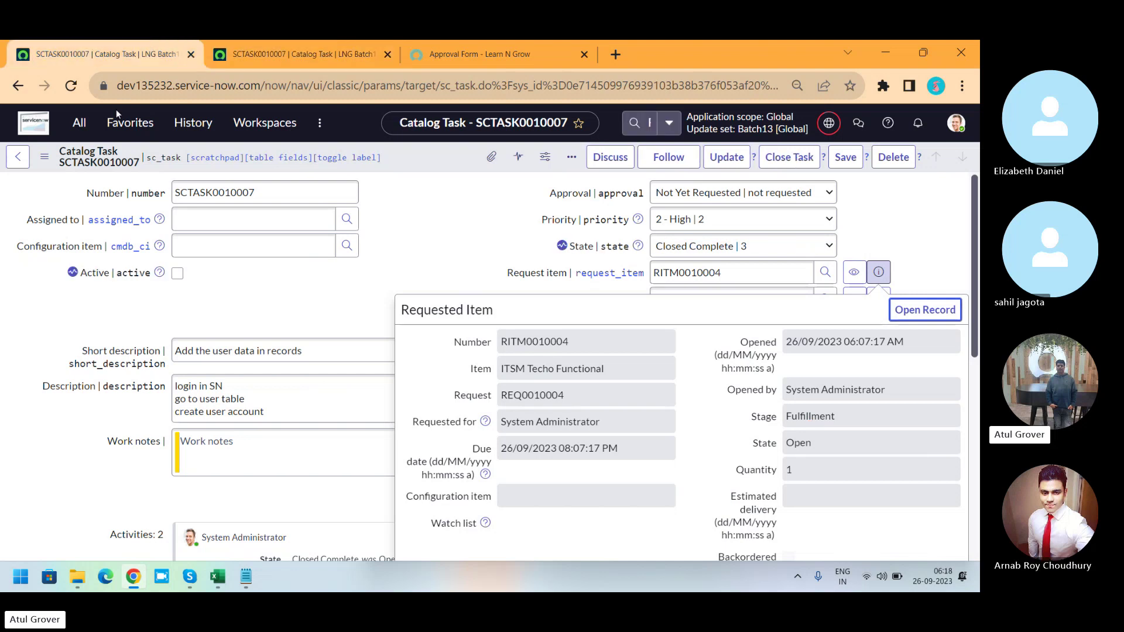
{"action": "left_click", "coordinate": [79, 123]}
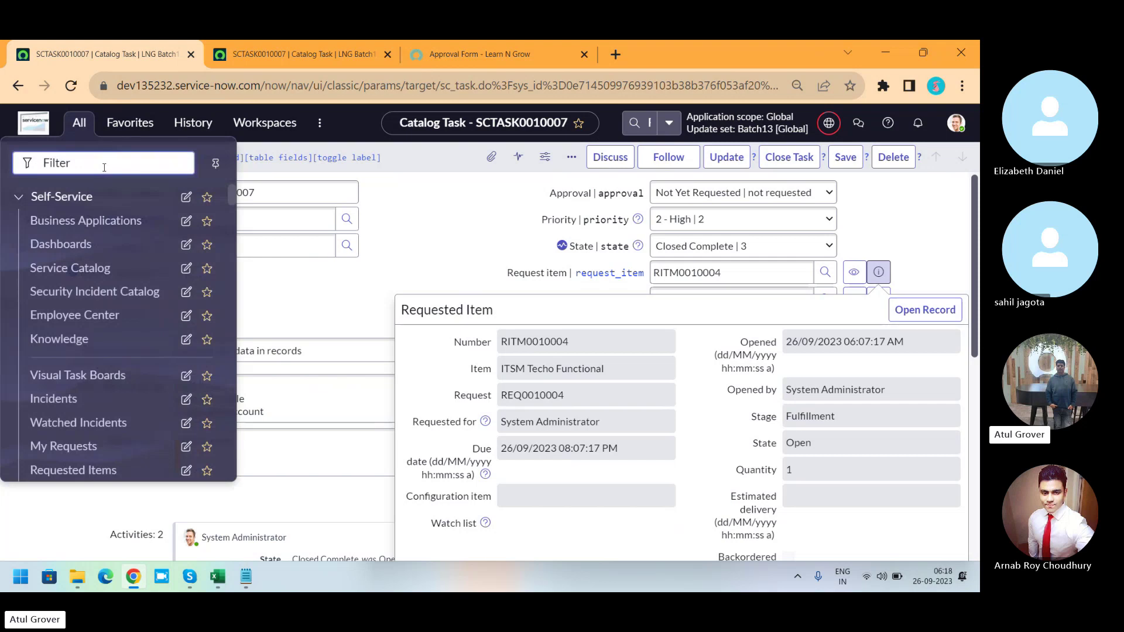
{"action": "type", "text": "workflow"}
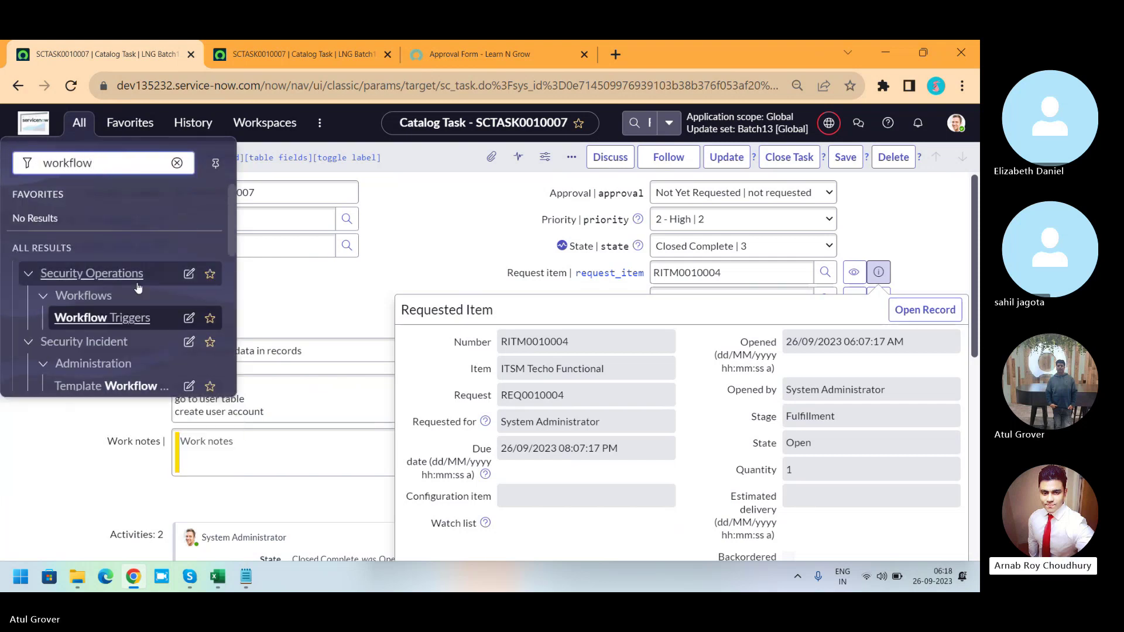
{"action": "type", "text": " d"}
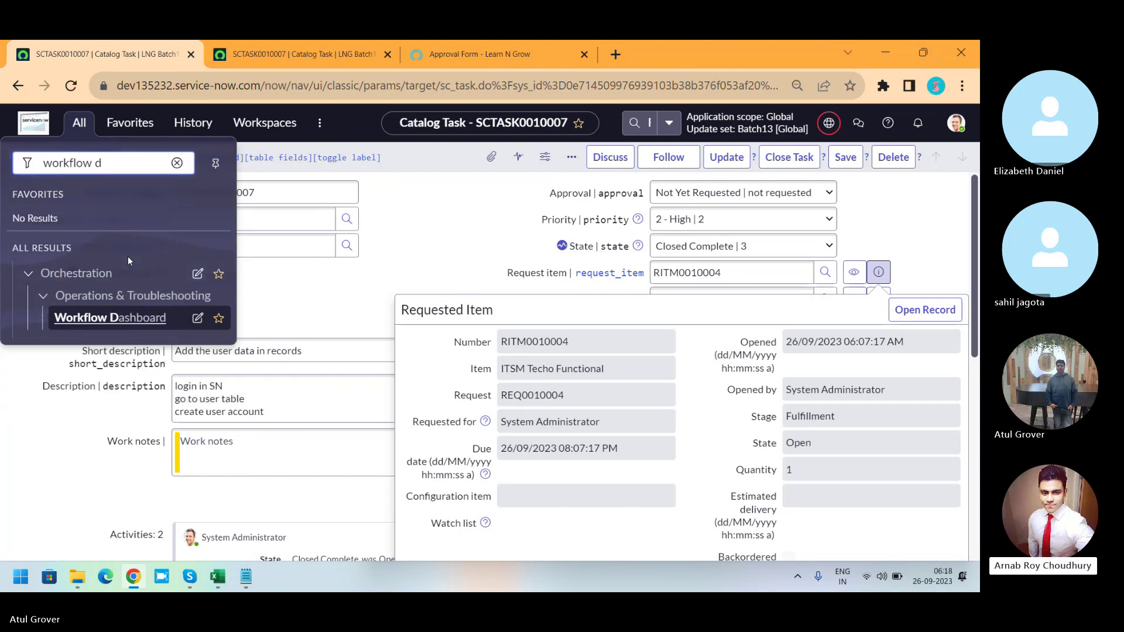
{"action": "key", "text": "BackSpace"}
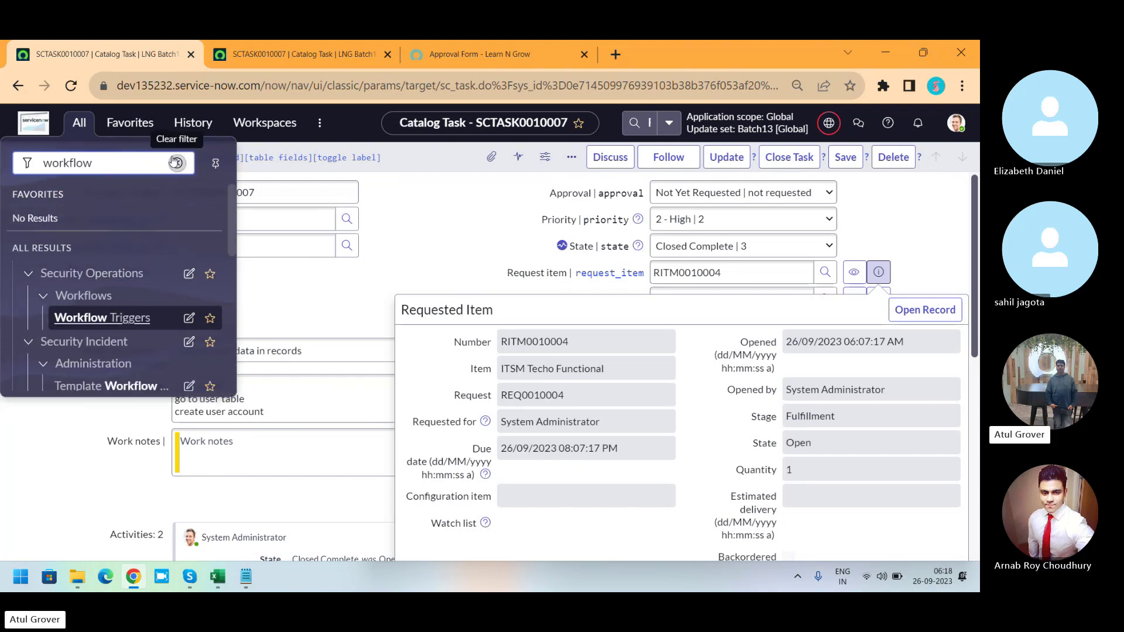
{"action": "left_click_drag", "start_coordinate": [227, 194], "coordinate": [231, 246]}
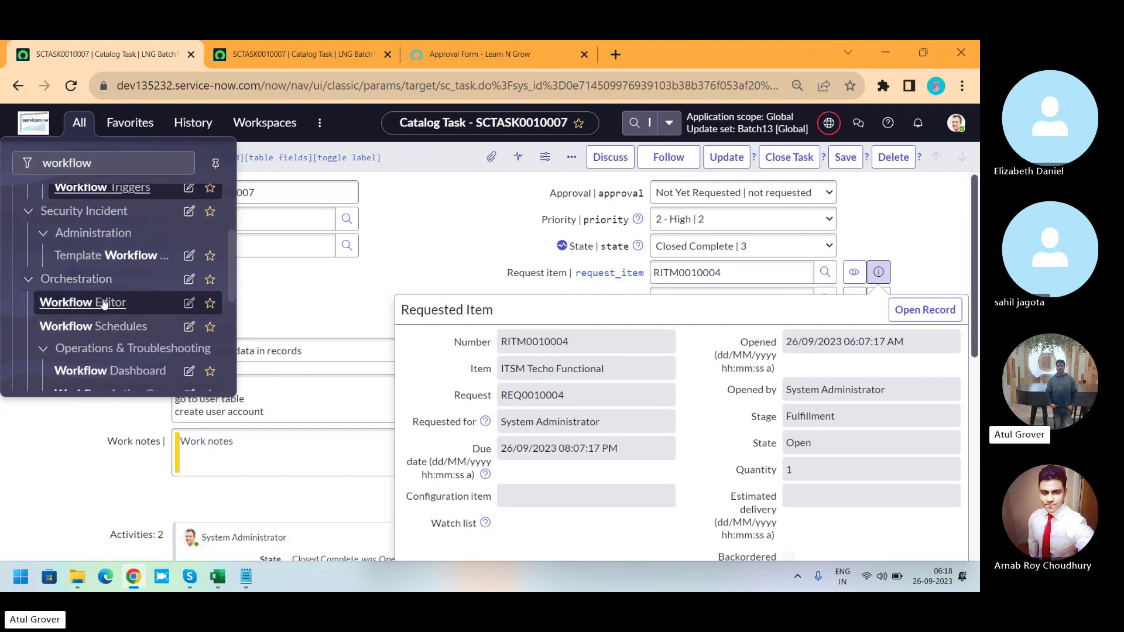
{"action": "left_click", "coordinate": [103, 304]}
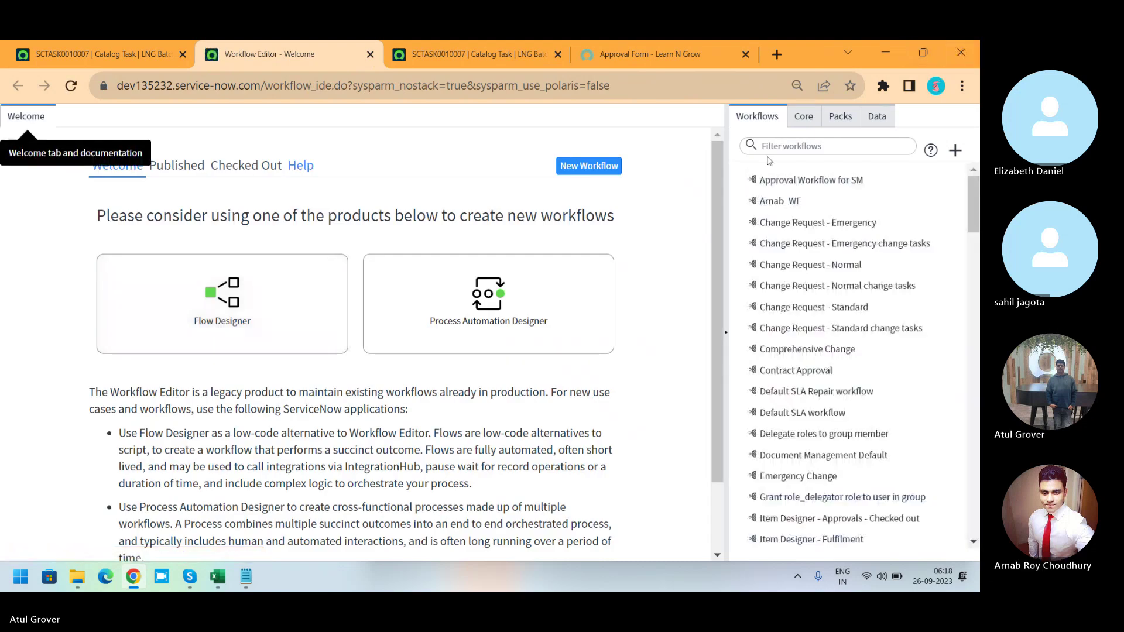
Filter the workflows by 'req' and open the Service Catalog Request workflow.
{"action": "left_click", "coordinate": [786, 147]}
{"action": "type", "text": "req"}
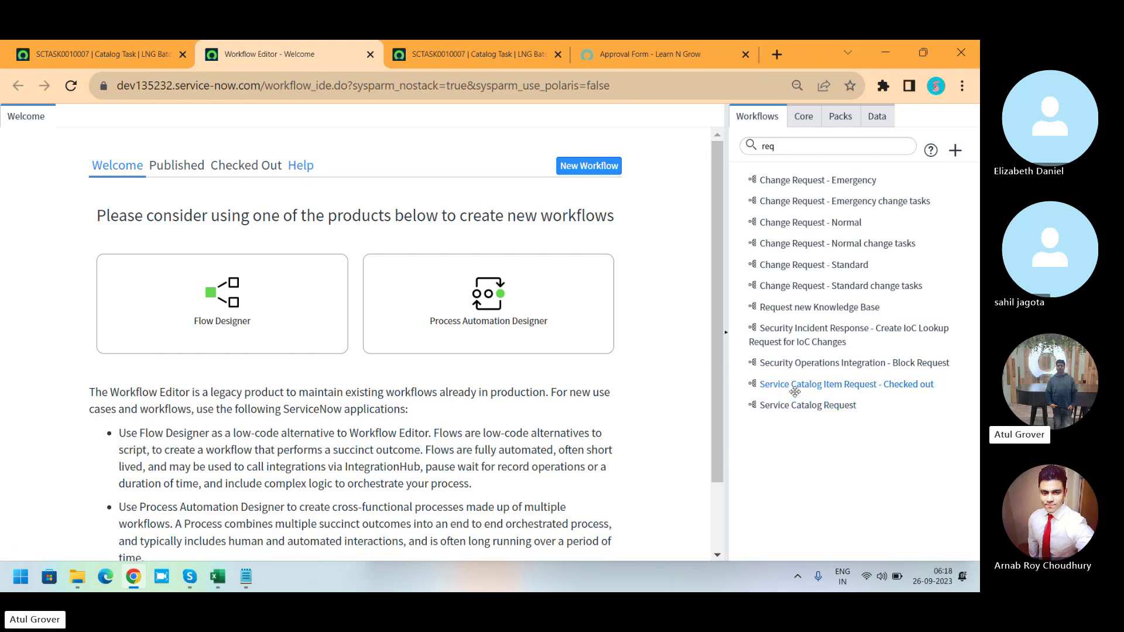
{"action": "left_click", "coordinate": [797, 411]}
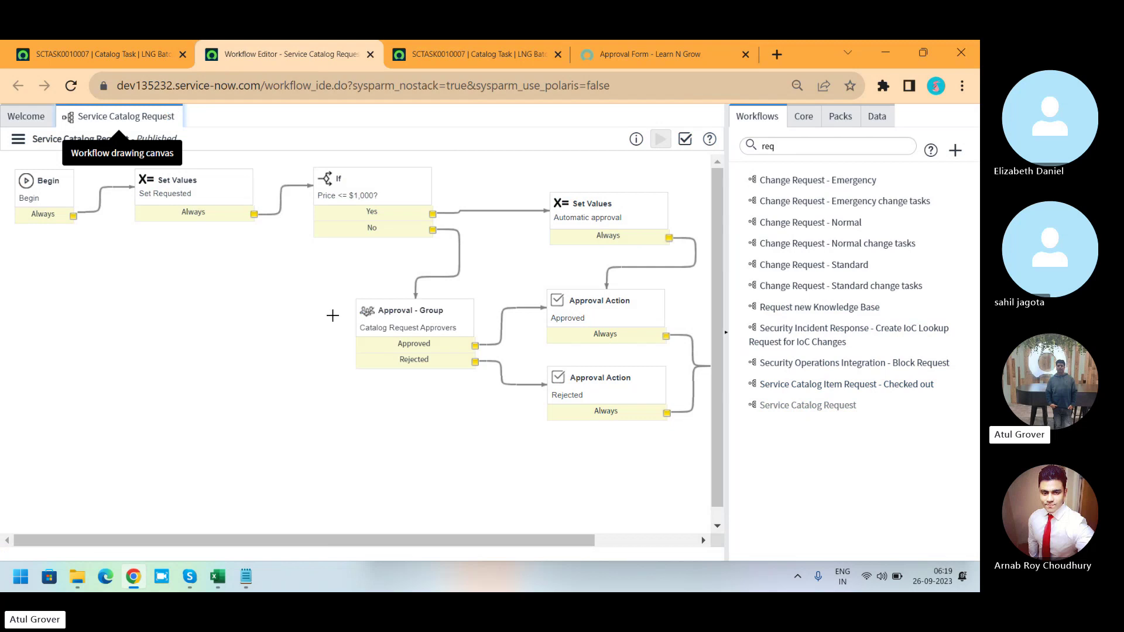
Inspect the If activity's Price <= $1,000 condition and the Automatic approval activity's properties.
{"action": "left_click", "coordinate": [380, 195]}
{"action": "double_click", "coordinate": [379, 195]}
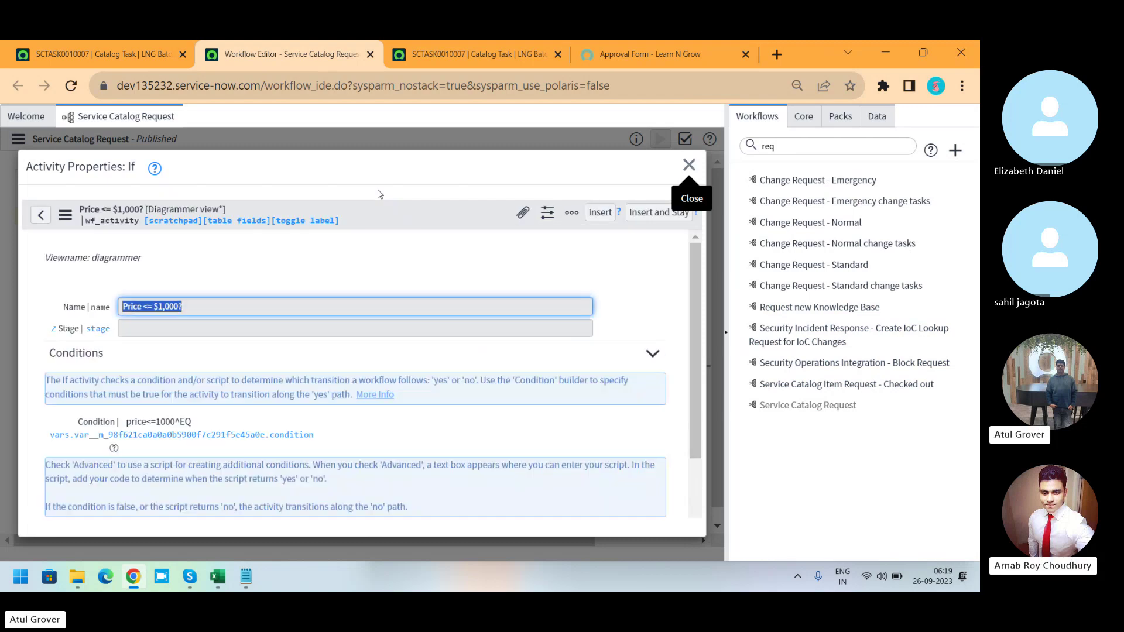
{"action": "left_click", "coordinate": [689, 164]}
{"action": "left_click", "coordinate": [19, 138]}
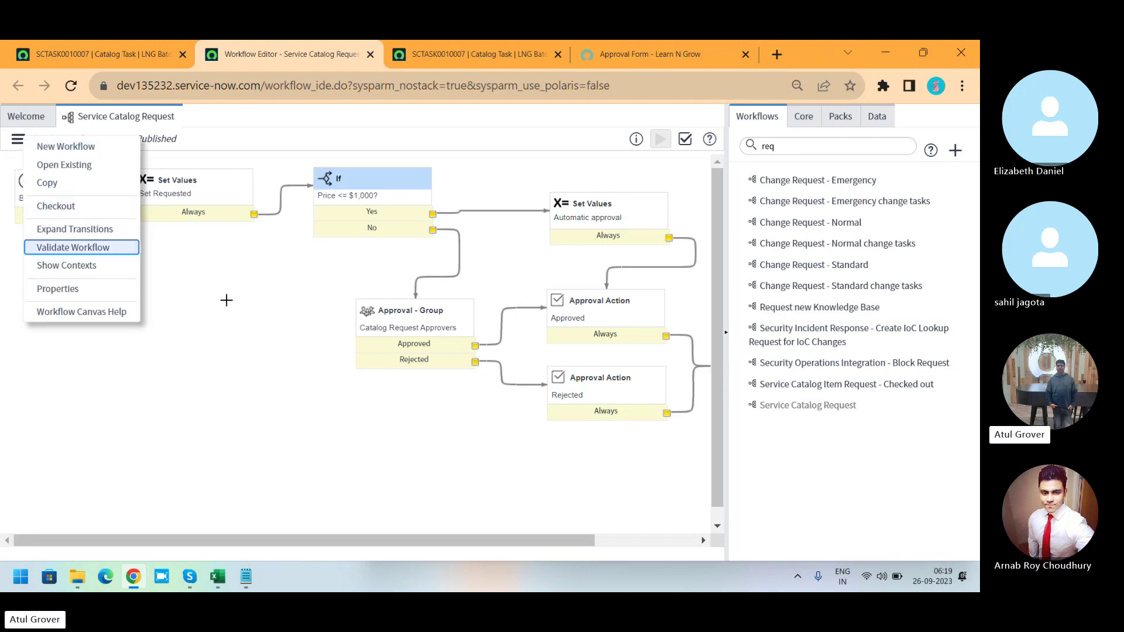
{"action": "key", "text": "Escape"}
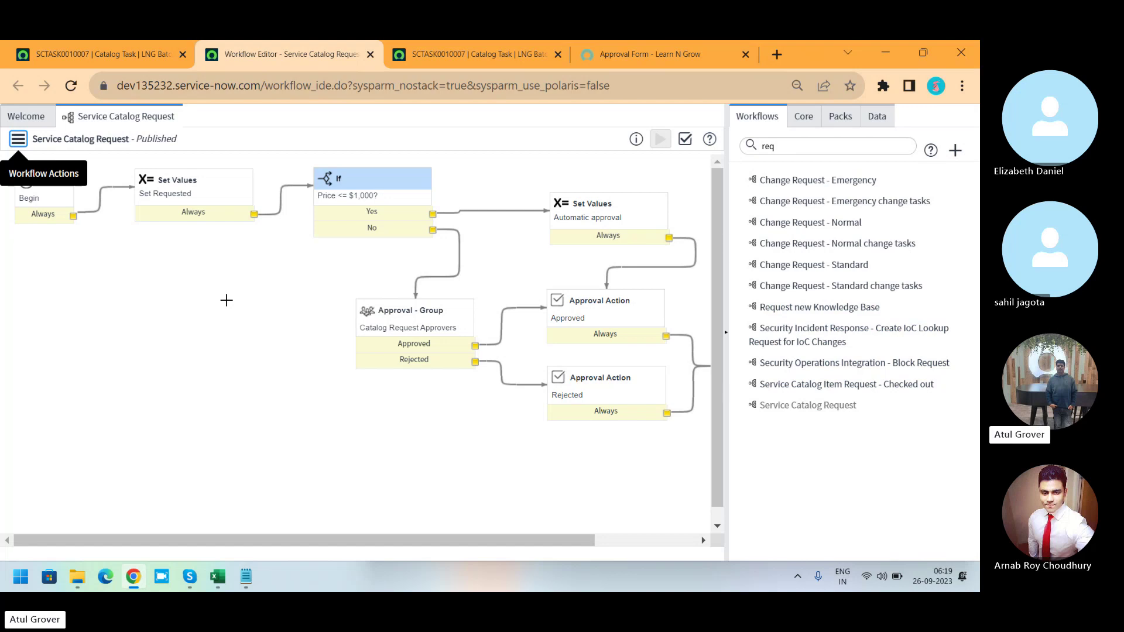
{"action": "double_click", "coordinate": [359, 179]}
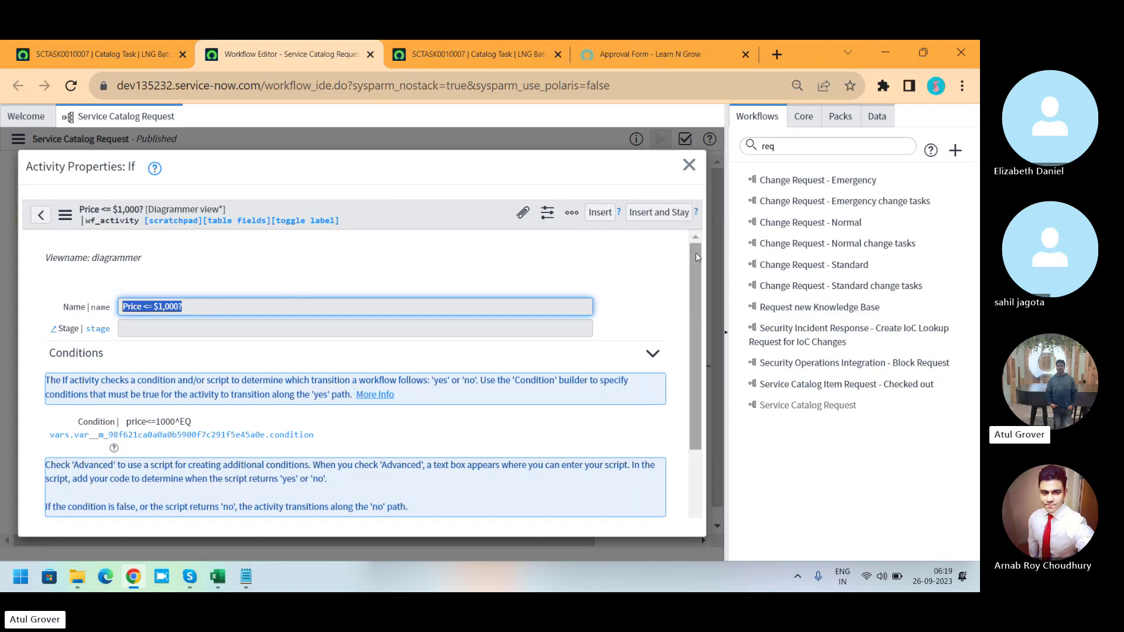
{"action": "left_click_drag", "start_coordinate": [693, 255], "coordinate": [688, 327]}
{"action": "scroll", "coordinate": [688, 327], "scroll_direction": "down", "scroll_amount": 1}
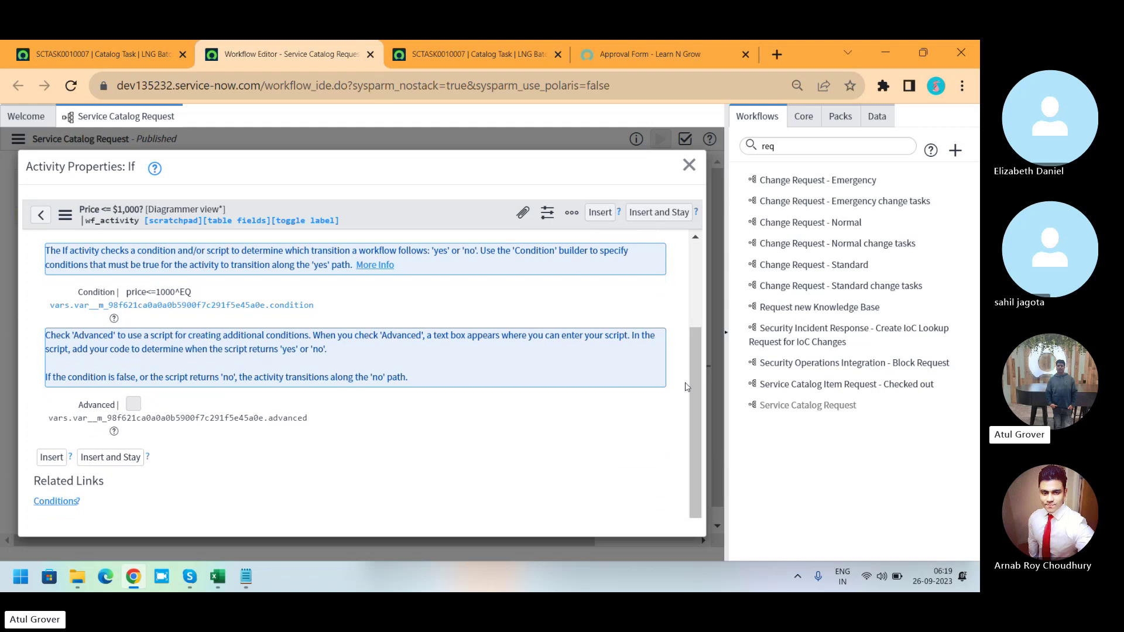
{"action": "left_click", "coordinate": [689, 165]}
{"action": "double_click", "coordinate": [609, 218]}
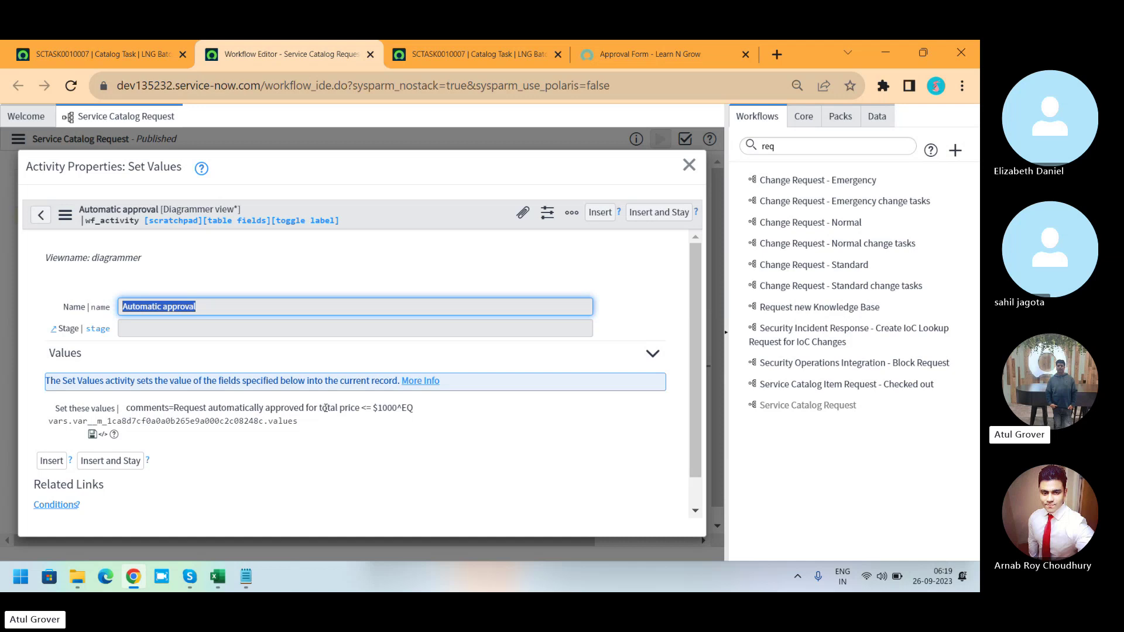
{"action": "left_click", "coordinate": [689, 165]}
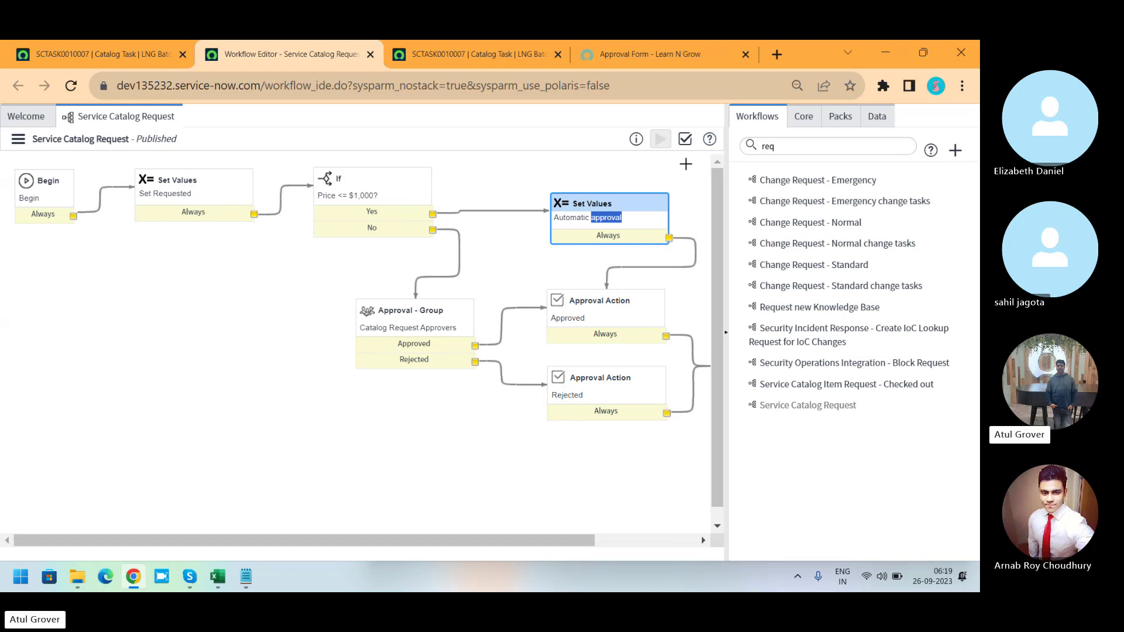
{"action": "left_click", "coordinate": [64, 60]}
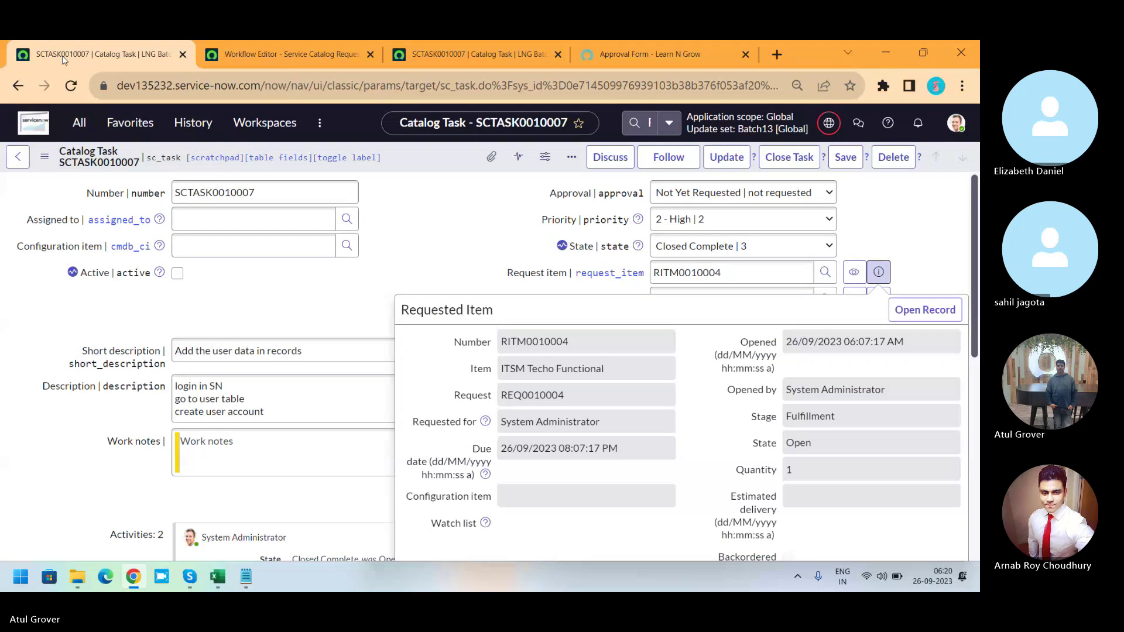
{"action": "left_click", "coordinate": [460, 255]}
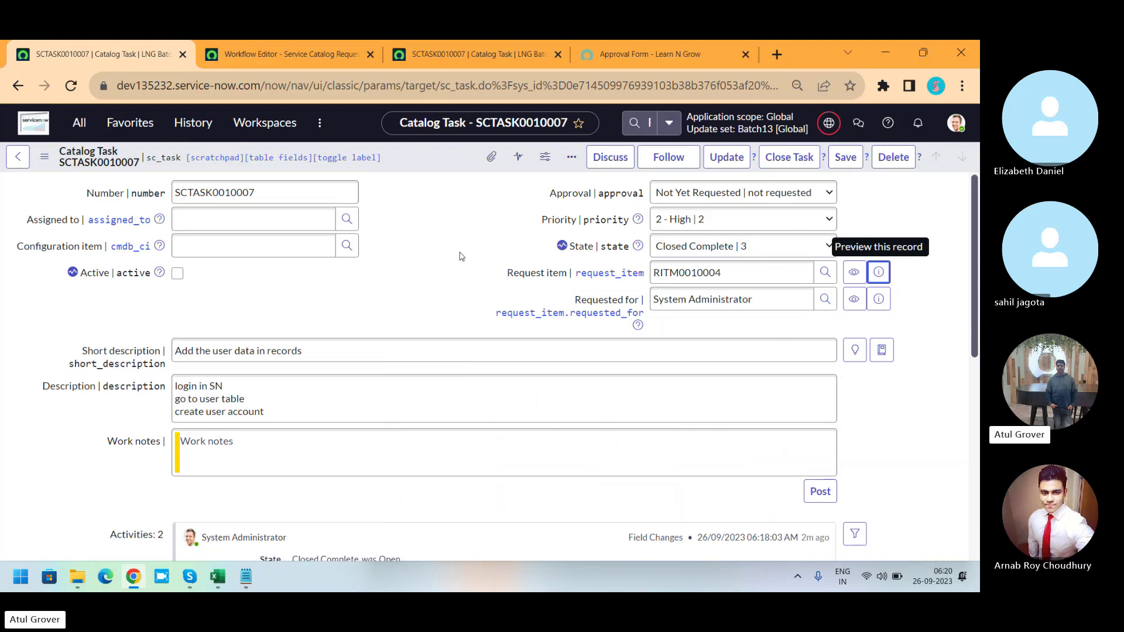
{"action": "left_click", "coordinate": [254, 46]}
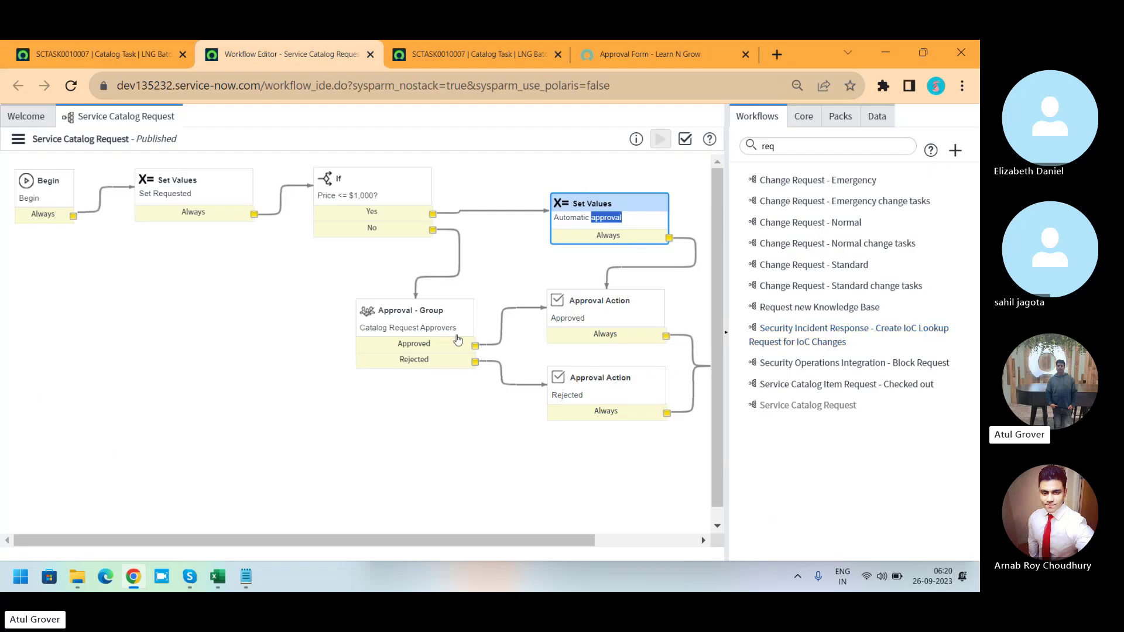
{"action": "double_click", "coordinate": [424, 329]}
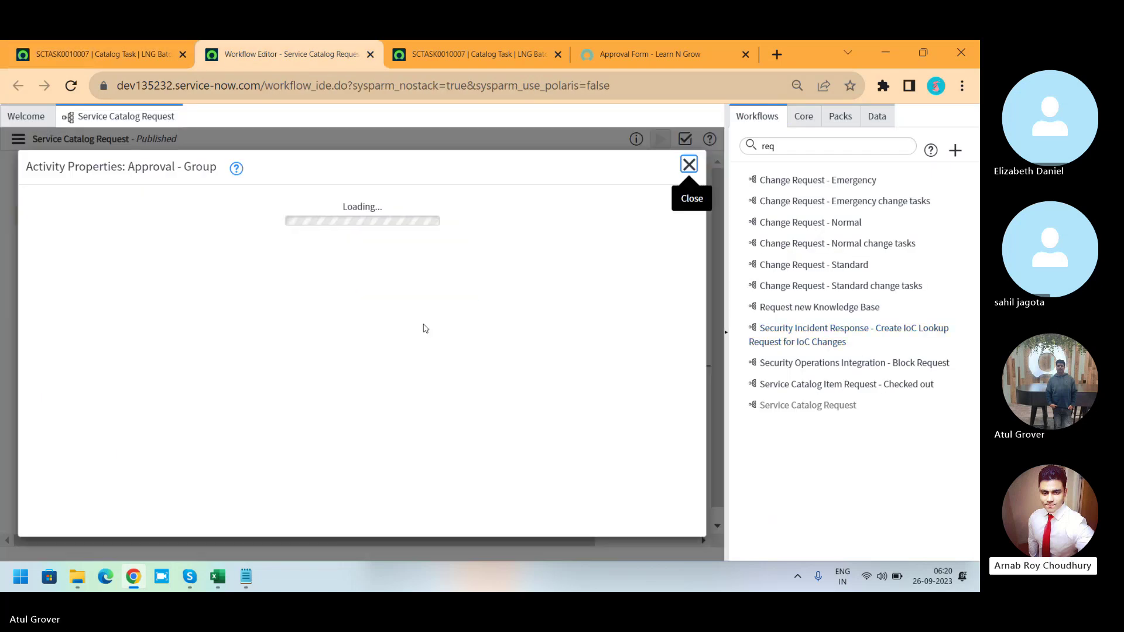
{"action": "double_click", "coordinate": [424, 328]}
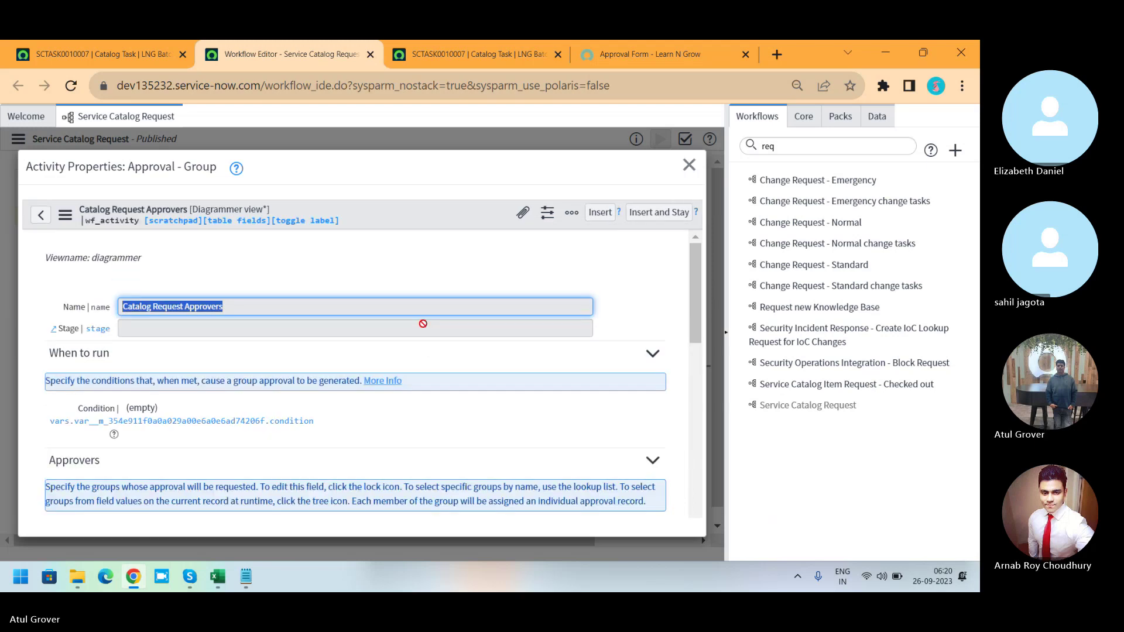
{"action": "left_click_drag", "start_coordinate": [694, 283], "coordinate": [689, 489]}
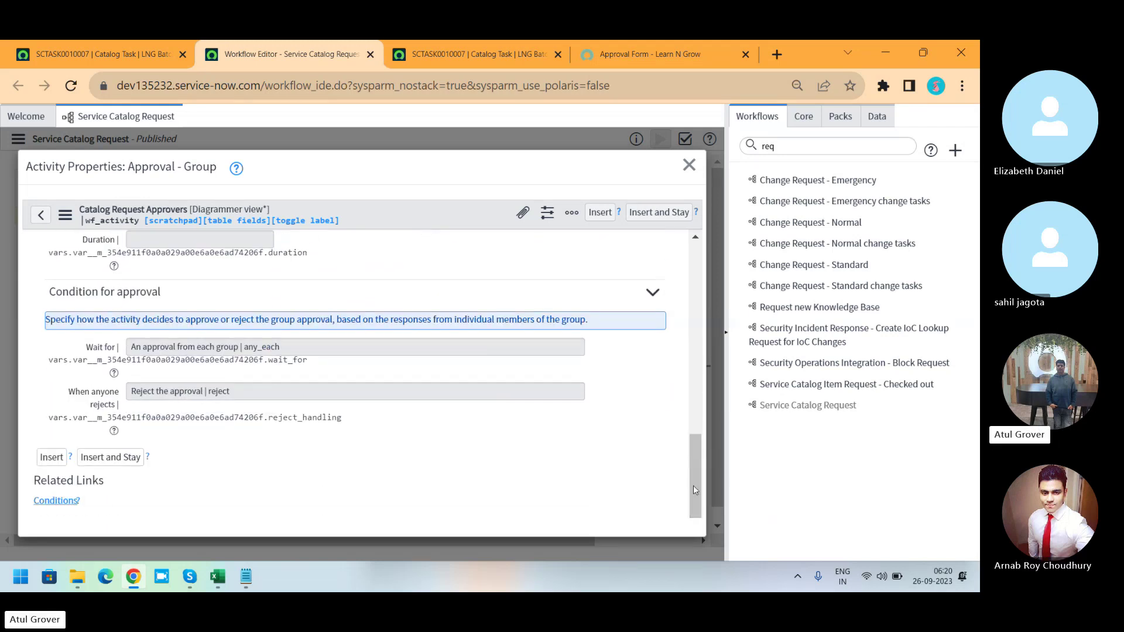
{"action": "left_click_drag", "start_coordinate": [703, 493], "coordinate": [697, 302]}
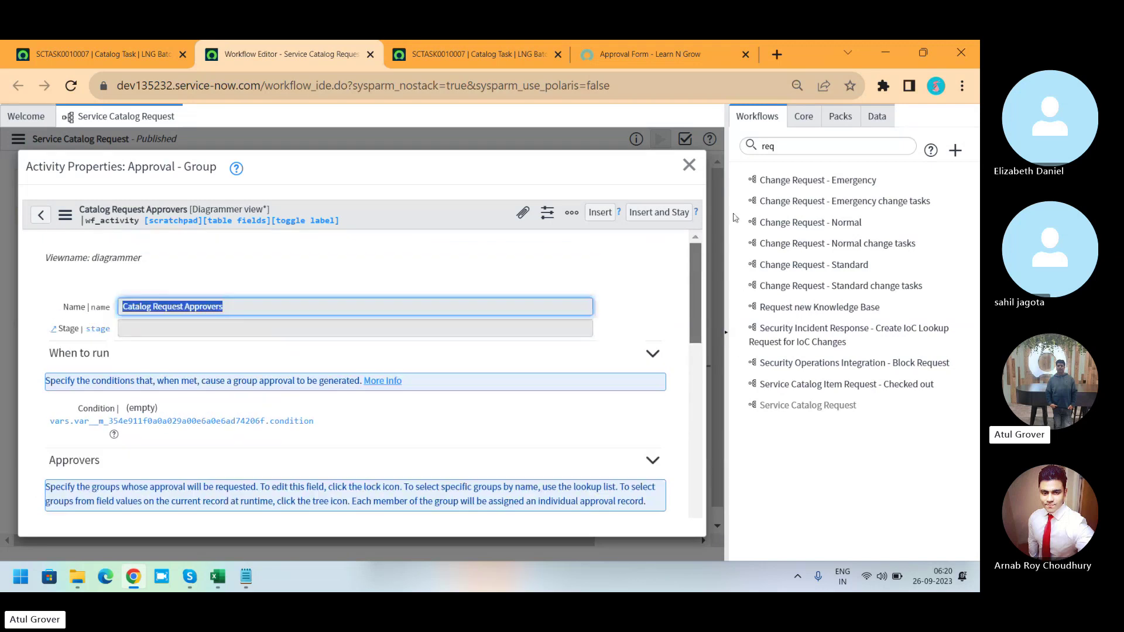
{"action": "left_click", "coordinate": [689, 166]}
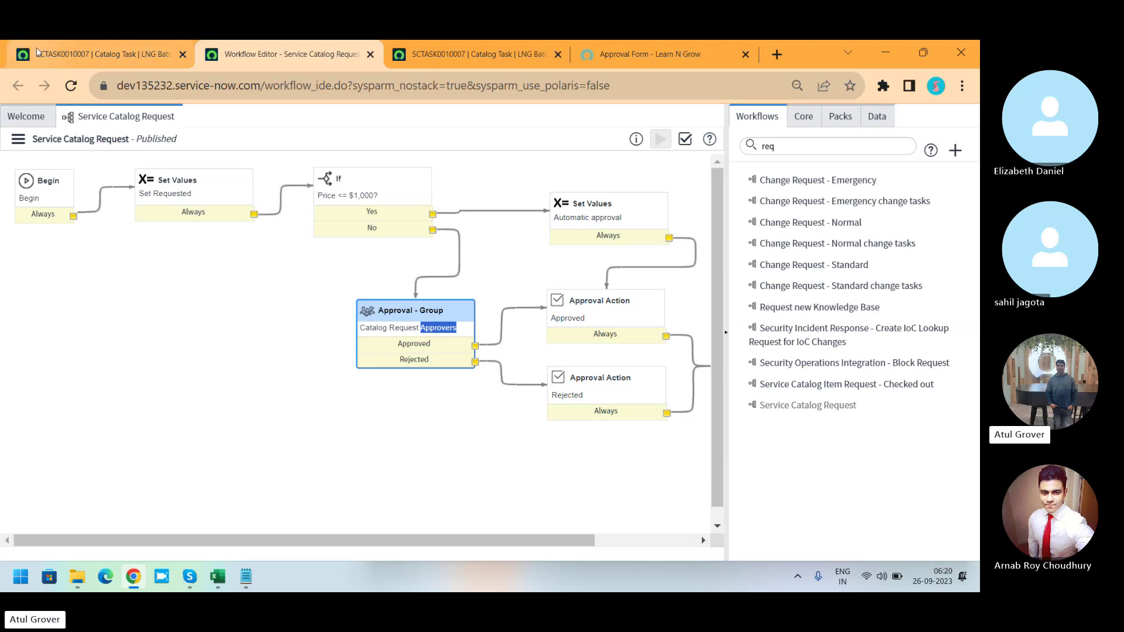
Filter the catalog task page's navigator for 'flow', then view the Workflow Editor's Welcome page.
{"action": "left_click", "coordinate": [55, 51]}
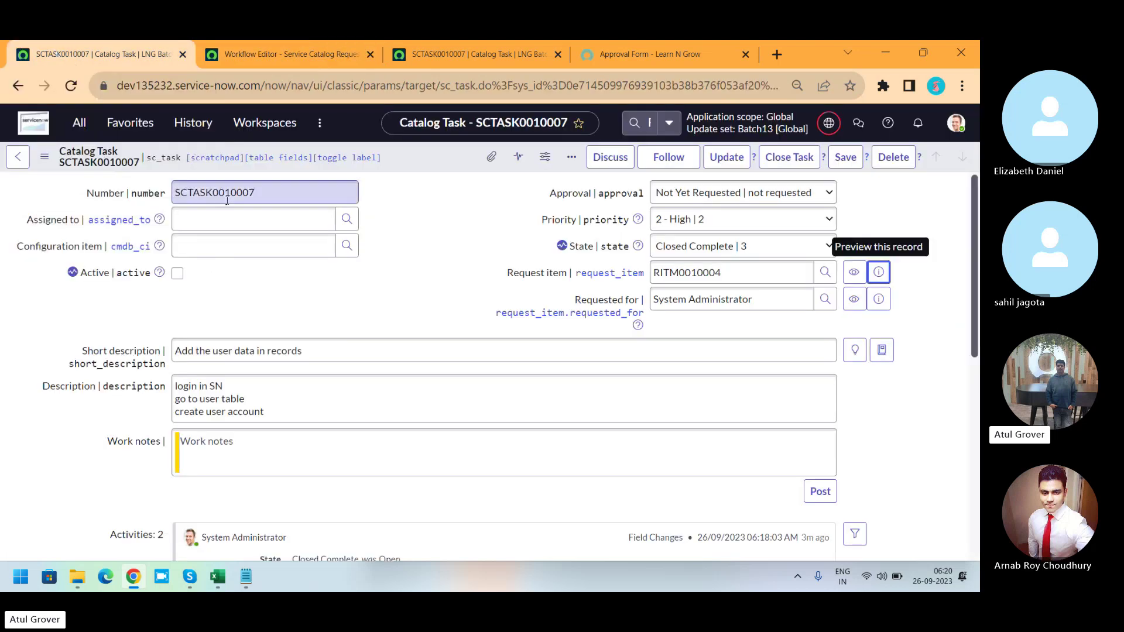
{"action": "left_click", "coordinate": [88, 131]}
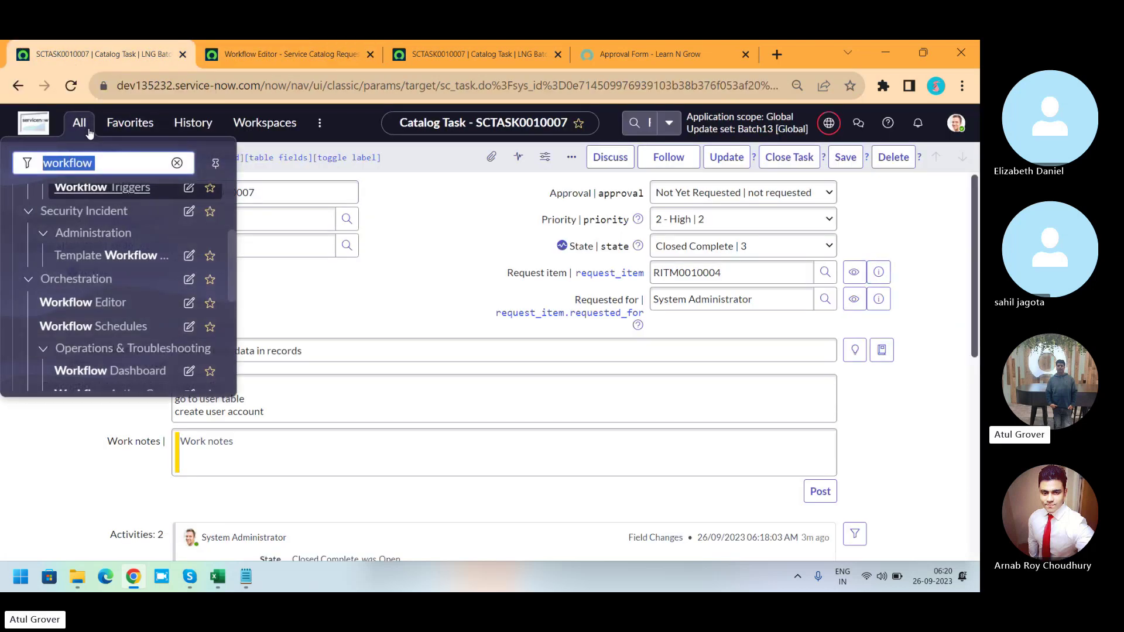
{"action": "type", "text": "flow"}
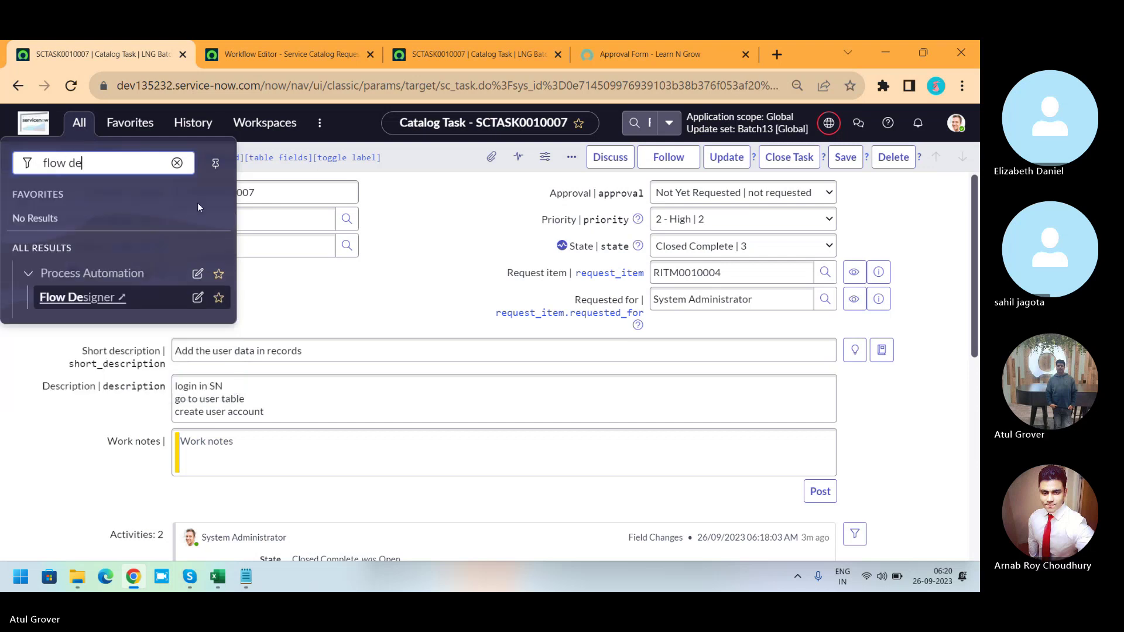
{"action": "left_click", "coordinate": [303, 55]}
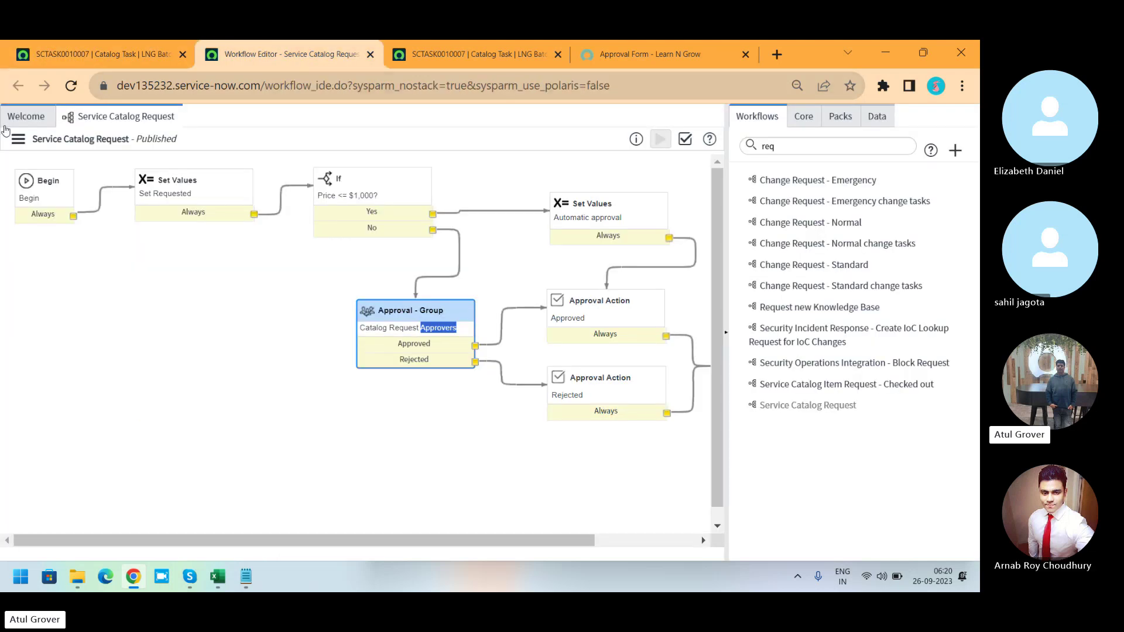
{"action": "left_click", "coordinate": [25, 117]}
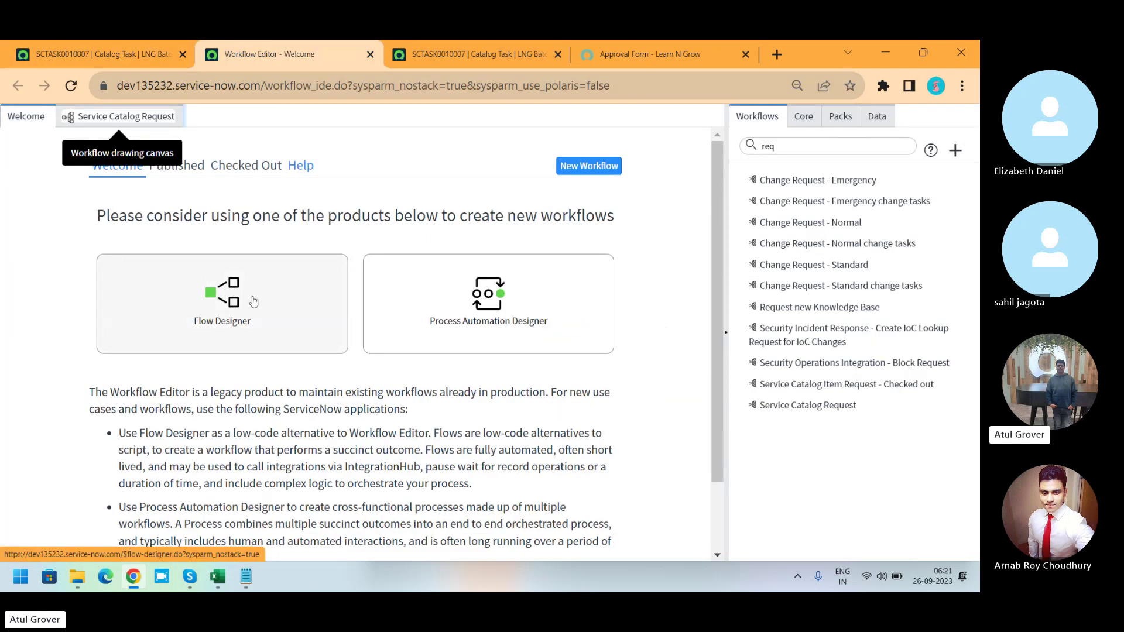
Back on the catalog task page, open Flow Designer from the navigator results.
{"action": "left_click", "coordinate": [88, 53]}
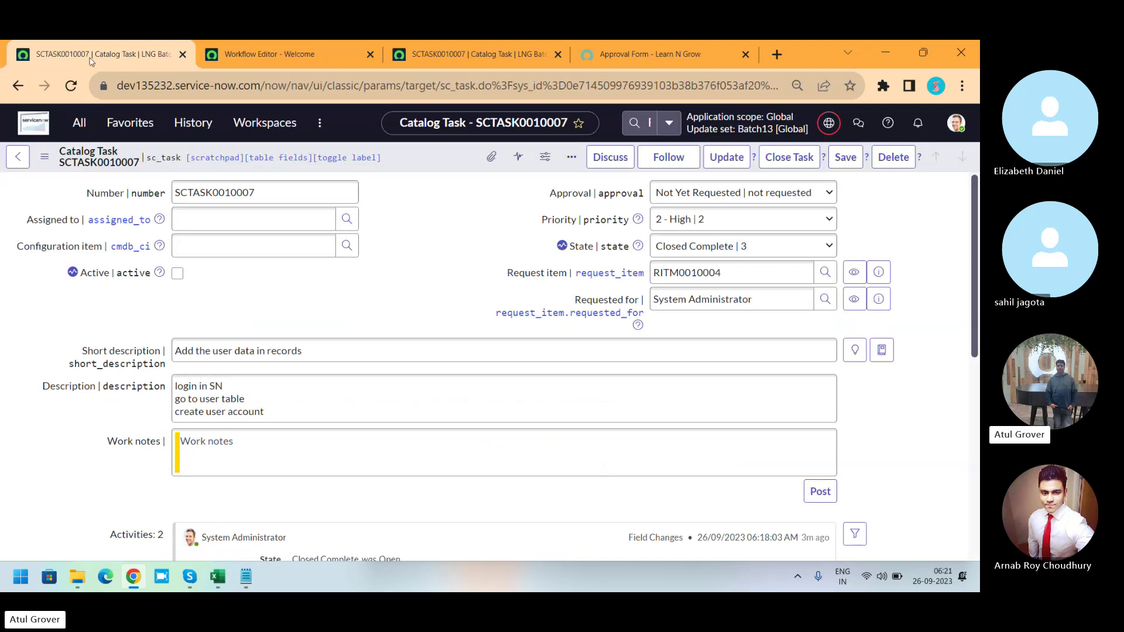
{"action": "left_click", "coordinate": [81, 123]}
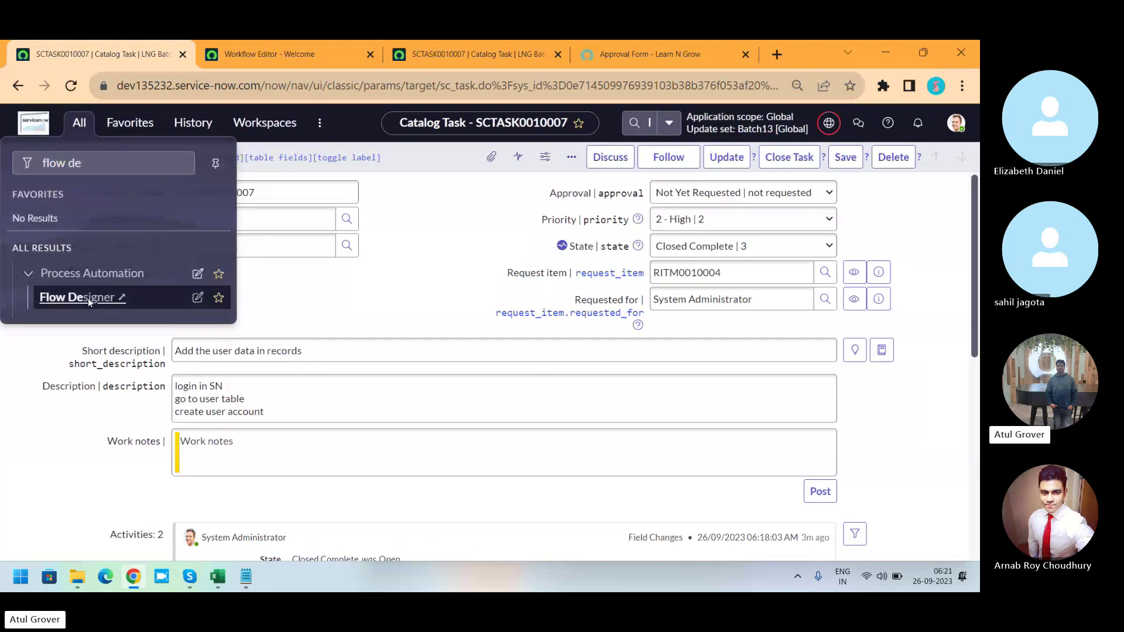
{"action": "left_click", "coordinate": [88, 297]}
Close the Workflow Editor tab, browse the Flow Designer flows list, and bring Notepad forward.
{"action": "left_click", "coordinate": [446, 55]}
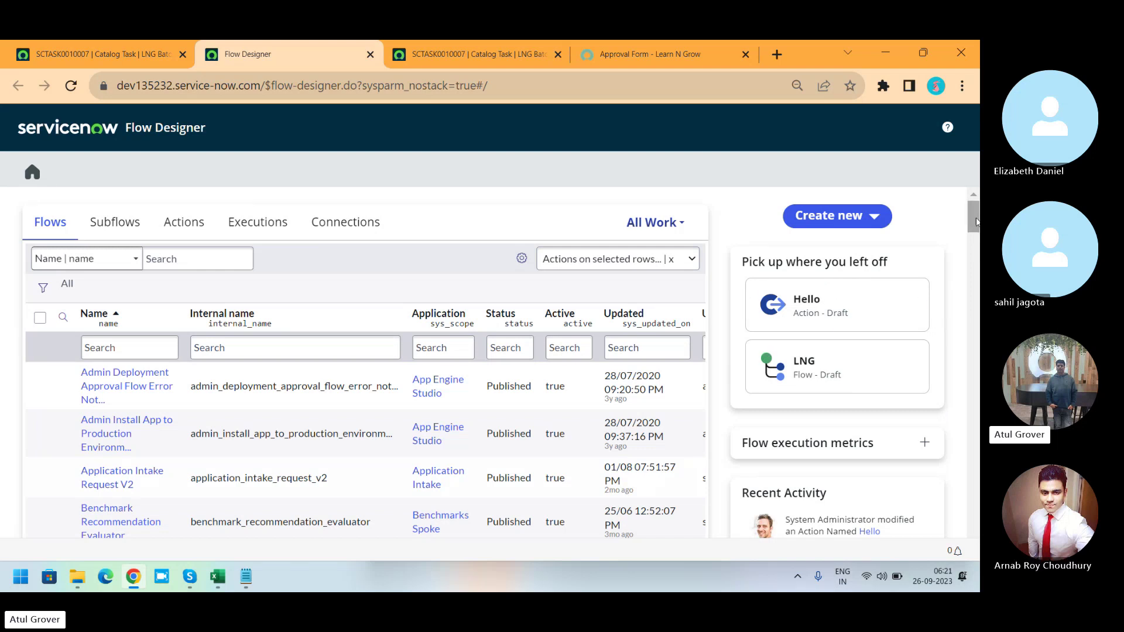
{"action": "left_click_drag", "start_coordinate": [976, 221], "coordinate": [975, 245]}
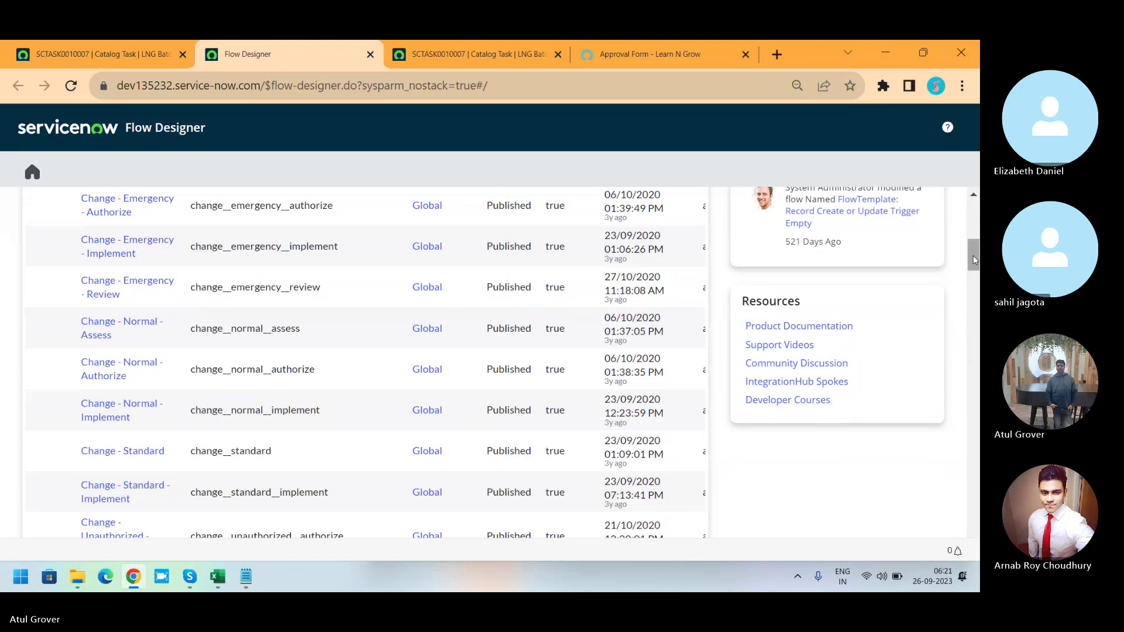
{"action": "left_click_drag", "start_coordinate": [975, 260], "coordinate": [975, 199]}
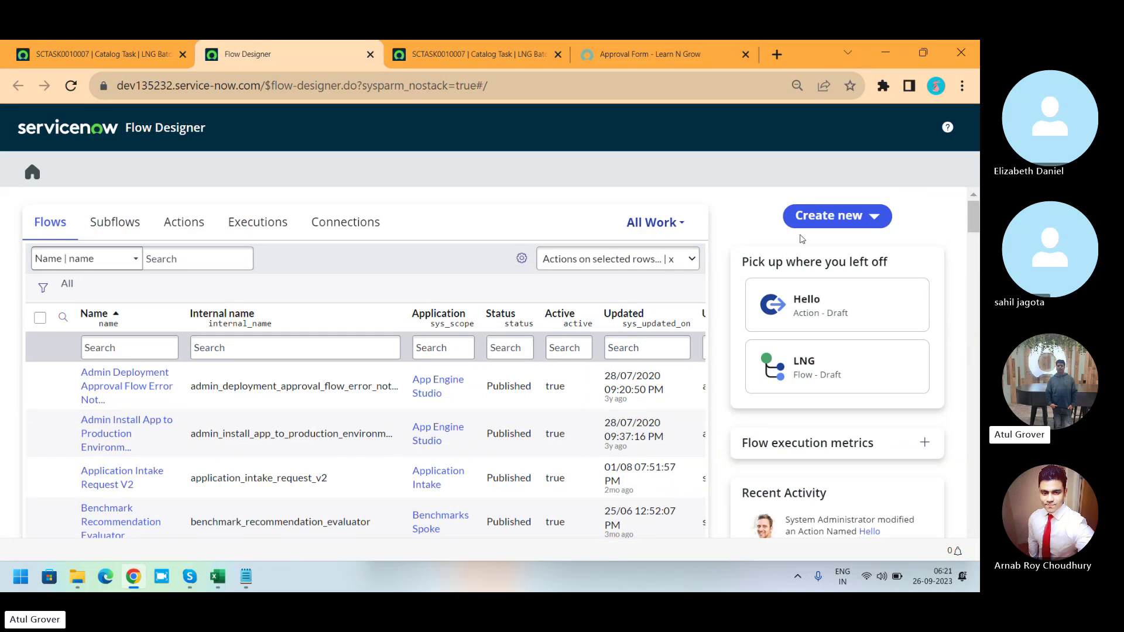
{"action": "left_click", "coordinate": [246, 577]}
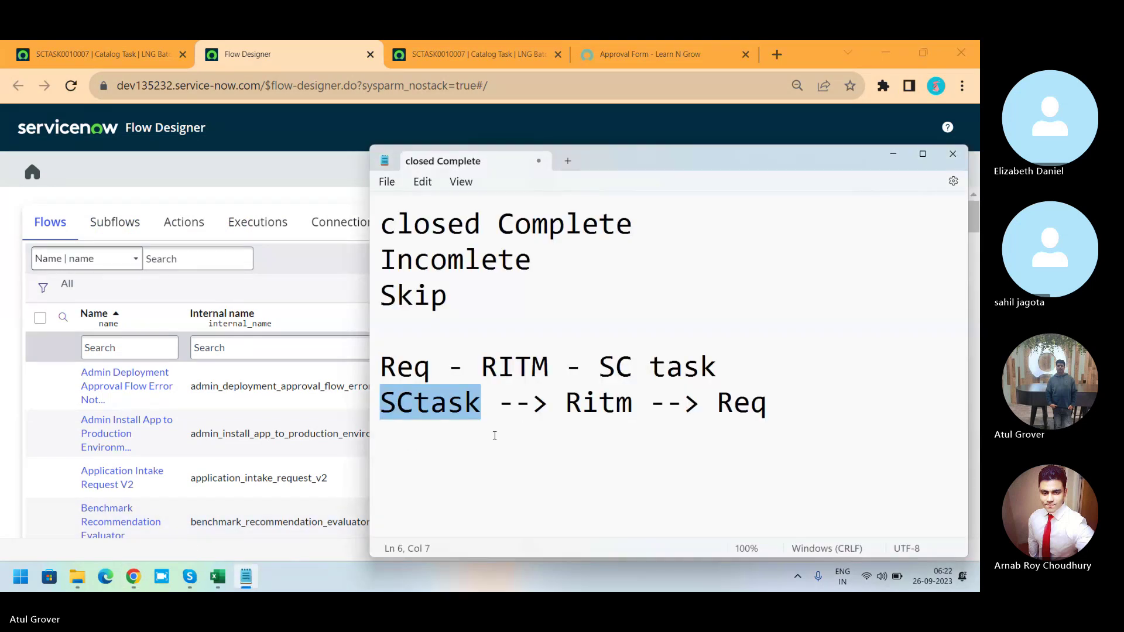
Add Flow, Subflow and Action lines below the Notepad notes, then return to Flow Designer.
{"action": "left_click", "coordinate": [779, 405]}
{"action": "key", "text": "Return"}
{"action": "key", "text": "Return"}
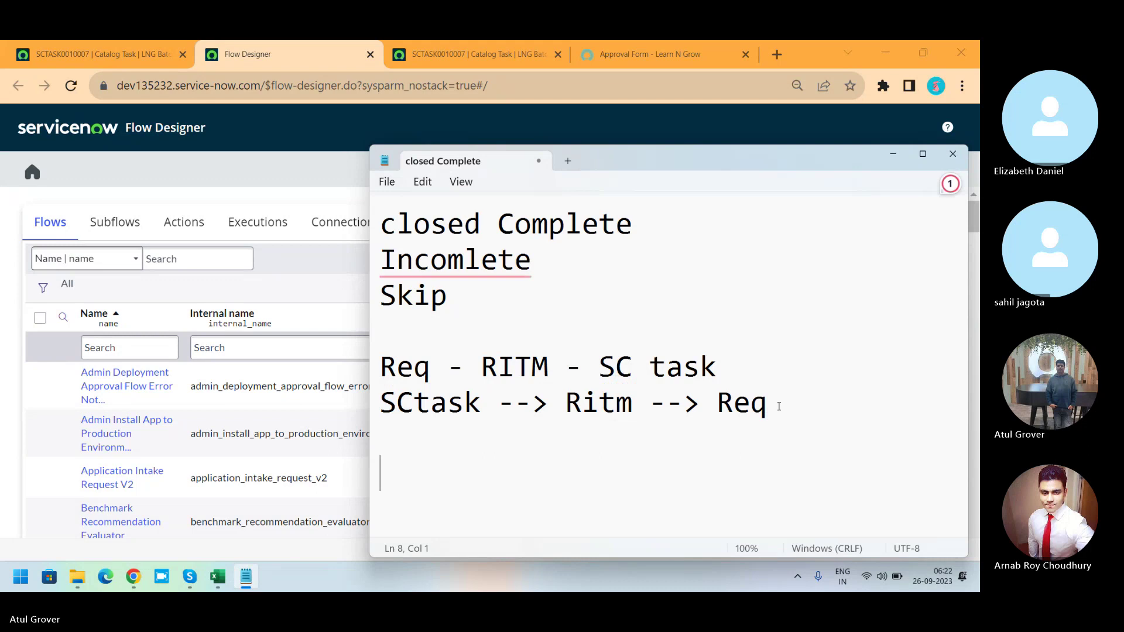
{"action": "type", "text": "Flow"}
{"action": "key", "text": "Return"}
{"action": "type", "text": "S"}
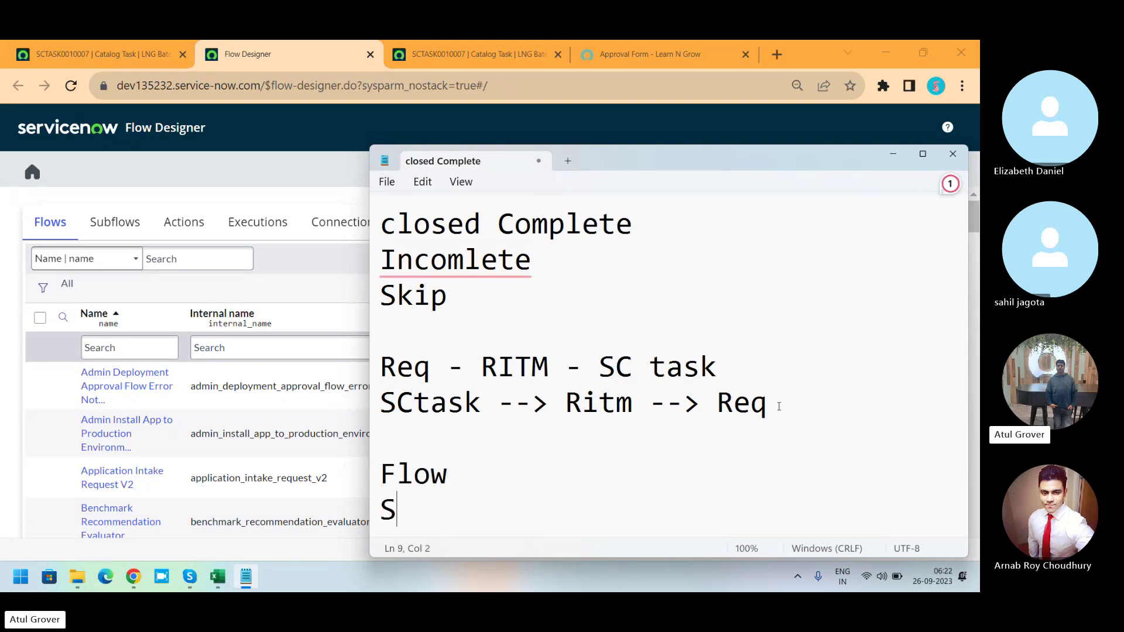
{"action": "type", "text": "ubfl"}
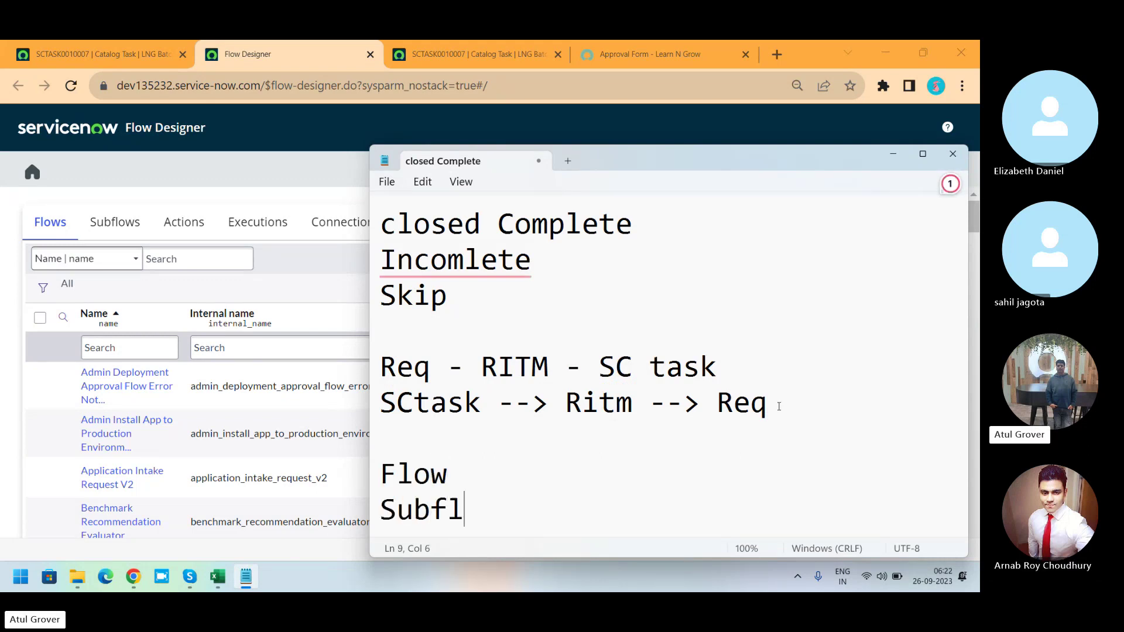
{"action": "type", "text": "ow"}
{"action": "key", "text": "Return"}
{"action": "type", "text": "Action"}
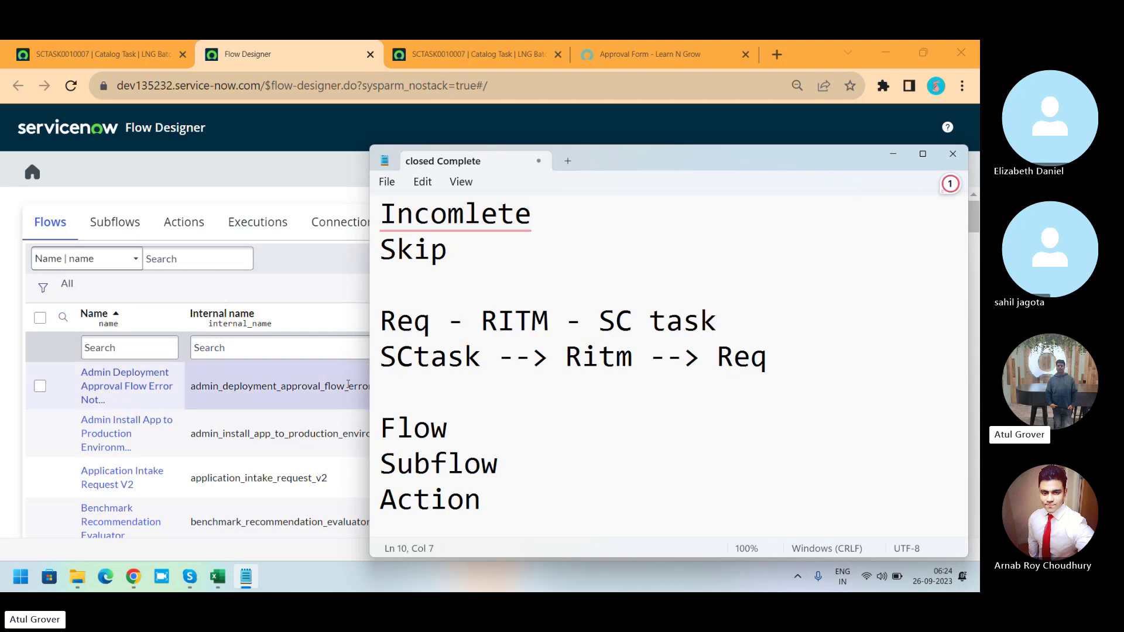
{"action": "left_click", "coordinate": [345, 201]}
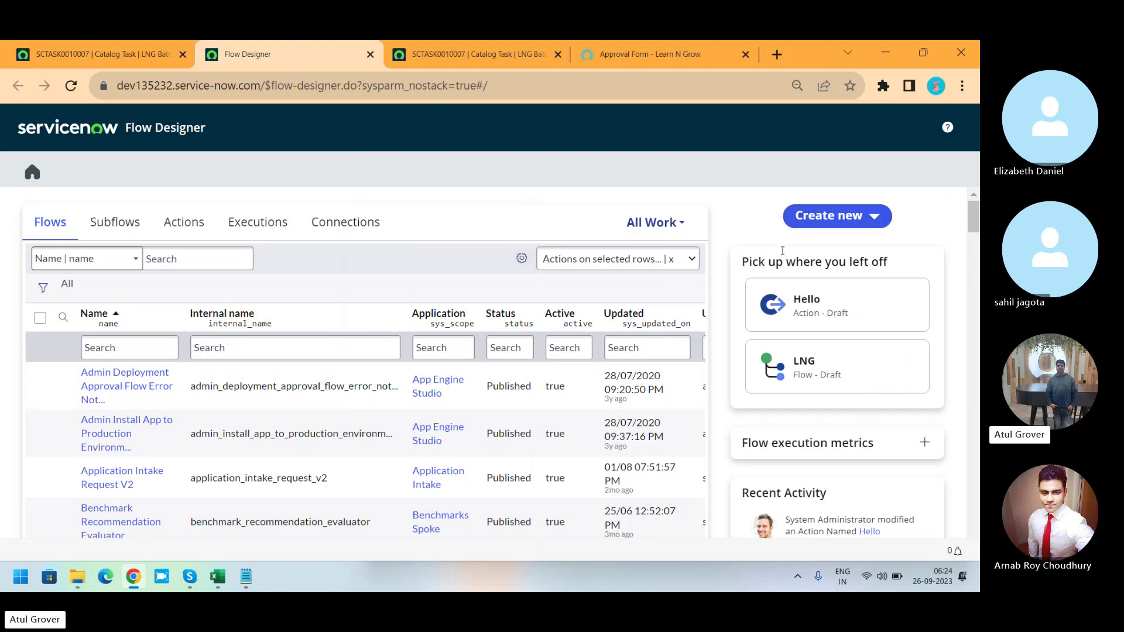
Switch the work-ownership filter to flows created by me, then back to all work.
{"action": "left_click", "coordinate": [683, 226]}
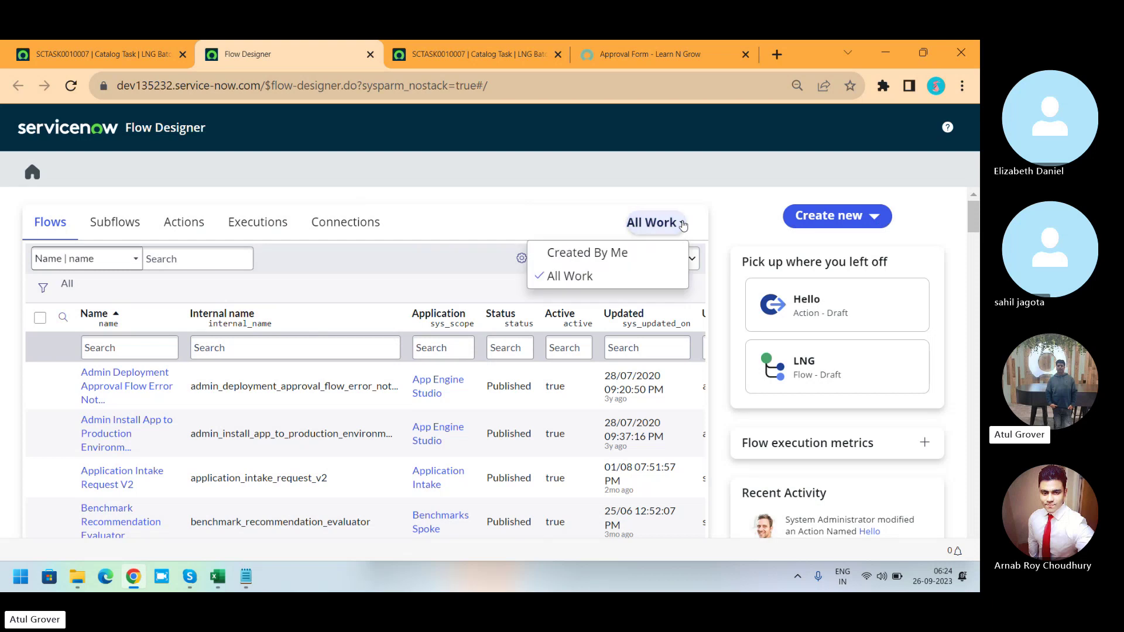
{"action": "left_click", "coordinate": [591, 253]}
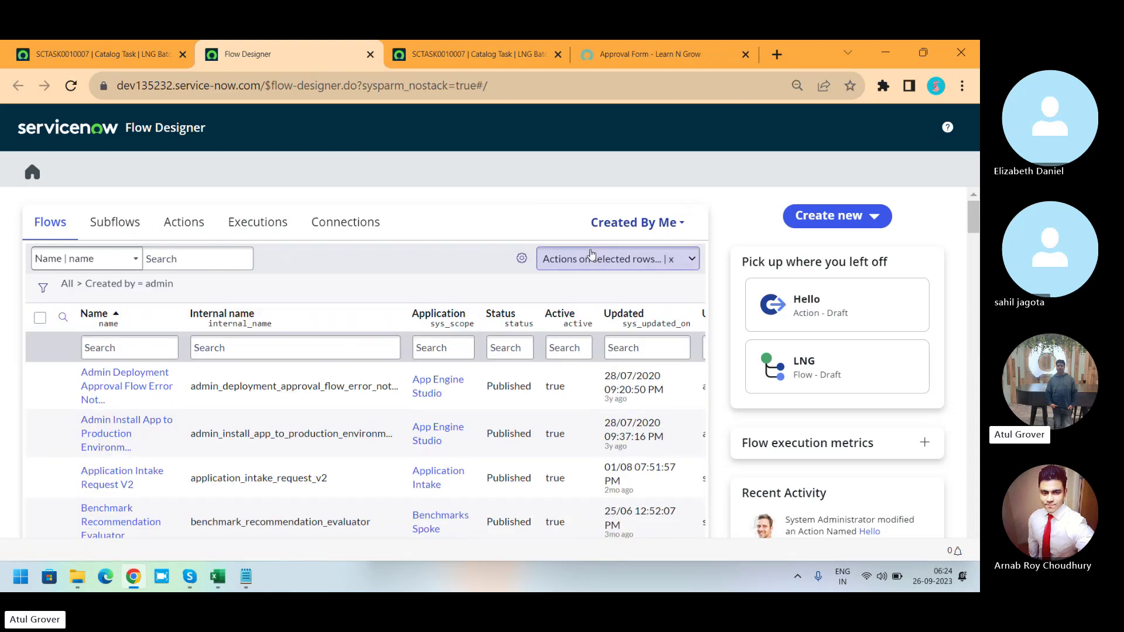
{"action": "left_click", "coordinate": [654, 228]}
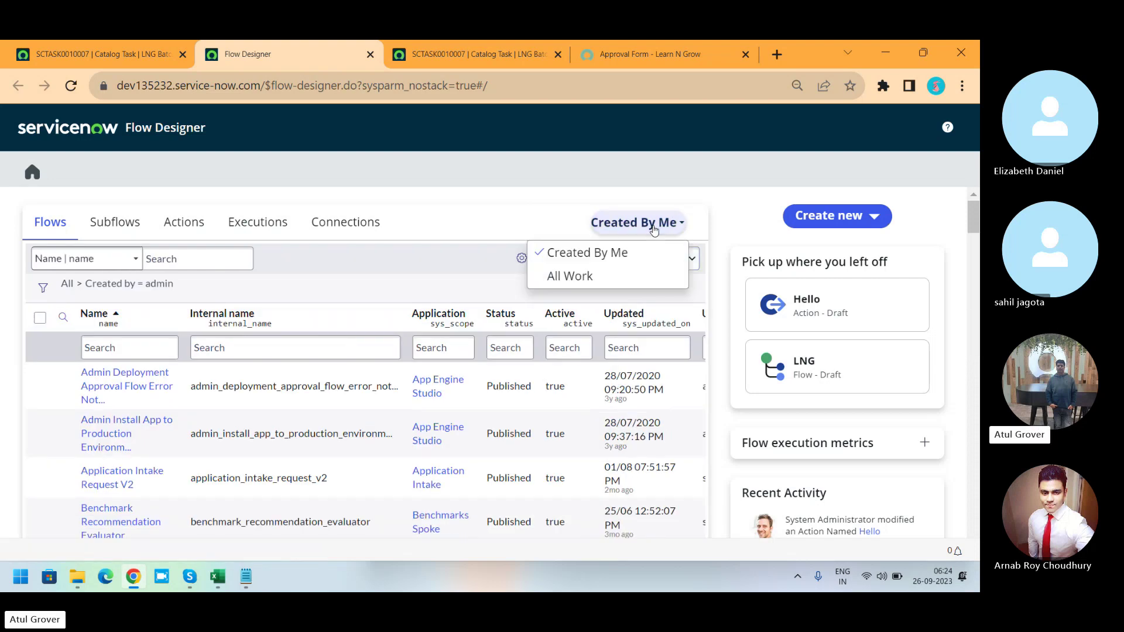
{"action": "left_click", "coordinate": [580, 277]}
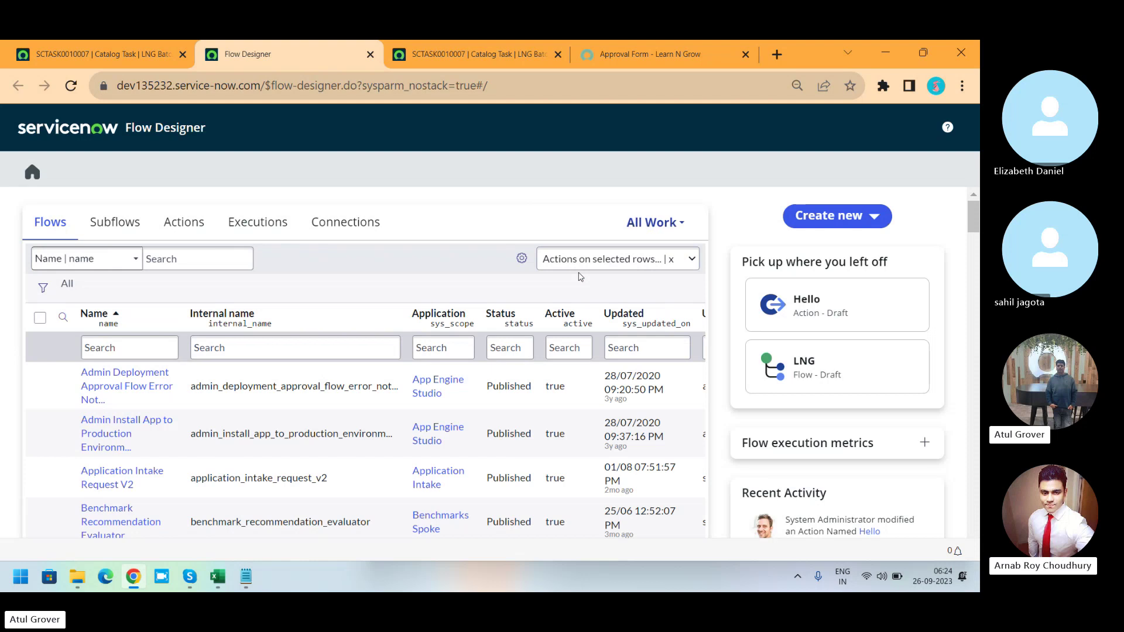
Create a new flow named LNG Batch13, unprotected and running as the initiating user.
{"action": "left_click", "coordinate": [874, 216]}
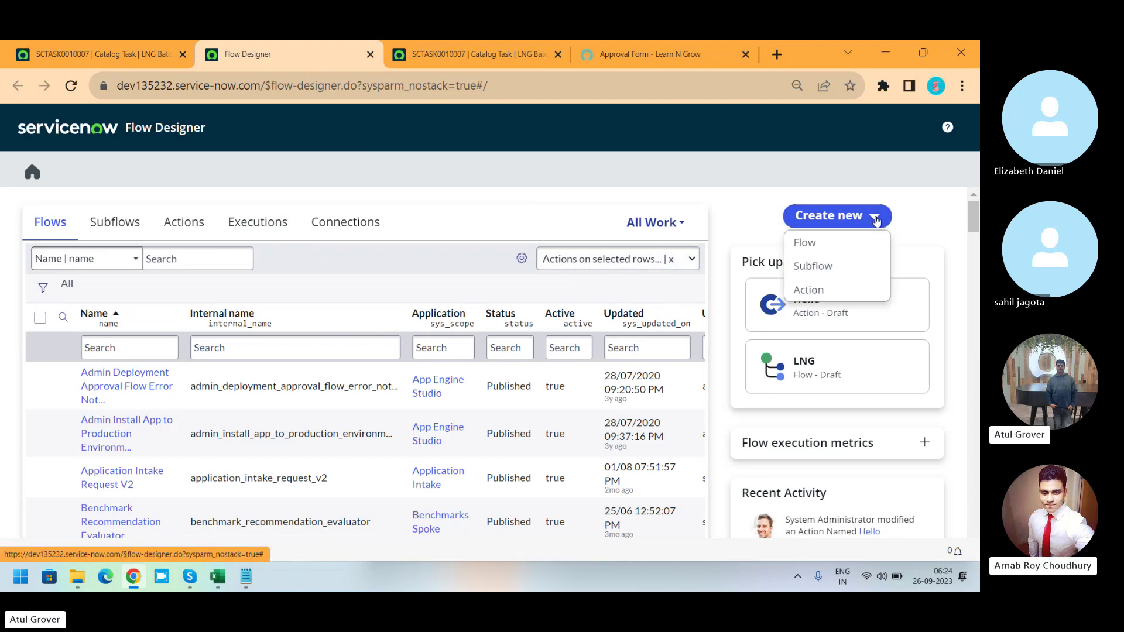
{"action": "left_click", "coordinate": [816, 244]}
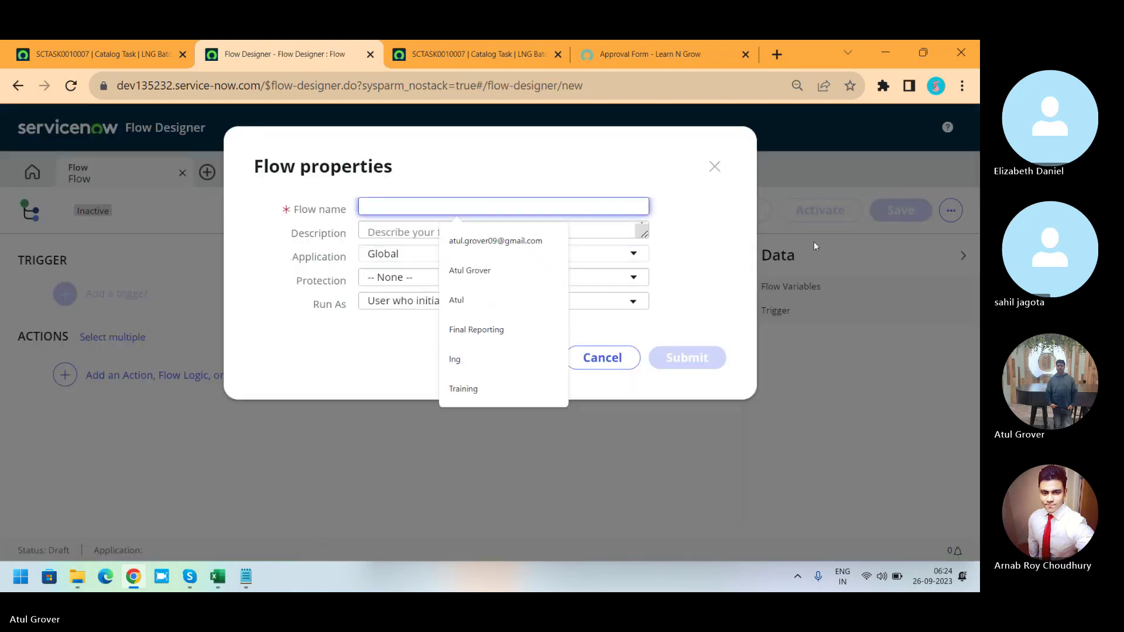
{"action": "type", "text": "LNG"}
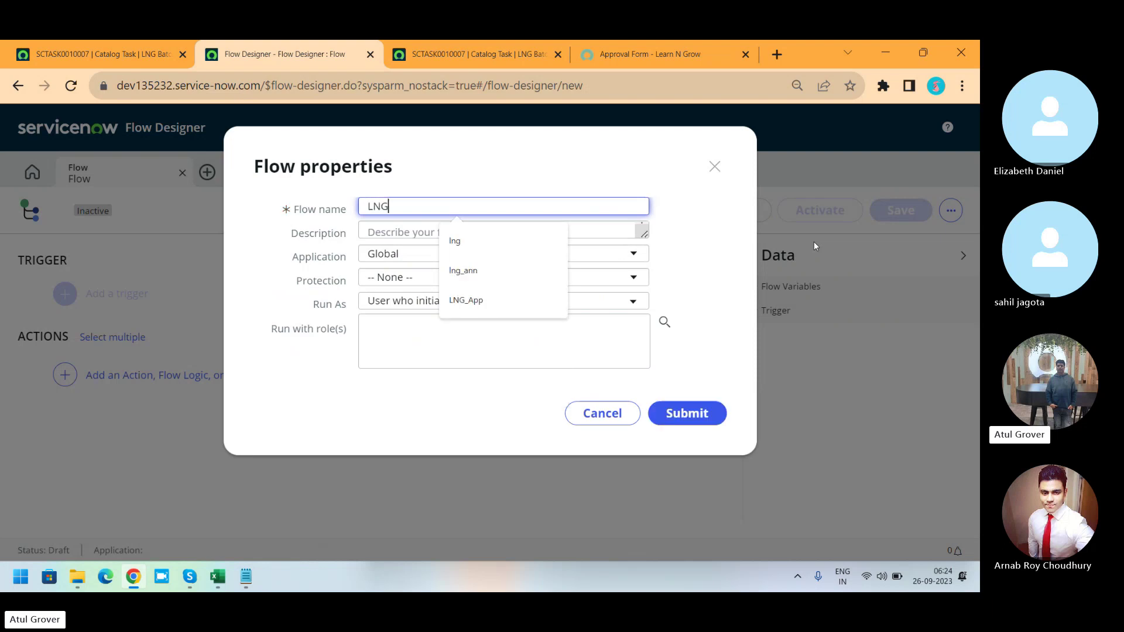
{"action": "type", "text": "_F"}
{"action": "key", "text": "BackSpace"}
{"action": "key", "text": "BackSpace"}
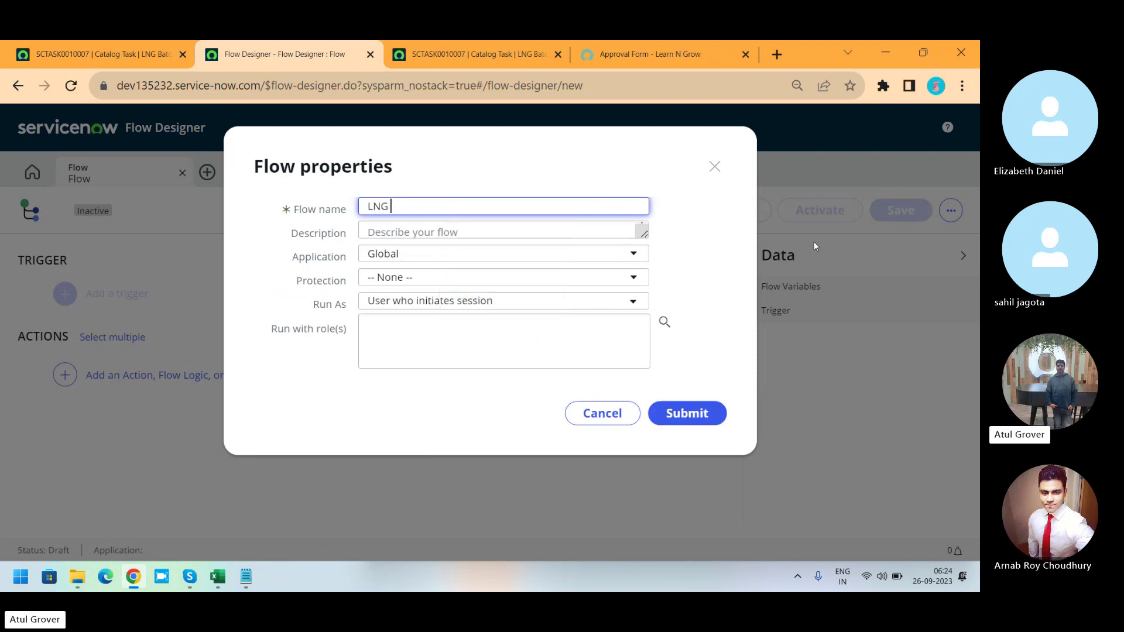
{"action": "type", "text": "Batch13"}
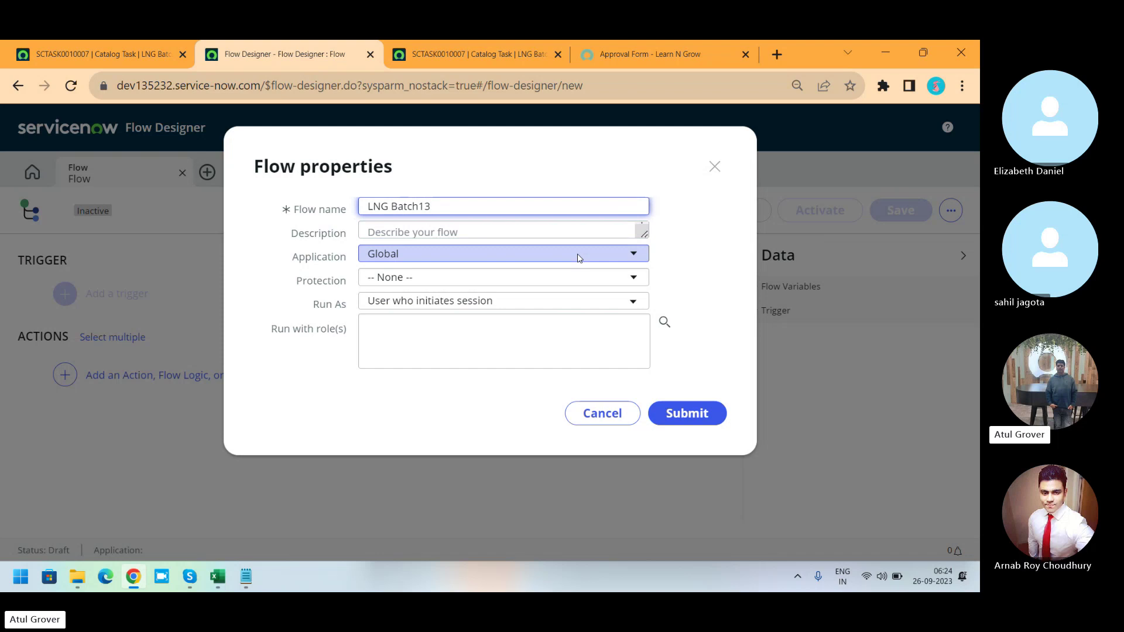
{"action": "left_click", "coordinate": [552, 279]}
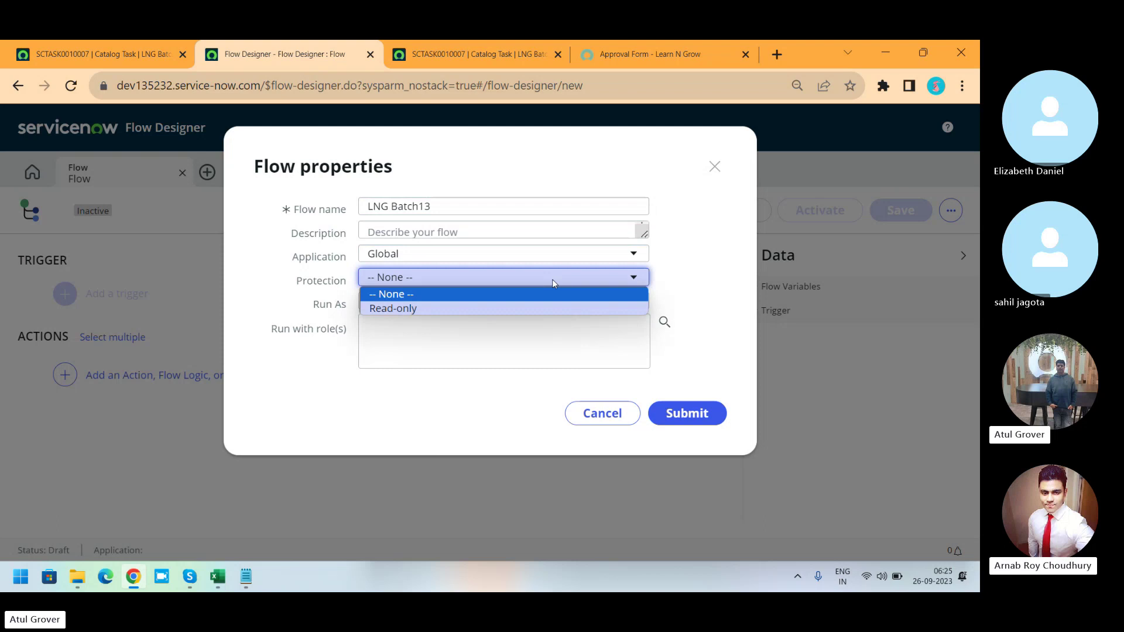
{"action": "left_click", "coordinate": [553, 279]}
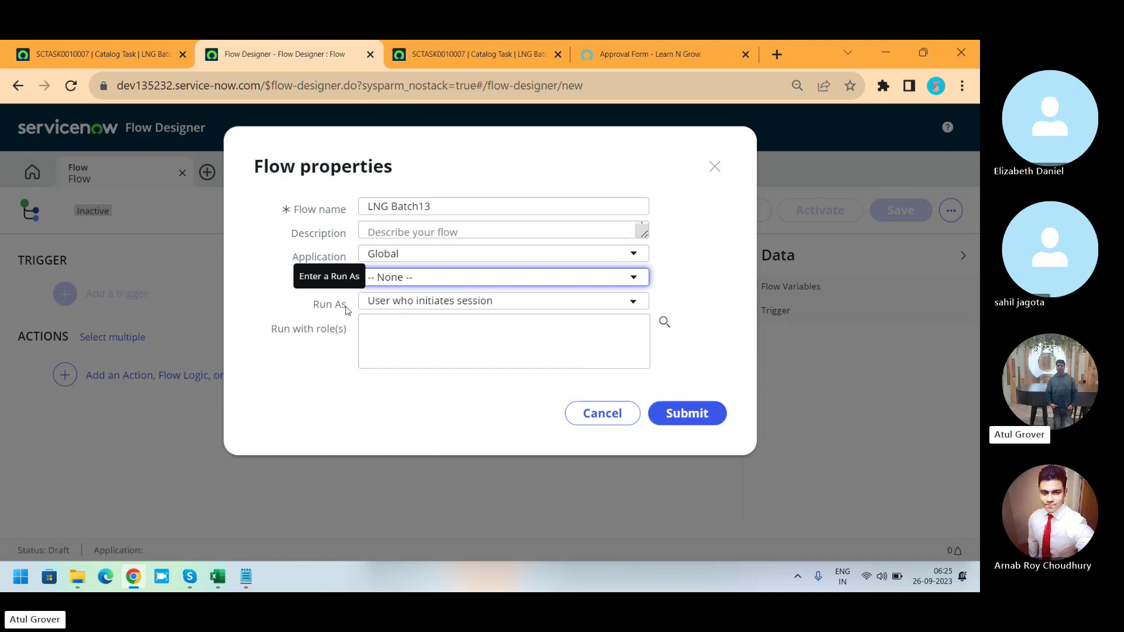
{"action": "left_click", "coordinate": [445, 310]}
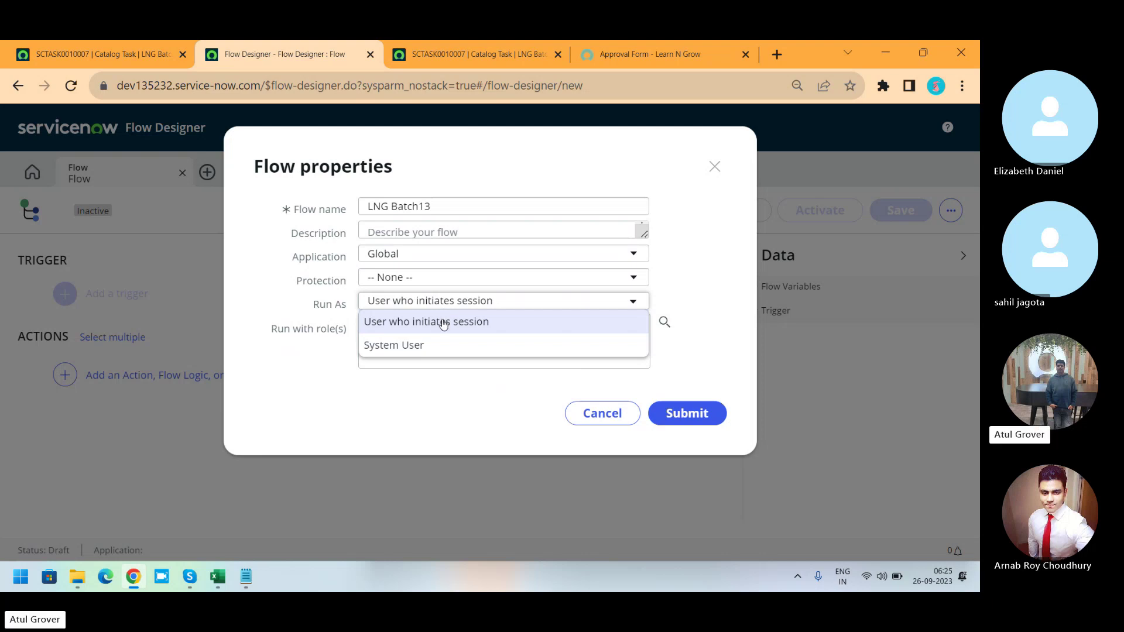
{"action": "left_click", "coordinate": [443, 322]}
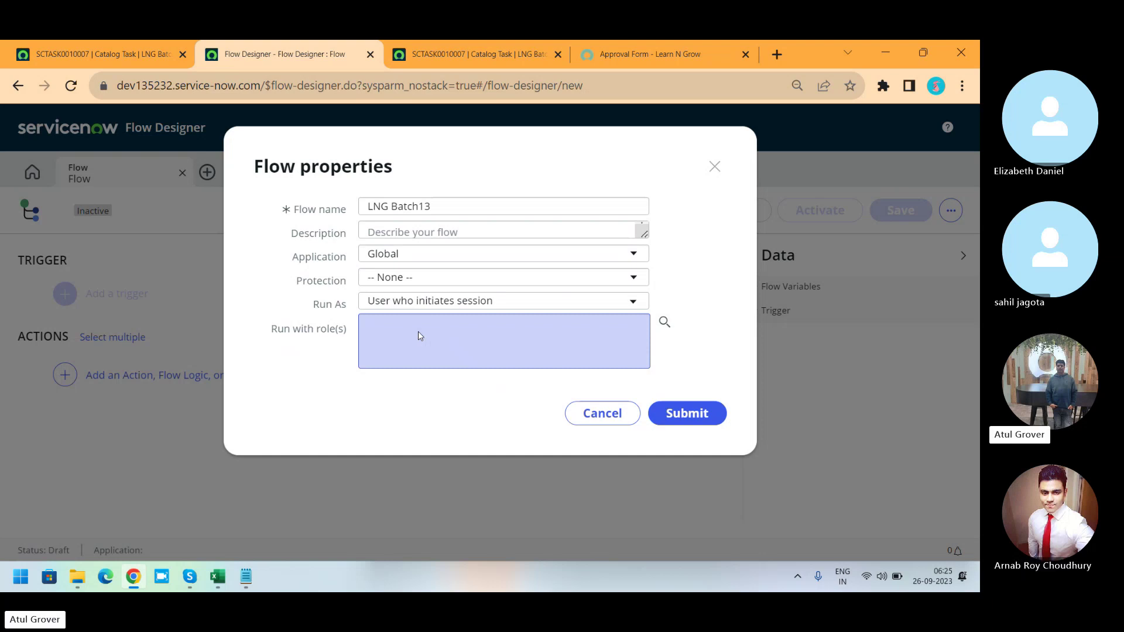
Submit the LNG Batch13 flow, dismiss the getting-started tour, and start adding a trigger.
{"action": "left_click", "coordinate": [671, 422]}
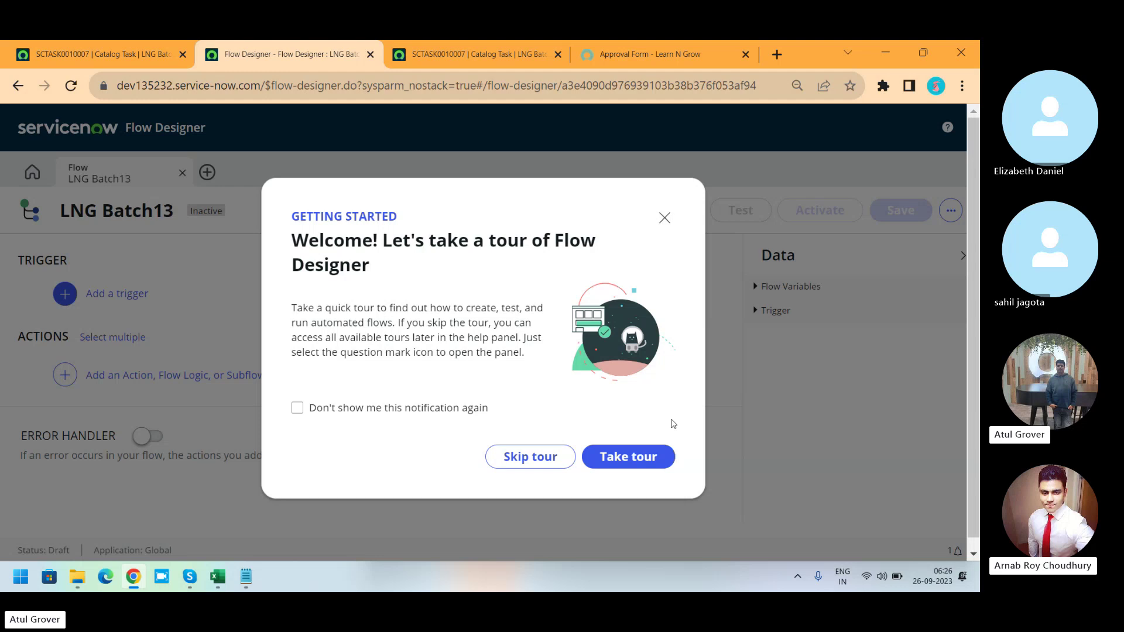
{"action": "left_click", "coordinate": [665, 217]}
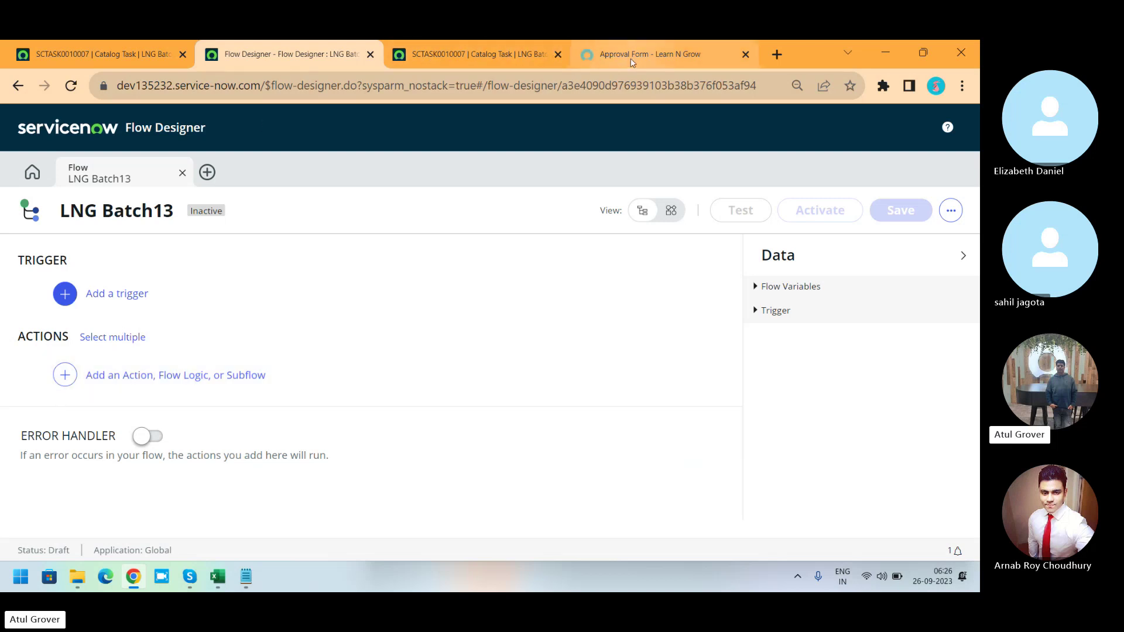
{"action": "mouse_move", "coordinate": [632, 63]}
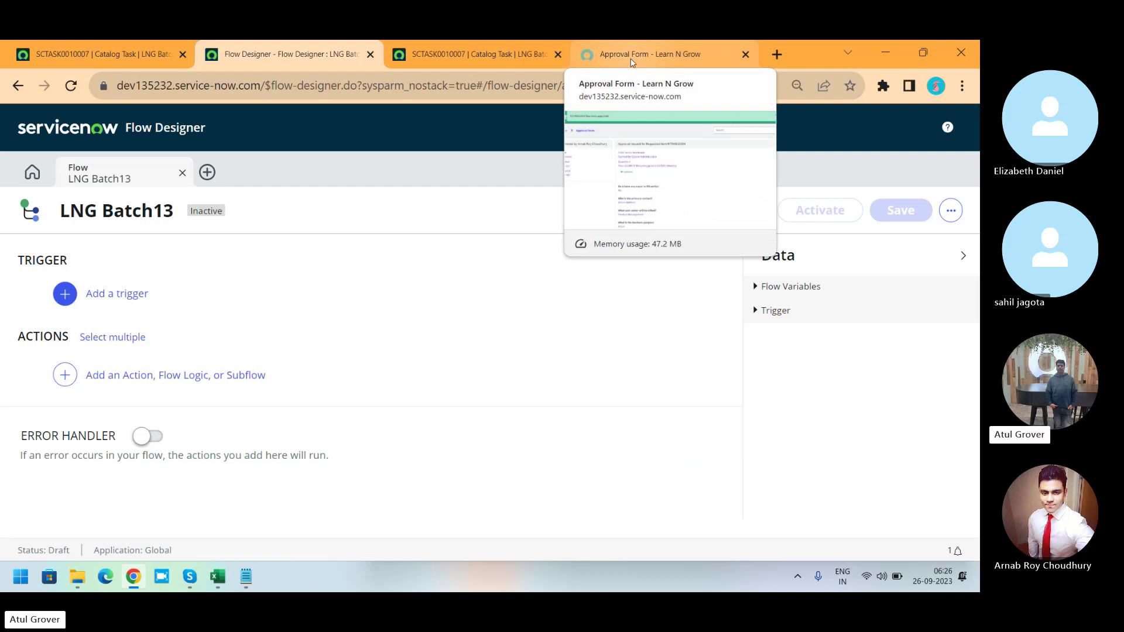
{"action": "left_click", "coordinate": [105, 302]}
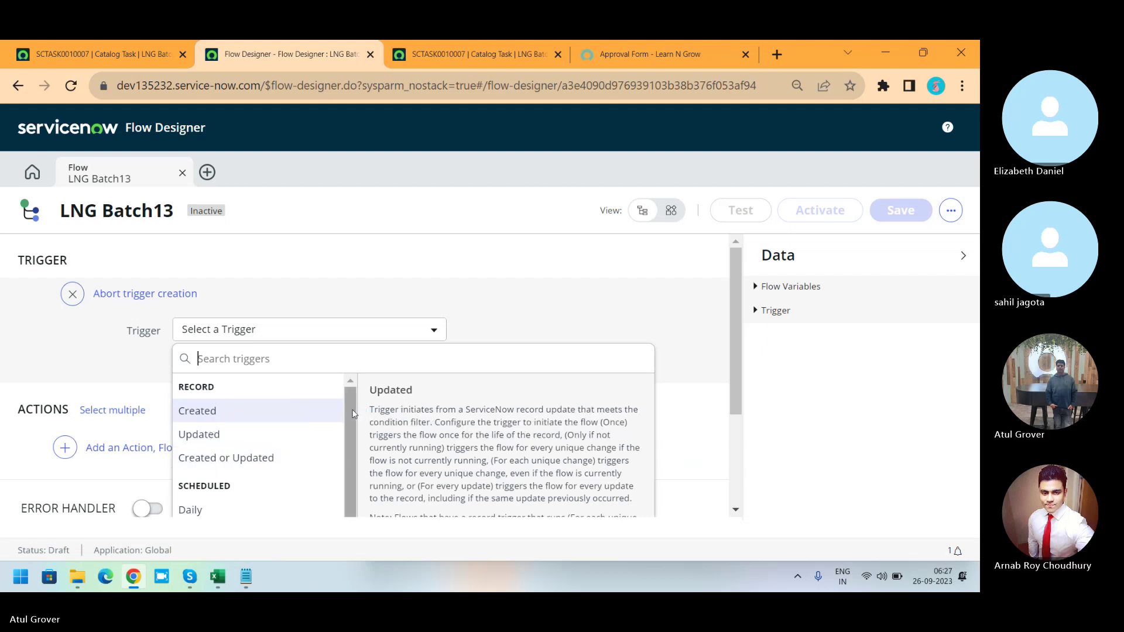
Try a Created trigger and browse its table list, then back out without choosing a table.
{"action": "left_click_drag", "start_coordinate": [354, 414], "coordinate": [349, 470]}
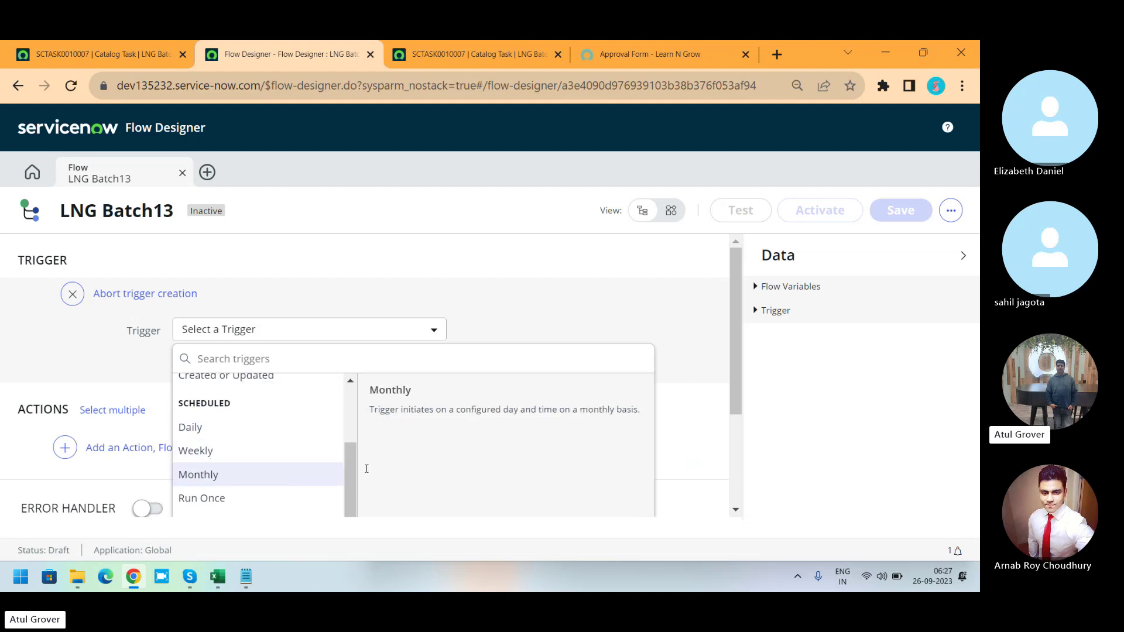
{"action": "left_click_drag", "start_coordinate": [350, 484], "coordinate": [362, 402]}
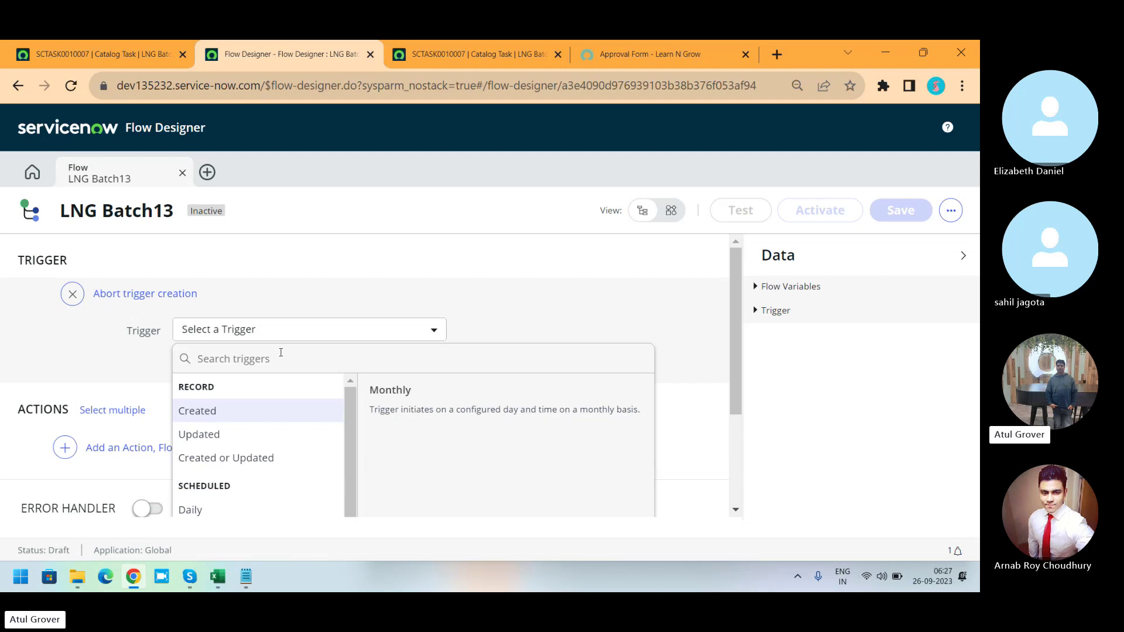
{"action": "type", "text": "cata"}
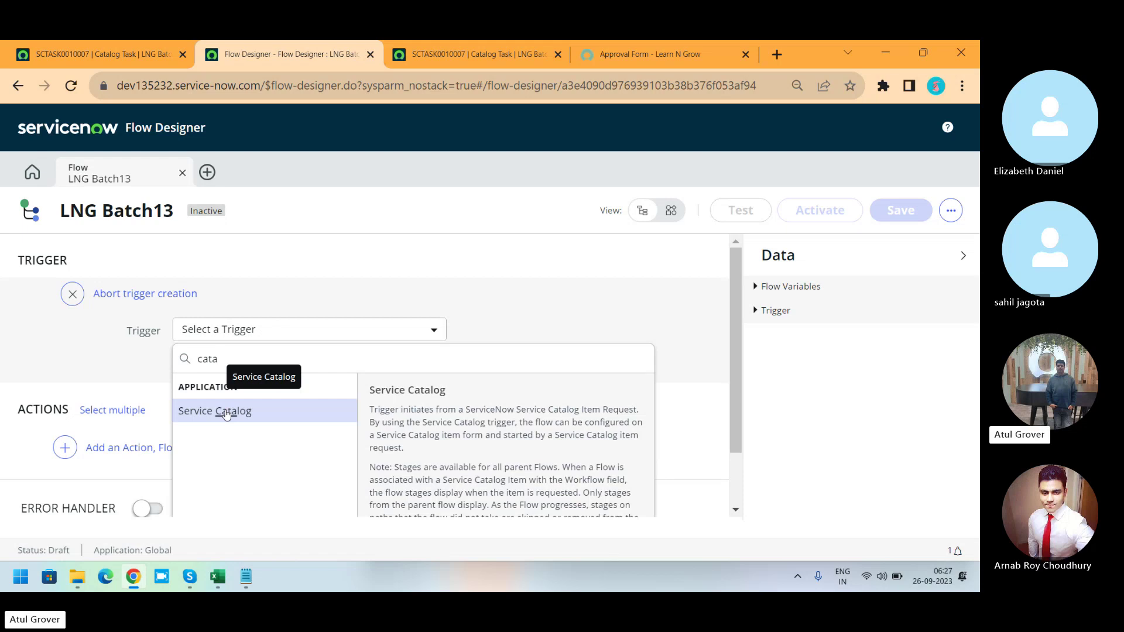
{"action": "key", "text": "BackSpace"}
{"action": "key", "text": "BackSpace"}
{"action": "key", "text": "BackSpace"}
{"action": "key", "text": "BackSpace"}
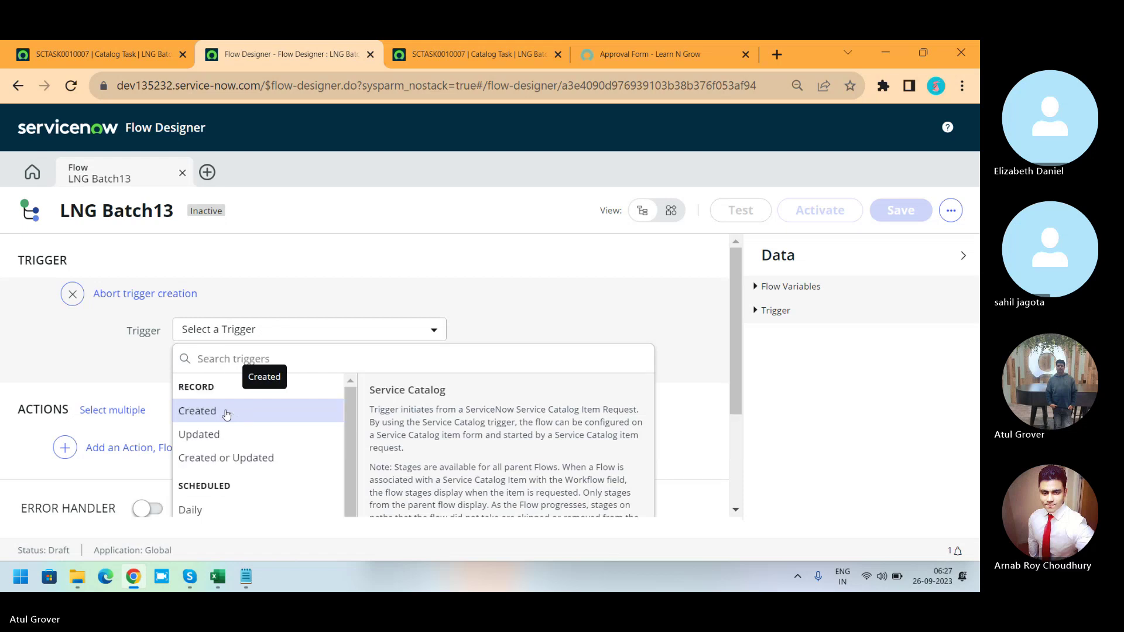
{"action": "left_click", "coordinate": [227, 412]}
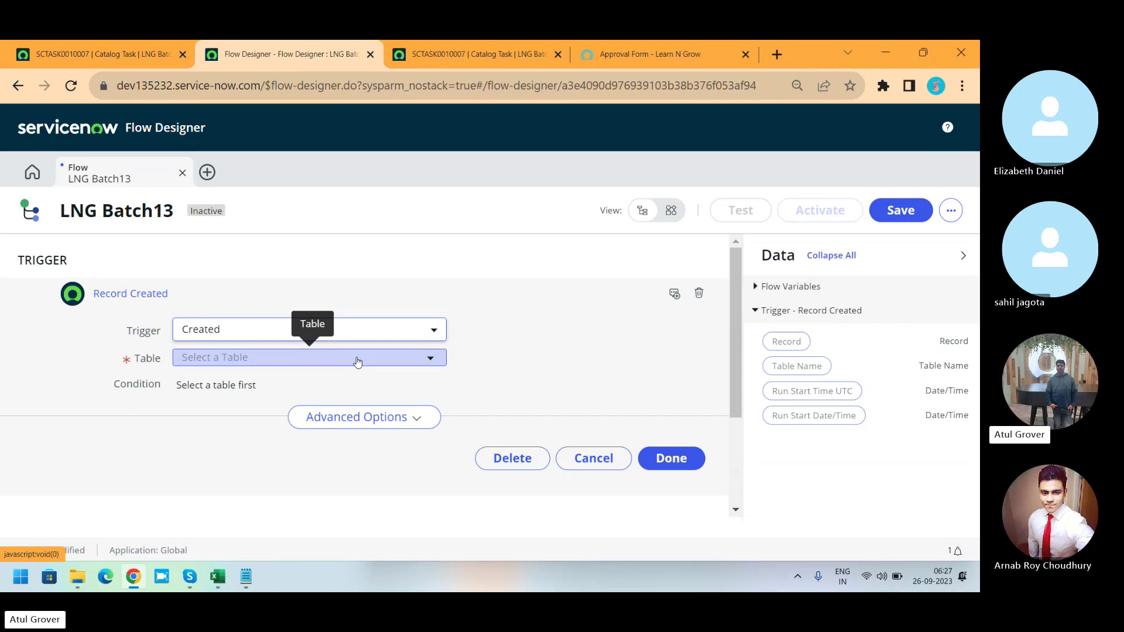
{"action": "left_click", "coordinate": [358, 363]}
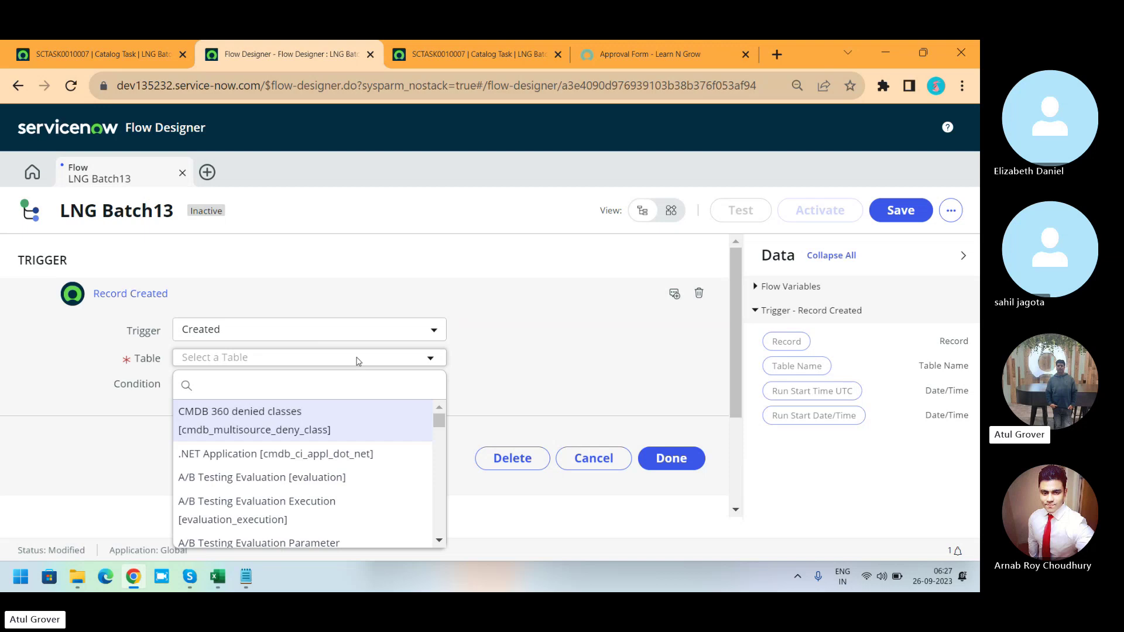
{"action": "left_click", "coordinate": [328, 335]}
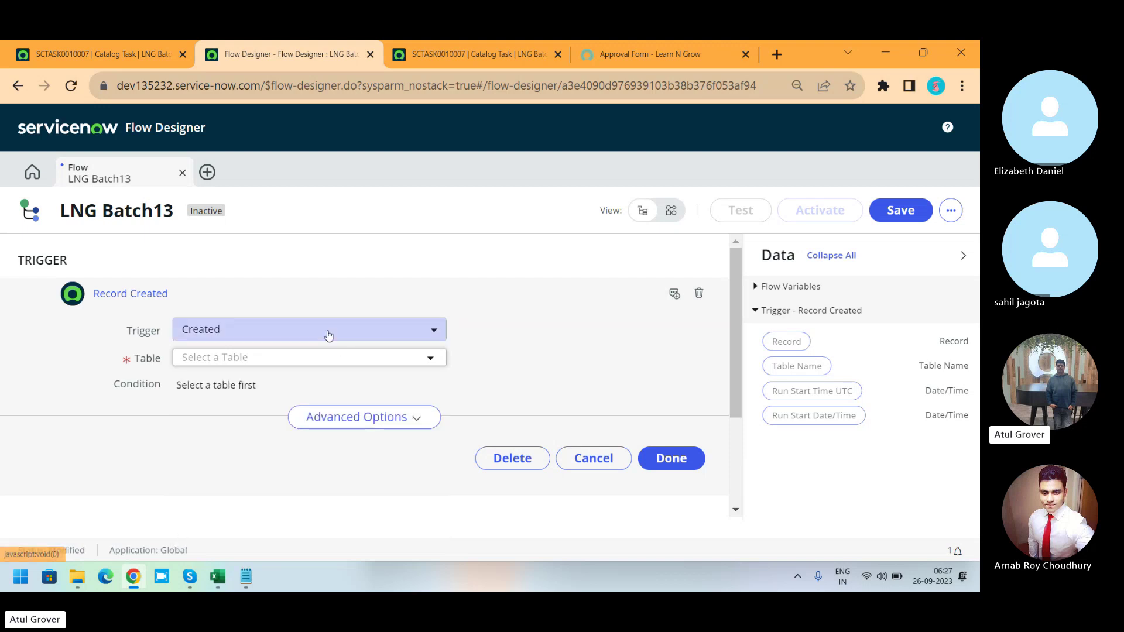
Search trigger types for 'cata' and make Service Catalog the flow's trigger.
{"action": "left_click", "coordinate": [246, 331]}
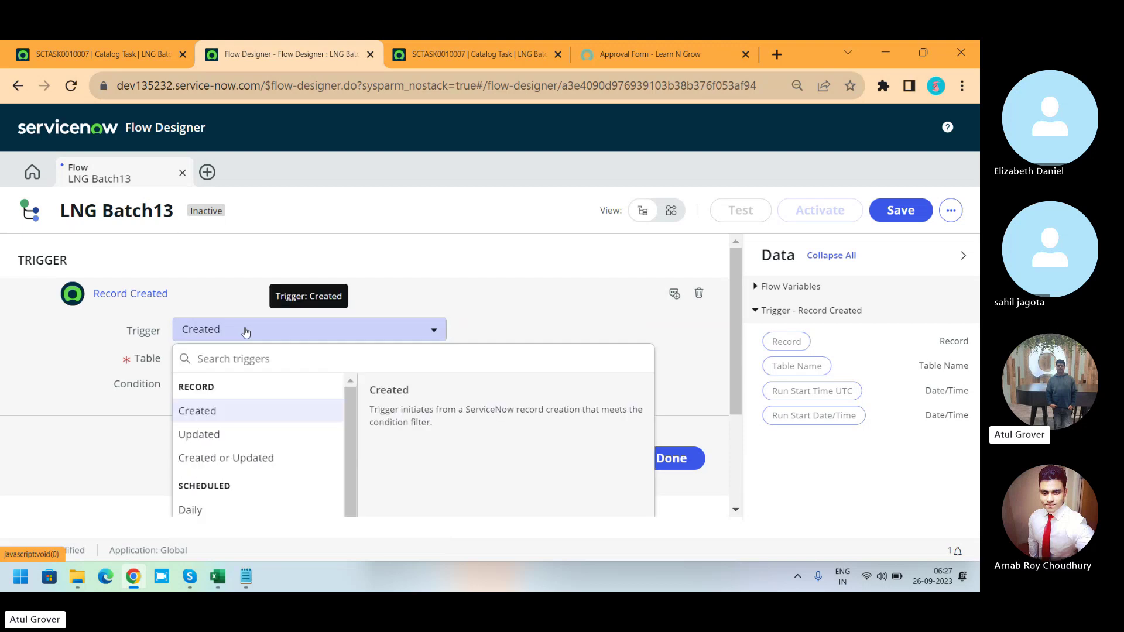
{"action": "type", "text": "serv"}
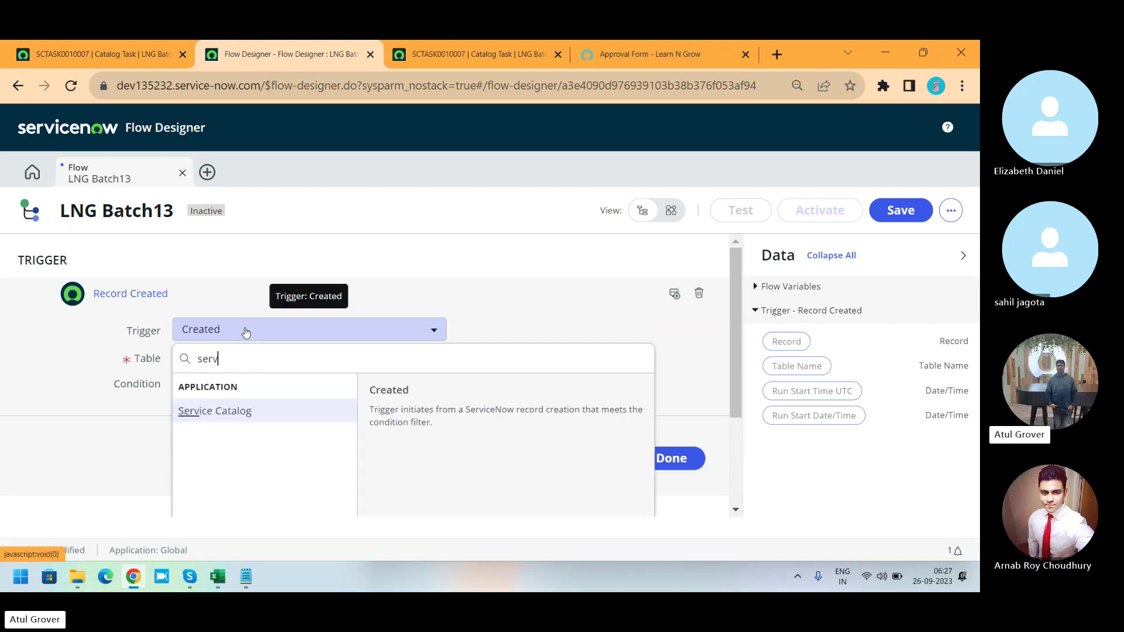
{"action": "key", "text": "BackSpace"}
{"action": "key", "text": "BackSpace"}
{"action": "key", "text": "BackSpace"}
{"action": "type", "text": "cata"}
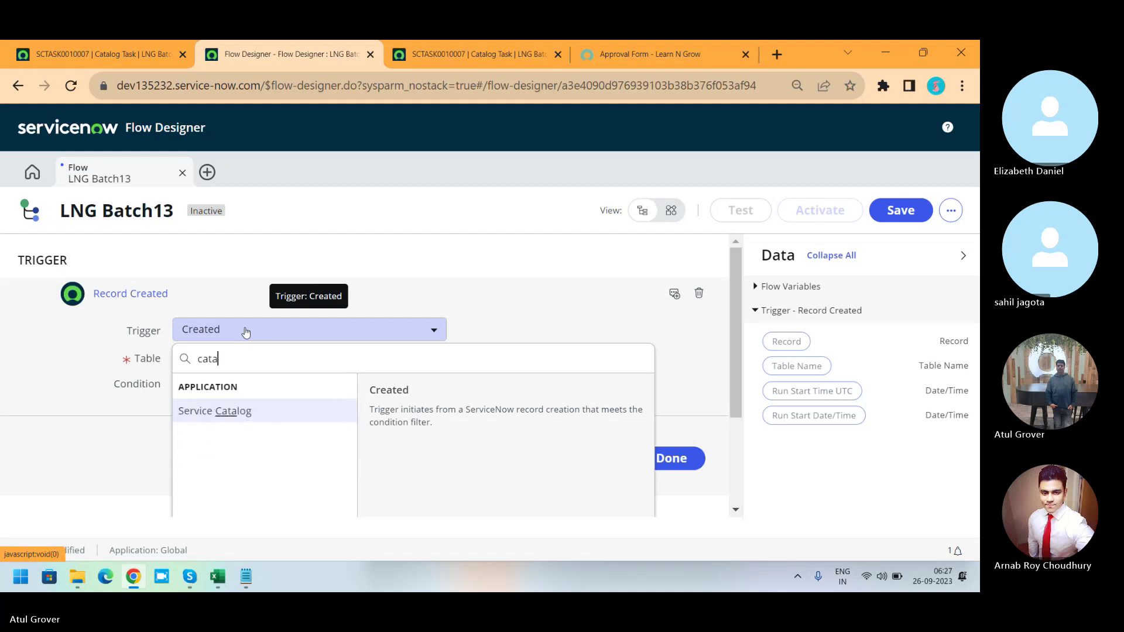
{"action": "left_click", "coordinate": [215, 415]}
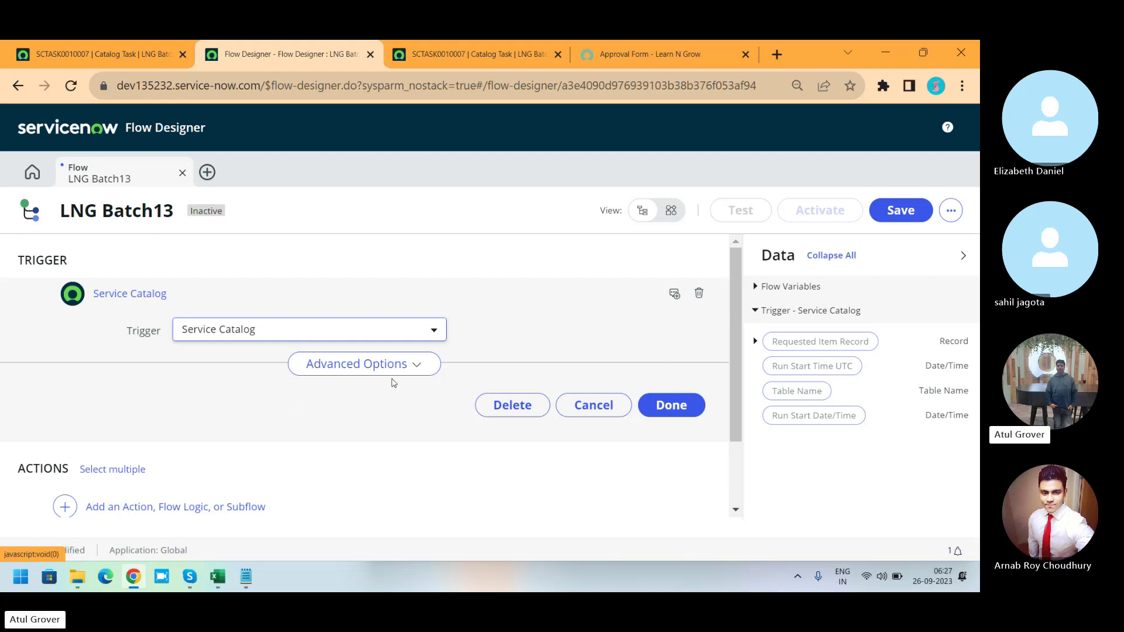
Under Advanced Options, set Where to run the flow to Run flow in background and confirm.
{"action": "left_click", "coordinate": [418, 369]}
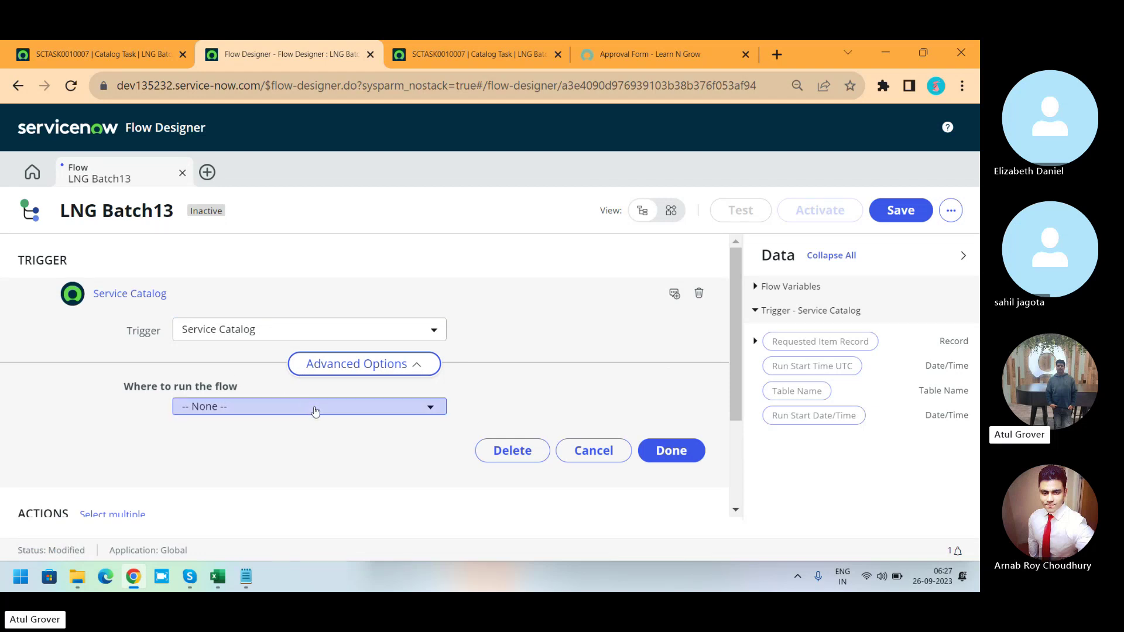
{"action": "left_click", "coordinate": [314, 411]}
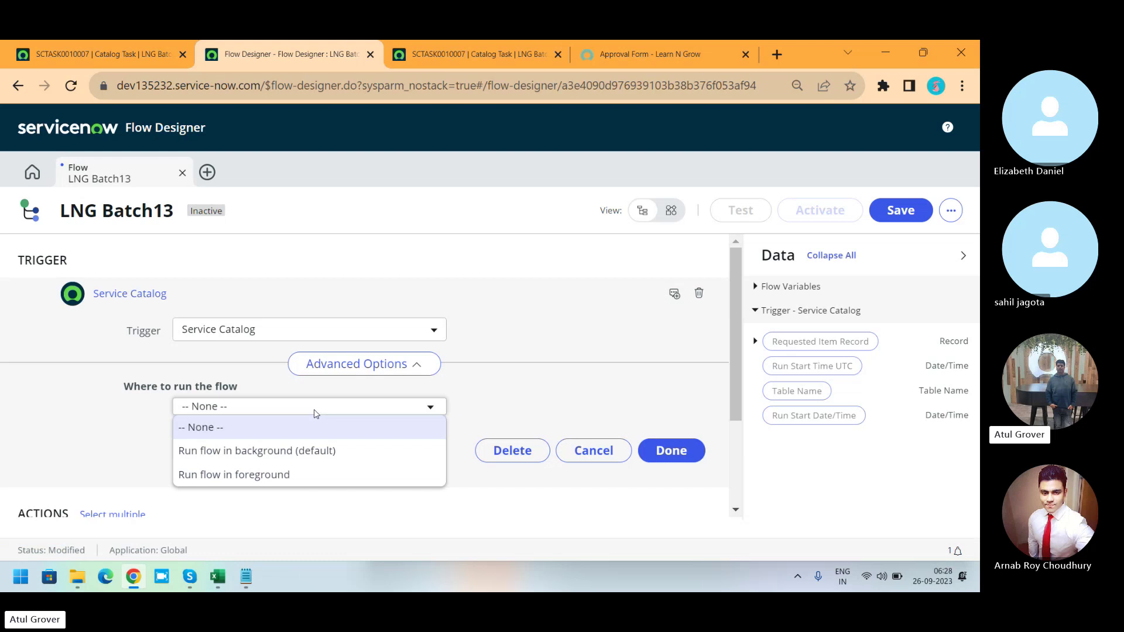
{"action": "left_click", "coordinate": [305, 457]}
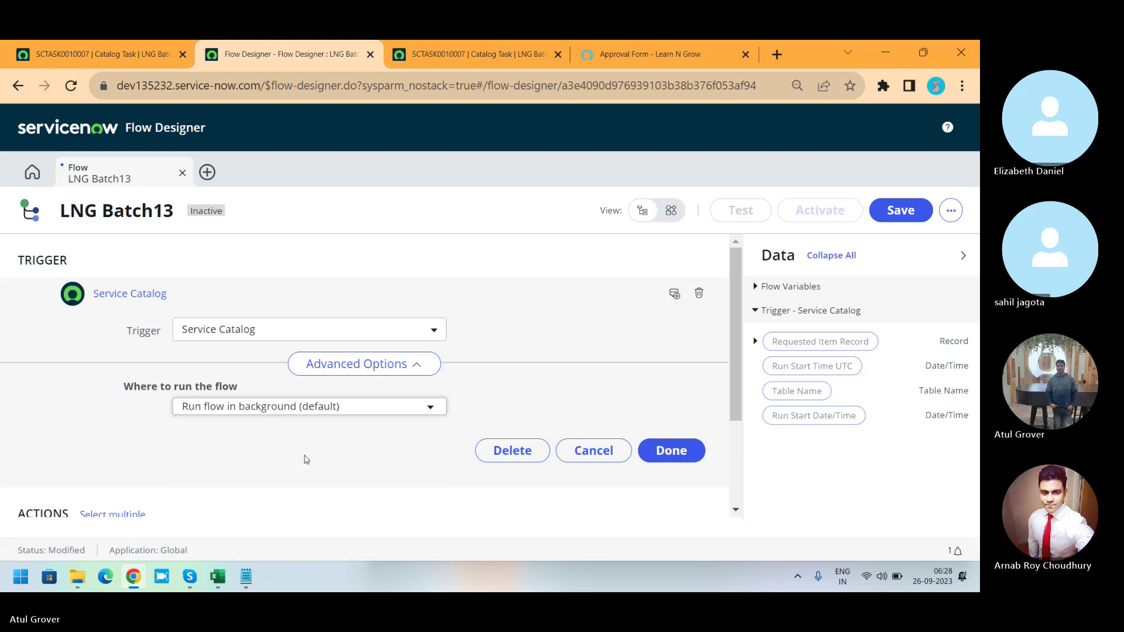
{"action": "left_click", "coordinate": [670, 462]}
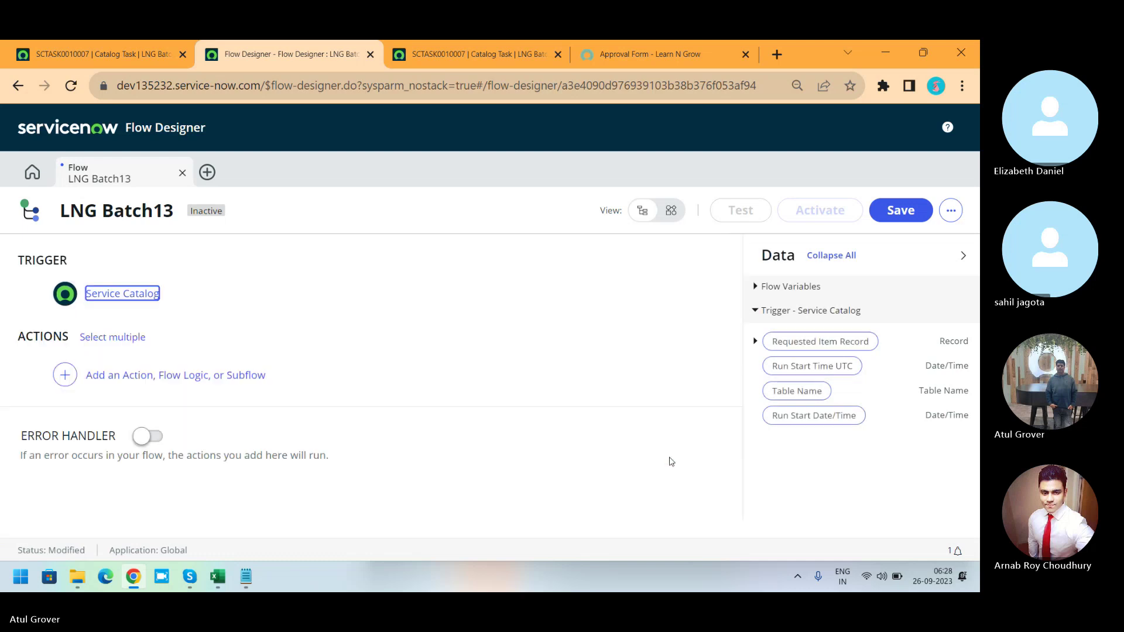
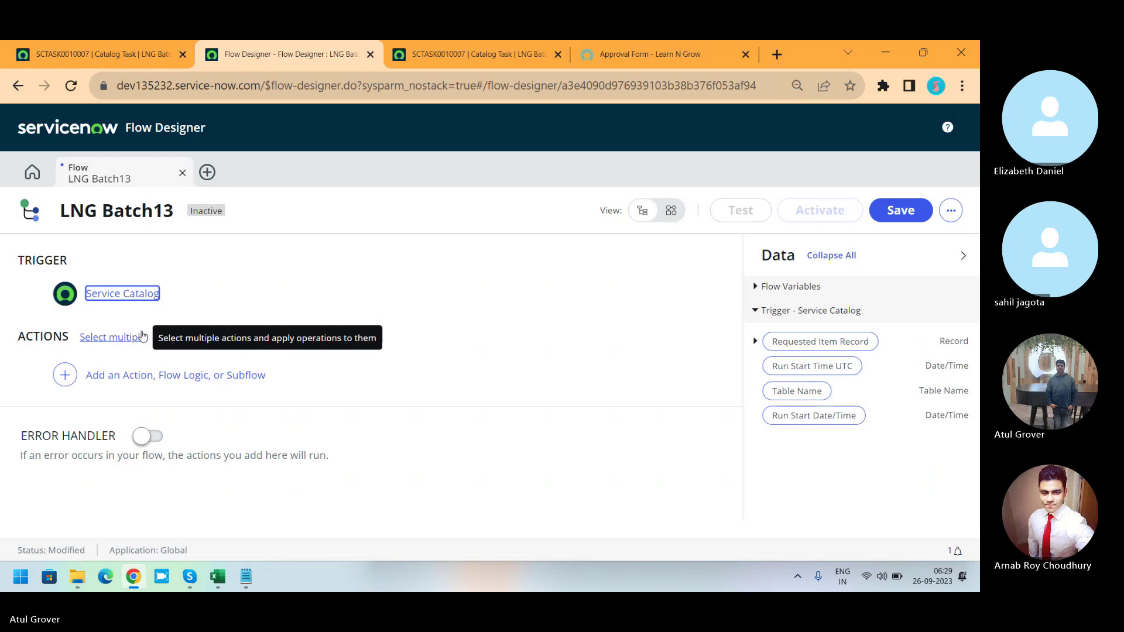
Open the Search Actions panel for a first step and browse the ServiceNow Core actions.
{"action": "left_click", "coordinate": [64, 384]}
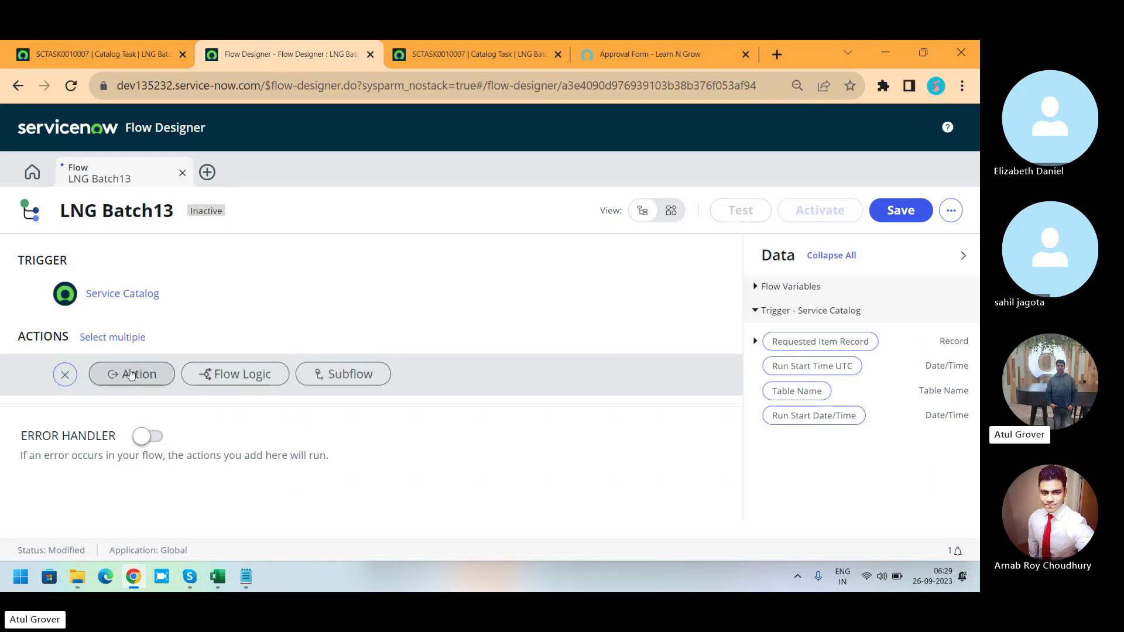
{"action": "left_click", "coordinate": [130, 376]}
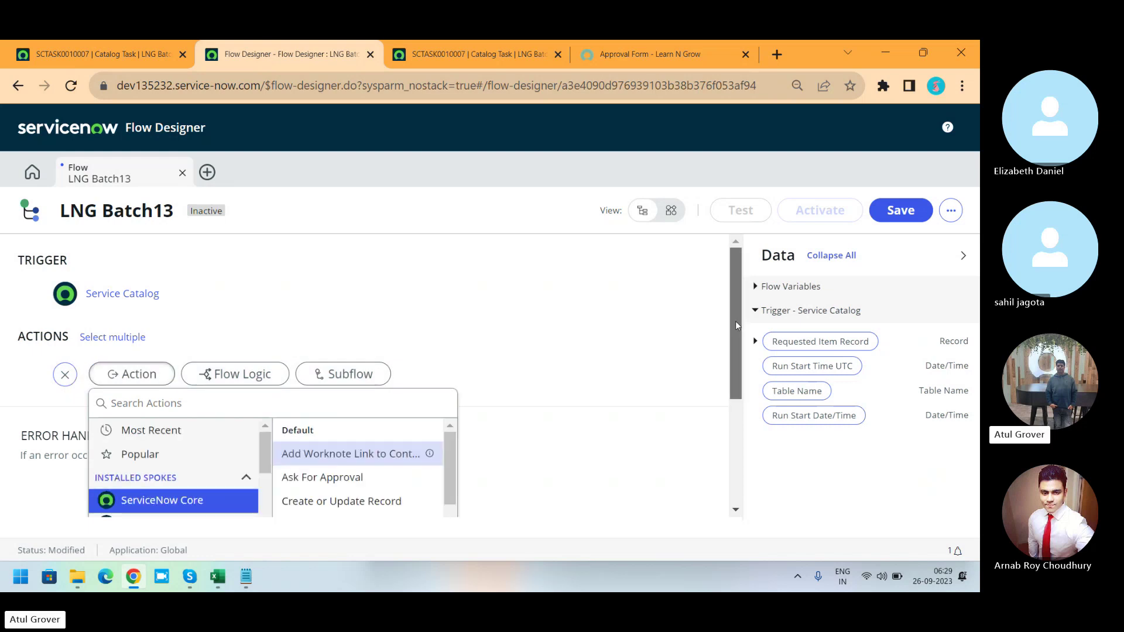
{"action": "left_click_drag", "start_coordinate": [735, 321], "coordinate": [748, 413]}
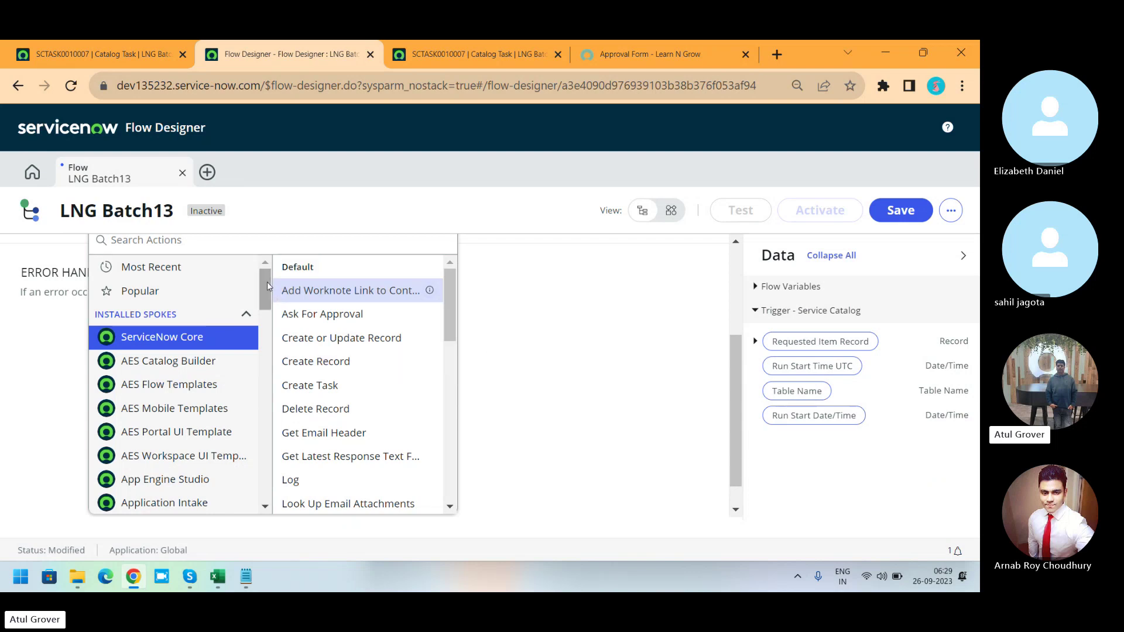
{"action": "left_click_drag", "start_coordinate": [266, 282], "coordinate": [260, 313]}
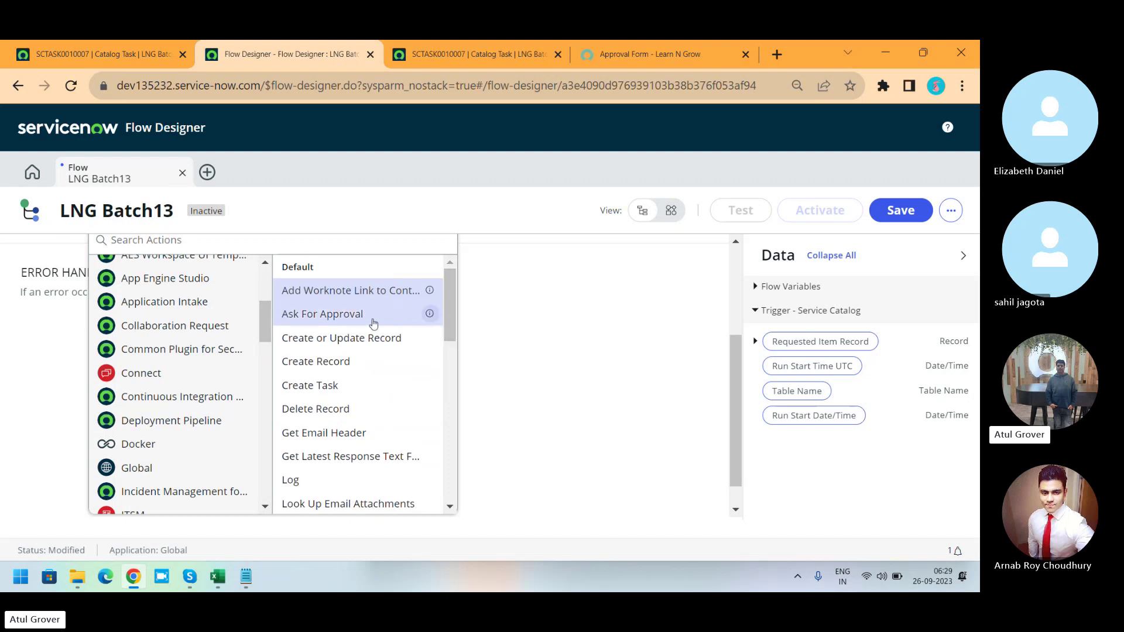
Add a Create Record action with its Table set to User [sys_user].
{"action": "left_click", "coordinate": [337, 362]}
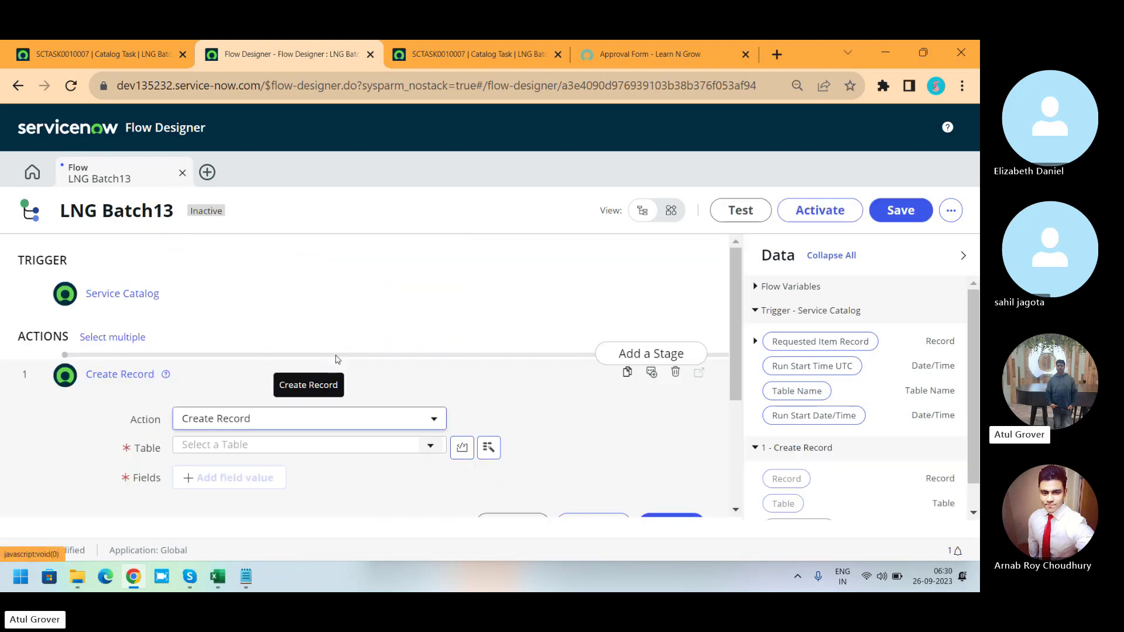
{"action": "left_click", "coordinate": [343, 452]}
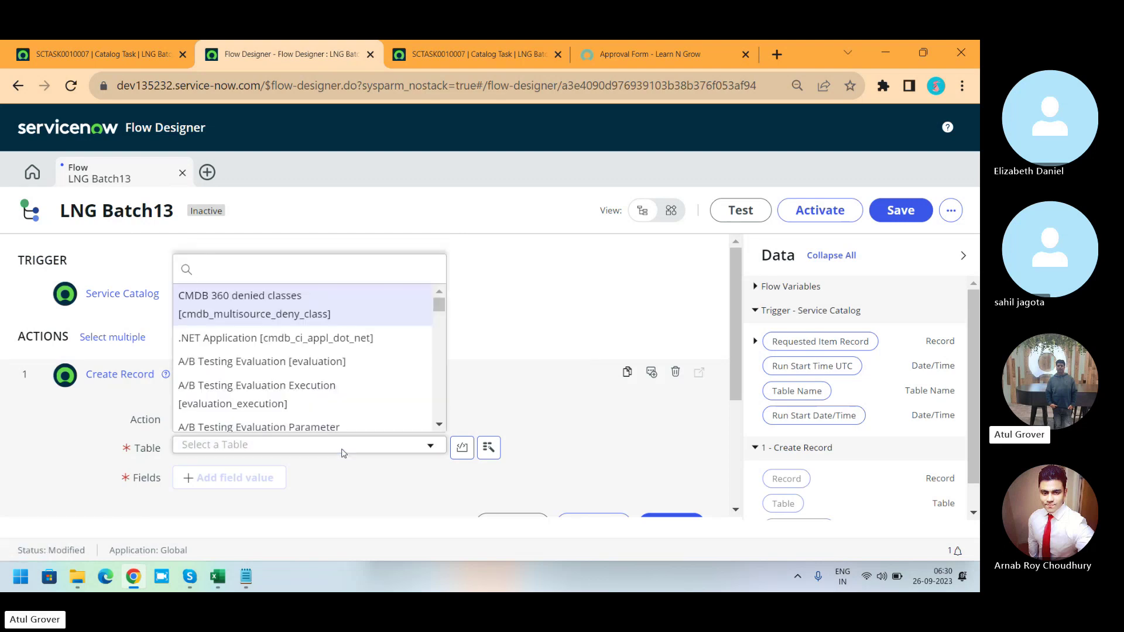
{"action": "type", "text": "sys_user"}
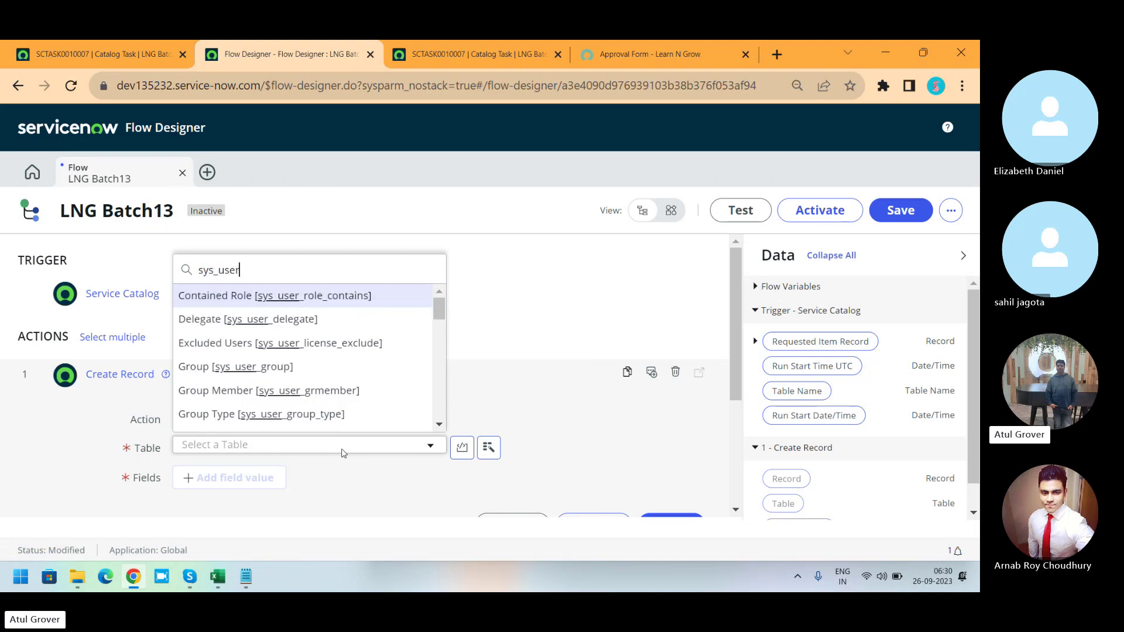
{"action": "scroll", "coordinate": [357, 404], "scroll_direction": "down", "scroll_amount": 1}
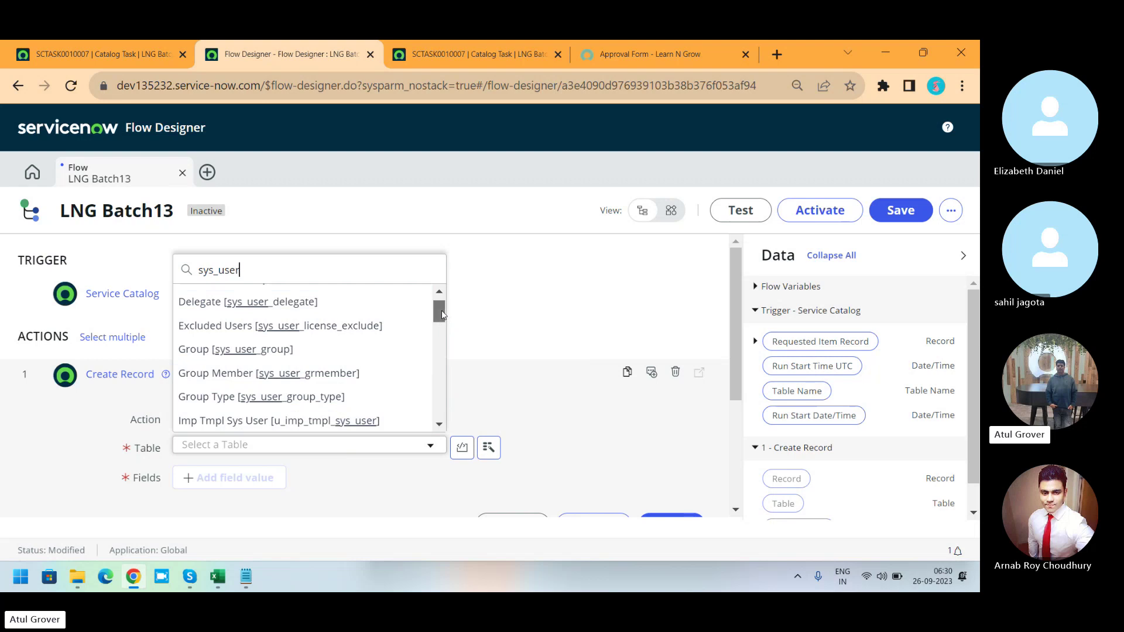
{"action": "left_click_drag", "start_coordinate": [441, 311], "coordinate": [440, 358]}
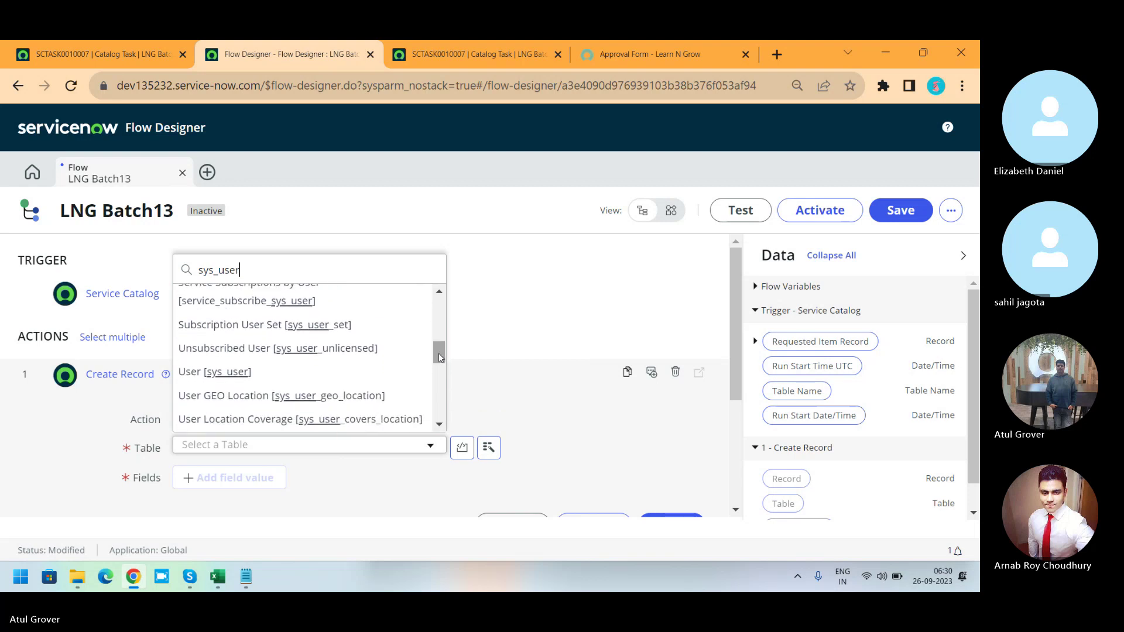
{"action": "left_click", "coordinate": [210, 375]}
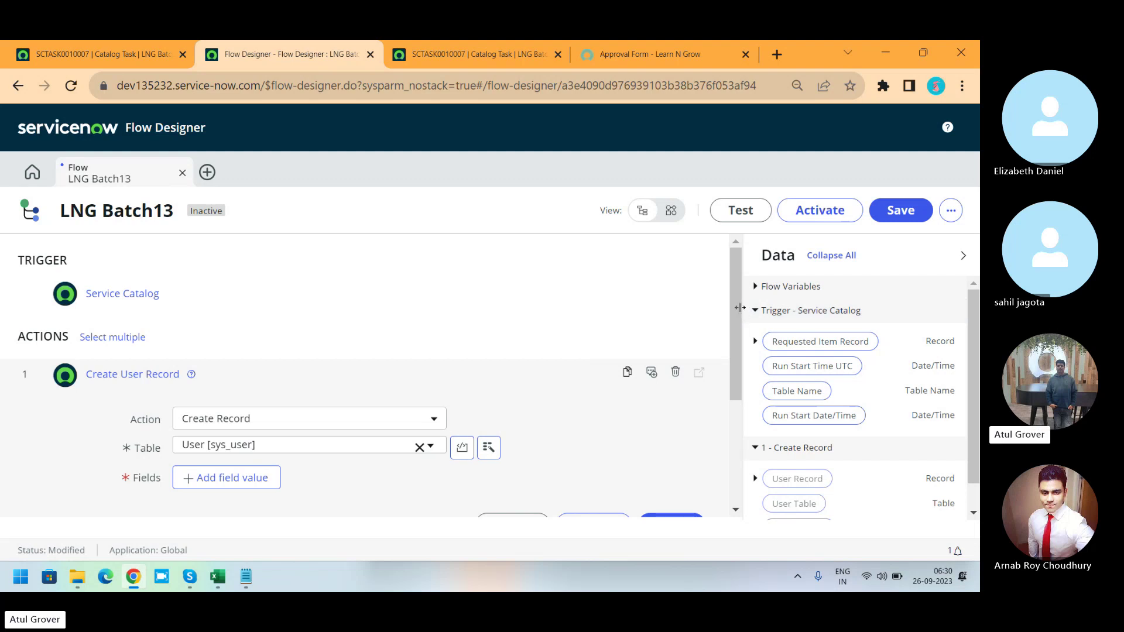
Add a First name field value of 'hello' to the record.
{"action": "scroll", "coordinate": [736, 307], "scroll_direction": "down", "scroll_amount": 2}
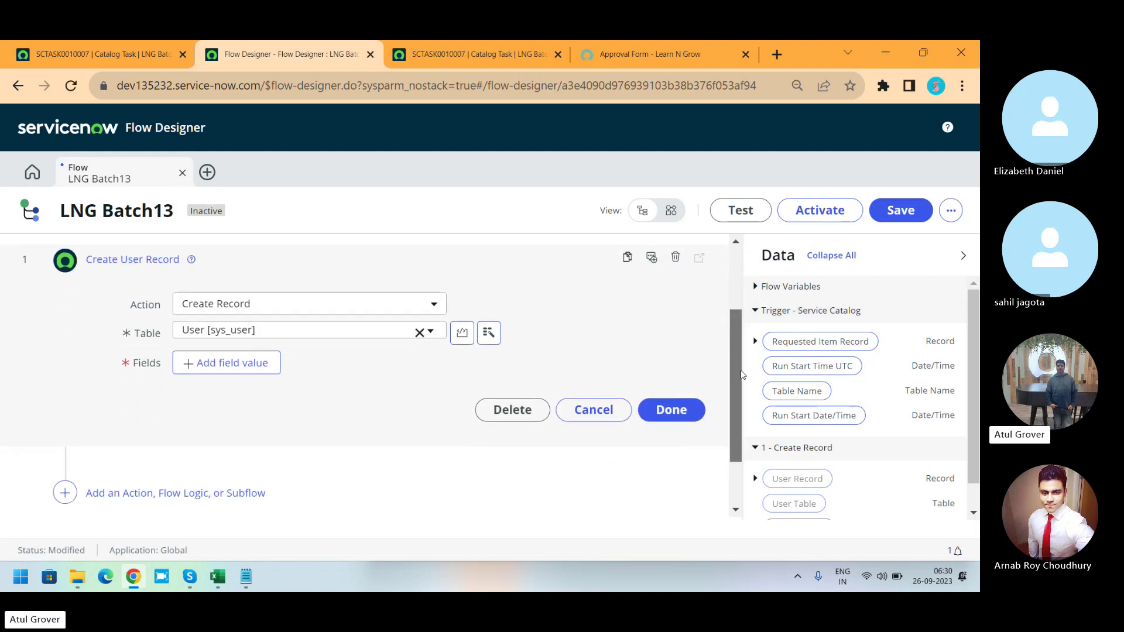
{"action": "left_click", "coordinate": [222, 362]}
{"action": "left_click", "coordinate": [237, 363]}
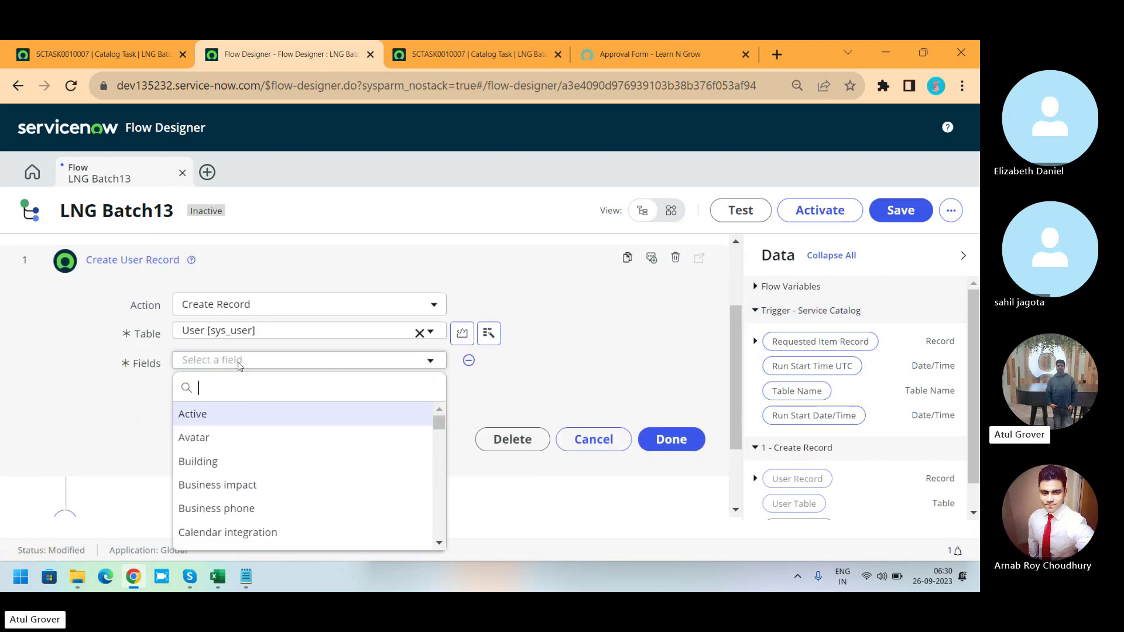
{"action": "type", "text": "nam"}
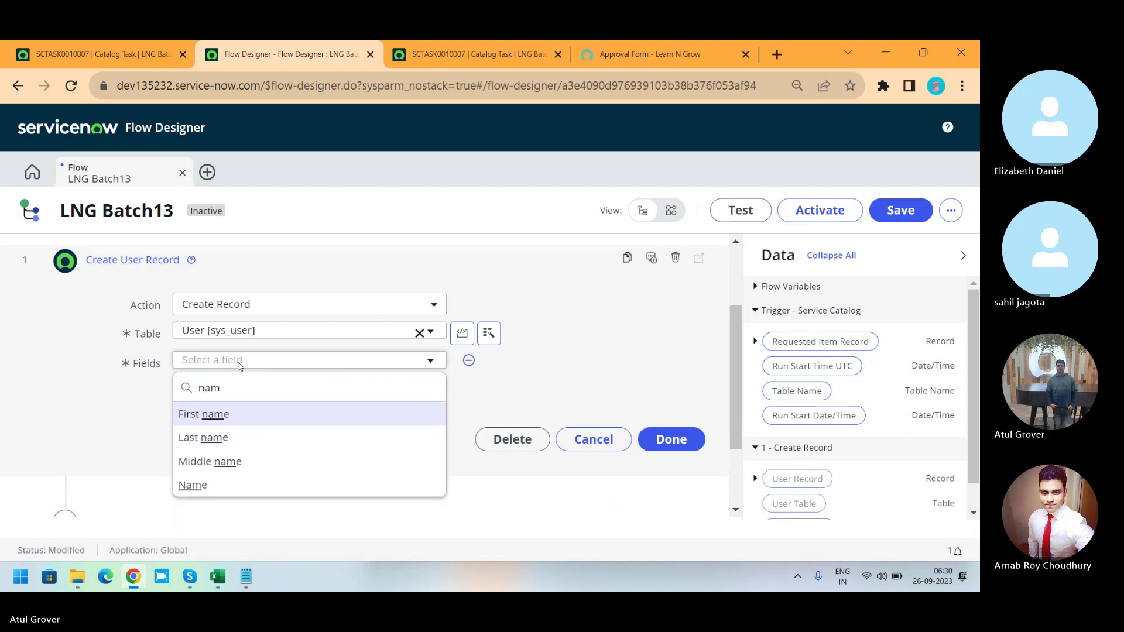
{"action": "left_click", "coordinate": [214, 417]}
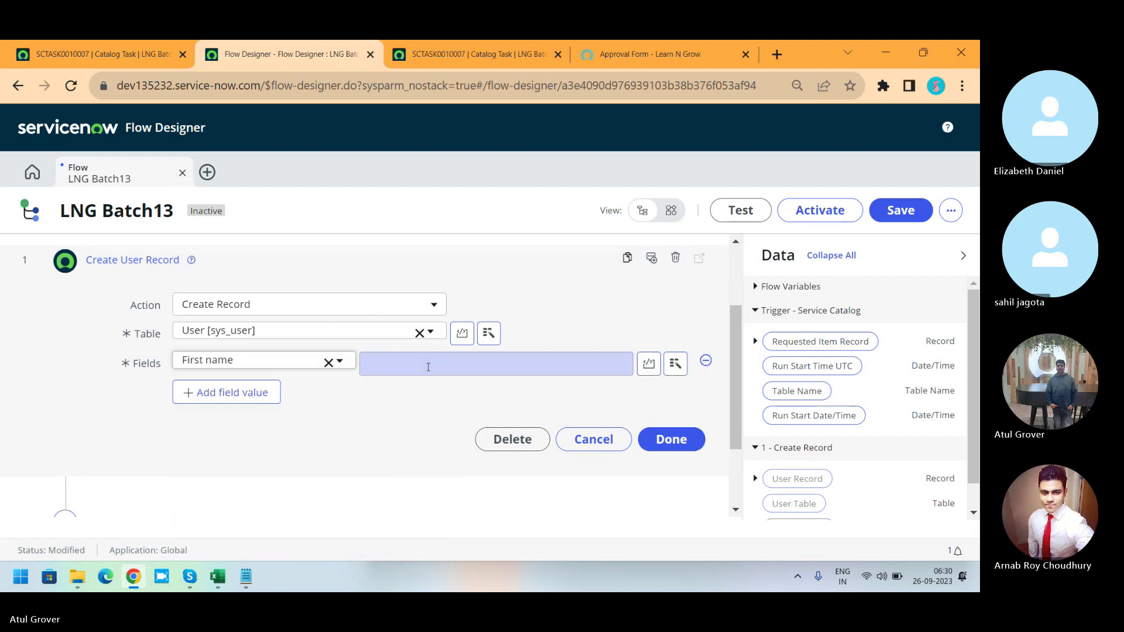
{"action": "left_click", "coordinate": [428, 367]}
{"action": "type", "text": "hello"}
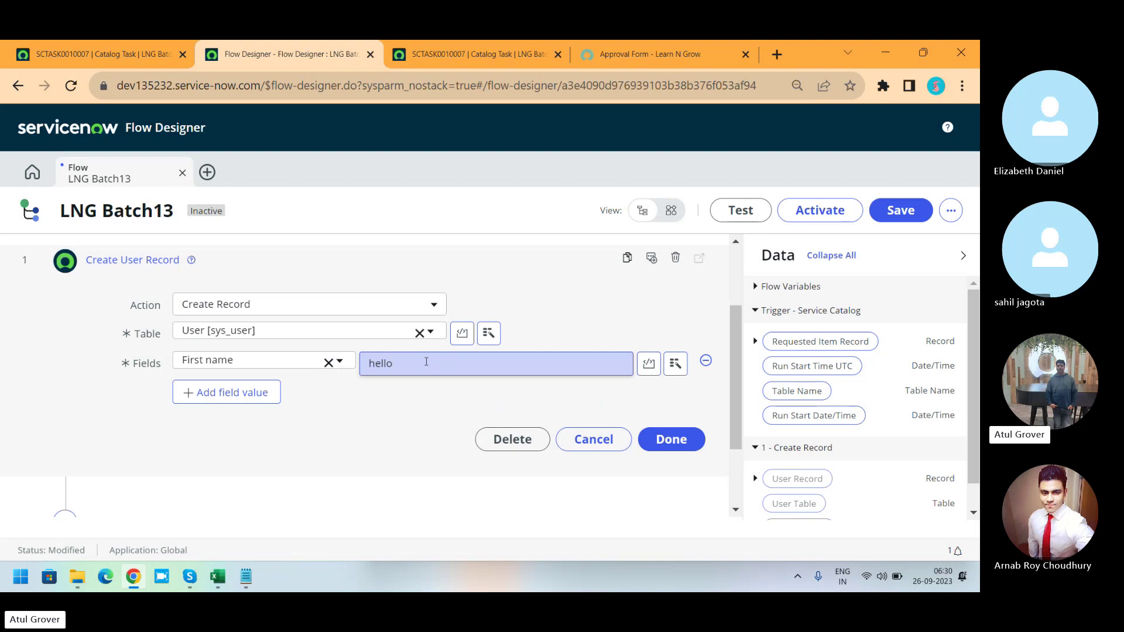
Add a User ID field value of 'LNG Hello' and finish the Create User Record step.
{"action": "left_click", "coordinate": [264, 395]}
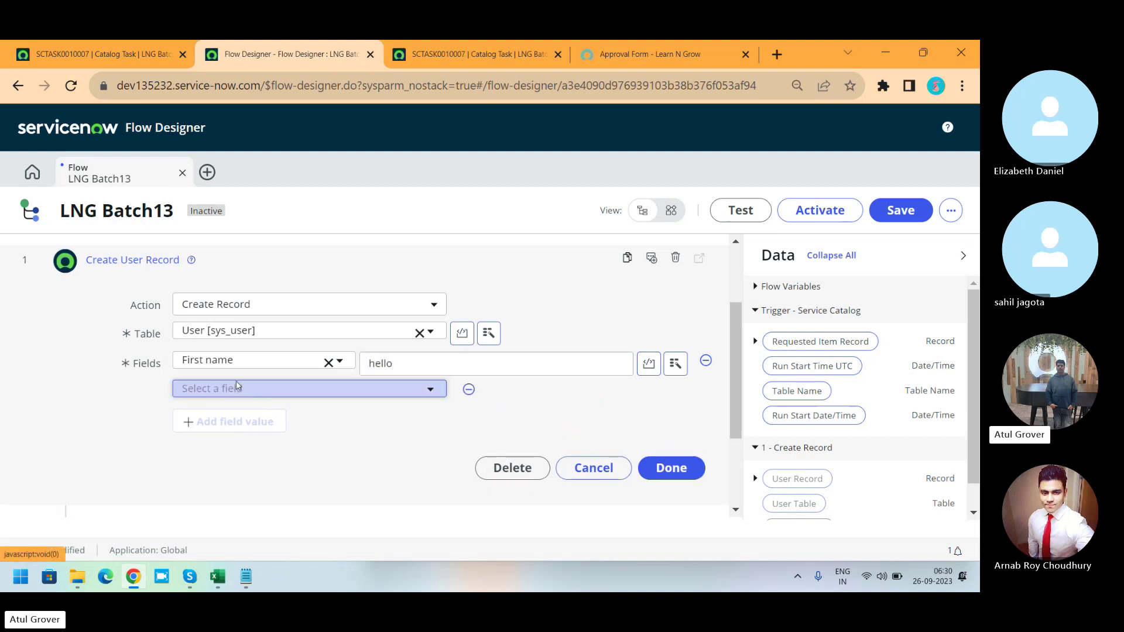
{"action": "left_click", "coordinate": [238, 388]}
{"action": "type", "text": "use"}
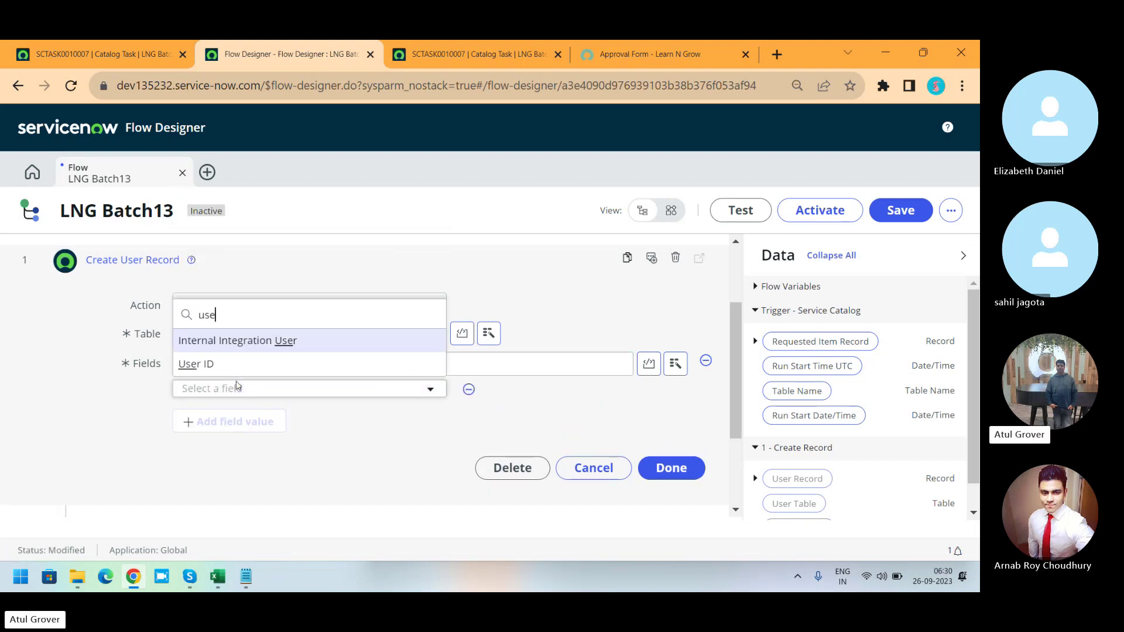
{"action": "left_click", "coordinate": [206, 366]}
{"action": "left_click", "coordinate": [442, 392]}
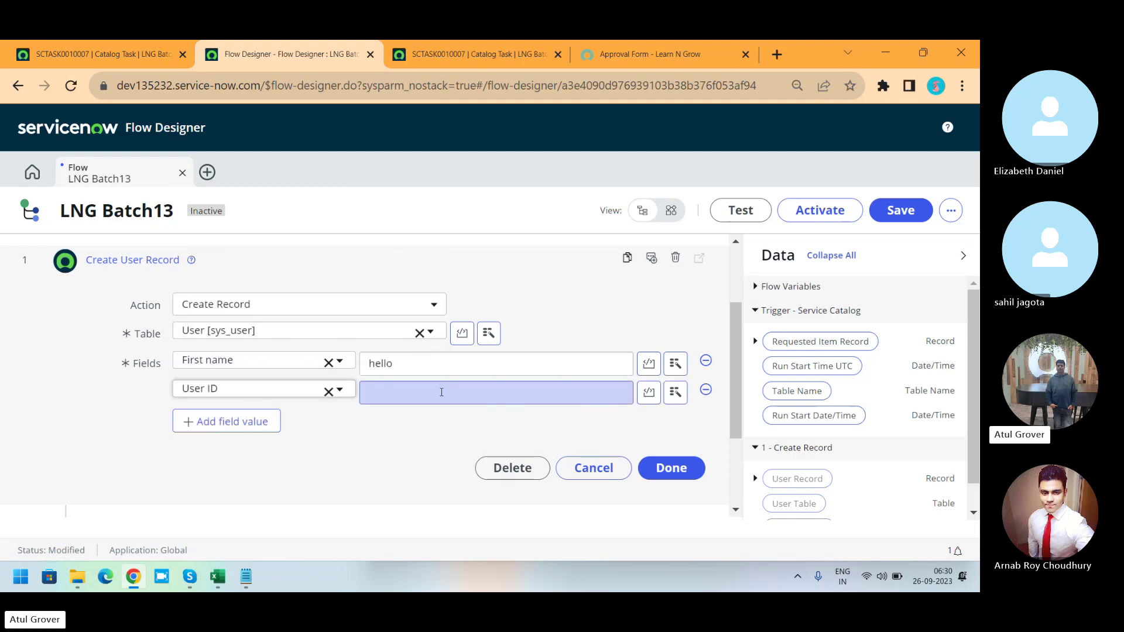
{"action": "type", "text": "LNG HEL"}
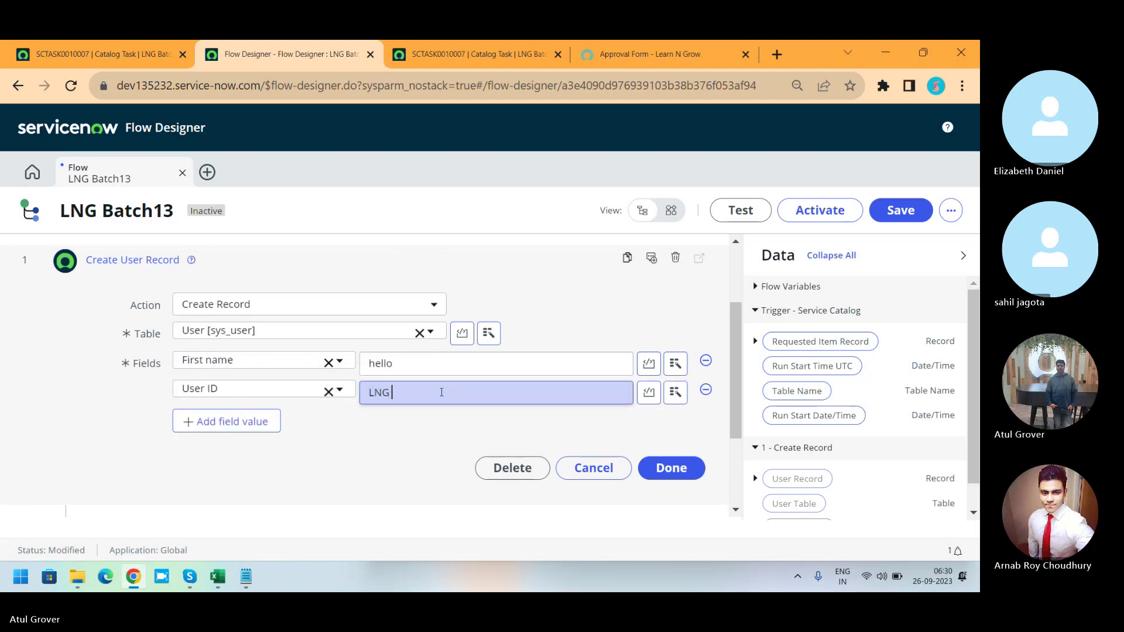
{"action": "key", "text": "BackSpace"}
{"action": "key", "text": "BackSpace"}
{"action": "type", "text": "ello"}
{"action": "left_click", "coordinate": [685, 469]}
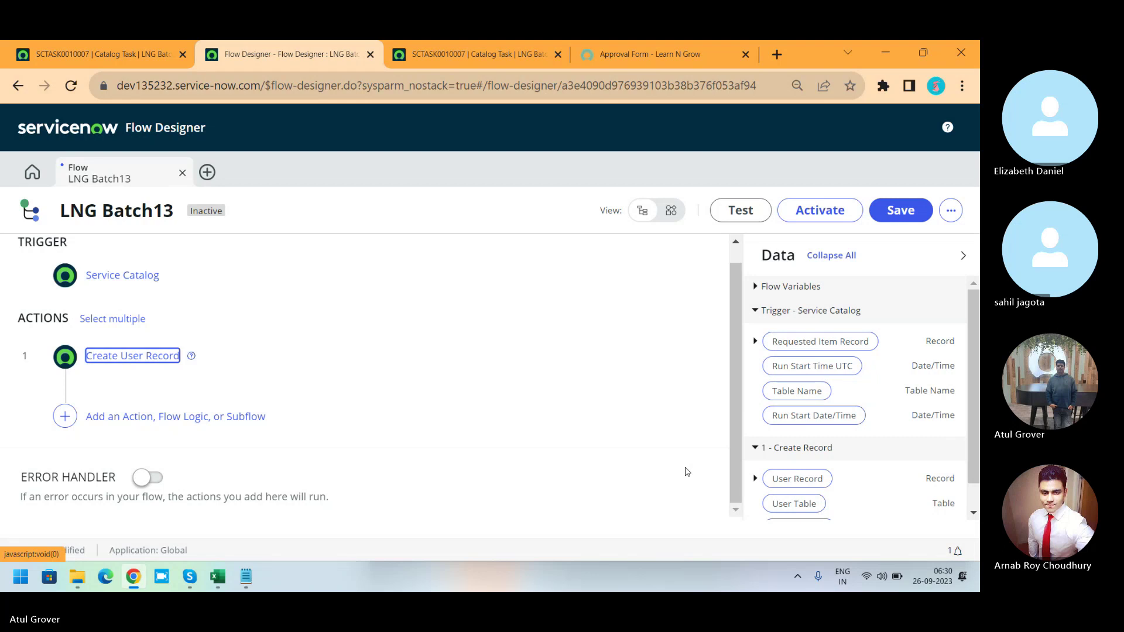
Below step 1, search the available actions for 'approv'.
{"action": "left_click", "coordinate": [65, 417]}
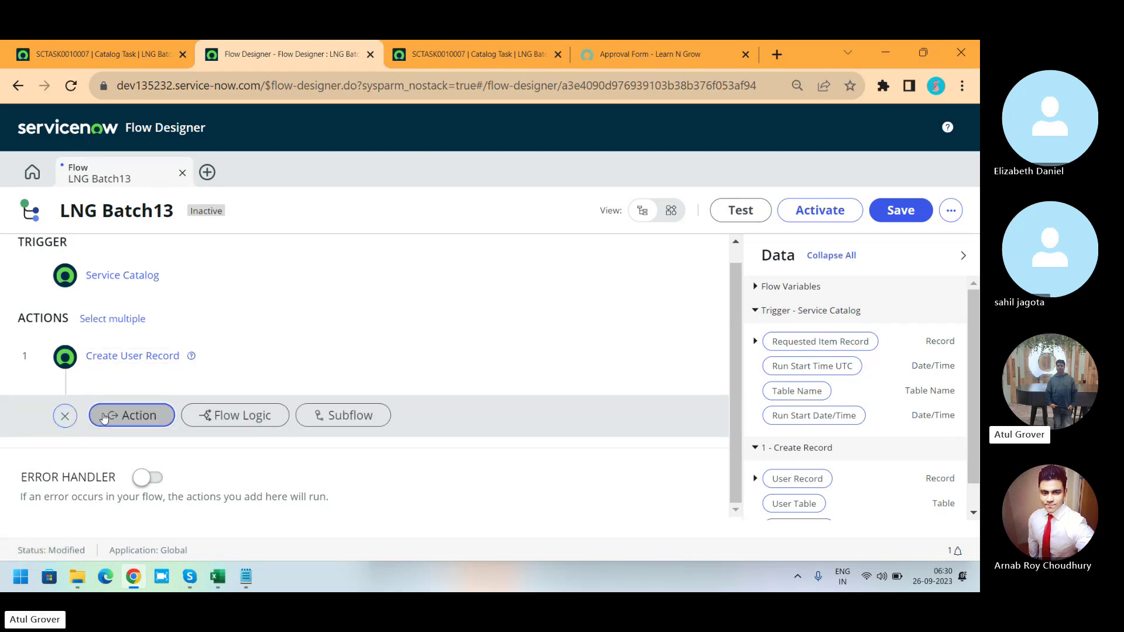
{"action": "left_click", "coordinate": [111, 418]}
{"action": "left_click", "coordinate": [143, 445]}
{"action": "type", "text": "app"}
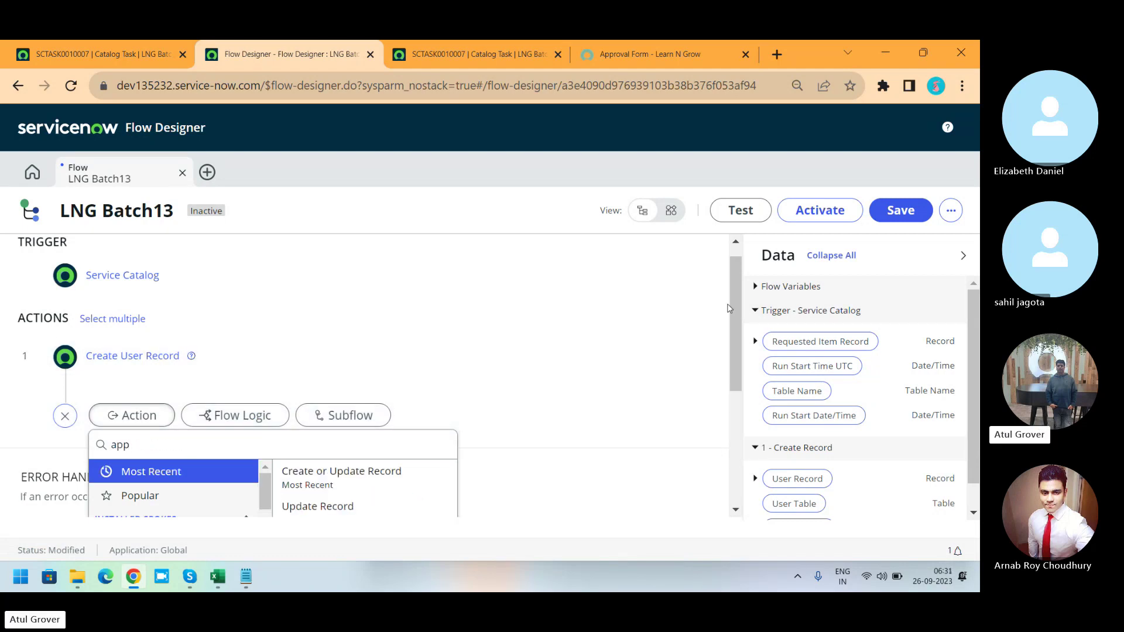
{"action": "left_click_drag", "start_coordinate": [736, 308], "coordinate": [747, 407]}
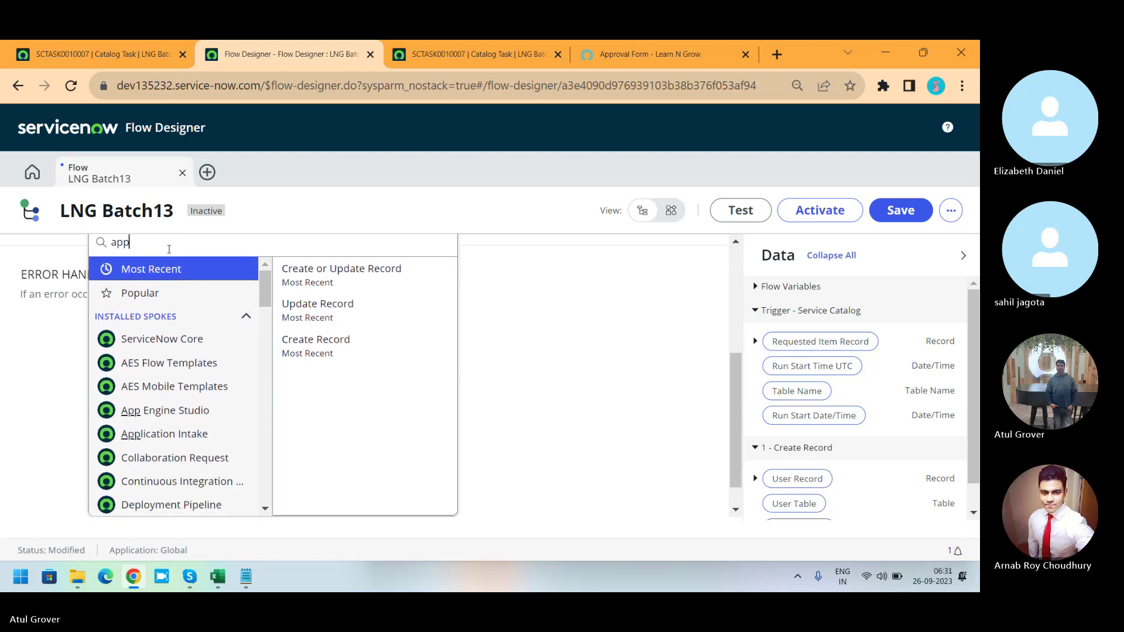
{"action": "type", "text": "rov"}
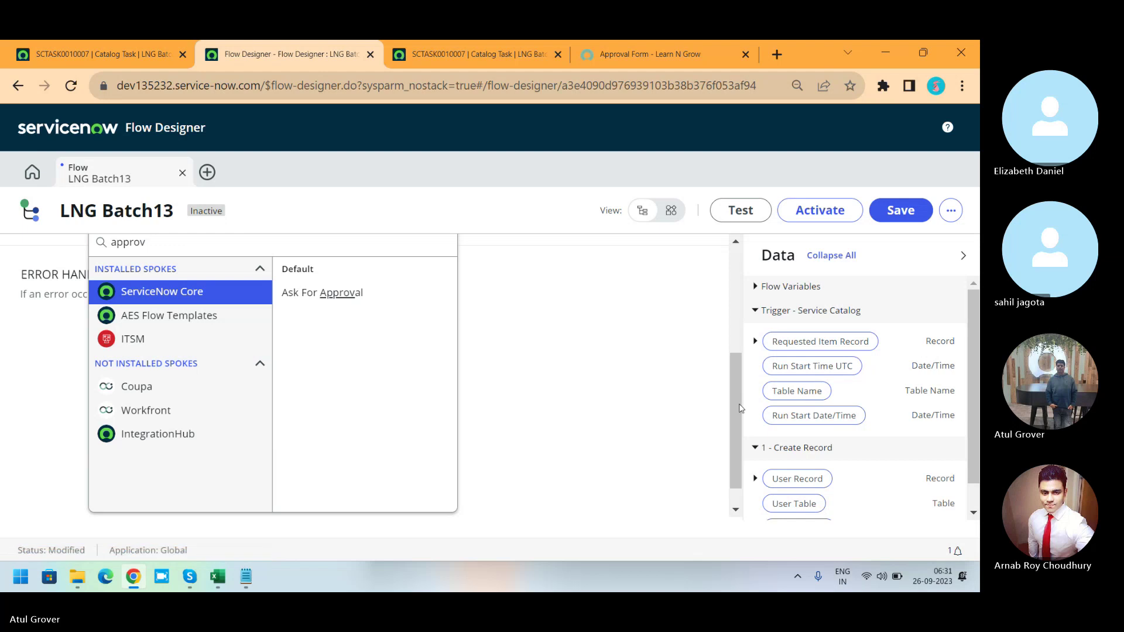
{"action": "left_click_drag", "start_coordinate": [740, 404], "coordinate": [740, 313]}
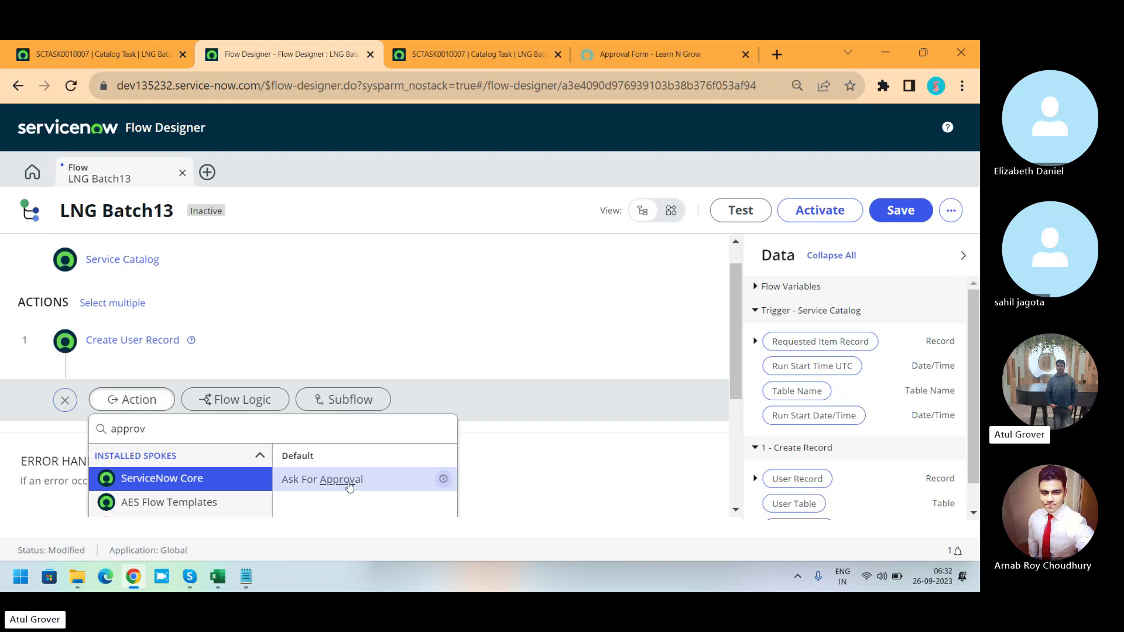
Search subflows for 'appro' and add Requested Item Manager Approval as step 2.
{"action": "left_click", "coordinate": [344, 400]}
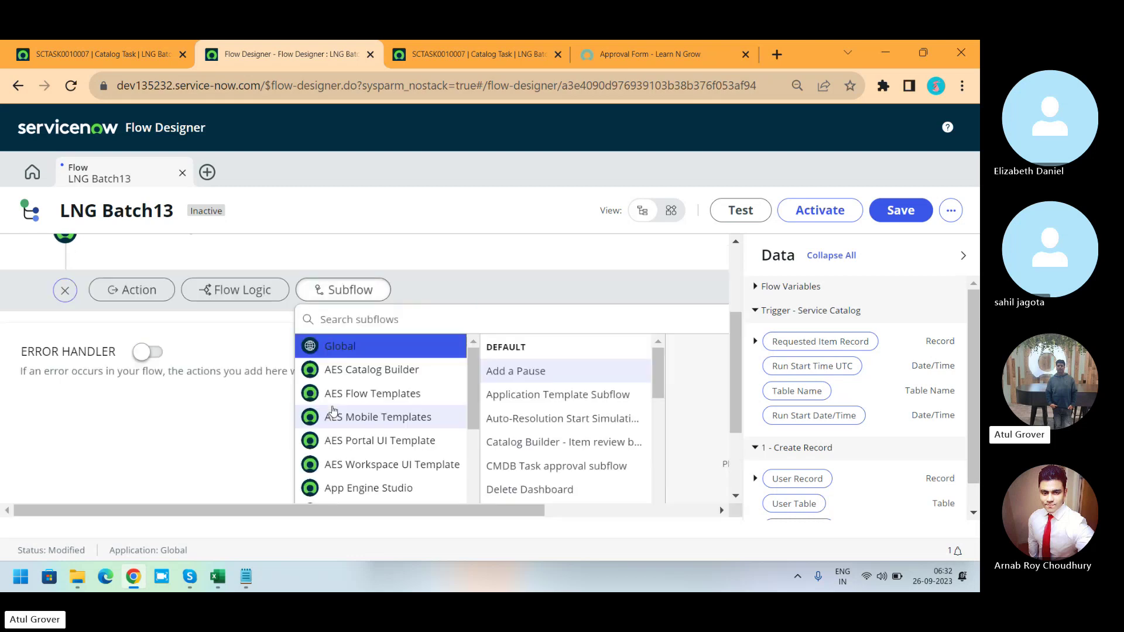
{"action": "left_click", "coordinate": [342, 326]}
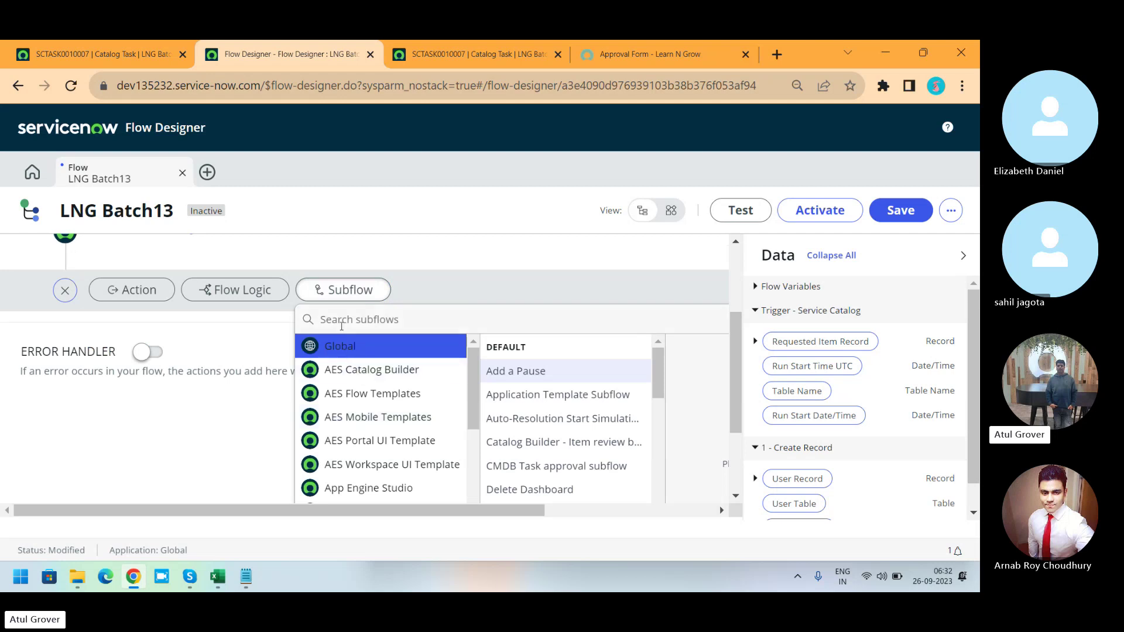
{"action": "type", "text": "appro"}
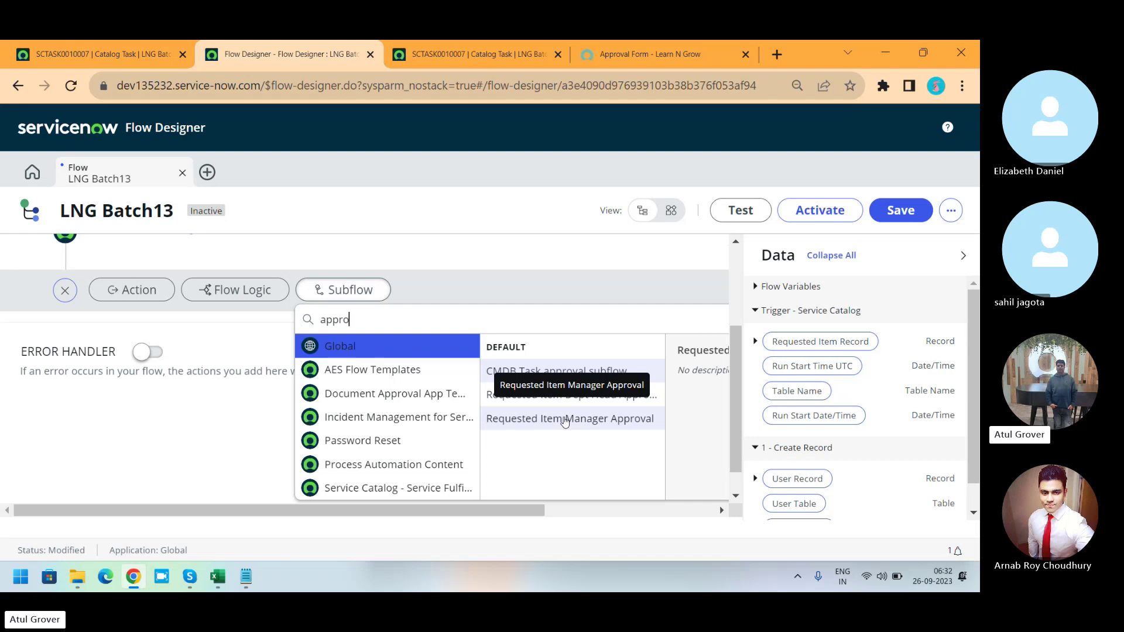
{"action": "left_click", "coordinate": [565, 419]}
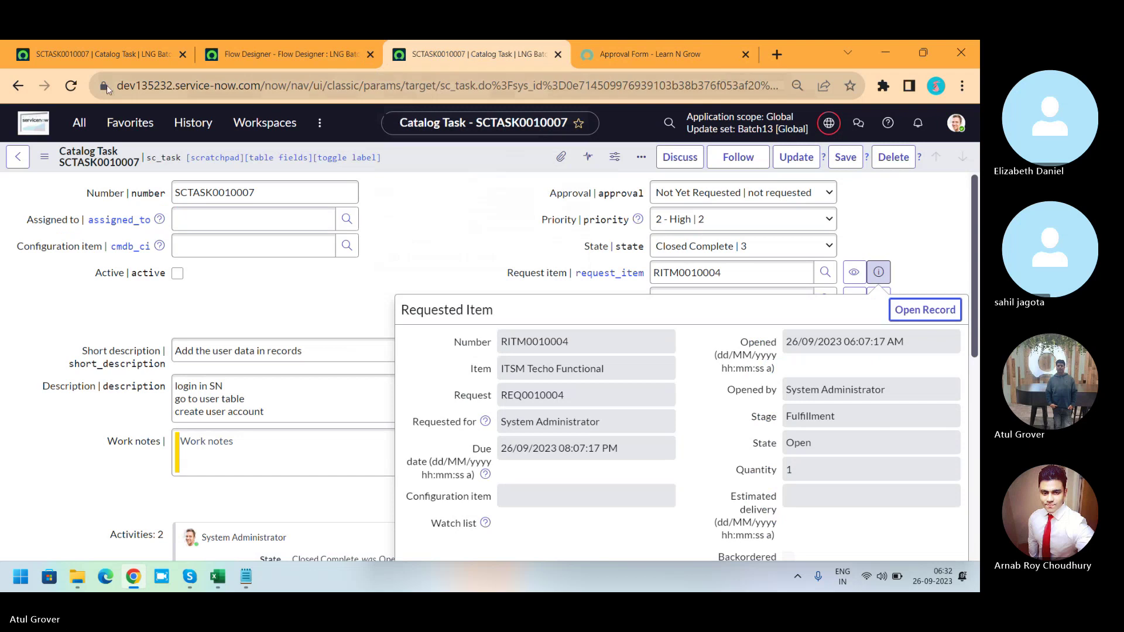
Open the logged-in System Administrator's own profile record.
{"action": "left_click", "coordinate": [79, 123]}
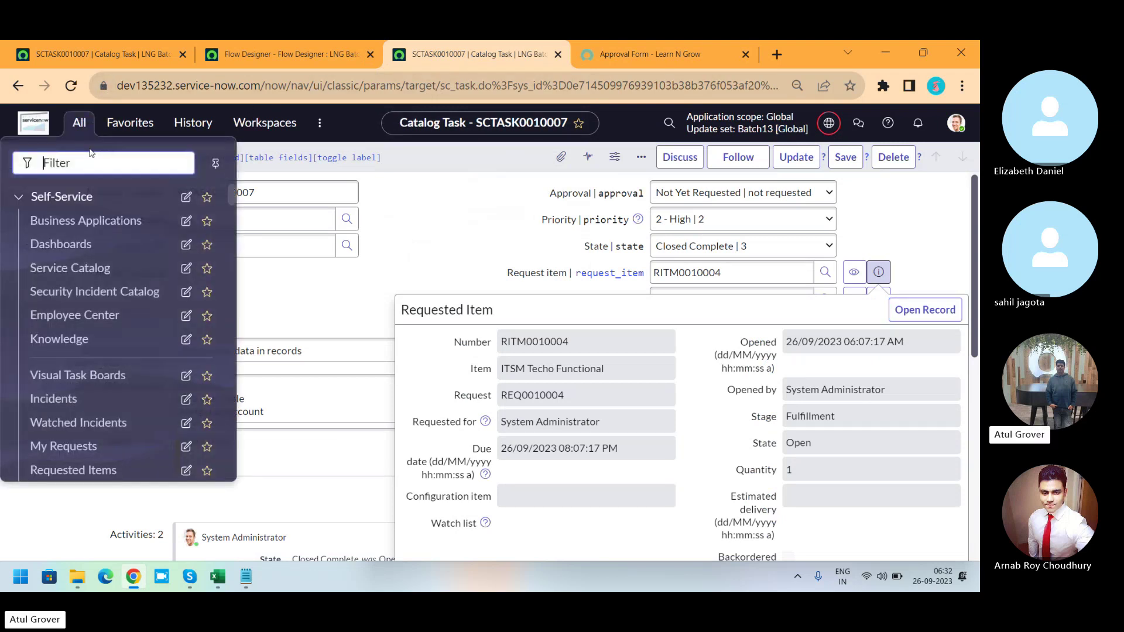
{"action": "left_click", "coordinate": [955, 124]}
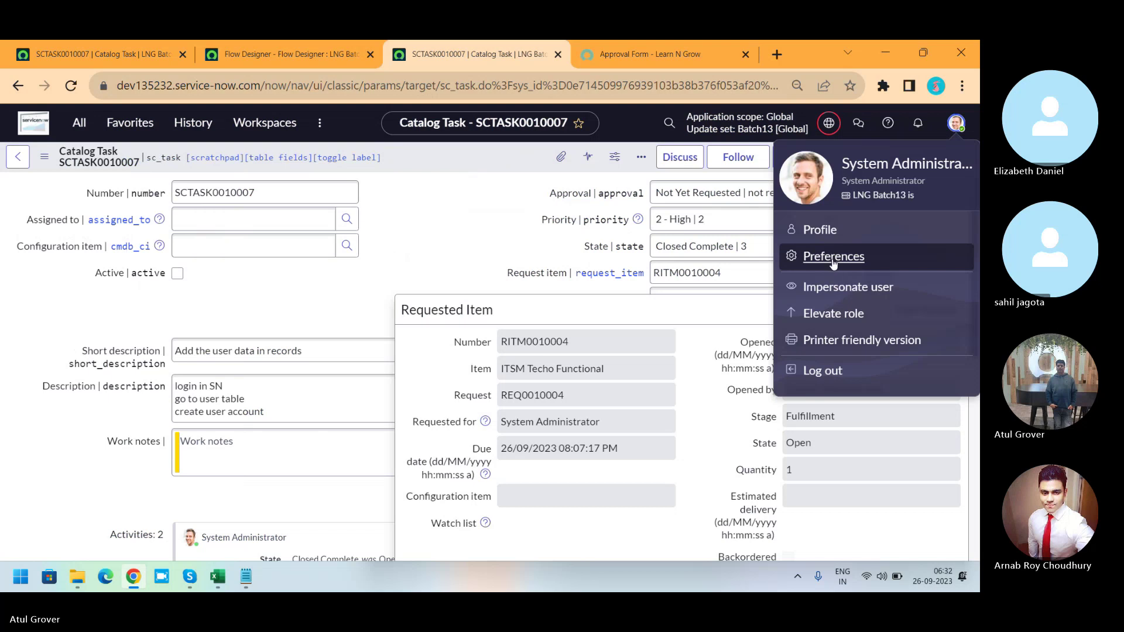
{"action": "left_click", "coordinate": [820, 230]}
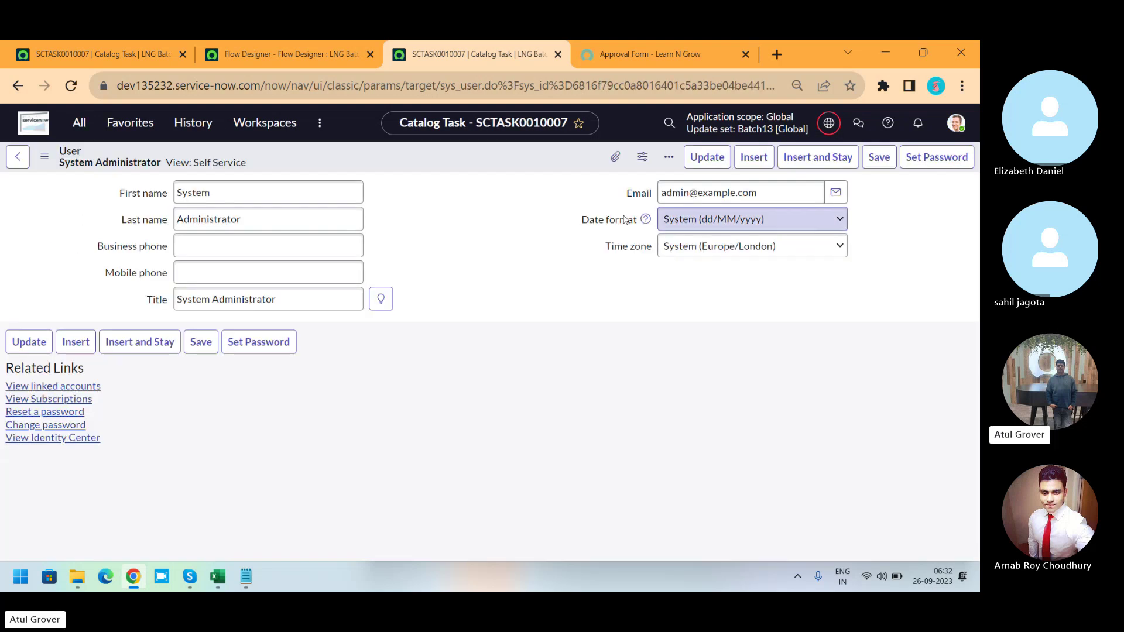
Switch the user form from Self Service to the Default view.
{"action": "left_click", "coordinate": [43, 159]}
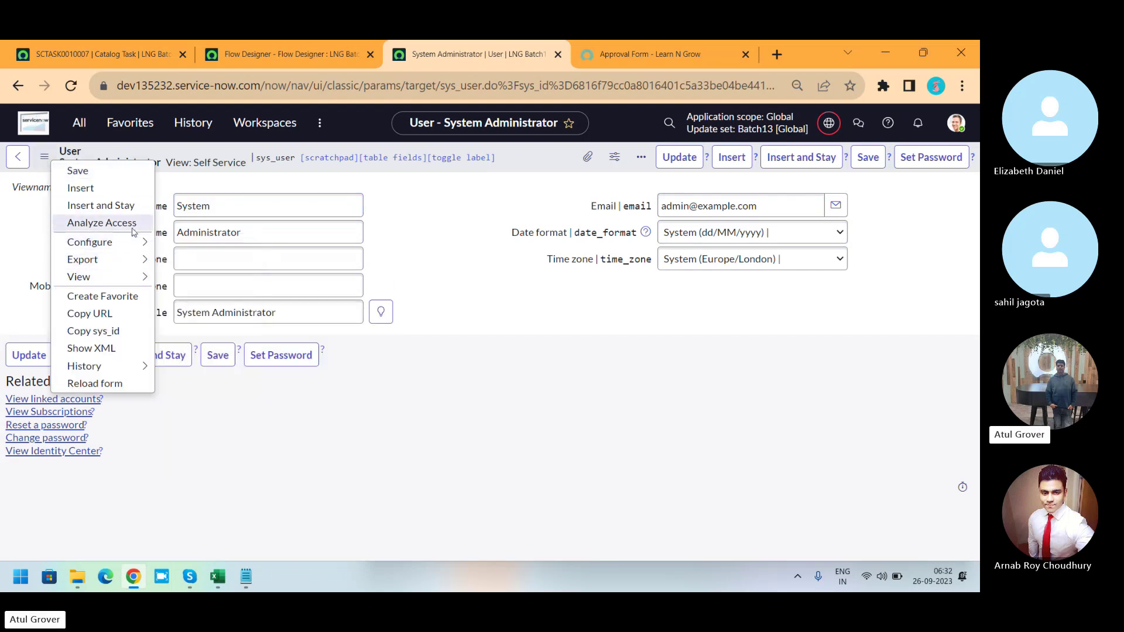
{"action": "mouse_move", "coordinate": [129, 240]}
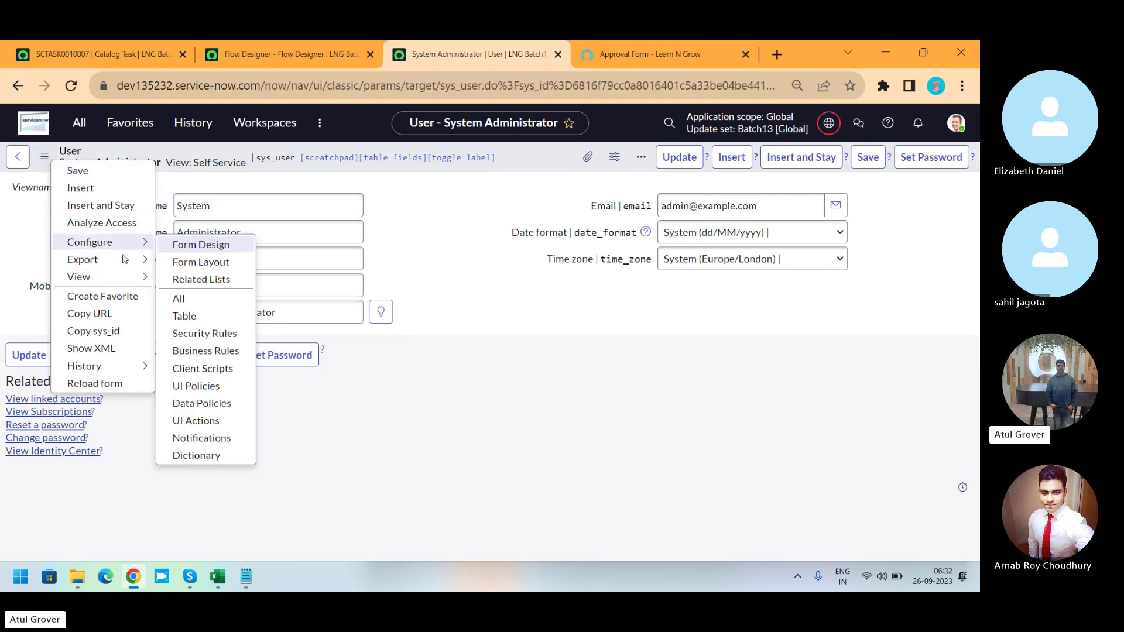
{"action": "mouse_move", "coordinate": [125, 279]}
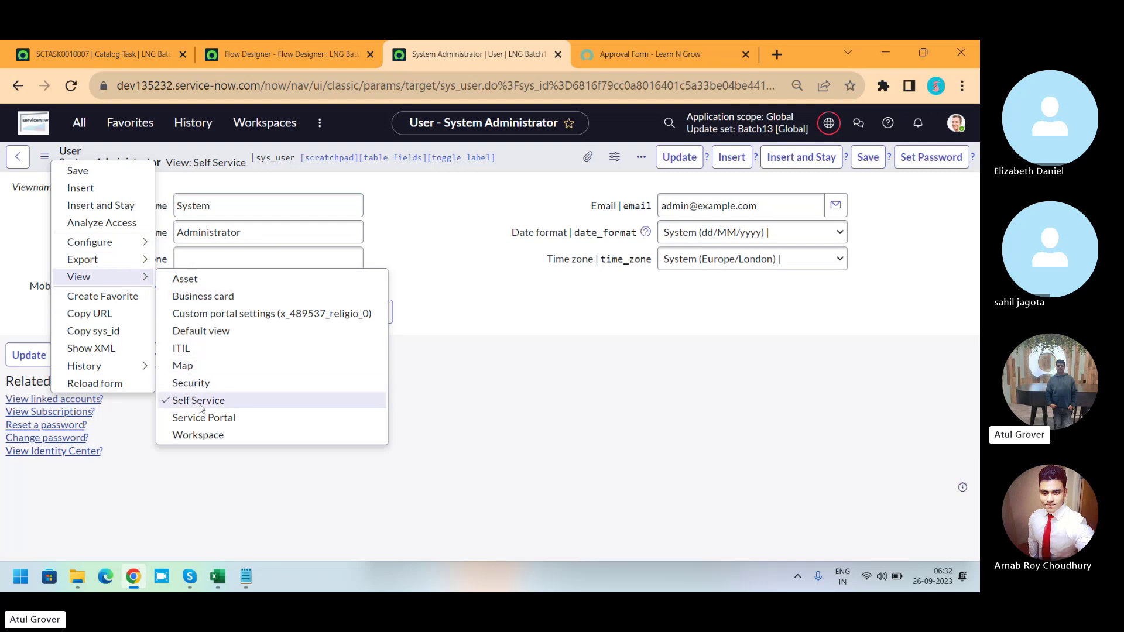
{"action": "left_click", "coordinate": [200, 337]}
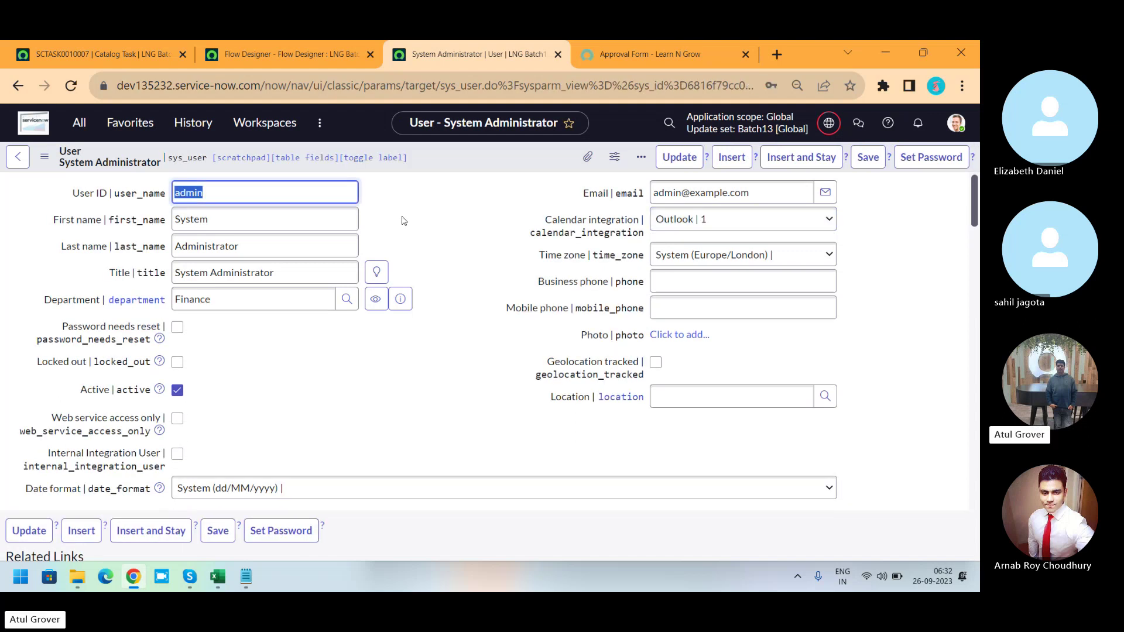
{"action": "right_click", "coordinate": [461, 154]}
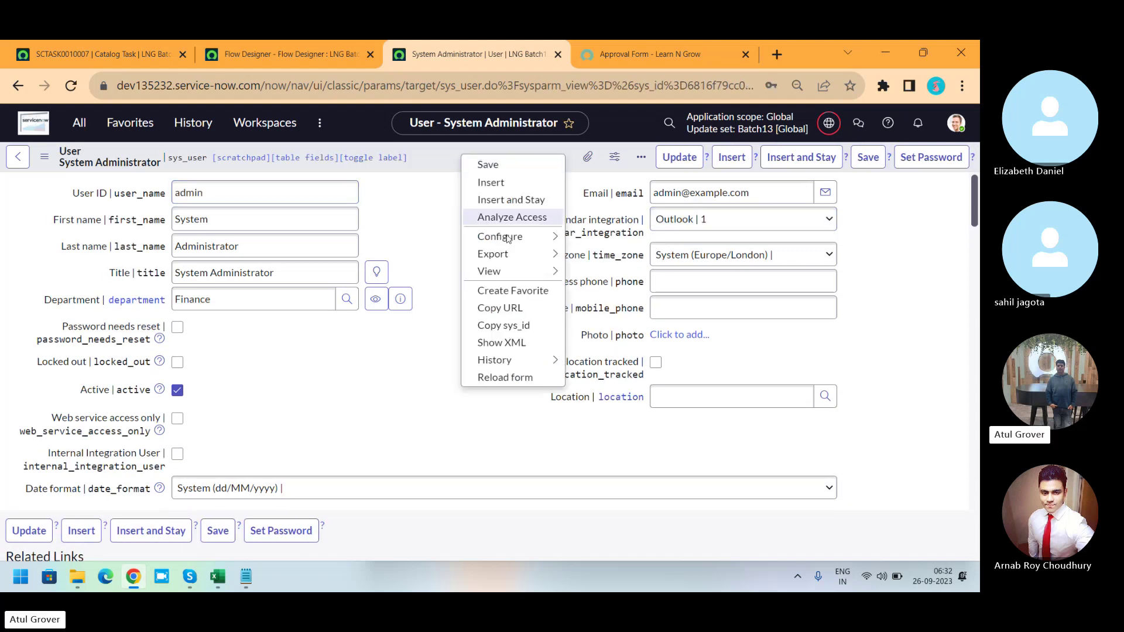
In Form Layout, filter for 'mana' and add the Manager field to Selected.
{"action": "mouse_move", "coordinate": [529, 237]}
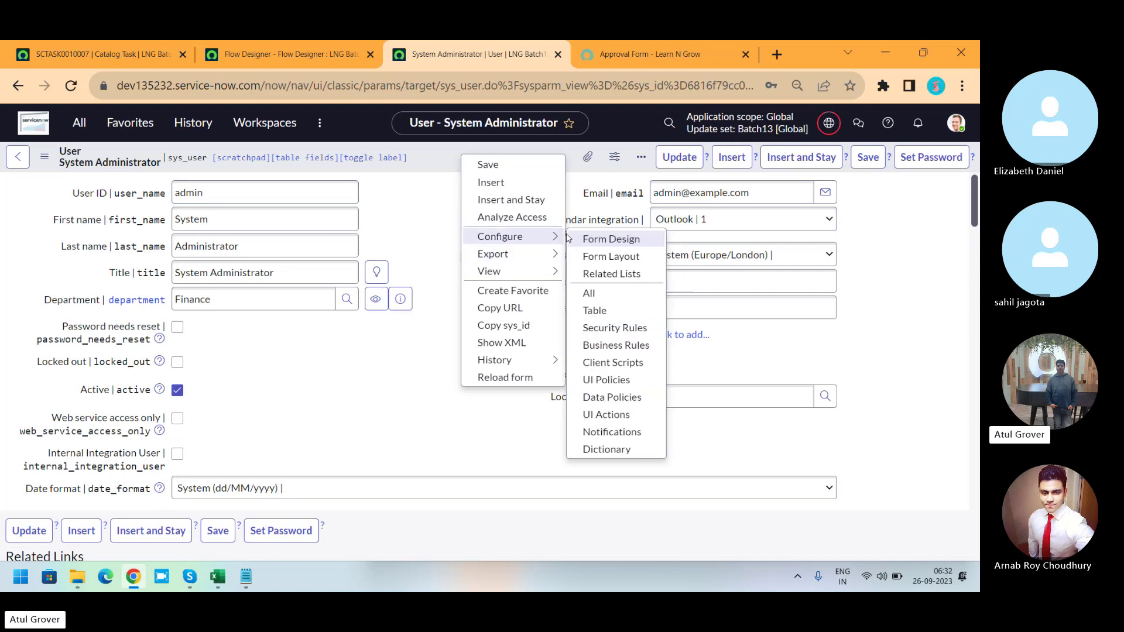
{"action": "left_click", "coordinate": [597, 258]}
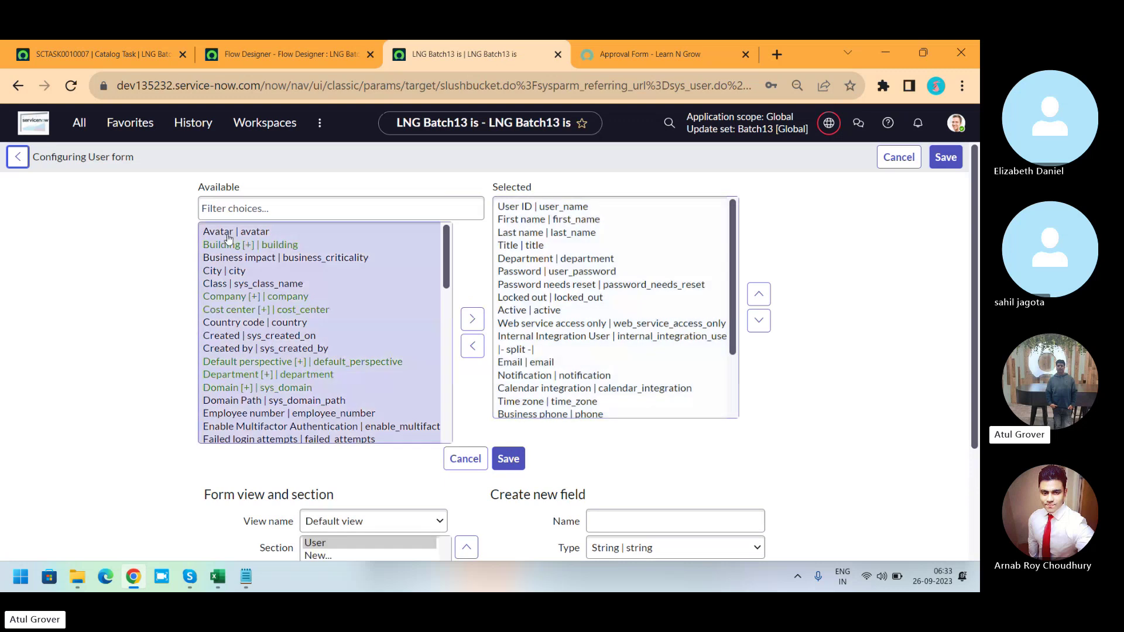
{"action": "left_click", "coordinate": [232, 210]}
{"action": "type", "text": "mana"}
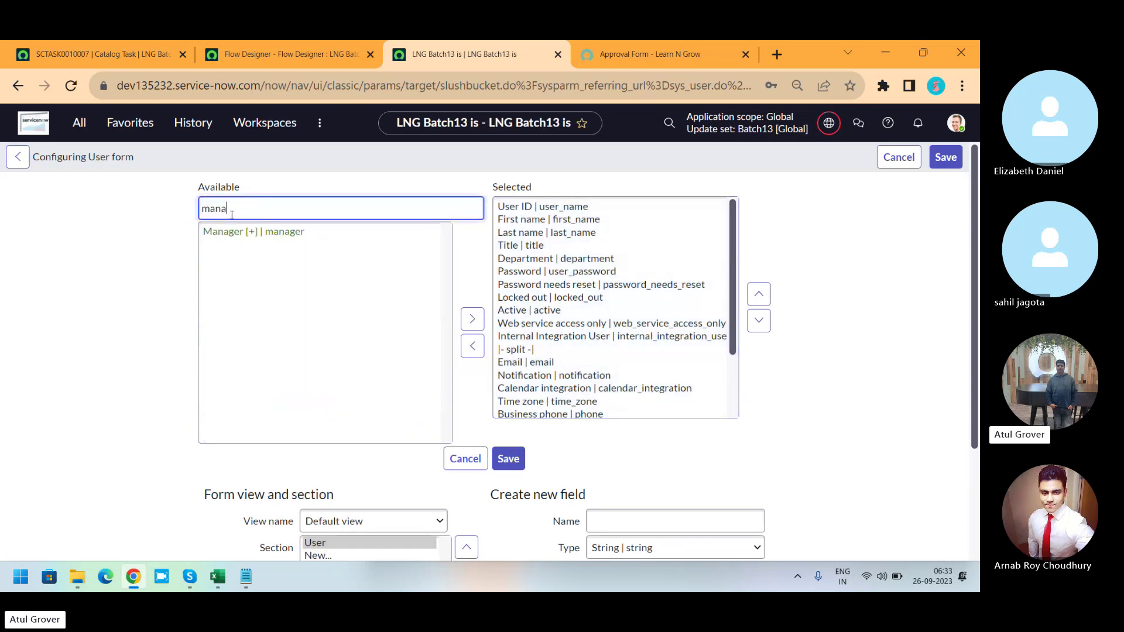
{"action": "left_click", "coordinate": [242, 233]}
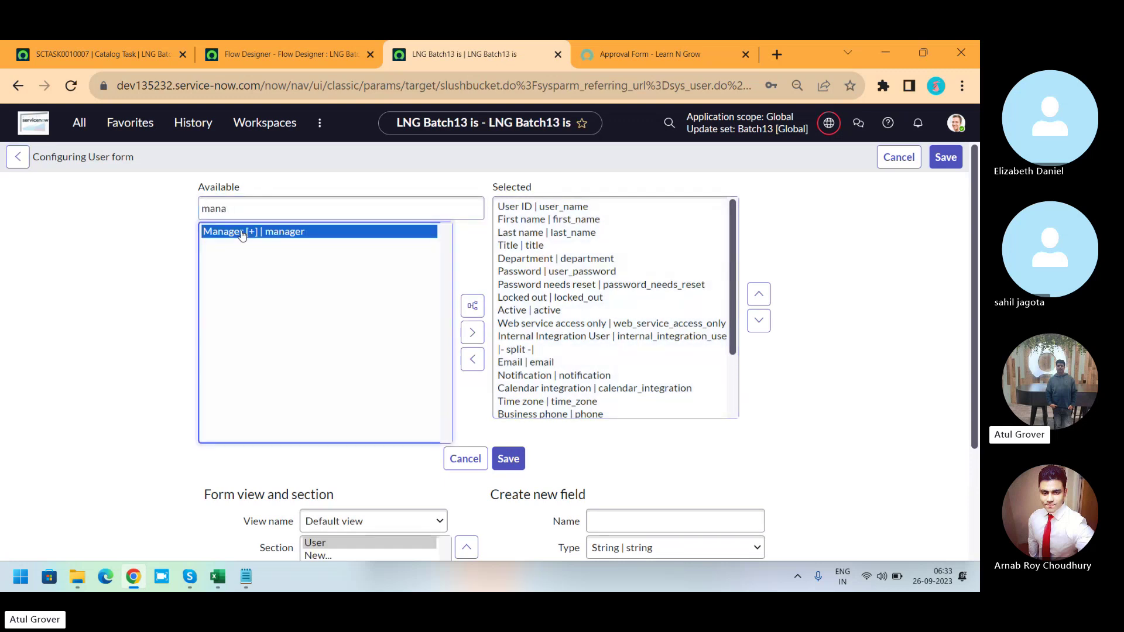
{"action": "left_click", "coordinate": [473, 335]}
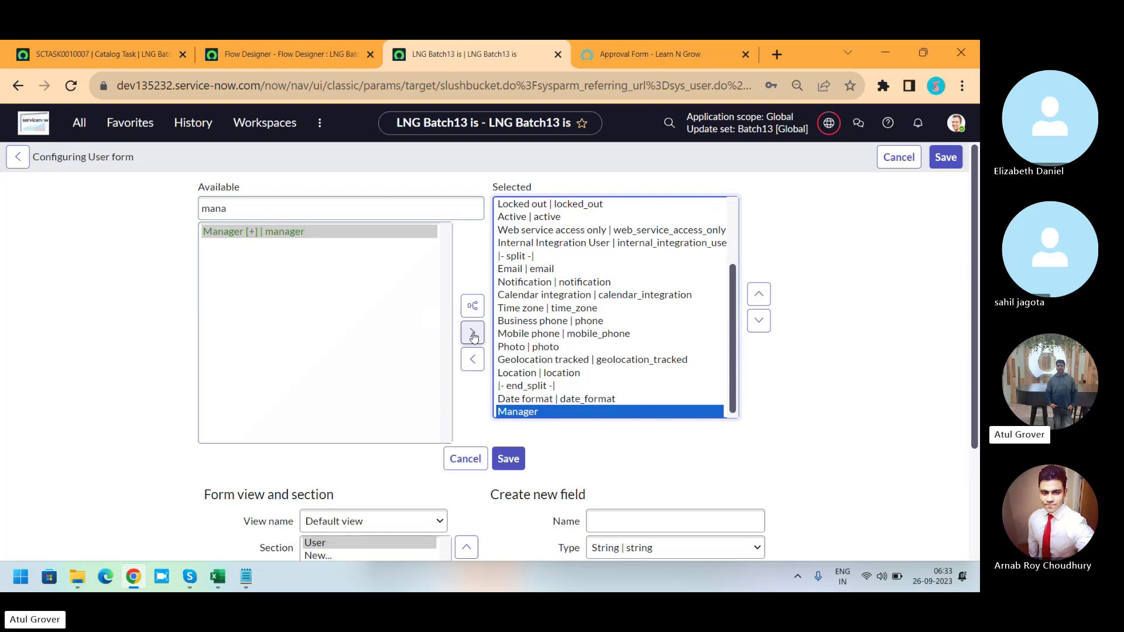
Move the Manager field up near the top of the selected fields.
{"action": "left_click", "coordinate": [765, 296]}
{"action": "left_click", "coordinate": [767, 297]}
{"action": "left_click", "coordinate": [767, 297]}
{"action": "left_click", "coordinate": [767, 296]}
{"action": "left_click", "coordinate": [766, 296]}
{"action": "left_click", "coordinate": [767, 296]}
{"action": "left_click", "coordinate": [767, 296]}
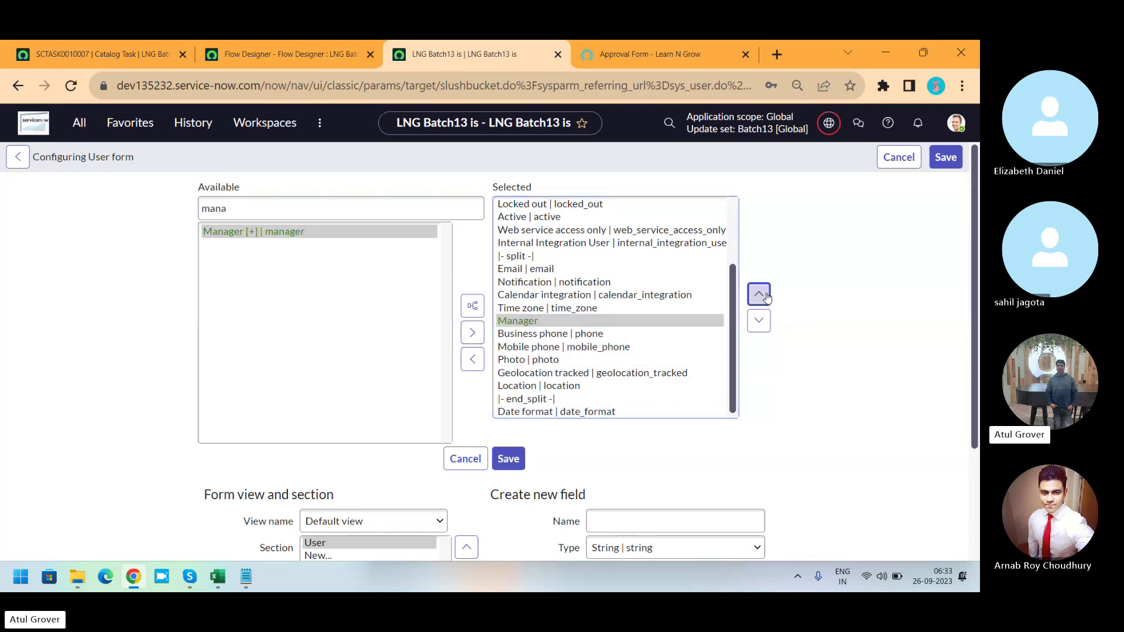
{"action": "left_click", "coordinate": [767, 297]}
{"action": "left_click", "coordinate": [767, 297]}
{"action": "left_click", "coordinate": [767, 297]}
{"action": "left_click", "coordinate": [767, 297]}
{"action": "left_click", "coordinate": [766, 297]}
{"action": "left_click", "coordinate": [767, 297]}
{"action": "left_click", "coordinate": [766, 296]}
{"action": "left_click", "coordinate": [766, 296]}
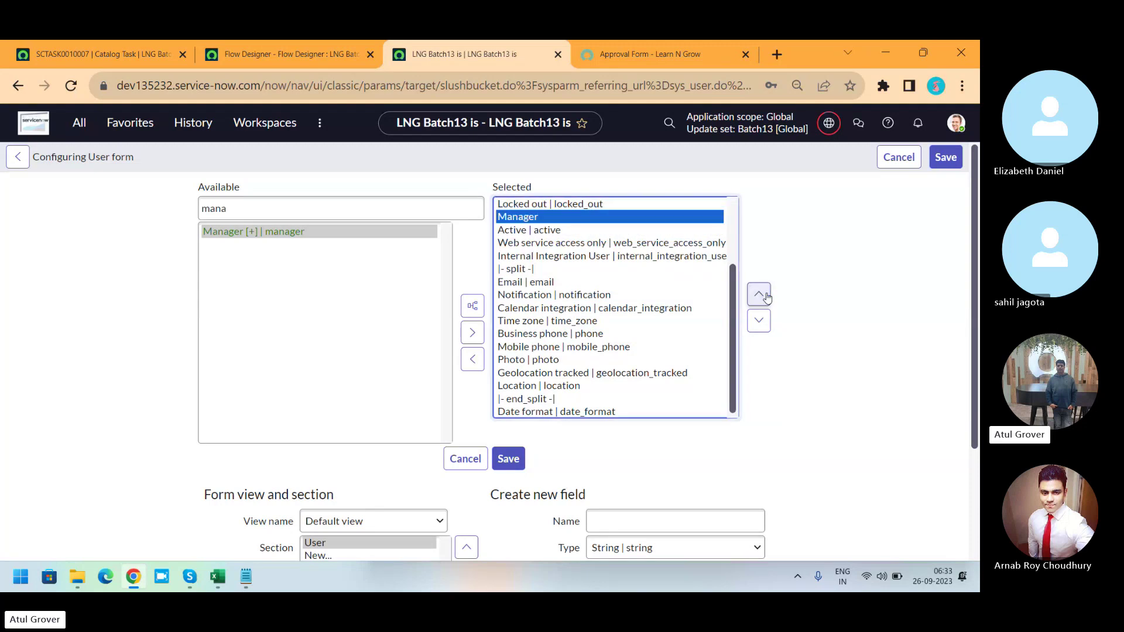
{"action": "left_click", "coordinate": [766, 296]}
{"action": "left_click_drag", "start_coordinate": [735, 308], "coordinate": [739, 239]}
{"action": "left_click", "coordinate": [760, 295]}
{"action": "left_click", "coordinate": [759, 295]}
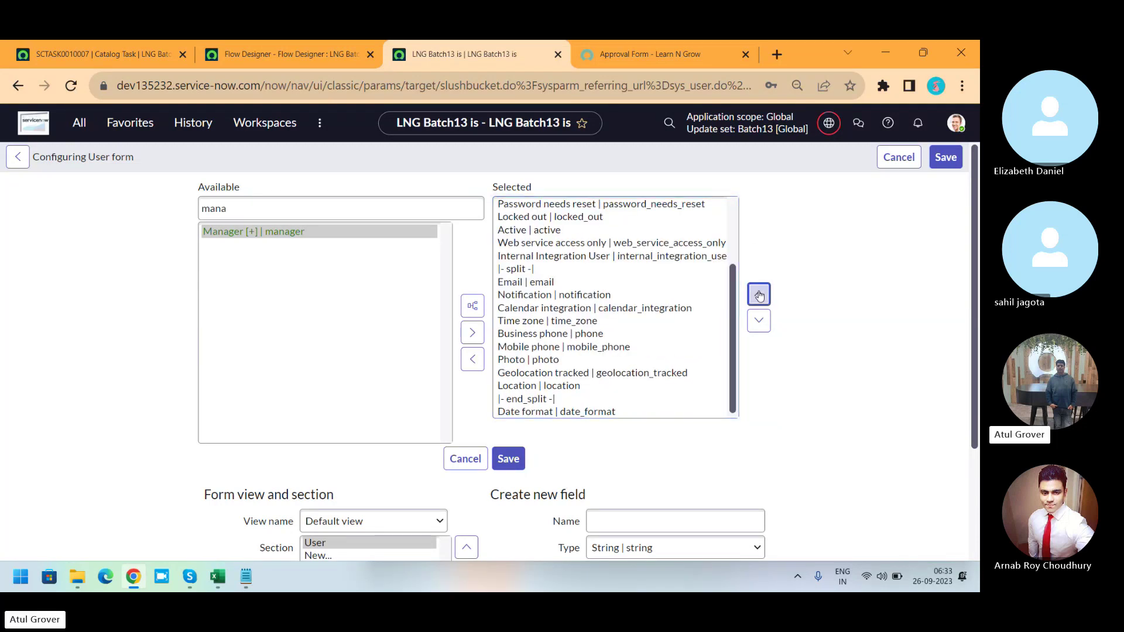
{"action": "left_click", "coordinate": [759, 295]}
Save the layout, assign the suggested colleague as Manager, save the user, and return to LNG Batch13.
{"action": "left_click", "coordinate": [949, 158]}
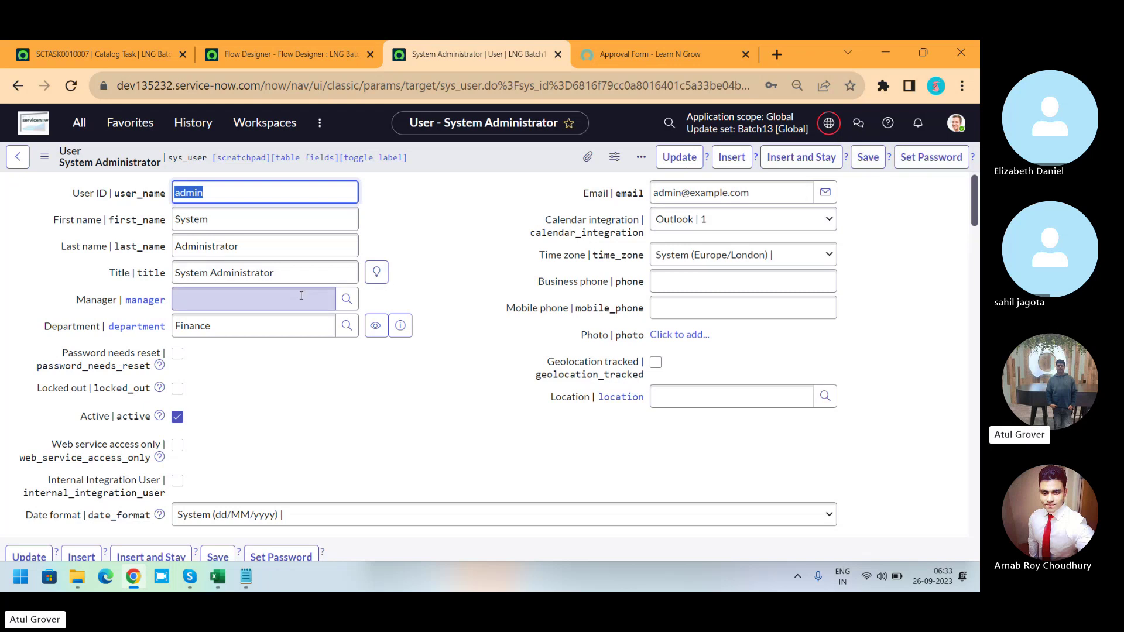
{"action": "left_click", "coordinate": [303, 295]}
{"action": "type", "text": "arn"}
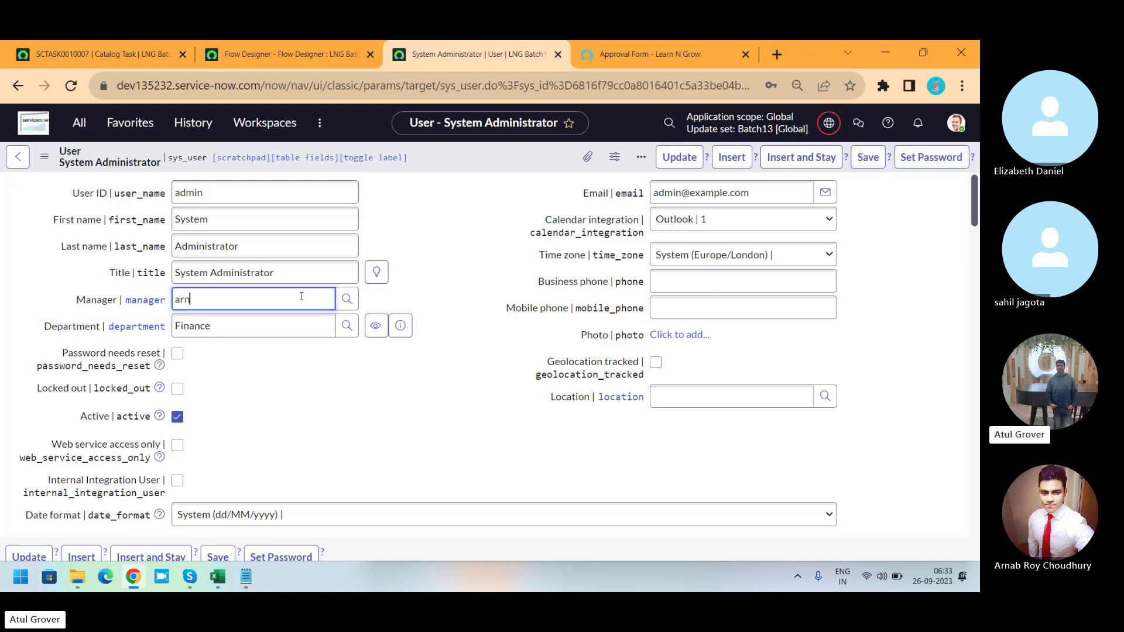
{"action": "left_click", "coordinate": [242, 359]}
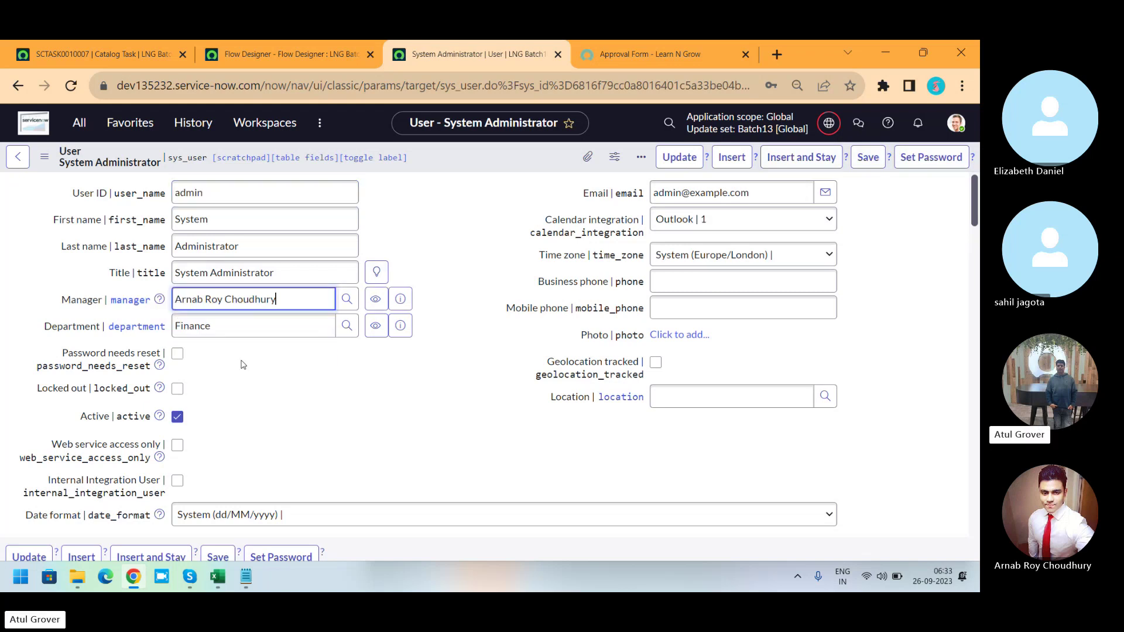
{"action": "left_click", "coordinate": [868, 157]}
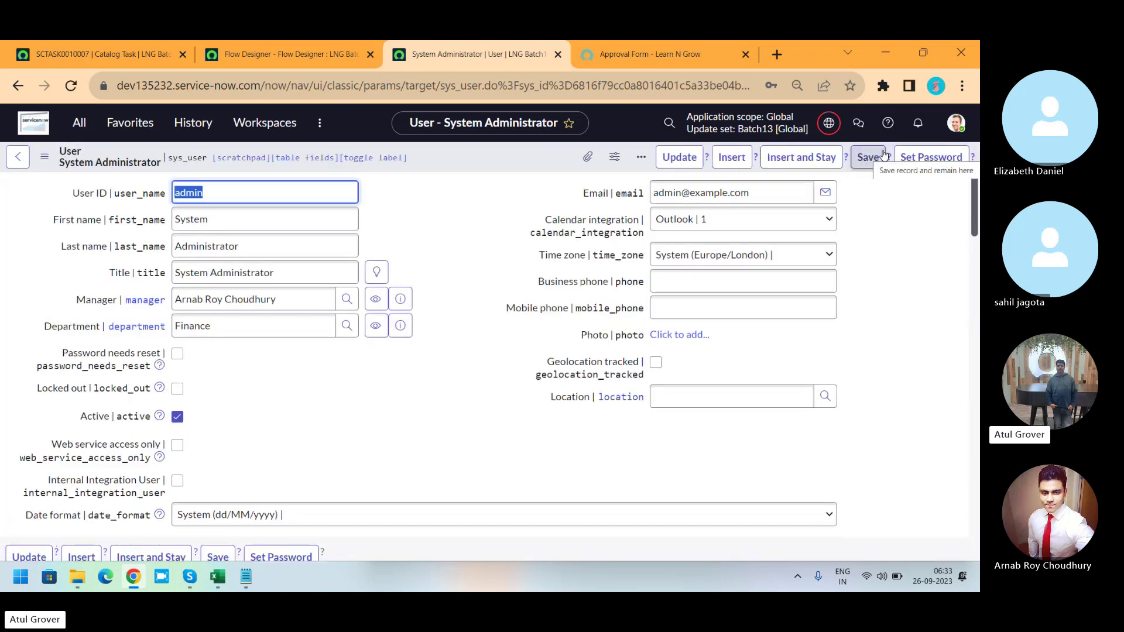
{"action": "left_click", "coordinate": [298, 55]}
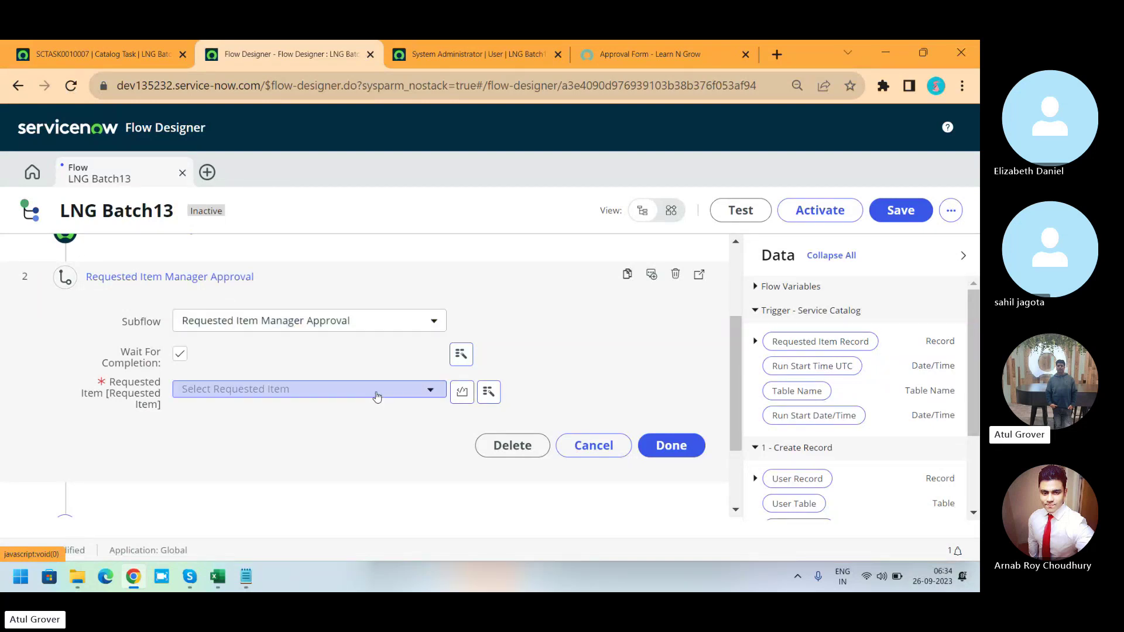
Drag the trigger's Requested Item Record pill into step 2's Requested Item input.
{"action": "left_click", "coordinate": [376, 395]}
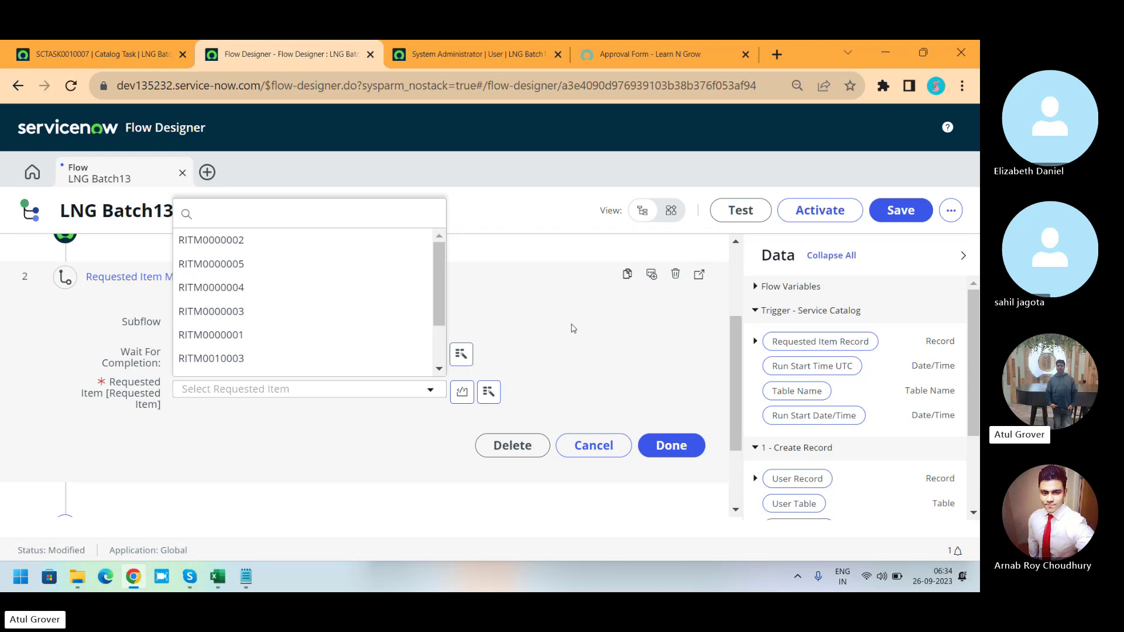
{"action": "left_click", "coordinate": [828, 346]}
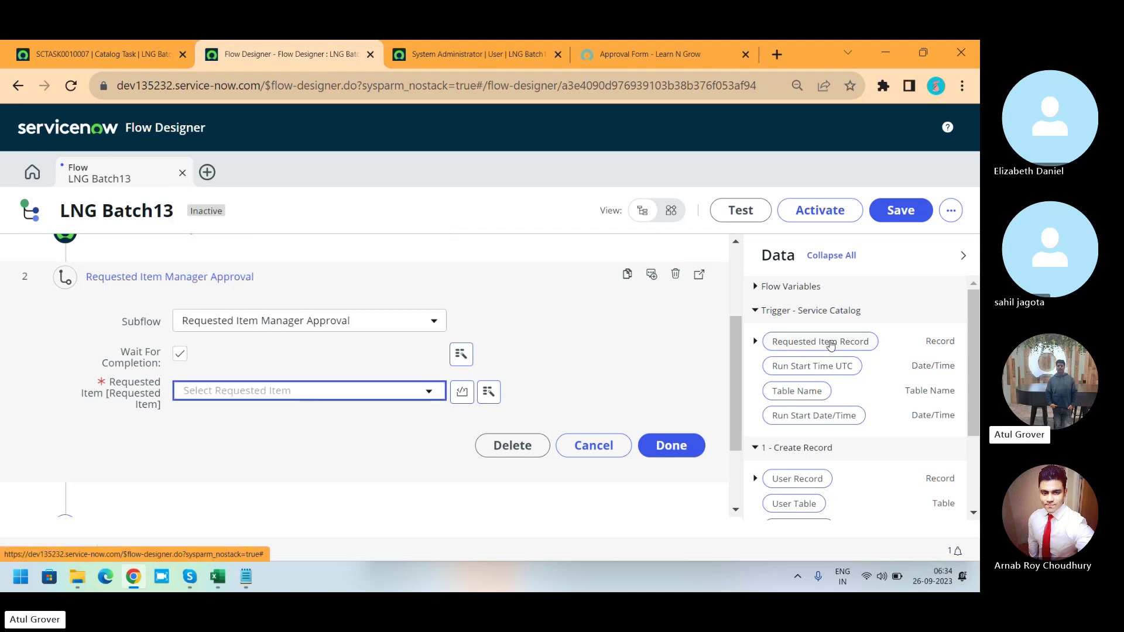
{"action": "left_click_drag", "start_coordinate": [818, 344], "coordinate": [334, 398]}
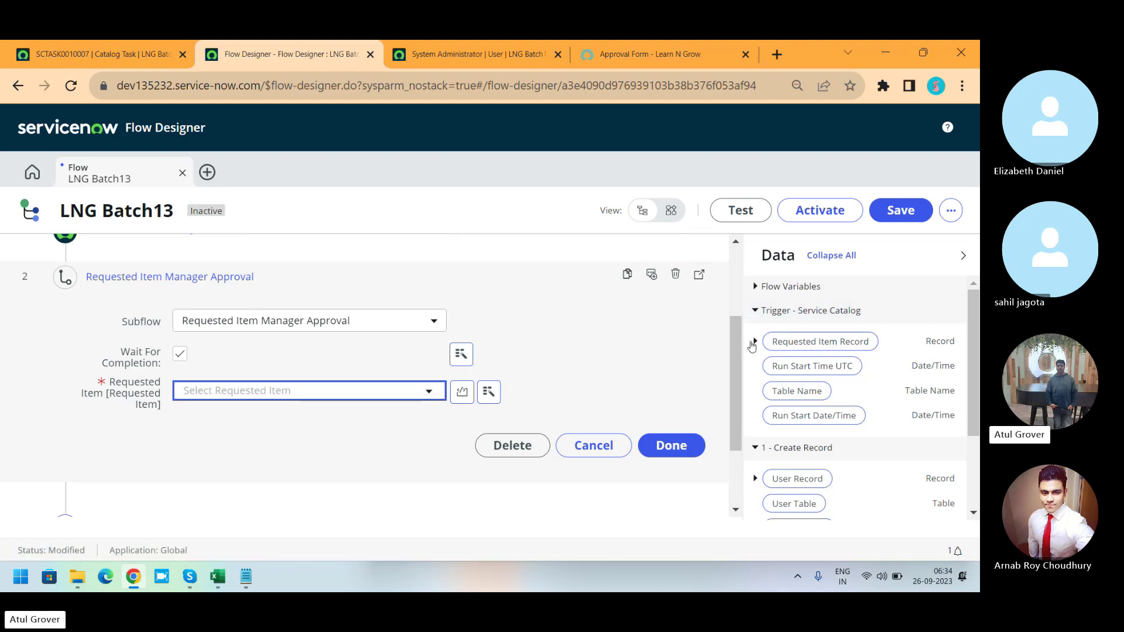
{"action": "left_click", "coordinate": [755, 342]}
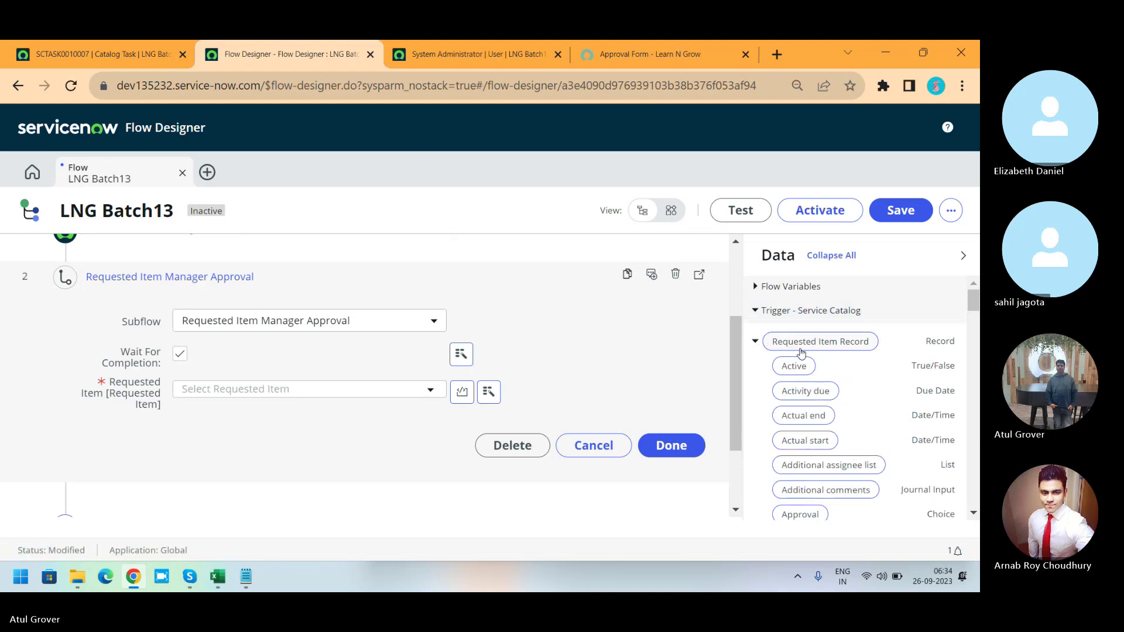
{"action": "left_click_drag", "start_coordinate": [826, 346], "coordinate": [315, 398]}
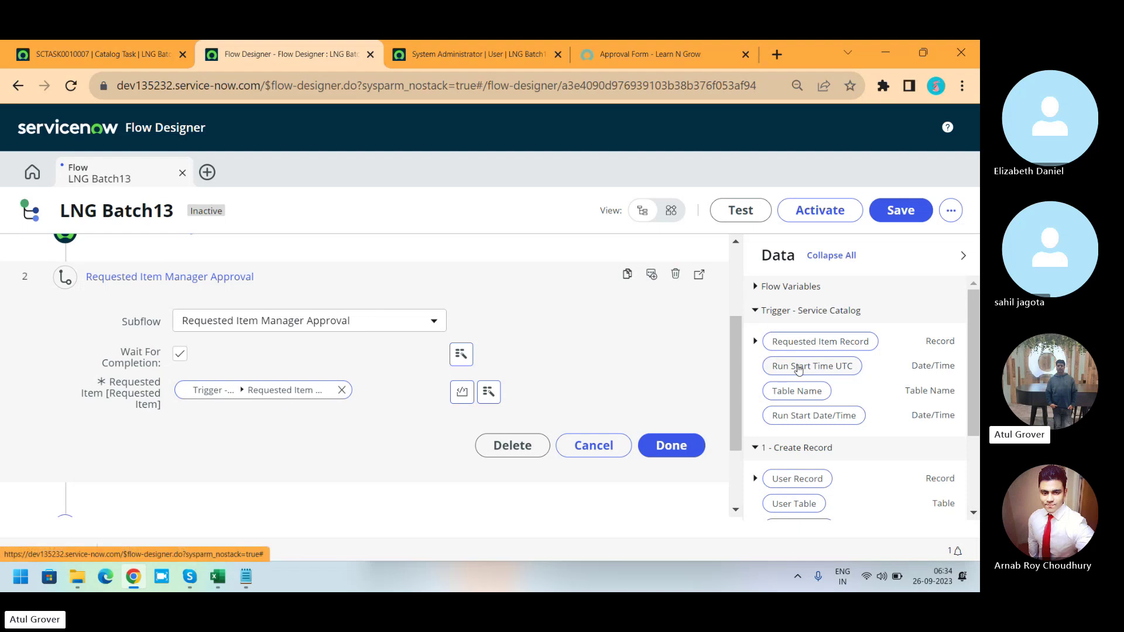
{"action": "left_click_drag", "start_coordinate": [734, 371], "coordinate": [747, 248]}
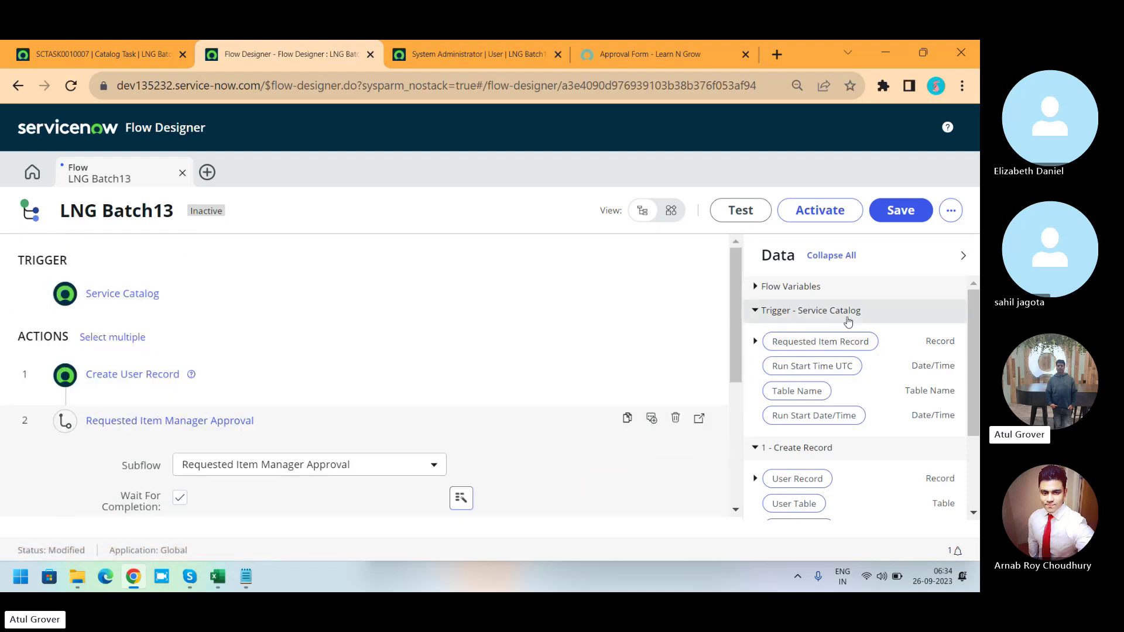
{"action": "left_click_drag", "start_coordinate": [734, 267], "coordinate": [733, 383]}
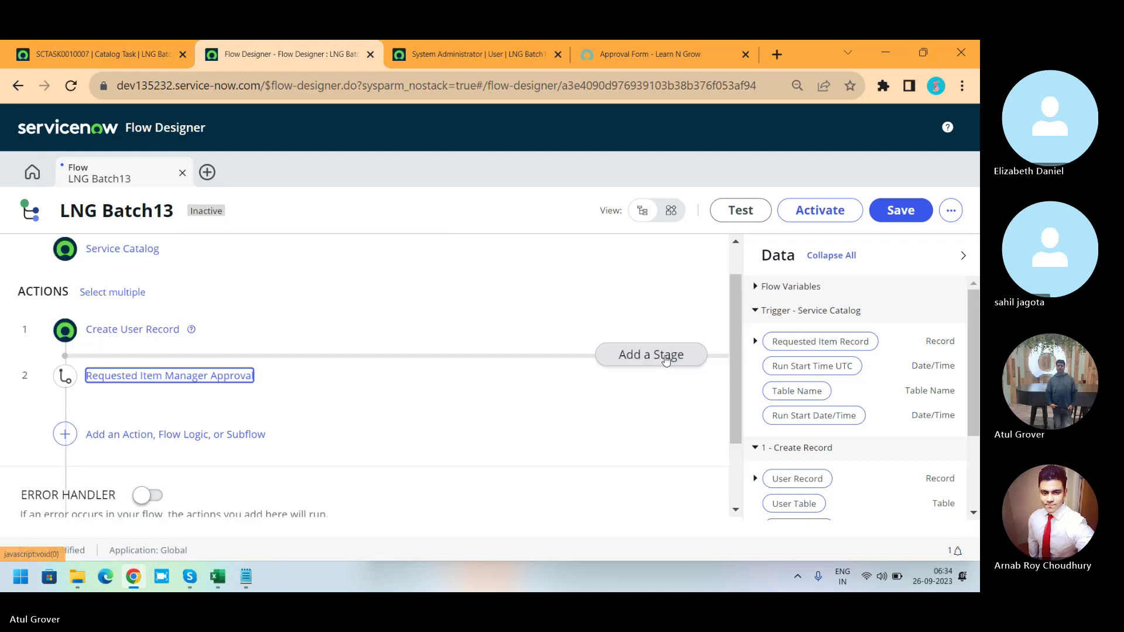
Close the approval subflow step and switch to the Skype training call.
{"action": "left_click", "coordinate": [665, 360]}
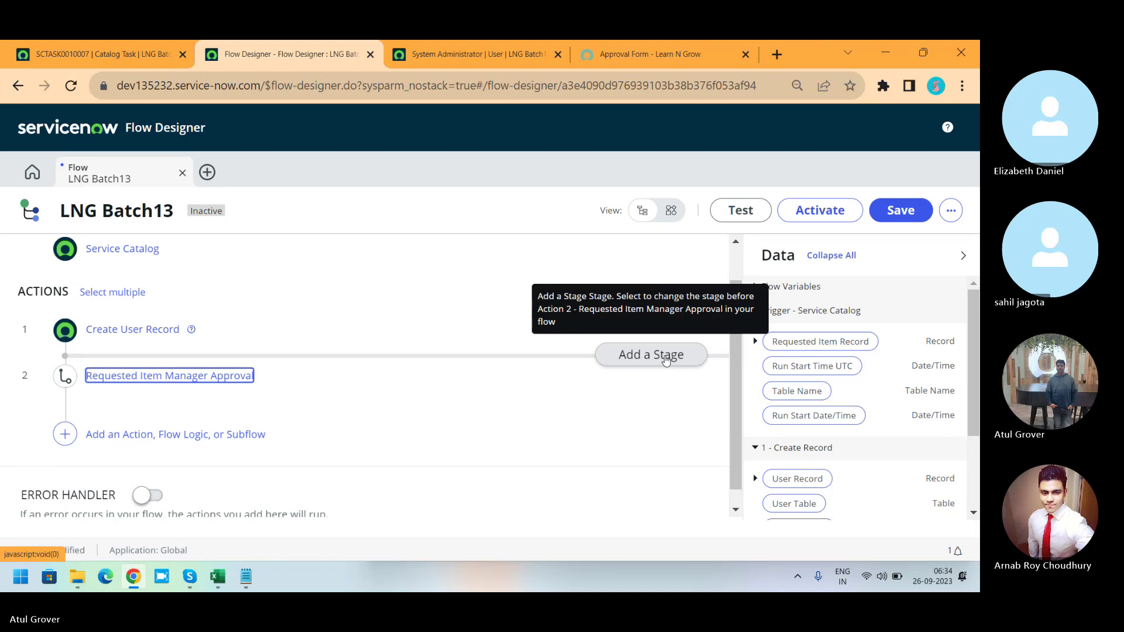
{"action": "key", "text": "alt+Tab"}
{"action": "key", "text": "alt+Tab"}
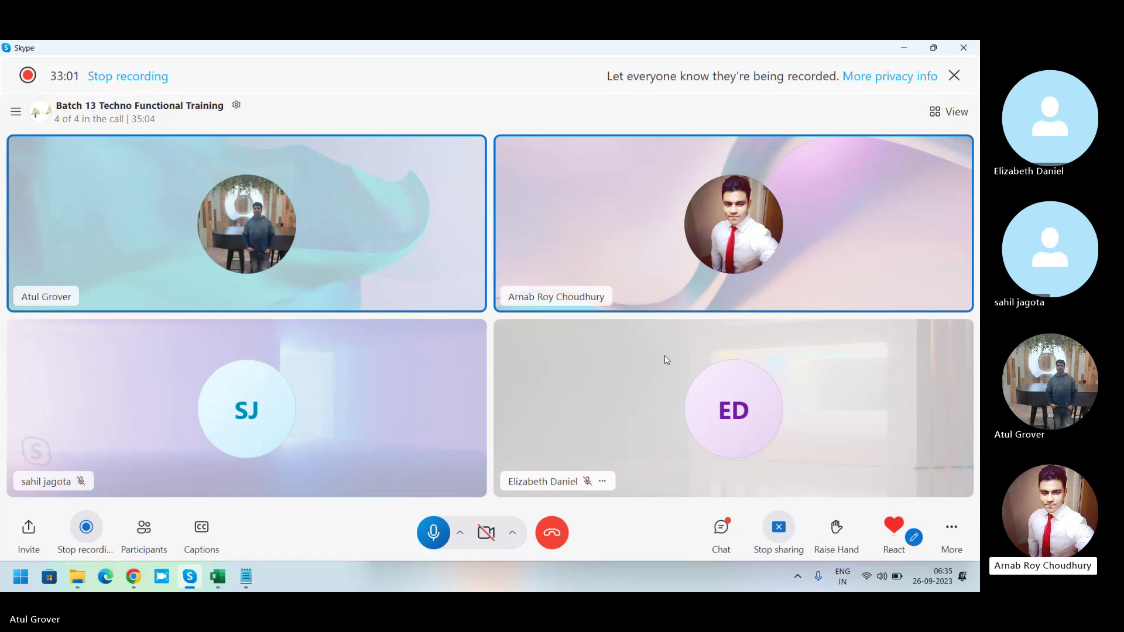
Switch back to the Chrome window showing the LNG Batch13 flow.
{"action": "key", "text": "alt+Tab"}
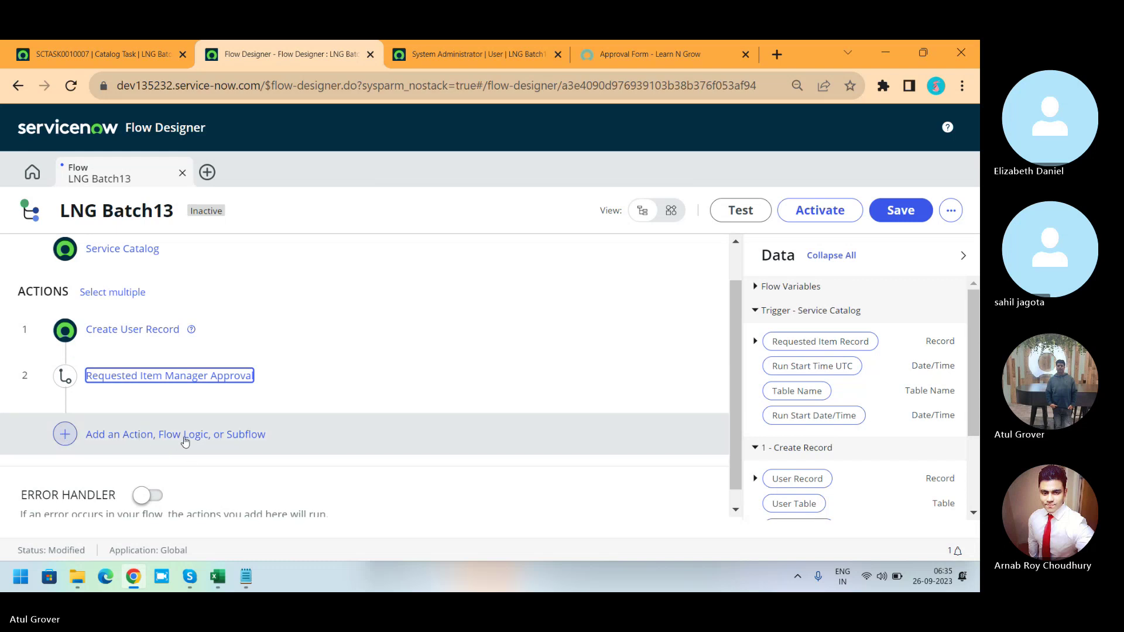
Add a Flow Logic If step after the approval, labelled 'Approved'.
{"action": "left_click", "coordinate": [185, 441]}
{"action": "left_click", "coordinate": [230, 439]}
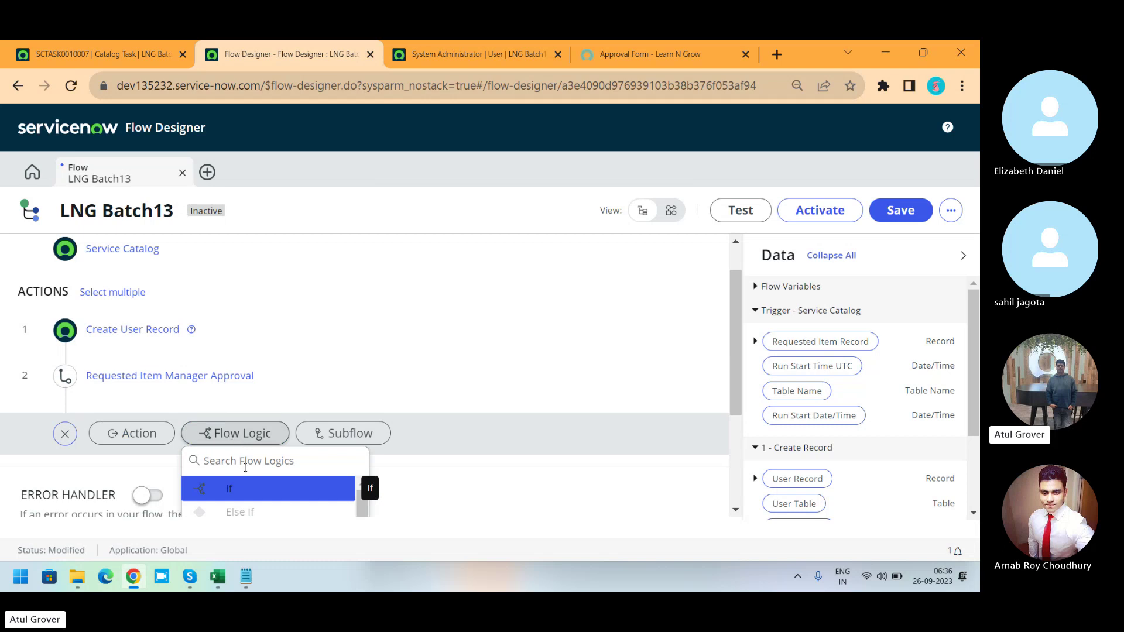
{"action": "left_click", "coordinate": [233, 491]}
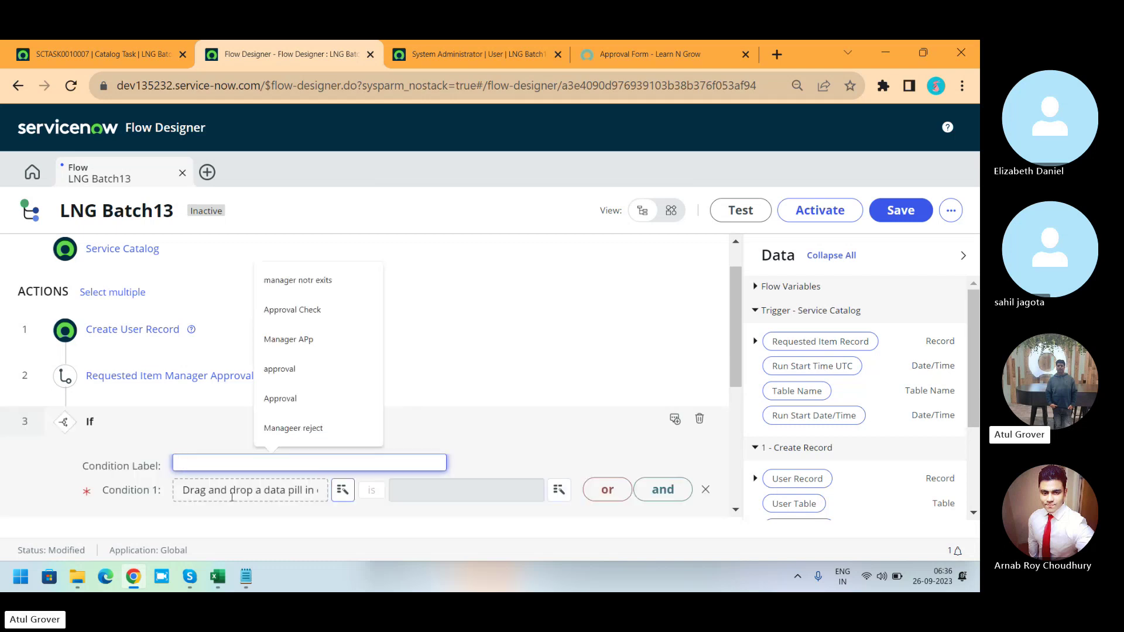
{"action": "type", "text": "Approved"}
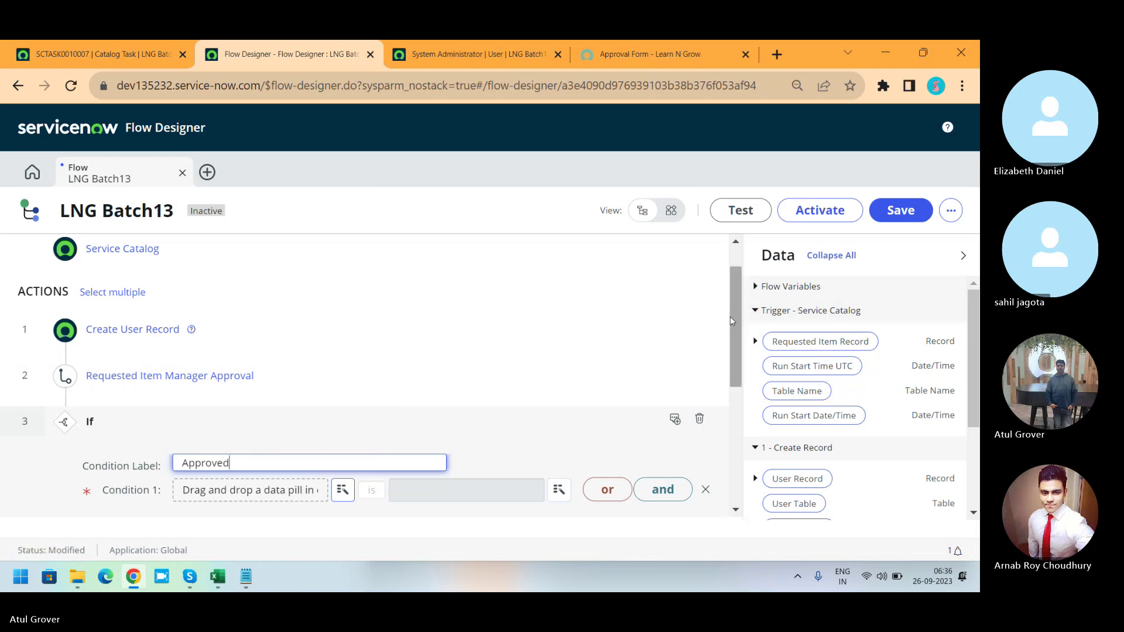
Set condition 1 to compare the approval step's Rejected output with True.
{"action": "left_click_drag", "start_coordinate": [729, 318], "coordinate": [730, 377]}
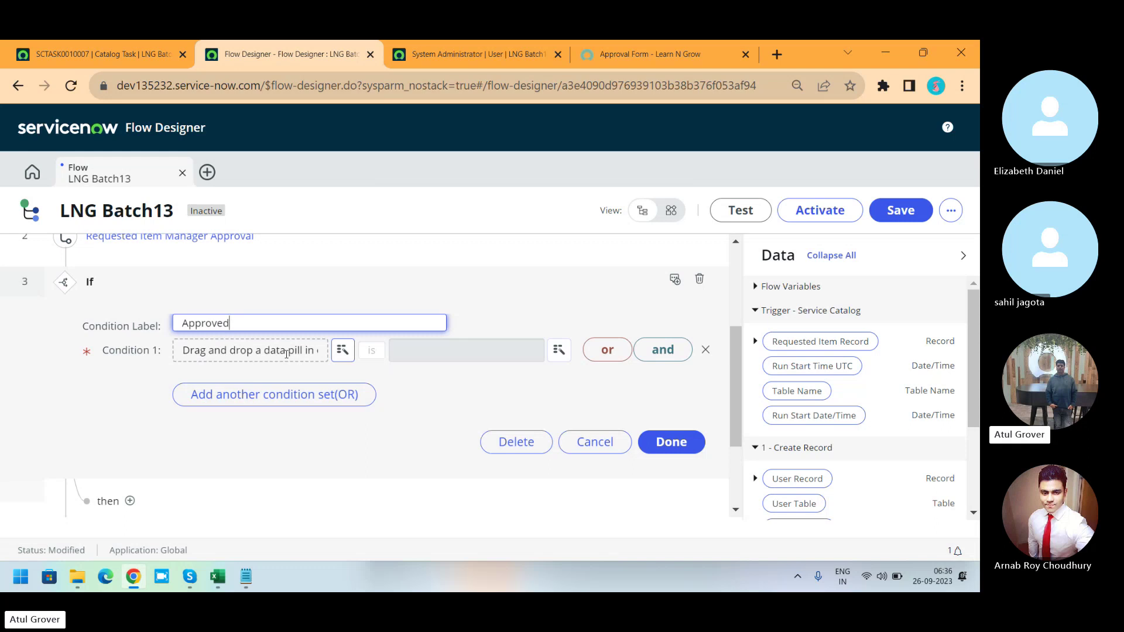
{"action": "left_click", "coordinate": [755, 293]}
{"action": "left_click", "coordinate": [755, 288]}
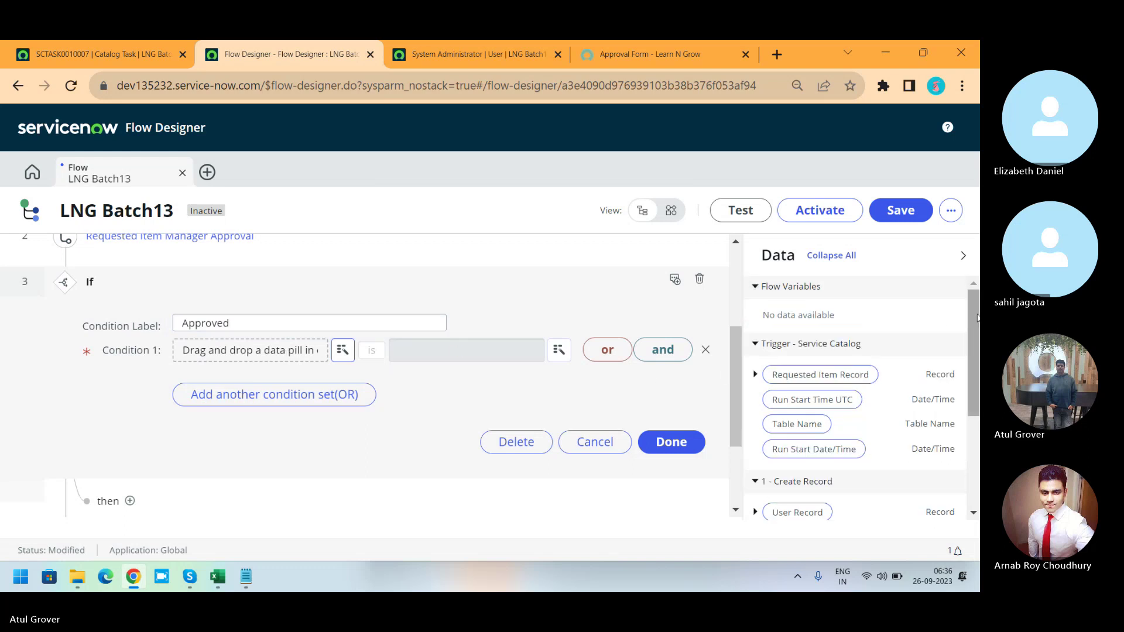
{"action": "left_click_drag", "start_coordinate": [976, 312], "coordinate": [974, 409]}
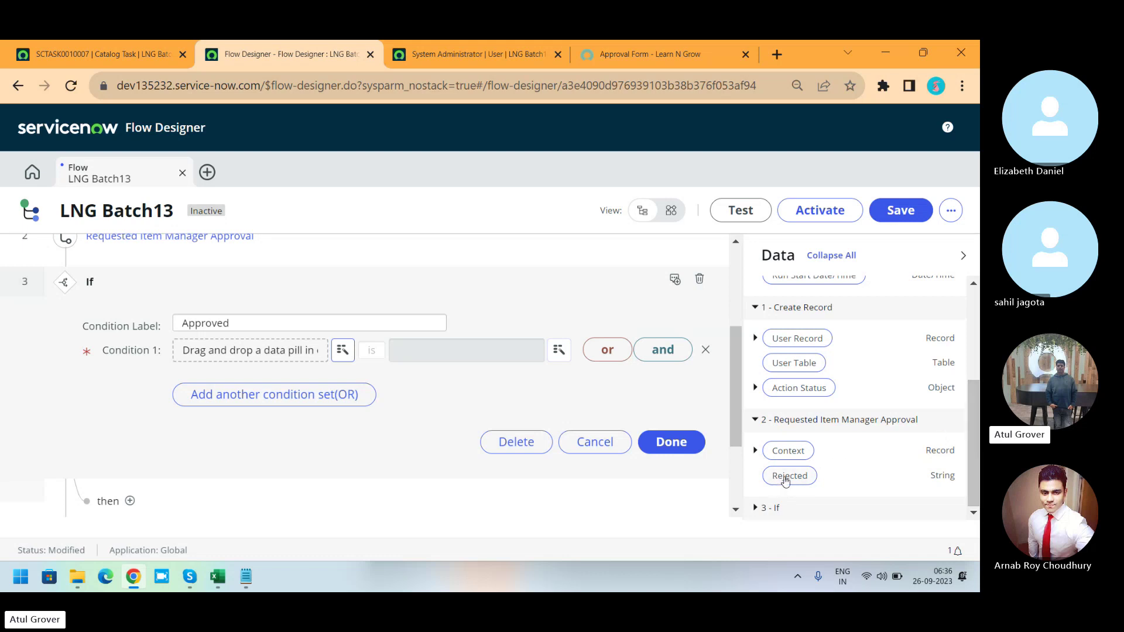
{"action": "left_click_drag", "start_coordinate": [784, 481], "coordinate": [252, 353]}
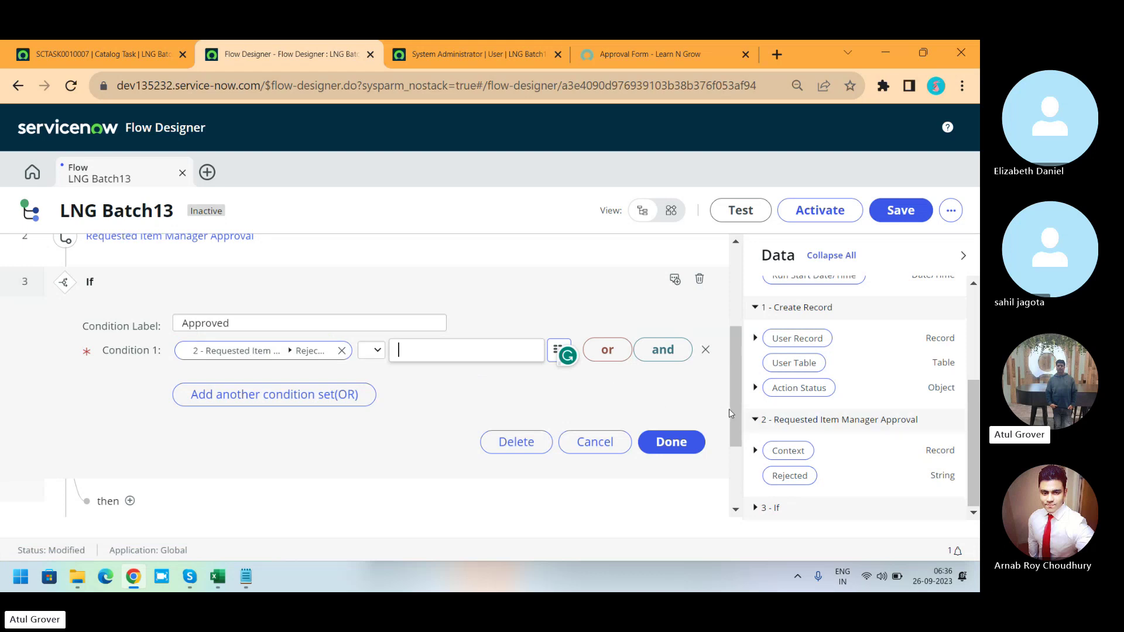
{"action": "left_click_drag", "start_coordinate": [729, 410], "coordinate": [735, 377]}
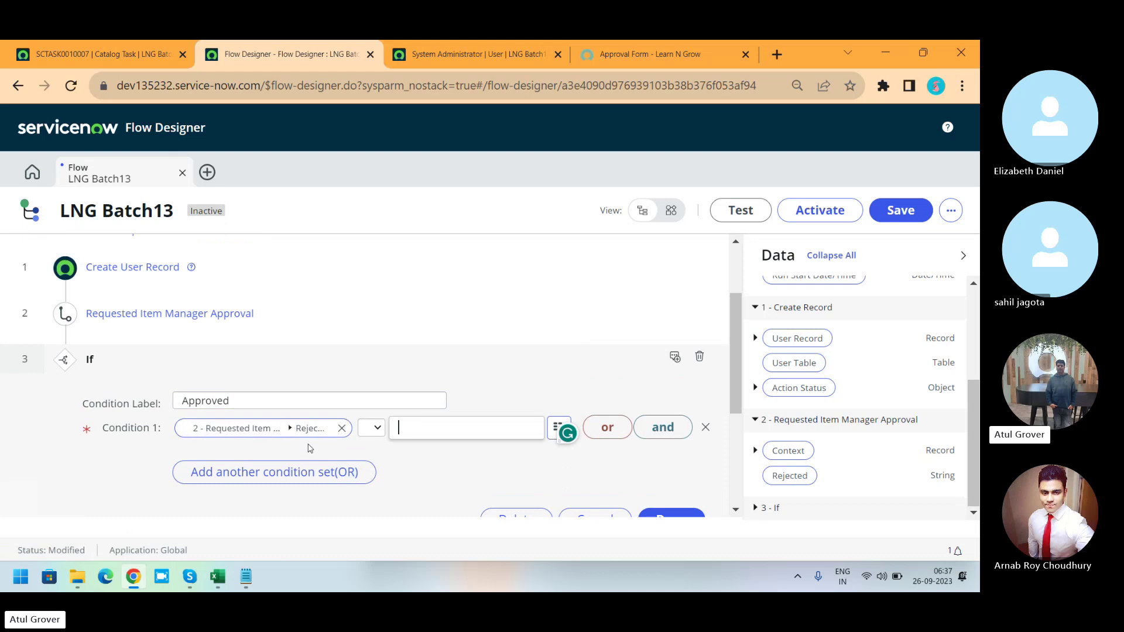
{"action": "left_click", "coordinate": [377, 432]}
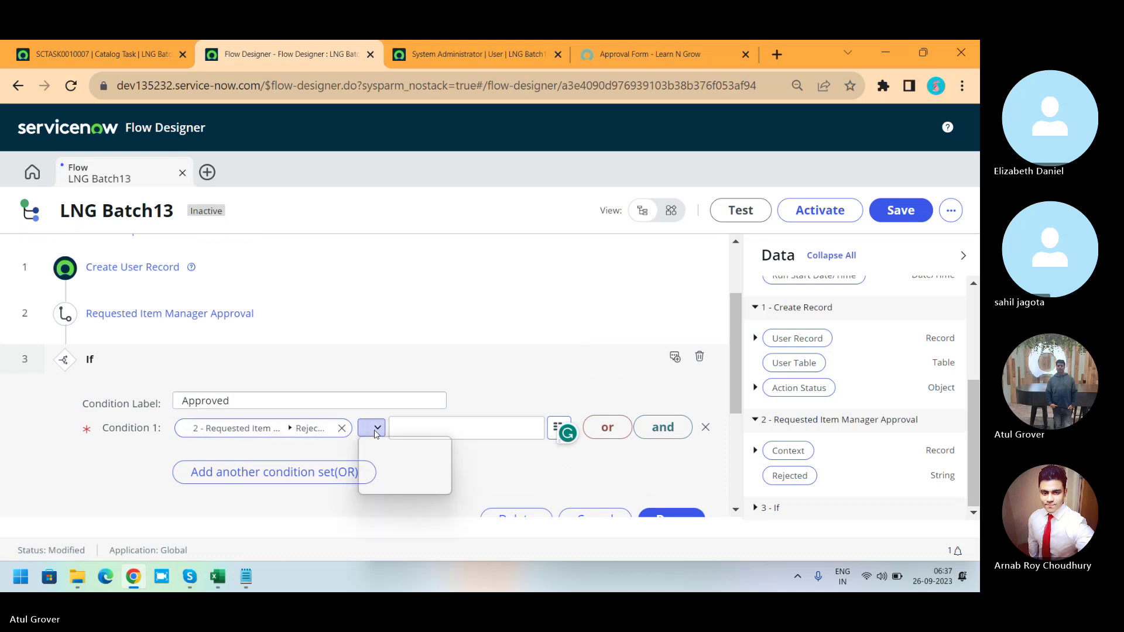
{"action": "left_click", "coordinate": [376, 453]}
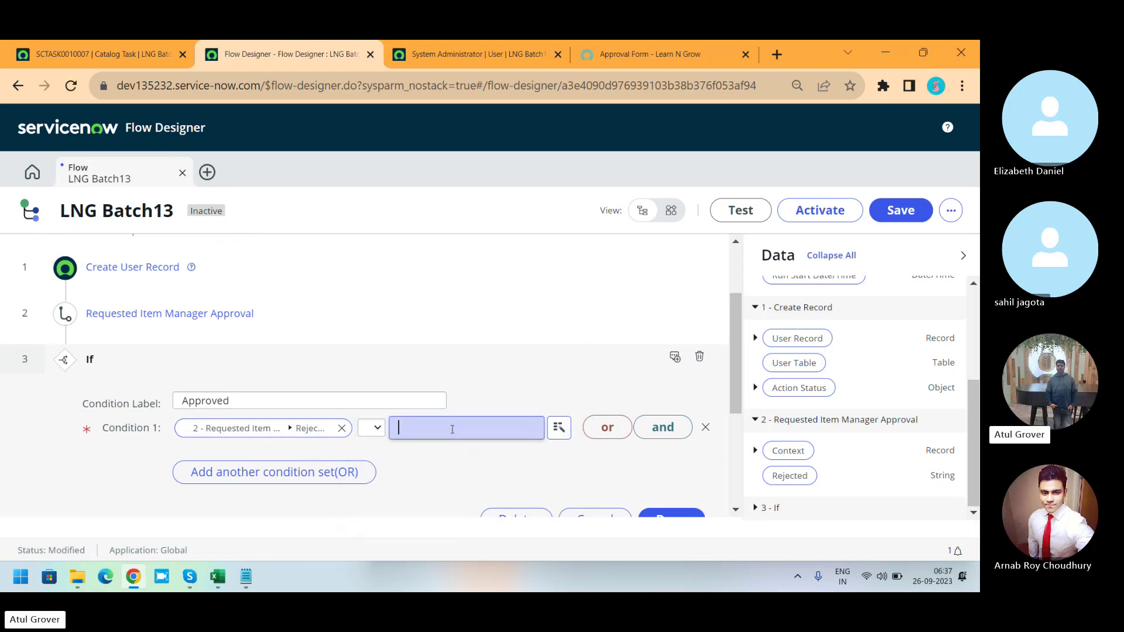
{"action": "type", "text": "F"}
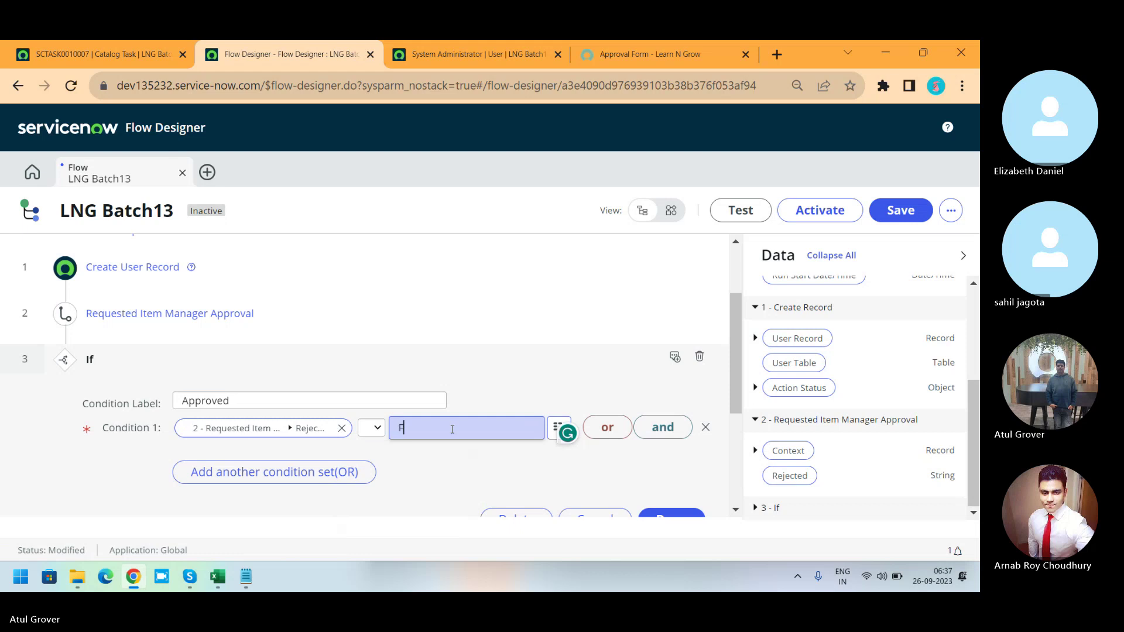
{"action": "key", "text": "BackSpace"}
{"action": "type", "text": "True"}
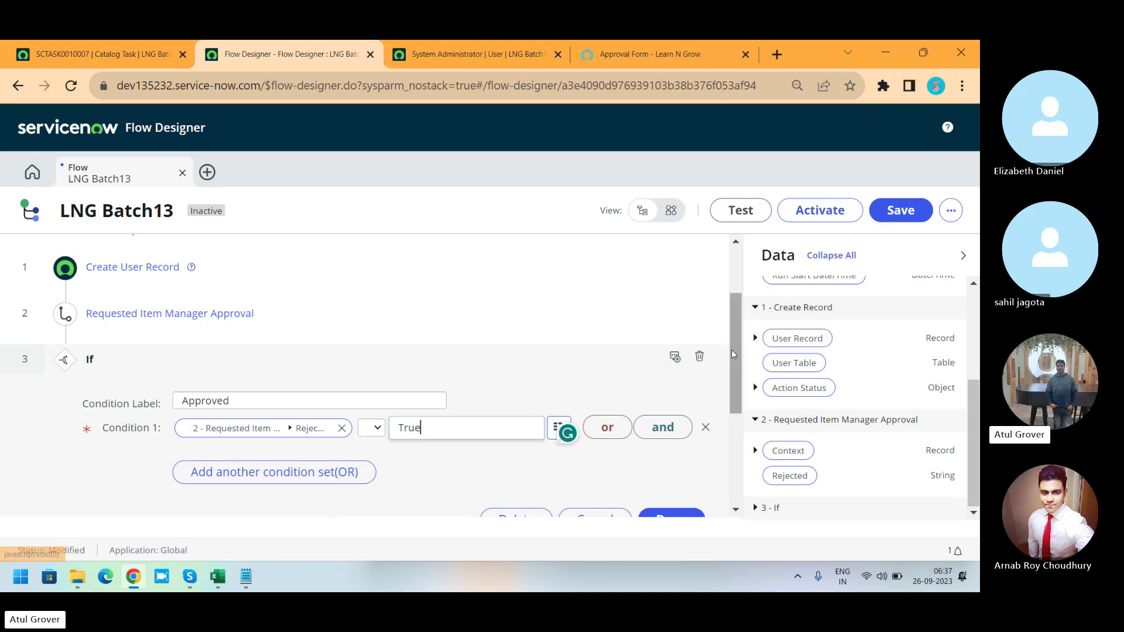
{"action": "left_click_drag", "start_coordinate": [734, 357], "coordinate": [734, 402]}
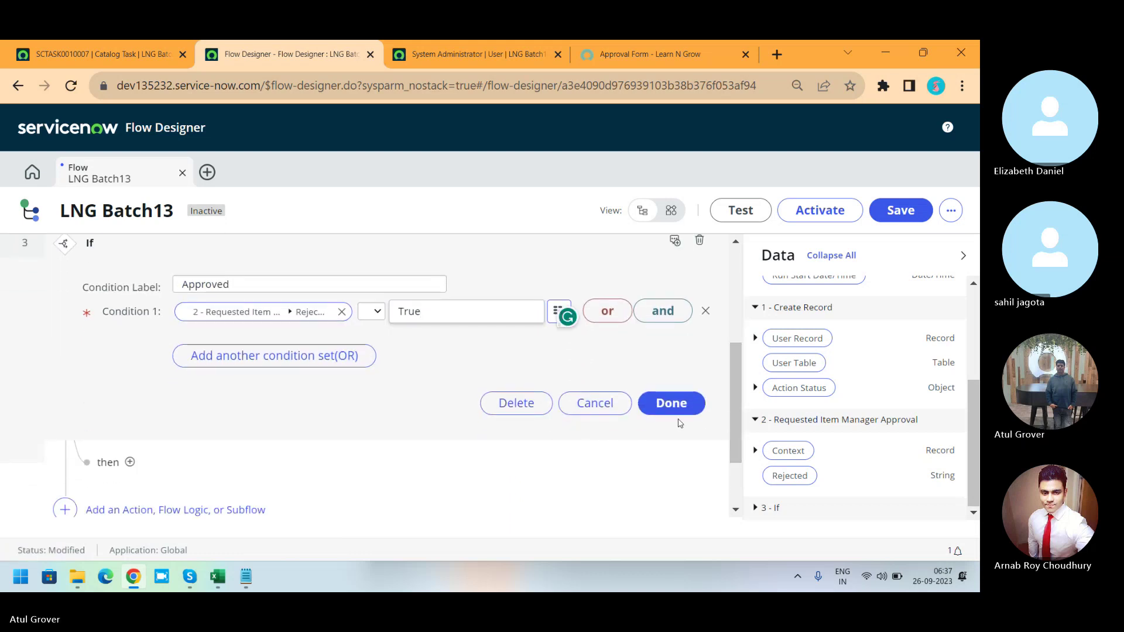
Confirm the If Approved condition and add End Flow as step 4 inside its then branch.
{"action": "left_click", "coordinate": [672, 405]}
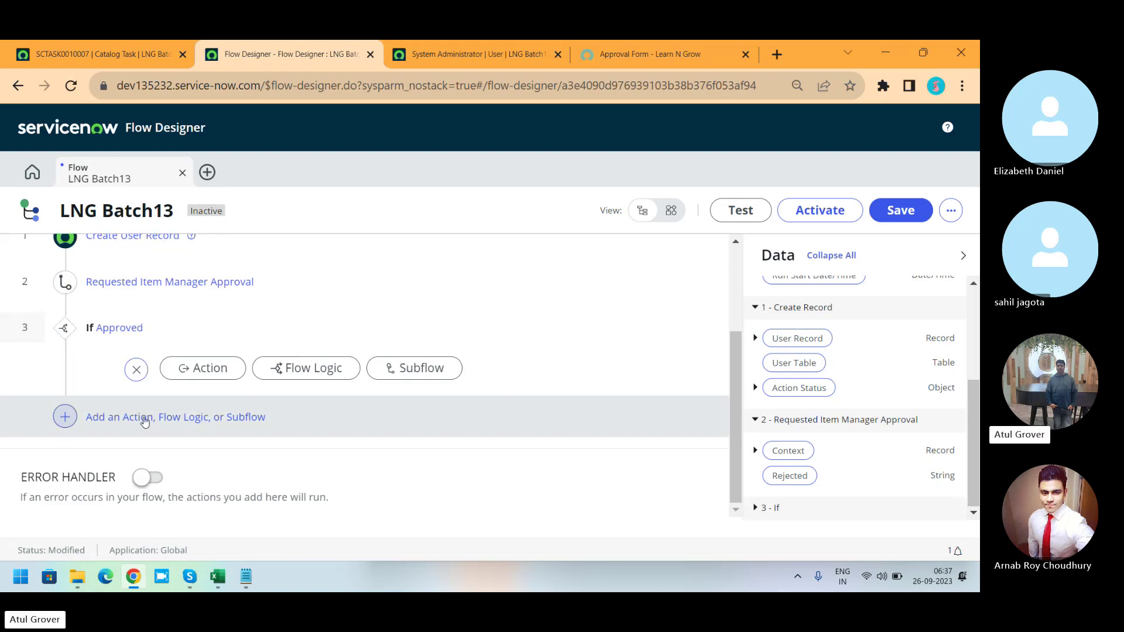
{"action": "left_click", "coordinate": [146, 421]}
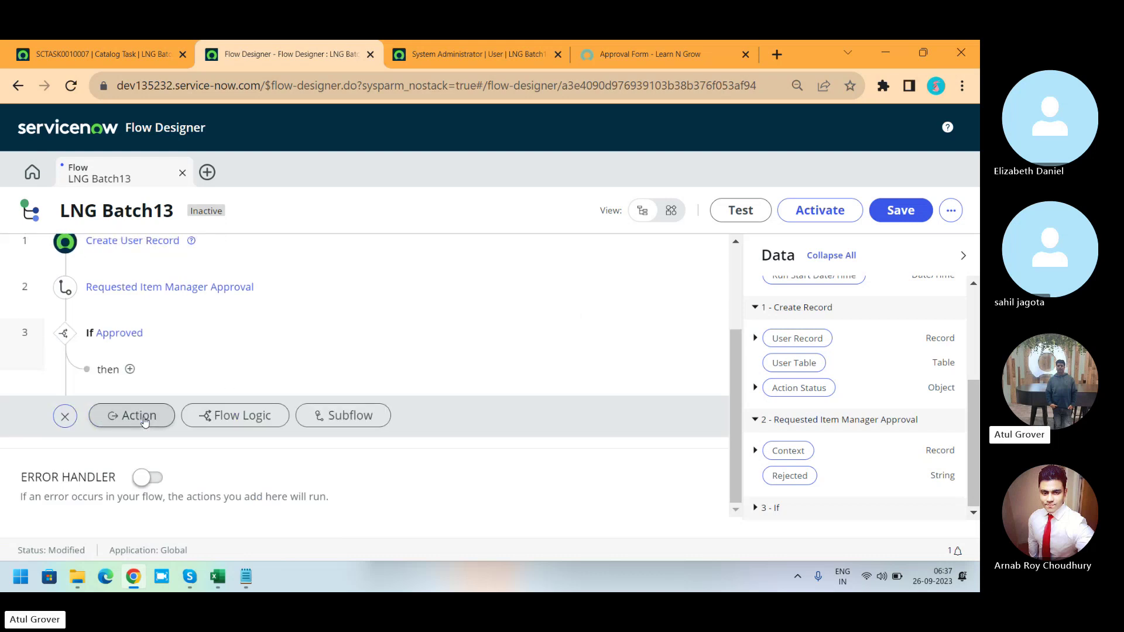
{"action": "left_click", "coordinate": [228, 415]}
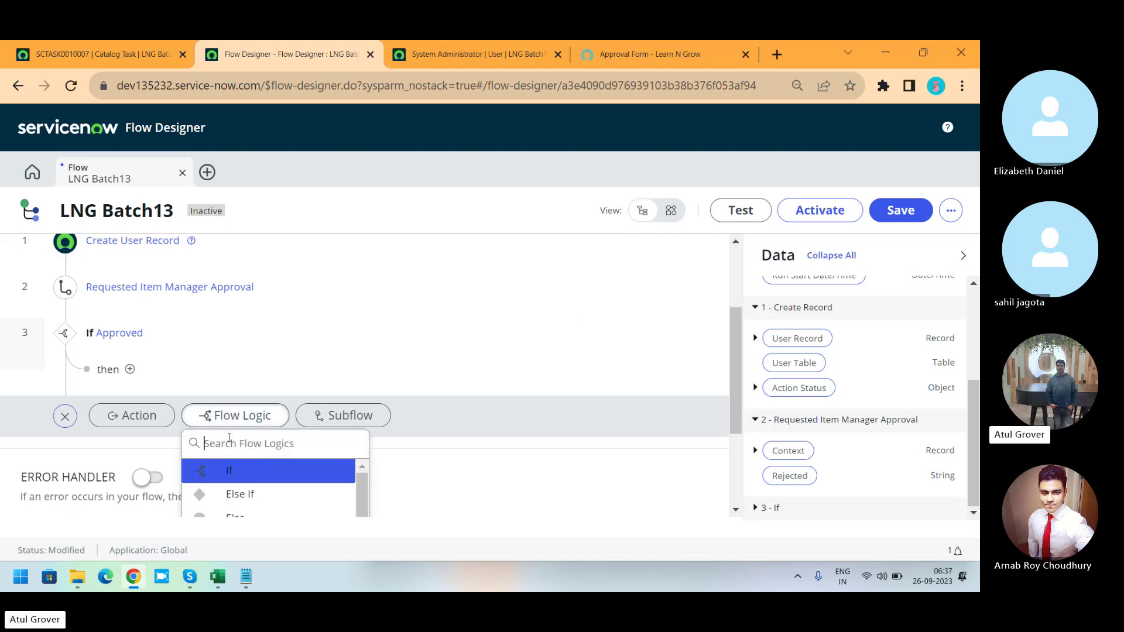
{"action": "type", "text": "end"}
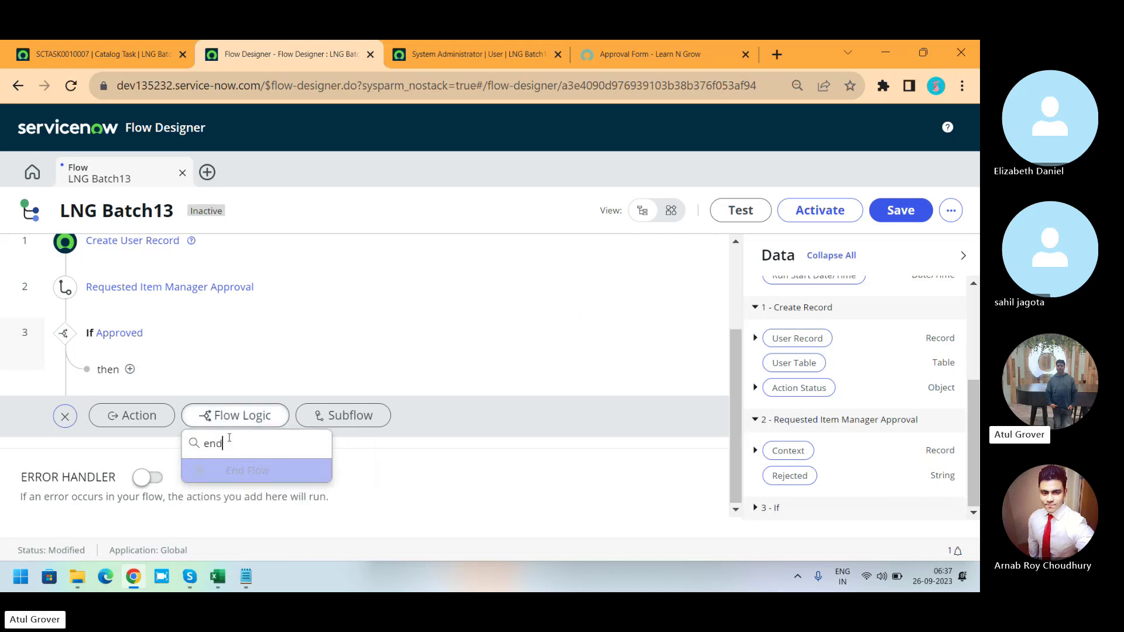
{"action": "key", "text": "BackSpace"}
{"action": "key", "text": "BackSpace"}
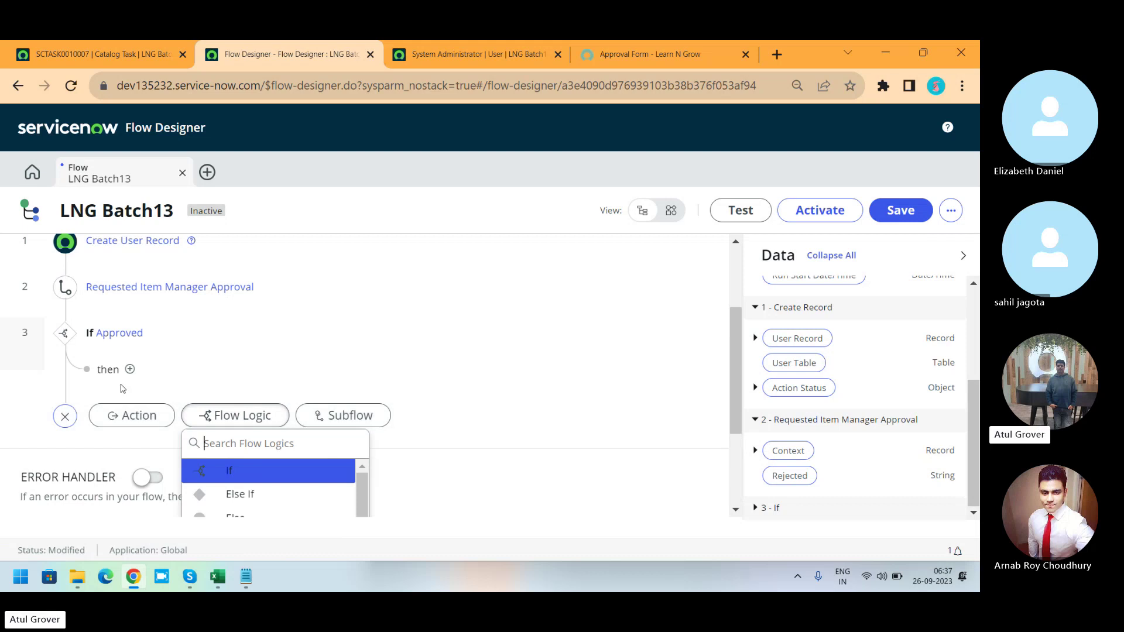
{"action": "left_click", "coordinate": [130, 369]}
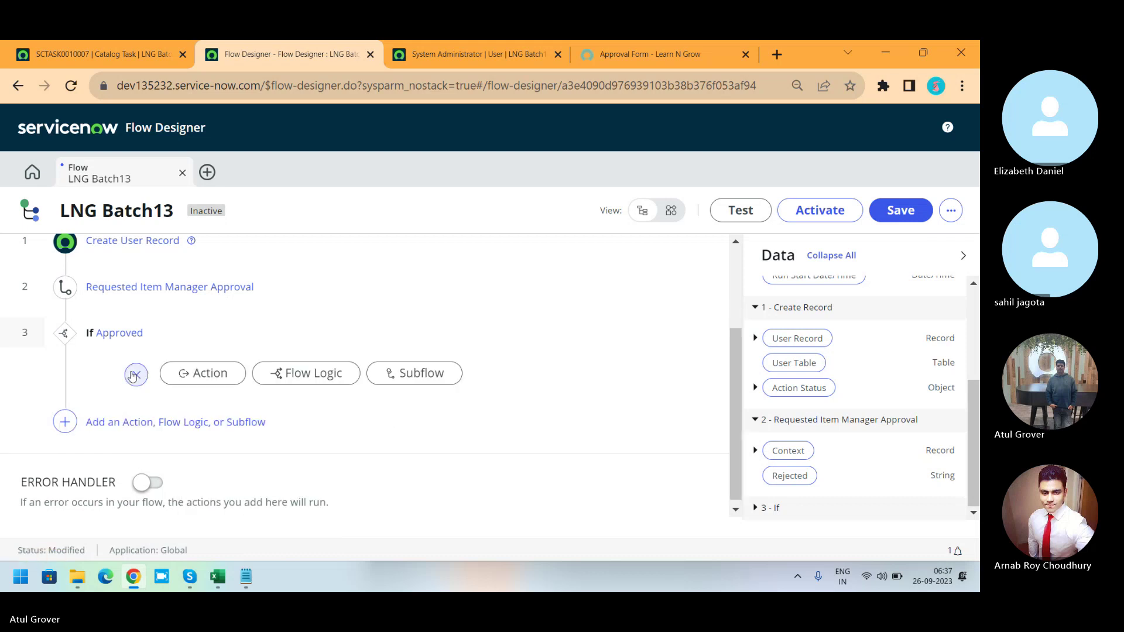
{"action": "left_click", "coordinate": [305, 373]}
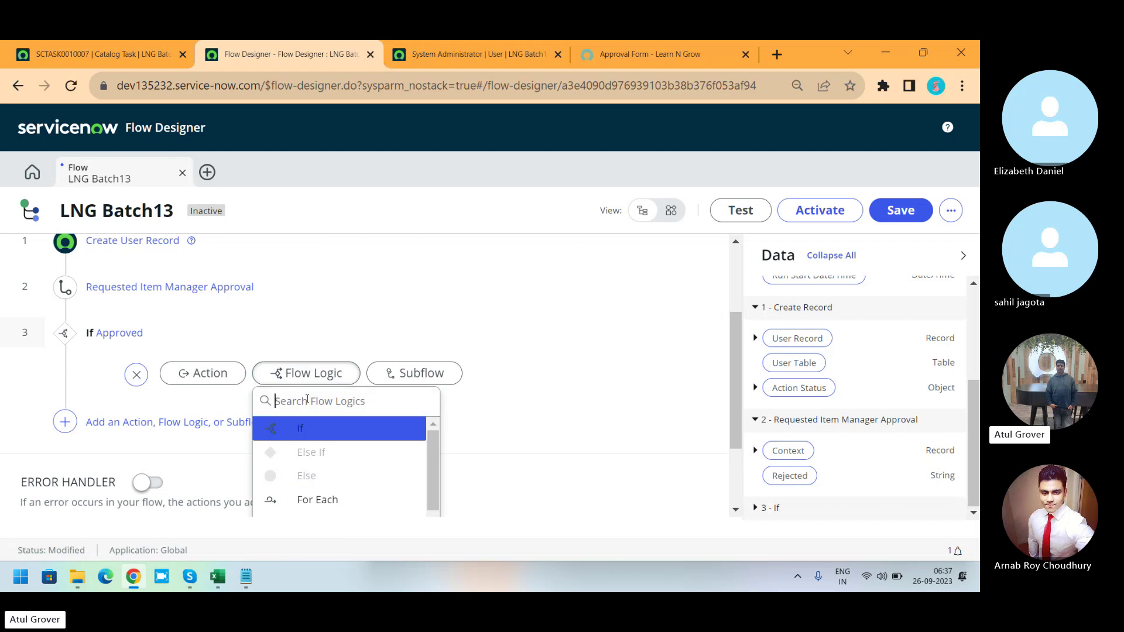
{"action": "type", "text": "end"}
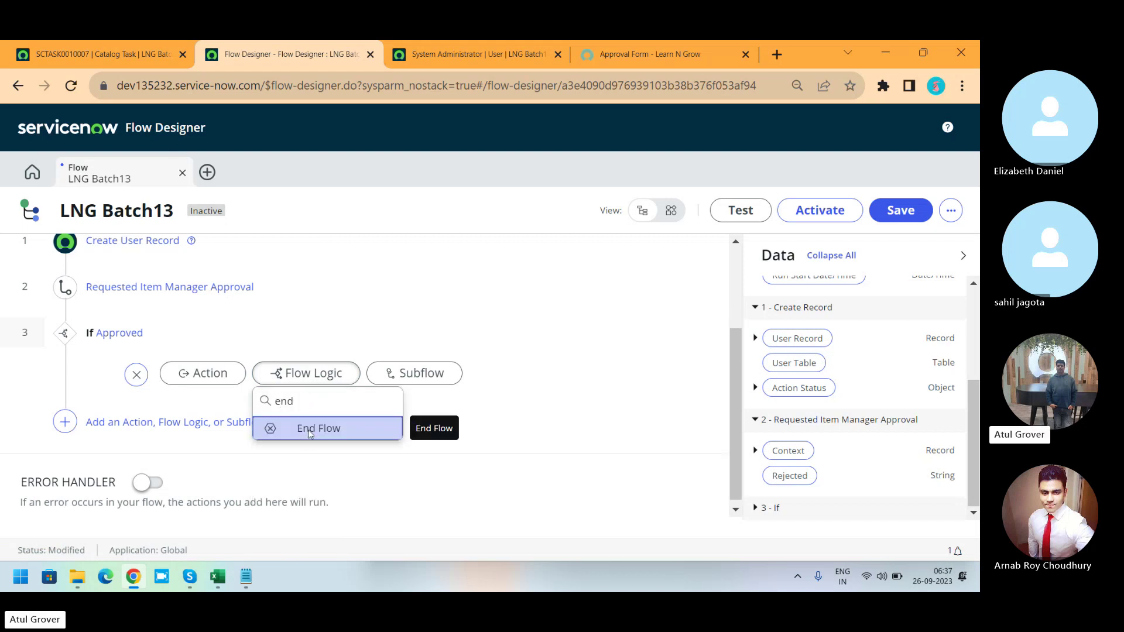
{"action": "left_click", "coordinate": [309, 433]}
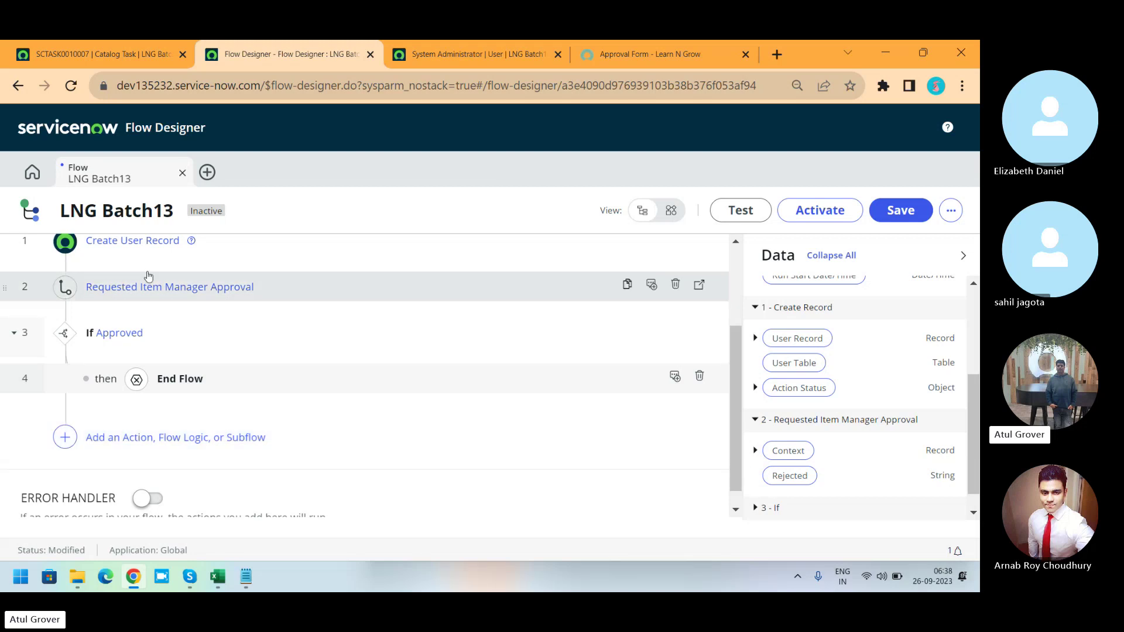
{"action": "left_click", "coordinate": [116, 445]}
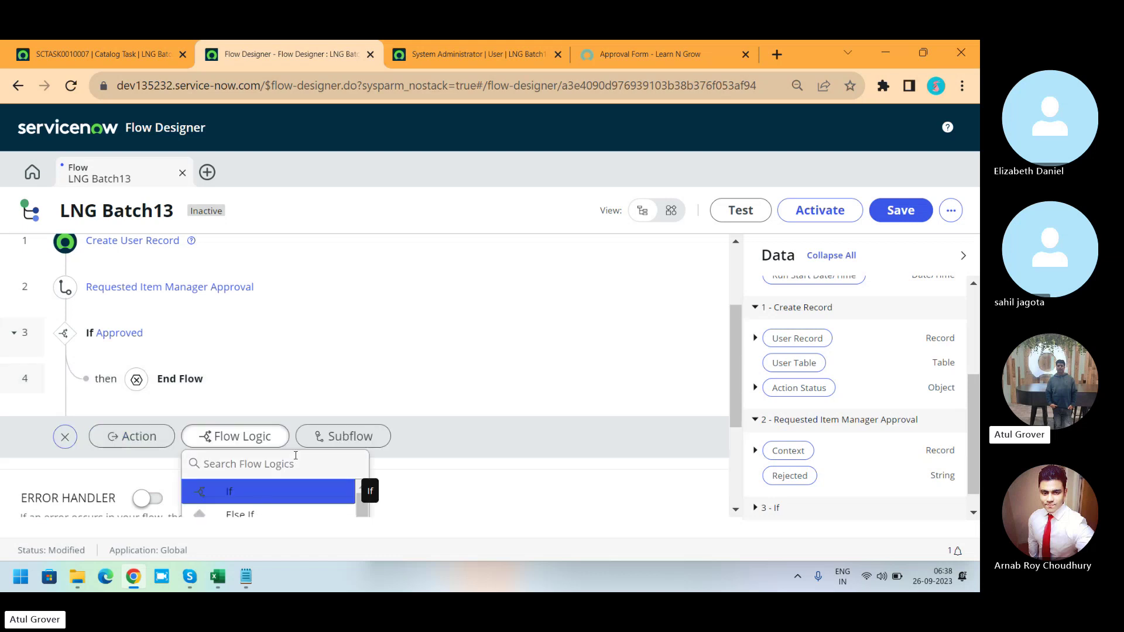
Browse subflows searched as 'catal' and 'task', then bring up the action list instead.
{"action": "left_click_drag", "start_coordinate": [735, 346], "coordinate": [735, 414]}
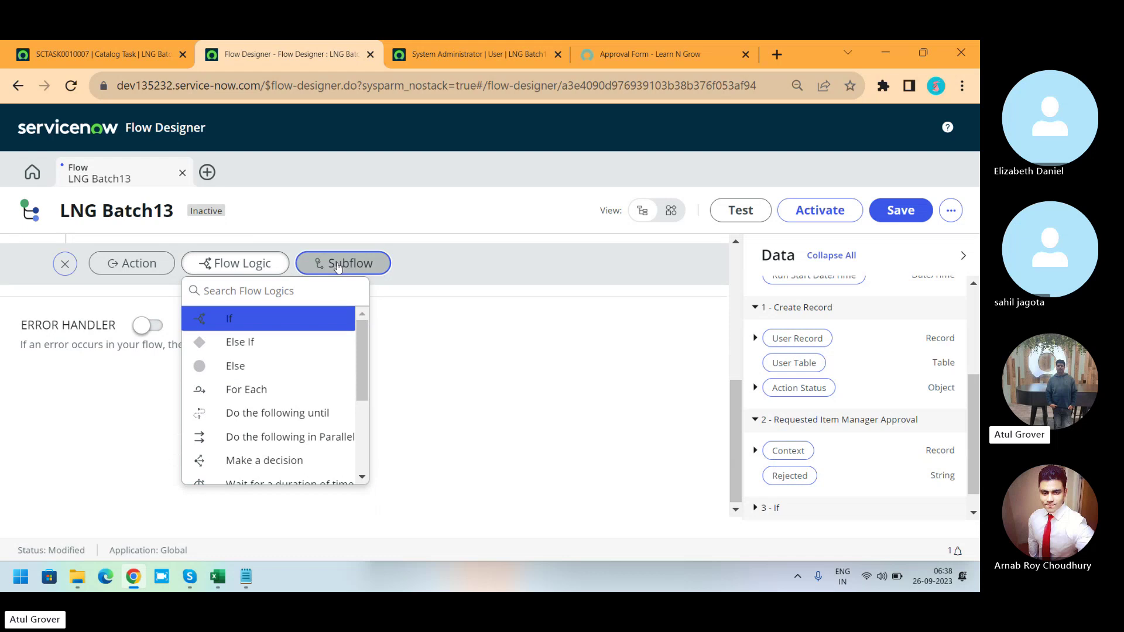
{"action": "left_click", "coordinate": [343, 263]}
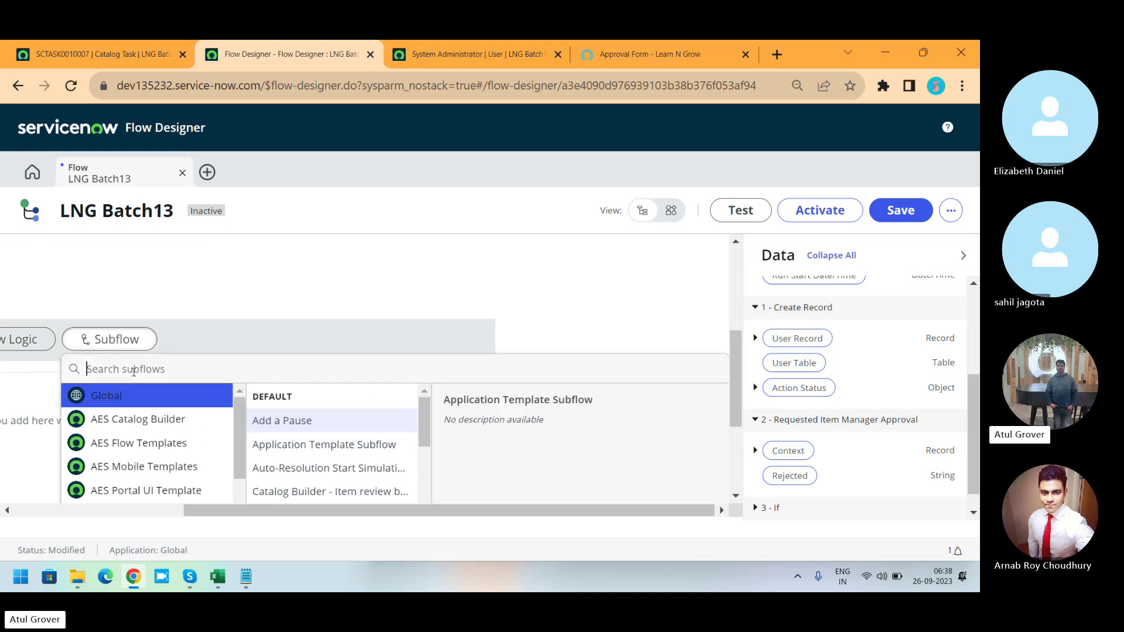
{"action": "type", "text": "catal"}
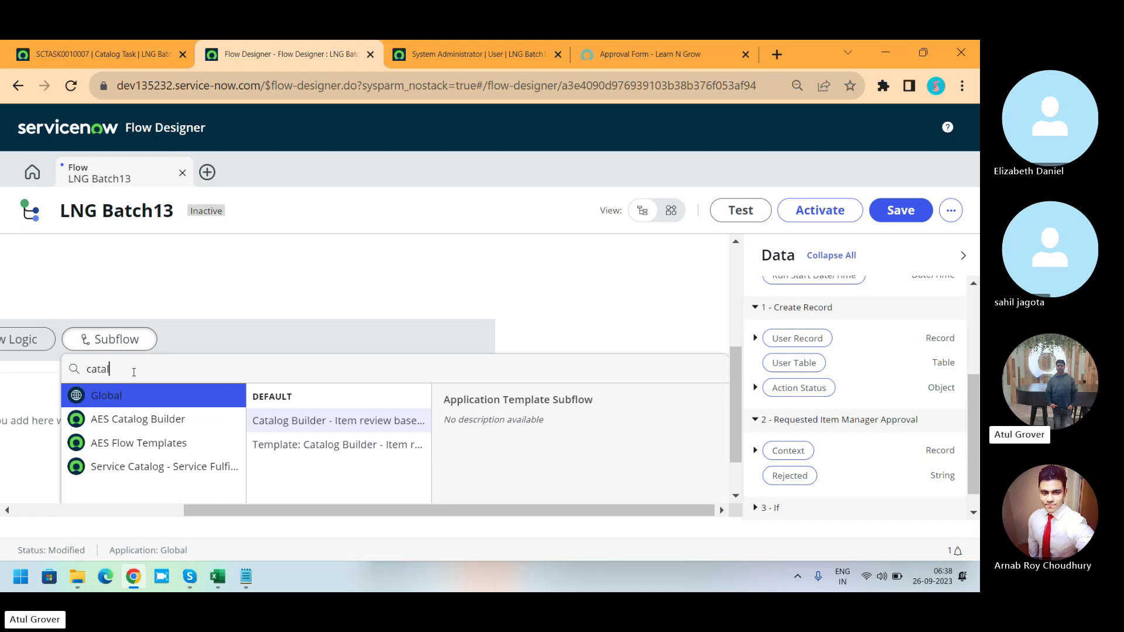
{"action": "key", "text": "BackSpace"}
{"action": "key", "text": "BackSpace"}
{"action": "key", "text": "BackSpace"}
{"action": "key", "text": "BackSpace"}
{"action": "key", "text": "BackSpace"}
{"action": "type", "text": "tas"}
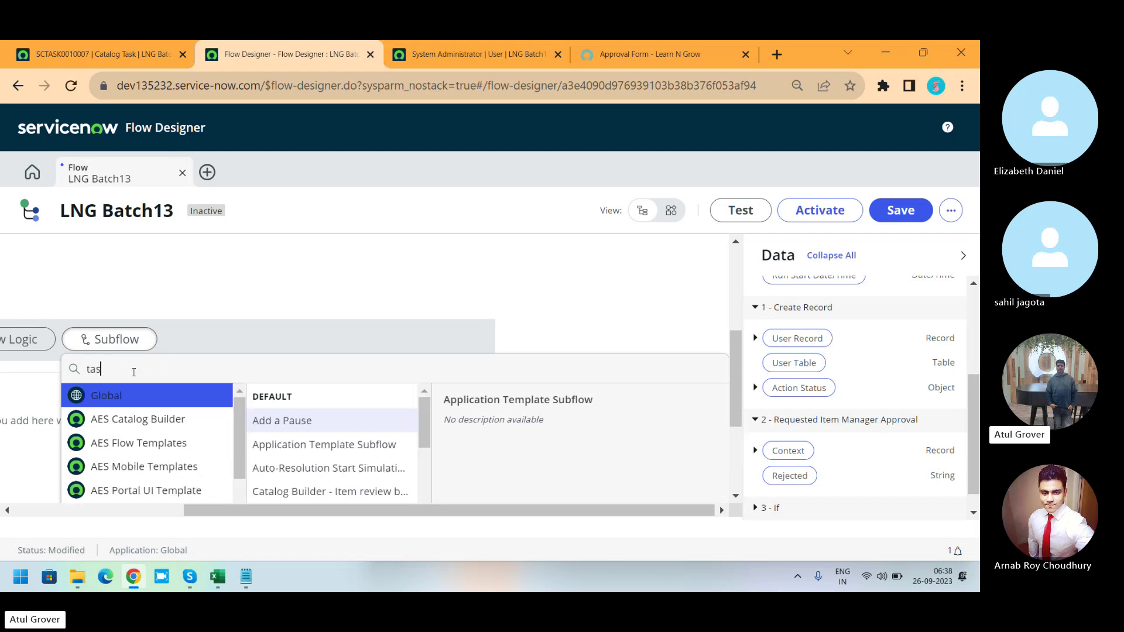
{"action": "type", "text": "k"}
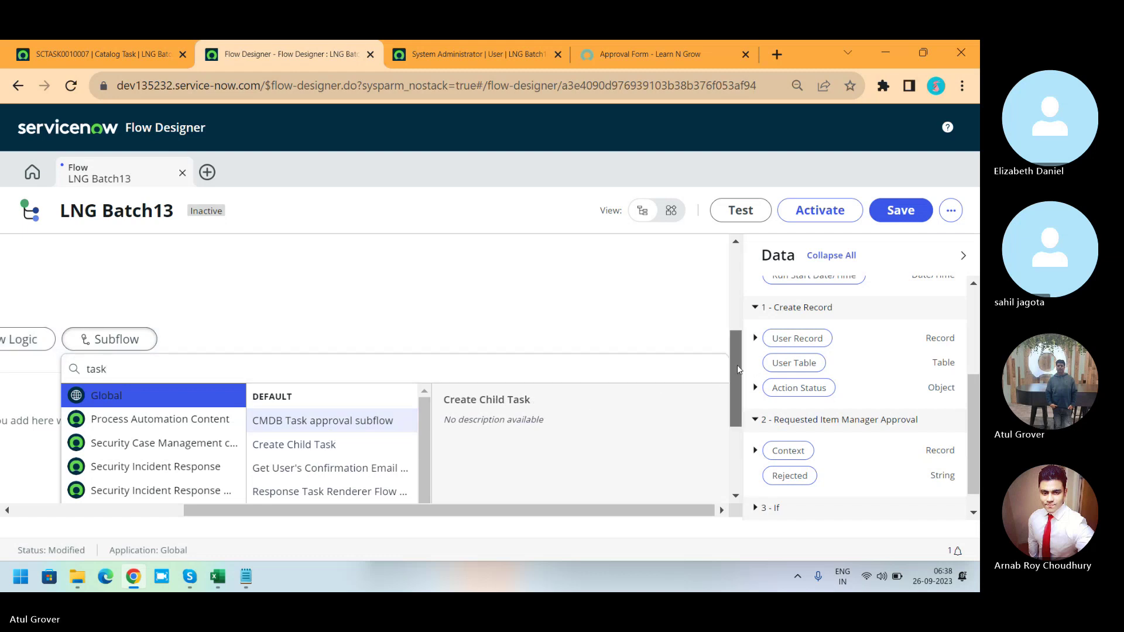
{"action": "left_click_drag", "start_coordinate": [736, 368], "coordinate": [735, 424]}
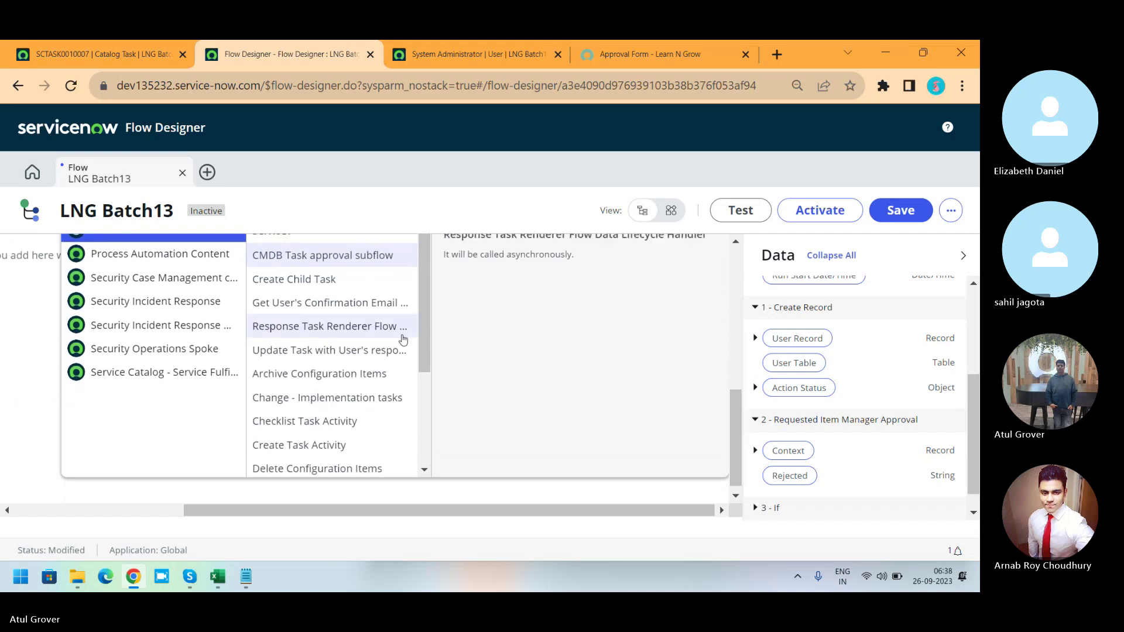
{"action": "scroll", "coordinate": [422, 365], "scroll_direction": "down", "scroll_amount": 2}
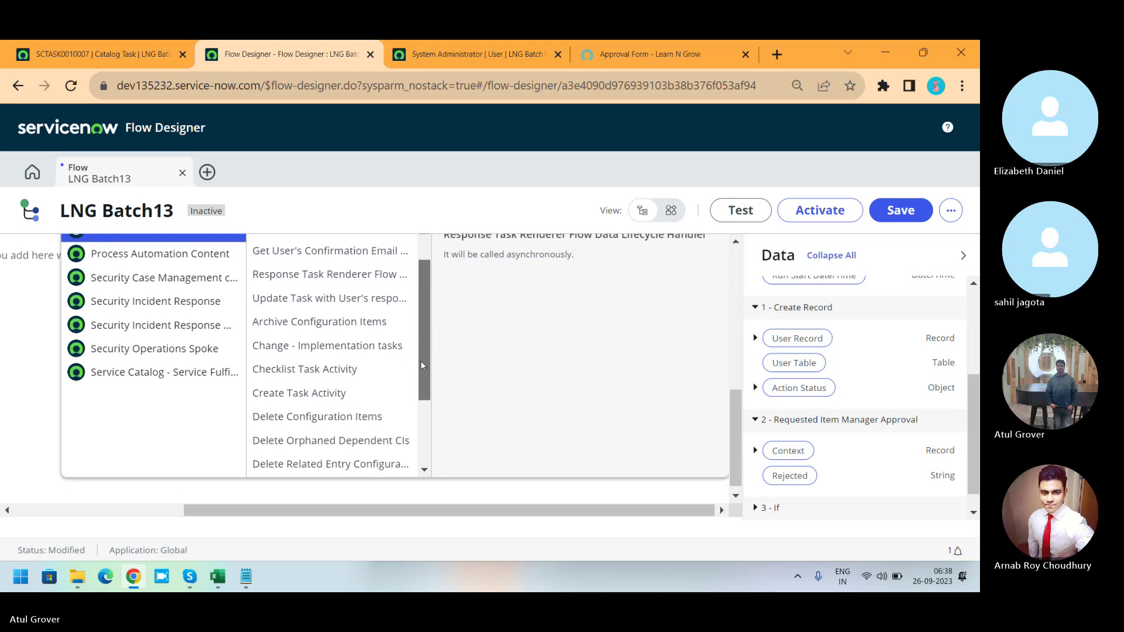
{"action": "left_click_drag", "start_coordinate": [422, 366], "coordinate": [430, 334]}
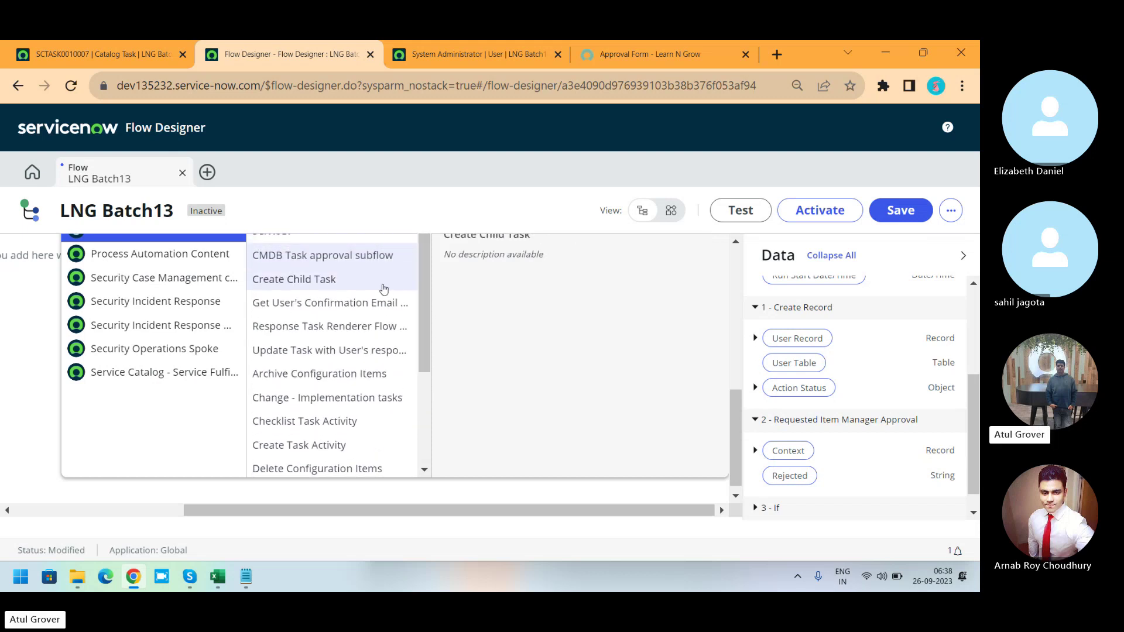
{"action": "scroll", "coordinate": [732, 440], "scroll_direction": "up", "scroll_amount": 2}
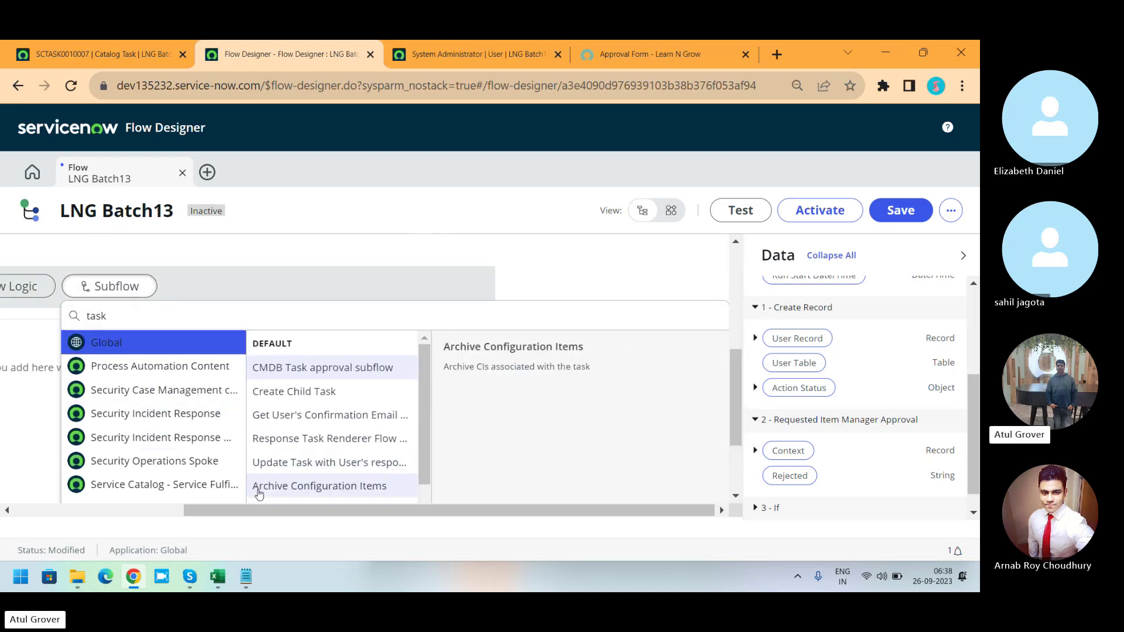
{"action": "left_click_drag", "start_coordinate": [267, 512], "coordinate": [156, 511]}
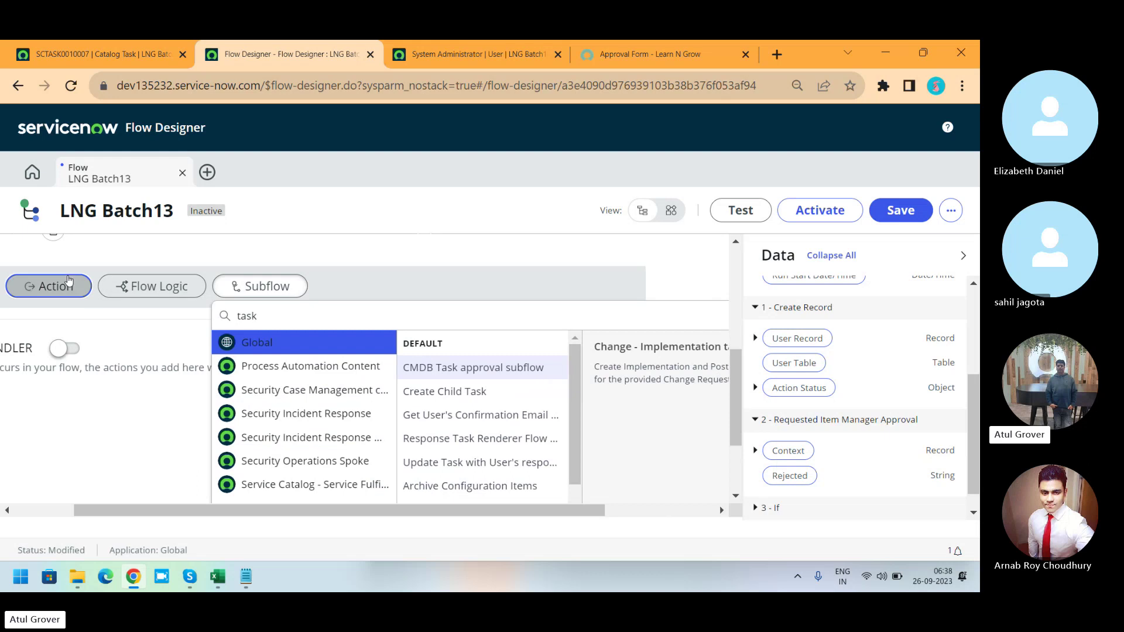
{"action": "left_click", "coordinate": [54, 287]}
Search actions for 'create task' and 'catalog', and add ServiceNow Core's Create Catalog Task.
{"action": "left_click", "coordinate": [192, 324]}
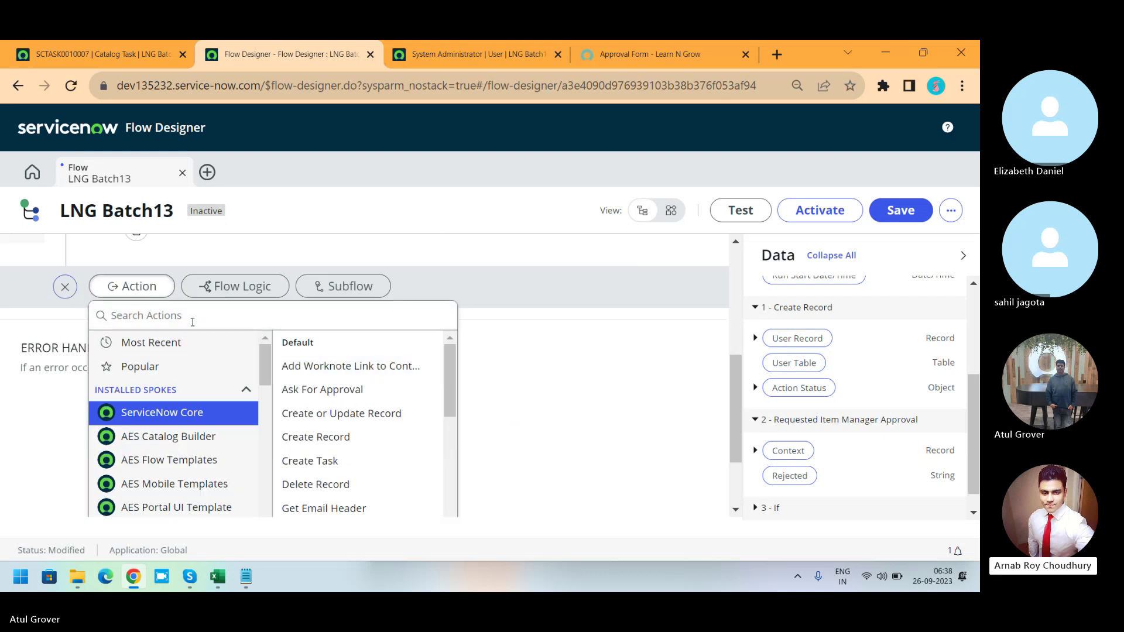
{"action": "type", "text": "cata"}
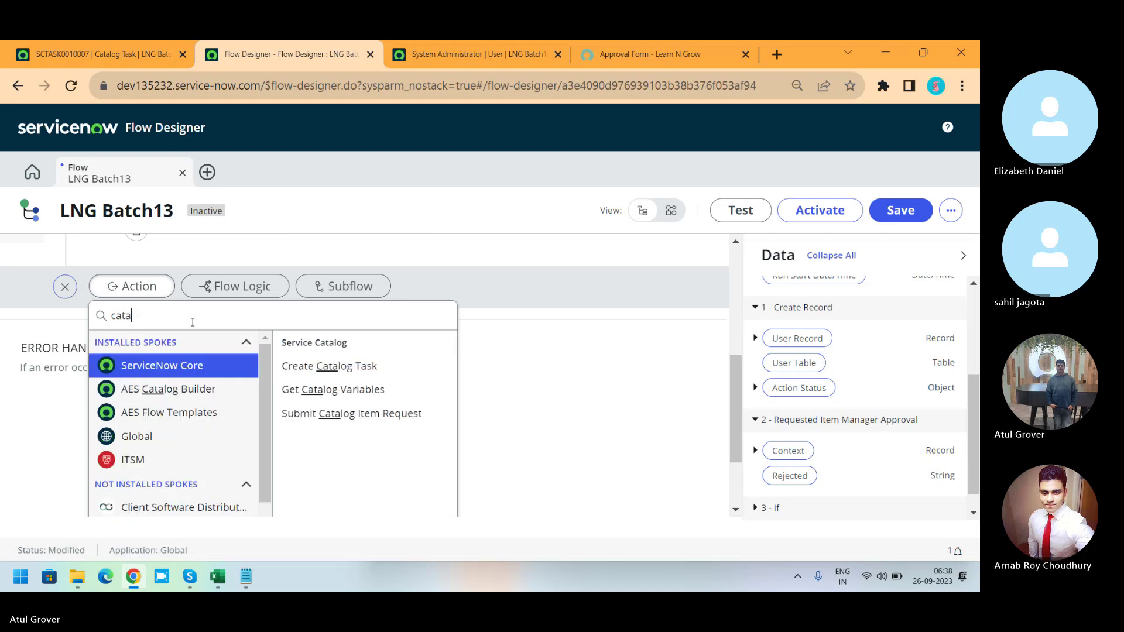
{"action": "type", "text": "lo"}
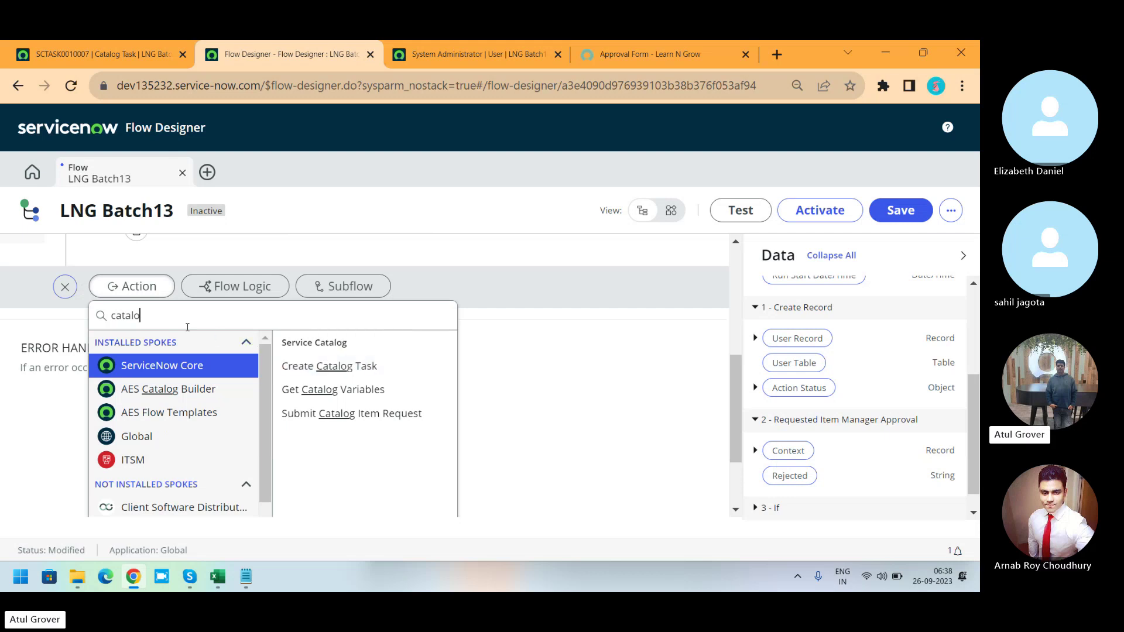
{"action": "key", "text": "BackSpace"}
{"action": "key", "text": "BackSpace"}
{"action": "key", "text": "BackSpace"}
{"action": "key", "text": "BackSpace"}
{"action": "key", "text": "BackSpace"}
{"action": "type", "text": "r"}
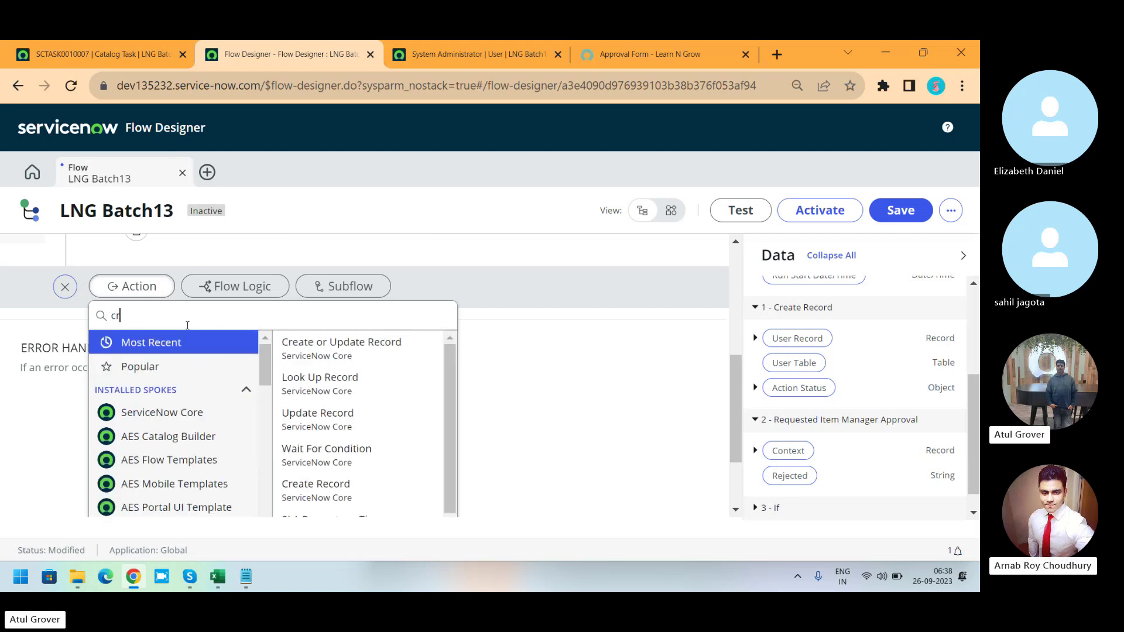
{"action": "type", "text": "eate ta"}
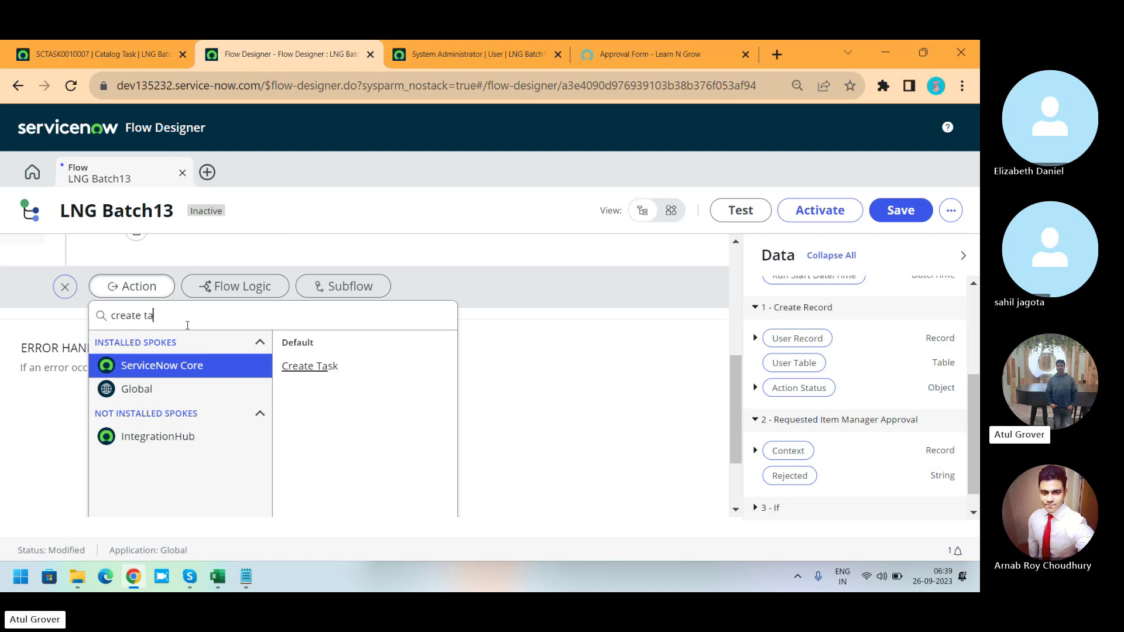
{"action": "key", "text": "BackSpace"}
{"action": "key", "text": "BackSpace"}
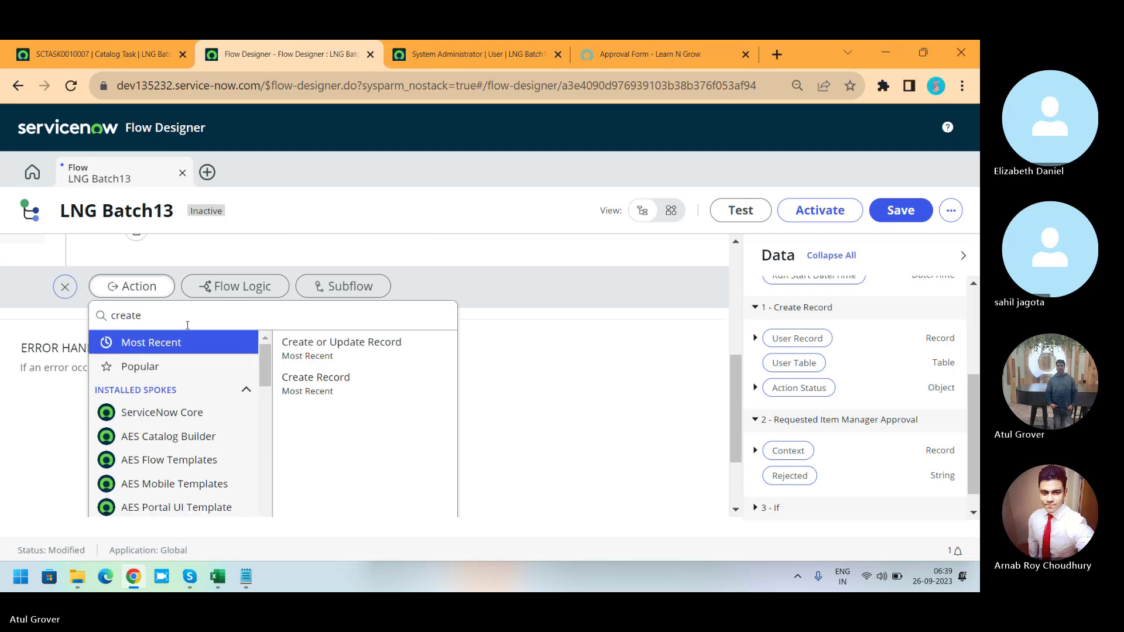
{"action": "key", "text": "BackSpace"}
{"action": "key", "text": "BackSpace"}
{"action": "key", "text": "BackSpace"}
{"action": "key", "text": "BackSpace"}
{"action": "key", "text": "BackSpace"}
{"action": "type", "text": "ata"}
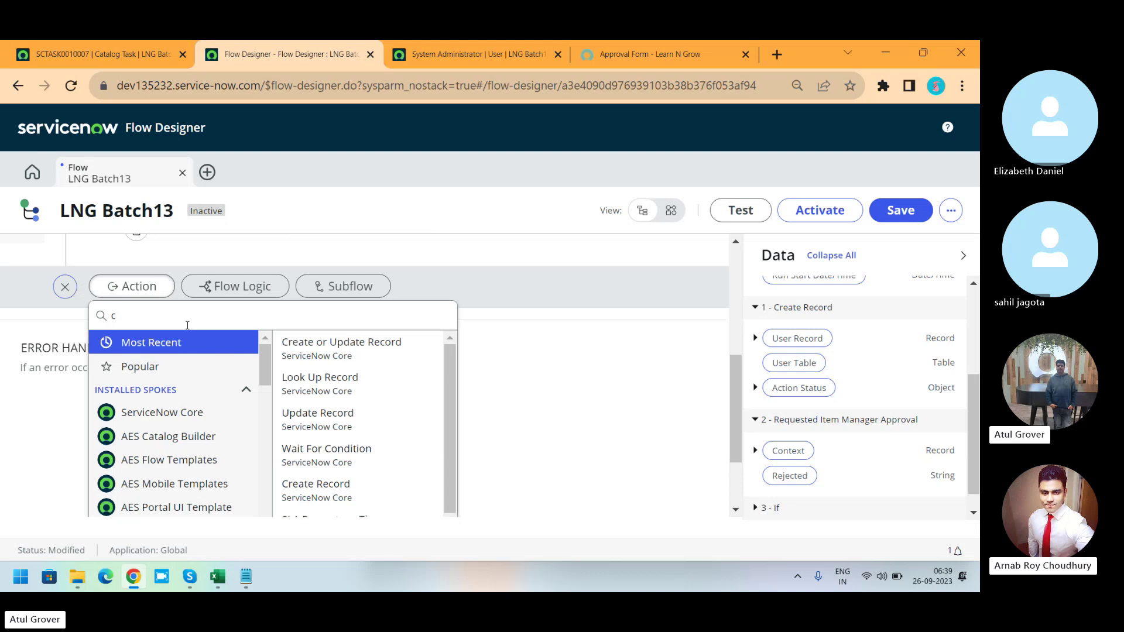
{"action": "type", "text": "log"}
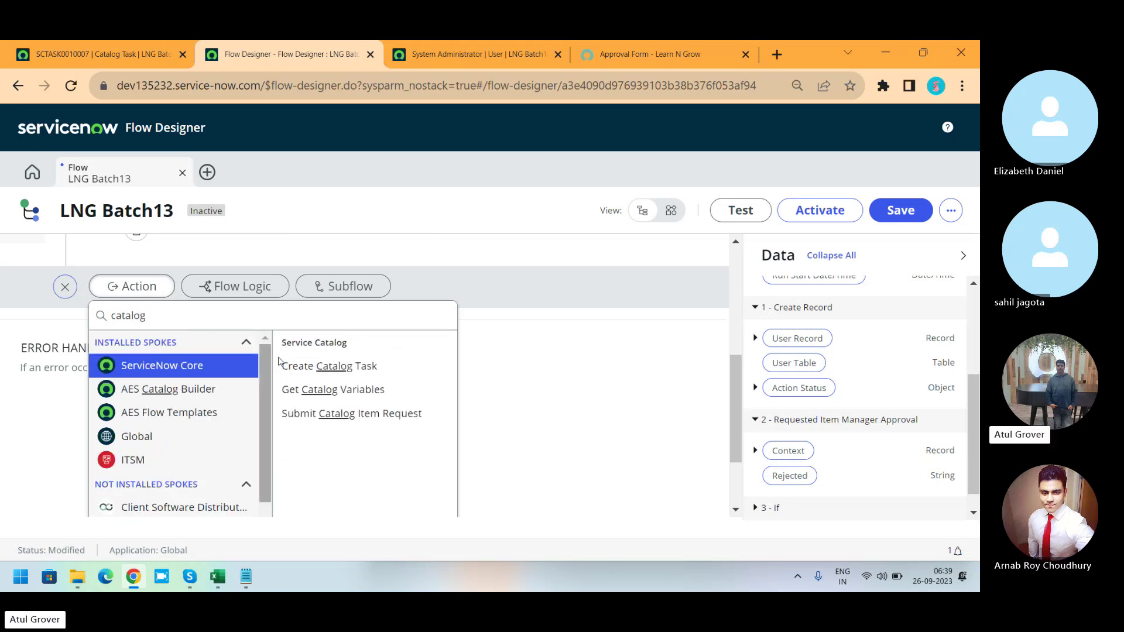
{"action": "left_click", "coordinate": [308, 366]}
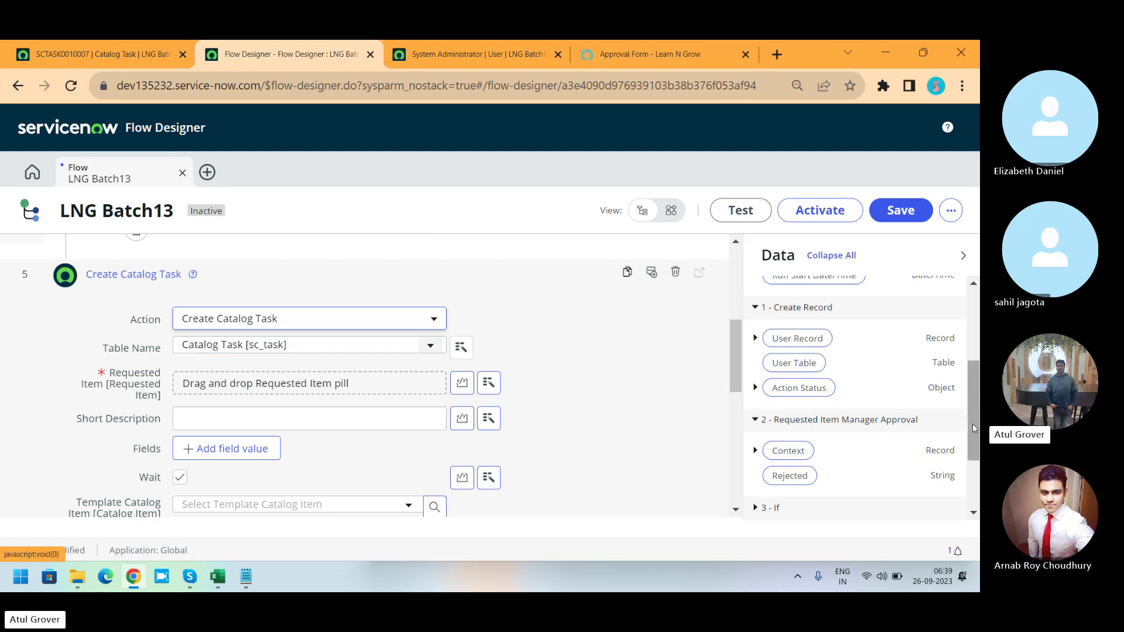
Fill Create Catalog Task's Requested Item with Trigger - Service Catalog's Requested Item Record pill.
{"action": "left_click_drag", "start_coordinate": [972, 424], "coordinate": [969, 474]}
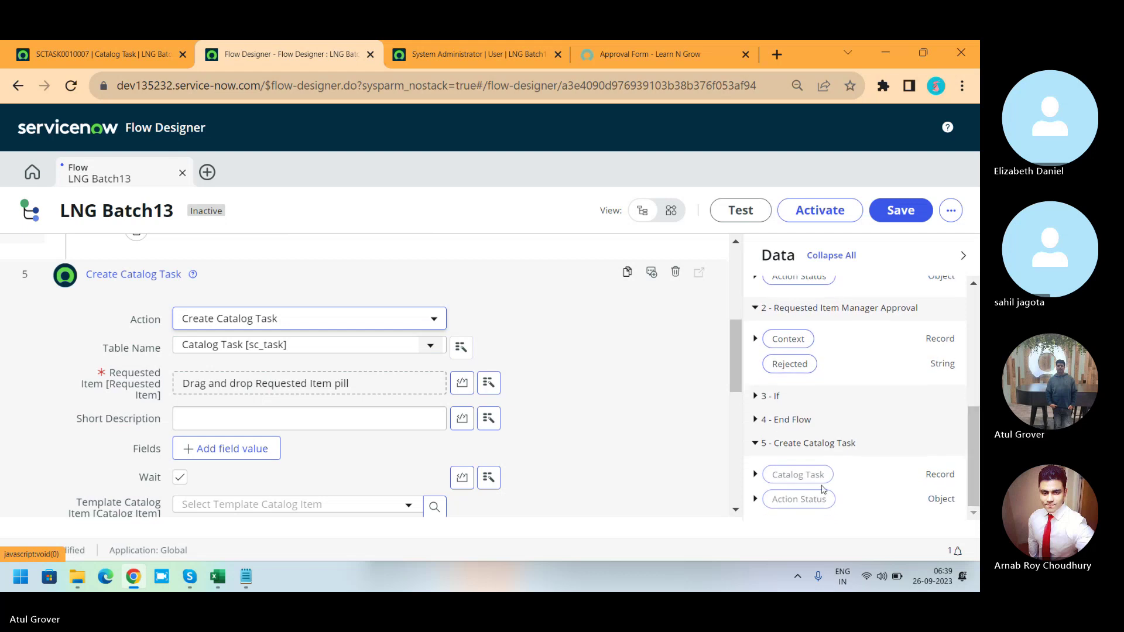
{"action": "left_click", "coordinate": [755, 475]}
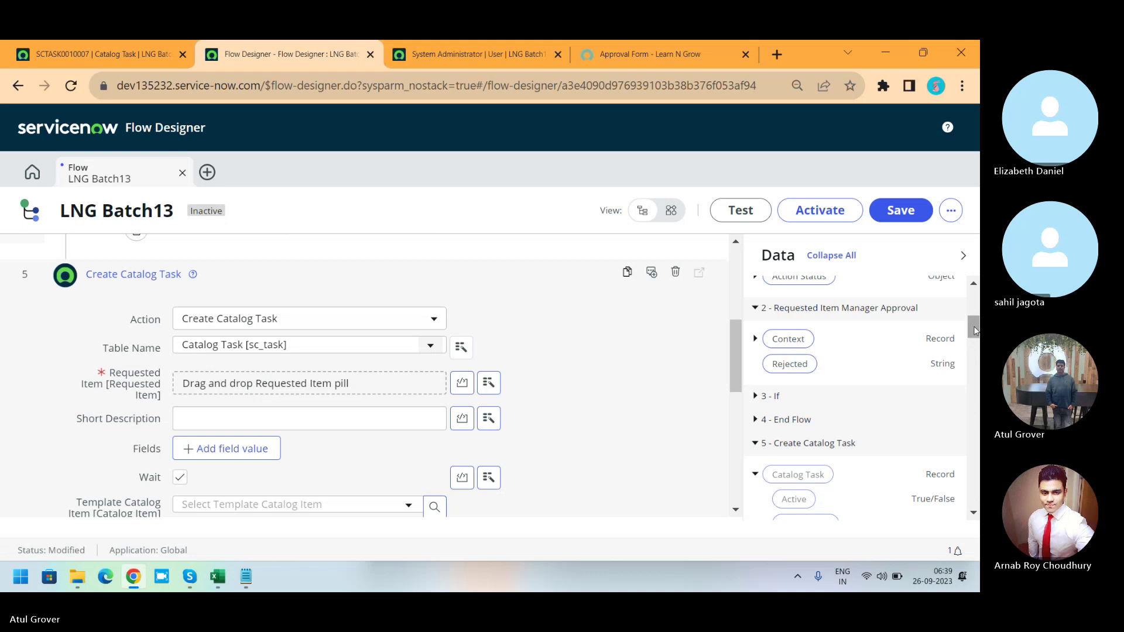
{"action": "left_click_drag", "start_coordinate": [975, 331], "coordinate": [974, 303]}
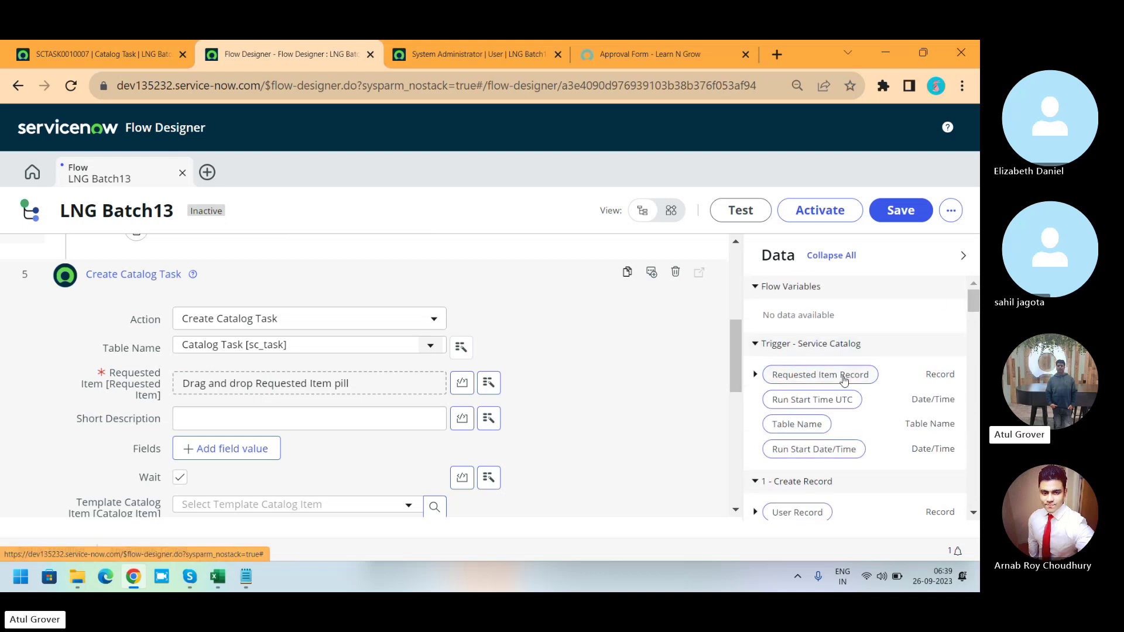
{"action": "left_click_drag", "start_coordinate": [844, 380], "coordinate": [309, 384]}
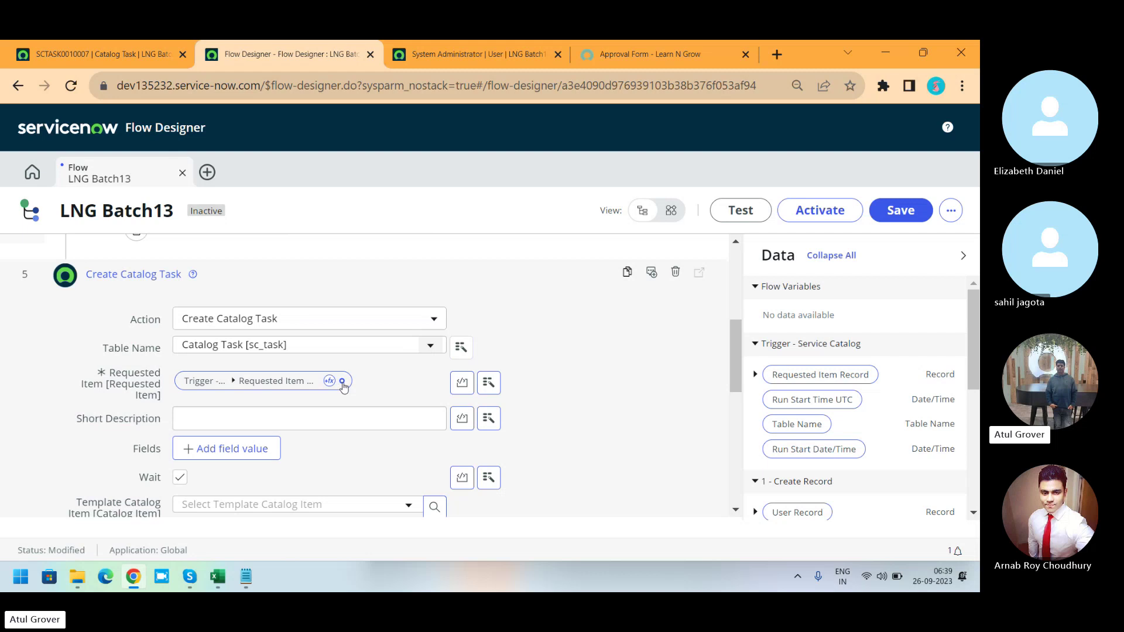
{"action": "left_click", "coordinate": [342, 382]}
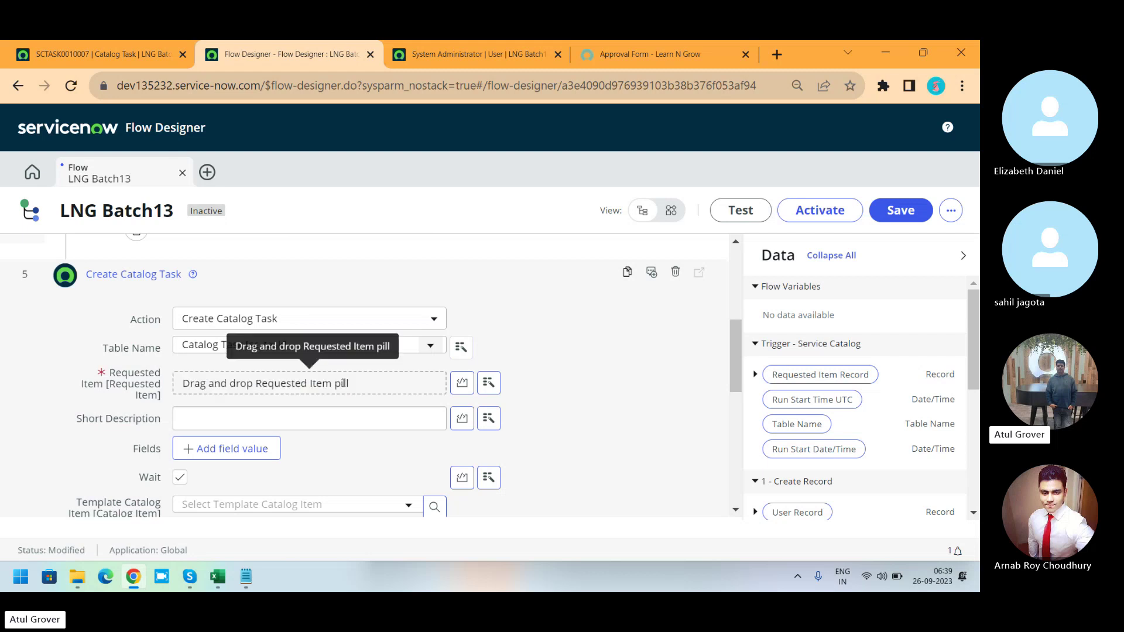
{"action": "left_click", "coordinate": [462, 383]}
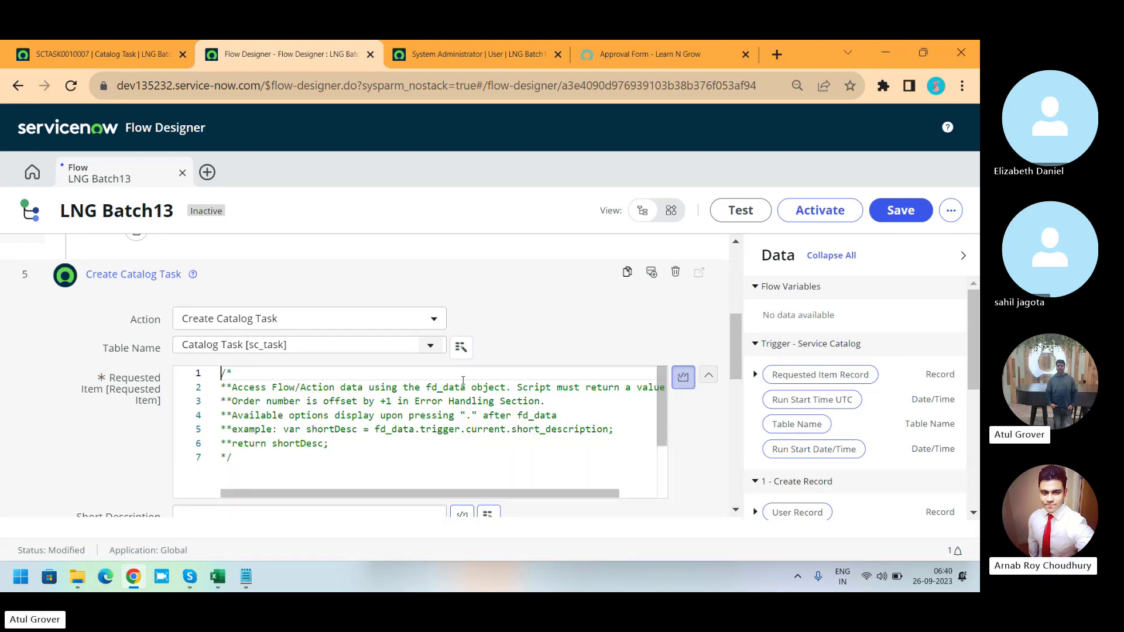
{"action": "left_click", "coordinate": [683, 378]}
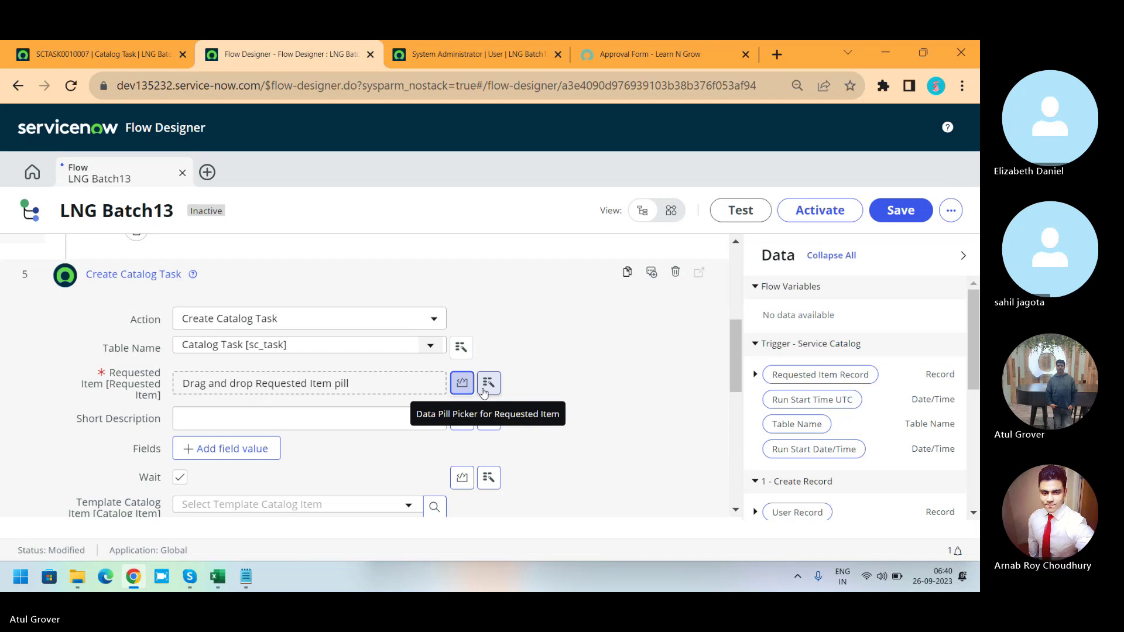
{"action": "left_click", "coordinate": [488, 383]}
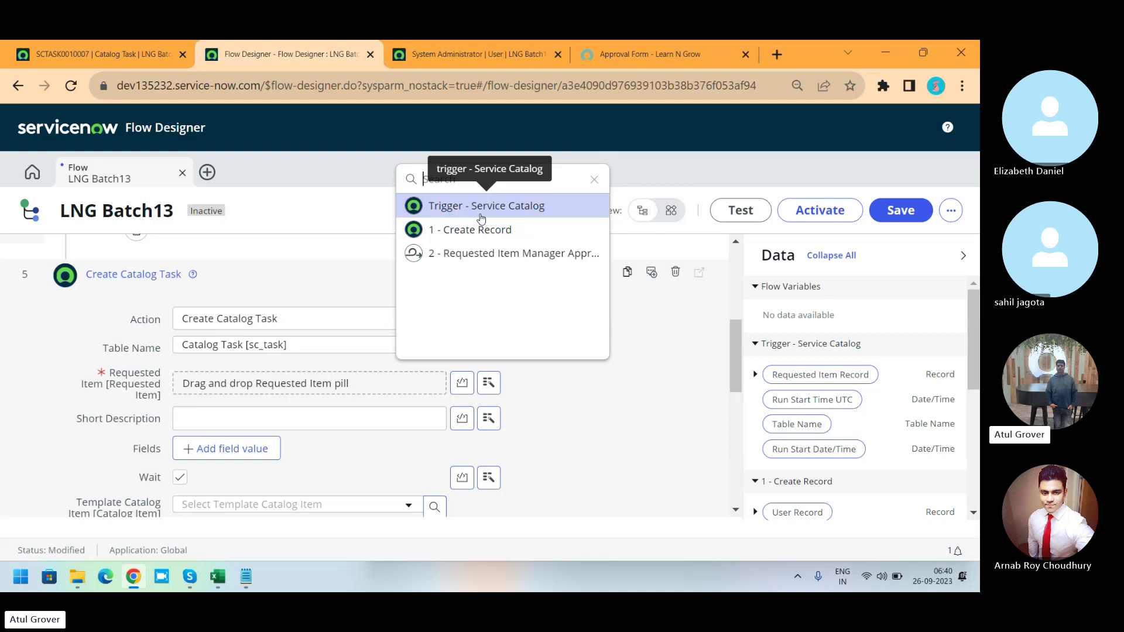
{"action": "left_click", "coordinate": [481, 206]}
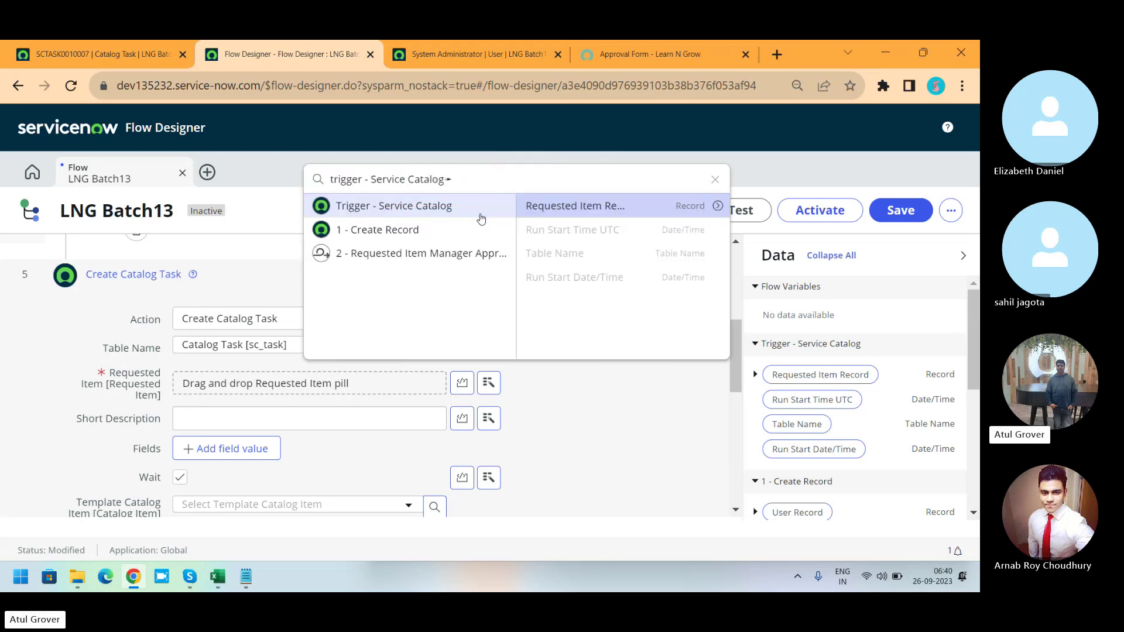
{"action": "left_click", "coordinate": [674, 209]}
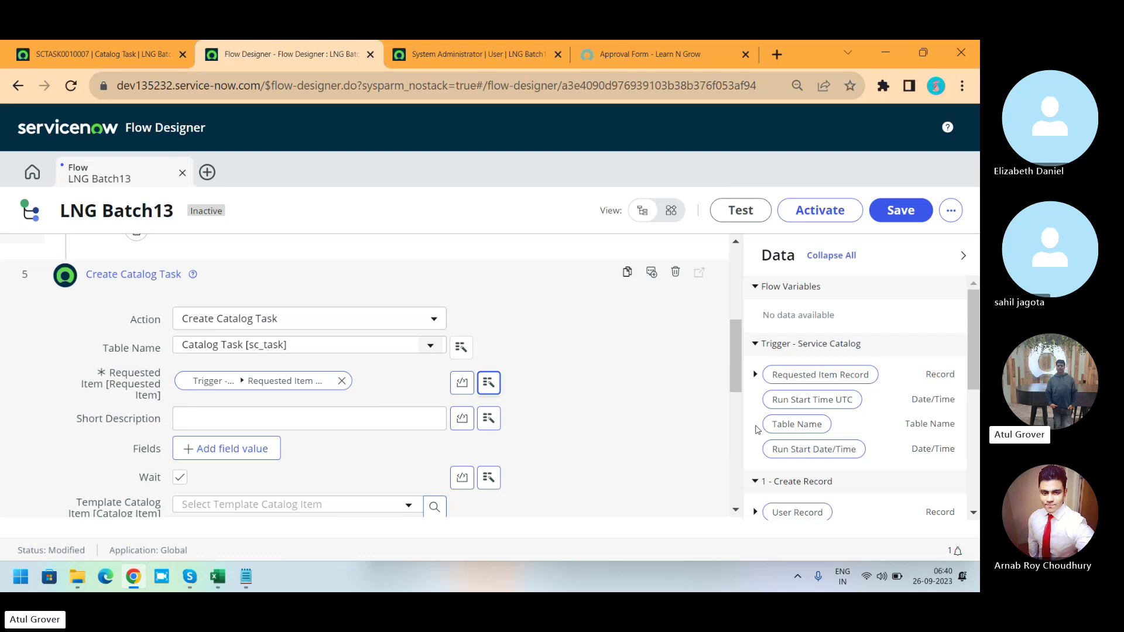
Give the catalog task the Short Description 'Say Hello to world' and review template and variables.
{"action": "left_click", "coordinate": [315, 419]}
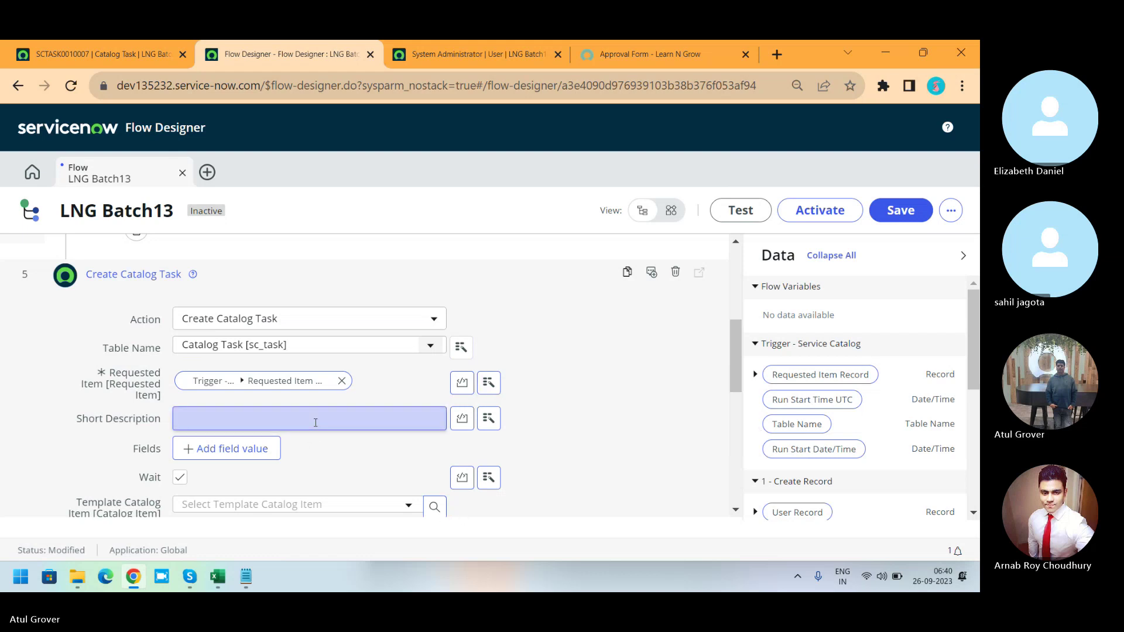
{"action": "type", "text": "Say Hello t"}
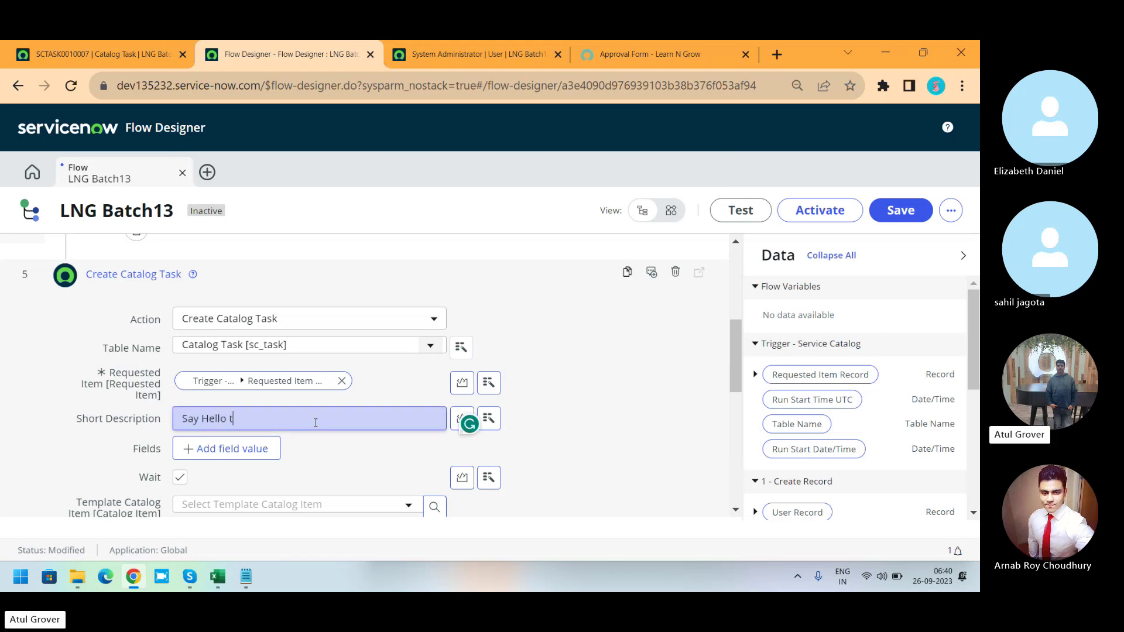
{"action": "type", "text": "o world"}
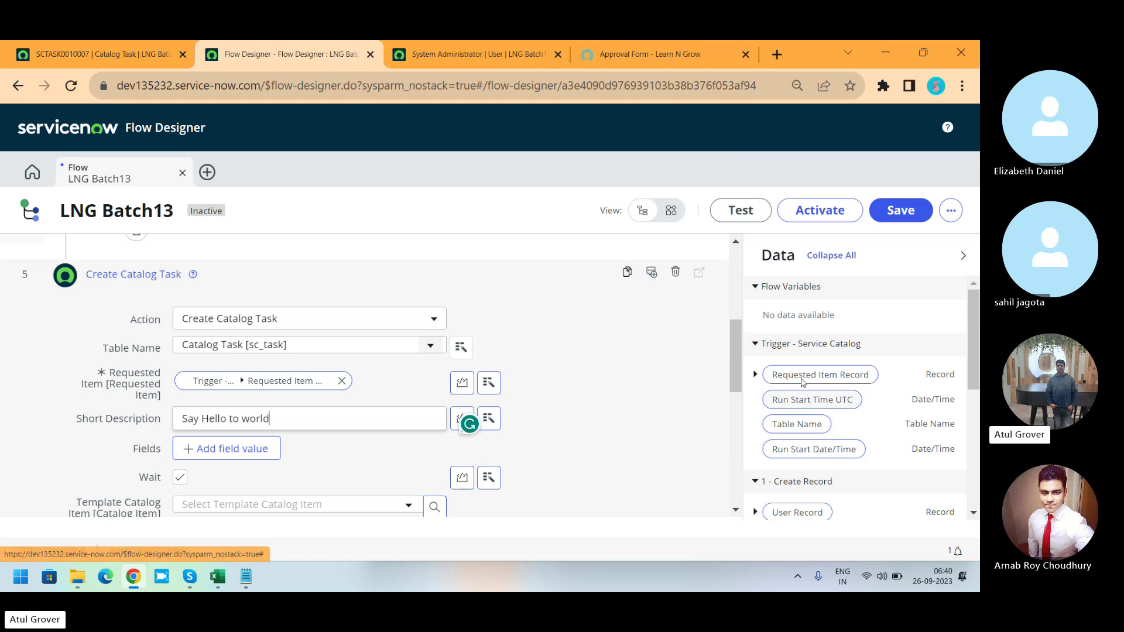
{"action": "left_click_drag", "start_coordinate": [734, 340], "coordinate": [736, 379]}
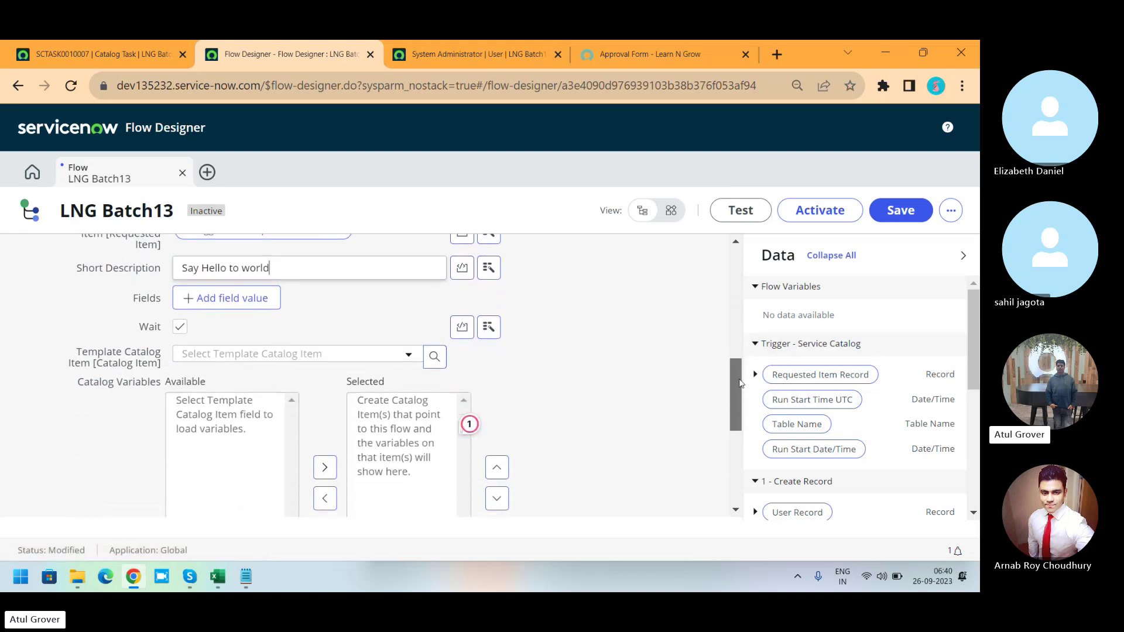
{"action": "left_click", "coordinate": [328, 361]}
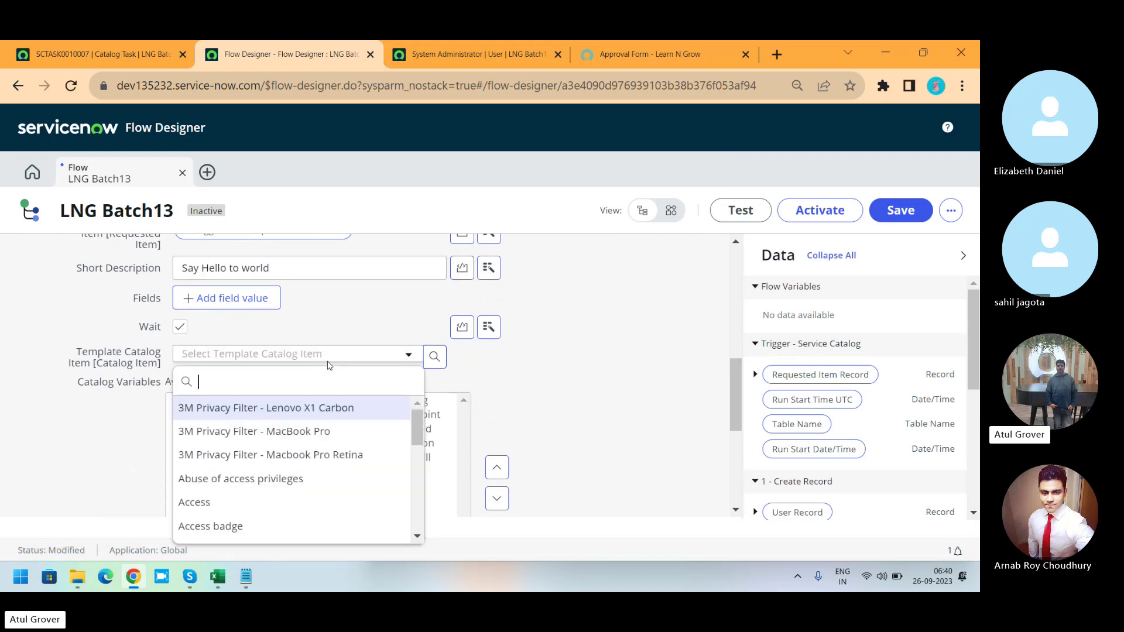
{"action": "left_click", "coordinate": [555, 348]}
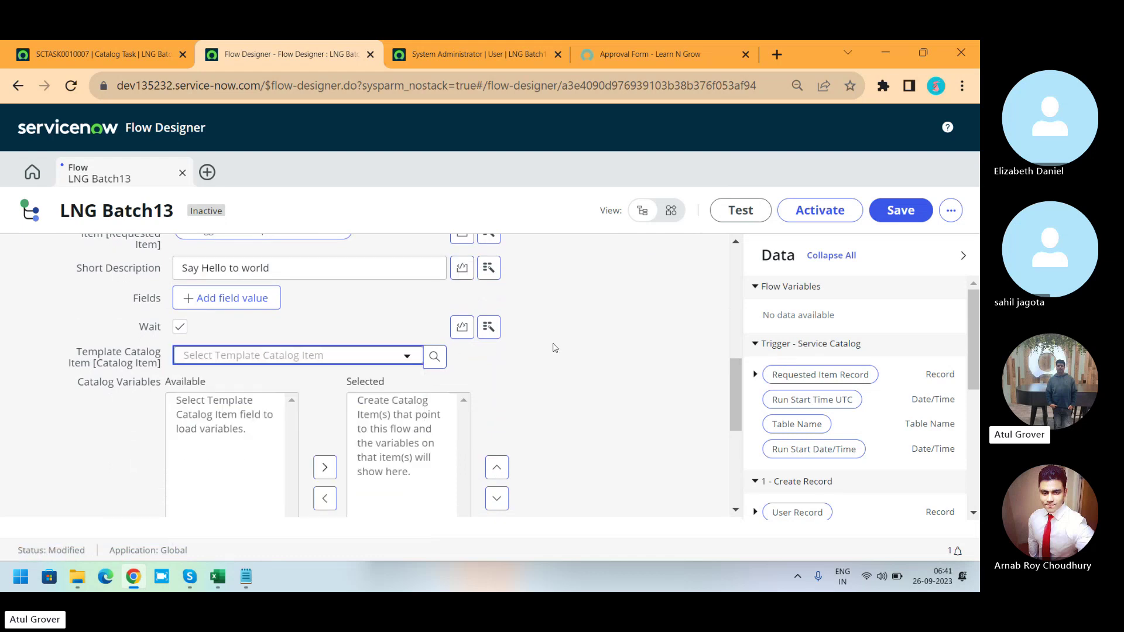
{"action": "left_click", "coordinate": [227, 417]}
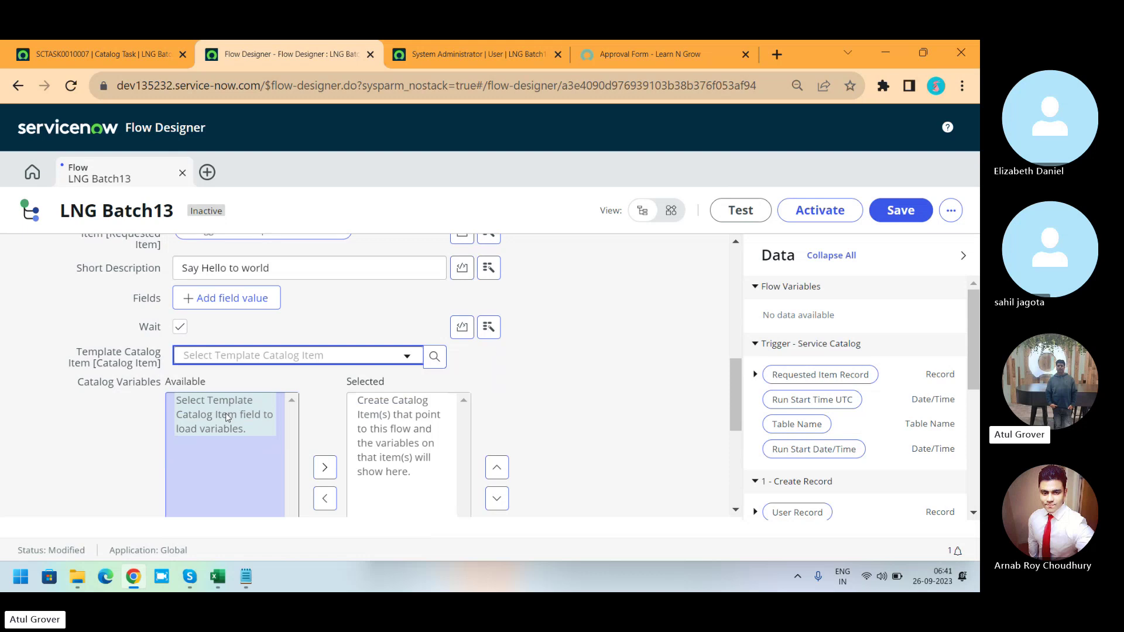
{"action": "left_click", "coordinate": [227, 417]}
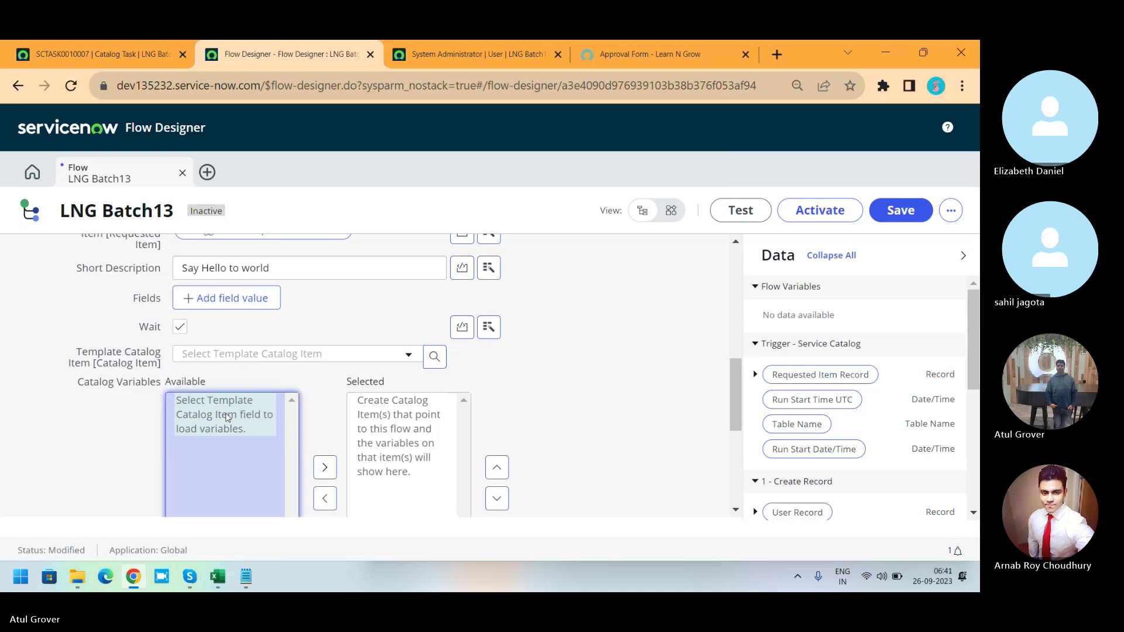
{"action": "left_click_drag", "start_coordinate": [737, 375], "coordinate": [729, 433]}
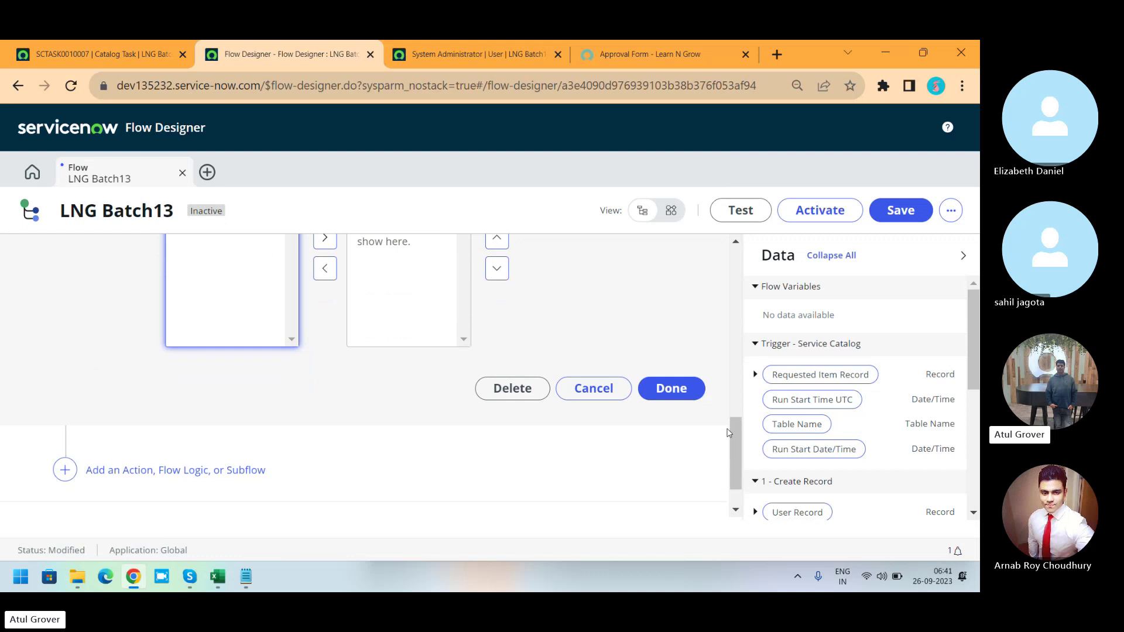
{"action": "left_click", "coordinate": [673, 388]}
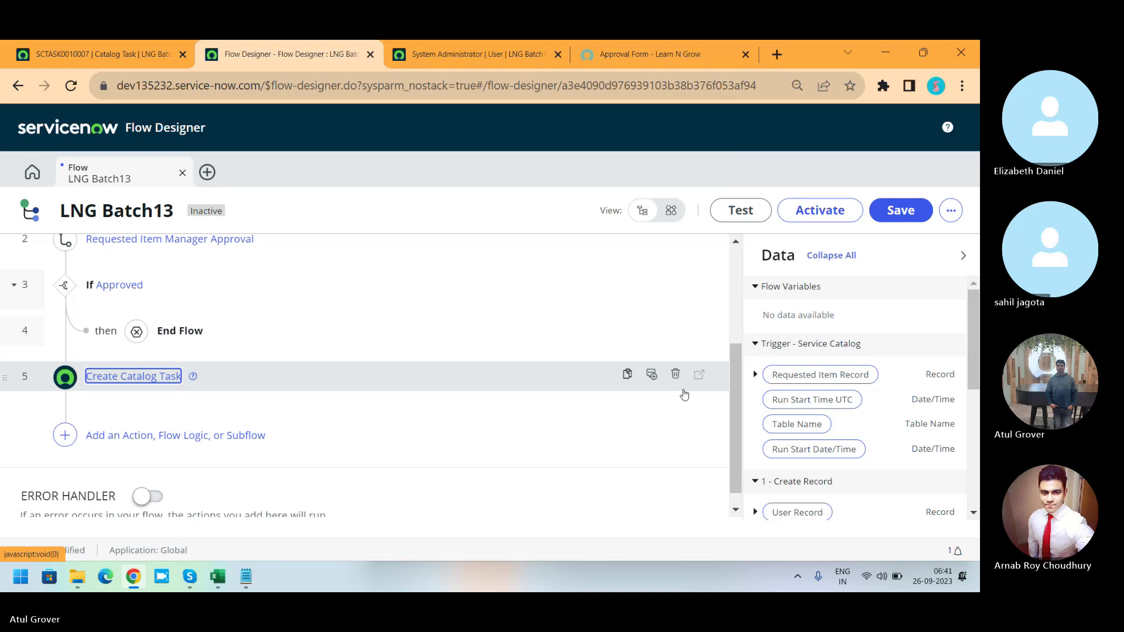
{"action": "left_click_drag", "start_coordinate": [735, 435], "coordinate": [736, 339]}
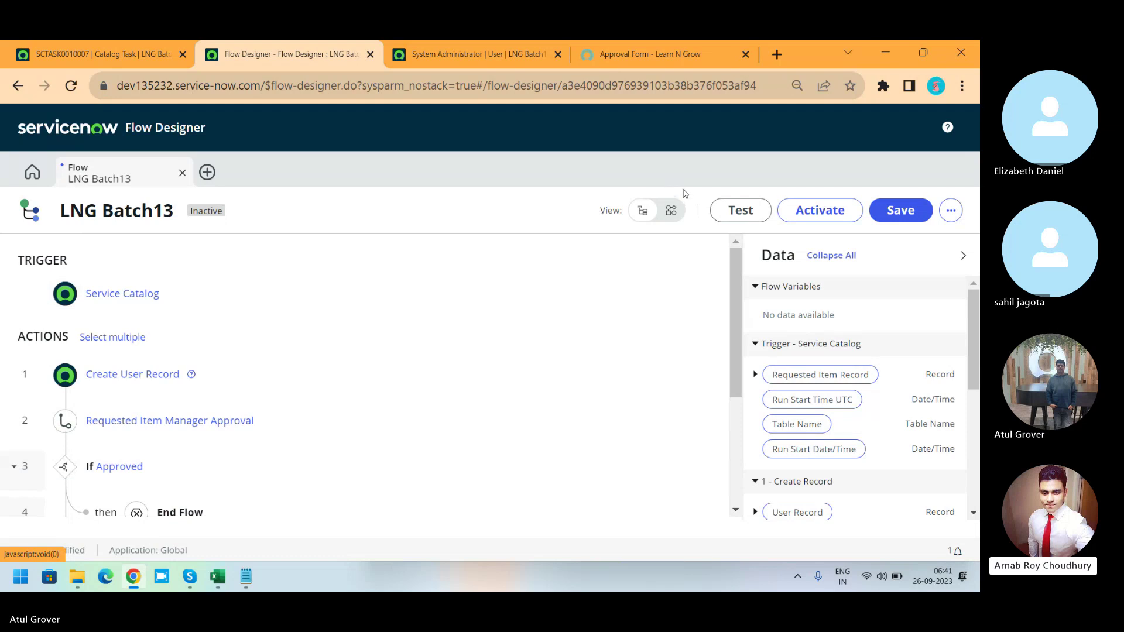
Show LNG Batch13 as a diagram, download it as LNG Batch13.png, and open the image.
{"action": "left_click", "coordinate": [665, 221]}
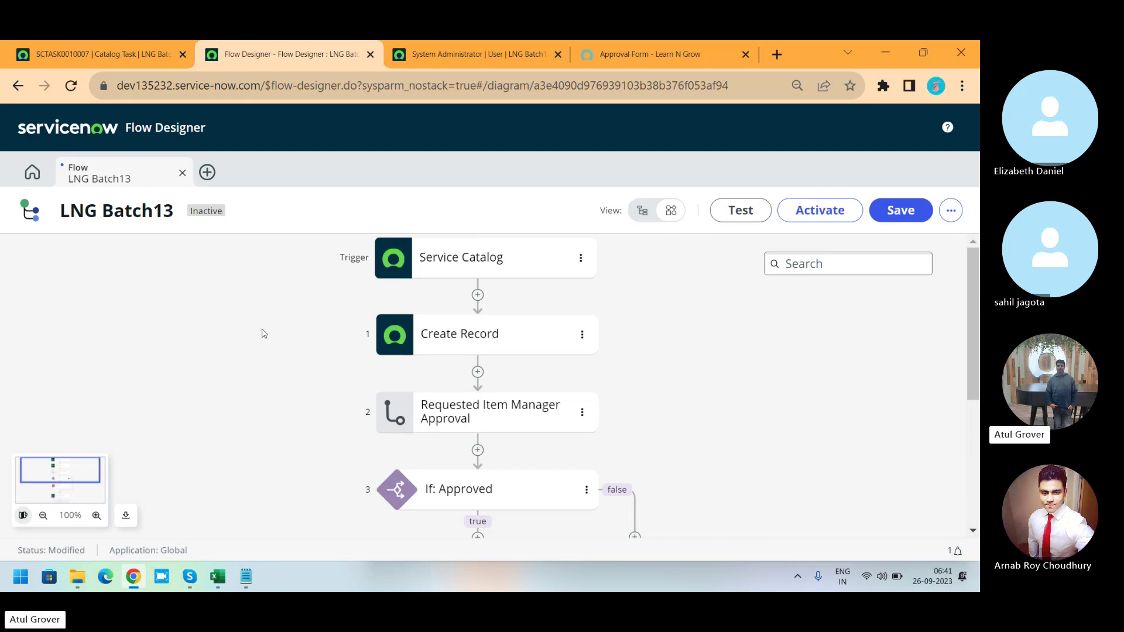
{"action": "left_click", "coordinate": [126, 515]}
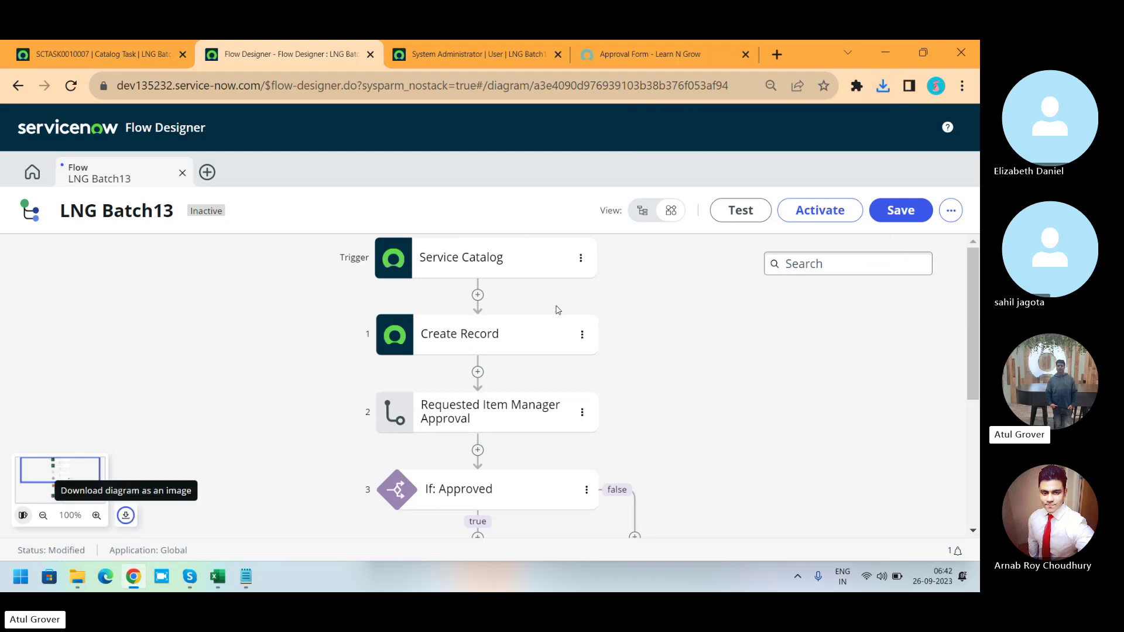
{"action": "left_click", "coordinate": [882, 87]}
{"action": "left_click", "coordinate": [751, 152]}
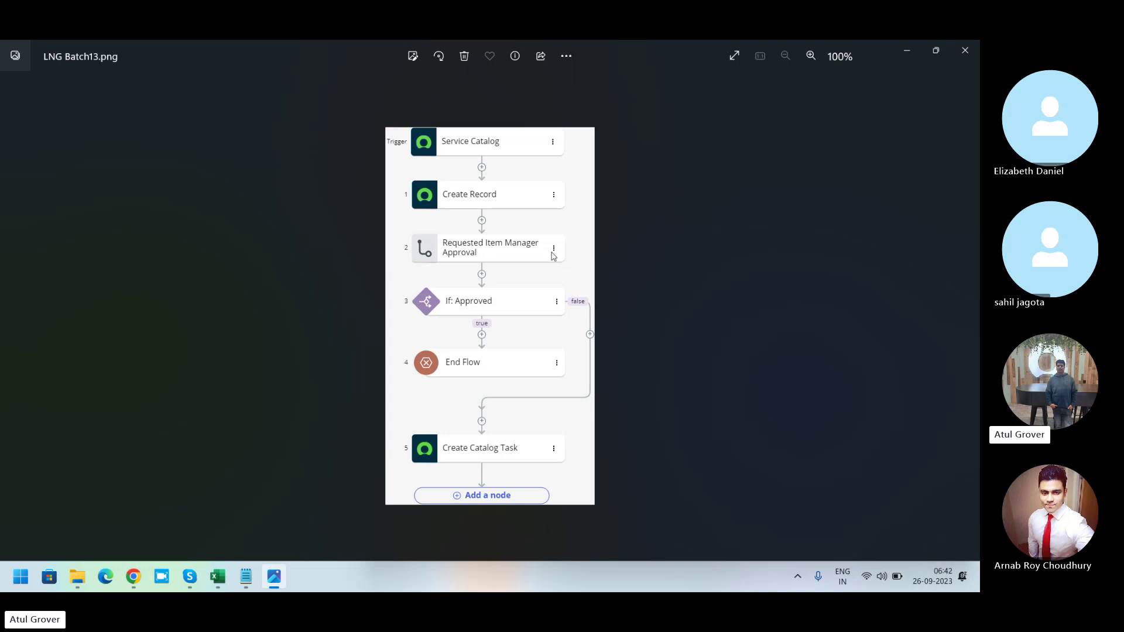
Close the Photos window showing the LNG Batch13 diagram image.
{"action": "left_click", "coordinate": [969, 56]}
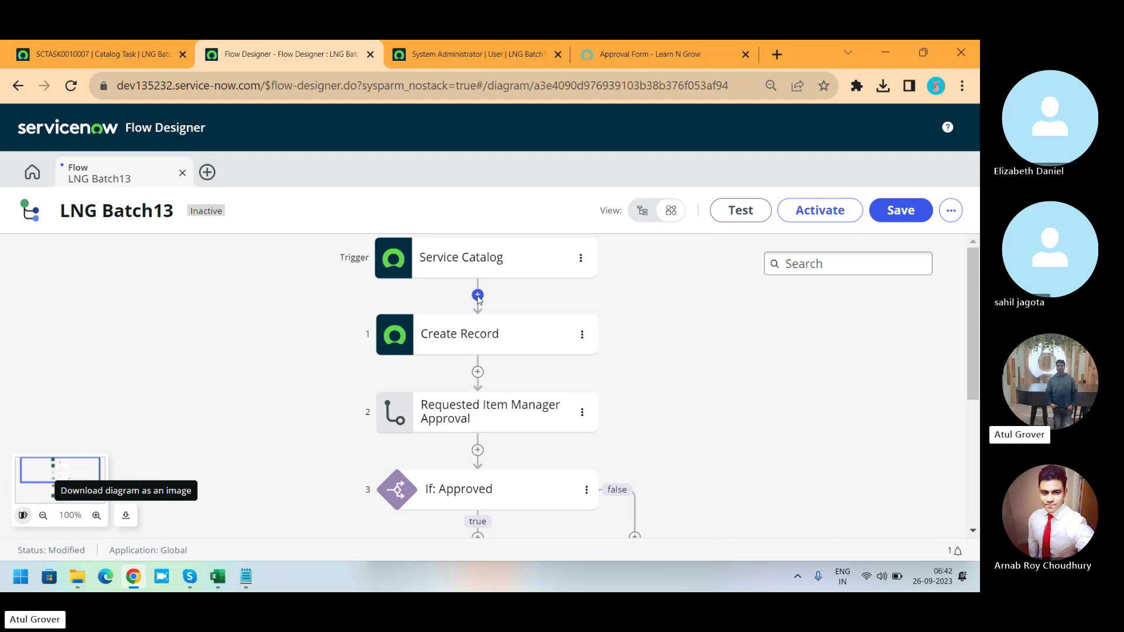
{"action": "left_click", "coordinate": [477, 296]}
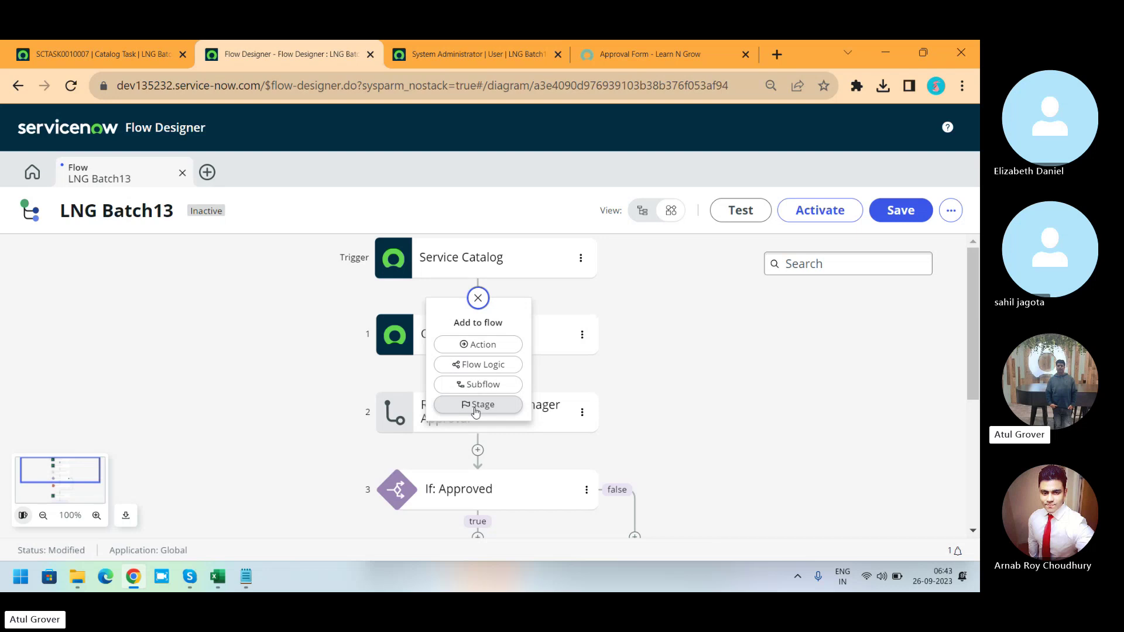
{"action": "left_click", "coordinate": [478, 364]}
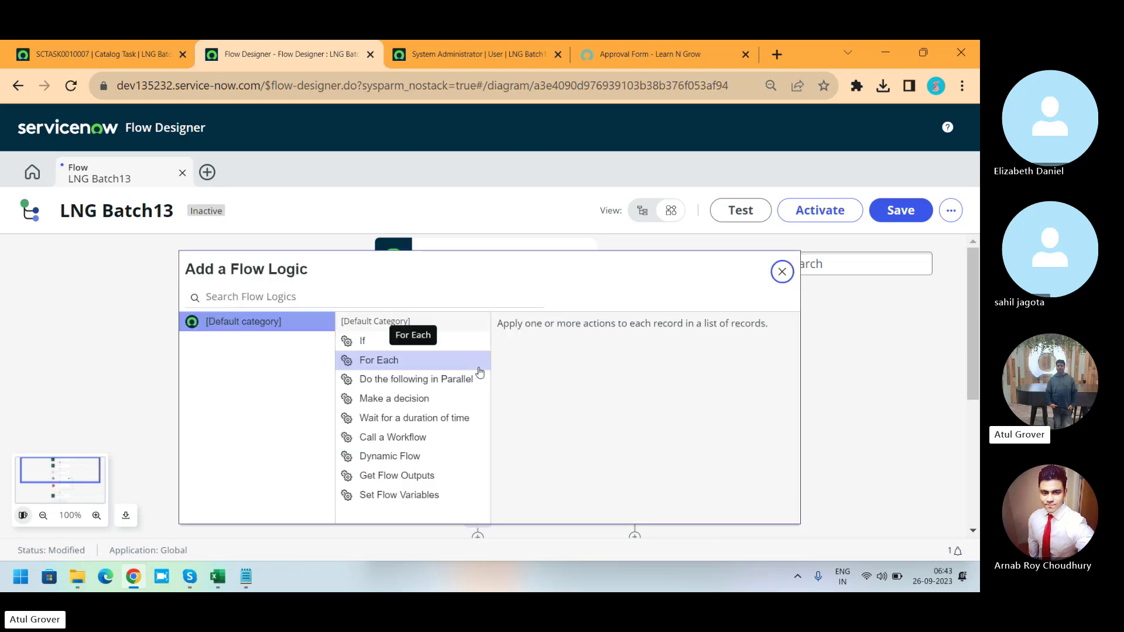
{"action": "left_click", "coordinate": [782, 271]}
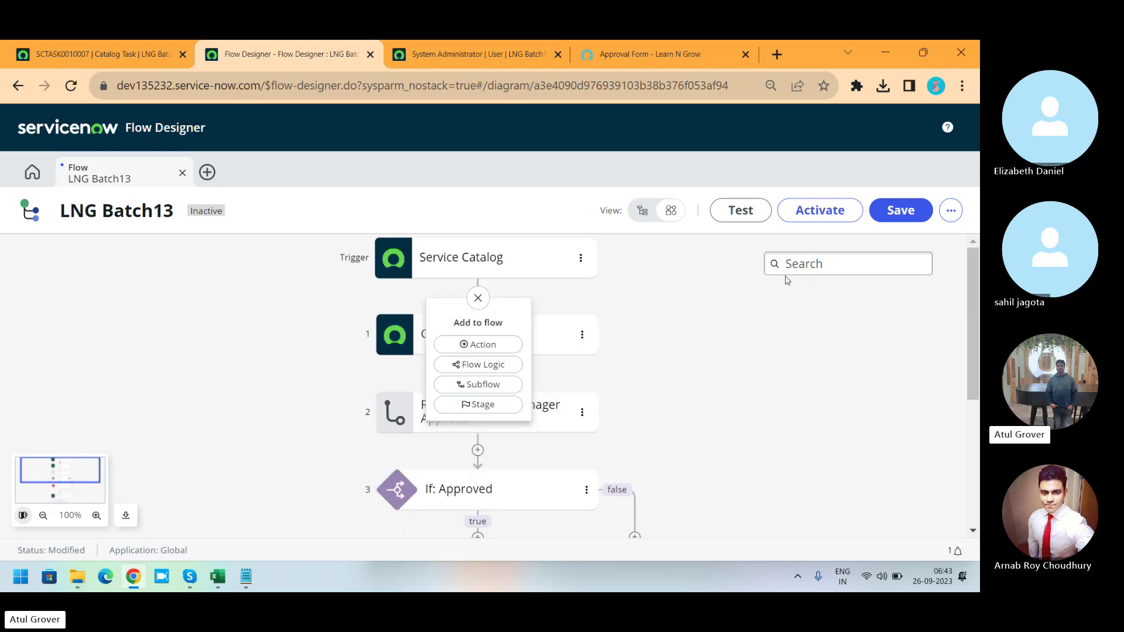
{"action": "left_click", "coordinate": [642, 210]}
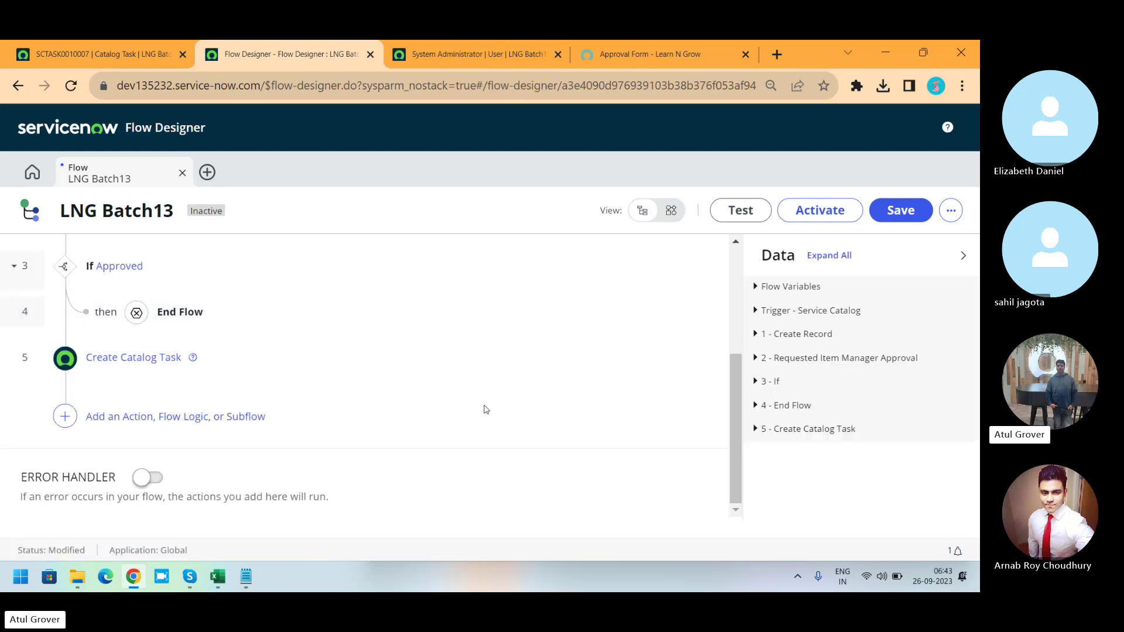
{"action": "left_click", "coordinate": [671, 210]}
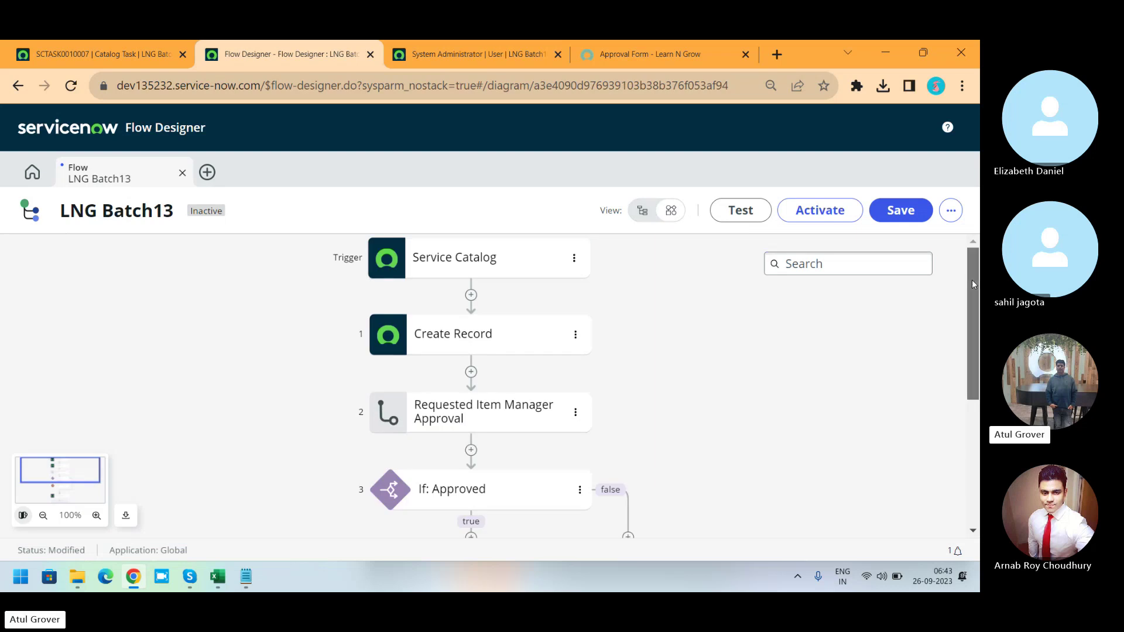
{"action": "left_click_drag", "start_coordinate": [972, 280], "coordinate": [975, 398]}
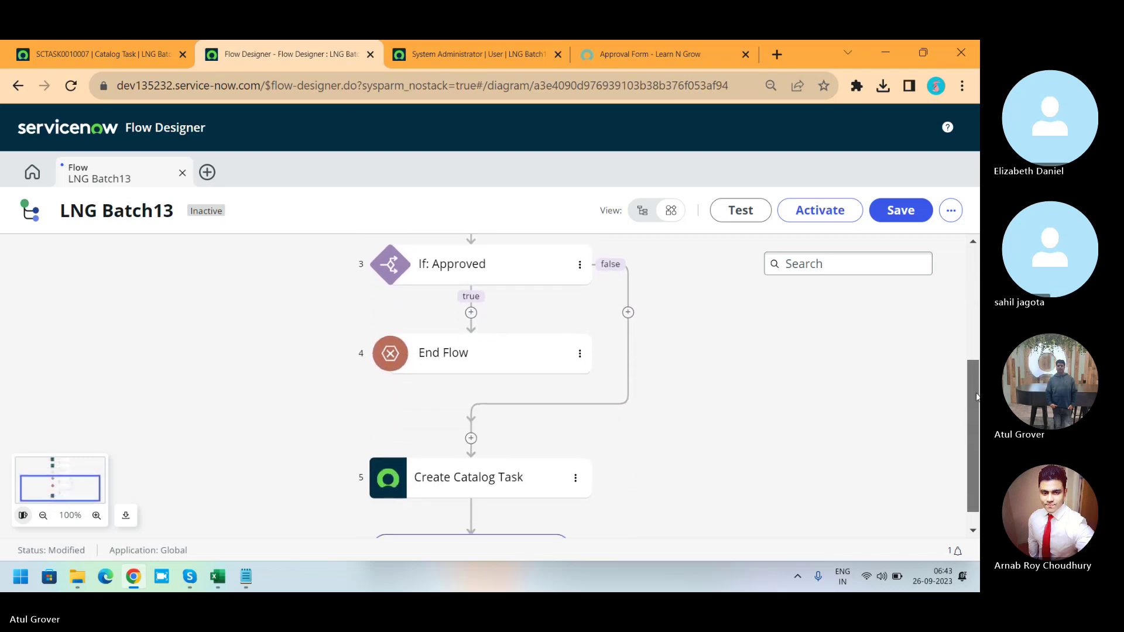
Create a new stage named Fulfillment with value Full at the top of the approved branch.
{"action": "left_click", "coordinate": [470, 312]}
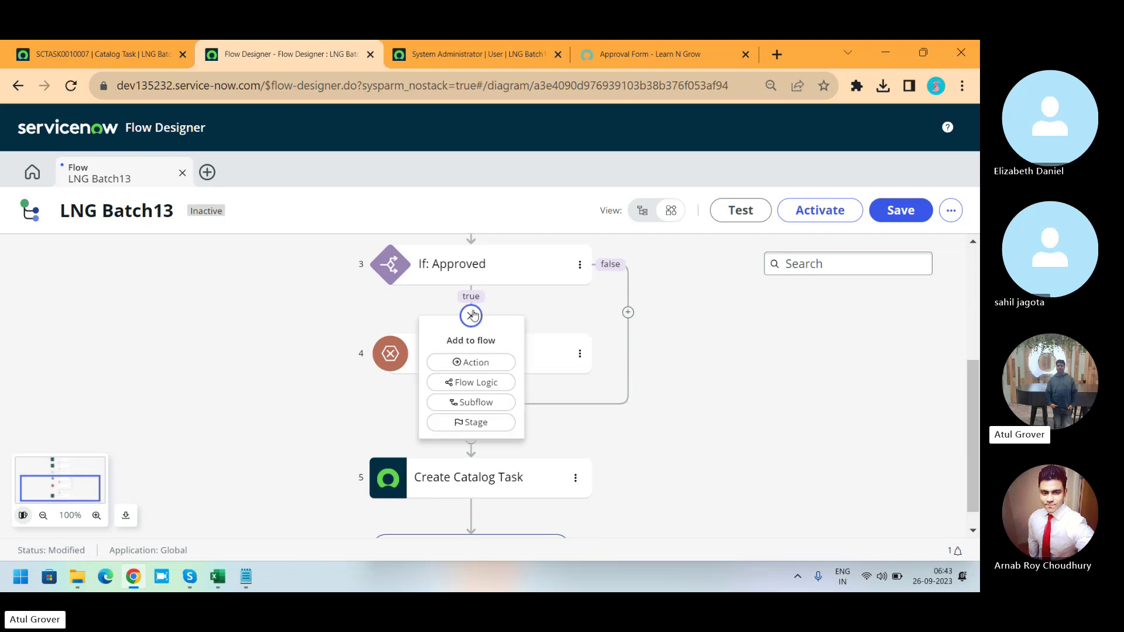
{"action": "left_click", "coordinate": [485, 424]}
{"action": "left_click", "coordinate": [502, 398]}
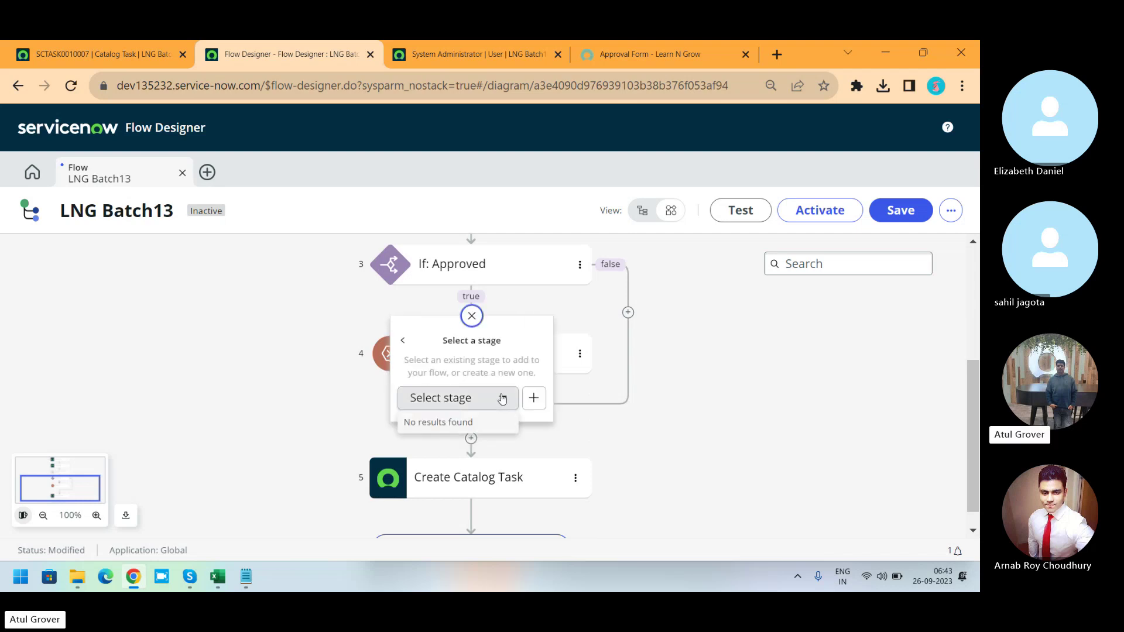
{"action": "left_click", "coordinate": [534, 399]}
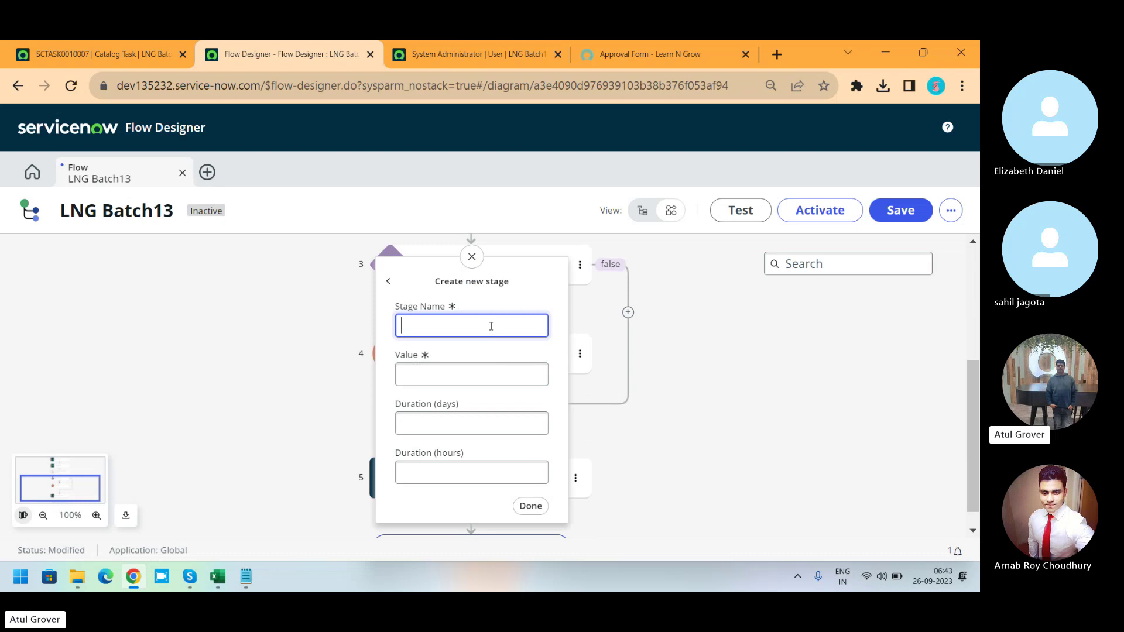
{"action": "type", "text": "Fulfillment"}
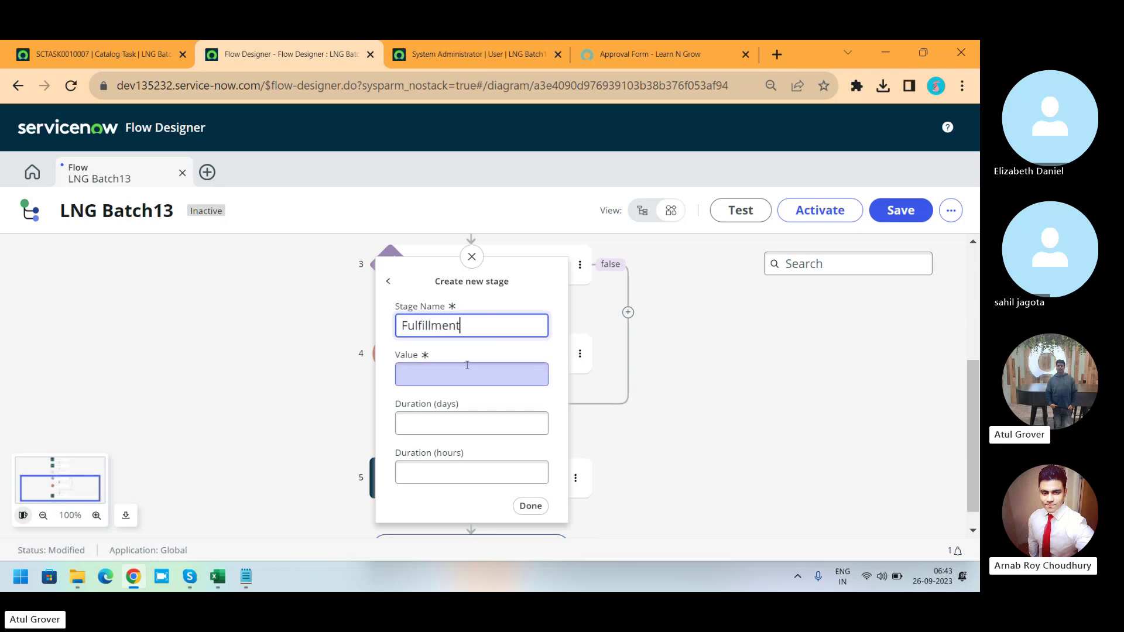
{"action": "left_click", "coordinate": [465, 373]}
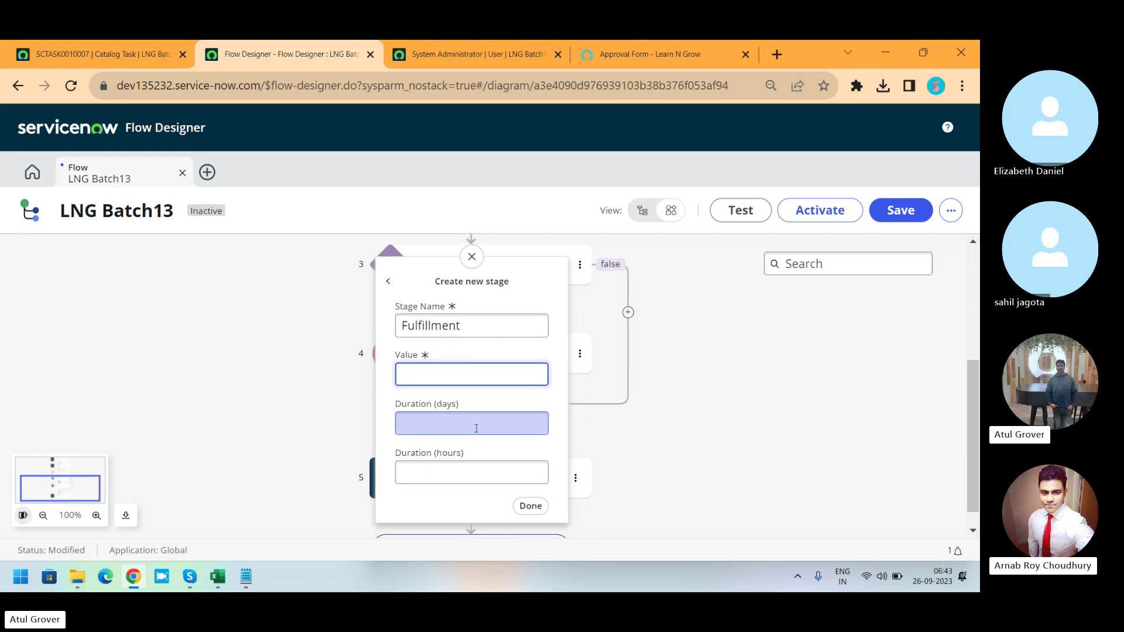
{"action": "type", "text": "Full"}
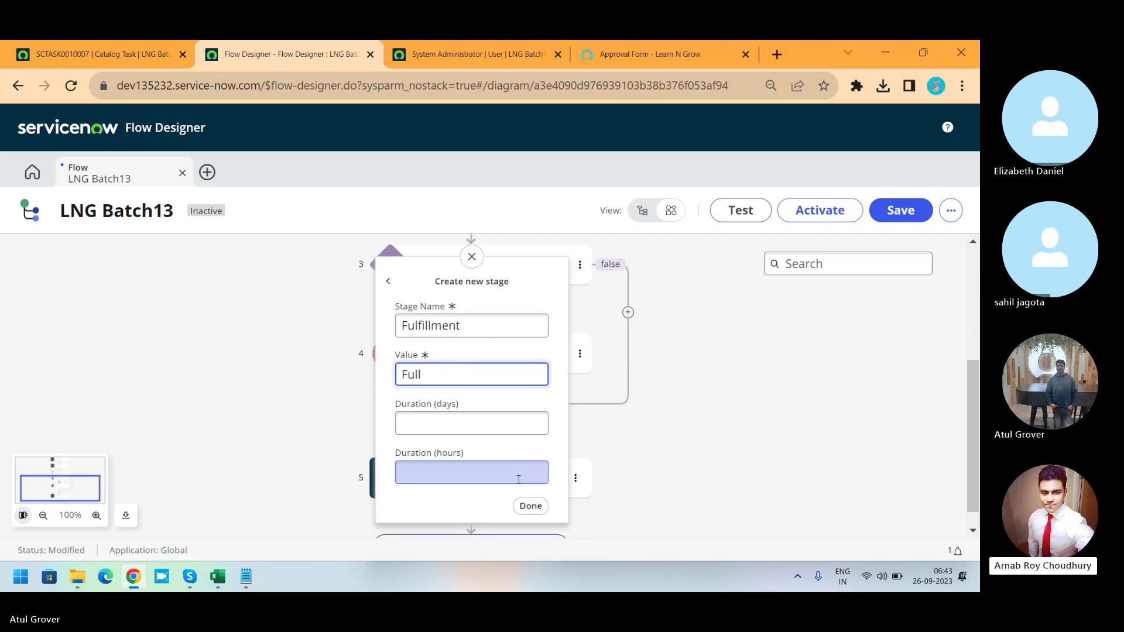
{"action": "left_click", "coordinate": [533, 517]}
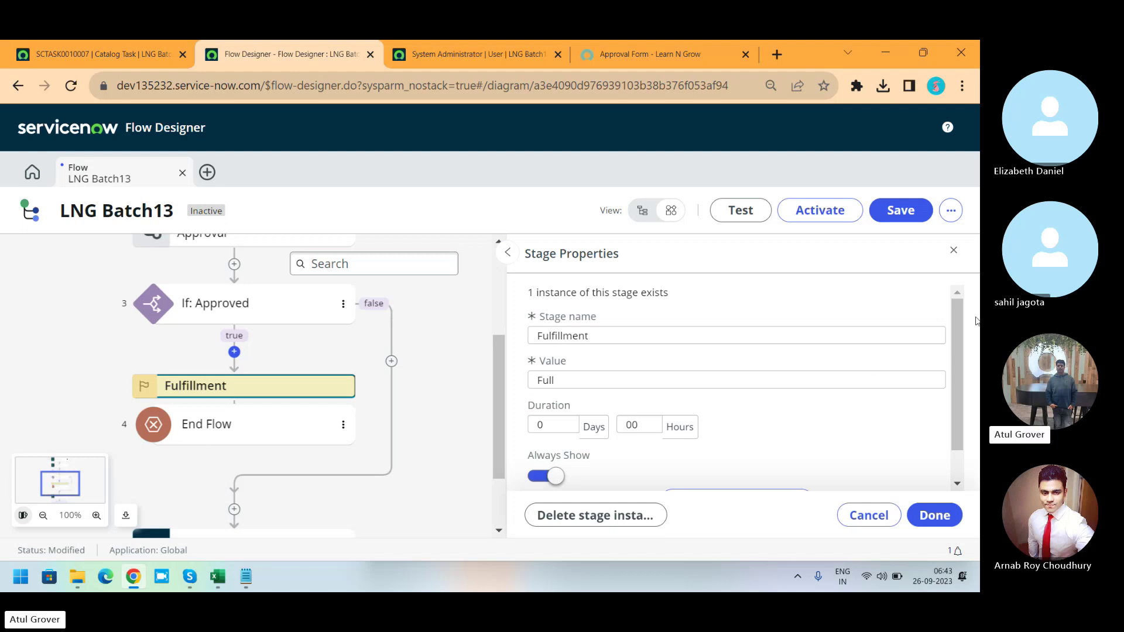
{"action": "left_click_drag", "start_coordinate": [961, 316], "coordinate": [967, 345]}
{"action": "left_click", "coordinate": [233, 353]}
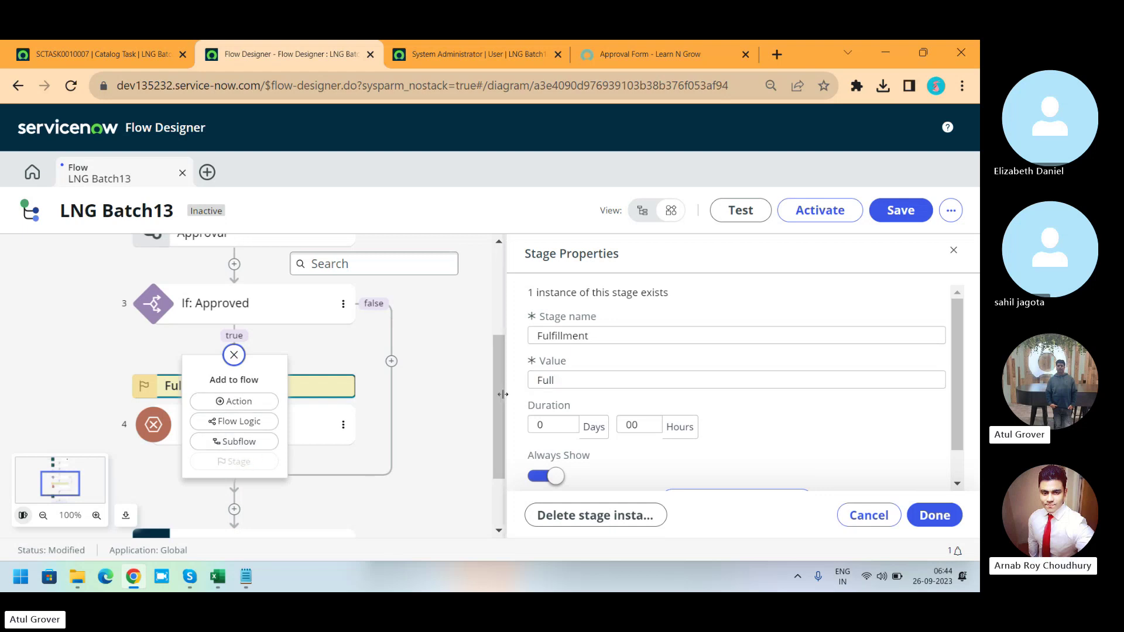
{"action": "left_click", "coordinate": [430, 355]}
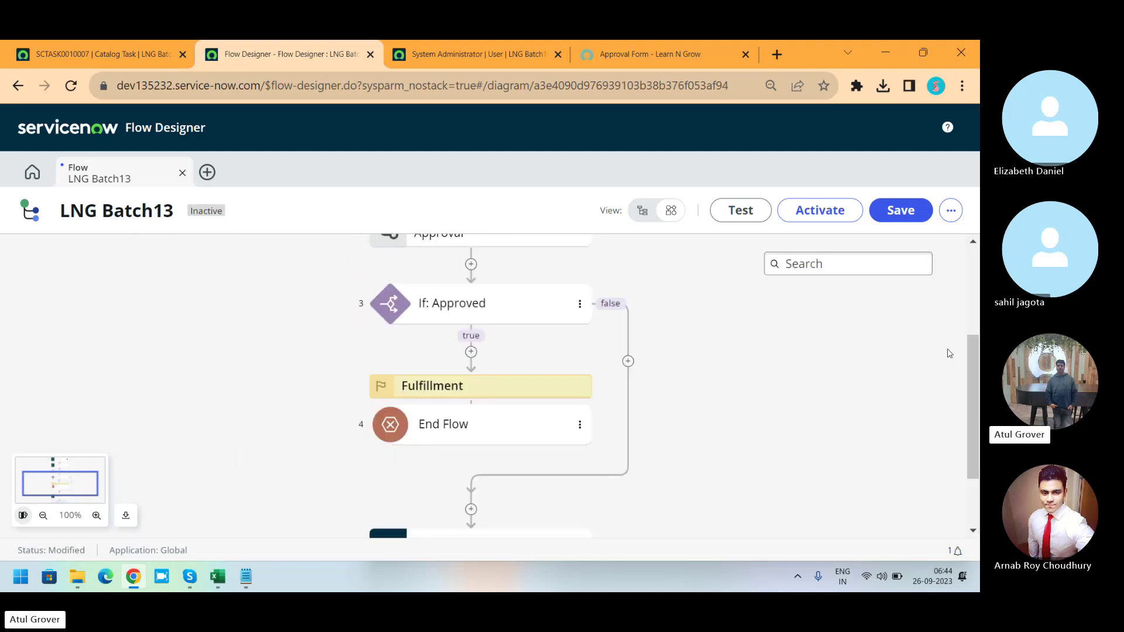
Save LNG Batch13 and test-run it against requested item RITM0000004.
{"action": "left_click", "coordinate": [889, 214]}
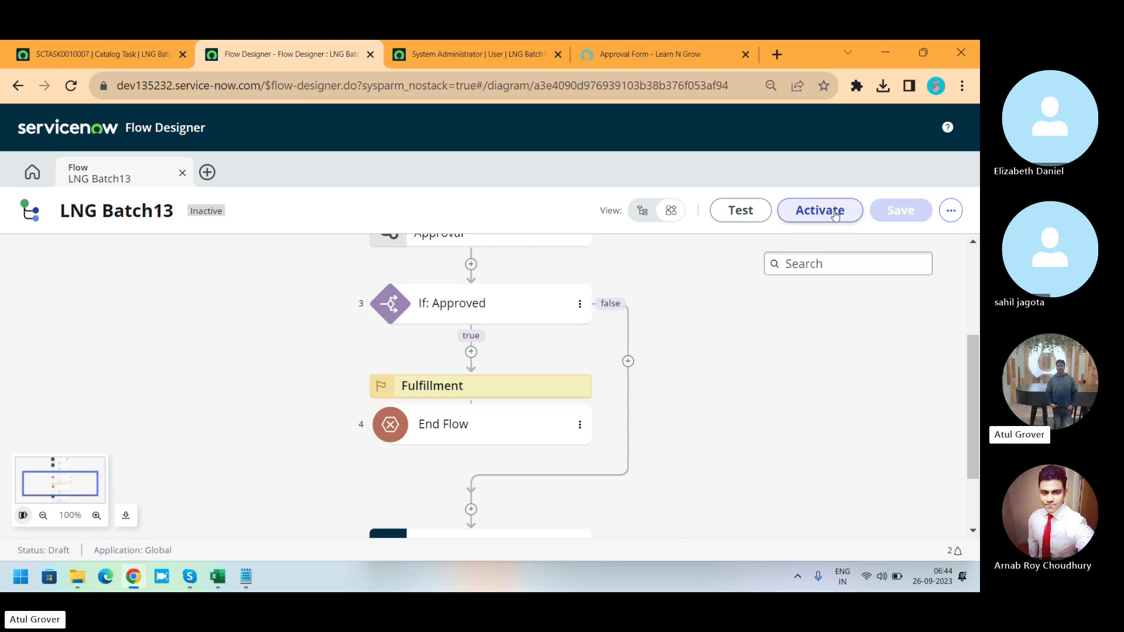
{"action": "left_click", "coordinate": [758, 219]}
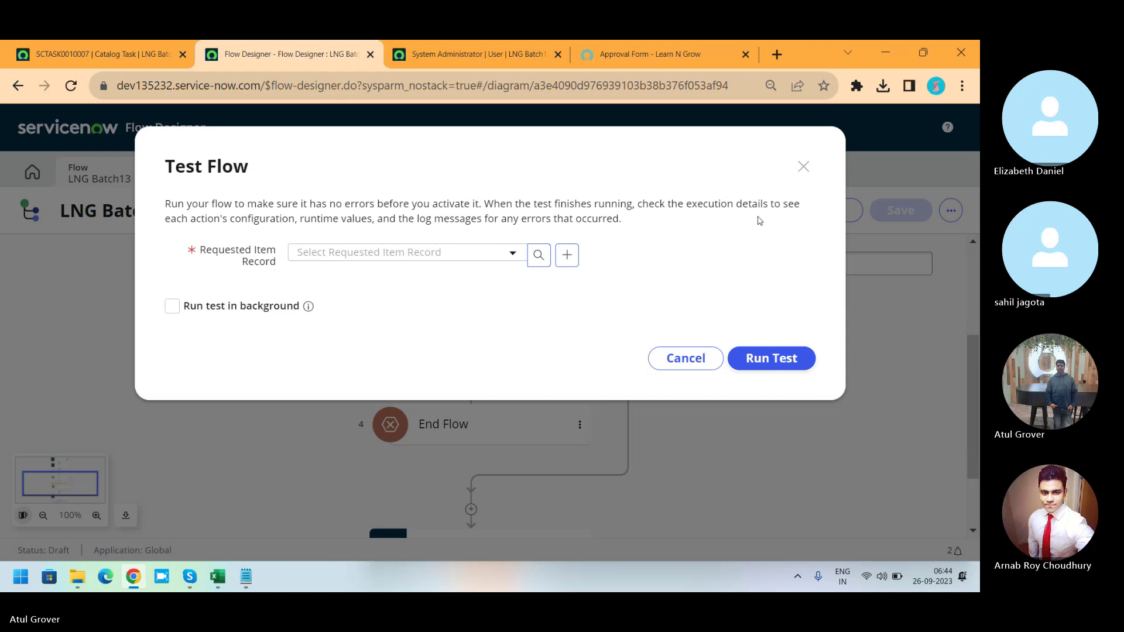
{"action": "left_click", "coordinate": [488, 258]}
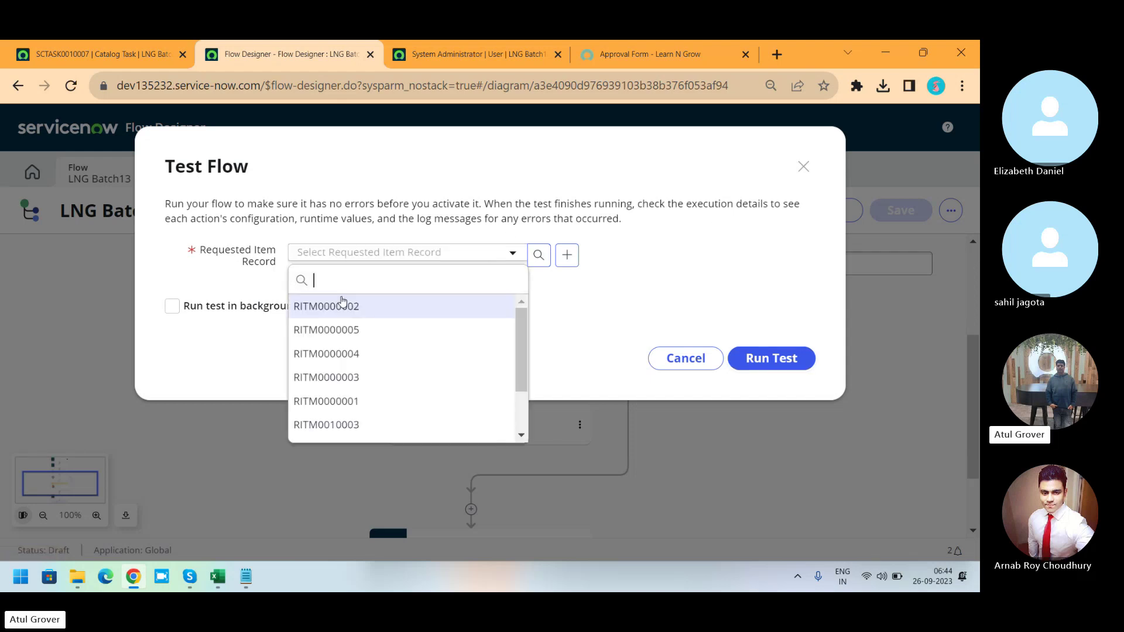
{"action": "left_click", "coordinate": [108, 54]}
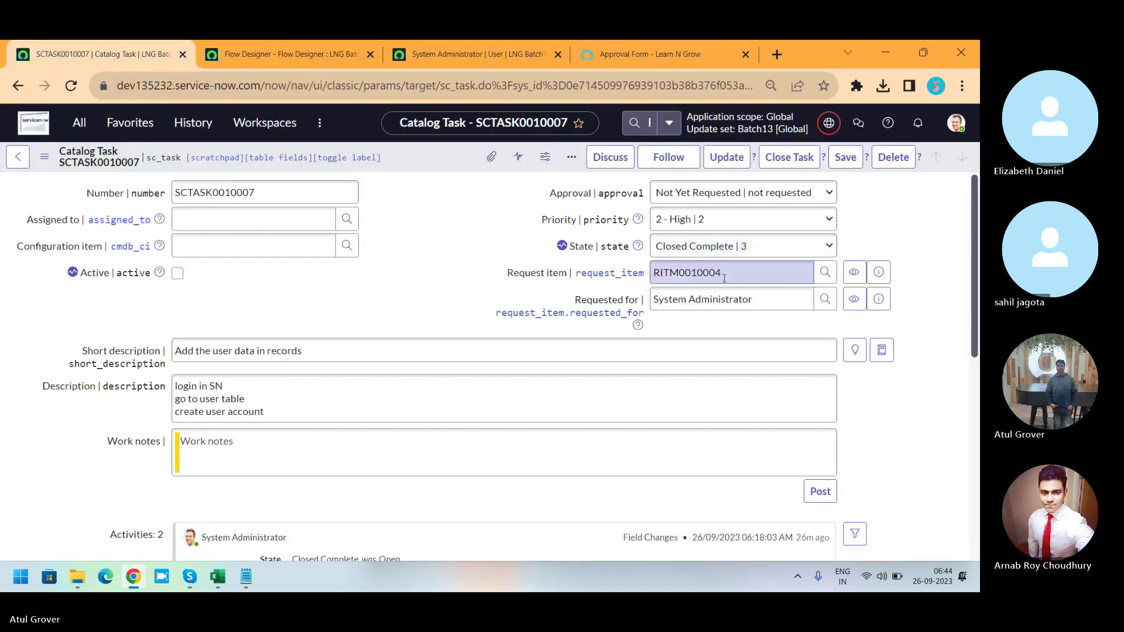
{"action": "left_click_drag", "start_coordinate": [729, 275], "coordinate": [566, 262]}
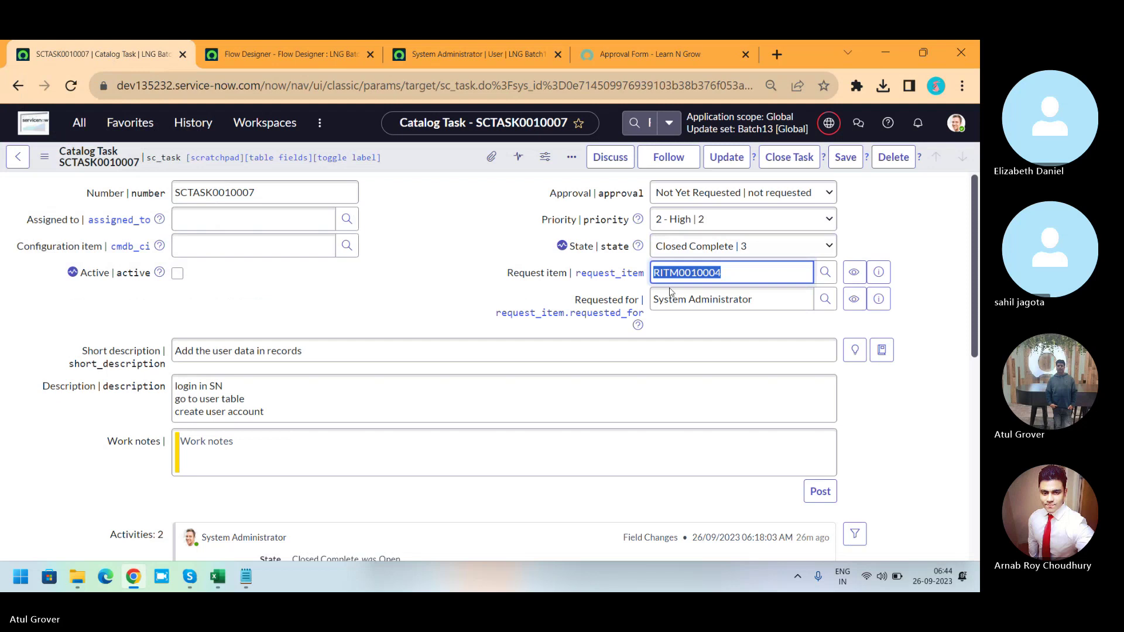
{"action": "left_click", "coordinate": [350, 59]}
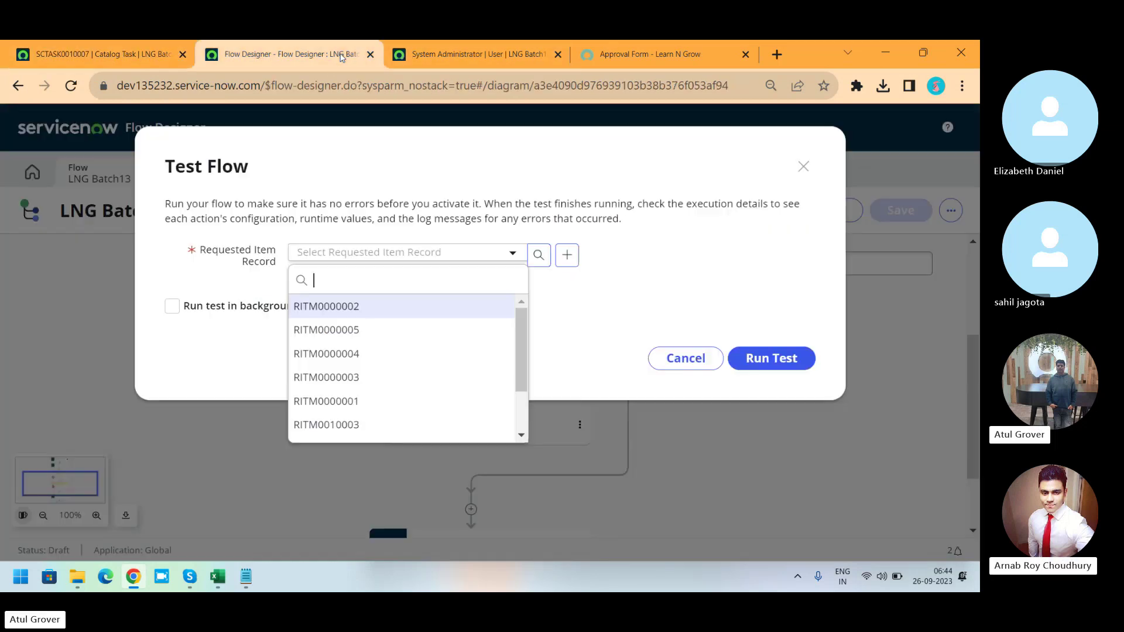
{"action": "left_click", "coordinate": [338, 354]}
{"action": "left_click", "coordinate": [773, 360]}
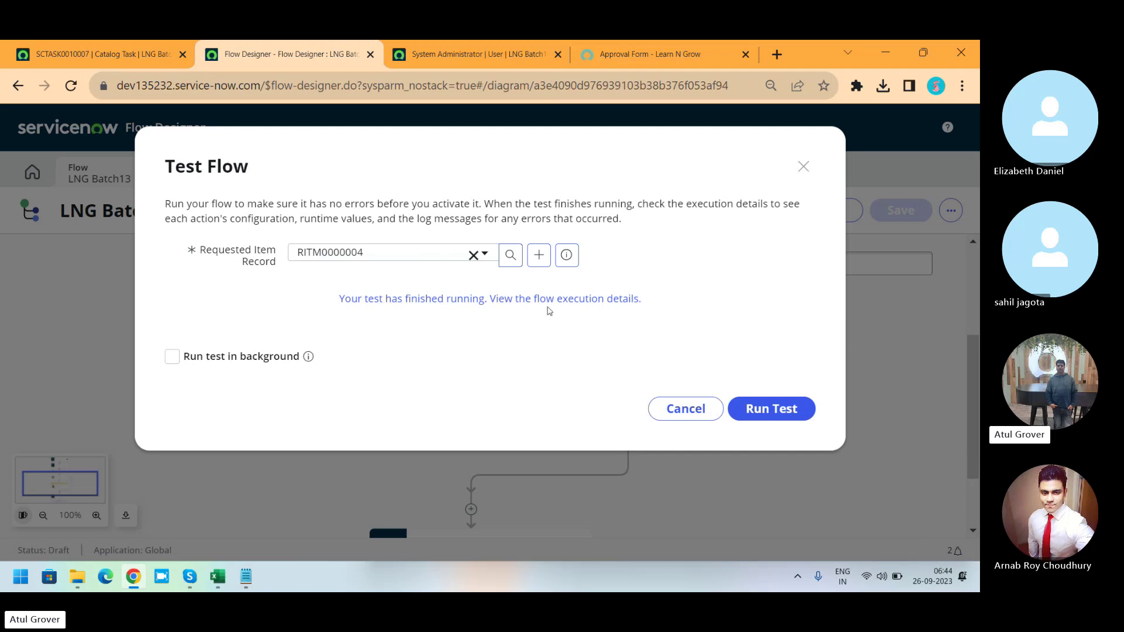
{"action": "left_click", "coordinate": [509, 299]}
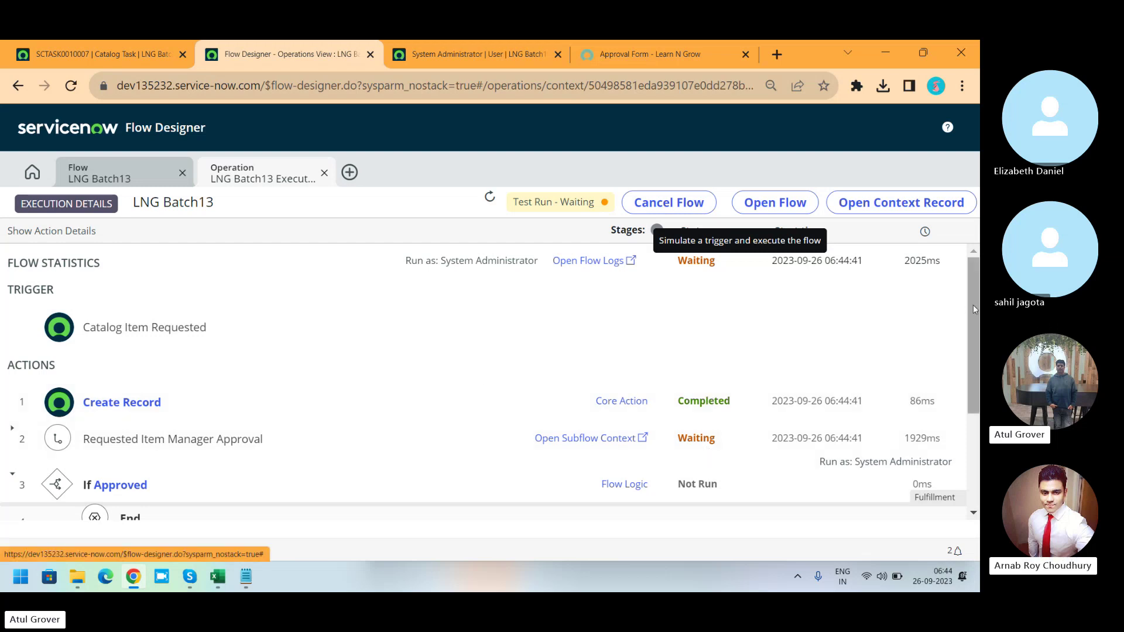
Refresh the test run's execution details and expand the Requested Item Manager Approval step.
{"action": "left_click_drag", "start_coordinate": [973, 304], "coordinate": [974, 357]}
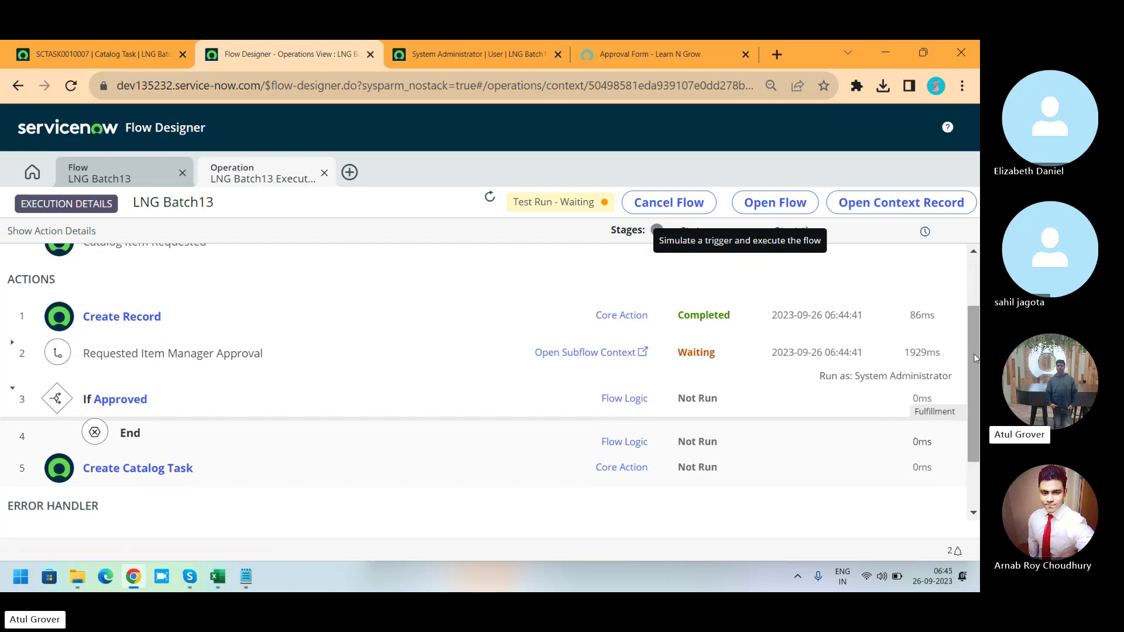
{"action": "left_click", "coordinate": [490, 198]}
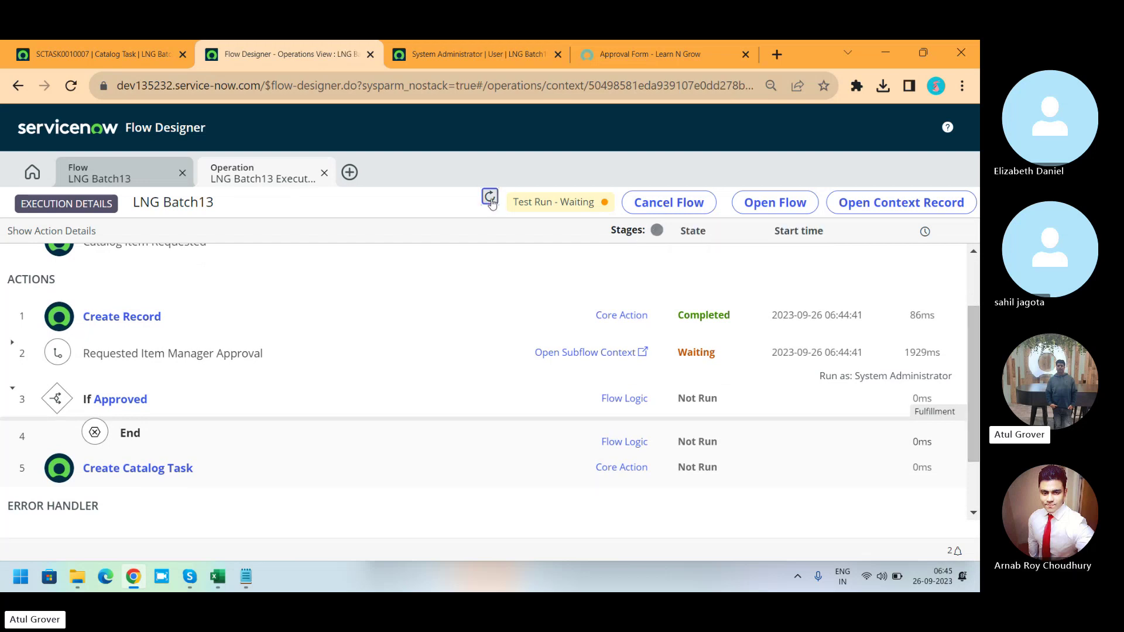
{"action": "left_click", "coordinate": [228, 354]}
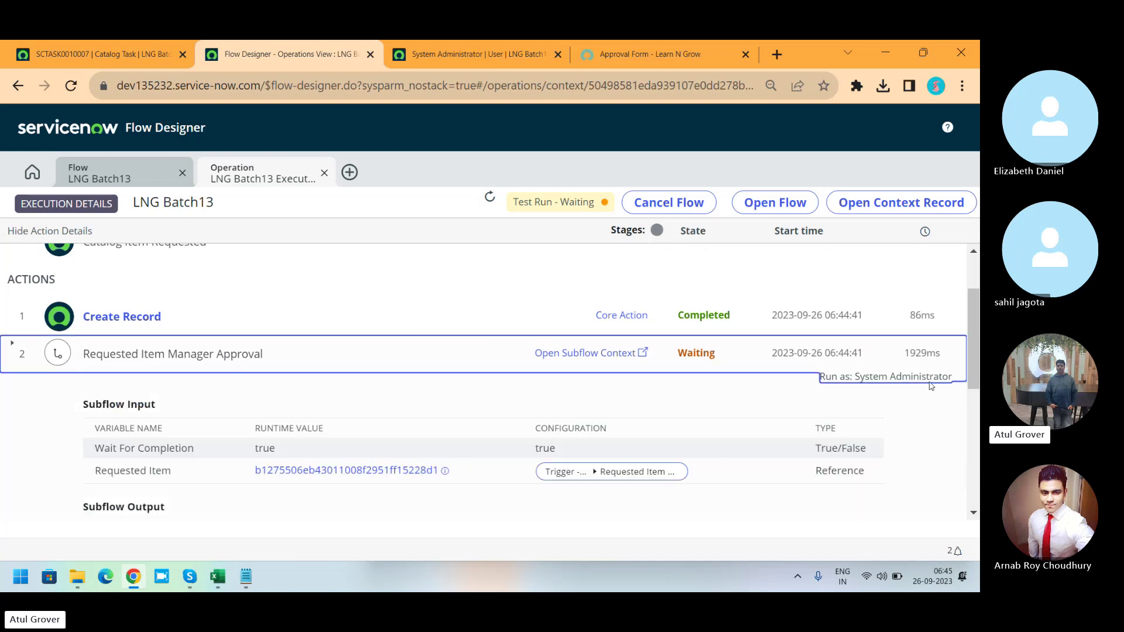
{"action": "mouse_move", "coordinate": [971, 314]}
{"action": "left_mouse_down"}
{"action": "mouse_move", "coordinate": [972, 443]}
{"action": "mouse_move", "coordinate": [978, 299]}
{"action": "left_mouse_up"}
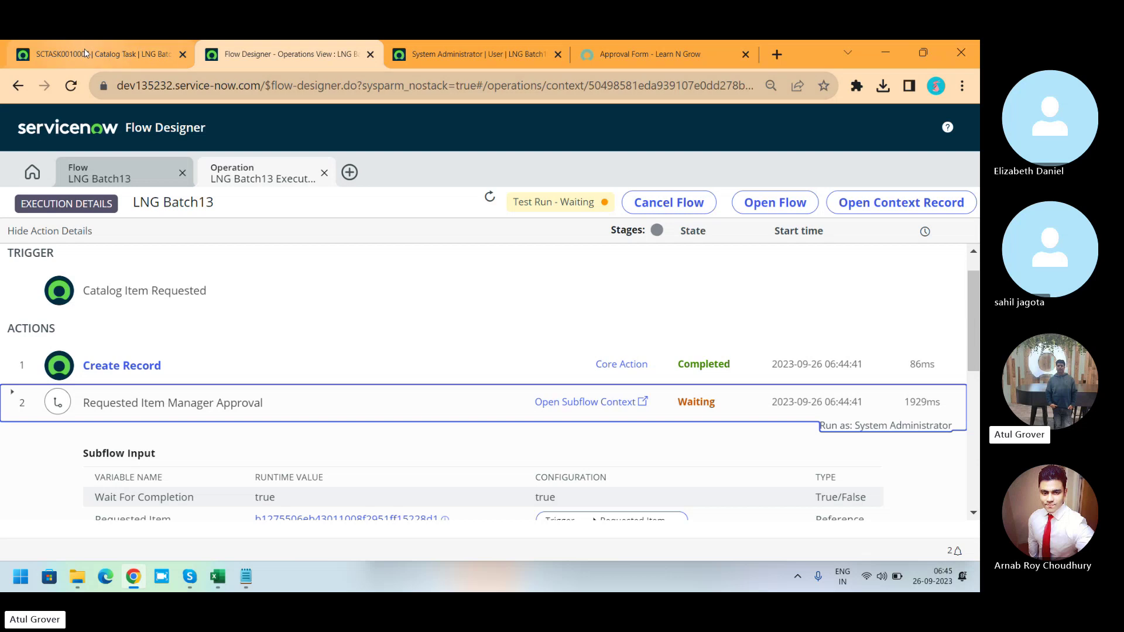
From SCTASK0010007, open requested item RITM0010004 and show its four approvers.
{"action": "left_click", "coordinate": [138, 49]}
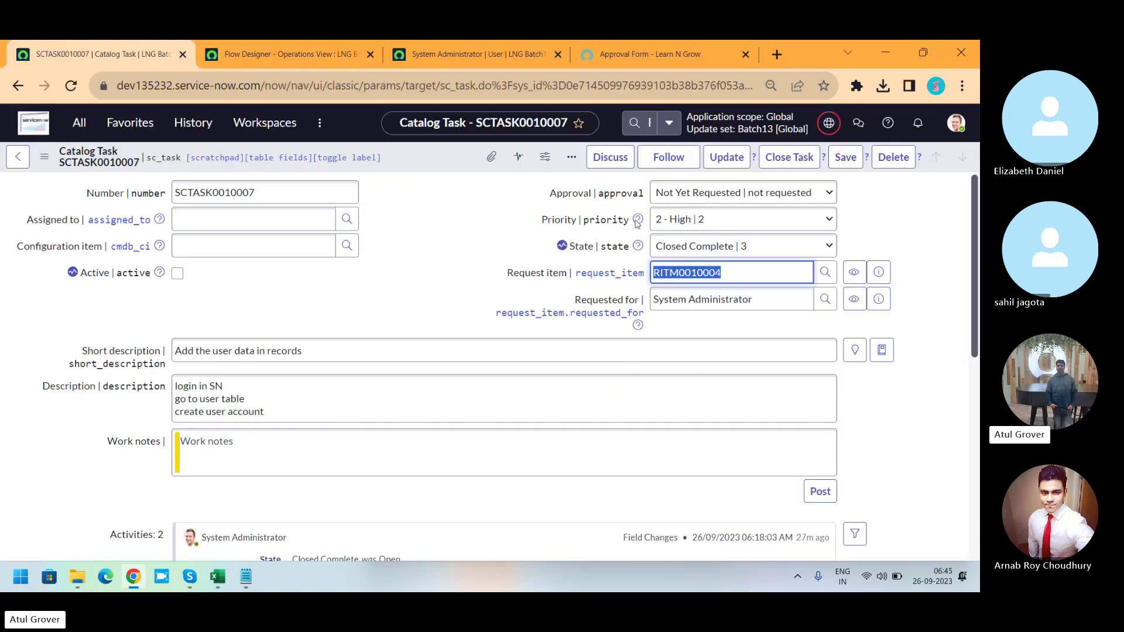
{"action": "left_click", "coordinate": [878, 272]}
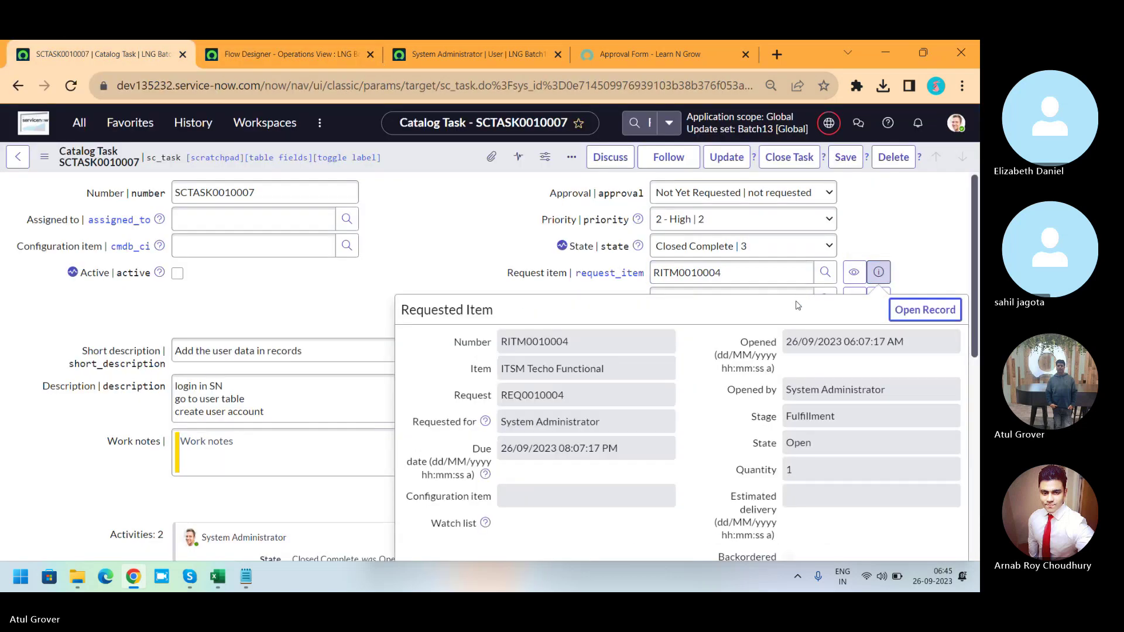
{"action": "left_click", "coordinate": [917, 314]}
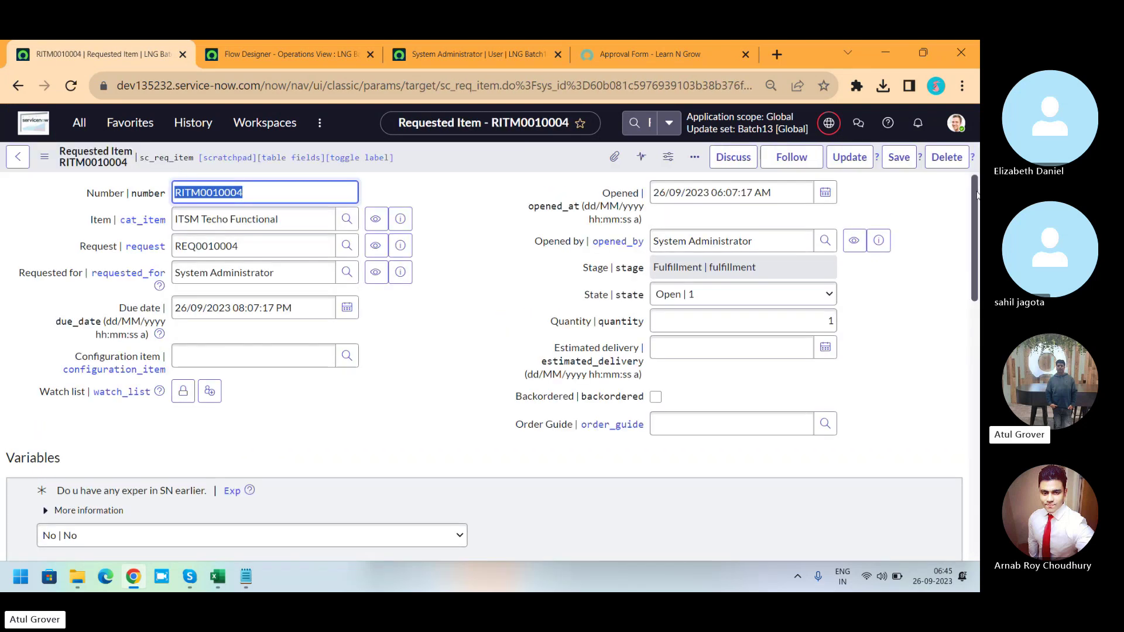
{"action": "left_click_drag", "start_coordinate": [976, 195], "coordinate": [970, 432]}
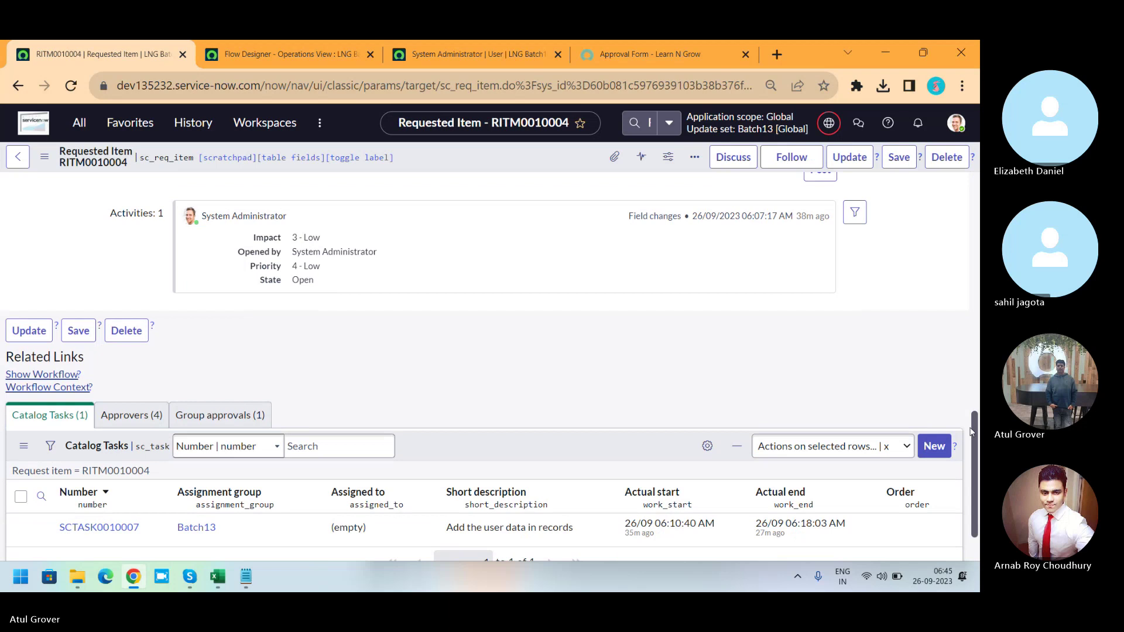
{"action": "left_click", "coordinate": [129, 415]}
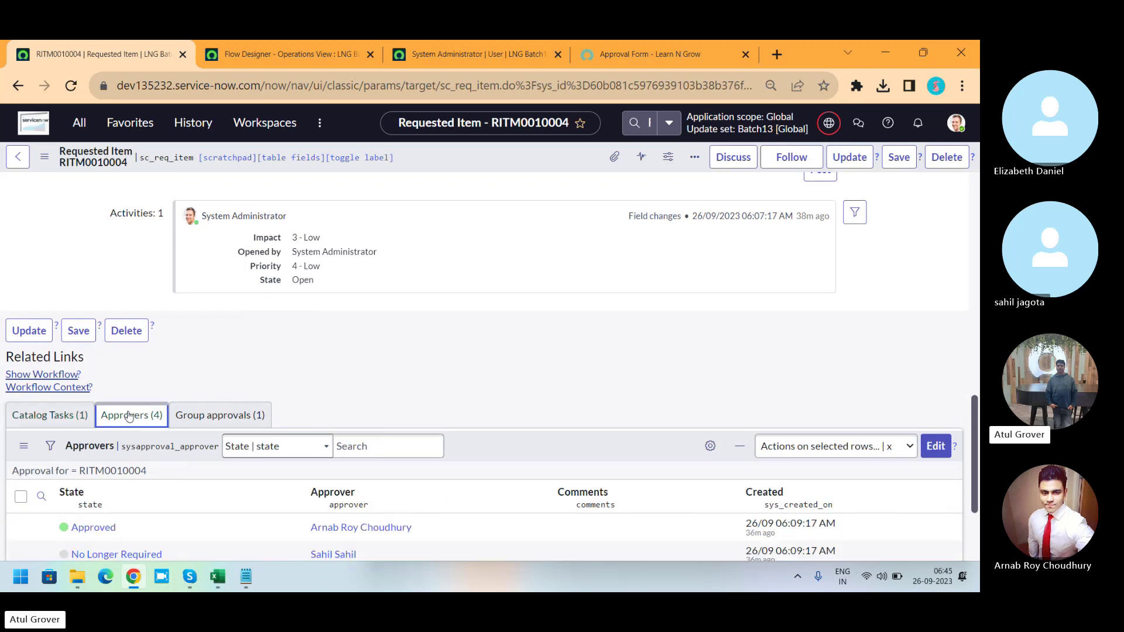
Reload the RITM0010004 form, then switch to the System Administrator user record.
{"action": "right_click", "coordinate": [458, 162]}
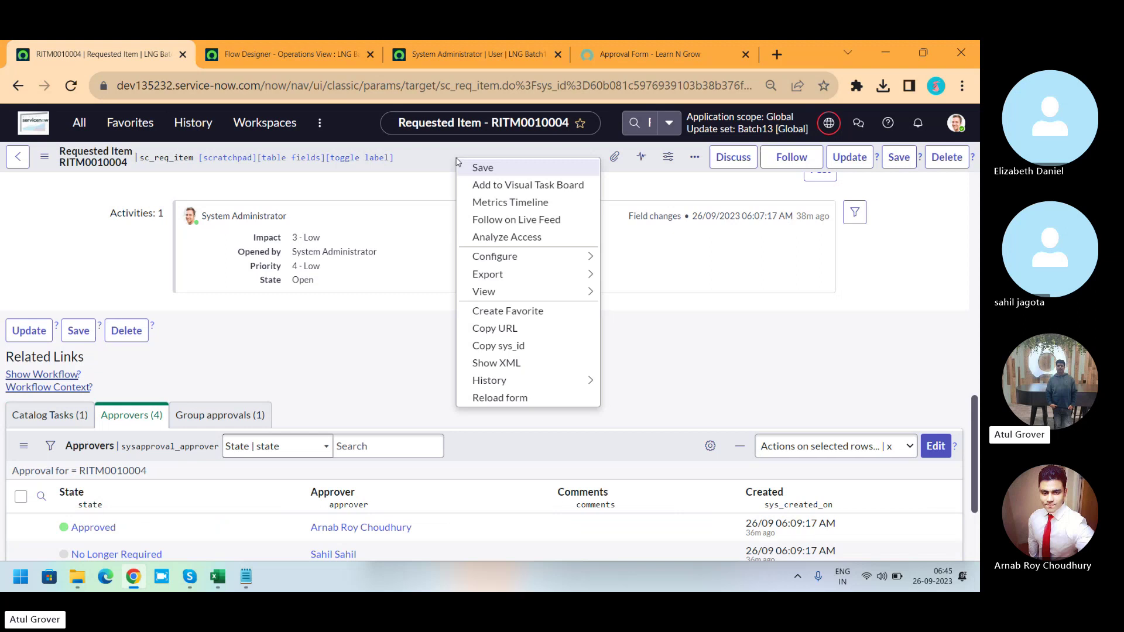
{"action": "left_click", "coordinate": [514, 400]}
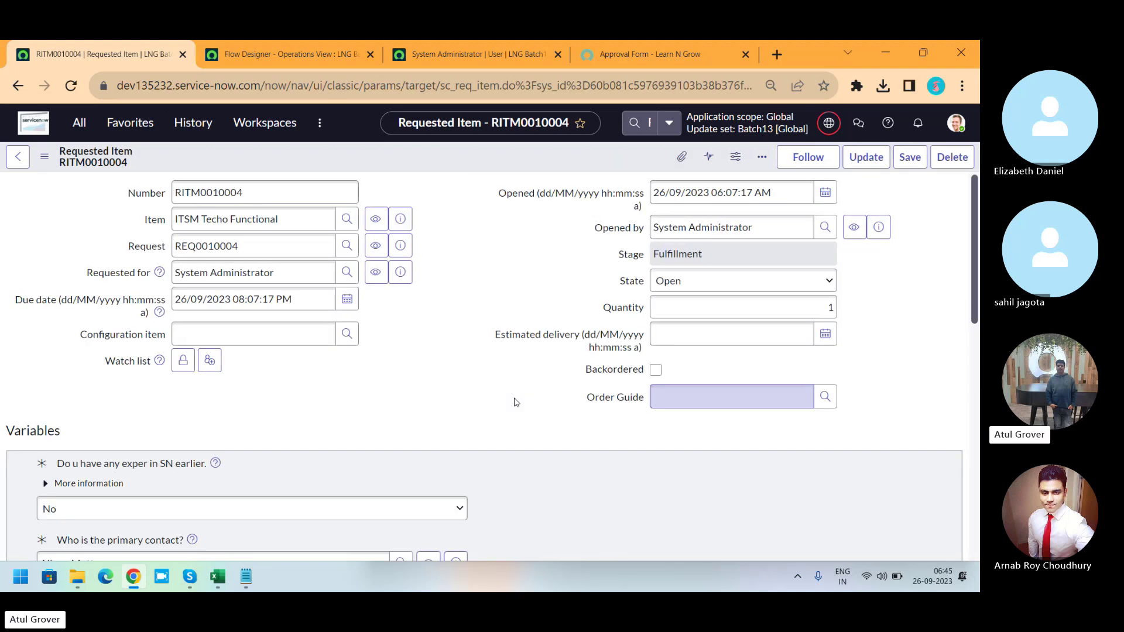
{"action": "left_click_drag", "start_coordinate": [971, 206], "coordinate": [949, 471]}
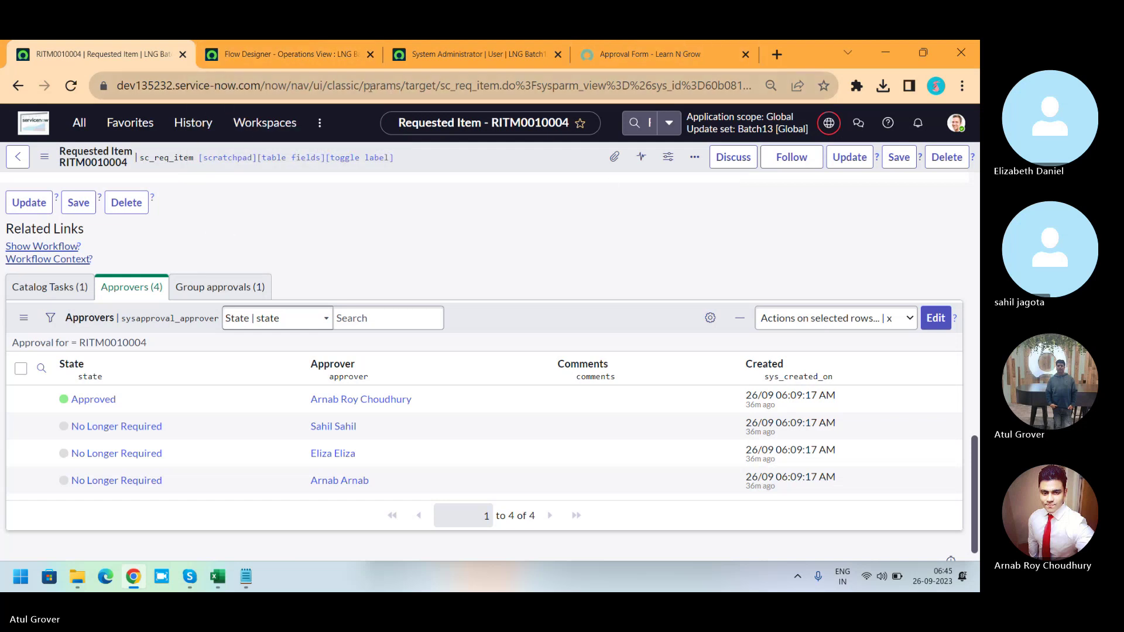
{"action": "left_click", "coordinate": [438, 53]}
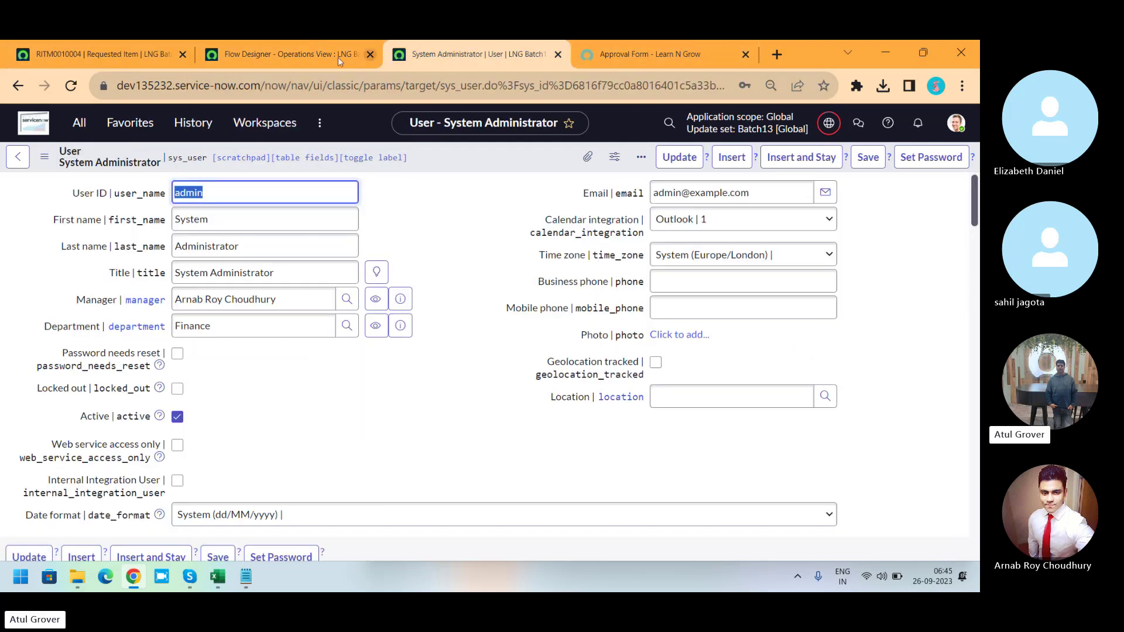
Dismiss the finished test run dialog and activate the LNG Batch13 flow, confirming activation.
{"action": "left_click", "coordinate": [254, 58]}
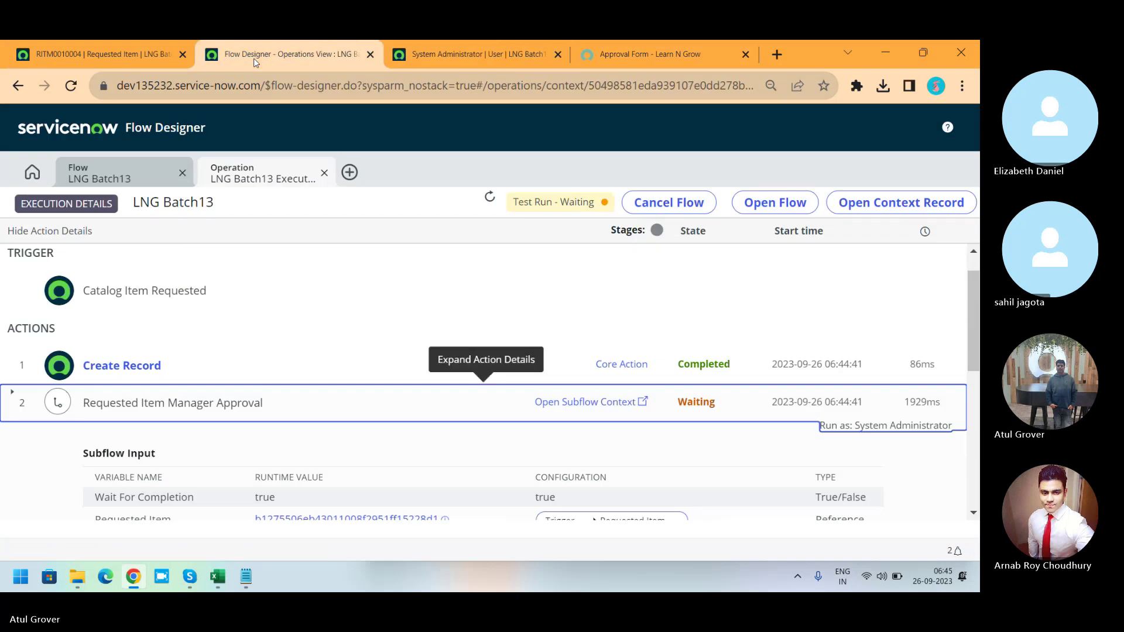
{"action": "left_click", "coordinate": [112, 175]}
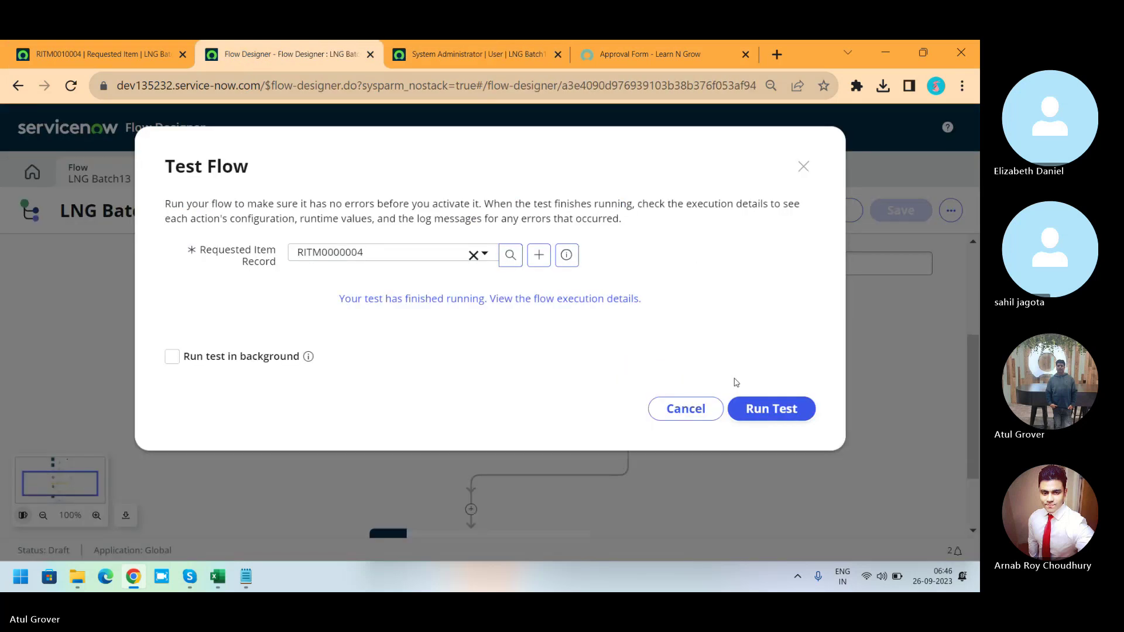
{"action": "left_click", "coordinate": [686, 408]}
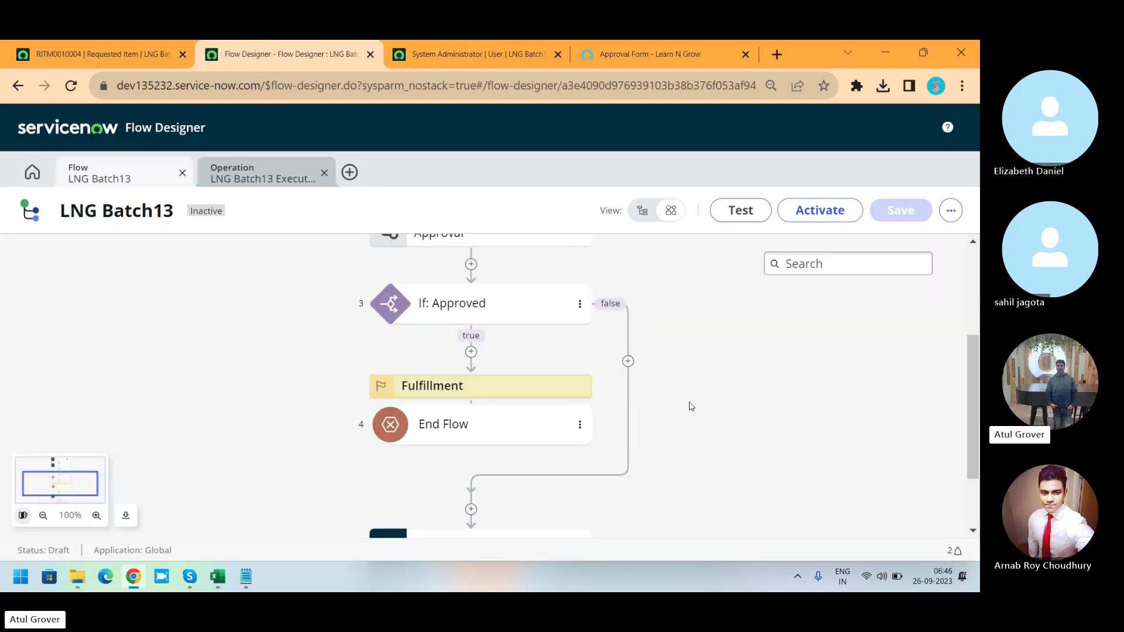
{"action": "left_click", "coordinate": [802, 219]}
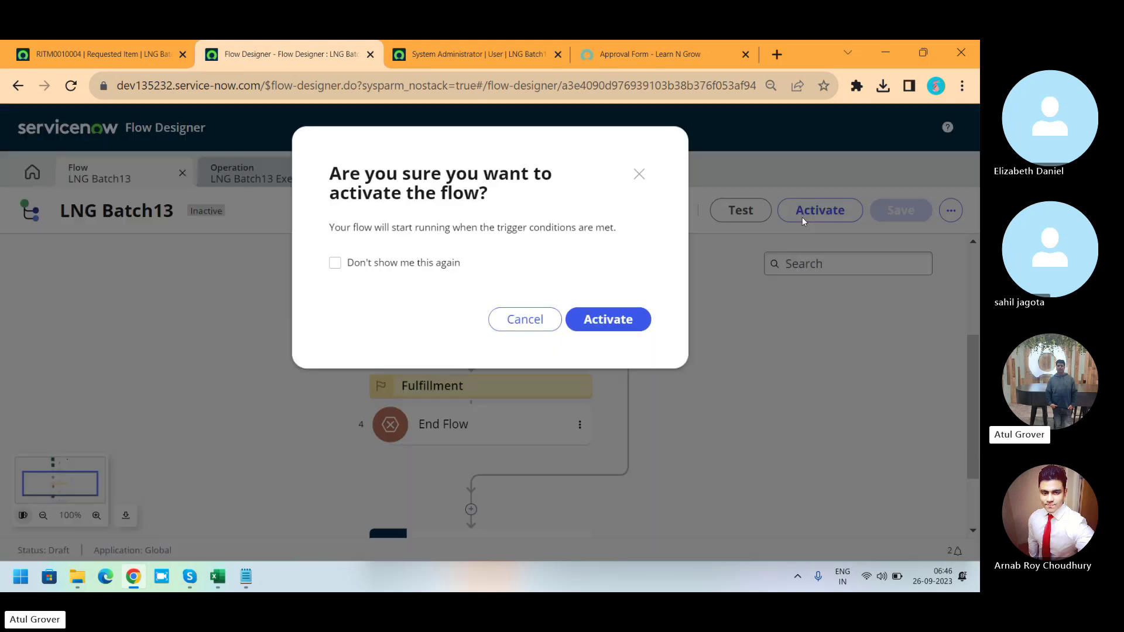
{"action": "left_click", "coordinate": [613, 320]}
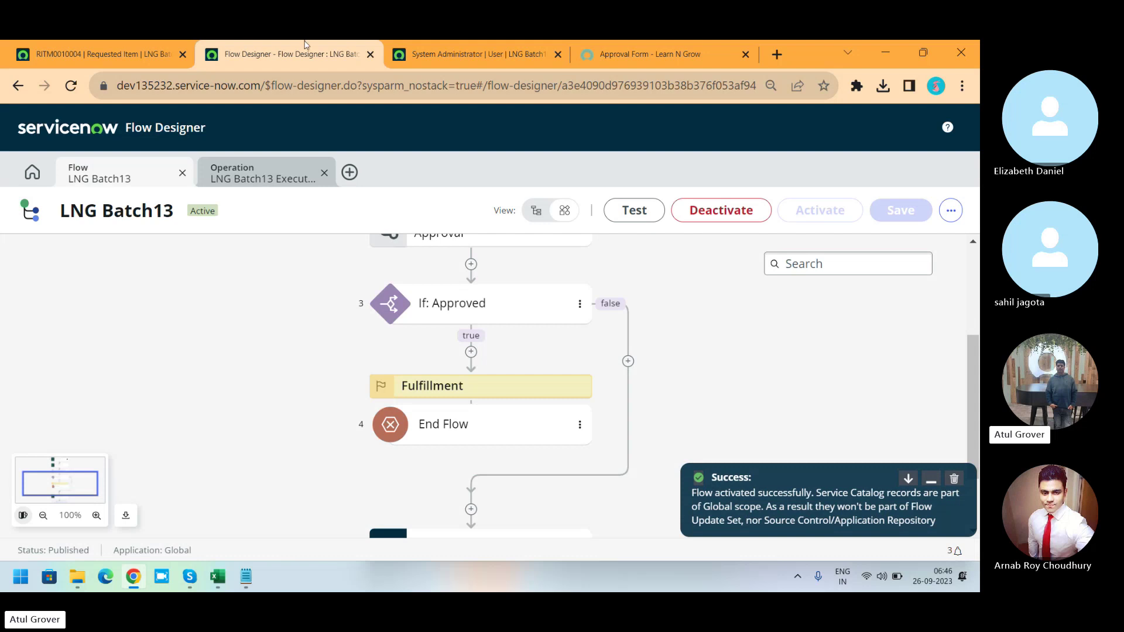
{"action": "left_click", "coordinate": [146, 53]}
In Maintain Items, filter names by '*itsm' and open the ITSM Techo Functional item.
{"action": "left_click", "coordinate": [80, 122]}
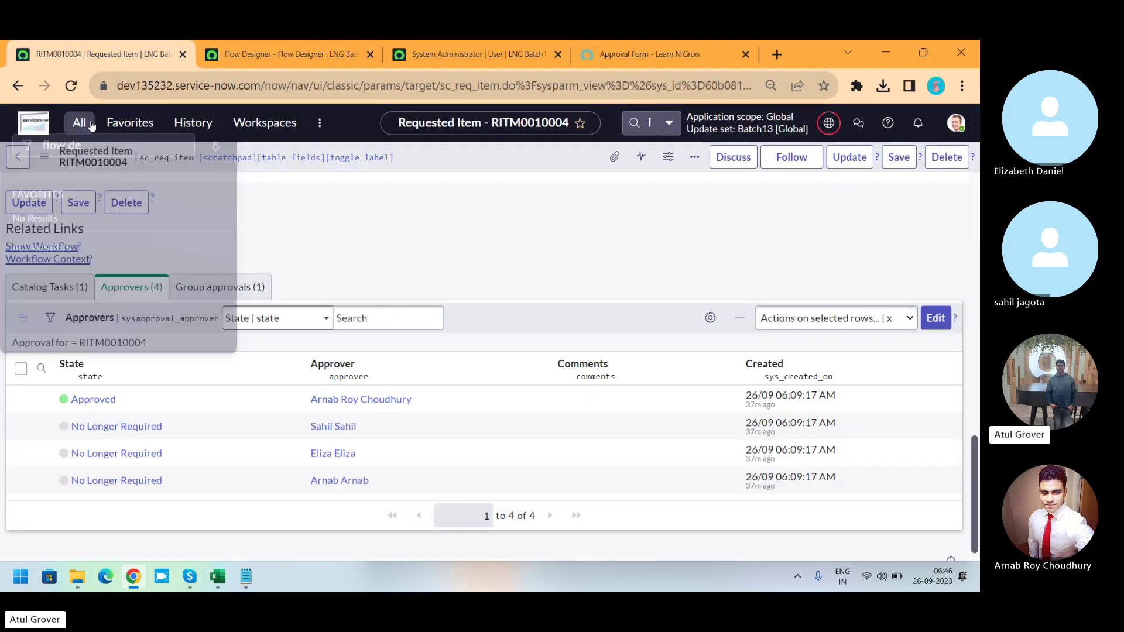
{"action": "type", "text": "maintai"}
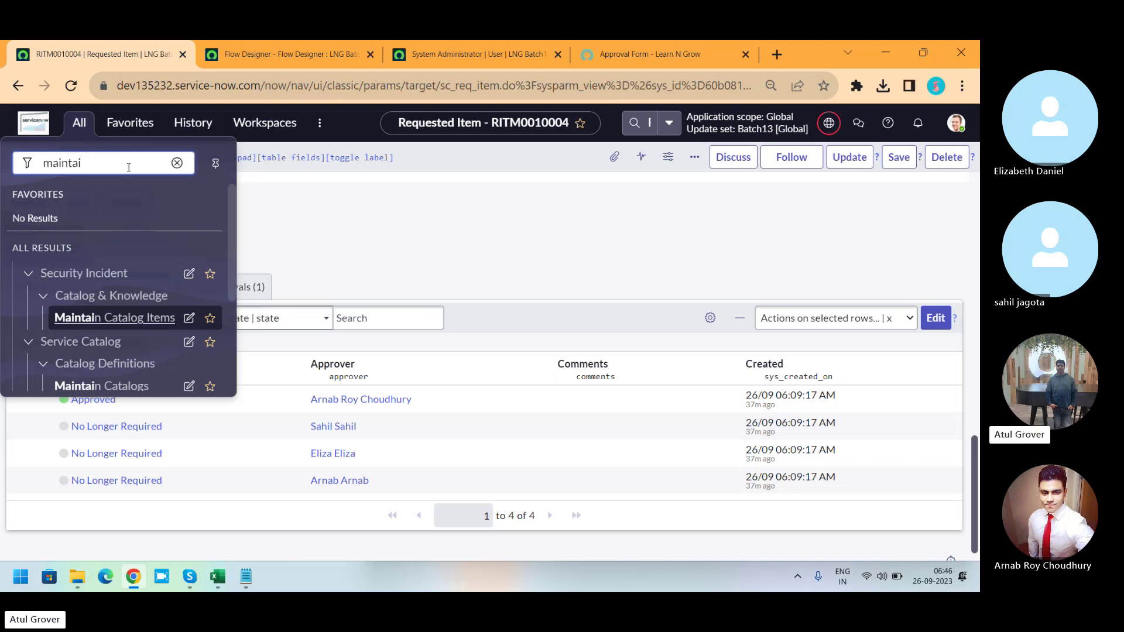
{"action": "type", "text": "n i"}
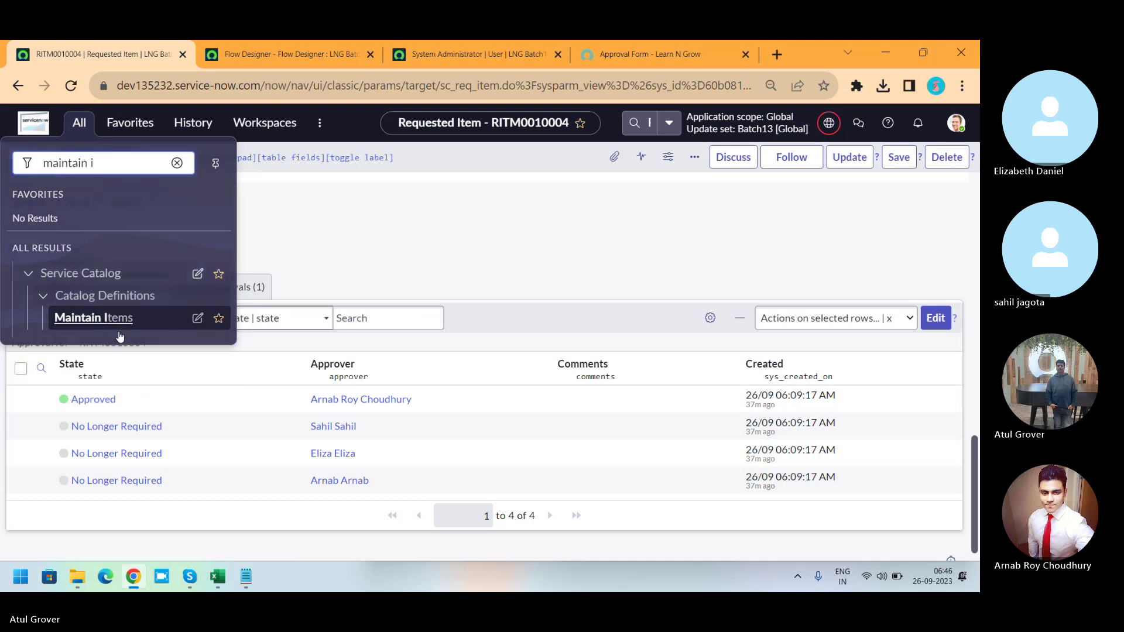
{"action": "left_click", "coordinate": [95, 318]}
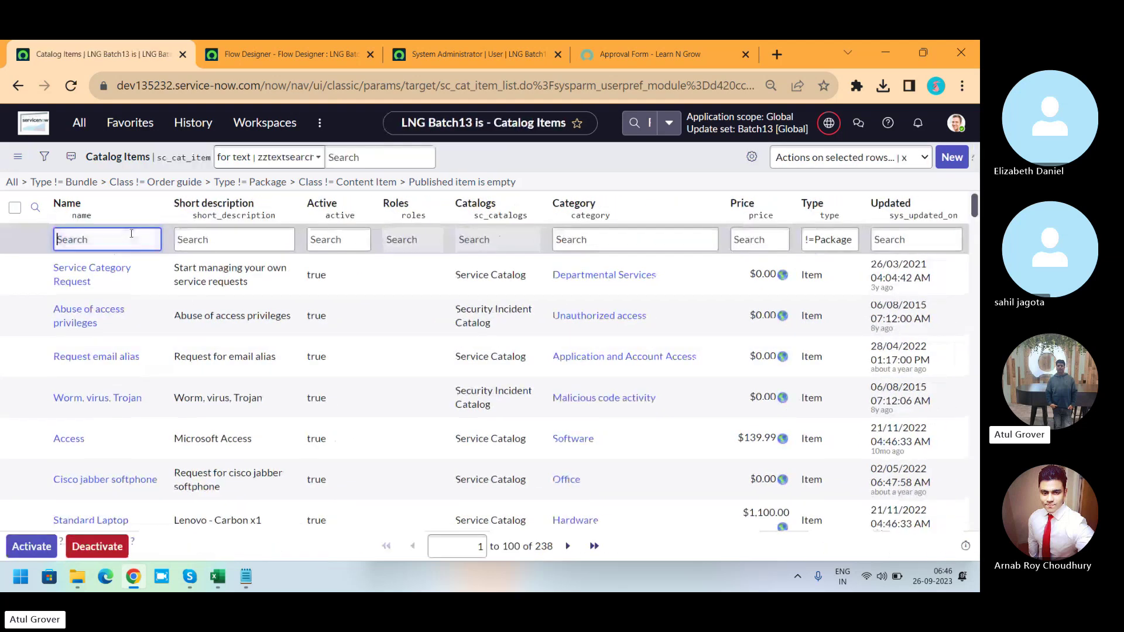
{"action": "left_click", "coordinate": [131, 235]}
{"action": "type", "text": "*itsm"}
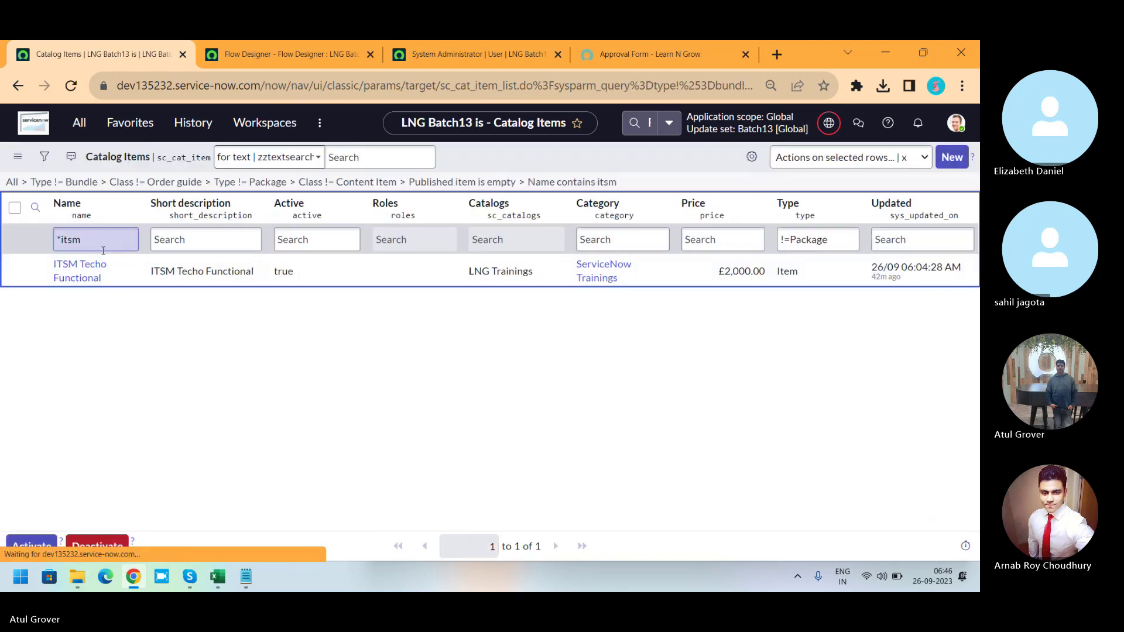
{"action": "left_click", "coordinate": [78, 274]}
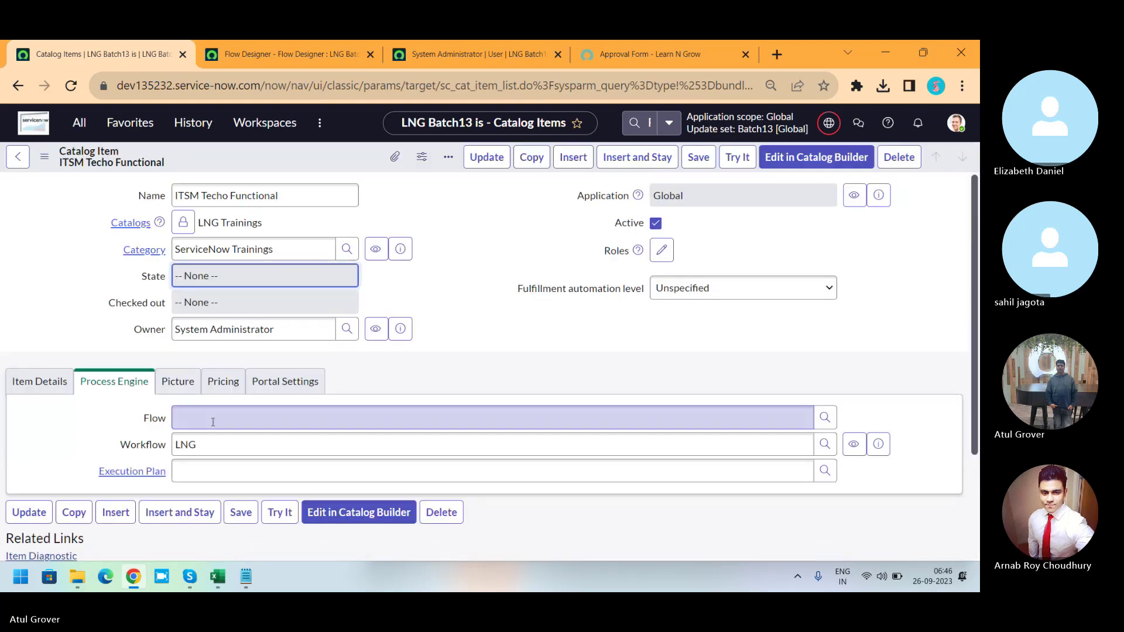
Set the item's Flow to LNG Batch13 and save it.
{"action": "left_click", "coordinate": [213, 528]}
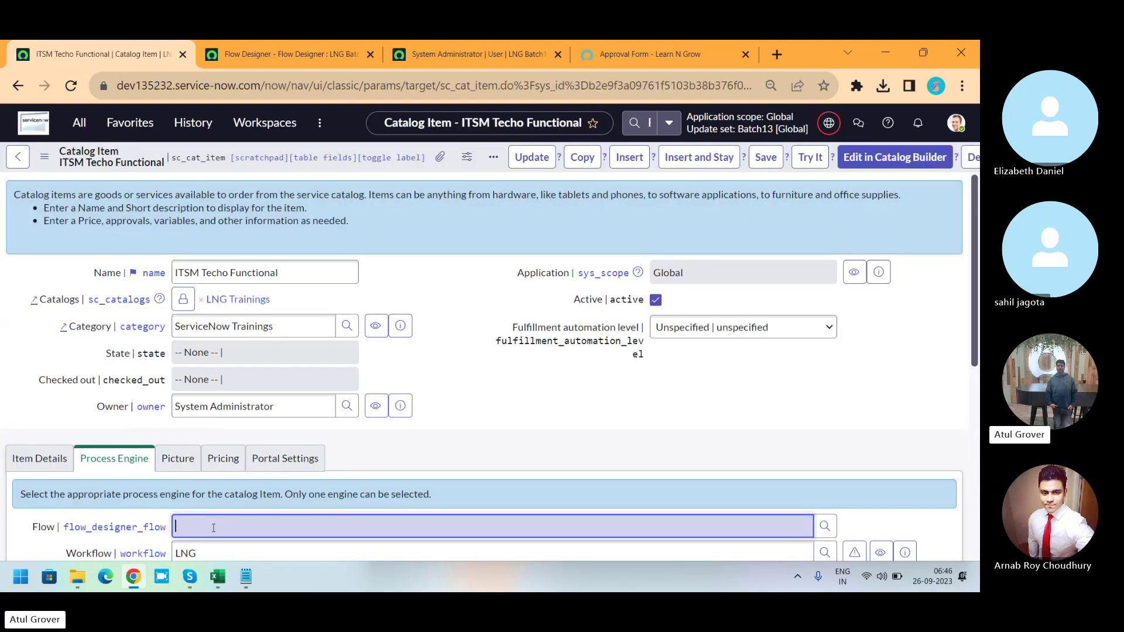
{"action": "type", "text": "LNG"}
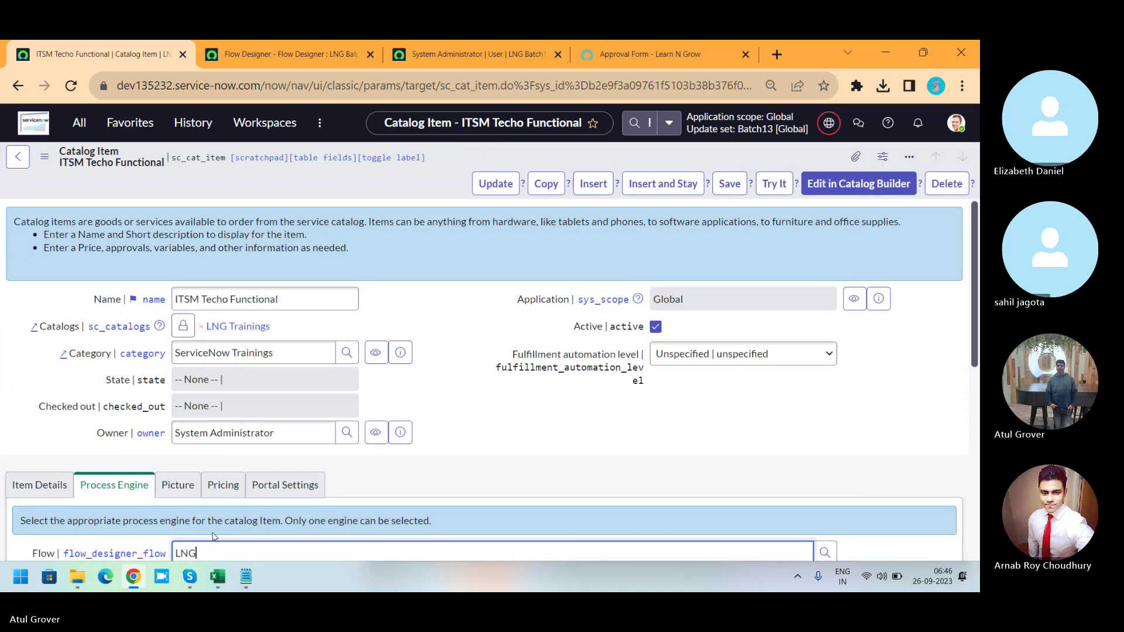
{"action": "scroll", "coordinate": [975, 266], "scroll_direction": "down", "scroll_amount": 2}
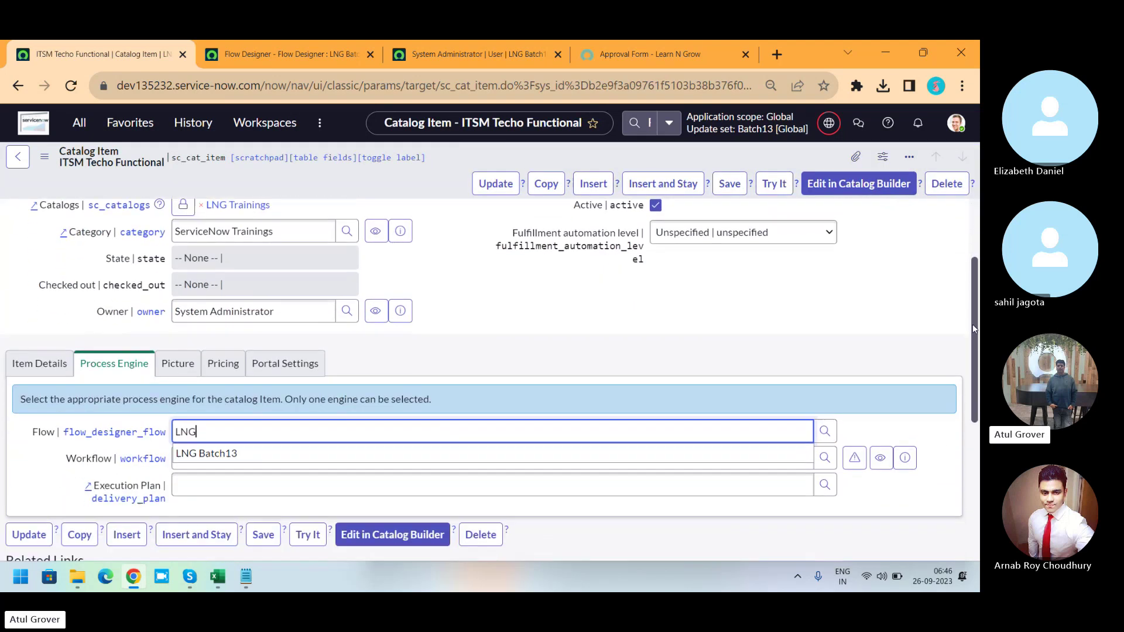
{"action": "left_click", "coordinate": [215, 438]}
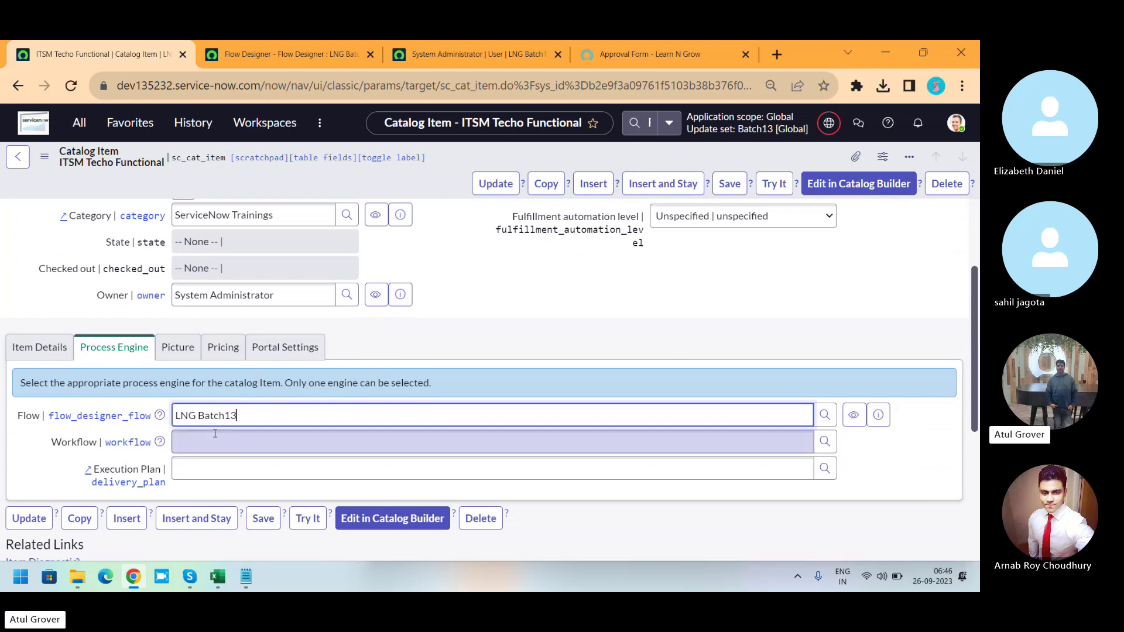
{"action": "left_click", "coordinate": [730, 183]}
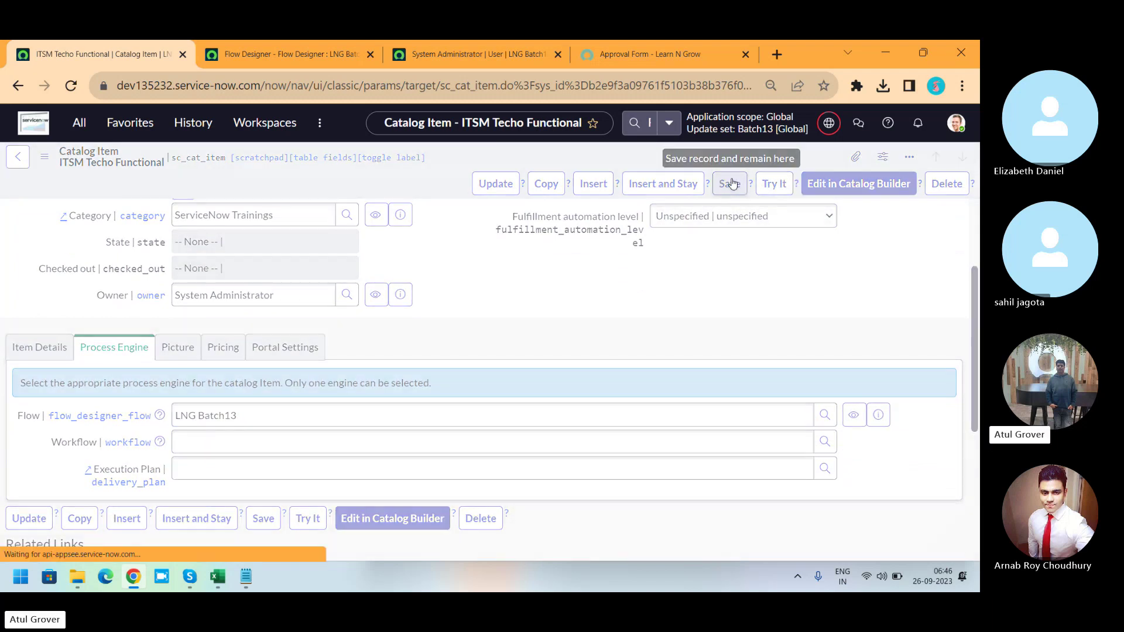
Dismiss the approval confirmation and reload the RITM0010004 approval form.
{"action": "left_click", "coordinate": [635, 52]}
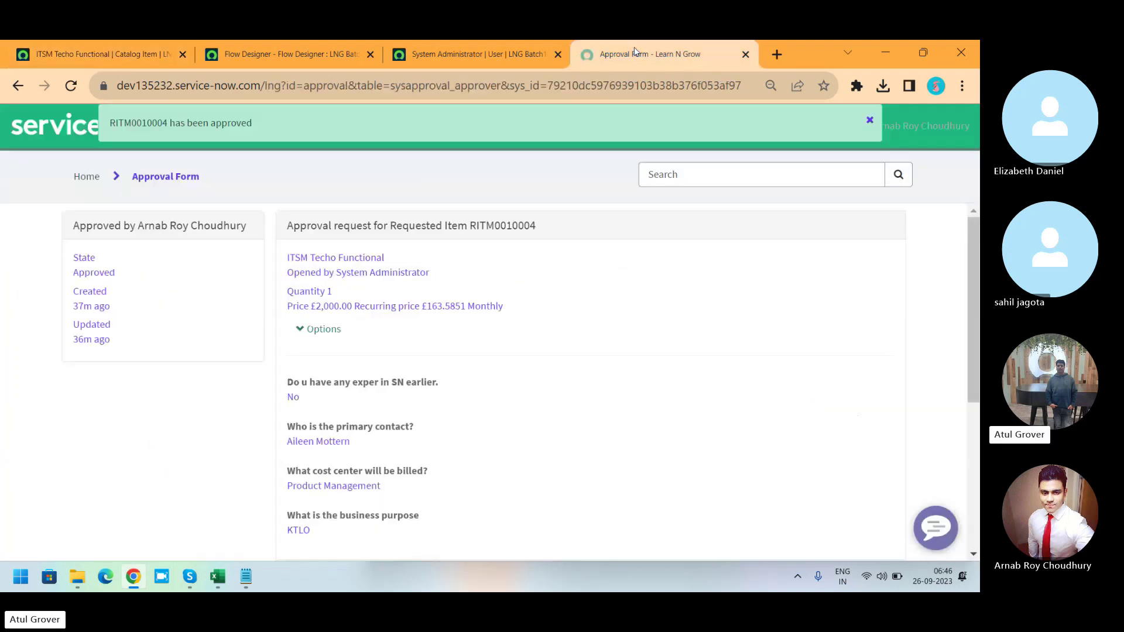
{"action": "left_click", "coordinate": [870, 122]}
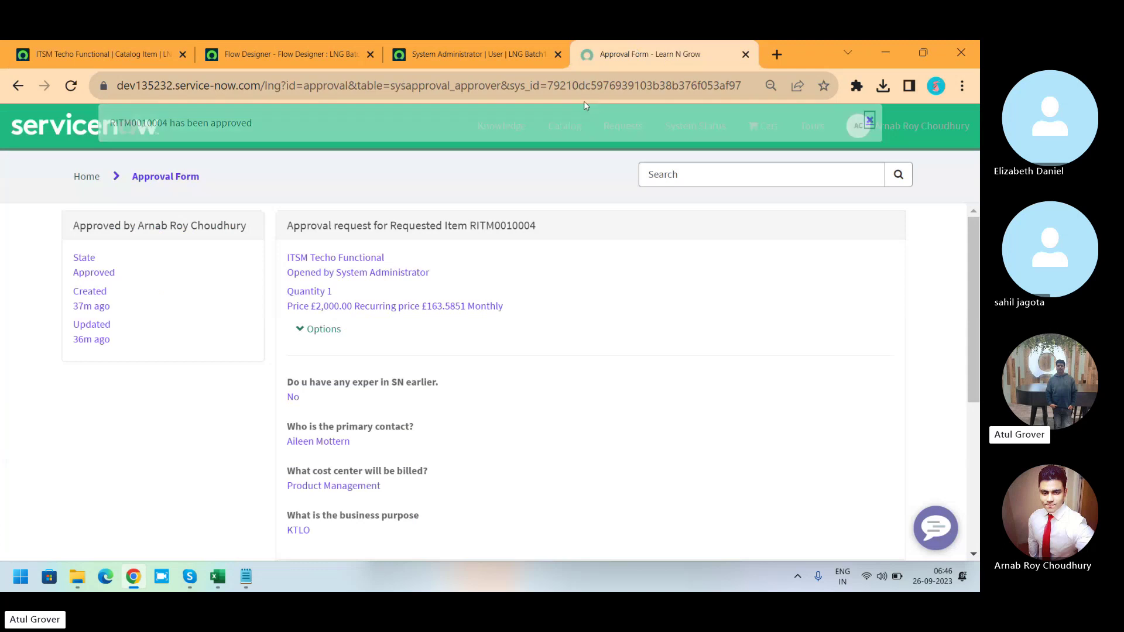
{"action": "left_click", "coordinate": [70, 86]}
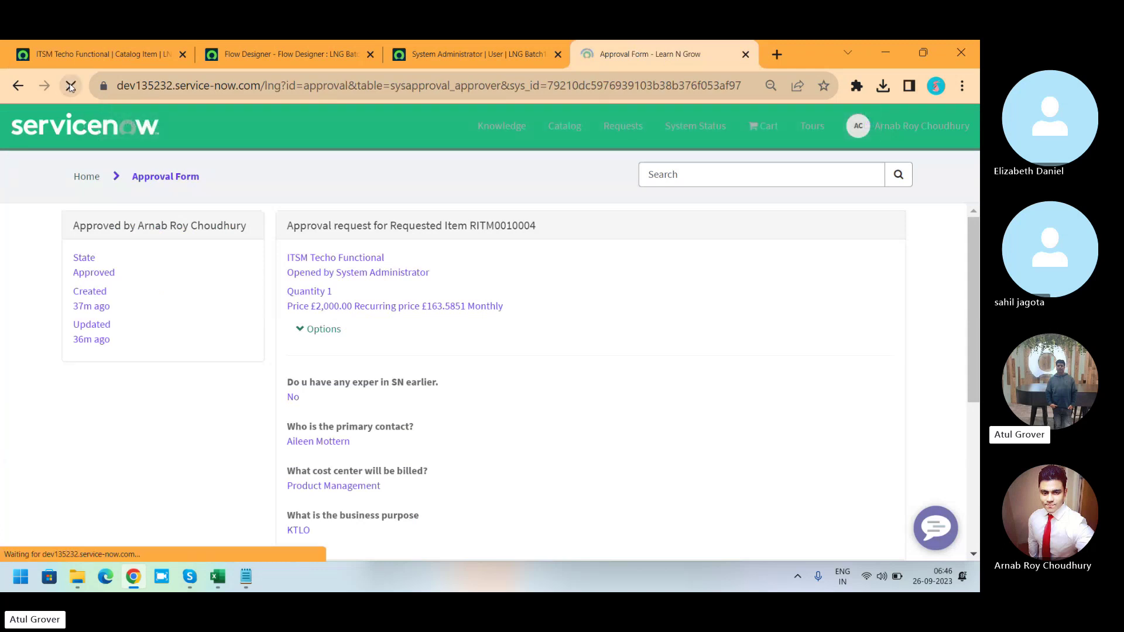
Browse the service catalog categories to the ITSM Techo Functional item.
{"action": "left_click", "coordinate": [568, 127]}
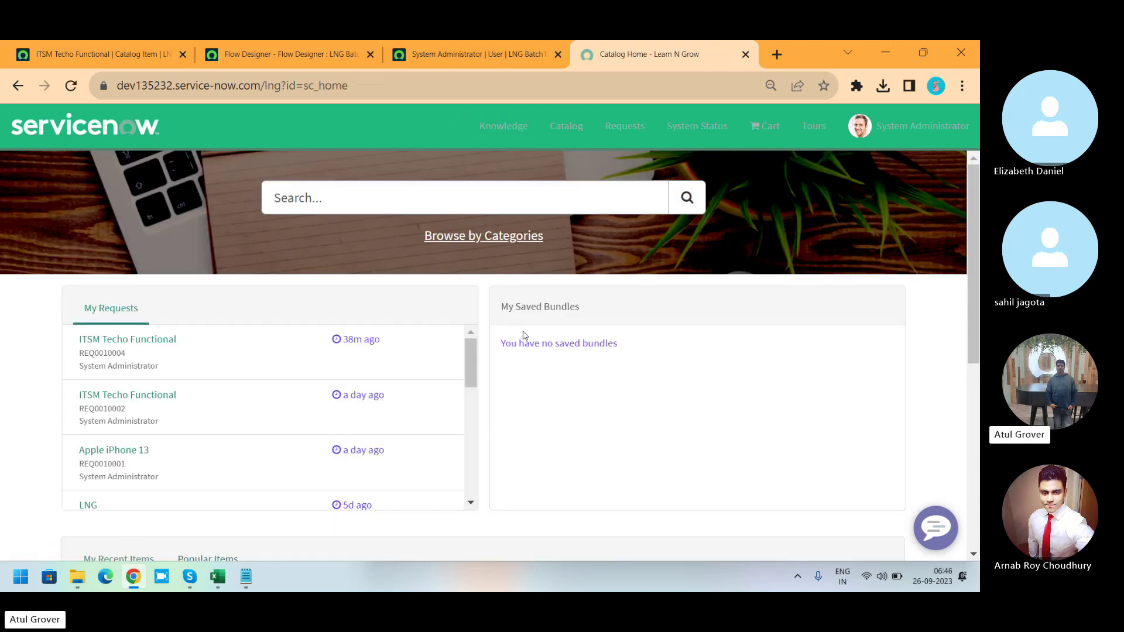
{"action": "left_click", "coordinate": [520, 241]}
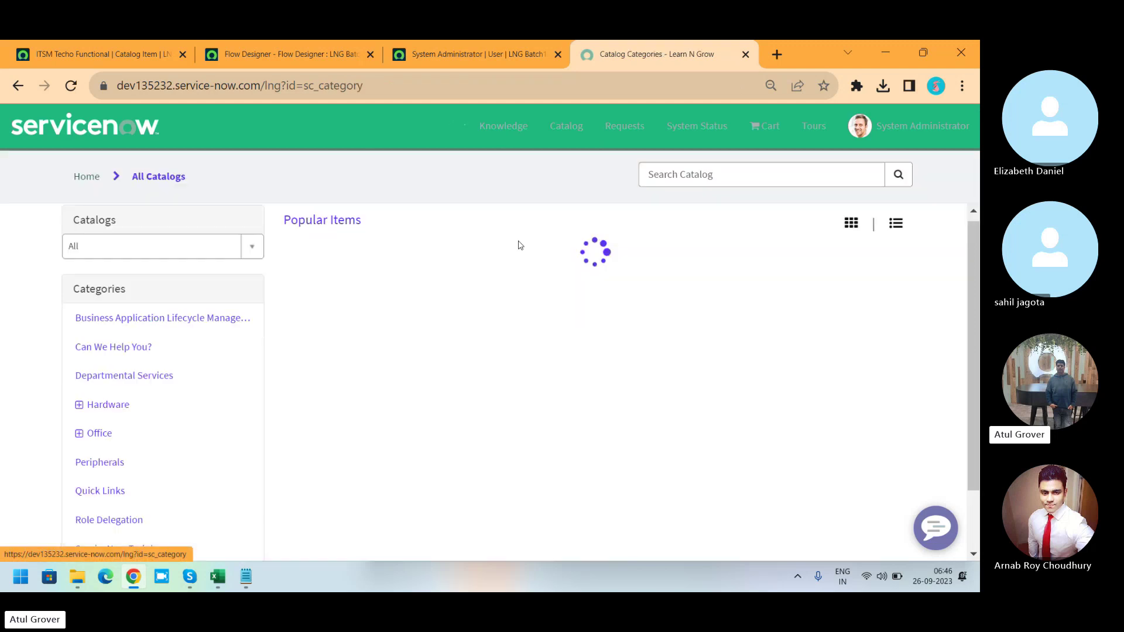
{"action": "left_click", "coordinate": [391, 261]}
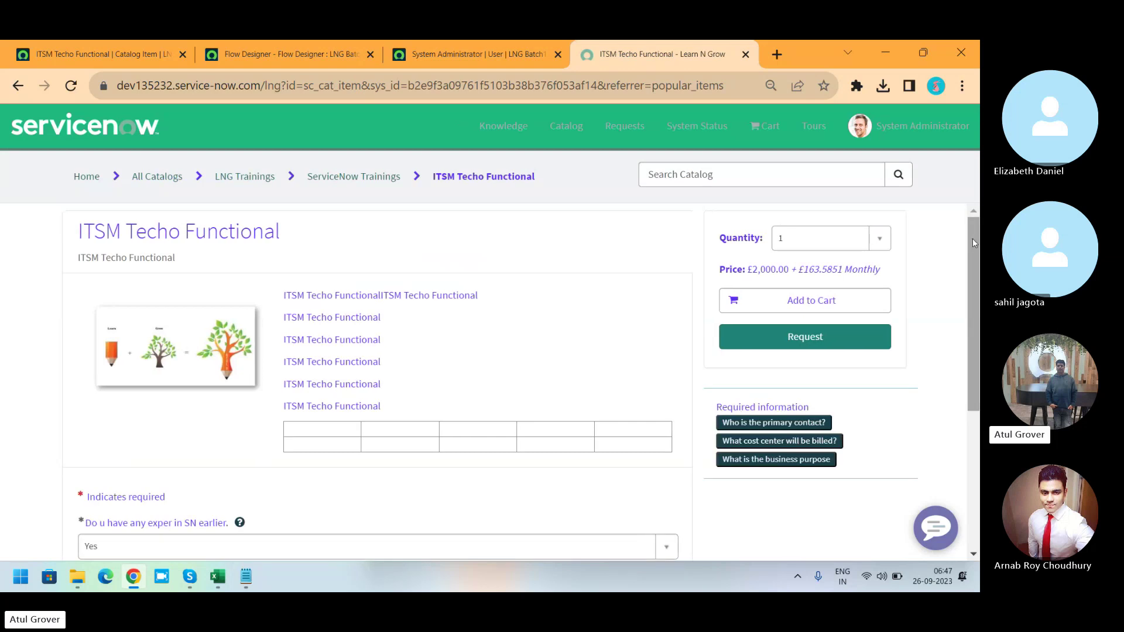
Fill in experience Yes, a primary contact, cost center HR, purpose KTLO, and submit the request.
{"action": "scroll", "coordinate": [973, 245], "scroll_direction": "down", "scroll_amount": 3}
{"action": "left_click", "coordinate": [447, 366]}
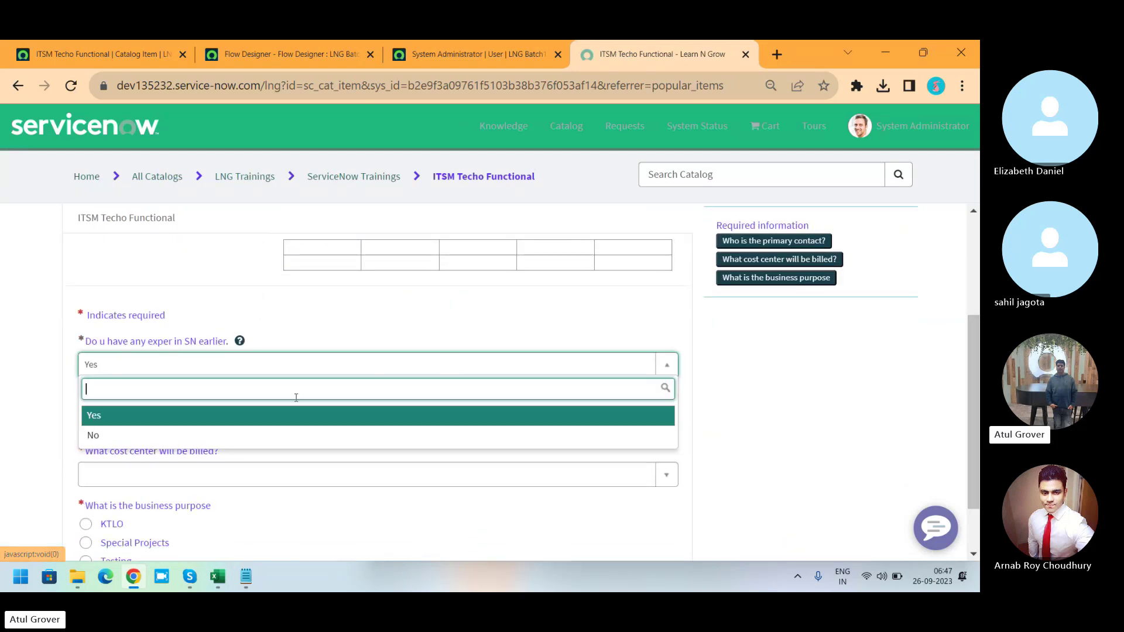
{"action": "left_click", "coordinate": [261, 425]}
{"action": "left_click", "coordinate": [221, 427]}
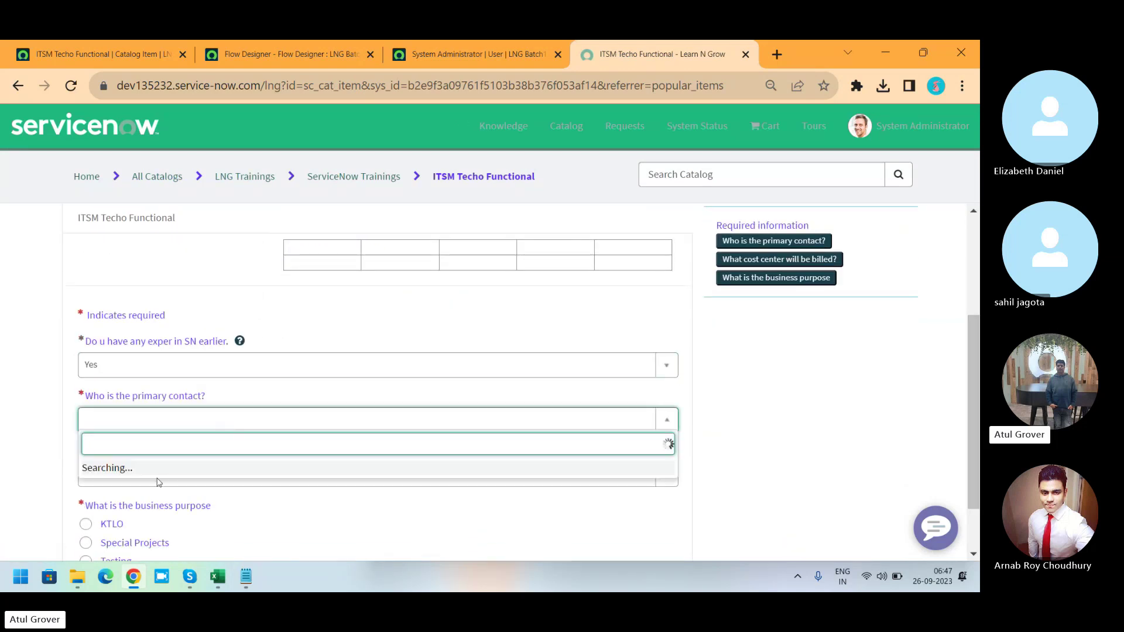
{"action": "left_click", "coordinate": [193, 367]}
{"action": "left_click", "coordinate": [144, 473]}
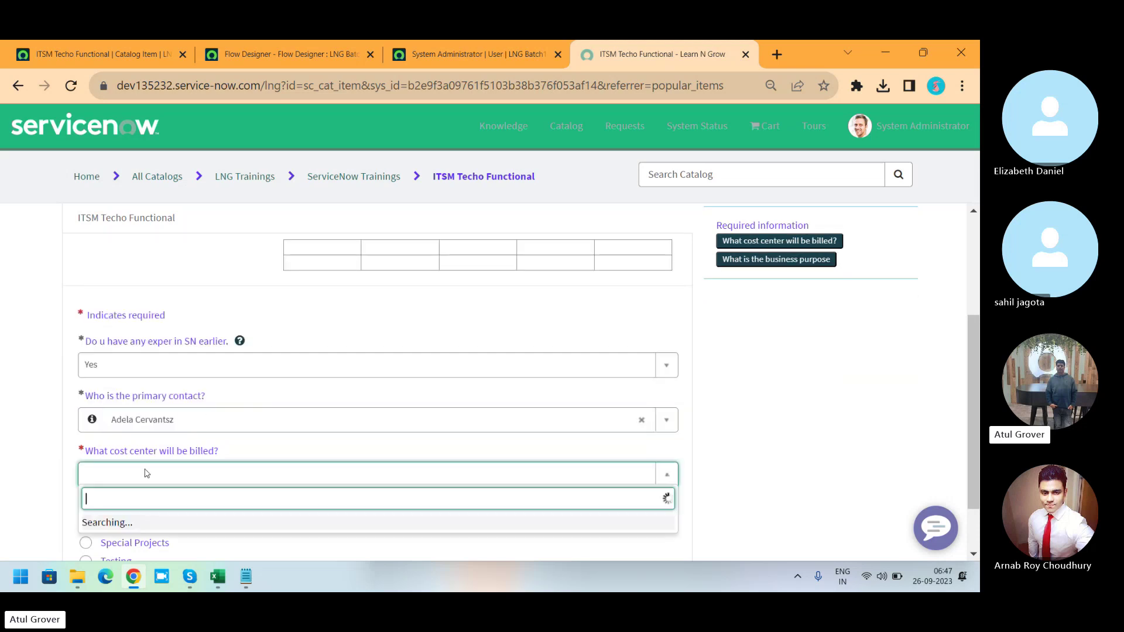
{"action": "left_click", "coordinate": [133, 392]}
{"action": "left_click", "coordinate": [126, 524]}
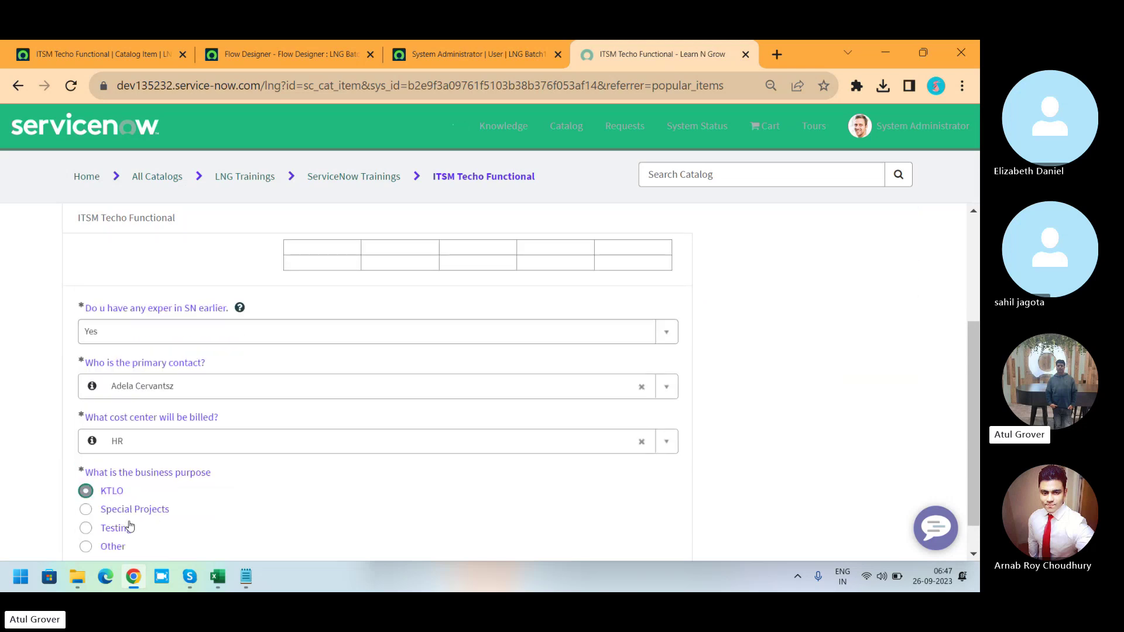
{"action": "scroll", "coordinate": [974, 258], "scroll_direction": "up", "scroll_amount": 3}
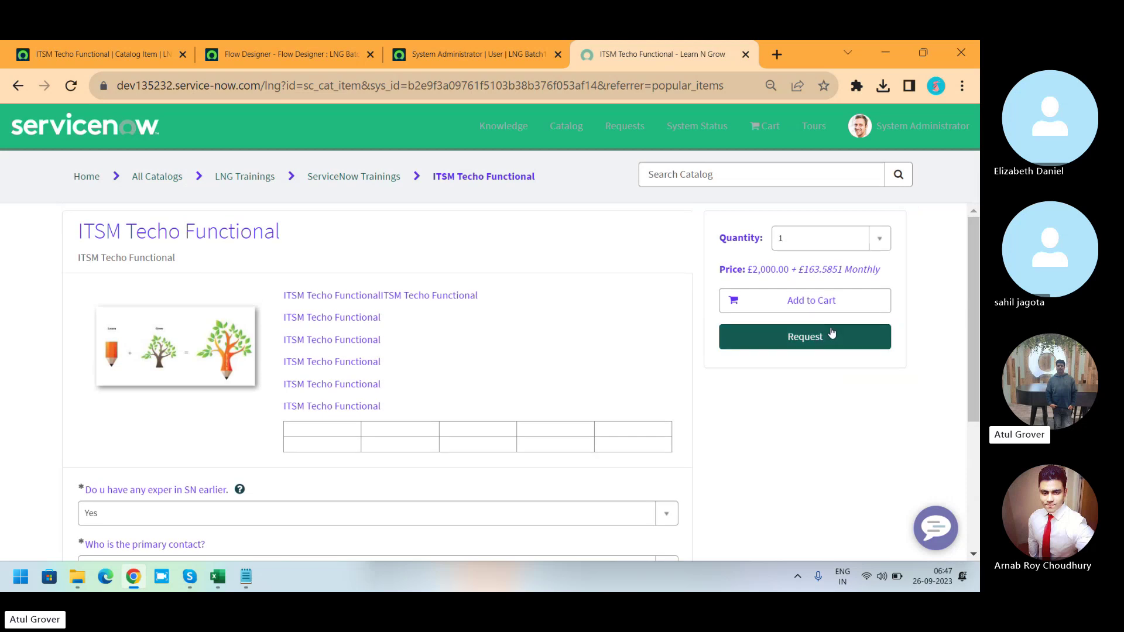
{"action": "left_click", "coordinate": [808, 337]}
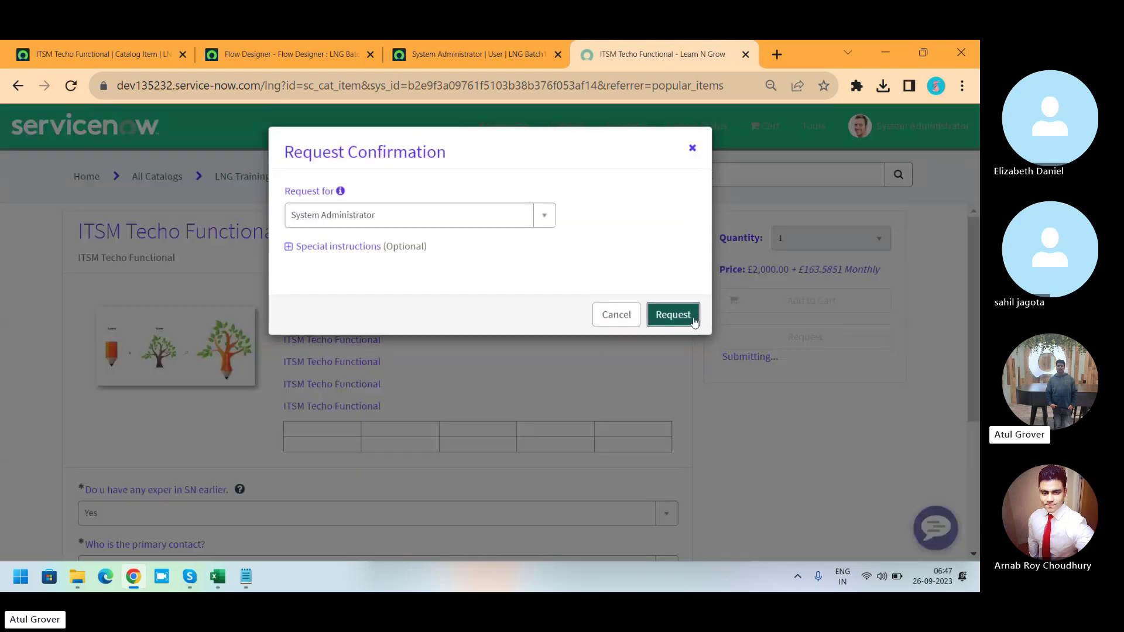
{"action": "left_click", "coordinate": [673, 317]}
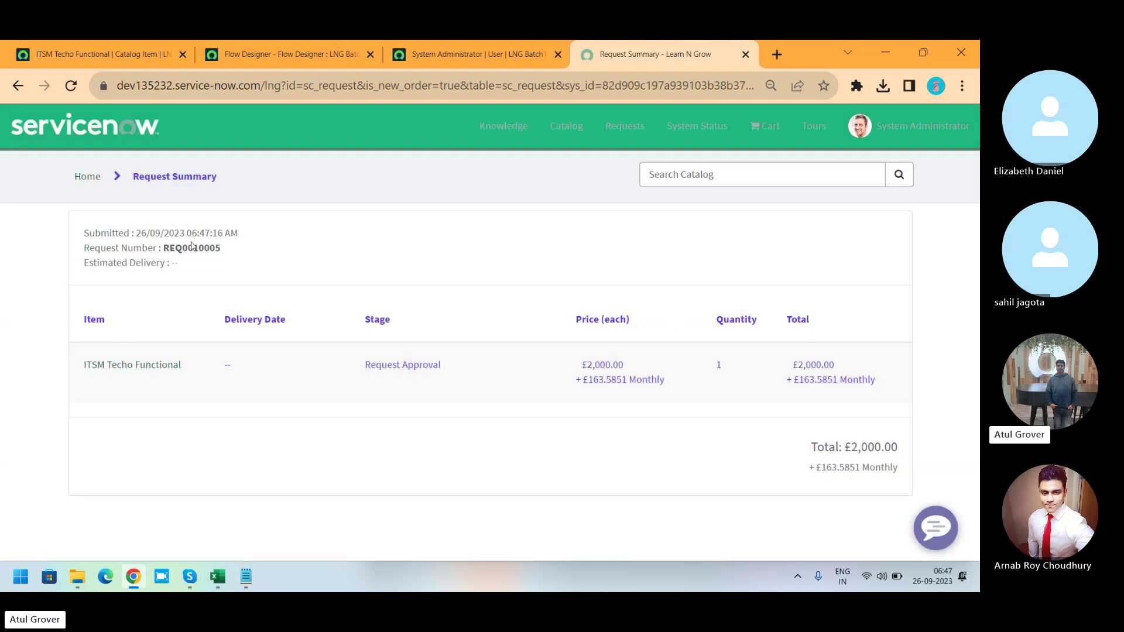
{"action": "double_click", "coordinate": [195, 246]}
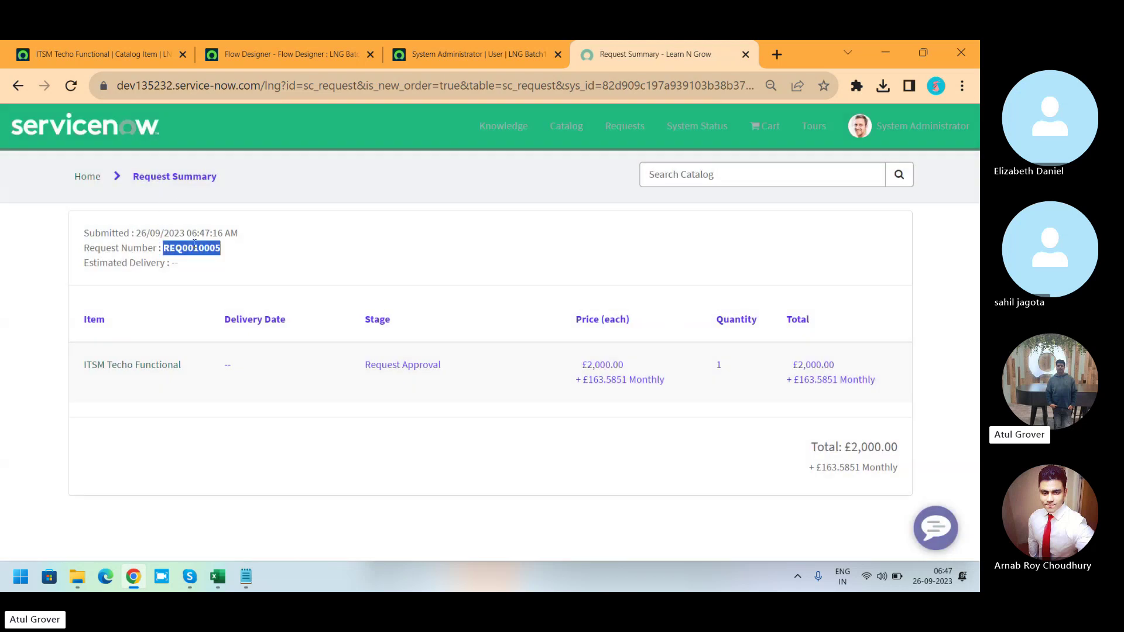
Global-search the new request number to open request REQ0010005.
{"action": "left_click", "coordinate": [96, 54]}
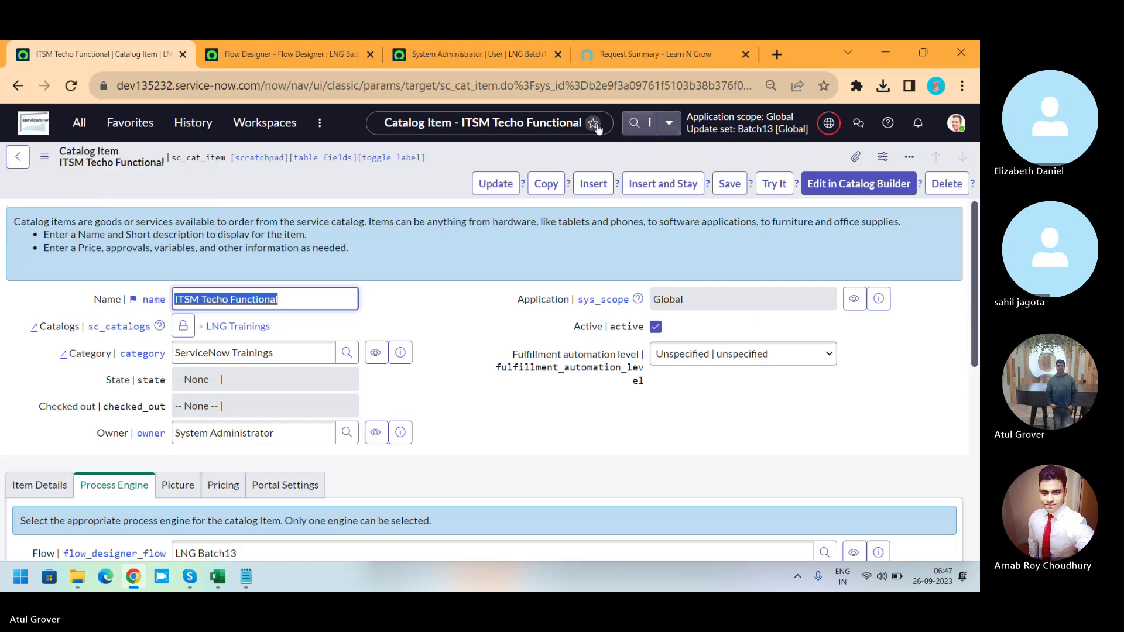
{"action": "left_click", "coordinate": [643, 125]}
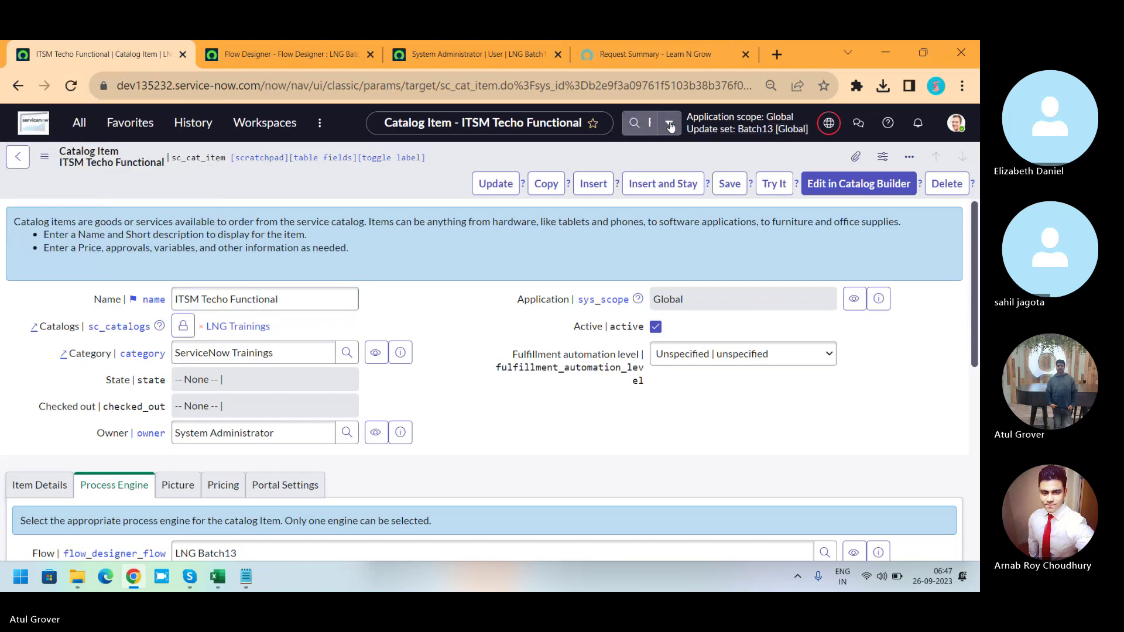
{"action": "left_click", "coordinate": [669, 123]}
{"action": "left_click", "coordinate": [591, 149]}
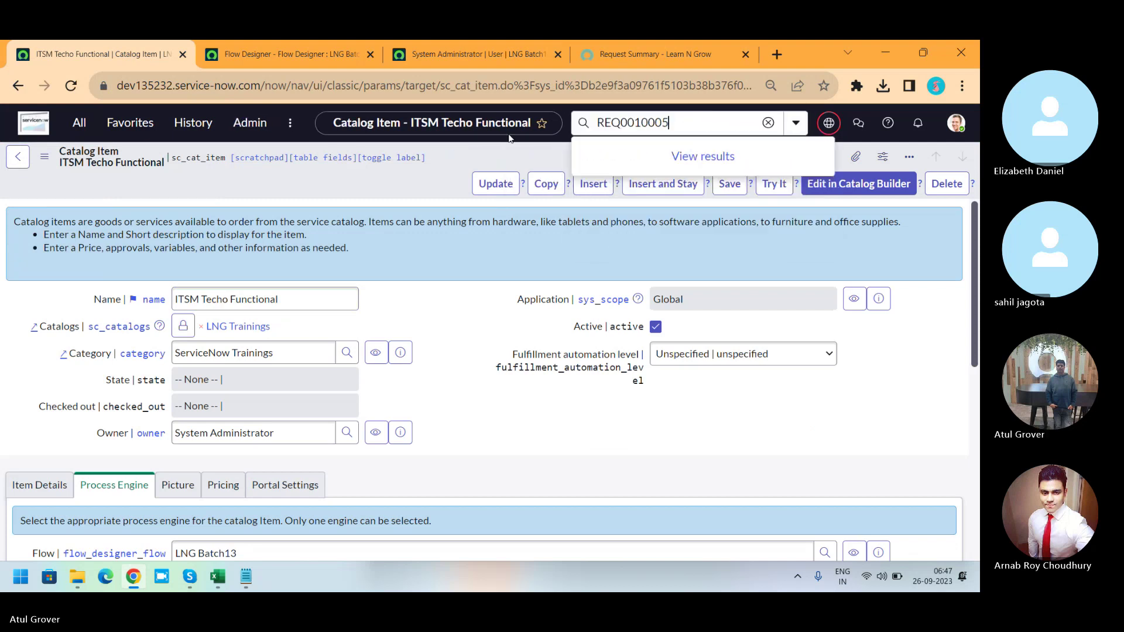
{"action": "key", "text": "Return"}
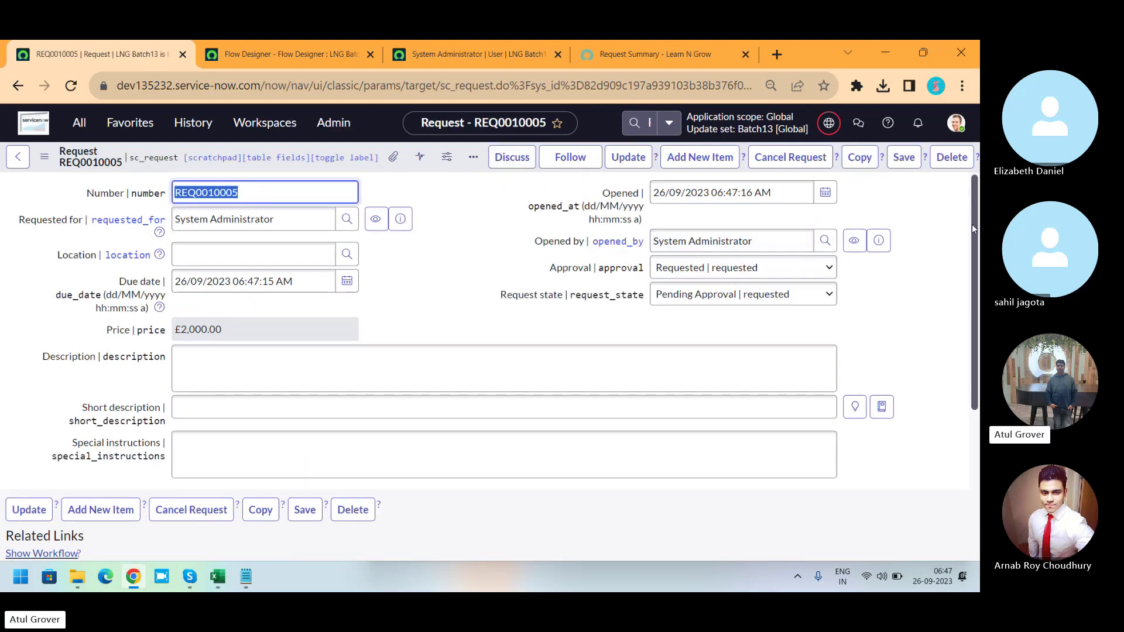
{"action": "left_click_drag", "start_coordinate": [971, 224], "coordinate": [971, 392]}
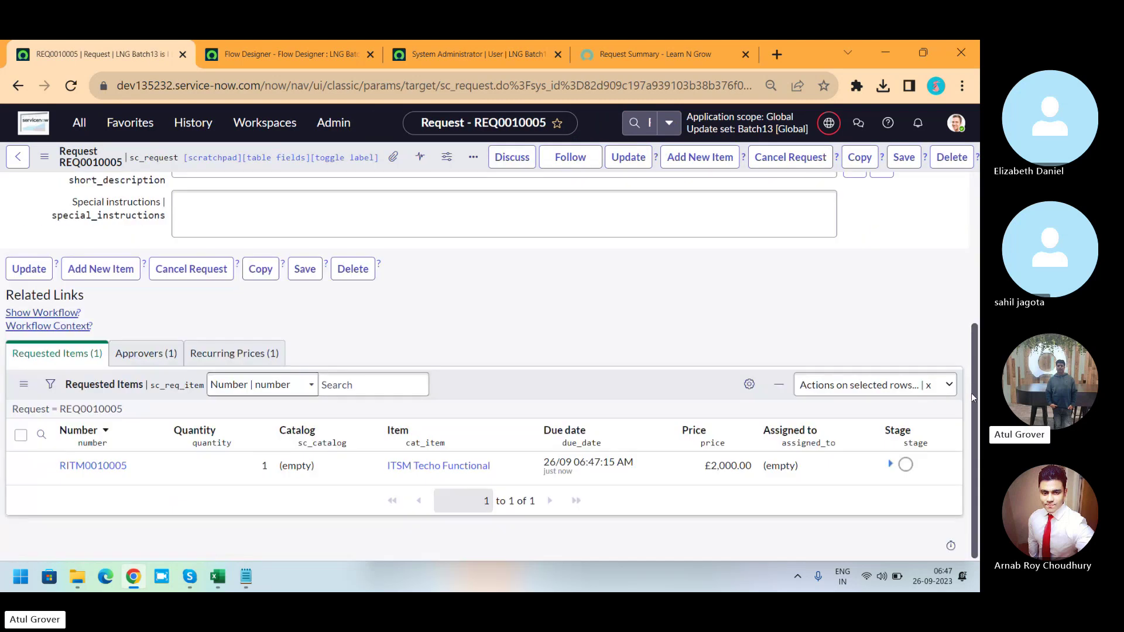
Change the approver's state to Approved, then open requested item RITM0010005.
{"action": "left_click", "coordinate": [153, 353]}
{"action": "left_click", "coordinate": [162, 465]}
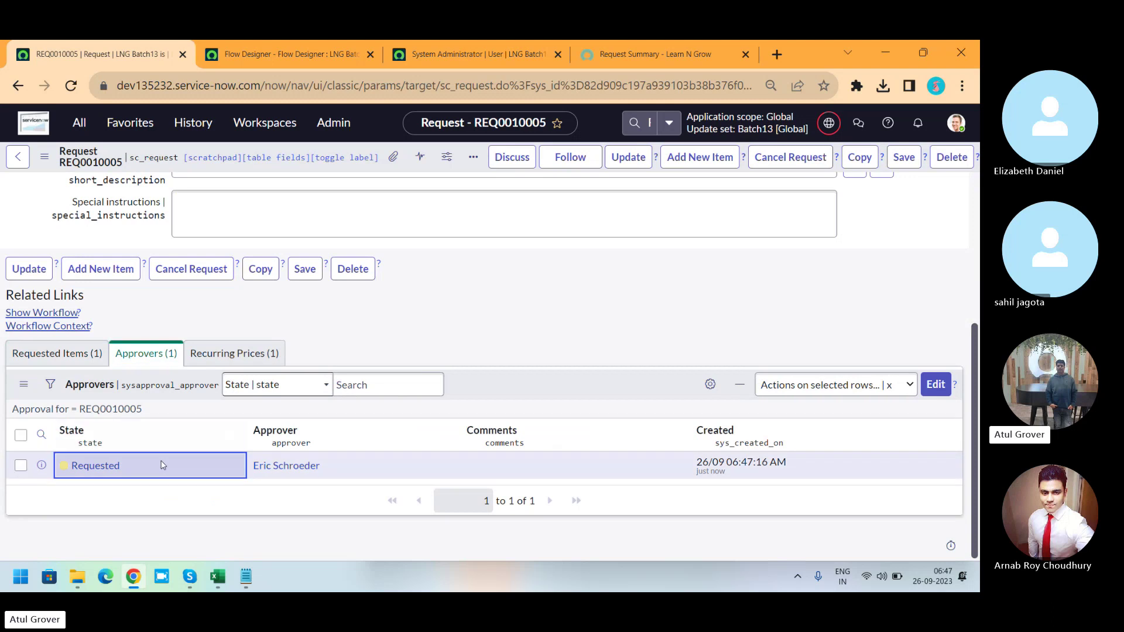
{"action": "double_click", "coordinate": [162, 464]}
{"action": "left_click", "coordinate": [162, 467]}
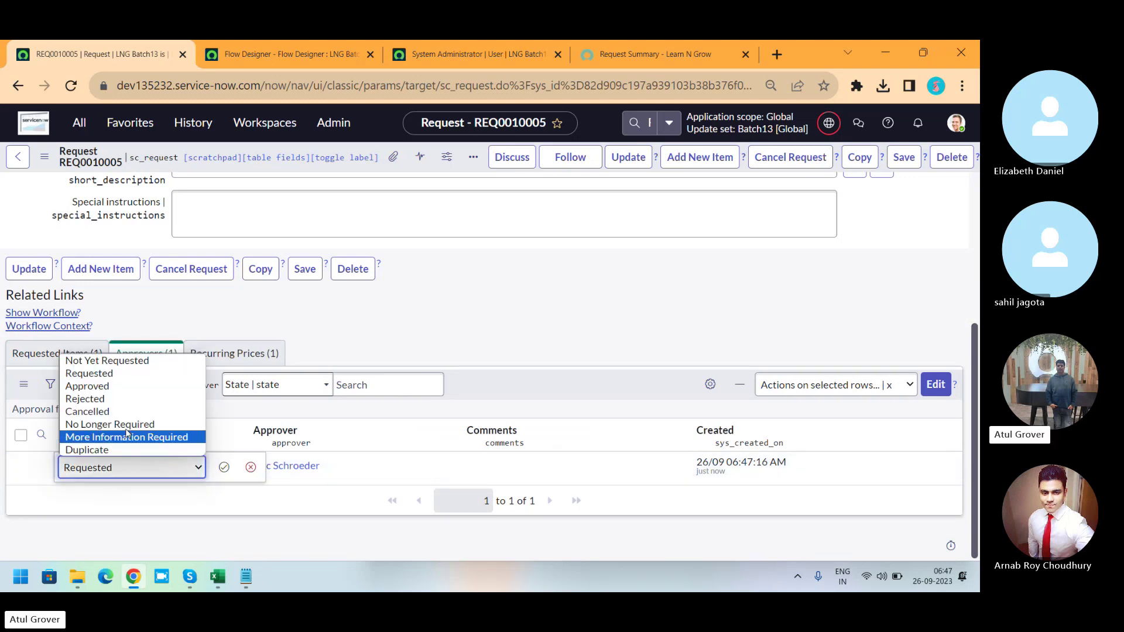
{"action": "left_click", "coordinate": [116, 386]}
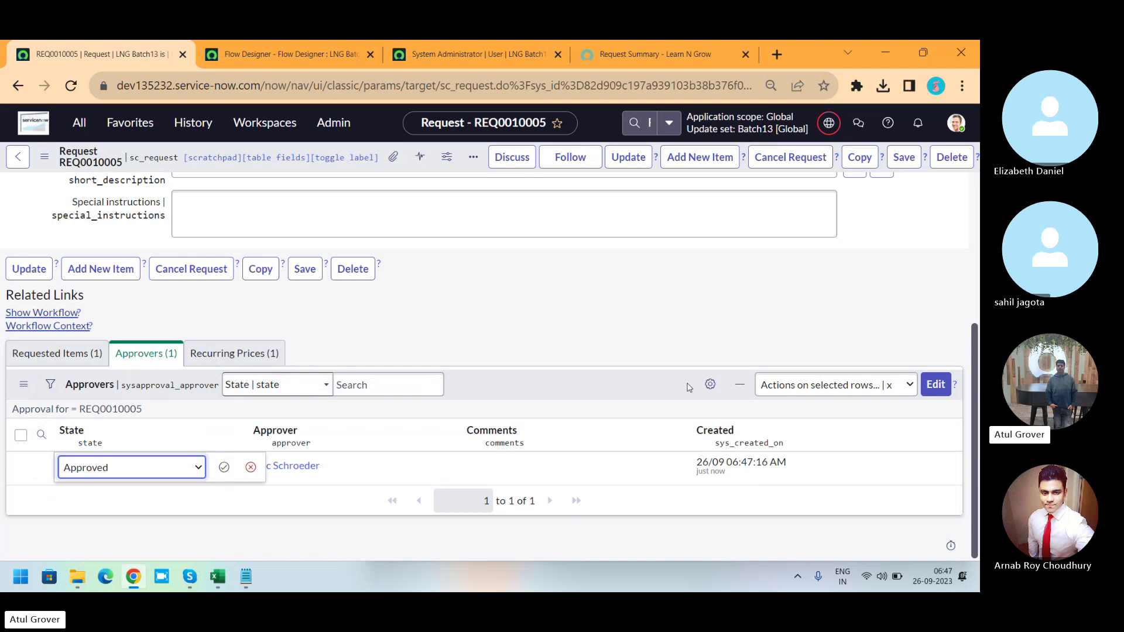
{"action": "left_click", "coordinate": [224, 466]}
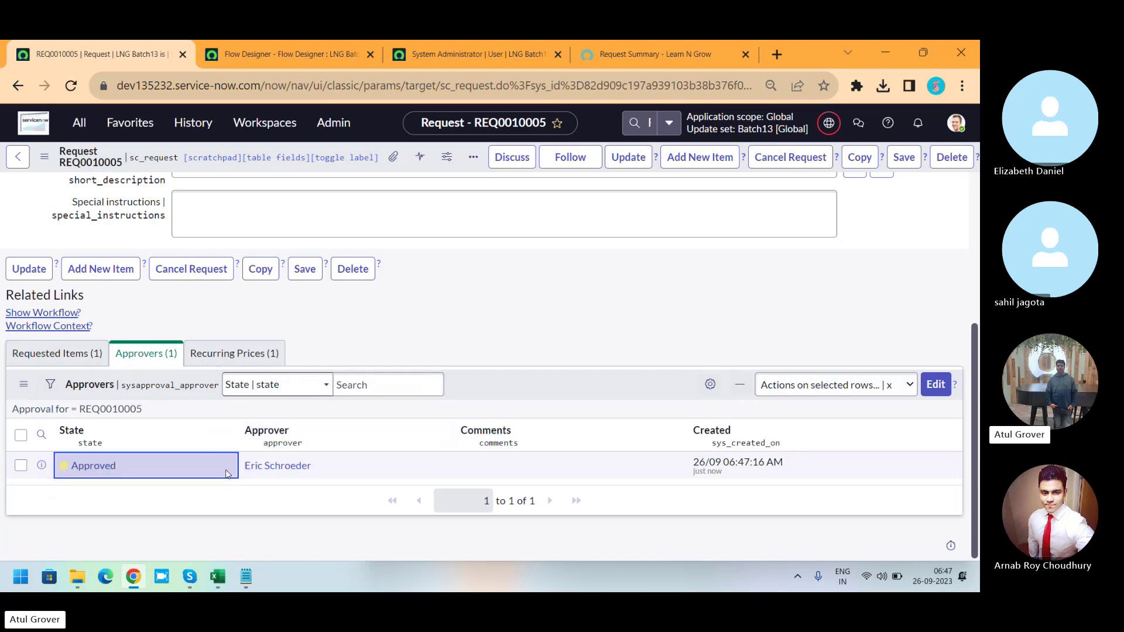
{"action": "left_click", "coordinate": [57, 354]}
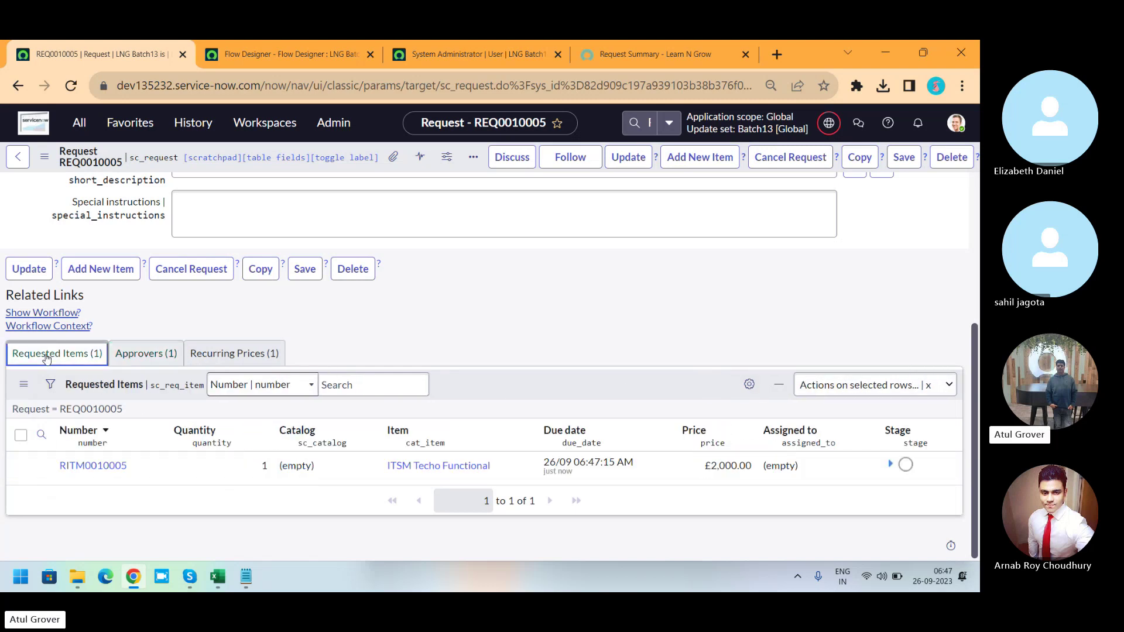
{"action": "left_click", "coordinate": [91, 467]}
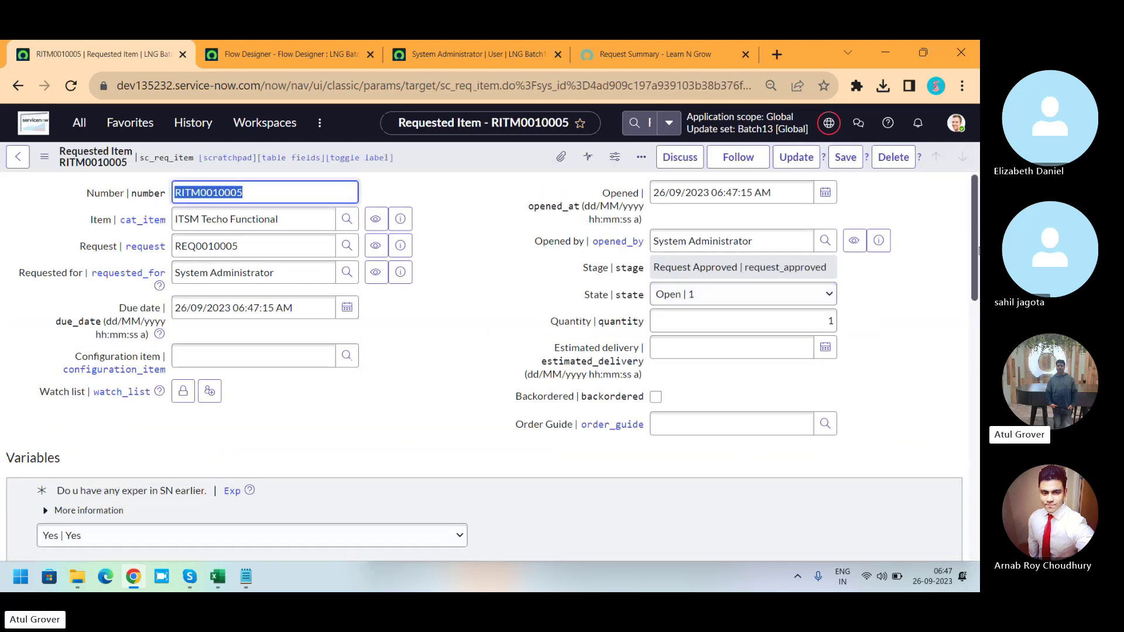
Reload the RITM0010005 form and open its Flow Context related link.
{"action": "left_click_drag", "start_coordinate": [976, 209], "coordinate": [977, 455]}
{"action": "left_click", "coordinate": [363, 396]}
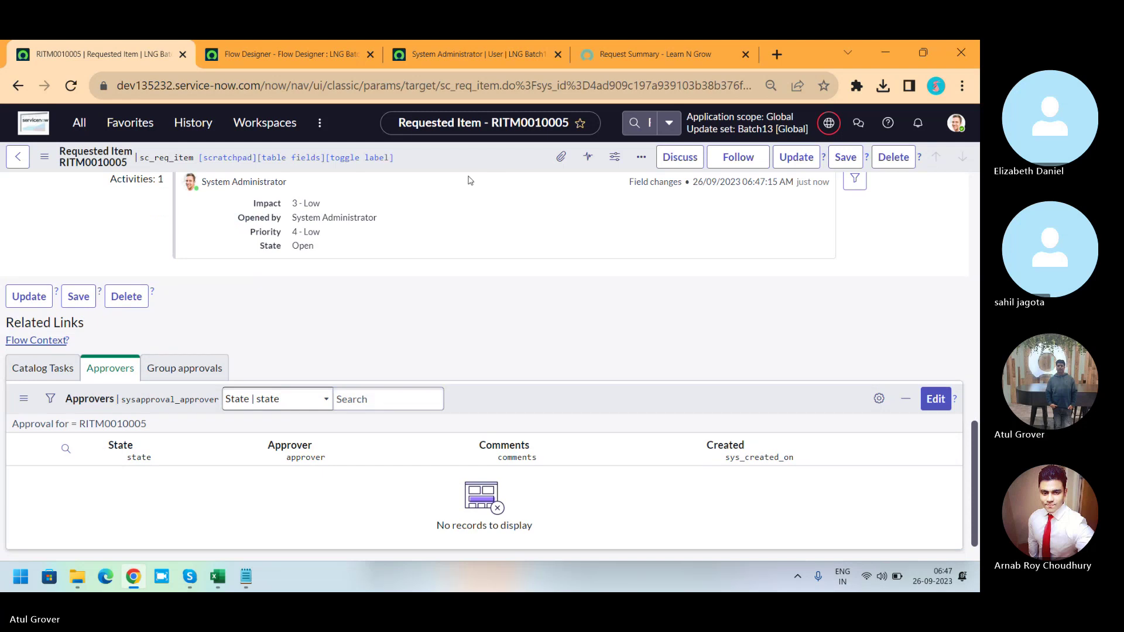
{"action": "right_click", "coordinate": [462, 151]}
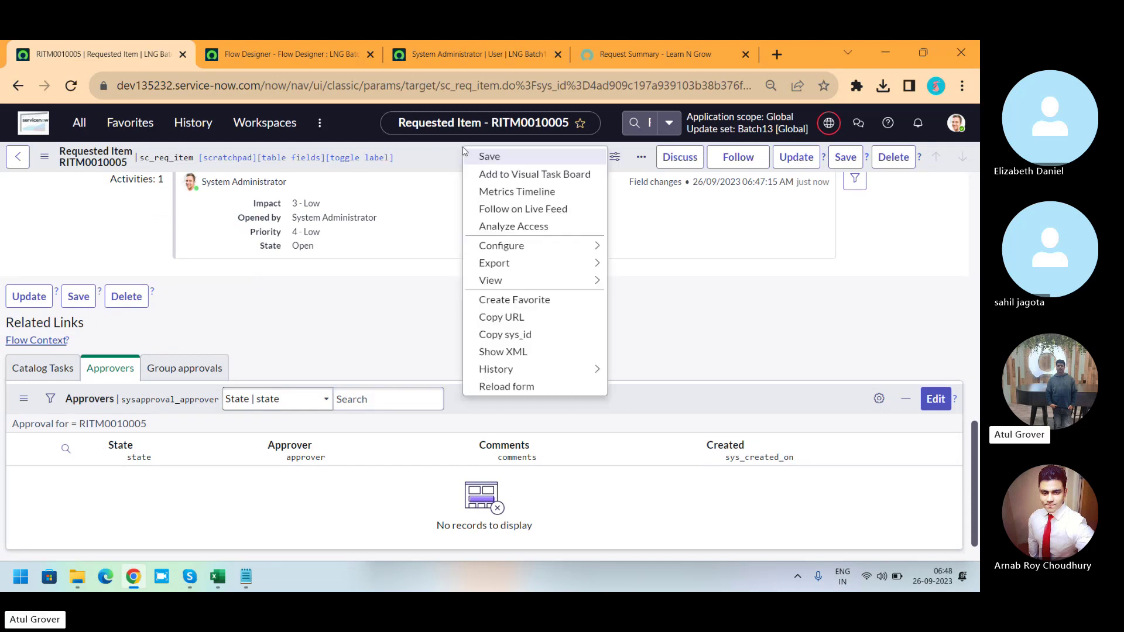
{"action": "left_click", "coordinate": [502, 388]}
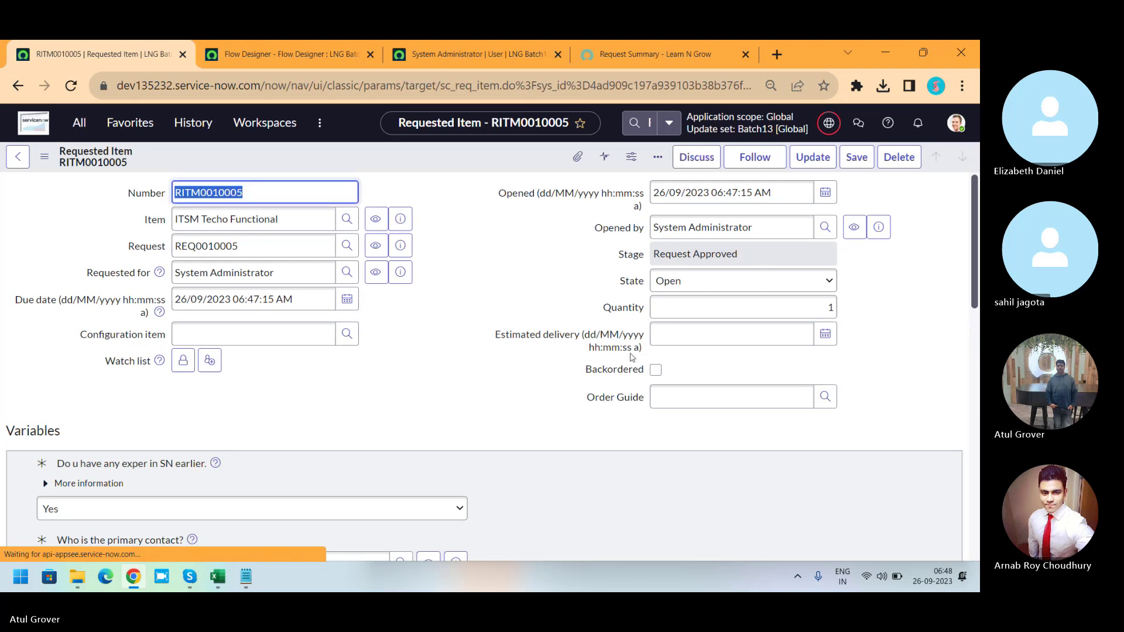
{"action": "left_click_drag", "start_coordinate": [976, 201], "coordinate": [971, 468]}
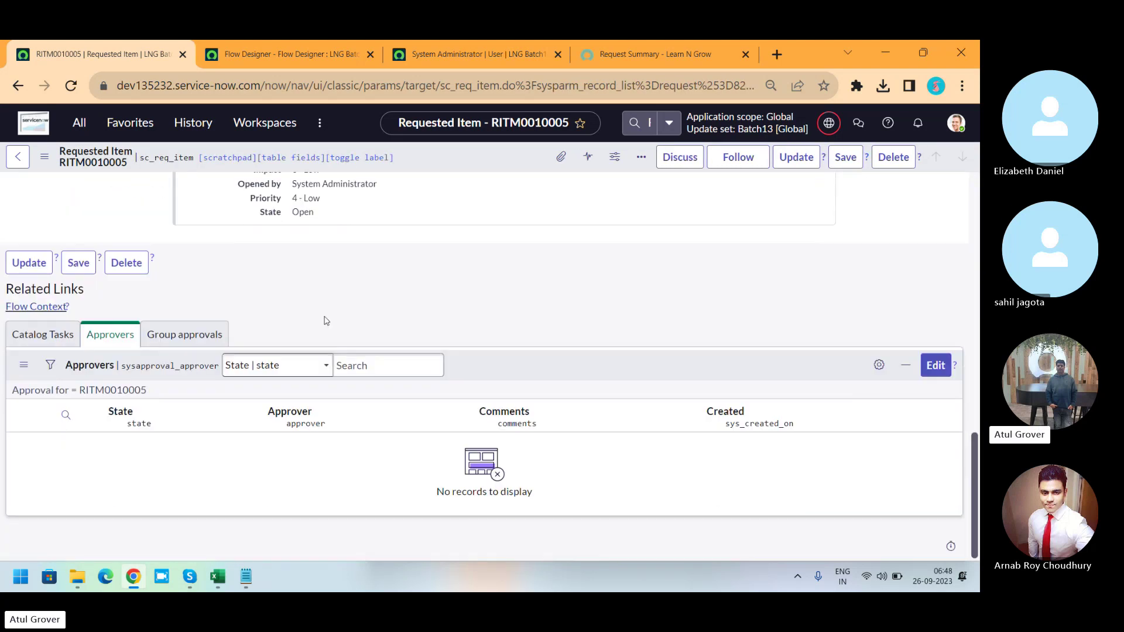
{"action": "left_click", "coordinate": [36, 309]}
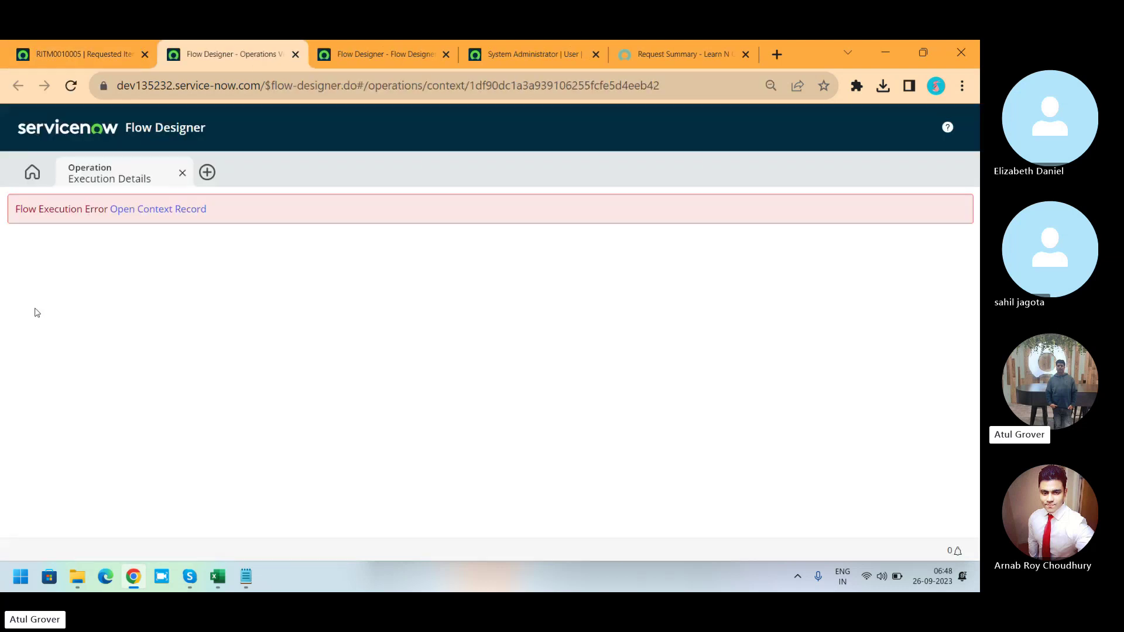
Open the failed LNG Batch13 flow context record showing the duplicate User ID error.
{"action": "left_click", "coordinate": [176, 210]}
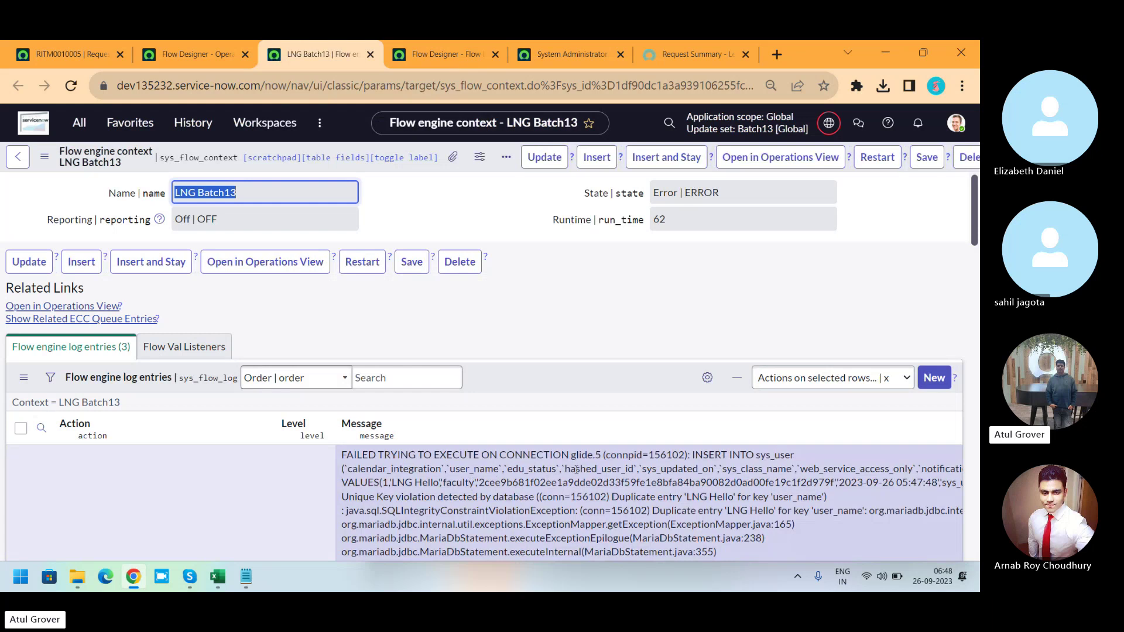
Review the failed run's execution details and the LNG Batch13 flow diagram.
{"action": "left_click", "coordinate": [203, 56]}
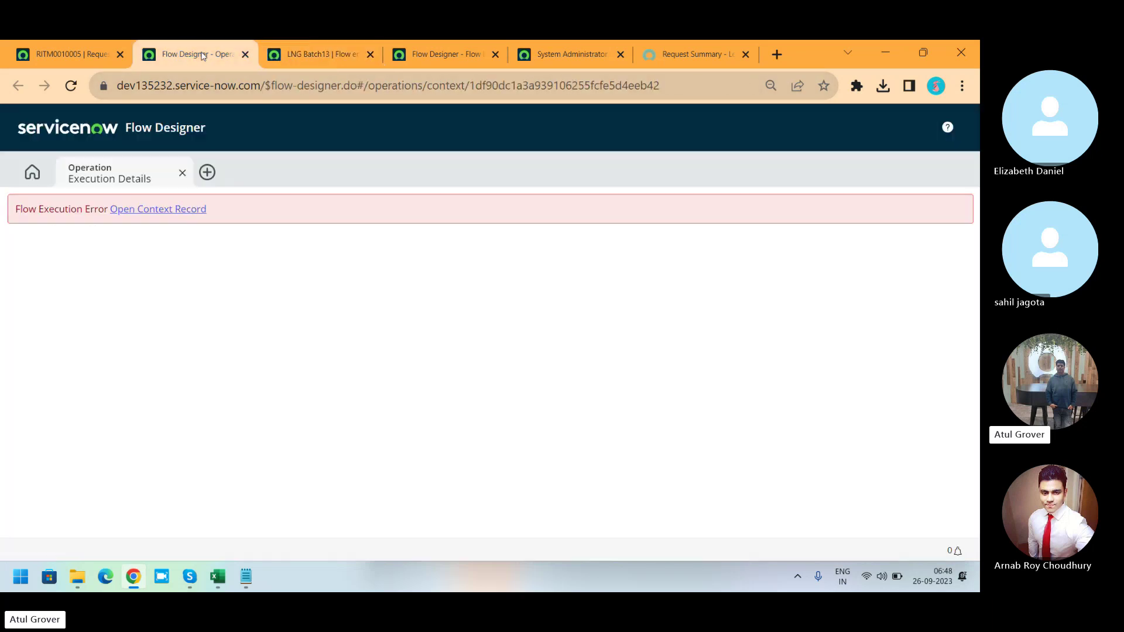
{"action": "left_click", "coordinate": [436, 58]}
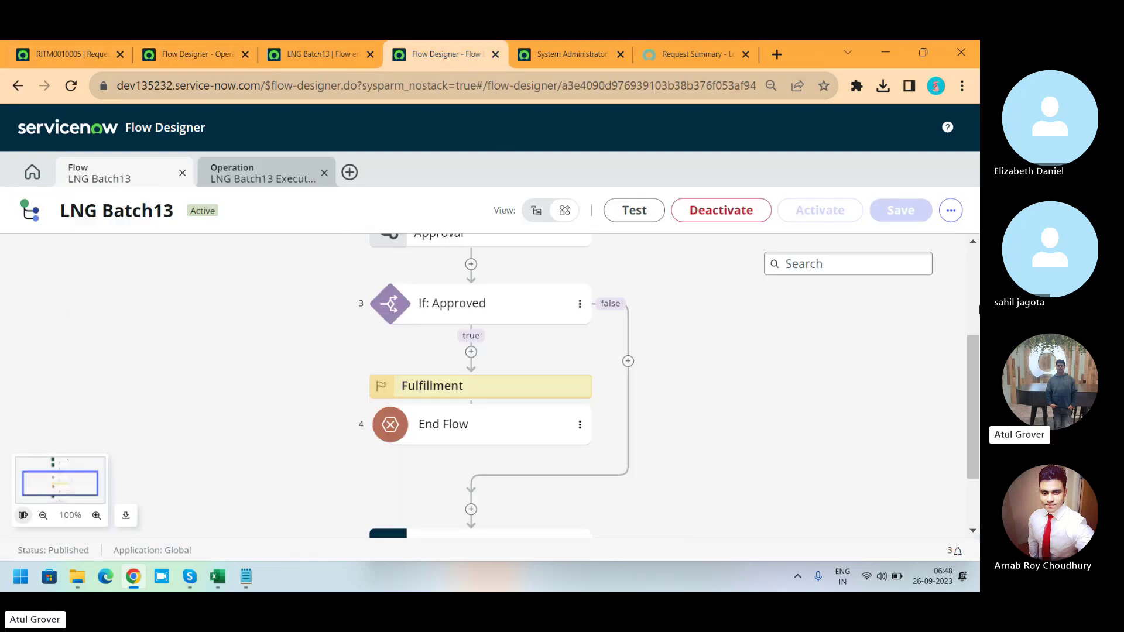
{"action": "left_click_drag", "start_coordinate": [973, 366], "coordinate": [977, 267]}
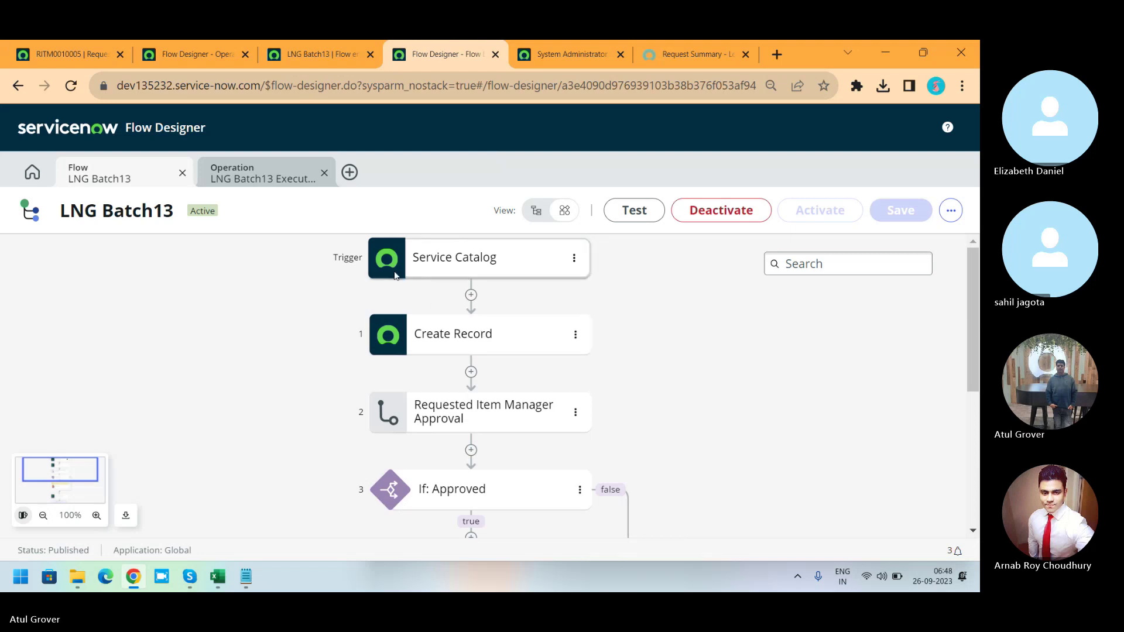
Filter flows by '*reqiues', open Service Catalog item request, then return to the failed execution.
{"action": "left_click", "coordinate": [32, 171]}
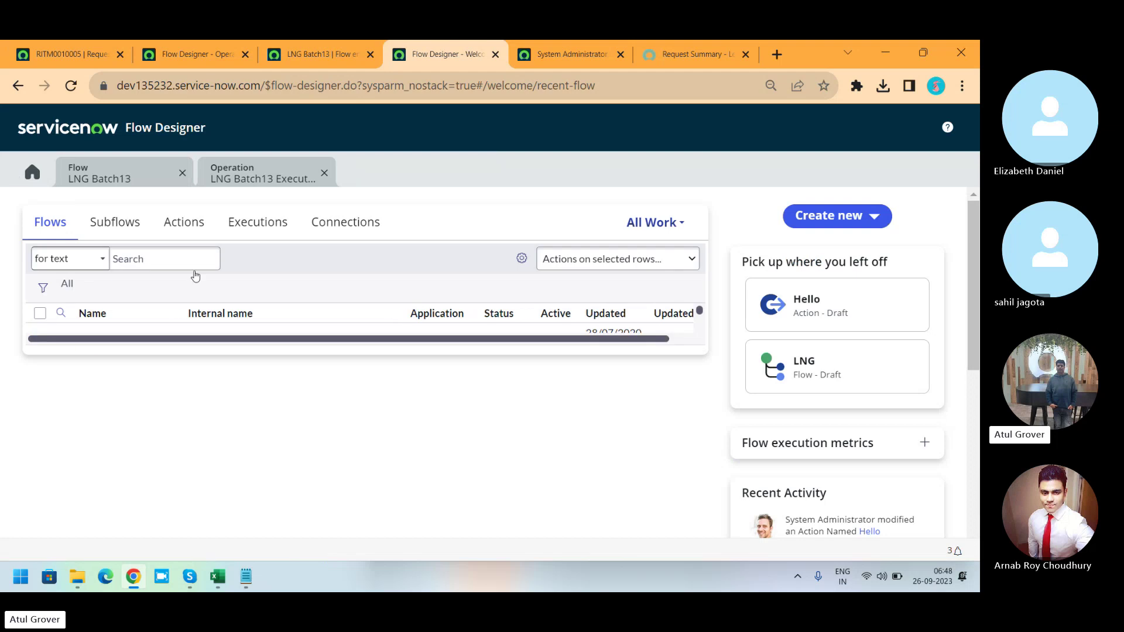
{"action": "left_click", "coordinate": [156, 352]}
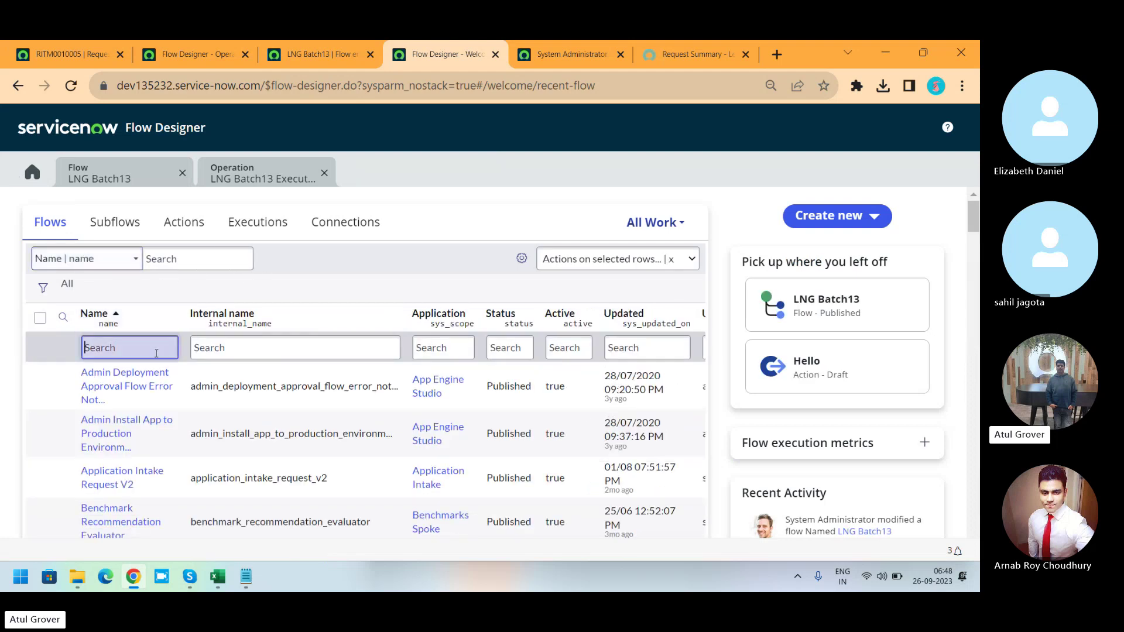
{"action": "type", "text": "*req"}
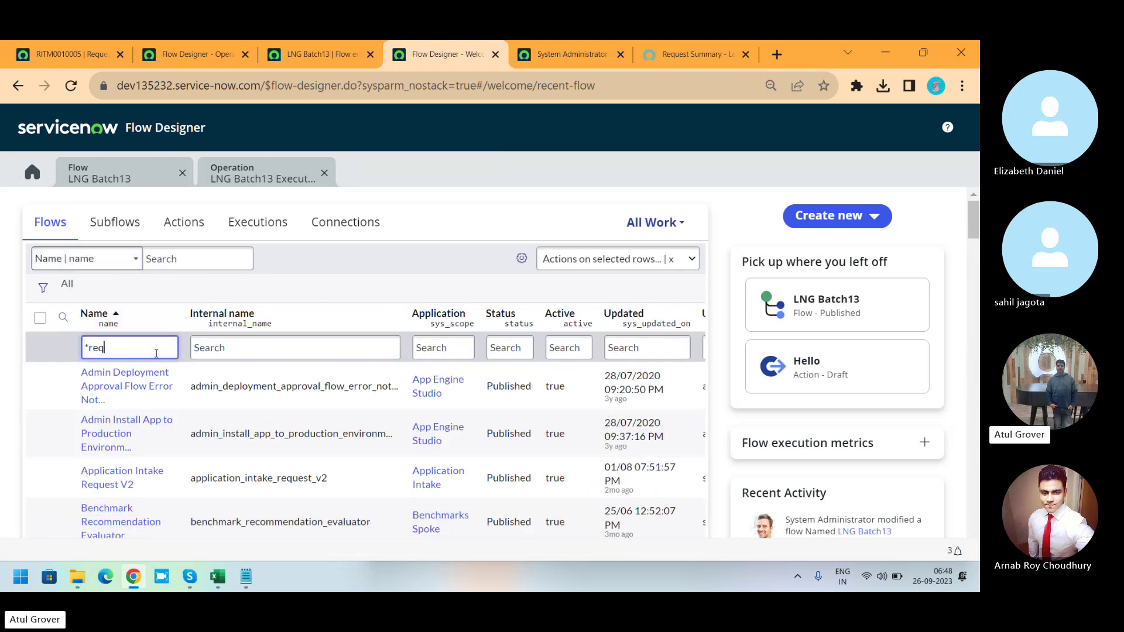
{"action": "type", "text": "iues"}
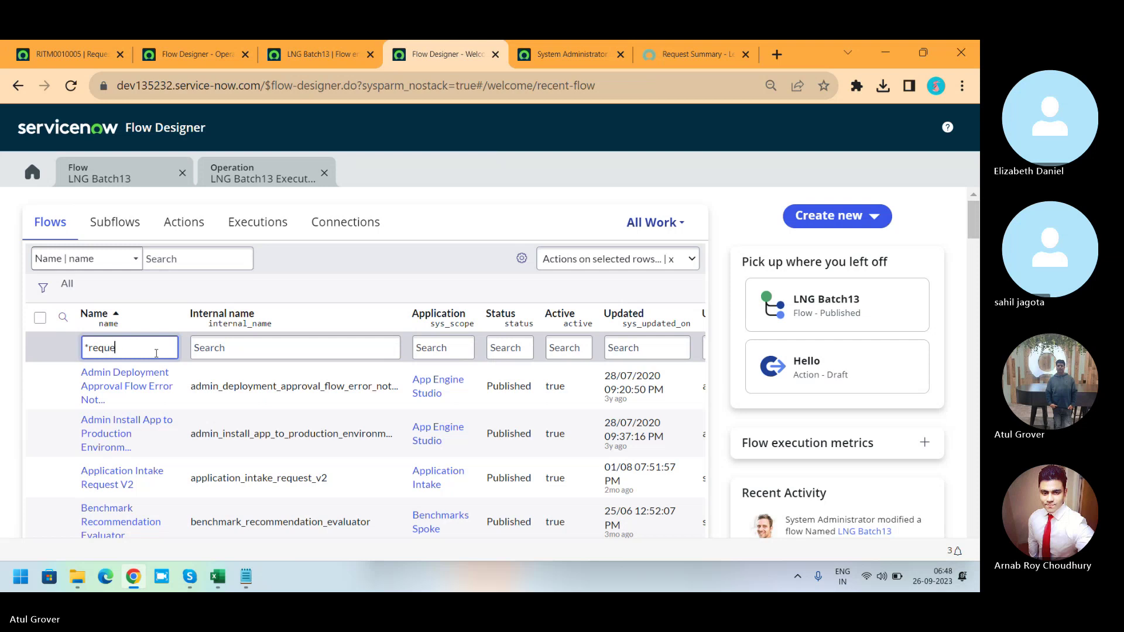
{"action": "key", "text": "Return"}
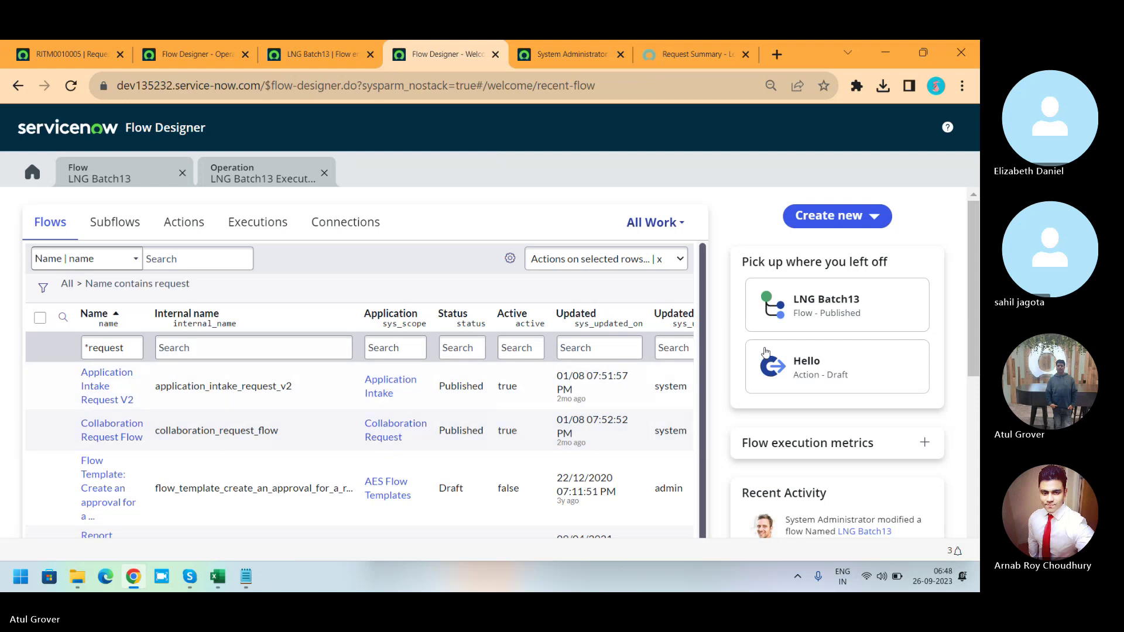
{"action": "scroll", "coordinate": [692, 424], "scroll_direction": "down", "scroll_amount": 1}
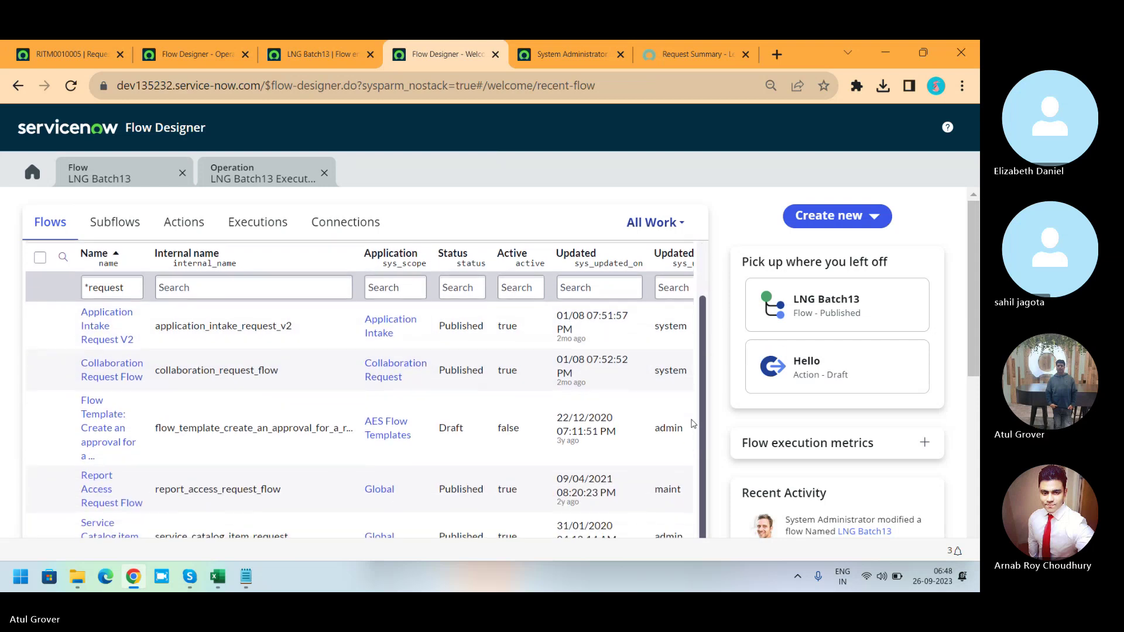
{"action": "left_click", "coordinate": [105, 533]}
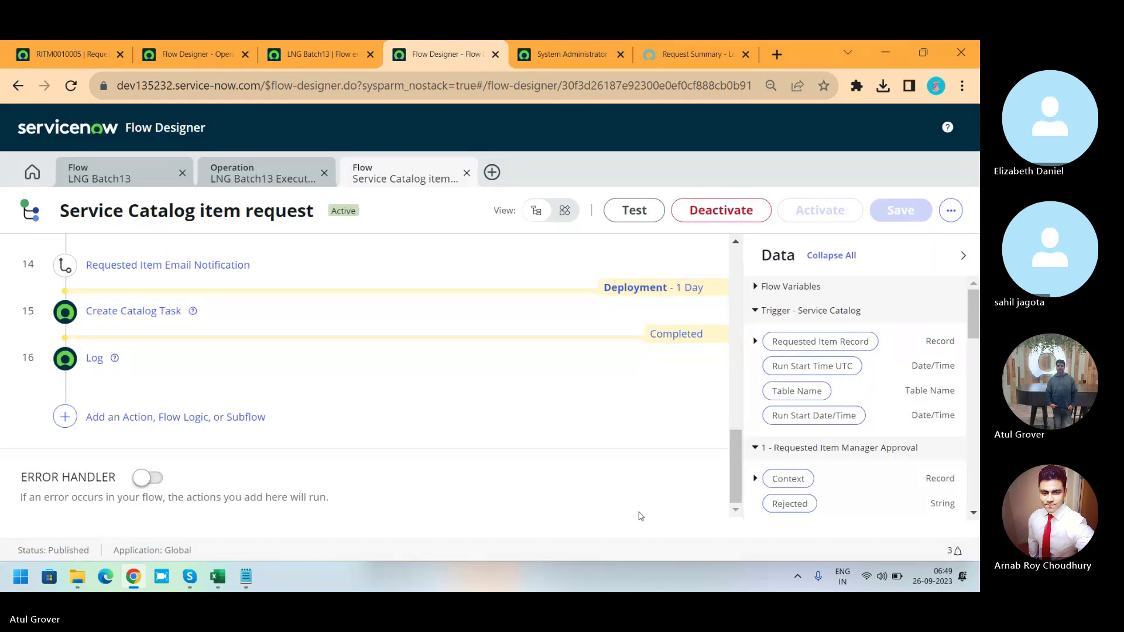
{"action": "scroll", "coordinate": [740, 480], "scroll_direction": "up", "scroll_amount": 15}
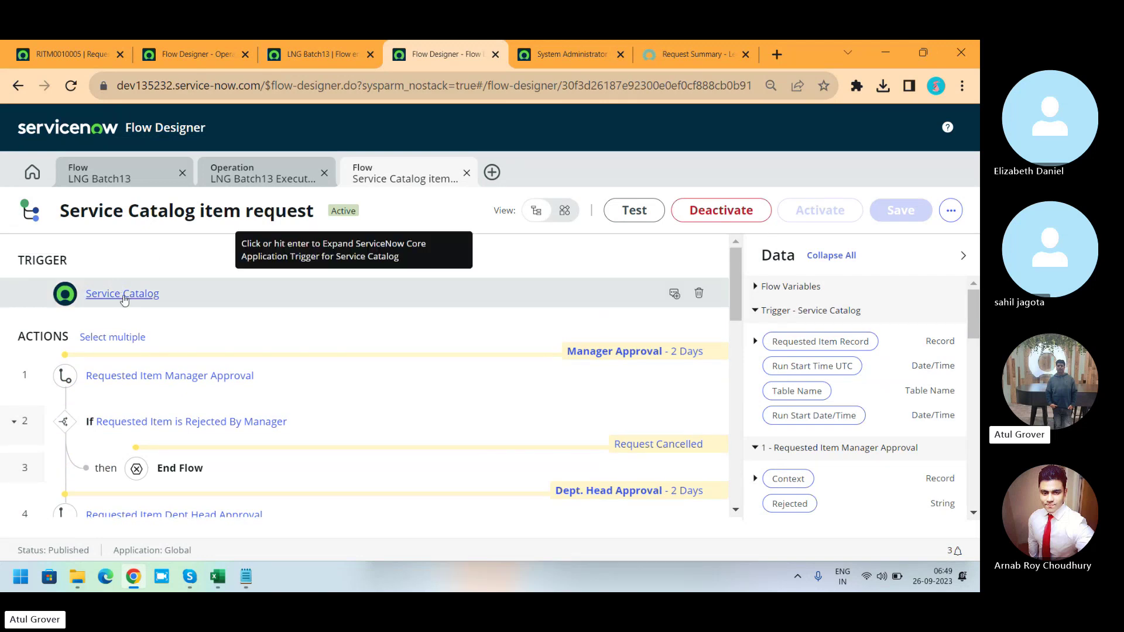
{"action": "left_click", "coordinate": [198, 56]}
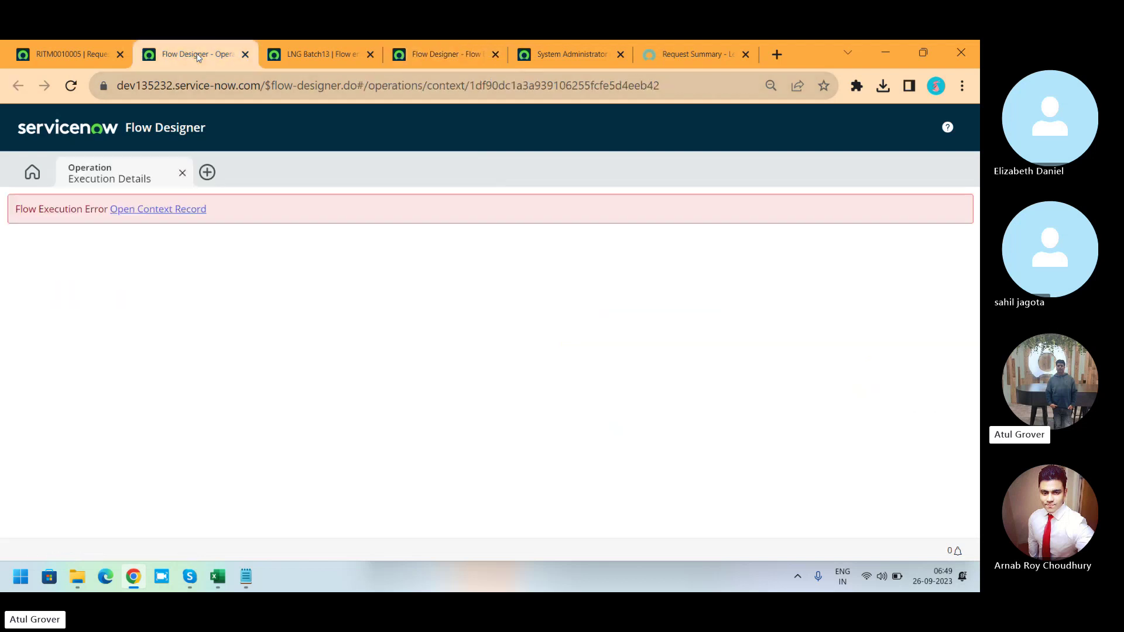
Check RITM0010005's catalog tasks, group approvals and approvers.
{"action": "left_click", "coordinate": [64, 54]}
{"action": "left_click", "coordinate": [64, 331]}
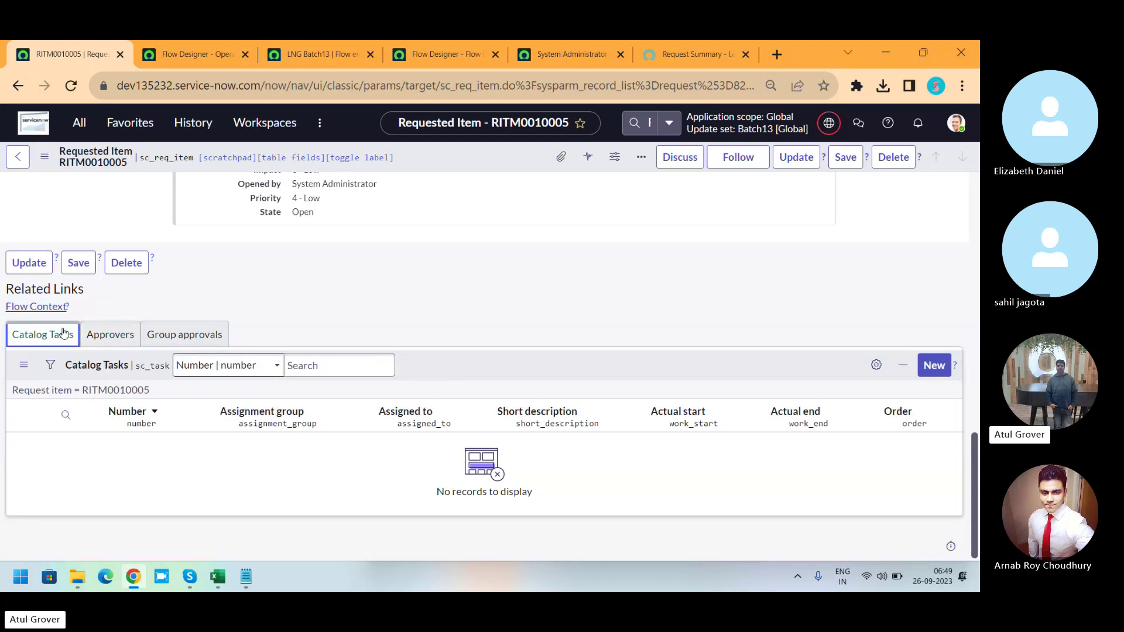
{"action": "left_click", "coordinate": [190, 343]}
{"action": "left_click", "coordinate": [114, 343]}
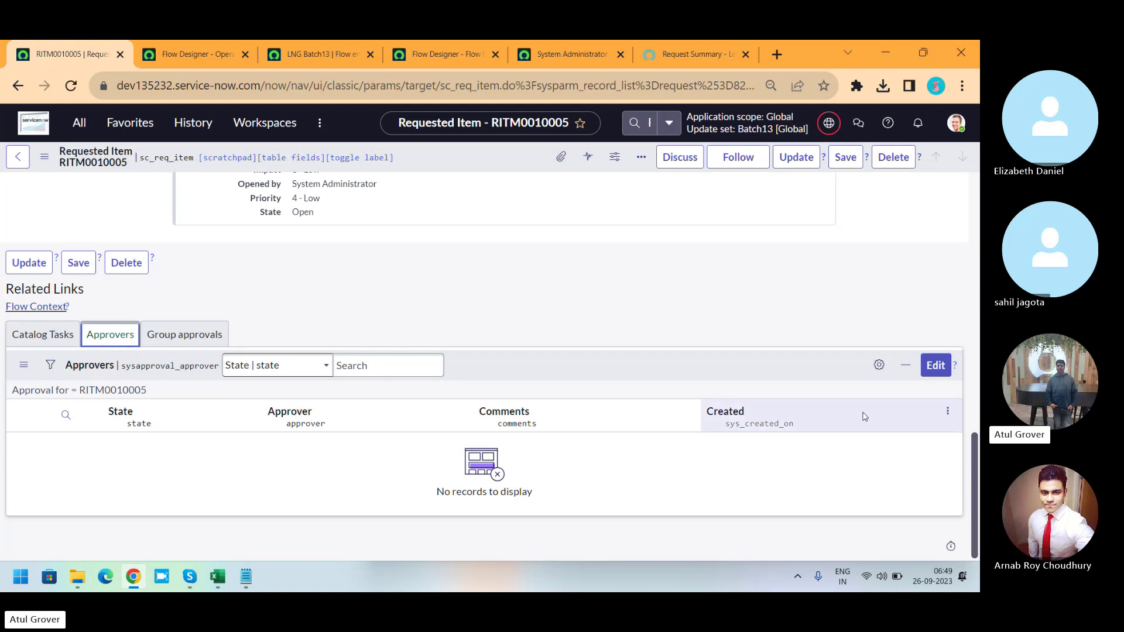
{"action": "left_click_drag", "start_coordinate": [975, 483], "coordinate": [979, 211]}
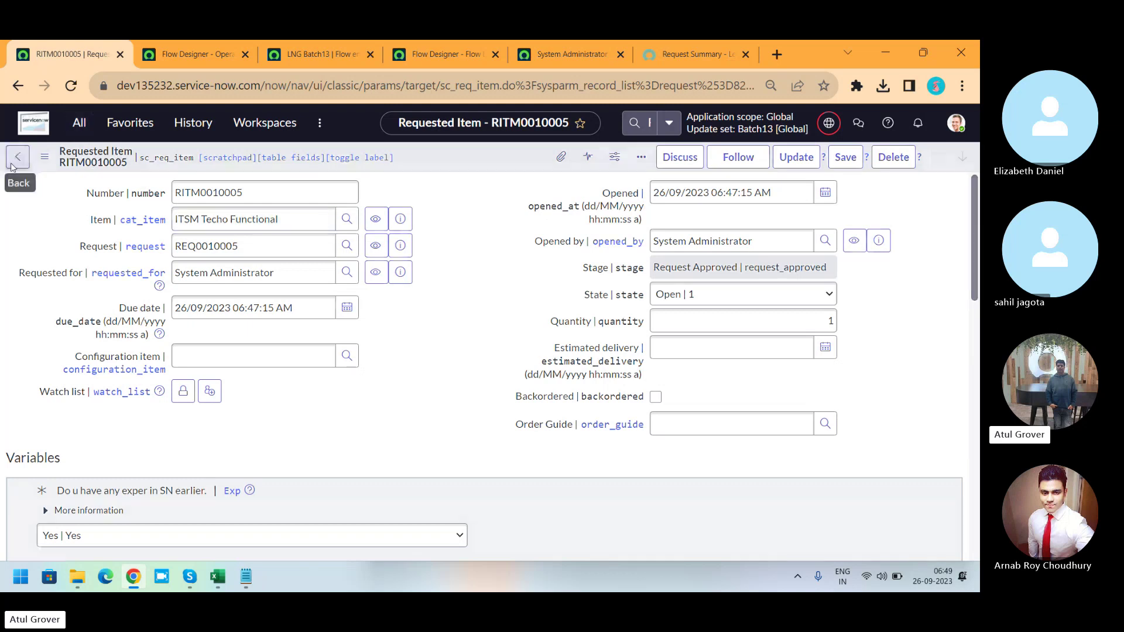
{"action": "left_click", "coordinate": [13, 164]}
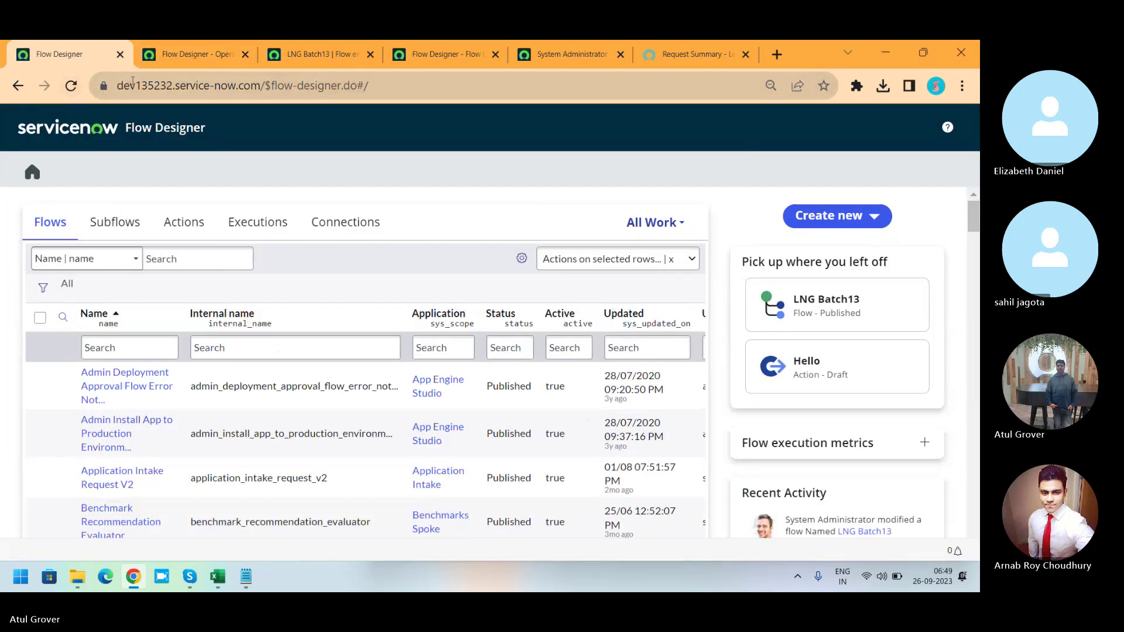
Load the instance home page and global-search REQ0010005 to open the request.
{"action": "left_click_drag", "start_coordinate": [262, 86], "coordinate": [705, 116]}
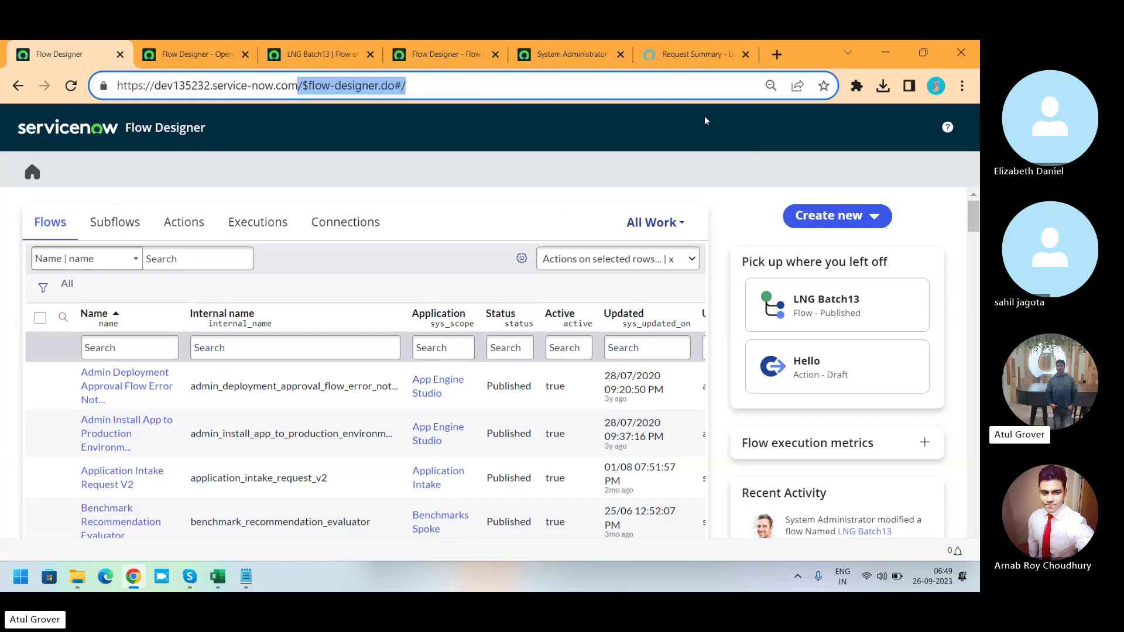
{"action": "key", "text": "BackSpace"}
{"action": "key", "text": "Return"}
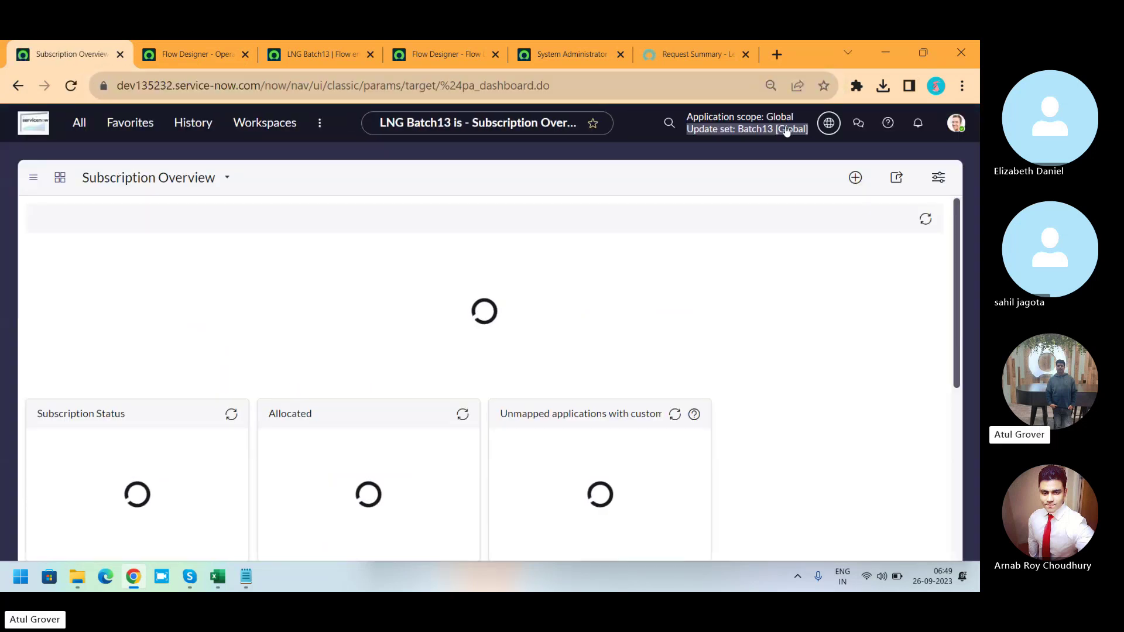
{"action": "left_click", "coordinate": [670, 124]}
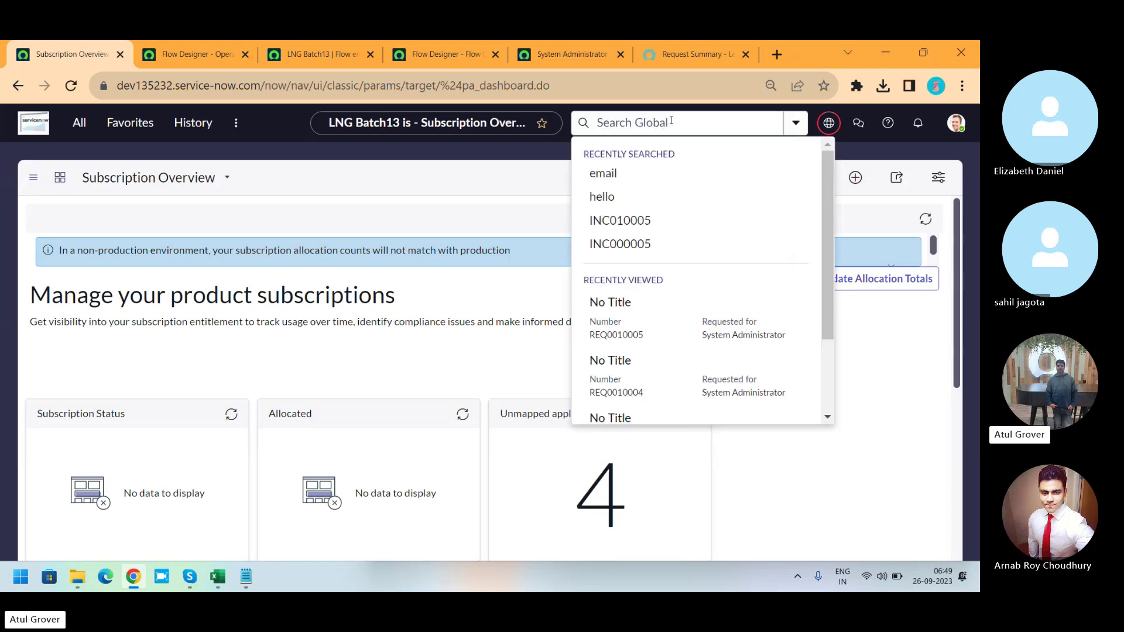
{"action": "type", "text": "REQ0010005"}
{"action": "key", "text": "Return"}
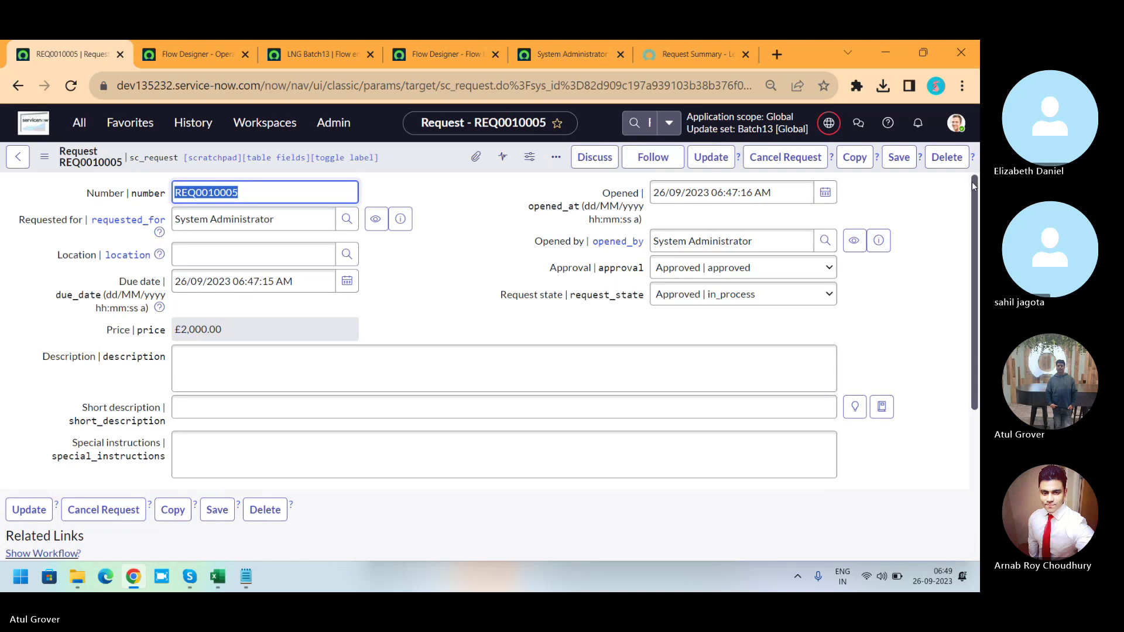
Review REQ0010005's approvers and recurring prices, then open requested item RITM0010005.
{"action": "scroll", "coordinate": [970, 296], "scroll_direction": "down", "scroll_amount": 2}
{"action": "scroll", "coordinate": [970, 296], "scroll_direction": "down", "scroll_amount": 2}
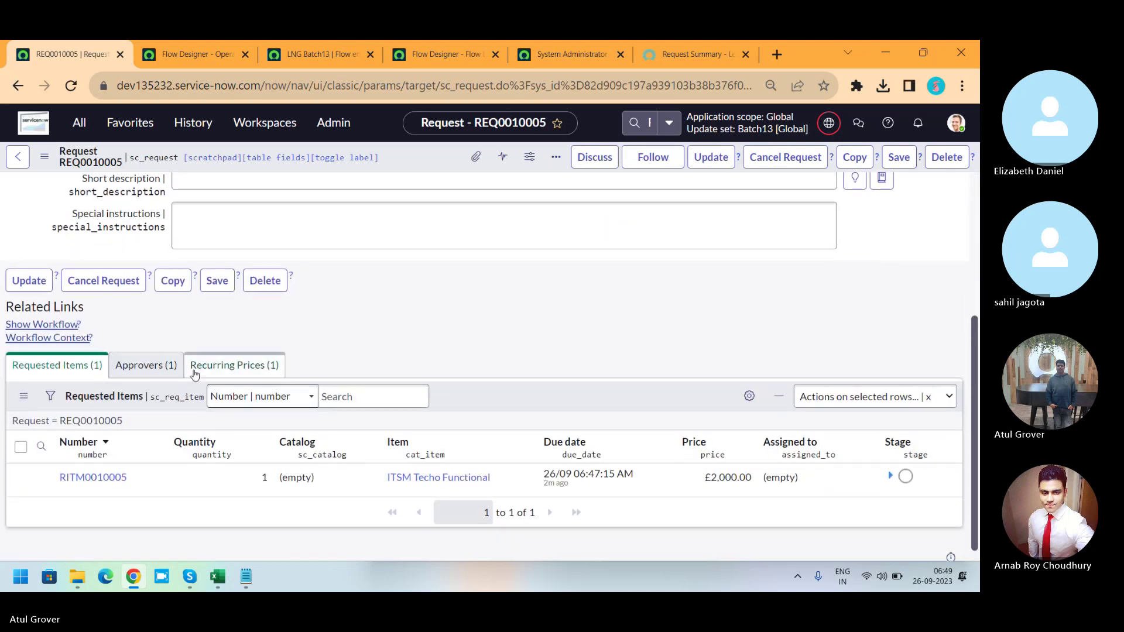
{"action": "left_click", "coordinate": [165, 368]}
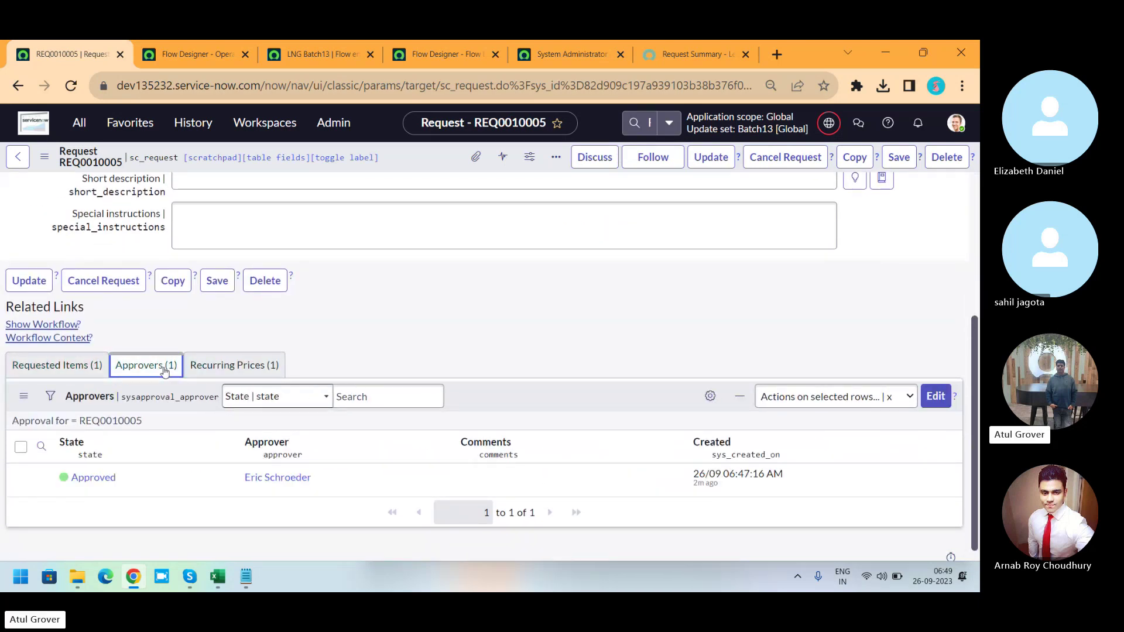
{"action": "left_click", "coordinate": [234, 365]}
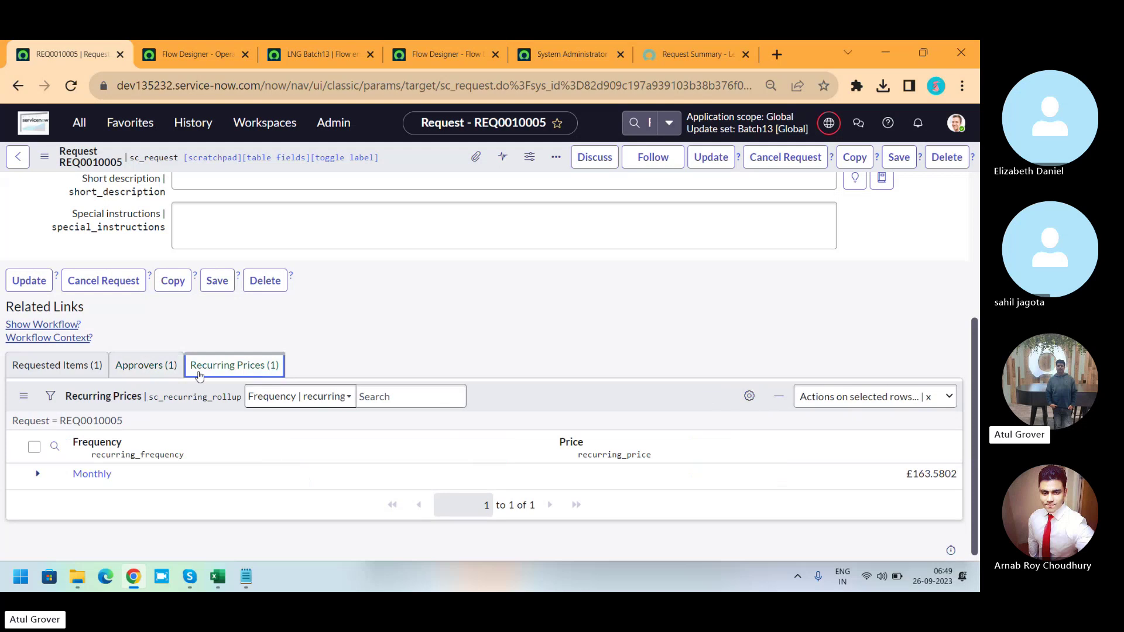
{"action": "left_click", "coordinate": [42, 372]}
{"action": "left_click", "coordinate": [85, 485]}
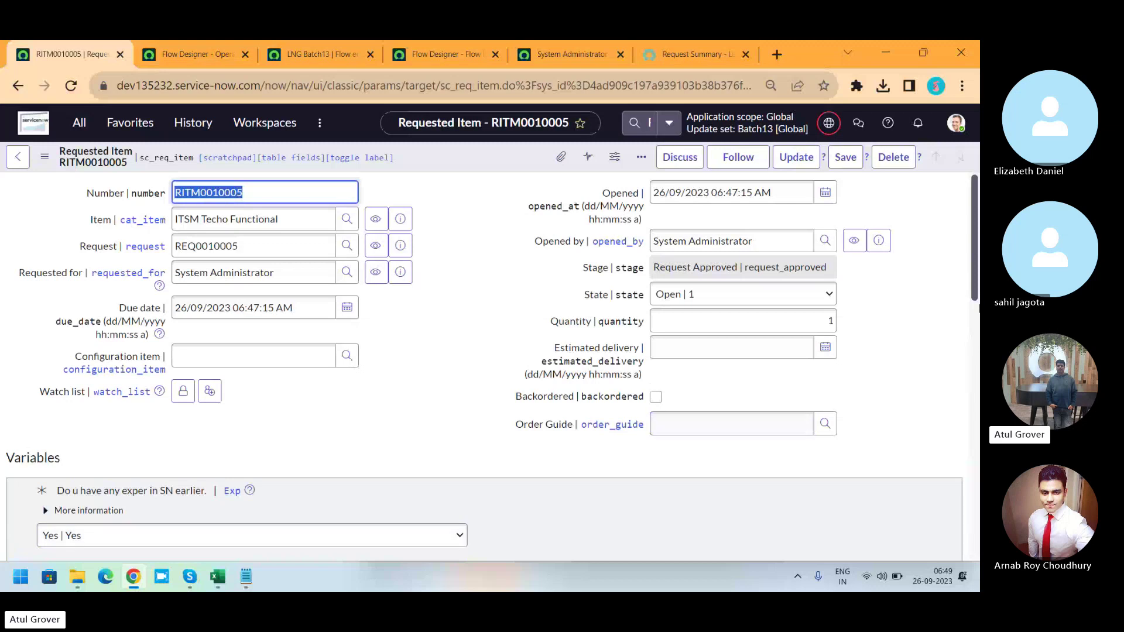
{"action": "left_click_drag", "start_coordinate": [976, 226], "coordinate": [976, 471]}
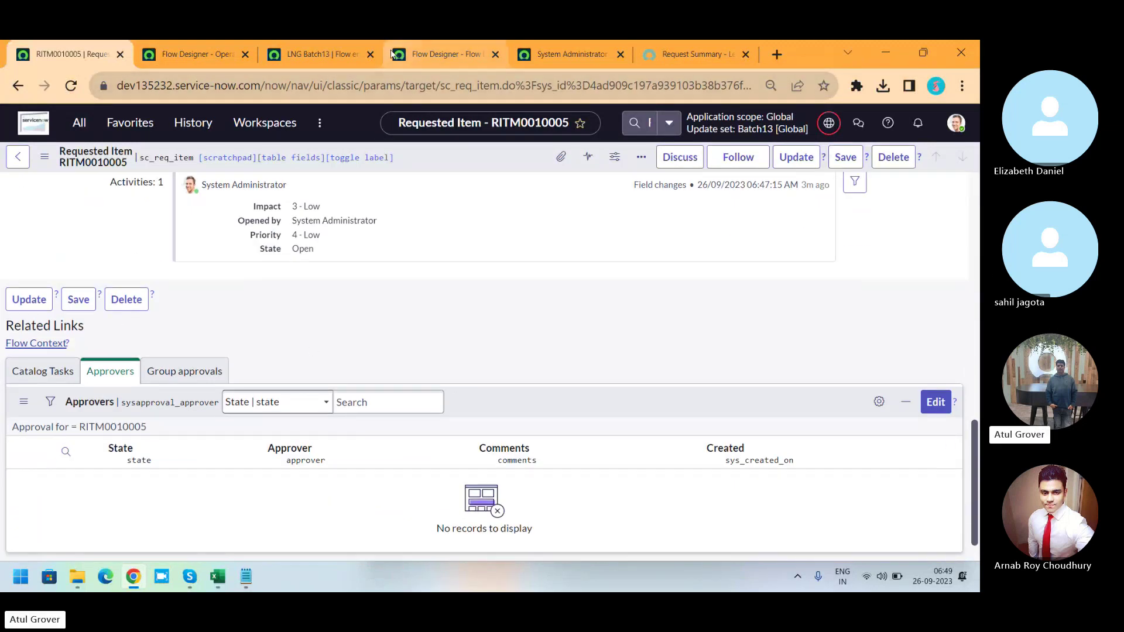
{"action": "left_click", "coordinate": [416, 57]}
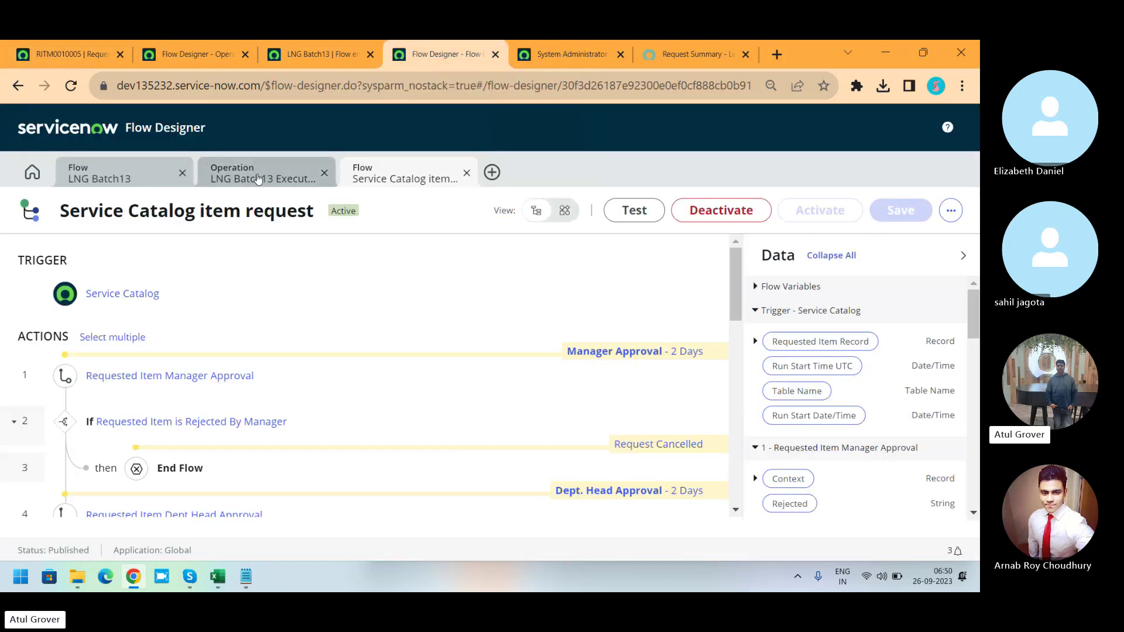
Open the LNG Batch13 flow in list view and expand all flow data sections.
{"action": "left_click", "coordinate": [127, 178]}
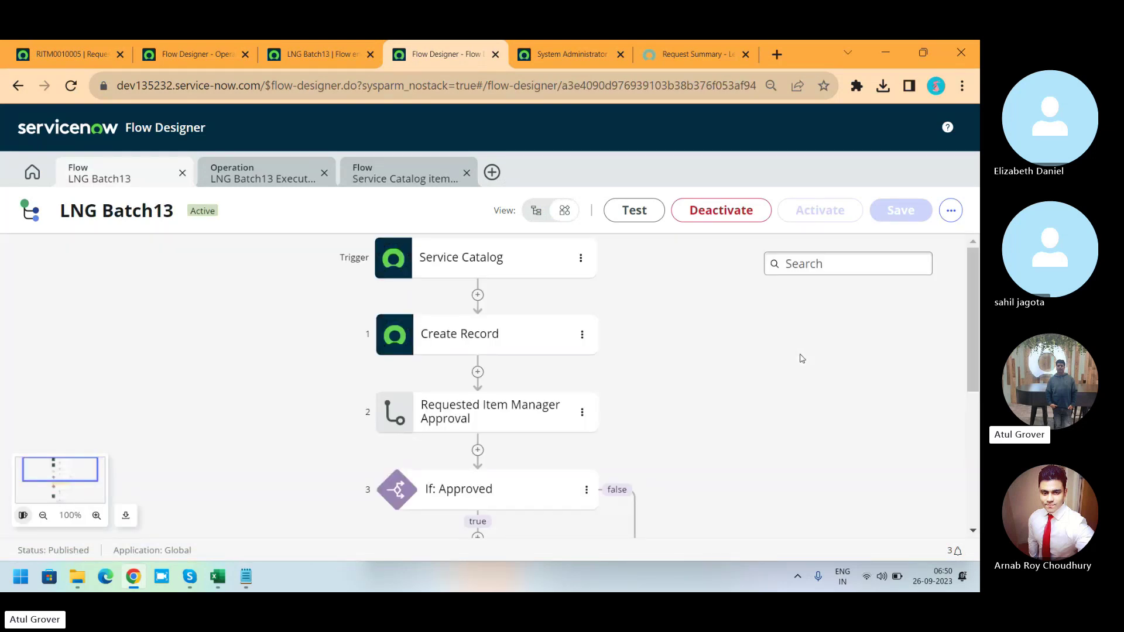
{"action": "left_click", "coordinate": [532, 211]}
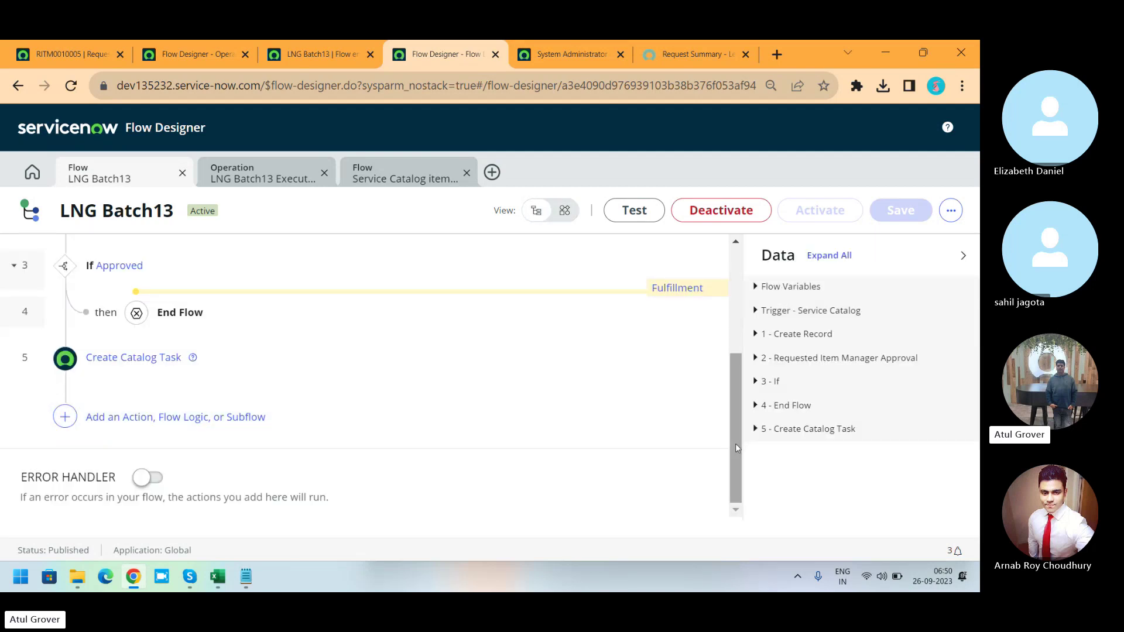
{"action": "left_click_drag", "start_coordinate": [736, 445], "coordinate": [755, 304]}
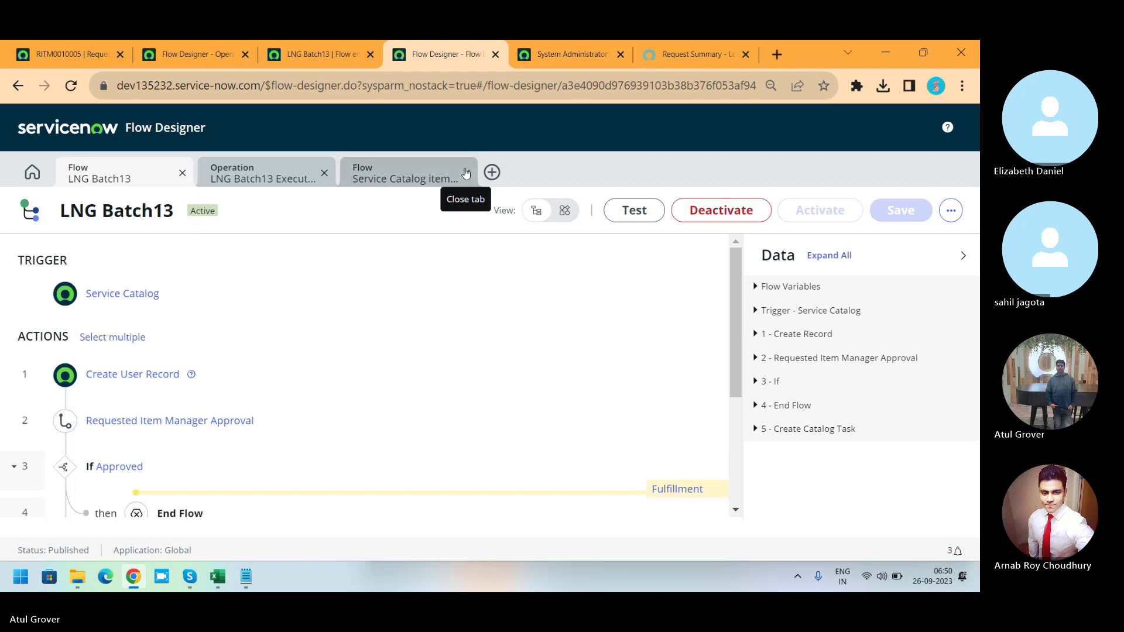
{"action": "left_click", "coordinate": [755, 310]}
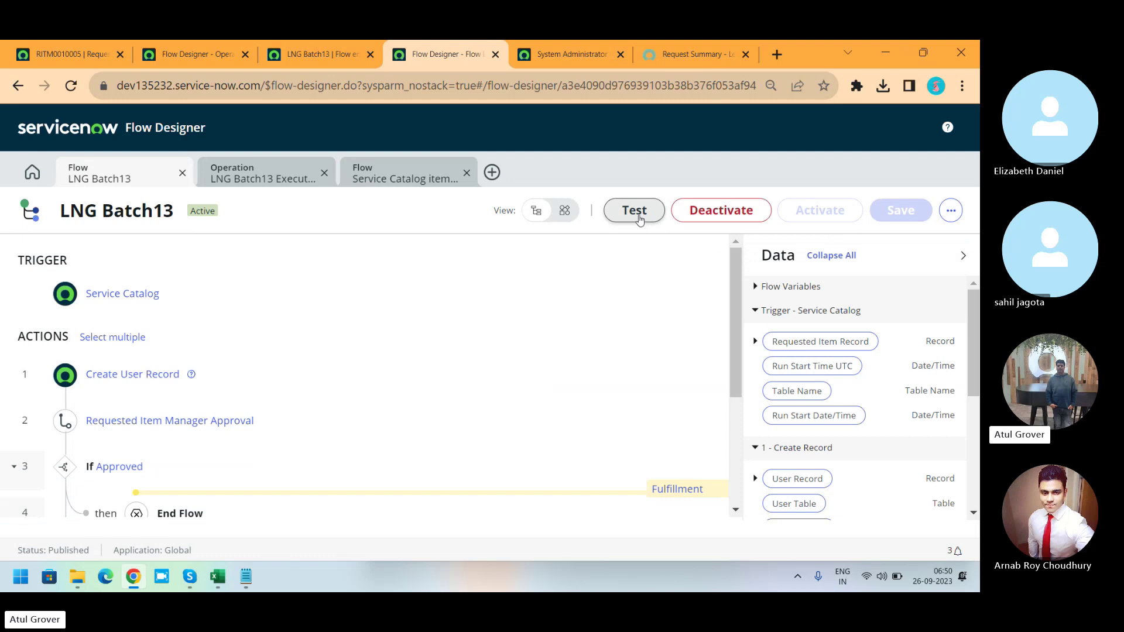
Run a test of the LNG Batch13 flow against requested item RITM0000005.
{"action": "left_click", "coordinate": [638, 214]}
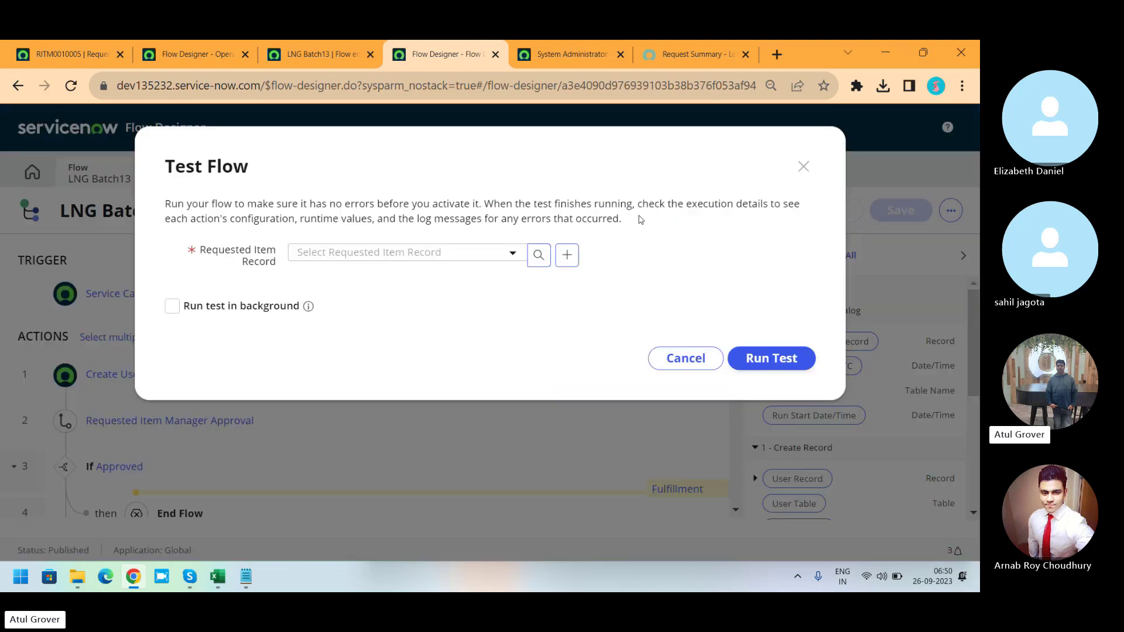
{"action": "left_click", "coordinate": [447, 253]}
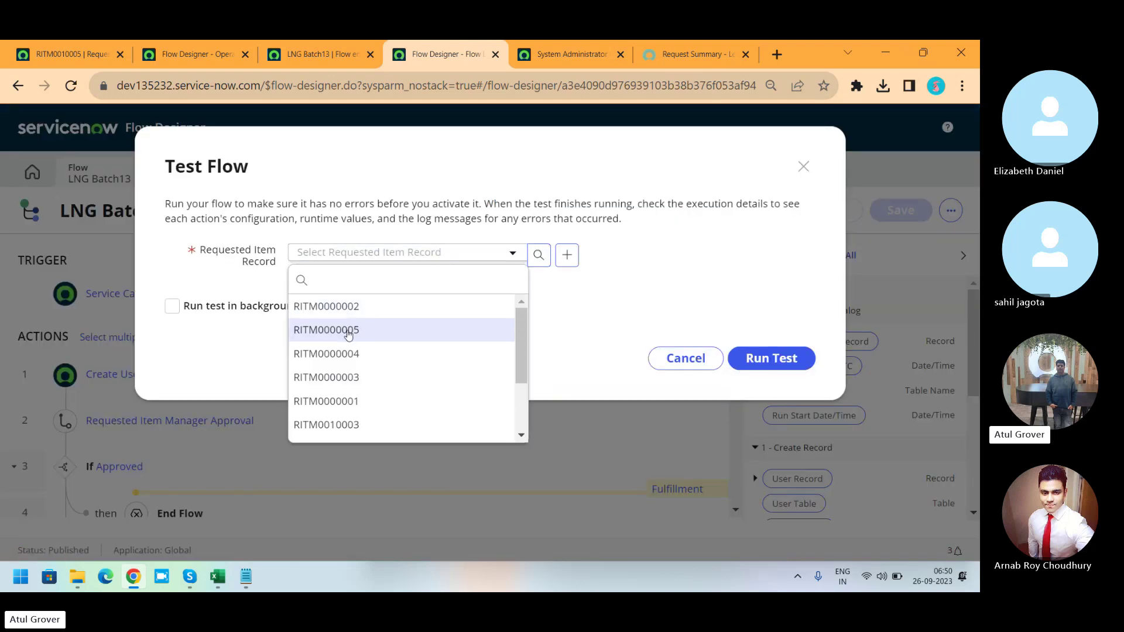
{"action": "left_click", "coordinate": [352, 330]}
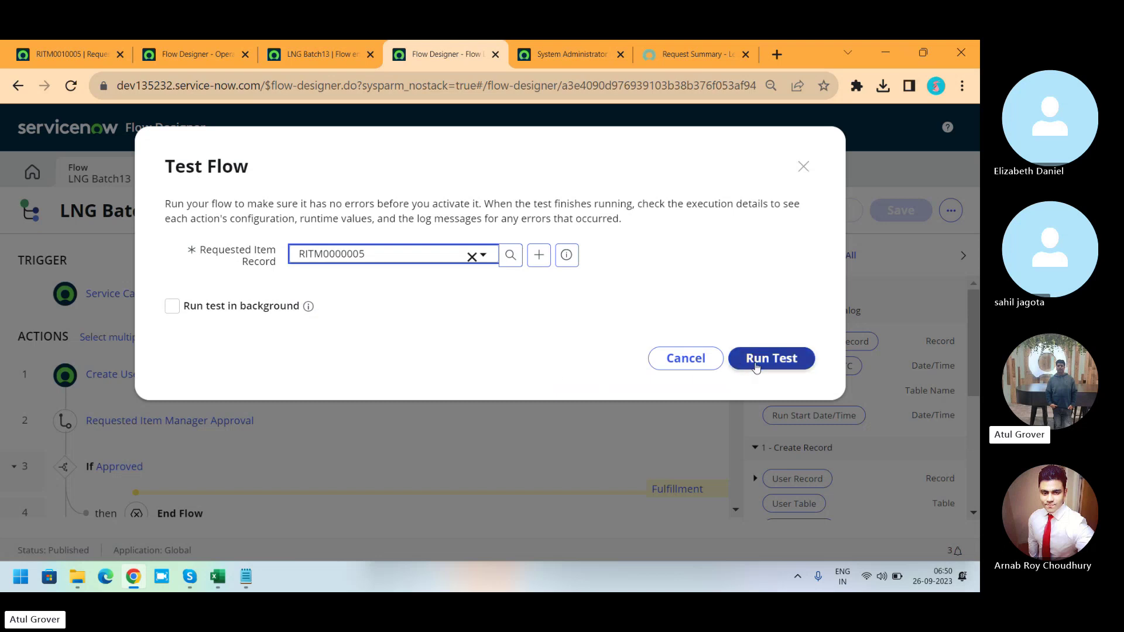
{"action": "left_click", "coordinate": [755, 363]}
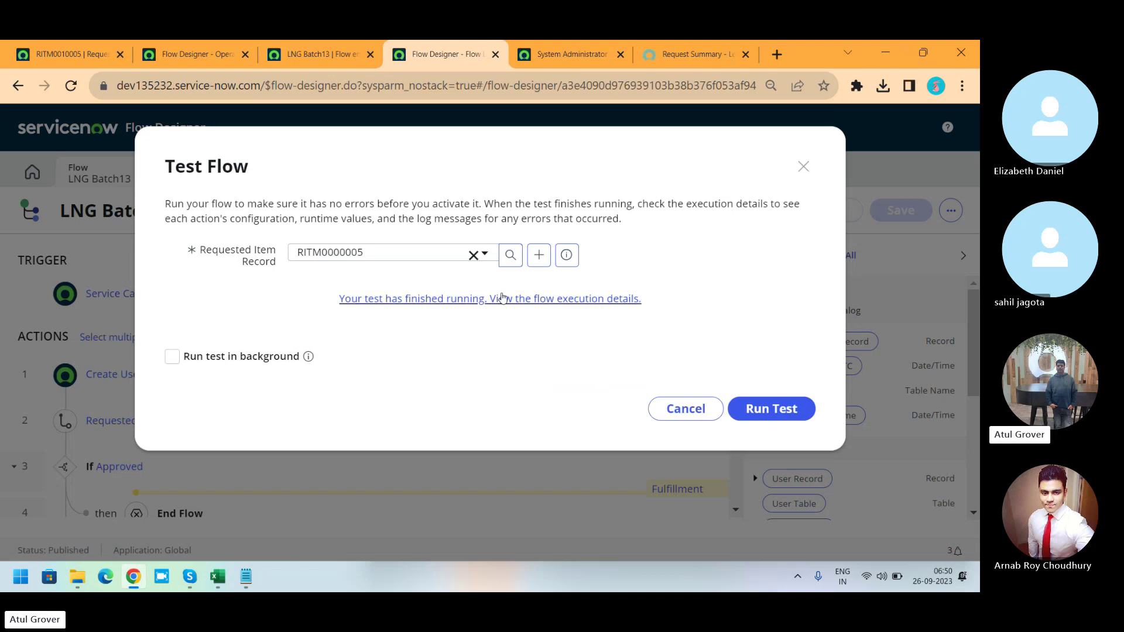
Review the Create Record insert error in the execution details, then go back to the flow.
{"action": "left_click", "coordinate": [501, 300]}
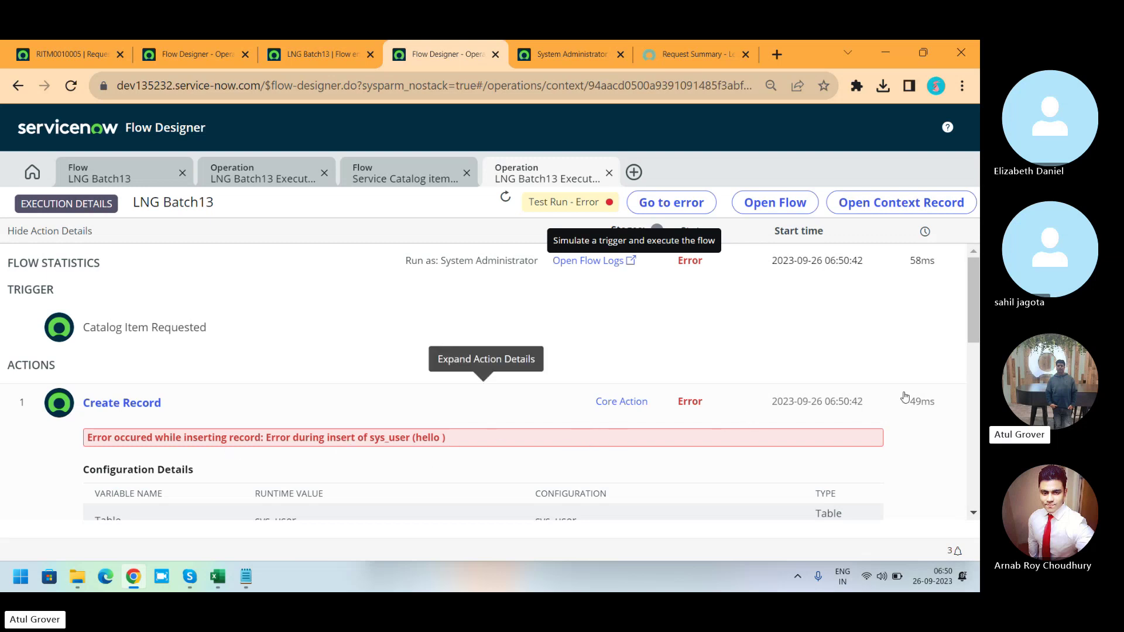
{"action": "left_click_drag", "start_coordinate": [975, 319], "coordinate": [976, 345]}
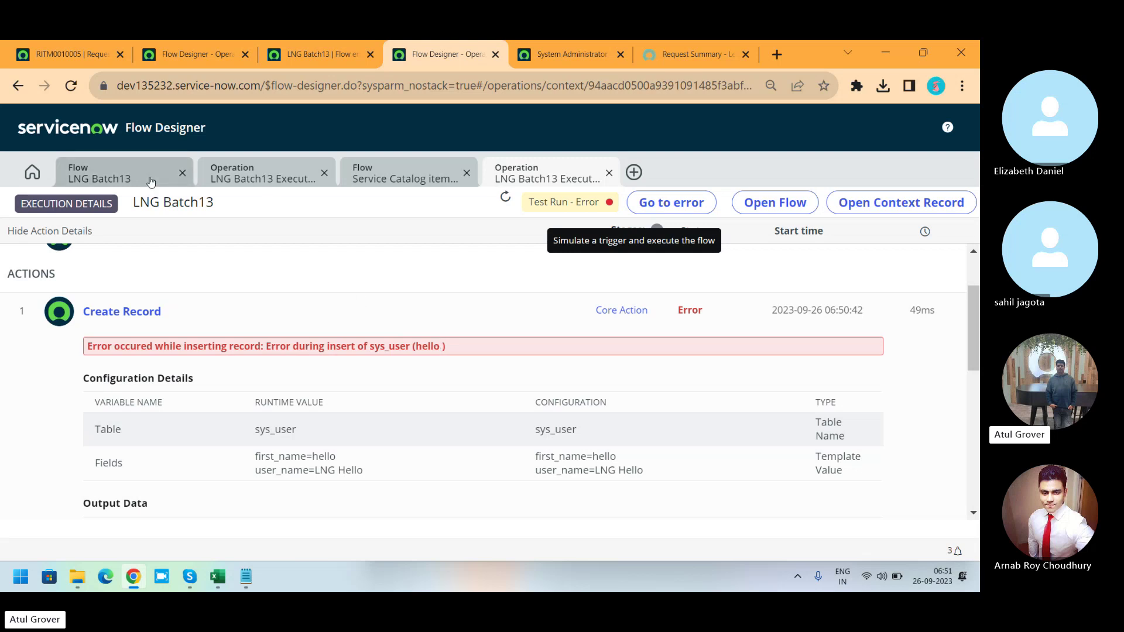
{"action": "left_click", "coordinate": [148, 178]}
Dismiss the test setup and deactivate the LNG Batch13 flow so it can be edited.
{"action": "left_click", "coordinate": [706, 411]}
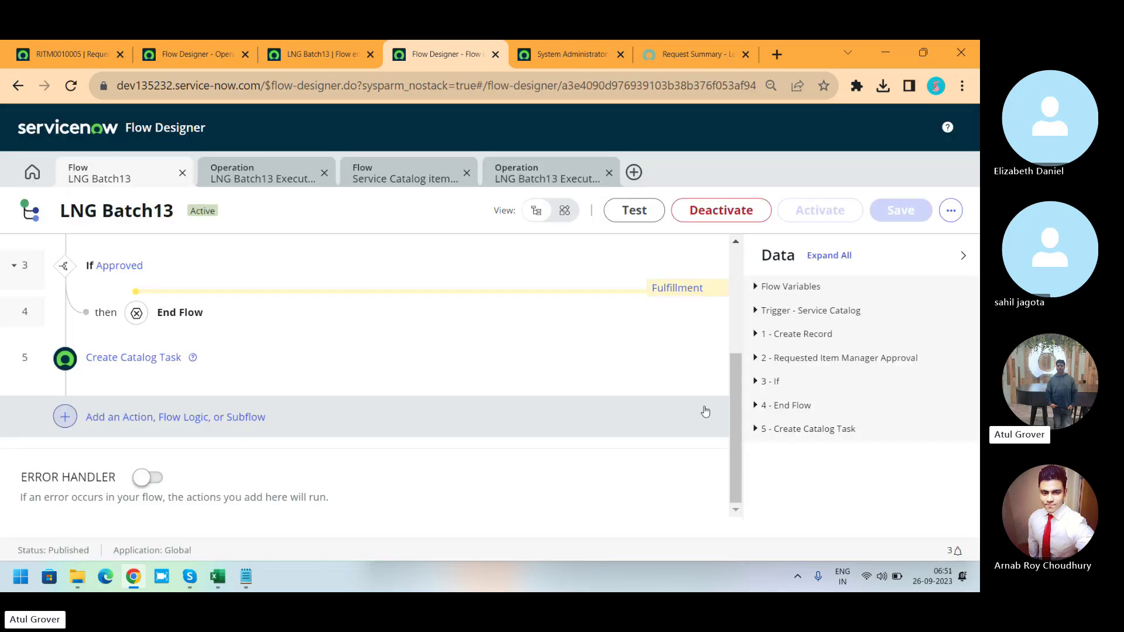
{"action": "left_click", "coordinate": [727, 214]}
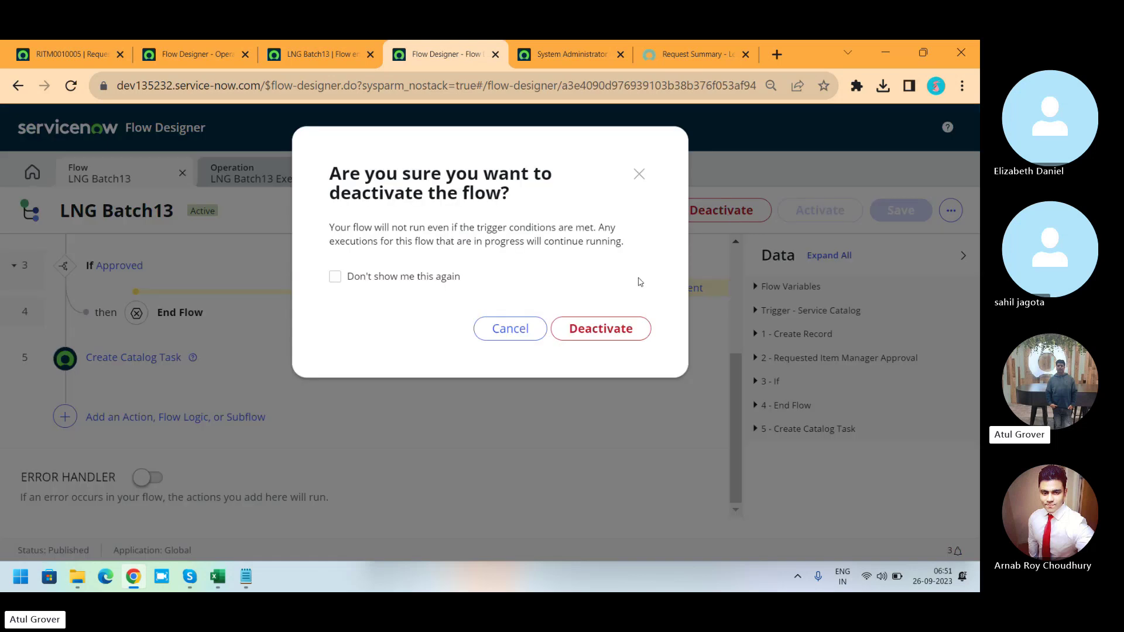
{"action": "left_click", "coordinate": [600, 336]}
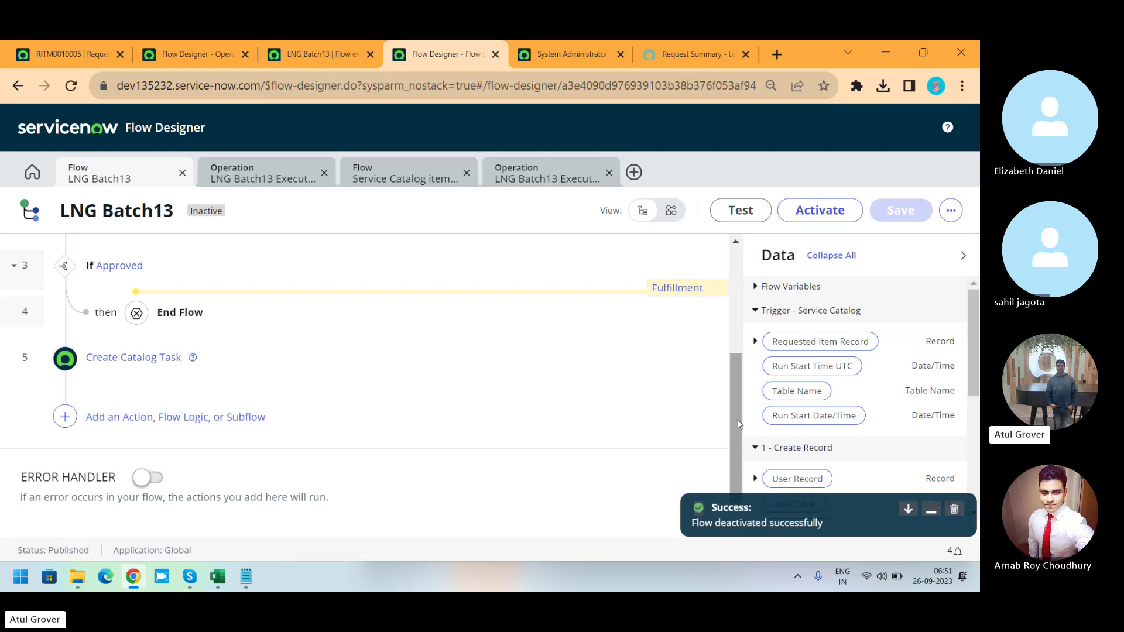
{"action": "left_click_drag", "start_coordinate": [730, 422], "coordinate": [743, 318]}
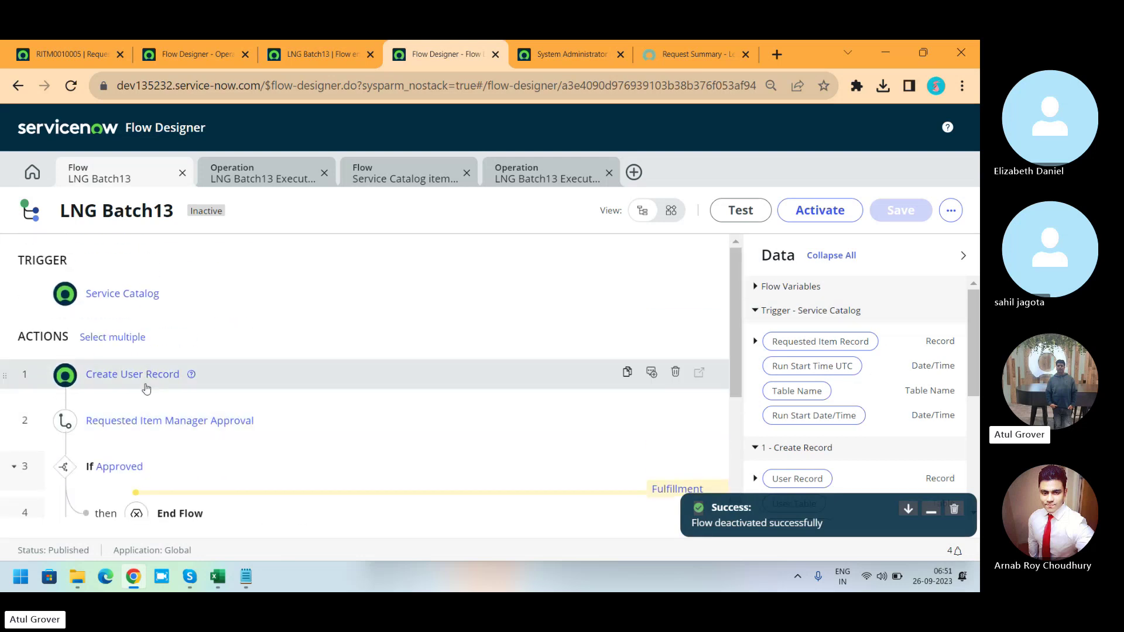
Change the Create User Record action's User ID value from LNG Hello to LNG.hello.
{"action": "left_click", "coordinate": [295, 374]}
{"action": "triple_click", "coordinate": [343, 504]}
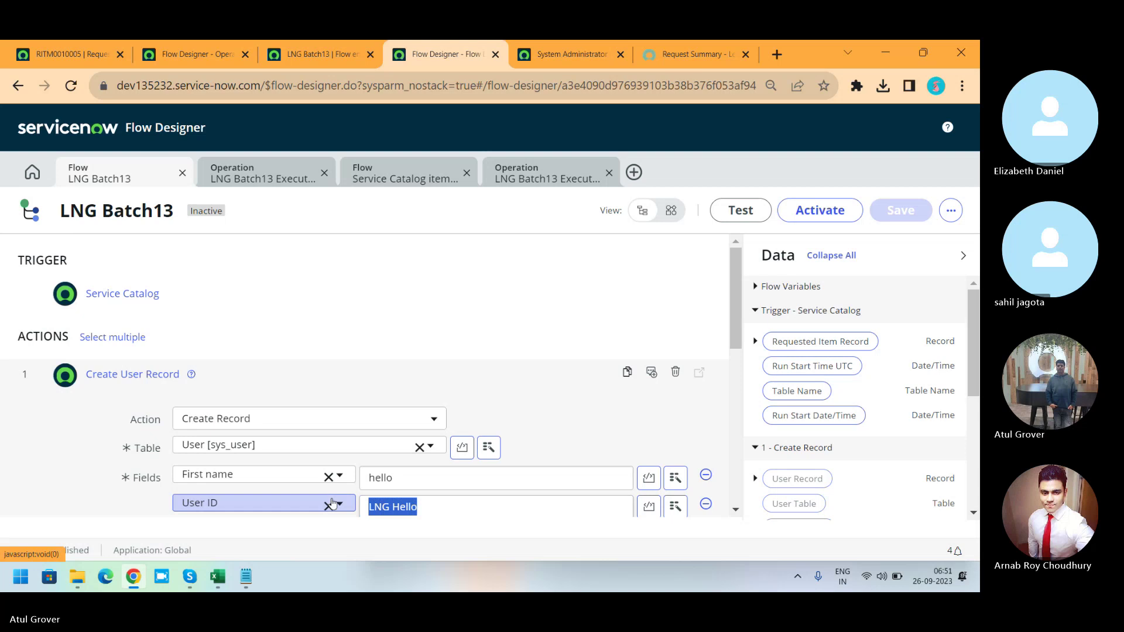
{"action": "type", "text": "L"}
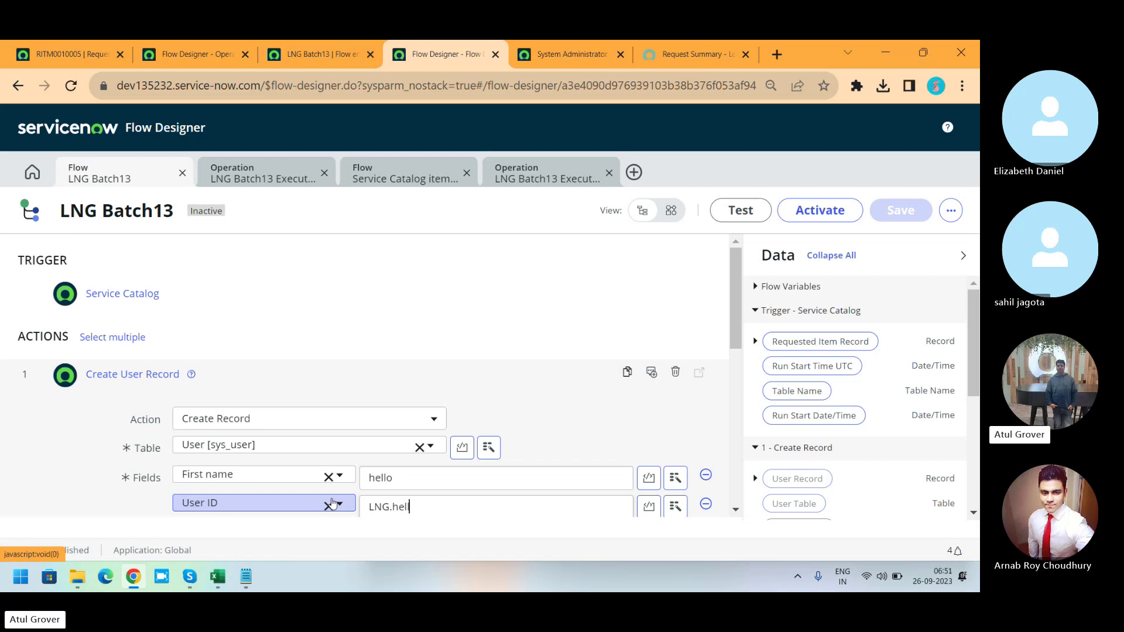
{"action": "left_click", "coordinate": [402, 479]}
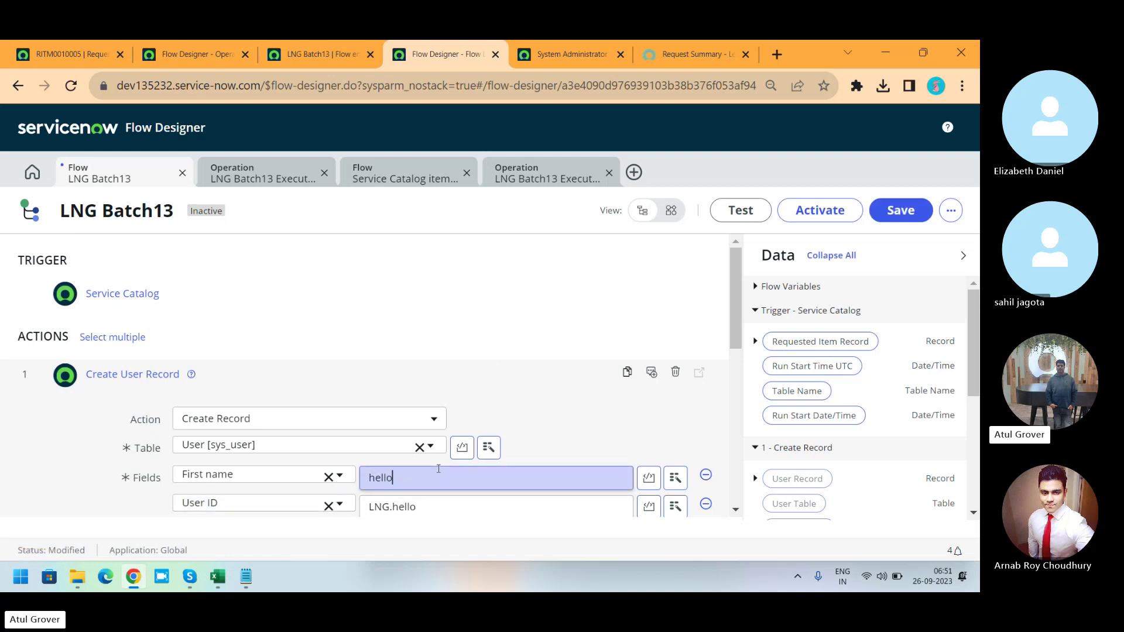
Check the System Administrator user record, then save the edited flow.
{"action": "left_click", "coordinate": [558, 50]}
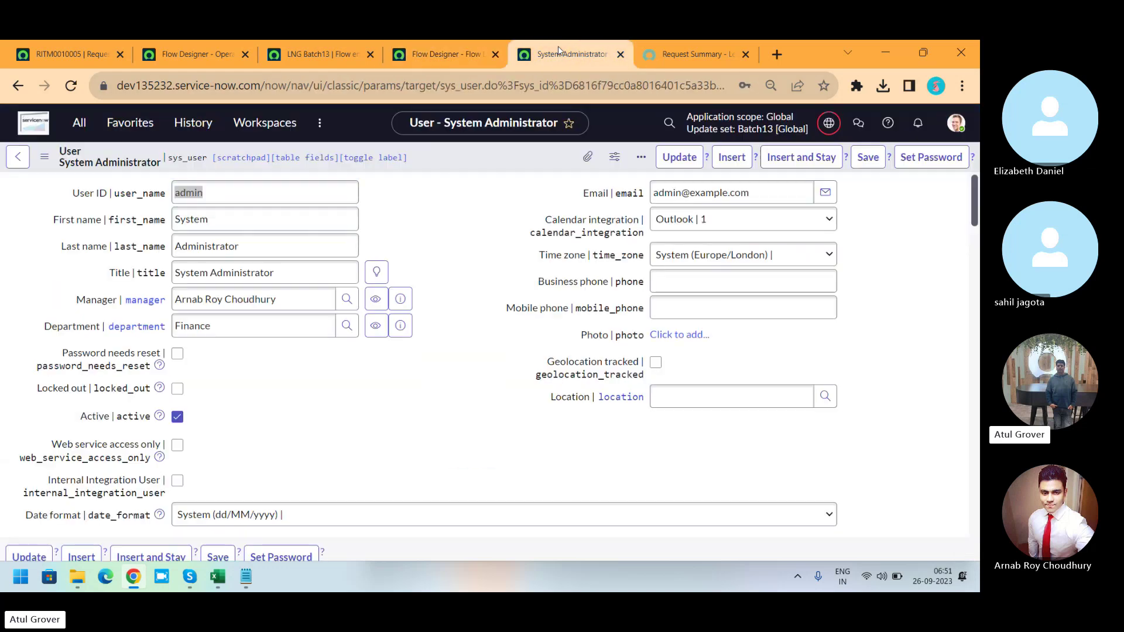
{"action": "left_click", "coordinate": [420, 52]}
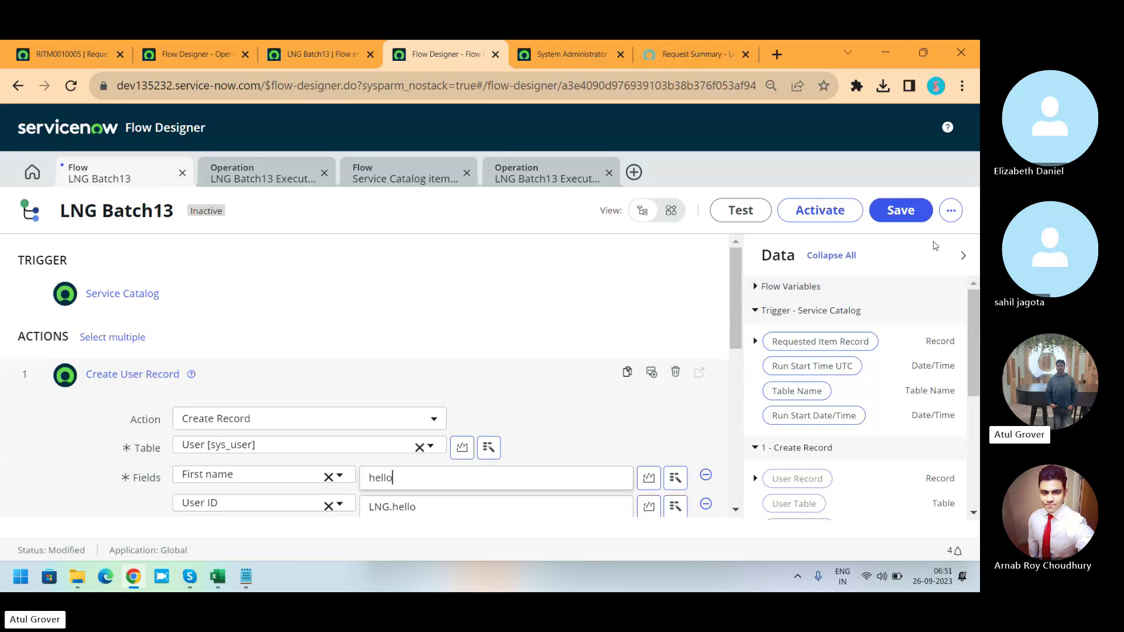
{"action": "left_click", "coordinate": [913, 214]}
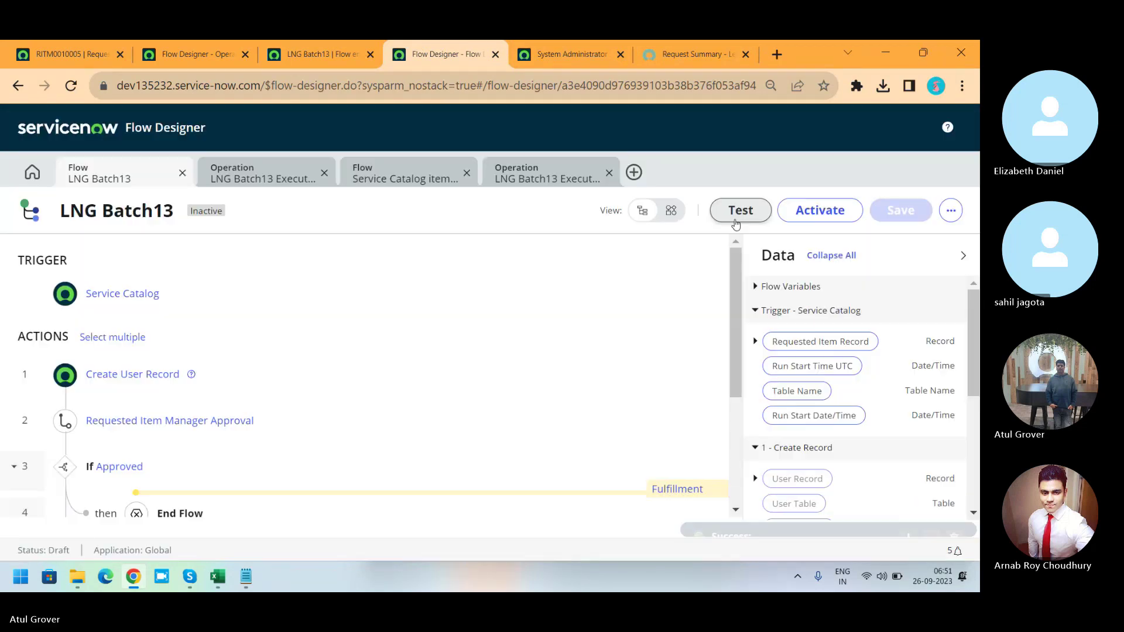
Re-test the flow on RITM0000005, view the execution details, then switch to RITM0010005.
{"action": "left_click", "coordinate": [736, 223]}
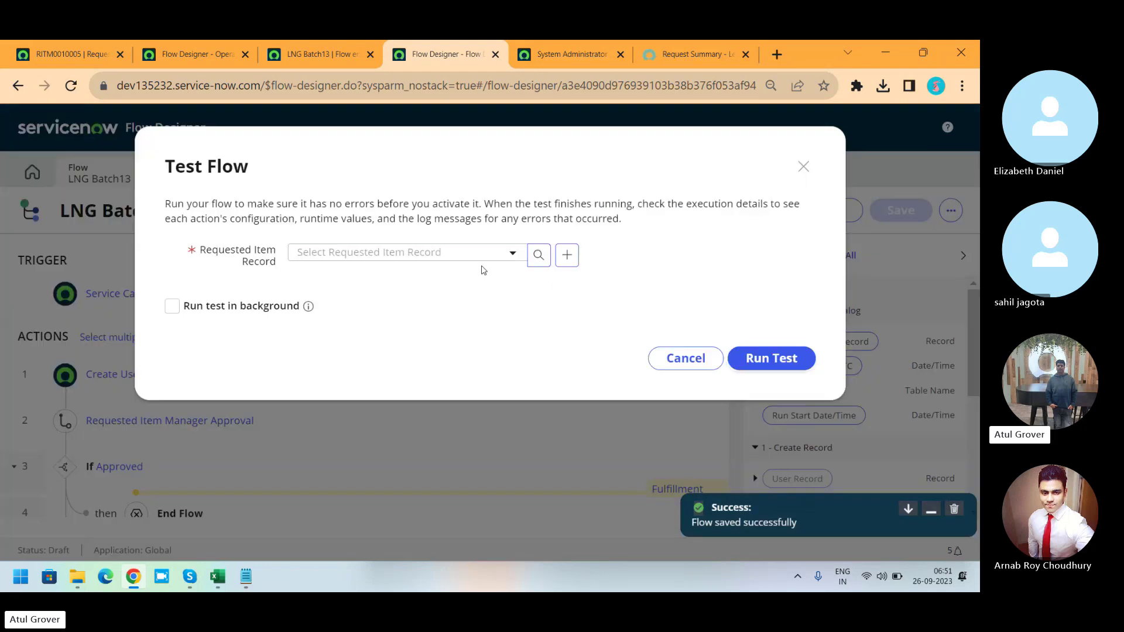
{"action": "left_click", "coordinate": [482, 257]}
{"action": "left_click", "coordinate": [351, 328]}
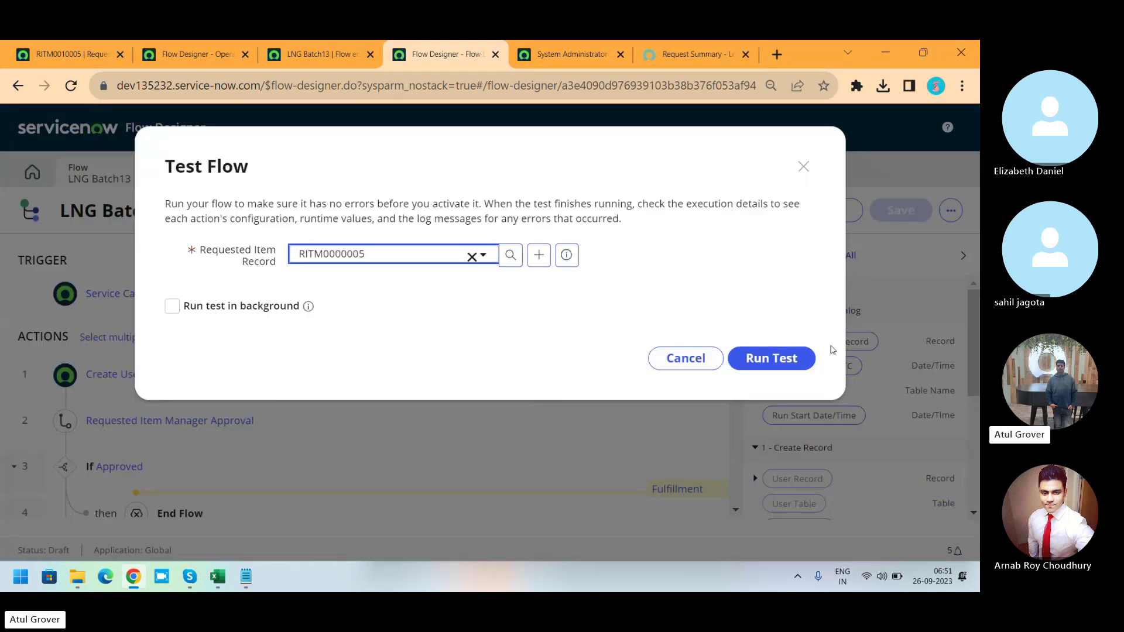
{"action": "left_click", "coordinate": [766, 358]}
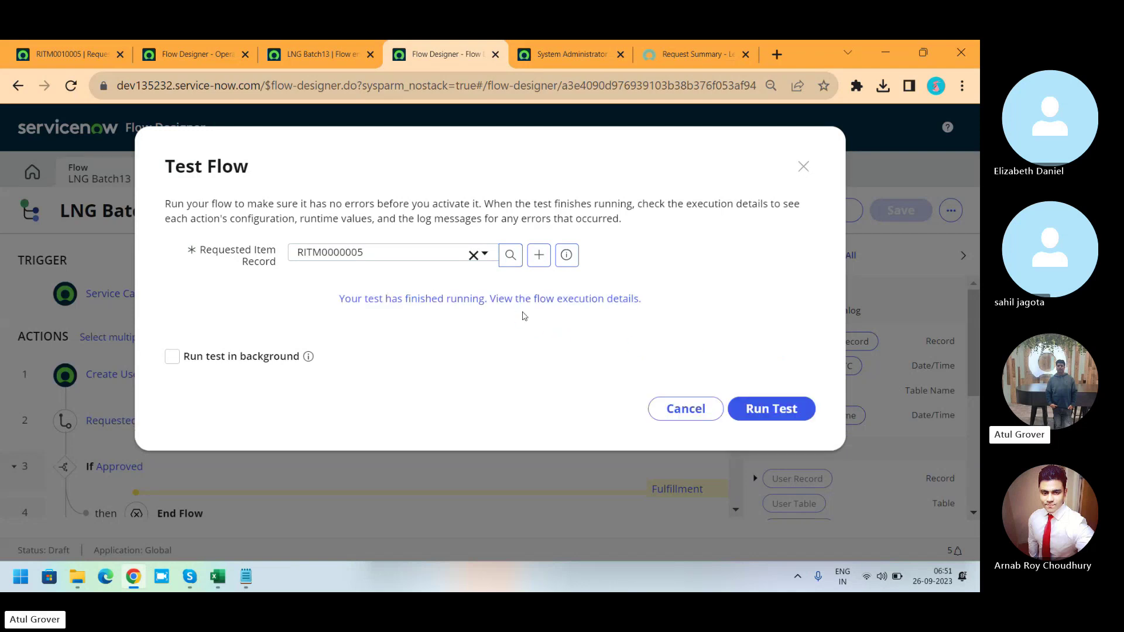
{"action": "left_click", "coordinate": [508, 299]}
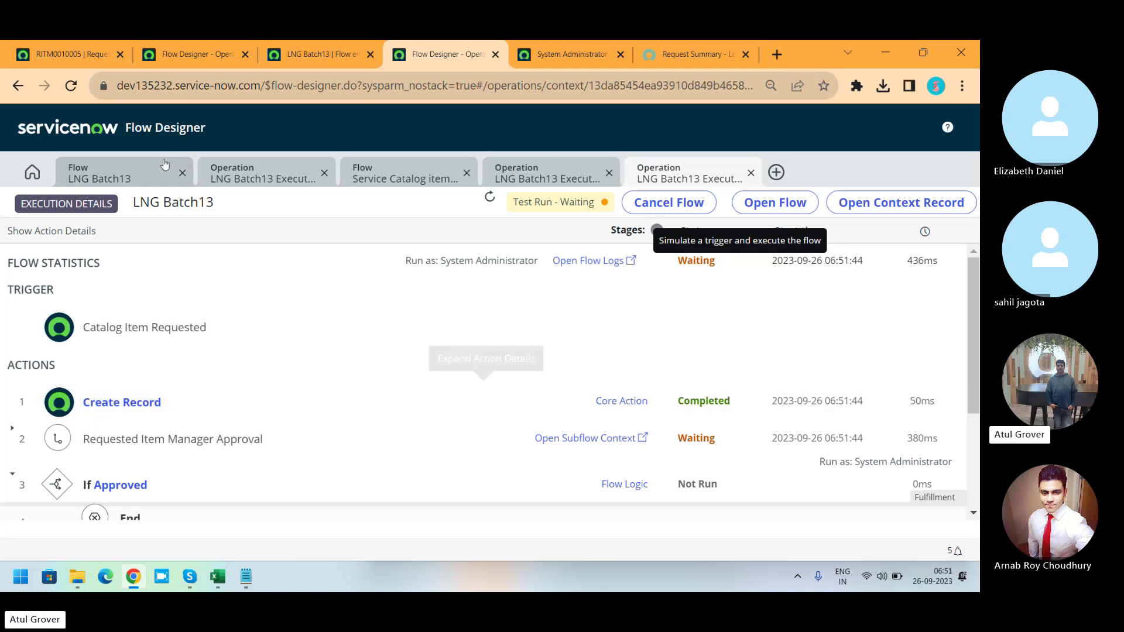
{"action": "left_click", "coordinate": [72, 55]}
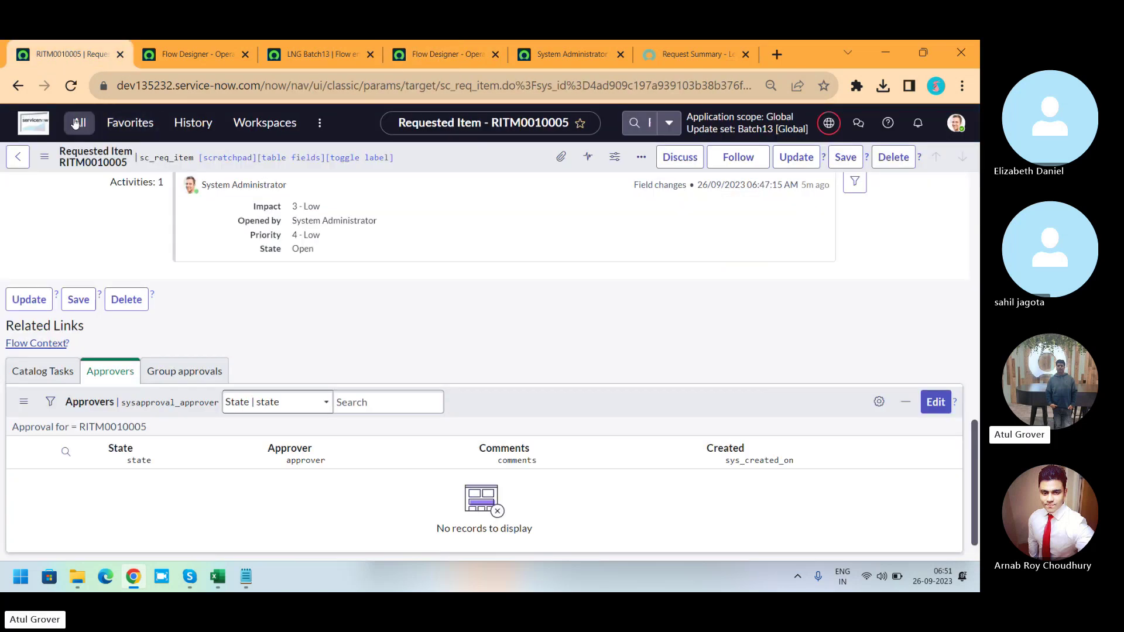
Open the Users list in a new tab, filtered to User IDs containing lng.
{"action": "left_click", "coordinate": [78, 122]}
{"action": "type", "text": "user a"}
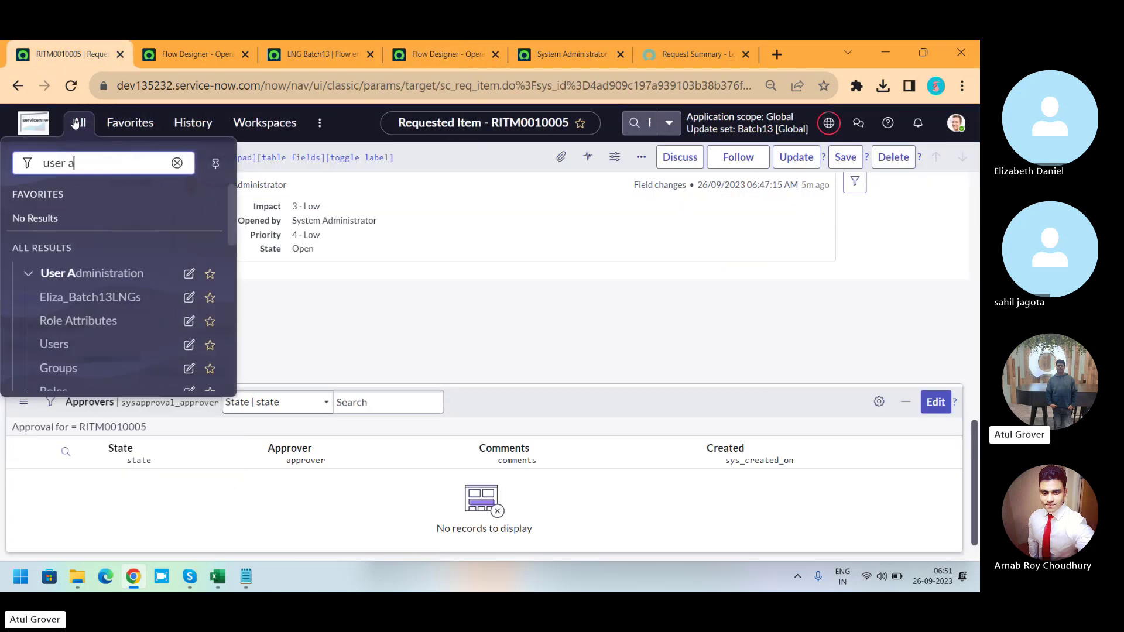
{"action": "middle_click", "coordinate": [57, 345]}
{"action": "left_click", "coordinate": [148, 51]}
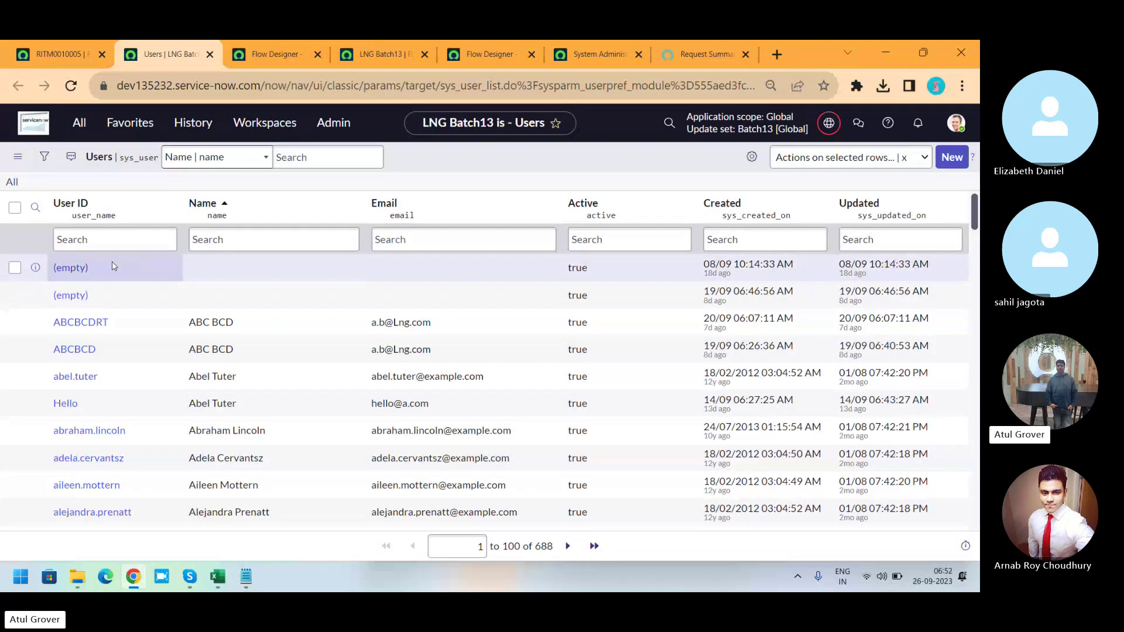
{"action": "left_click", "coordinate": [141, 240]}
{"action": "type", "text": "*"}
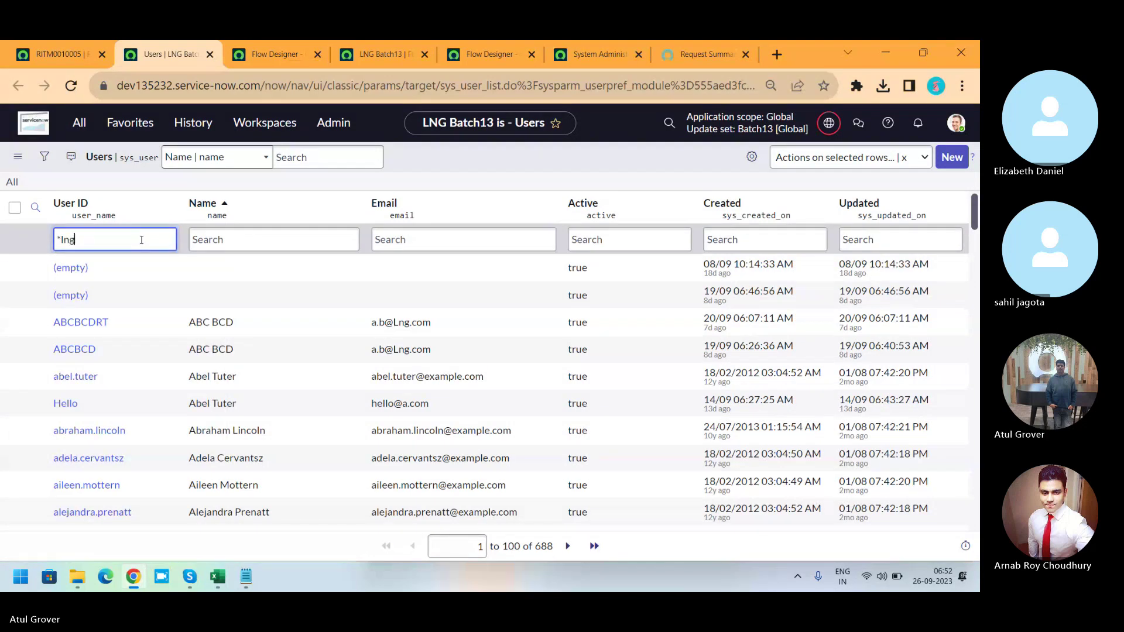
{"action": "type", "text": "lng"}
{"action": "key", "text": "Return"}
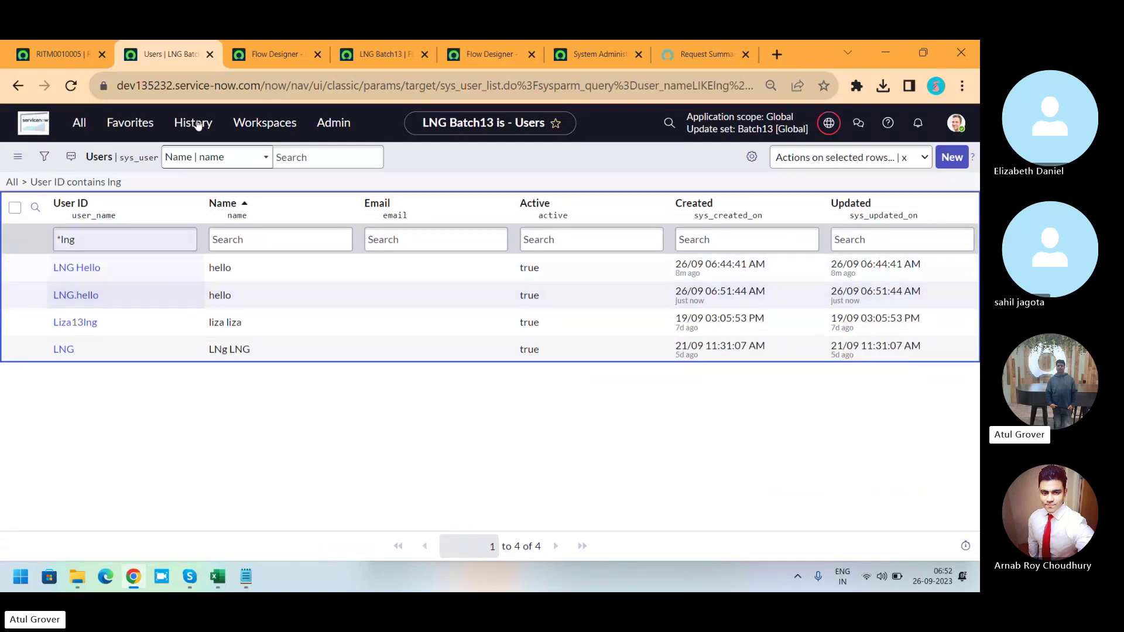
Reload requested item RITM0010005 and show its catalog tasks.
{"action": "left_click", "coordinate": [61, 56]}
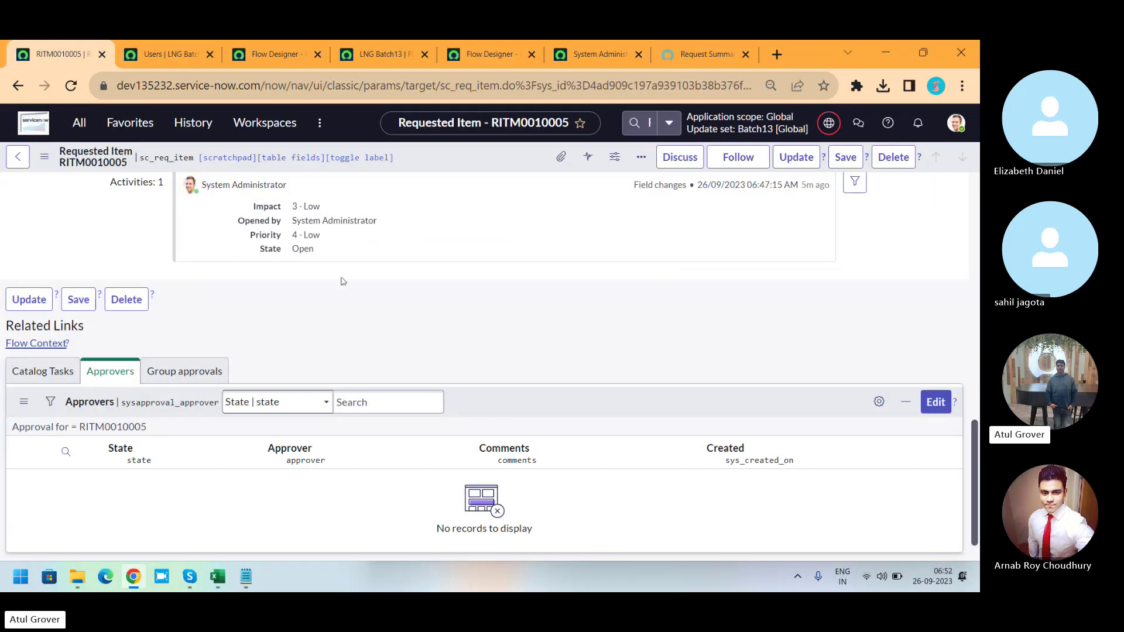
{"action": "right_click", "coordinate": [454, 157]}
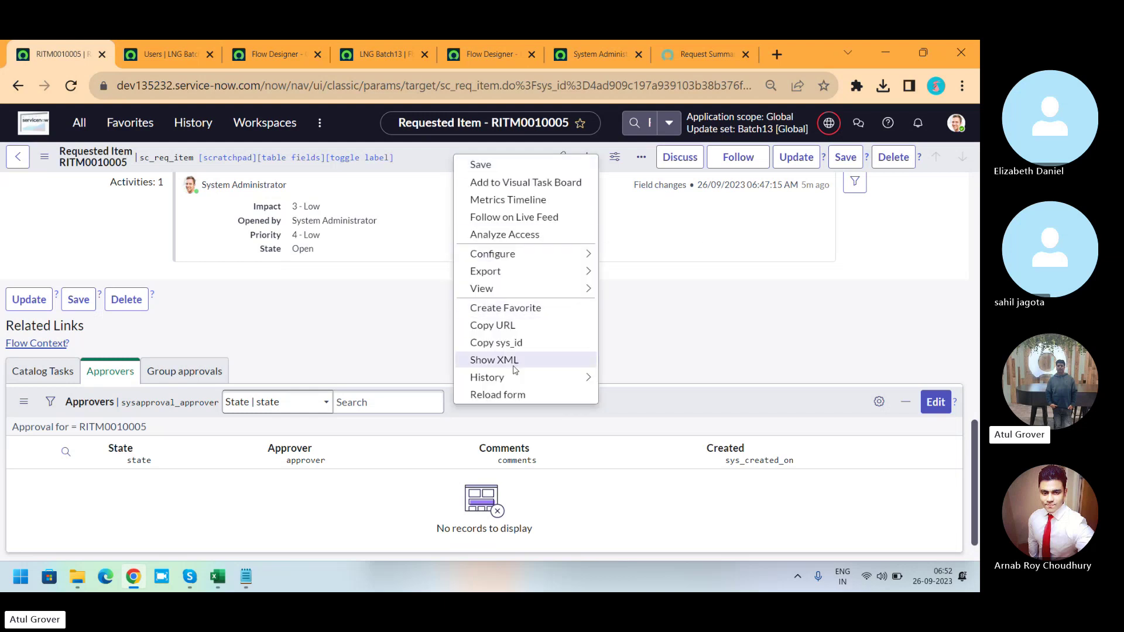
{"action": "left_click", "coordinate": [515, 396]}
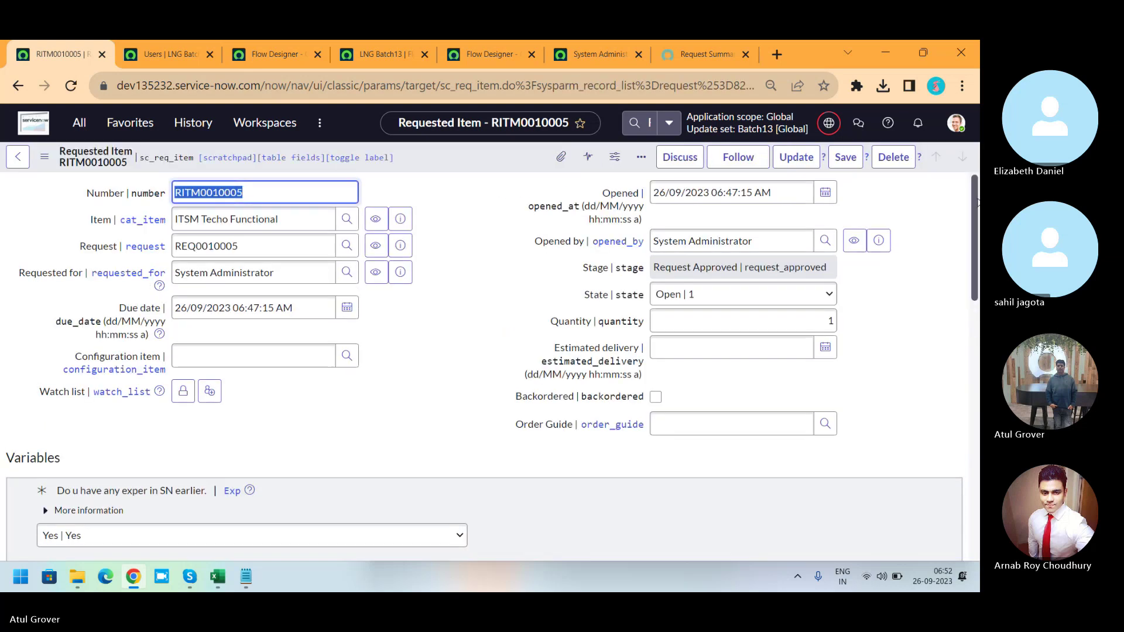
{"action": "scroll", "coordinate": [953, 439], "scroll_direction": "down", "scroll_amount": 15}
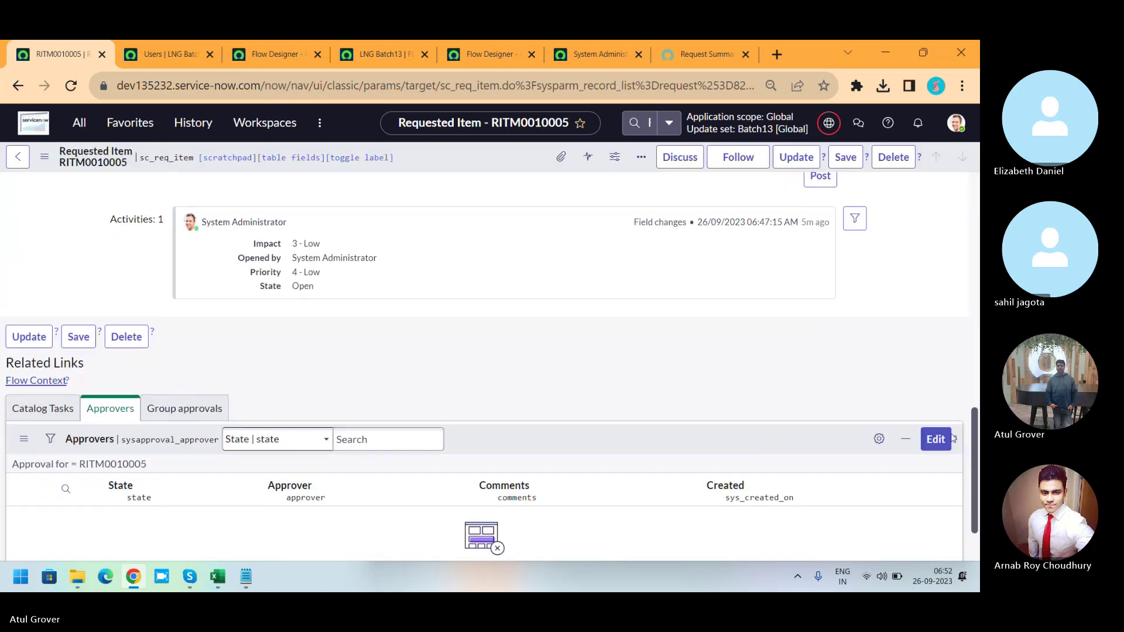
{"action": "left_click", "coordinate": [53, 394]}
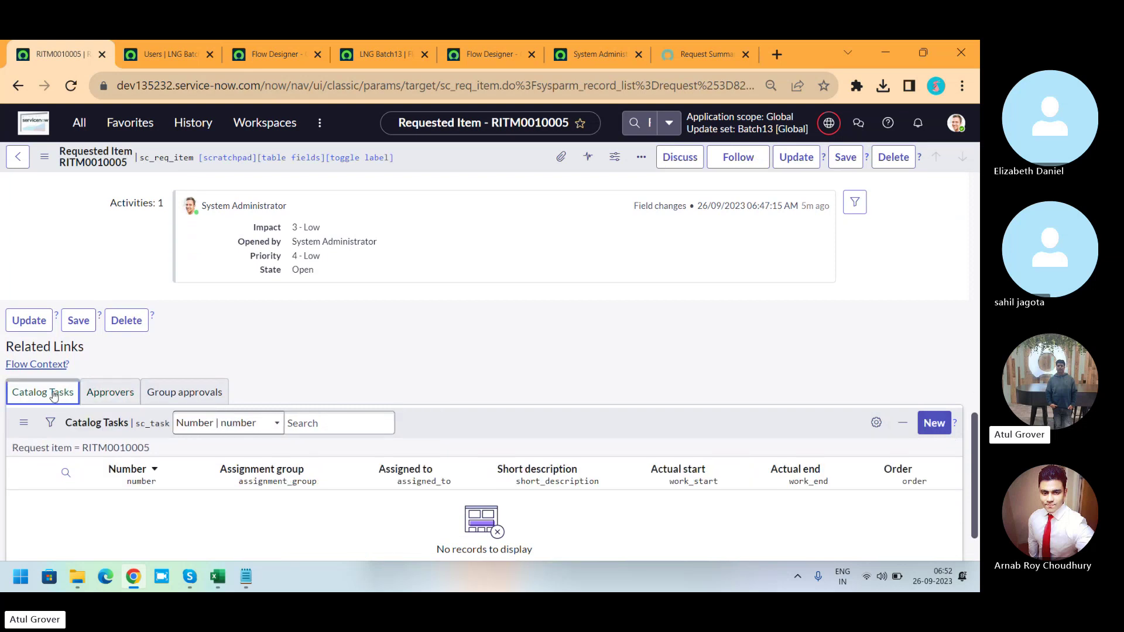
Search for and open parent request REQ0010005, scrolling to its requested items.
{"action": "left_click", "coordinate": [649, 122]}
{"action": "type", "text": "REQ0010005"}
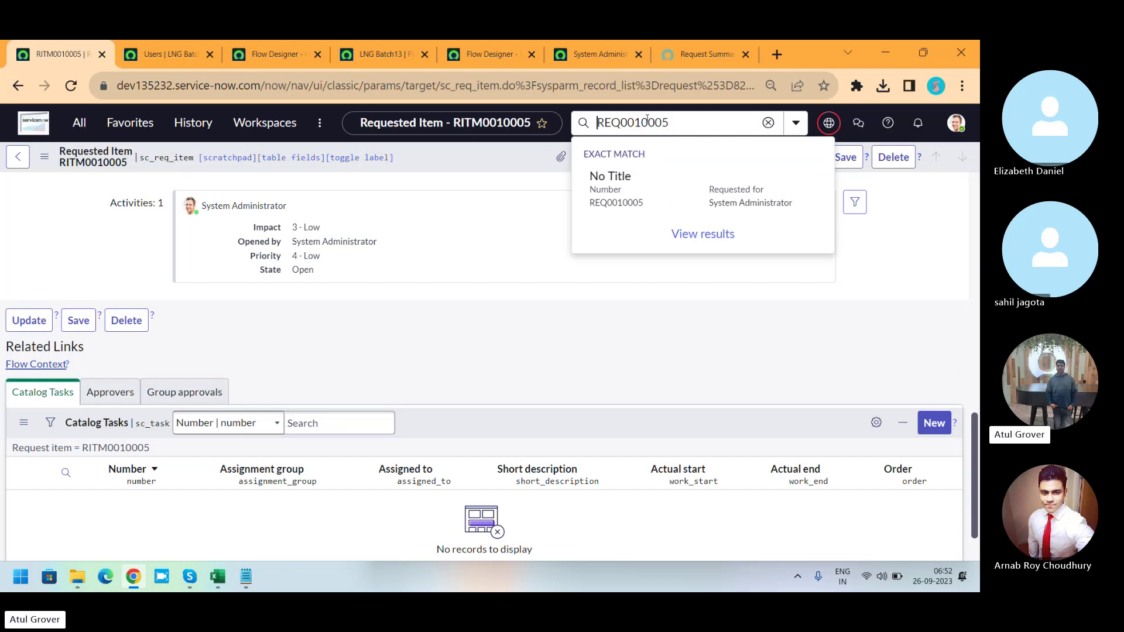
{"action": "key", "text": "Return"}
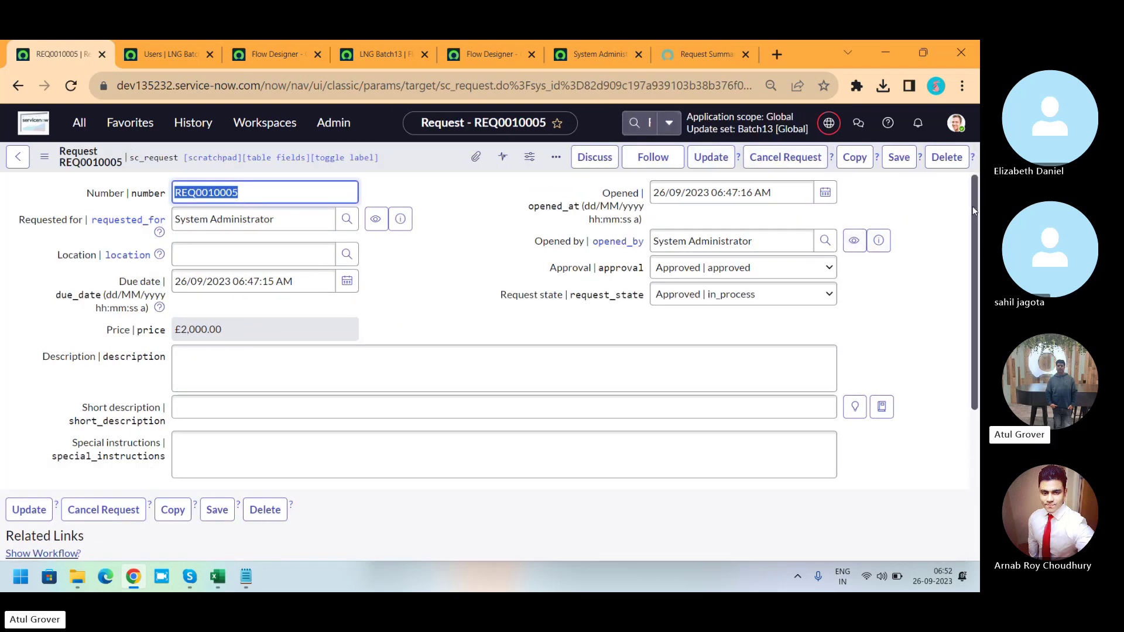
{"action": "left_click_drag", "start_coordinate": [972, 206], "coordinate": [952, 344]}
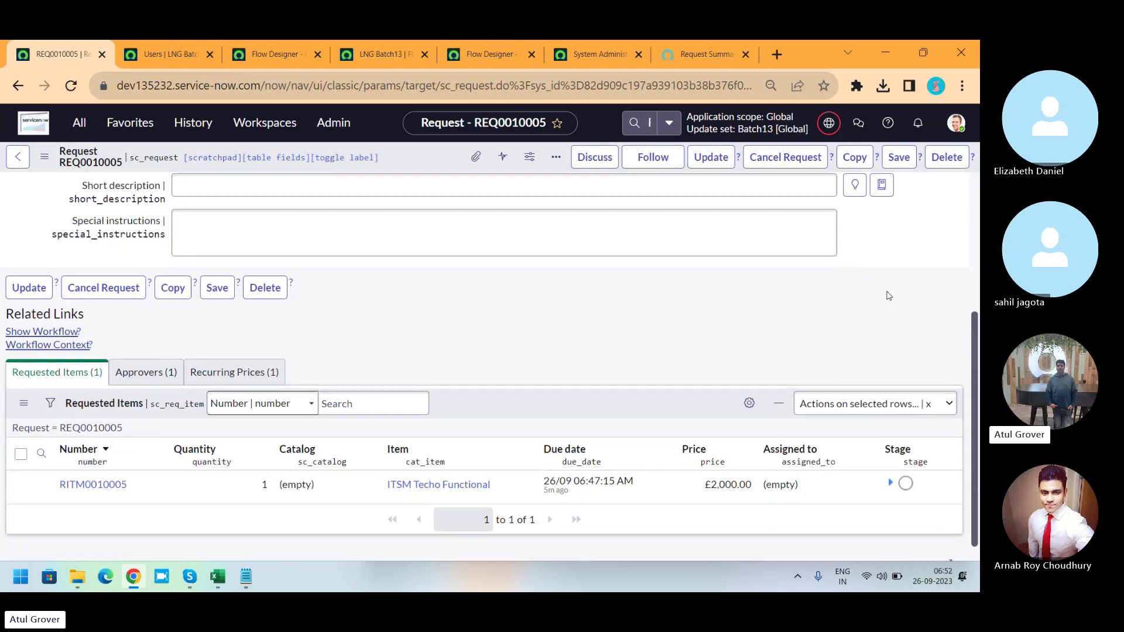
Open the Requested Item Manager Approval subflow's execution from the LNG Batch13 details, then return to REQ0010005.
{"action": "left_click", "coordinate": [297, 55]}
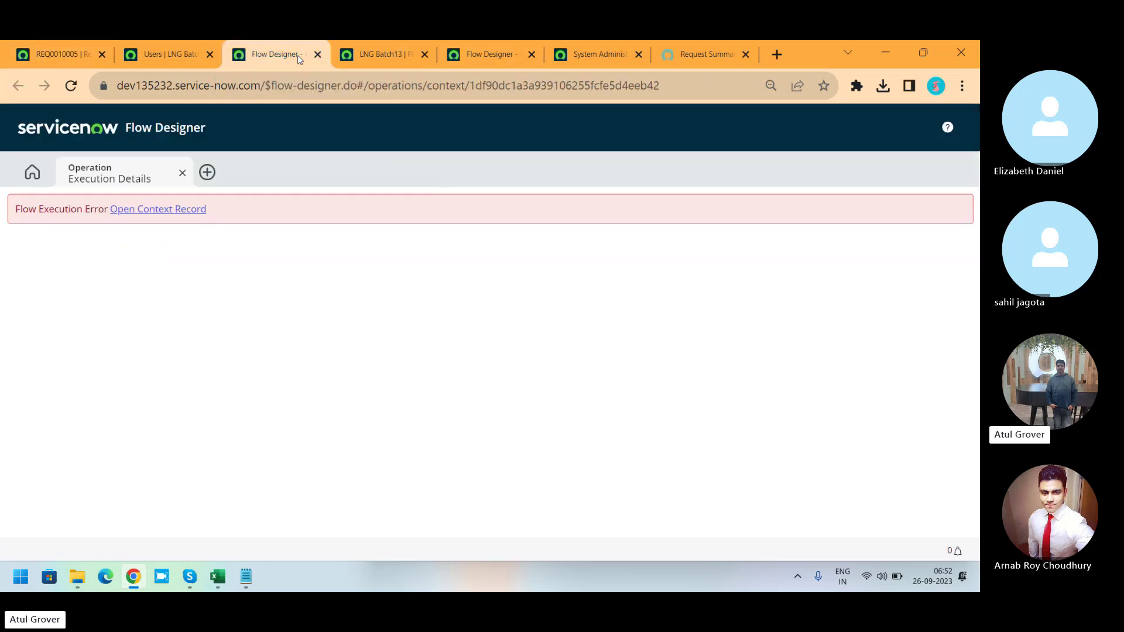
{"action": "left_click", "coordinate": [167, 57]}
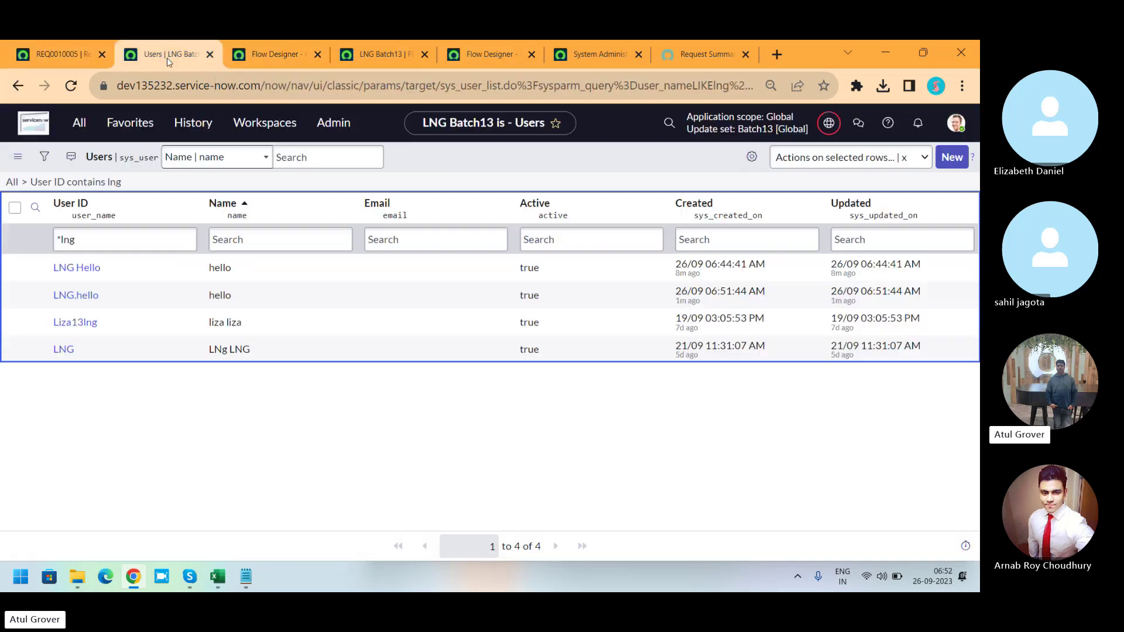
{"action": "left_click", "coordinate": [384, 57]}
{"action": "left_click", "coordinate": [465, 61]}
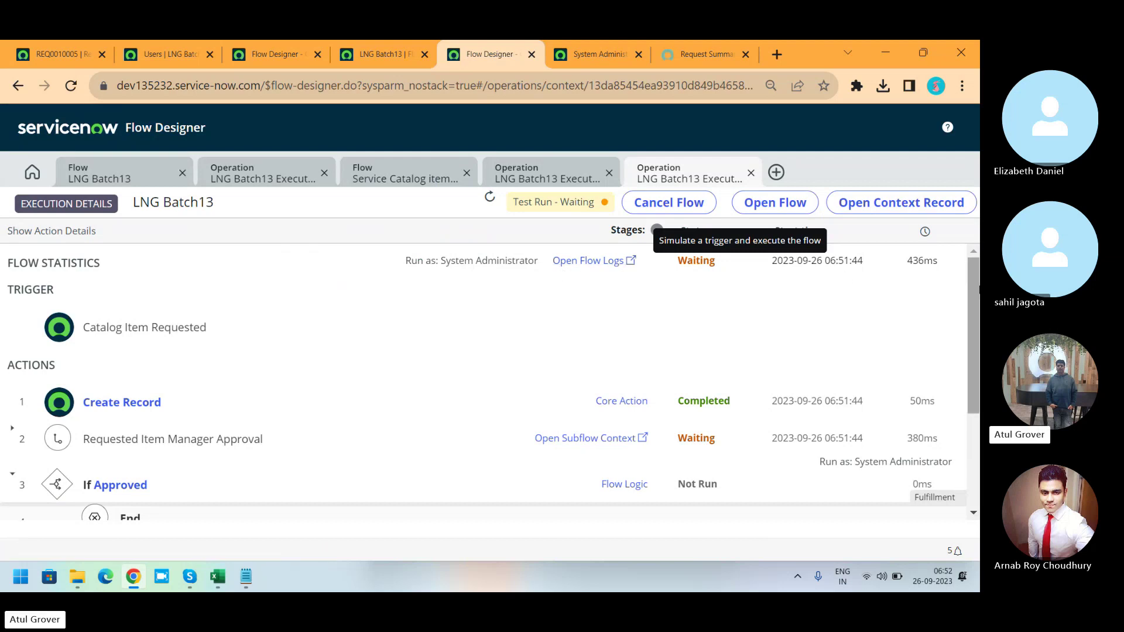
{"action": "left_click_drag", "start_coordinate": [977, 294], "coordinate": [977, 340]}
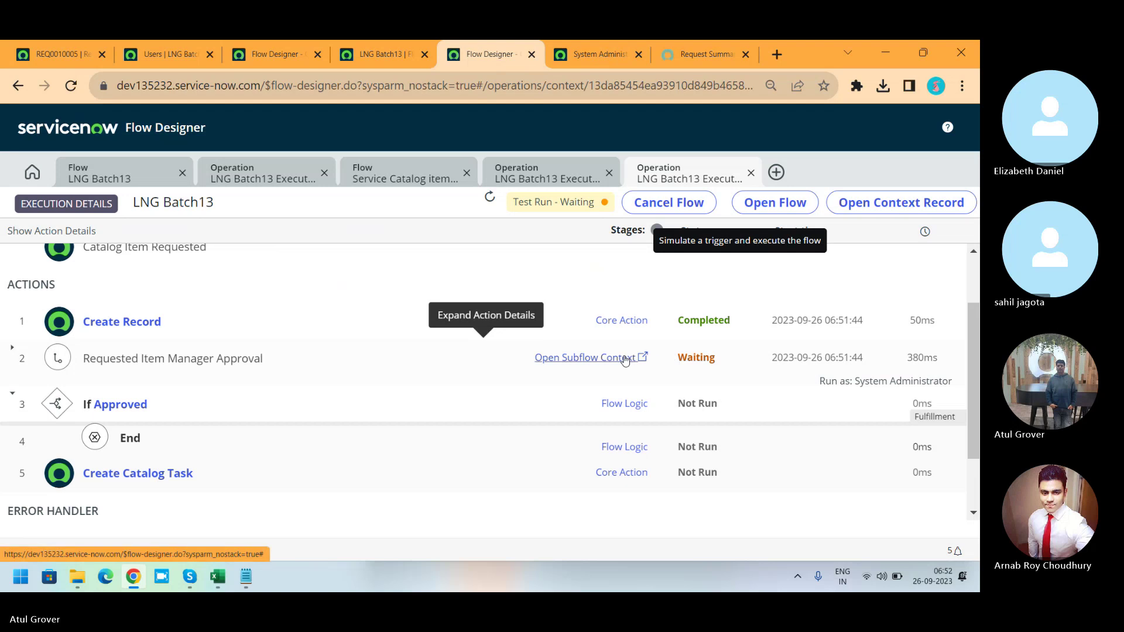
{"action": "left_click", "coordinate": [624, 358]}
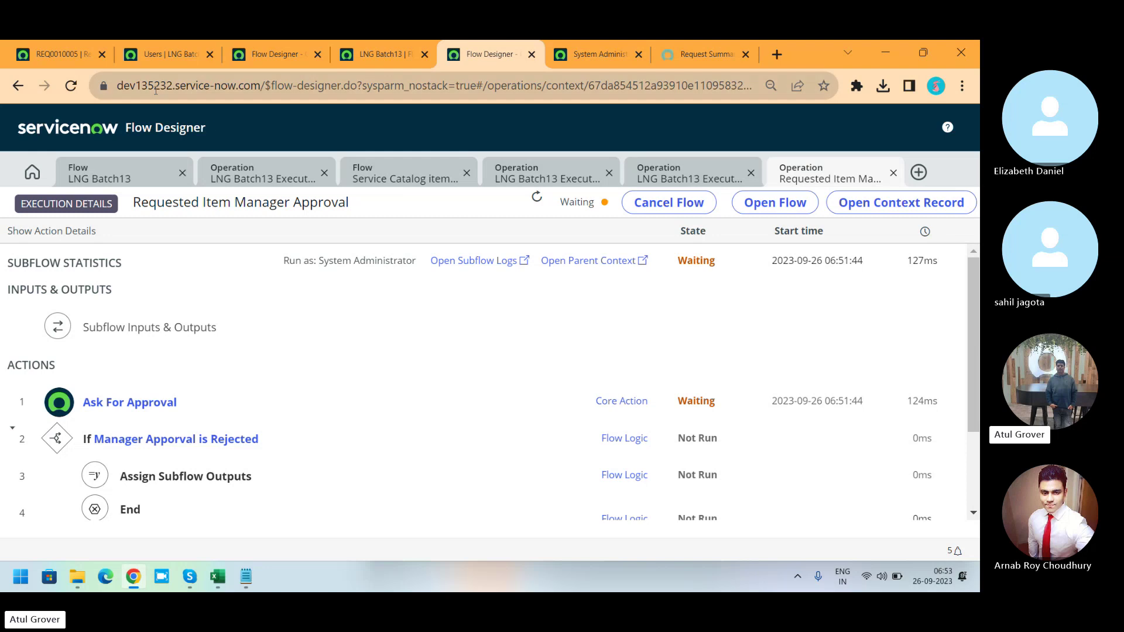
{"action": "left_click", "coordinate": [41, 57]}
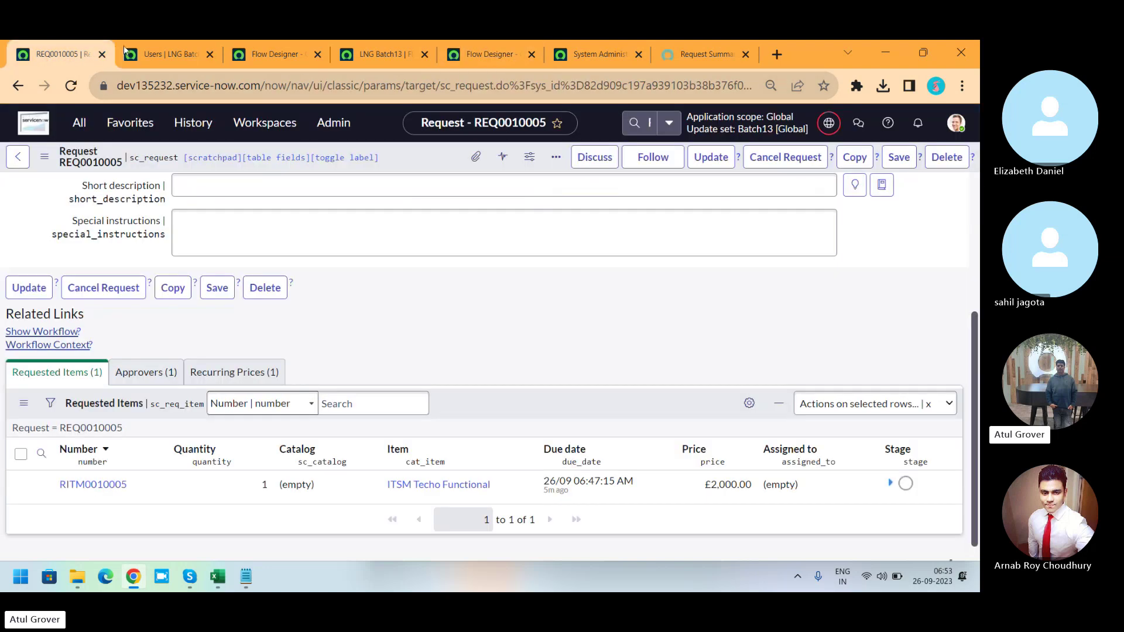
Filter the Users list by User ID, trying *admin, system and adminis, then clear the filter.
{"action": "left_click", "coordinate": [170, 55]}
{"action": "left_click_drag", "start_coordinate": [114, 240], "coordinate": [3, 240]}
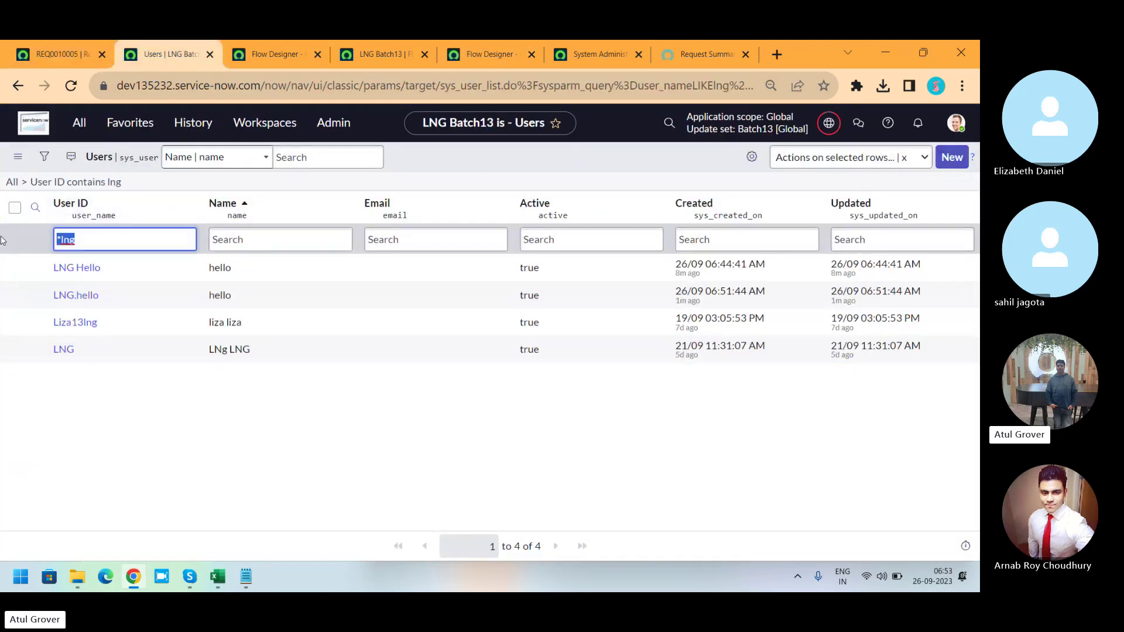
{"action": "type", "text": "*admin"}
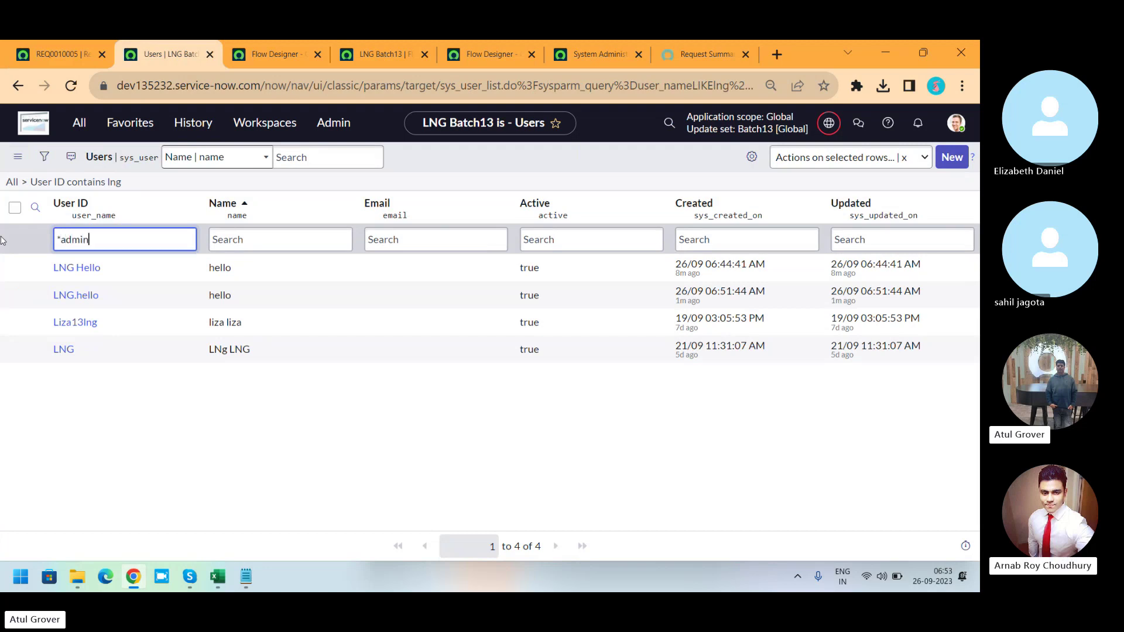
{"action": "key", "text": "Return"}
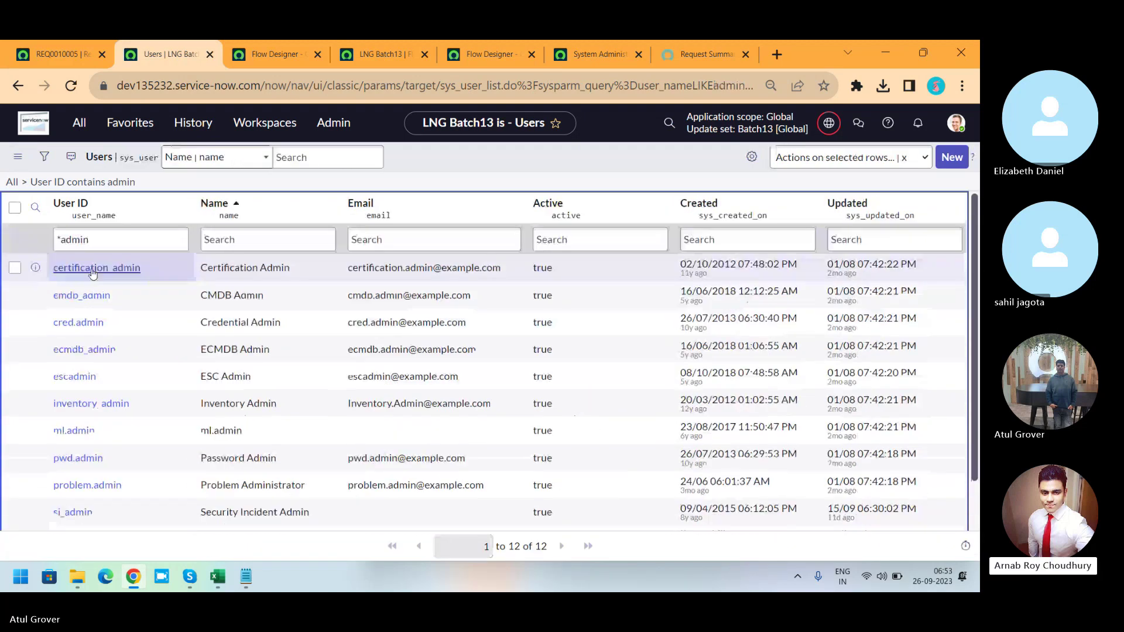
{"action": "double_click", "coordinate": [114, 234]}
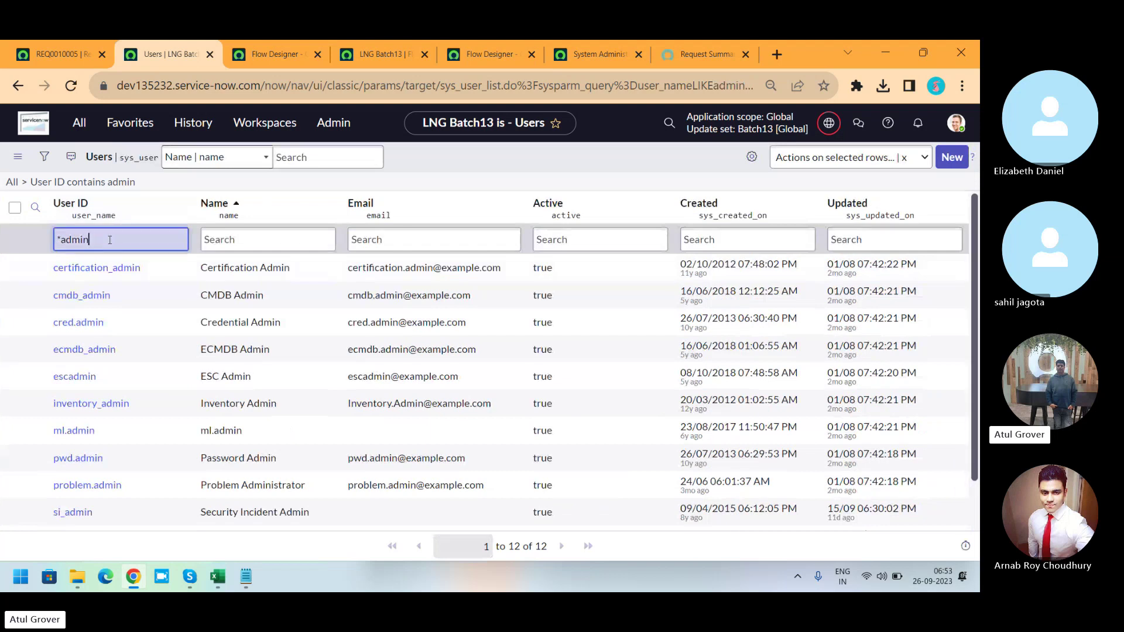
{"action": "key", "text": "BackSpace"}
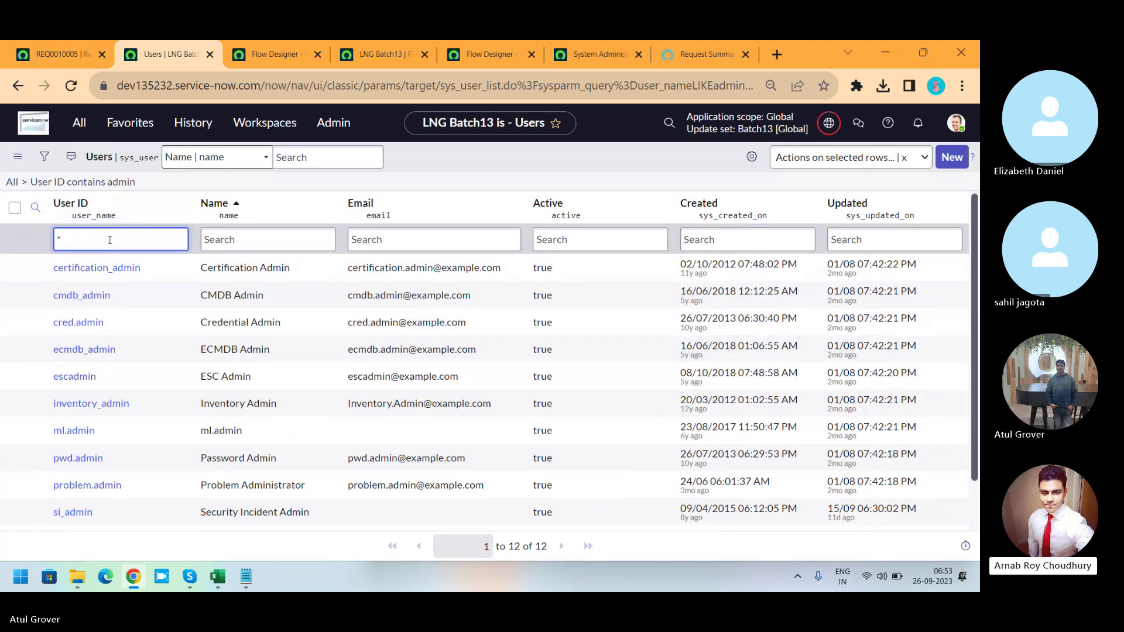
{"action": "type", "text": "system"}
{"action": "key", "text": "Return"}
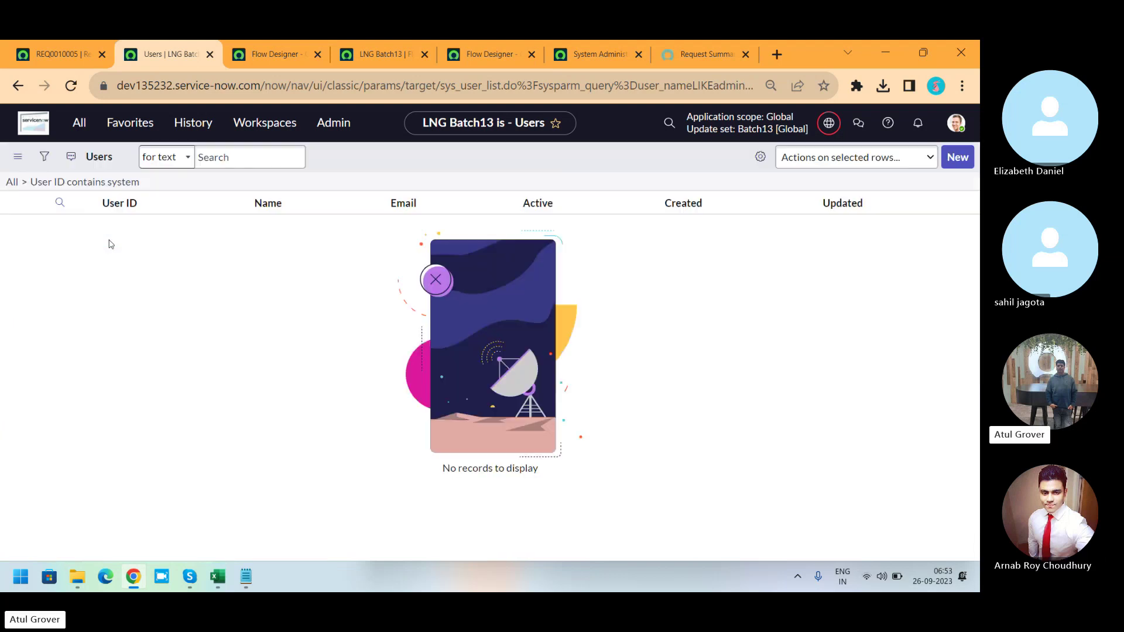
{"action": "double_click", "coordinate": [115, 239]}
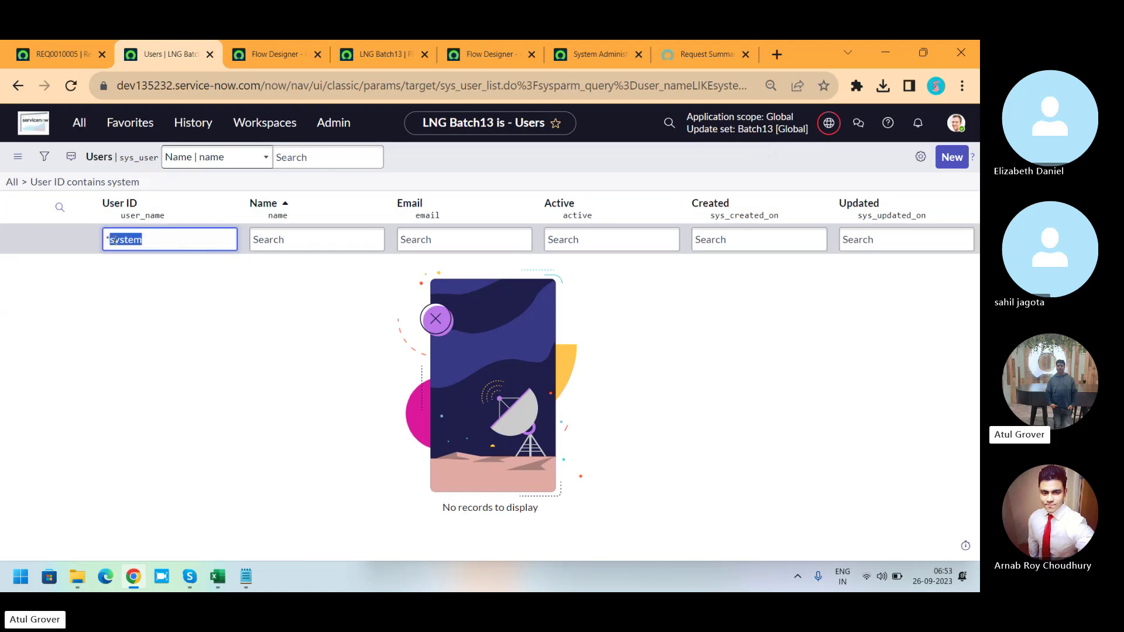
{"action": "type", "text": "adminis"}
{"action": "key", "text": "Return"}
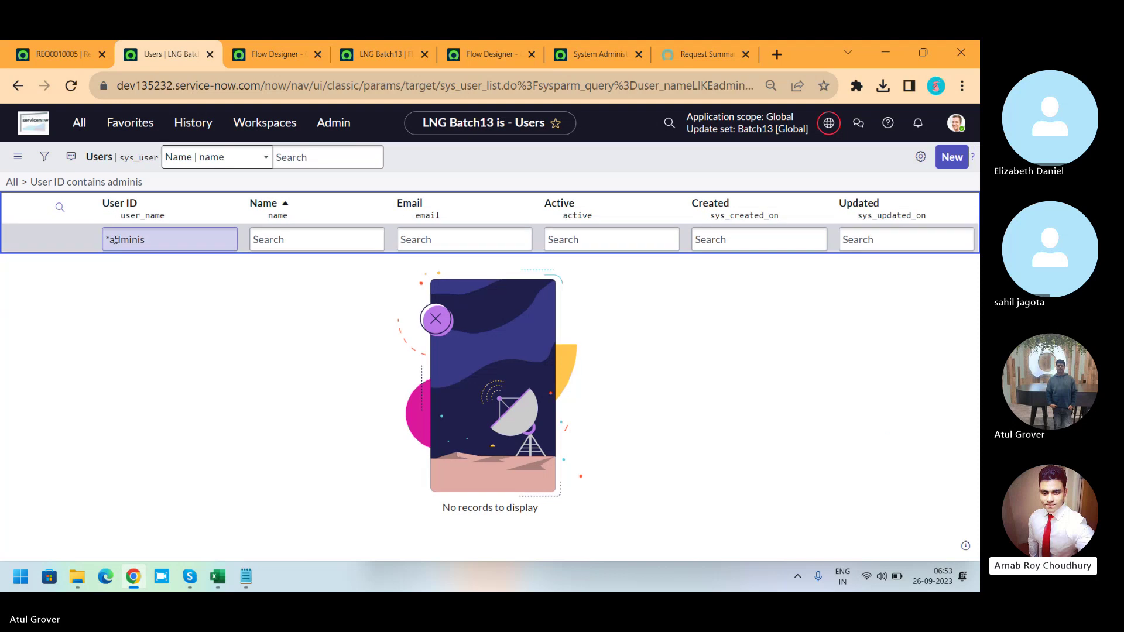
{"action": "key", "text": "BackSpace"}
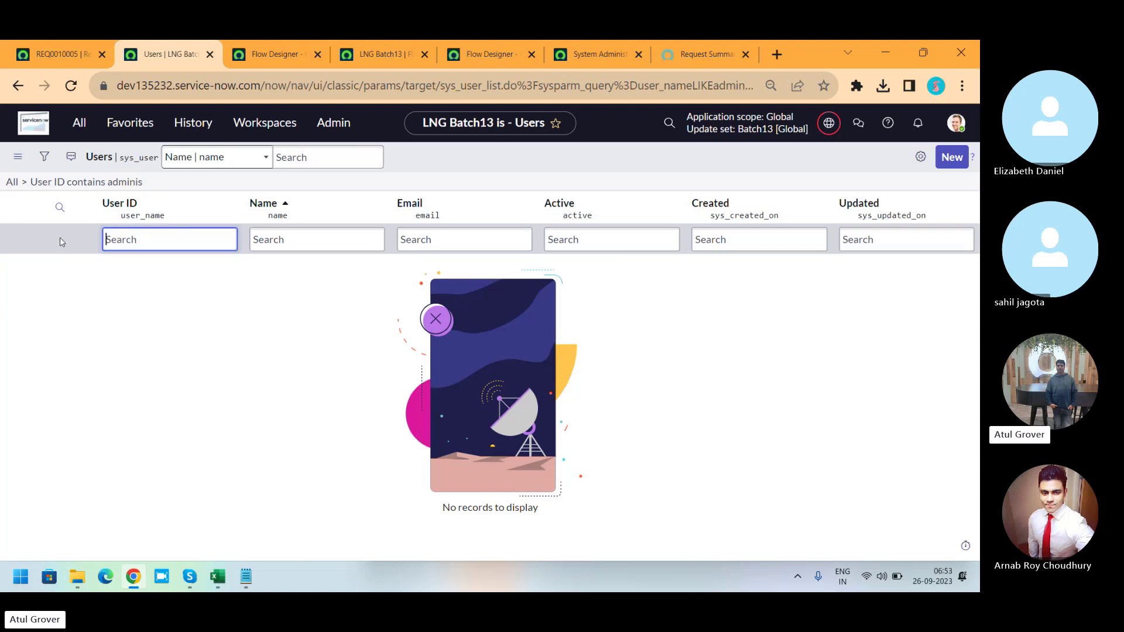
{"action": "left_click", "coordinate": [954, 124]}
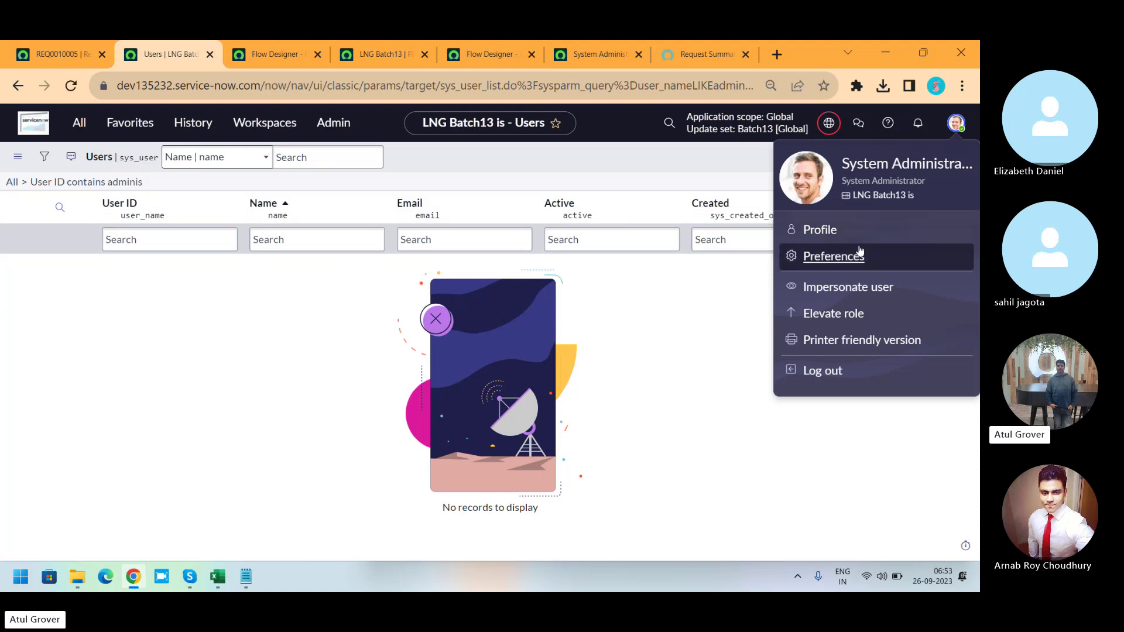
{"action": "left_click", "coordinate": [832, 242]}
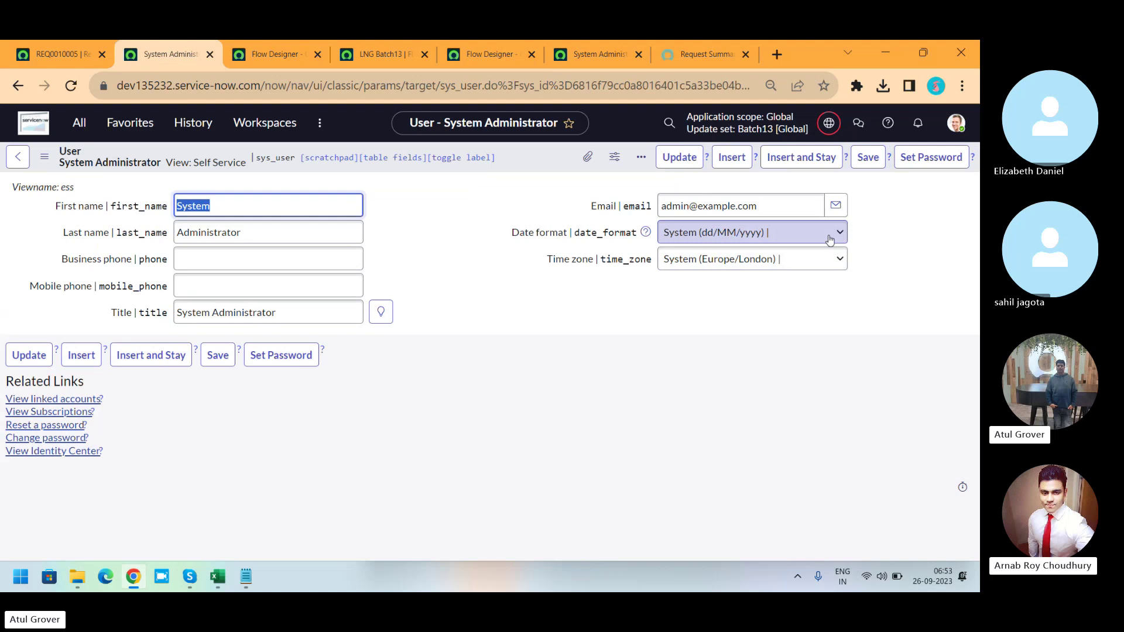
{"action": "left_click", "coordinate": [45, 156]}
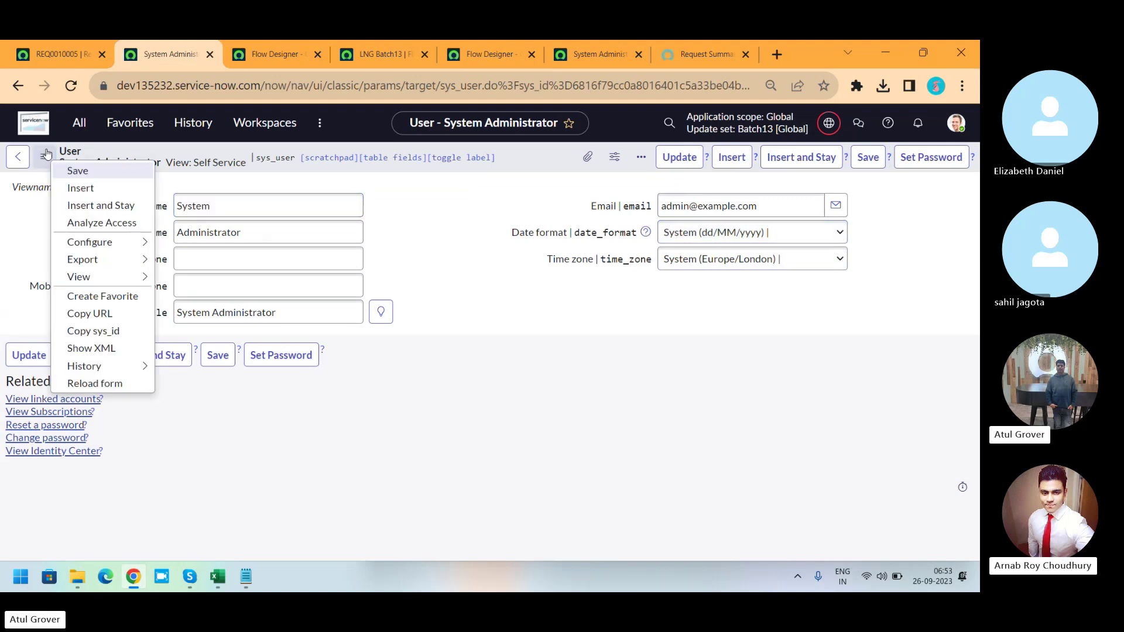
{"action": "mouse_move", "coordinate": [134, 283]}
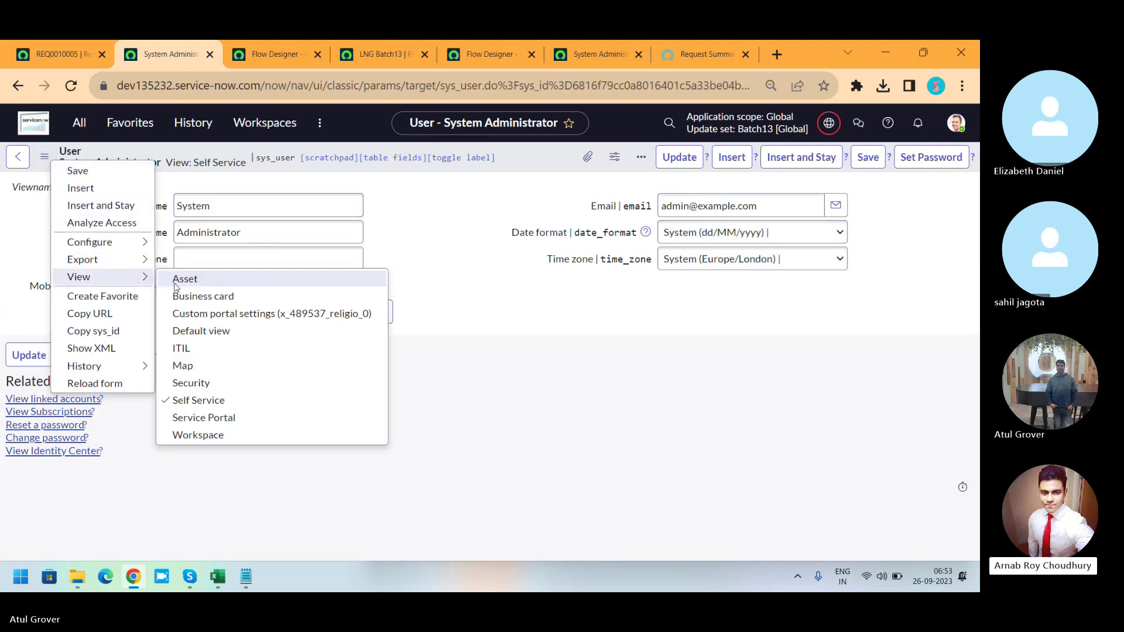
{"action": "left_click", "coordinate": [184, 333]}
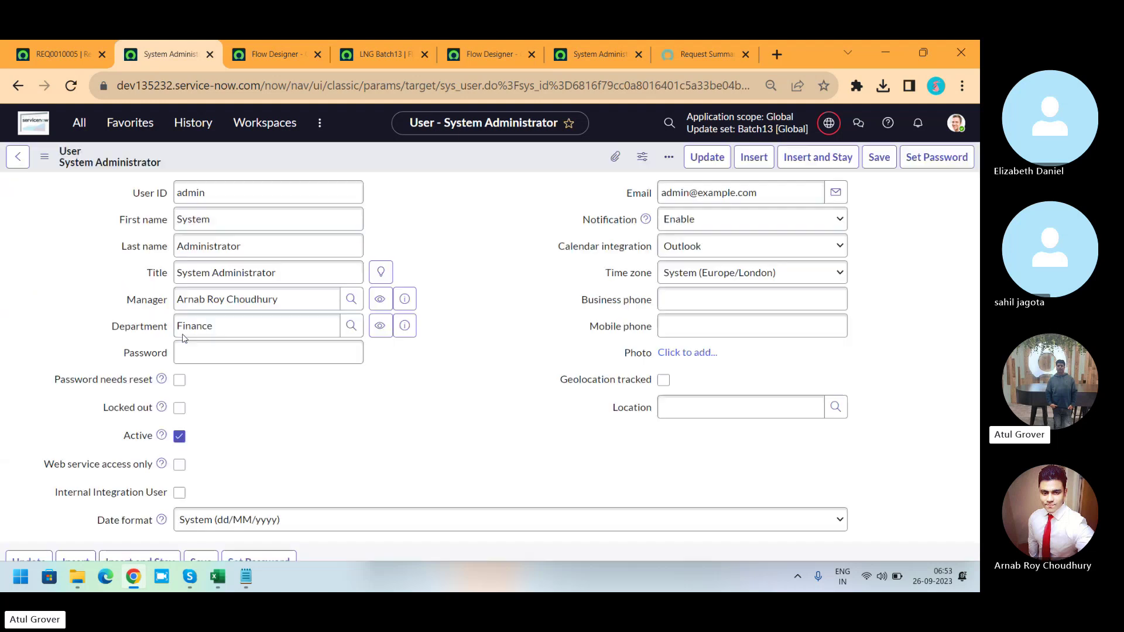
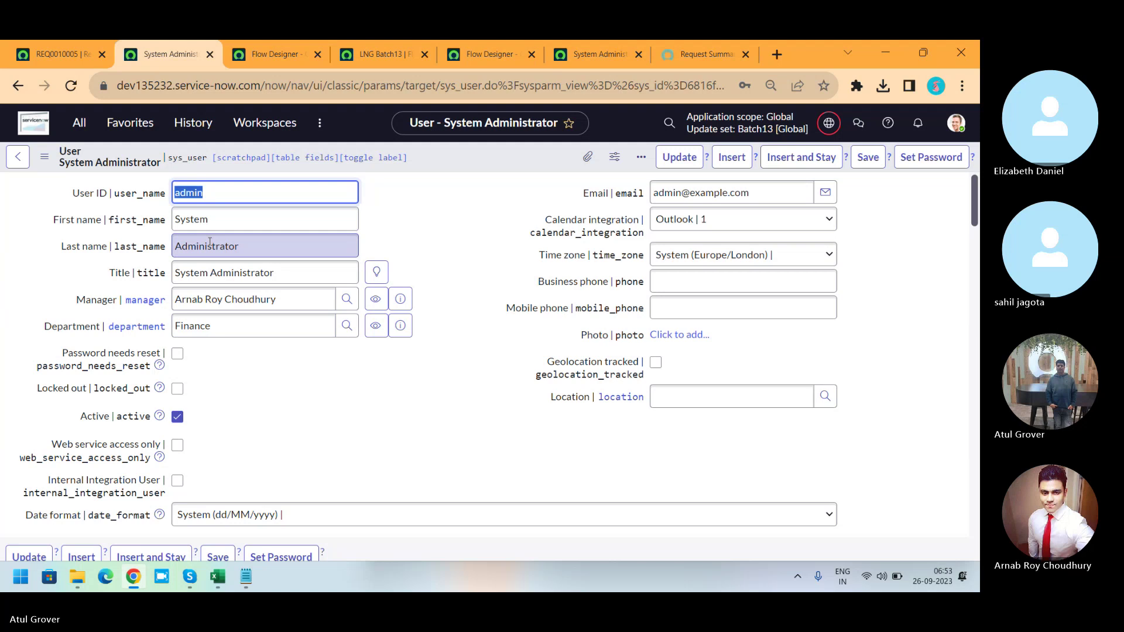
Open the admin's manager record, pick a manager for it from the lookup, and save.
{"action": "left_click", "coordinate": [399, 303]}
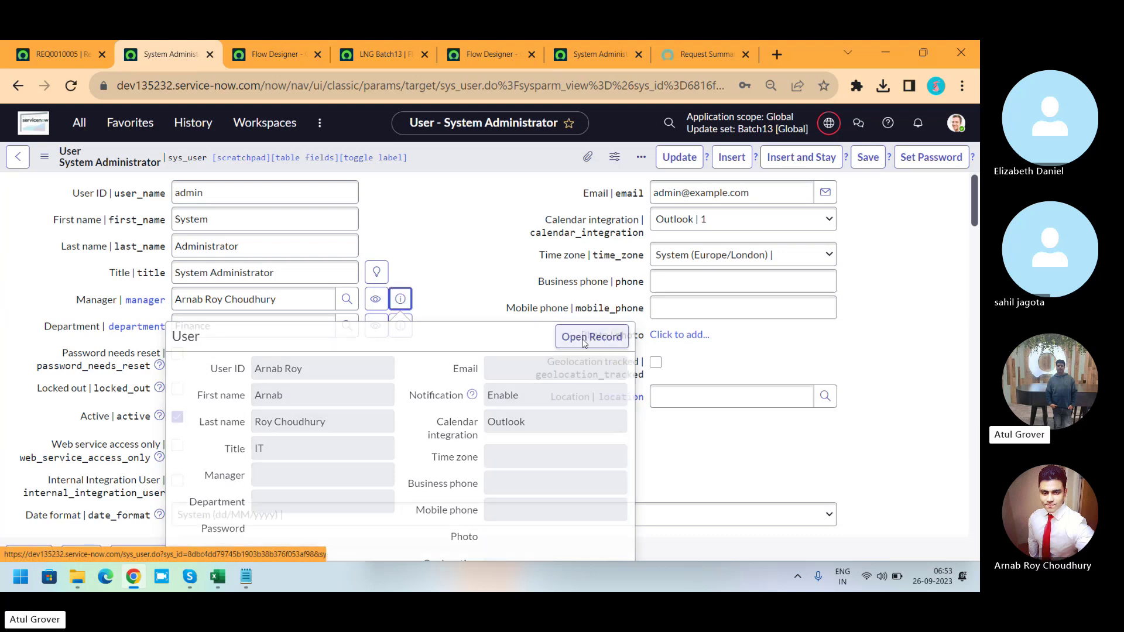
{"action": "left_click", "coordinate": [584, 342]}
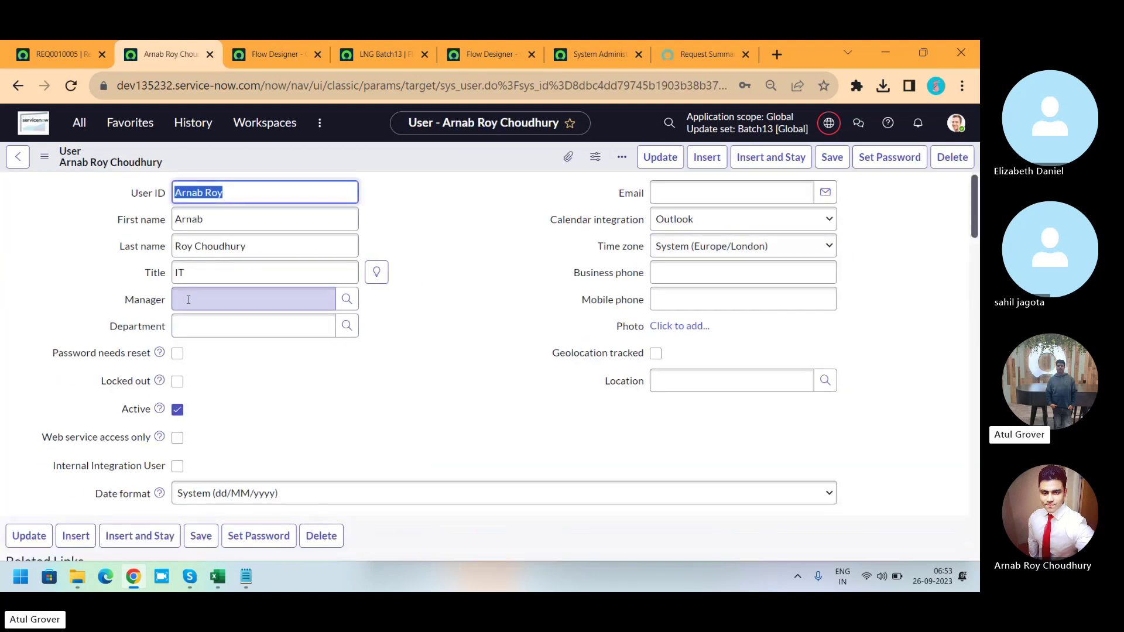
{"action": "left_click", "coordinate": [188, 300]}
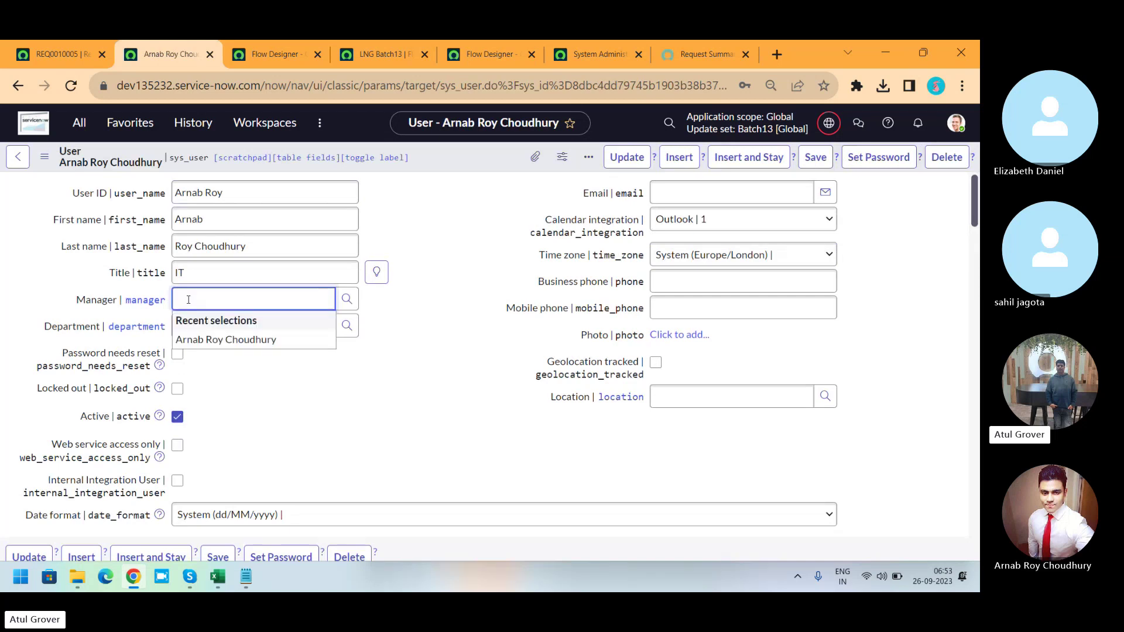
{"action": "type", "text": "sahi"}
{"action": "left_click", "coordinate": [205, 339]}
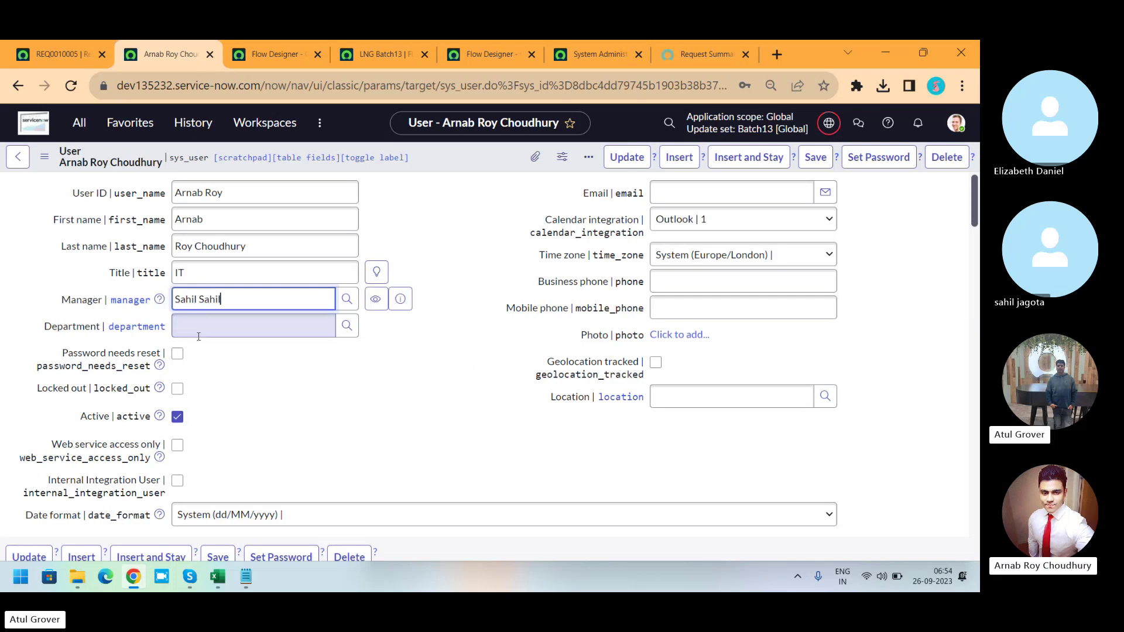
{"action": "left_click", "coordinate": [808, 160]}
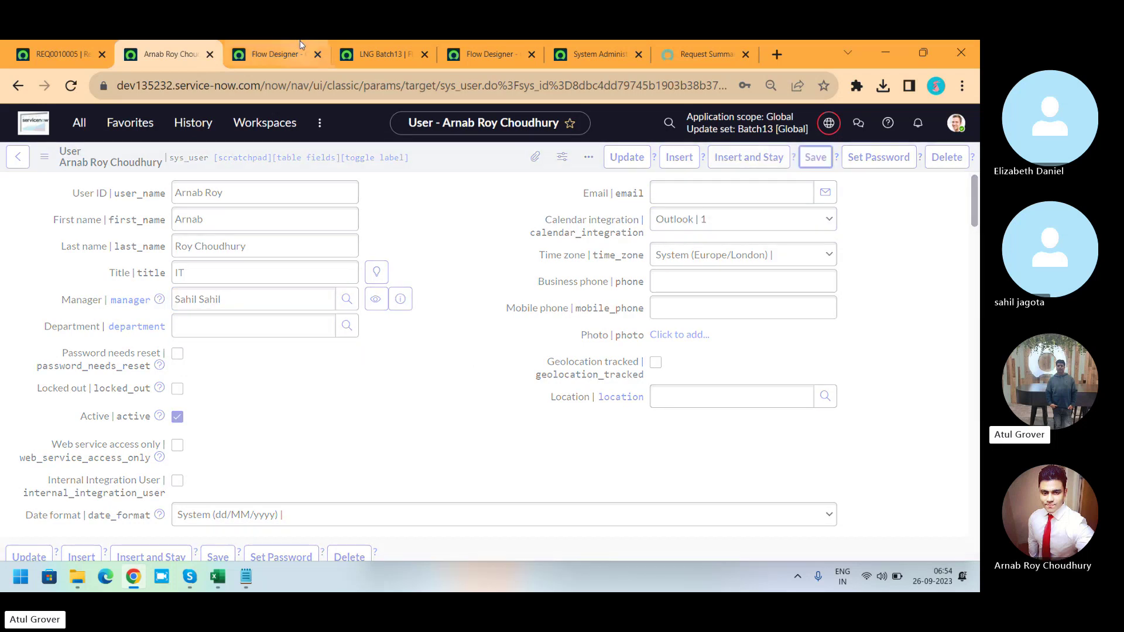
{"action": "left_click", "coordinate": [273, 56]}
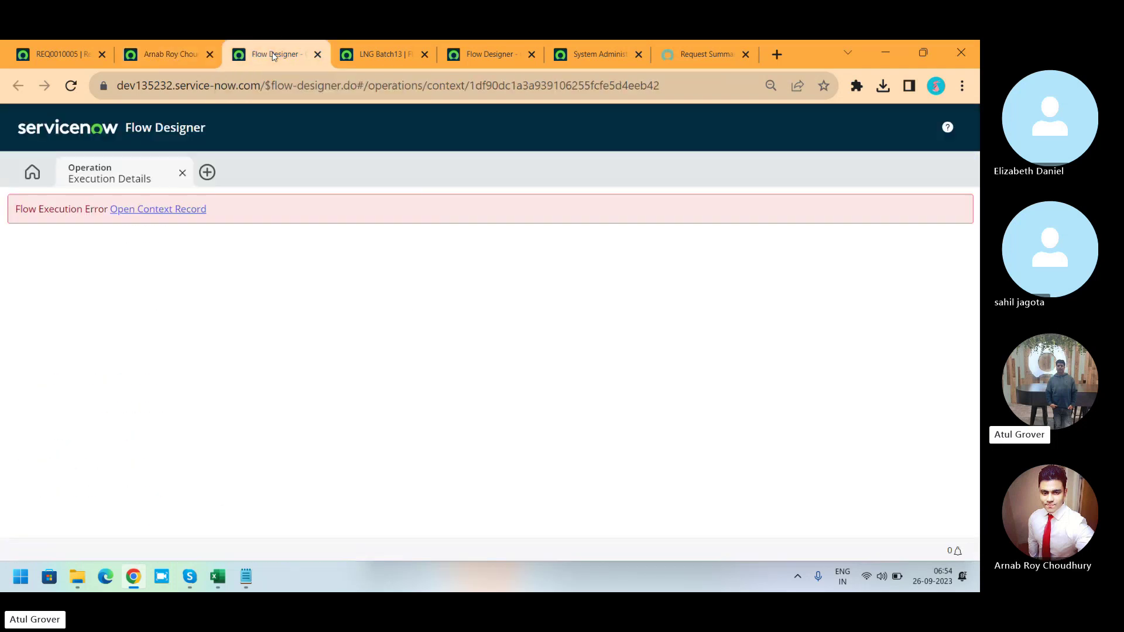
Review the flow context error log and manager approval details, then close Test Flow.
{"action": "left_click", "coordinate": [378, 56]}
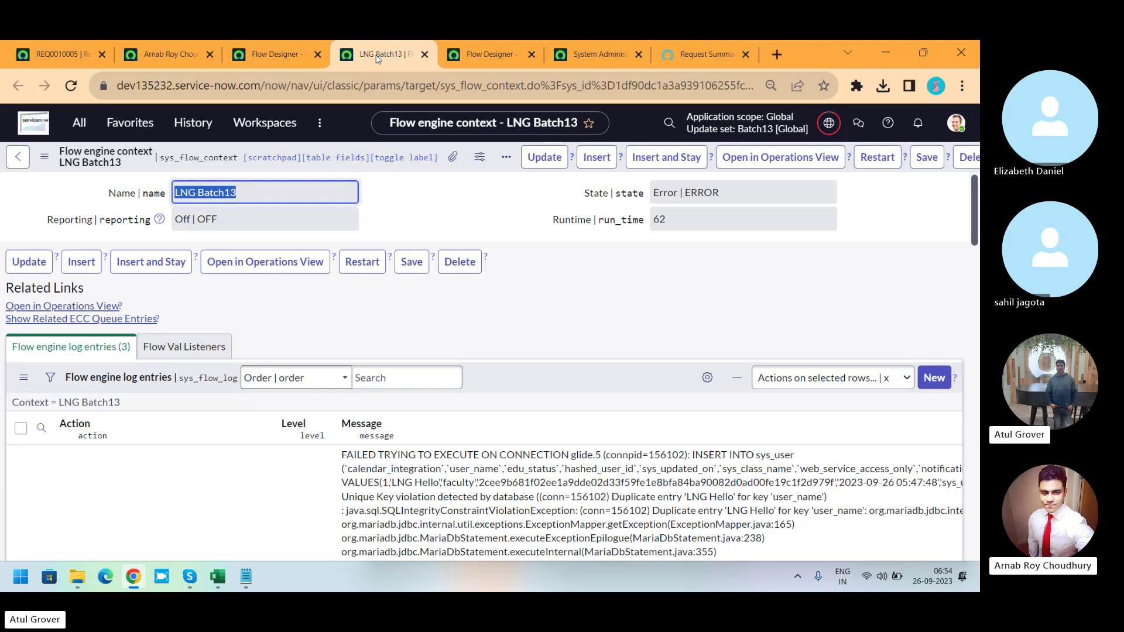
{"action": "left_click", "coordinate": [469, 56]}
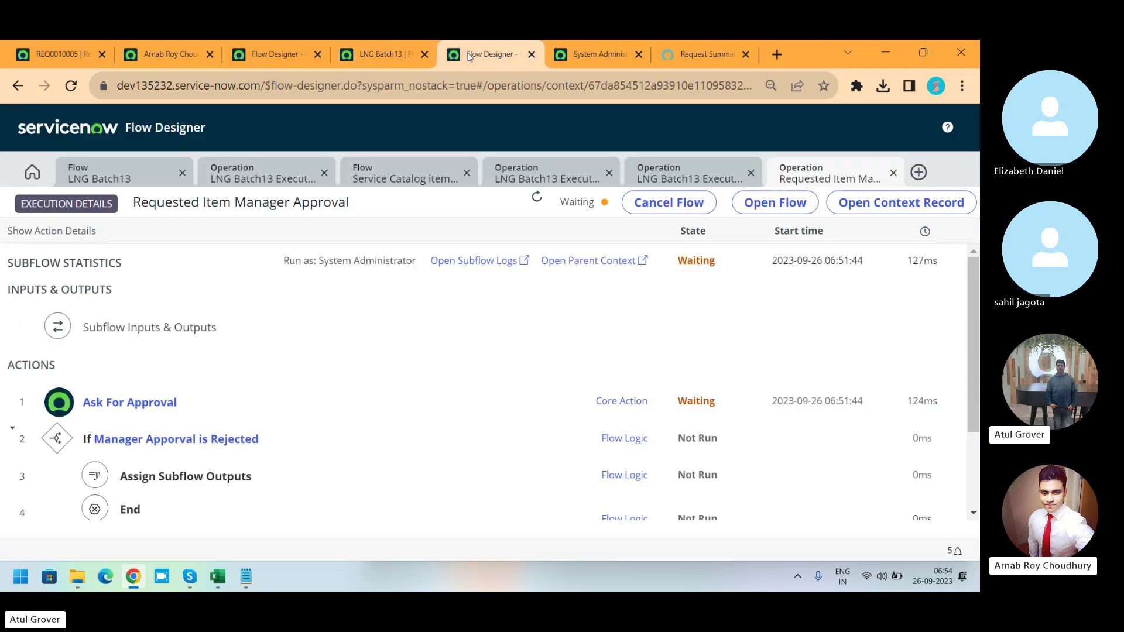
{"action": "left_click", "coordinate": [85, 179]}
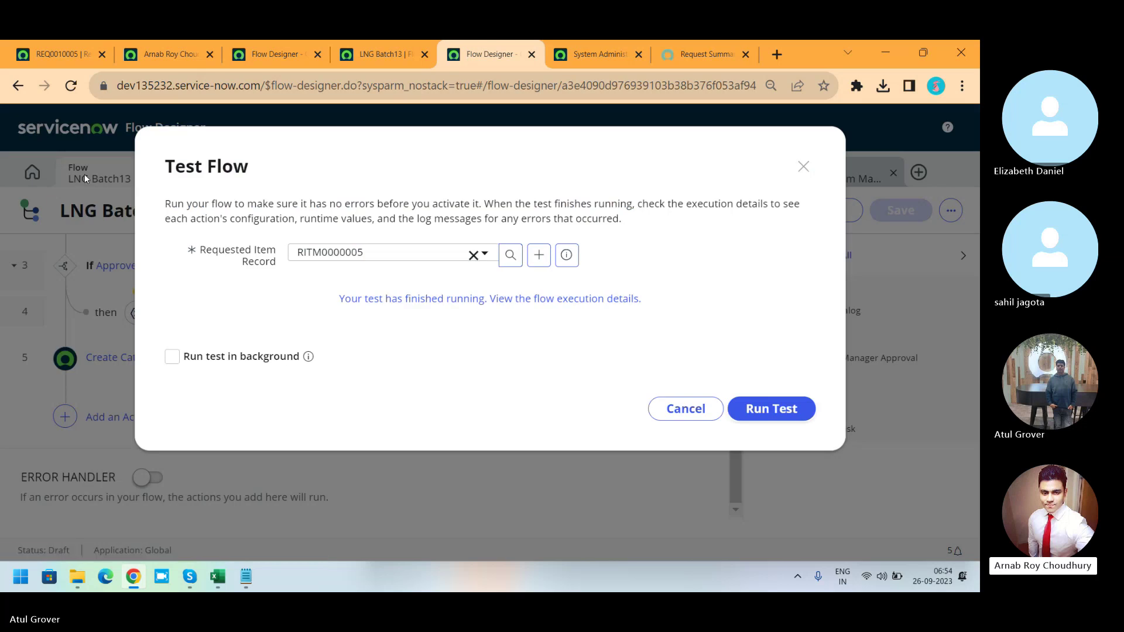
{"action": "left_click", "coordinate": [682, 408]}
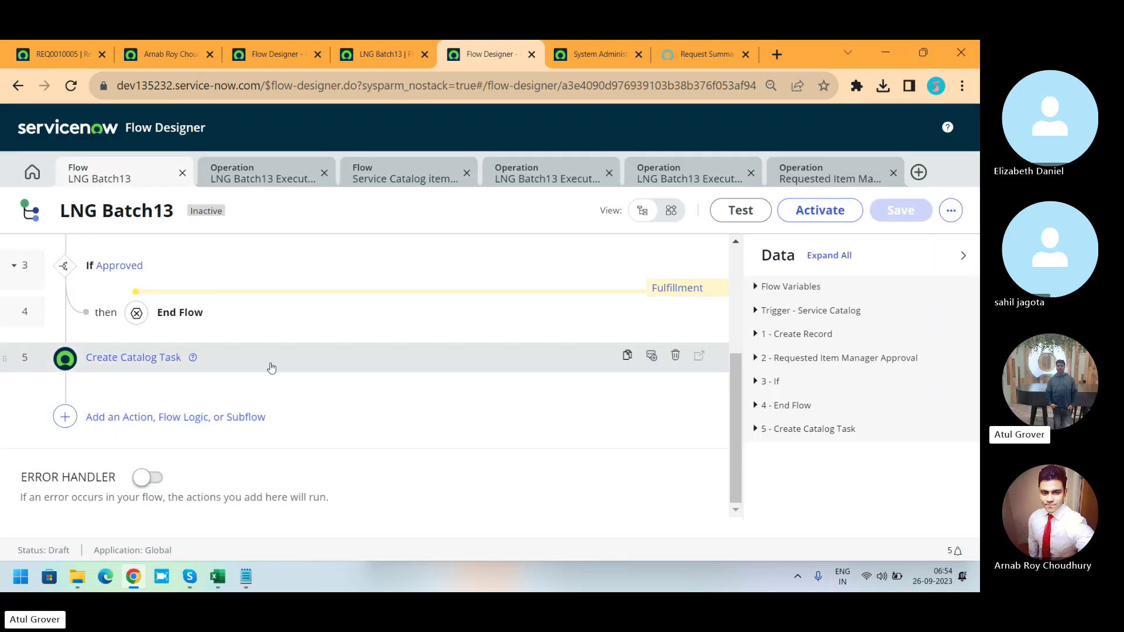
Remove the User ID field from Create User Record, then save and activate the flow.
{"action": "left_click_drag", "start_coordinate": [733, 459], "coordinate": [754, 352]}
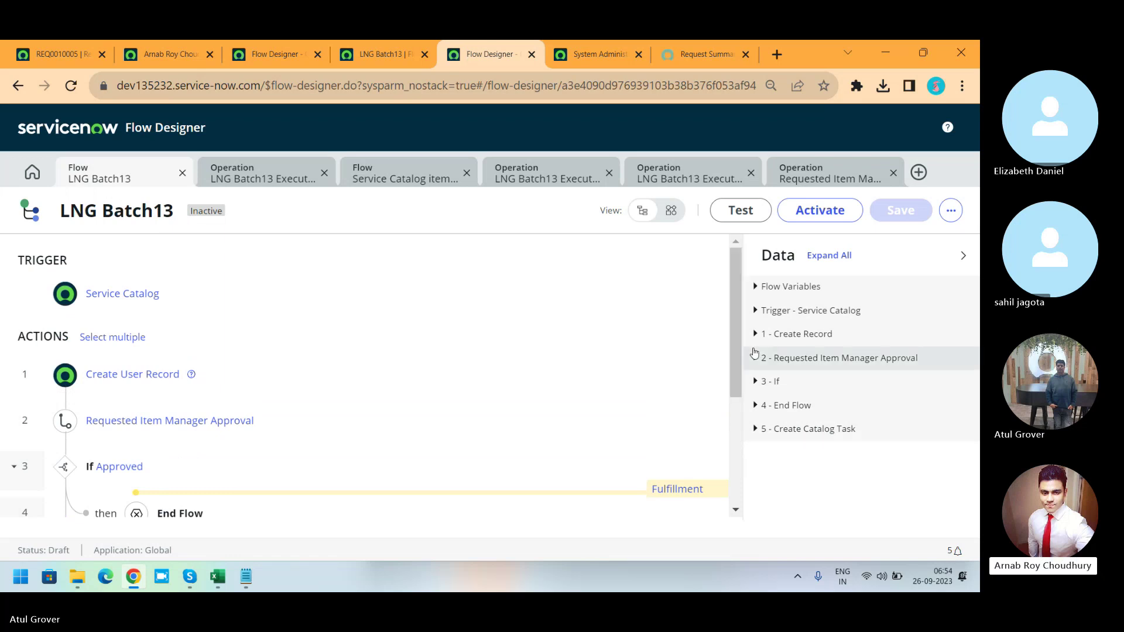
{"action": "left_click", "coordinate": [146, 379]}
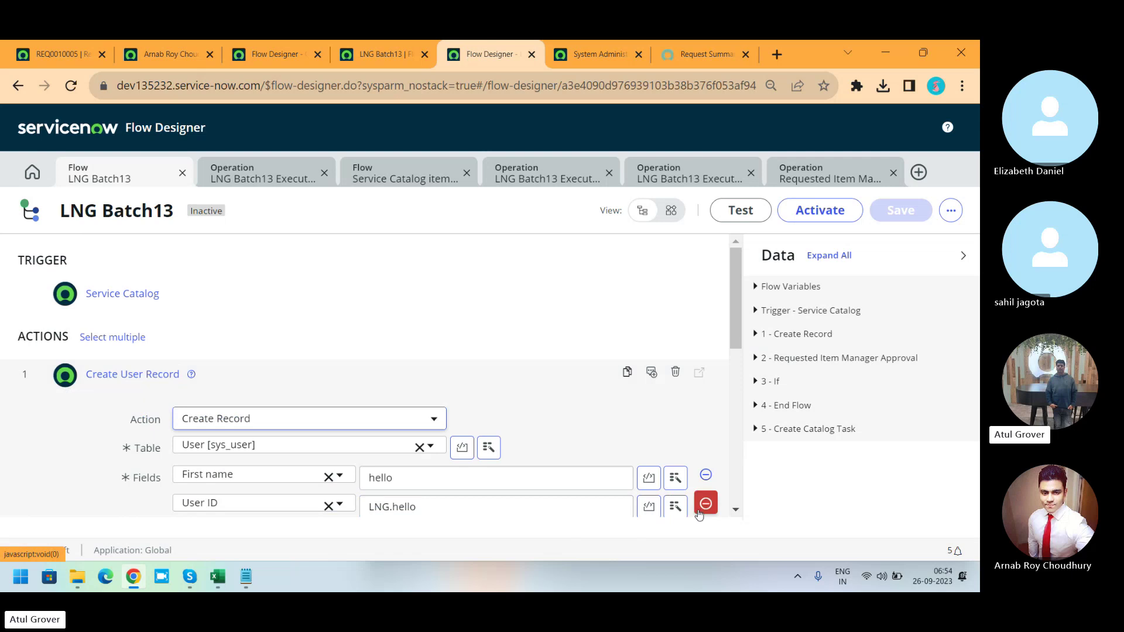
{"action": "left_click", "coordinate": [699, 511]}
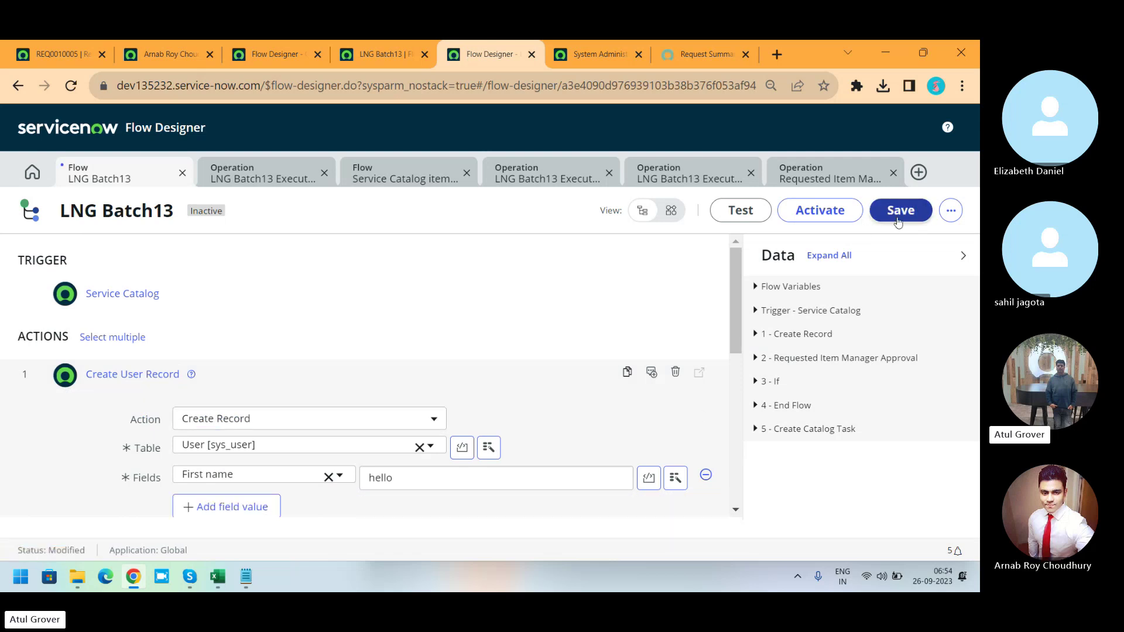
{"action": "left_click", "coordinate": [893, 214]}
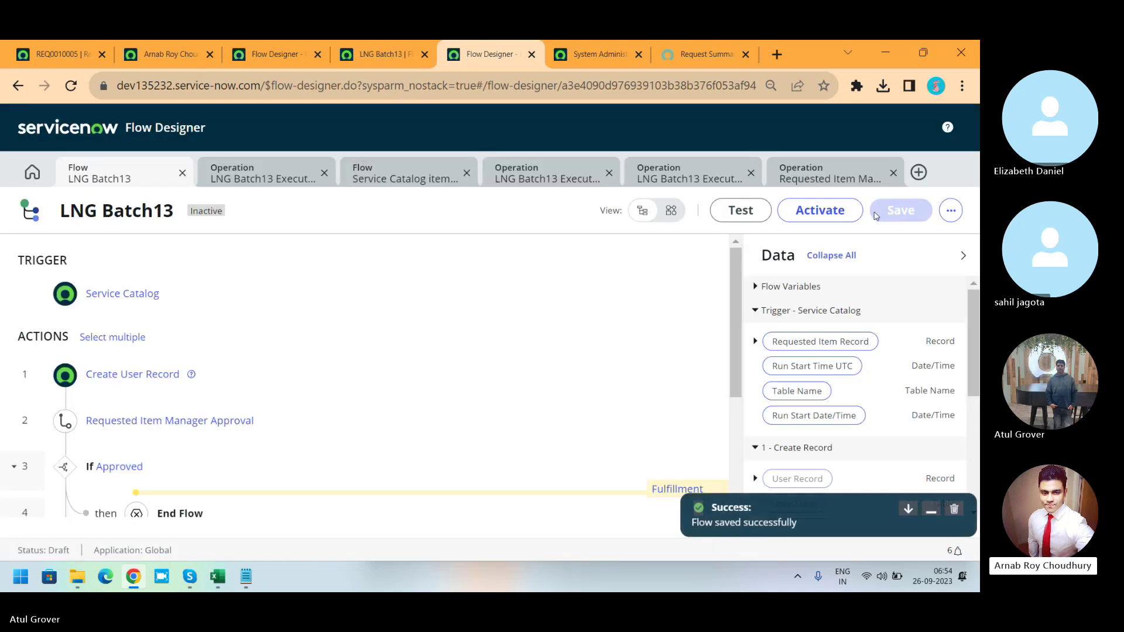
{"action": "left_click", "coordinate": [831, 209]}
{"action": "left_click", "coordinate": [591, 328]}
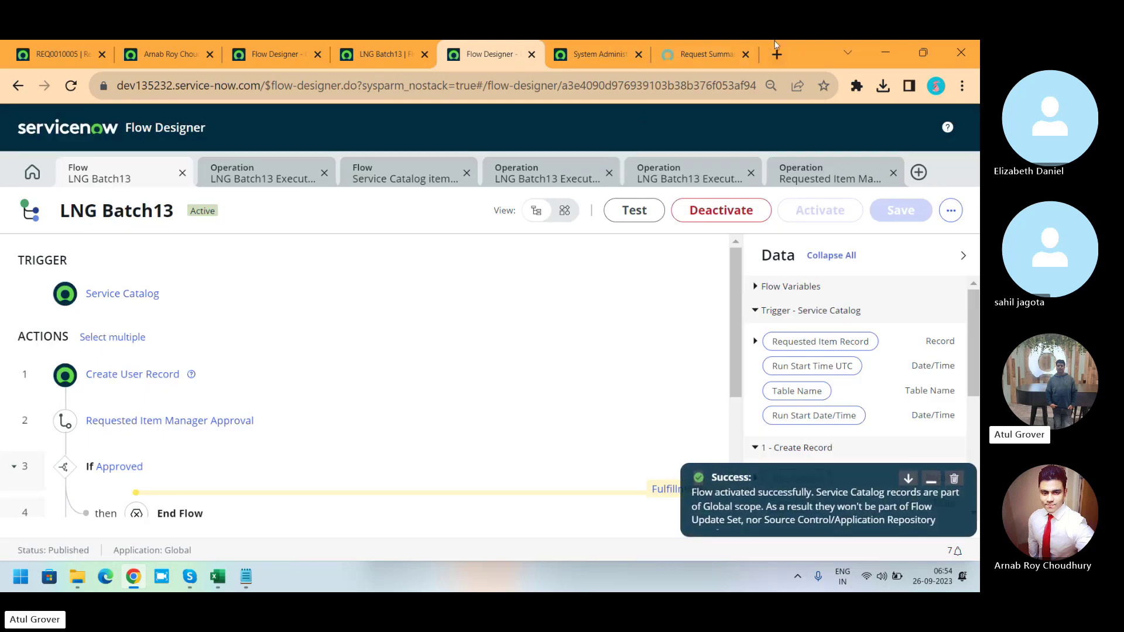
Impersonate the manager and open the pending approval for RITM0000005.
{"action": "left_click", "coordinate": [65, 54]}
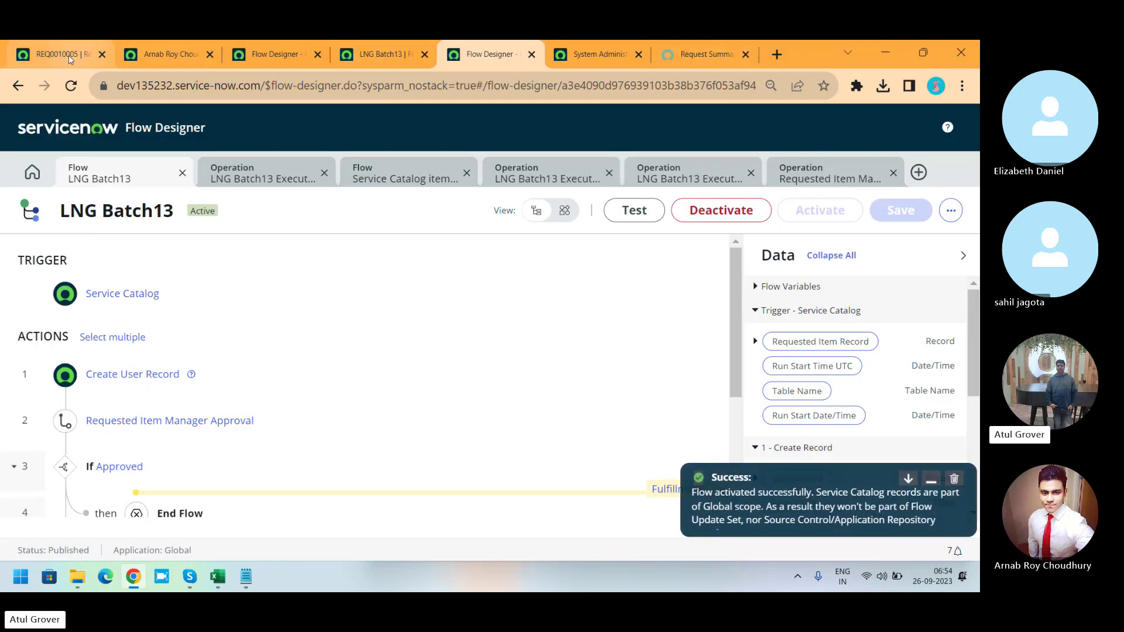
{"action": "left_click", "coordinate": [956, 124]}
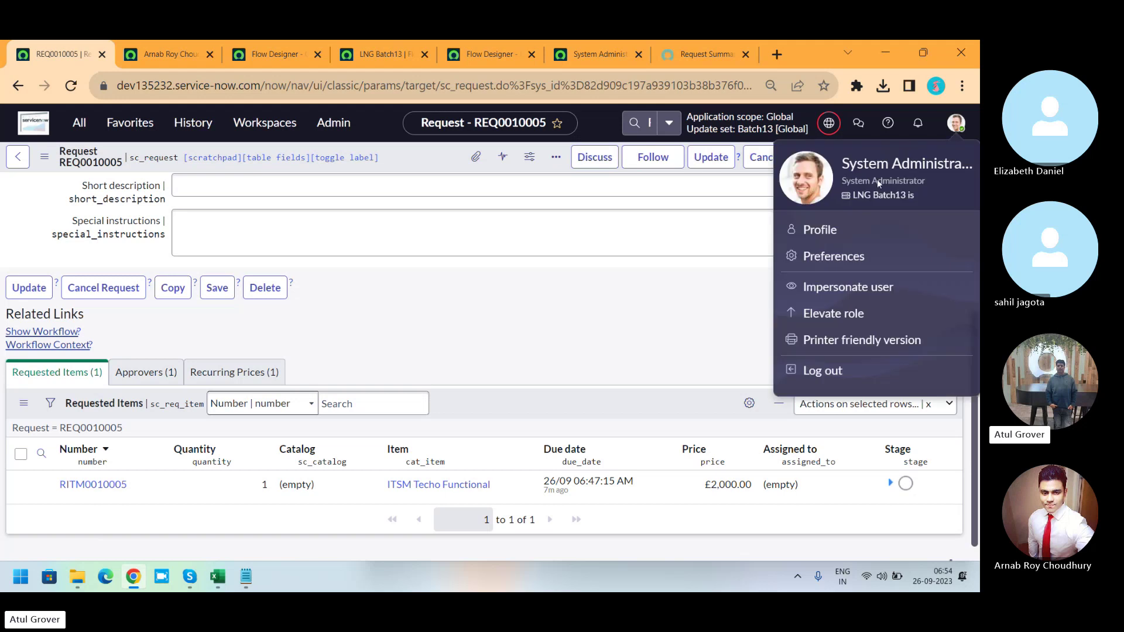
{"action": "left_click", "coordinate": [838, 287]}
{"action": "left_click", "coordinate": [428, 366]}
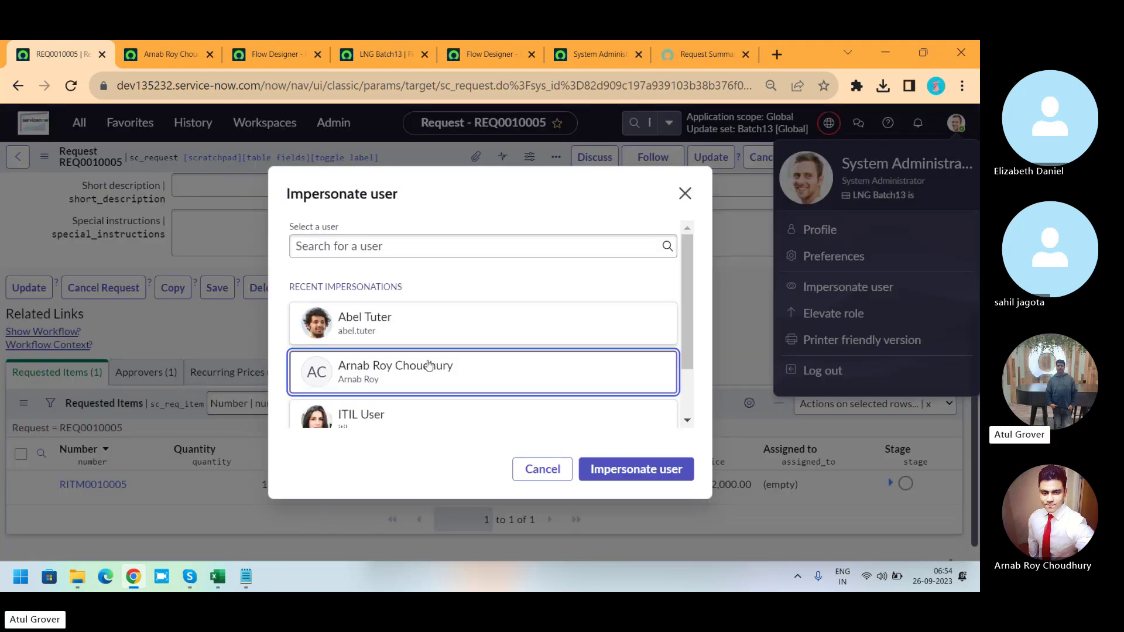
{"action": "left_click", "coordinate": [609, 469]}
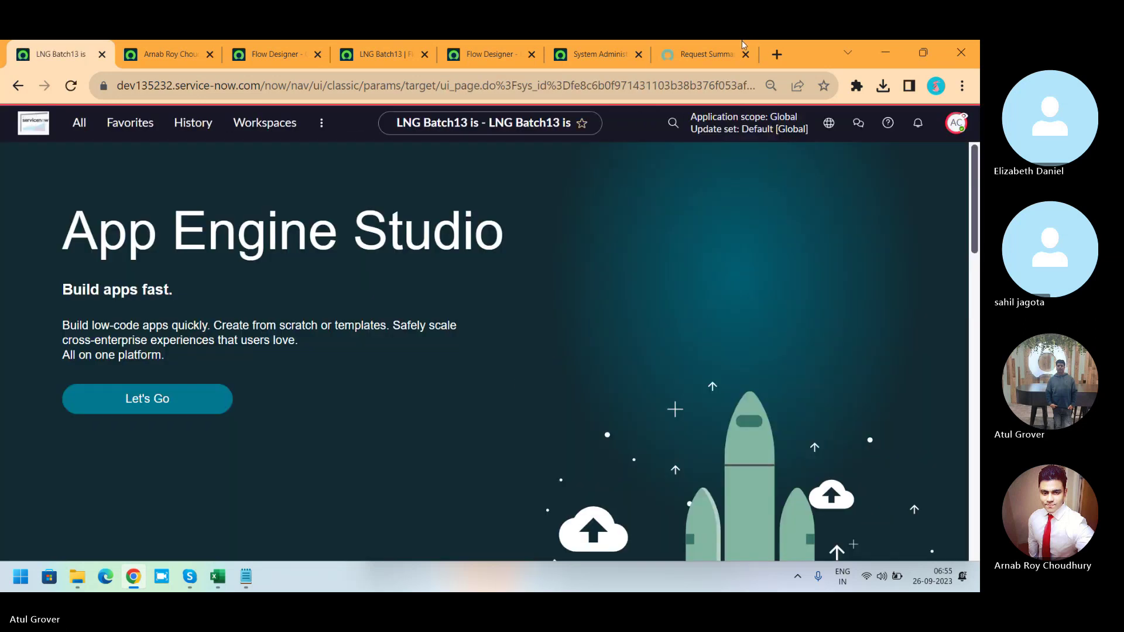
{"action": "left_click", "coordinate": [688, 51]}
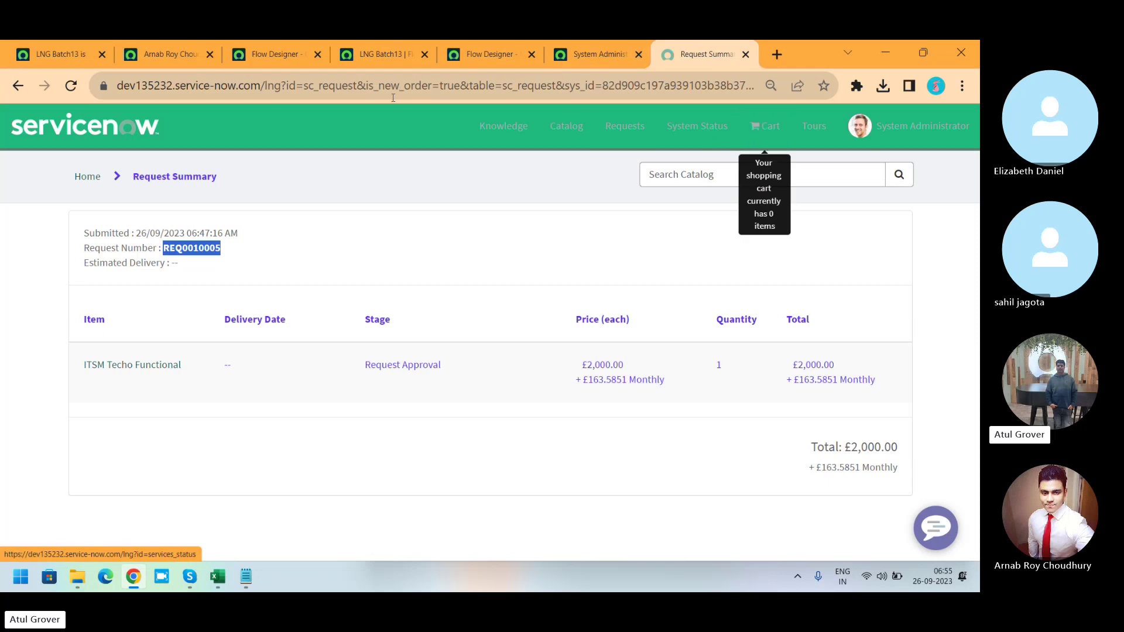
{"action": "left_click", "coordinate": [71, 86]}
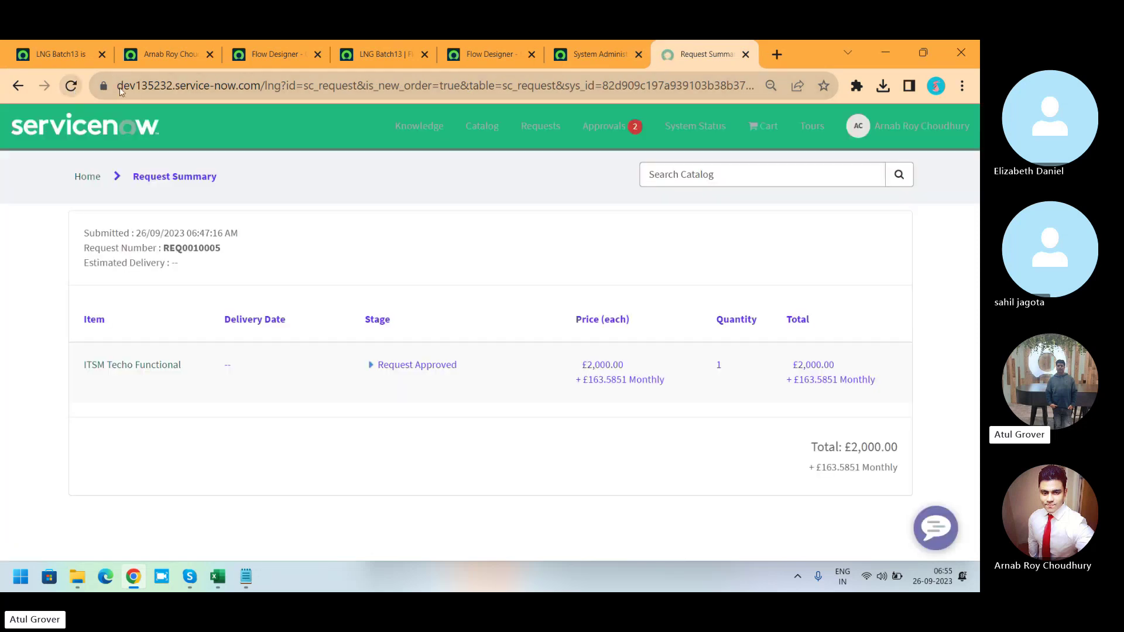
{"action": "left_click", "coordinate": [598, 138]}
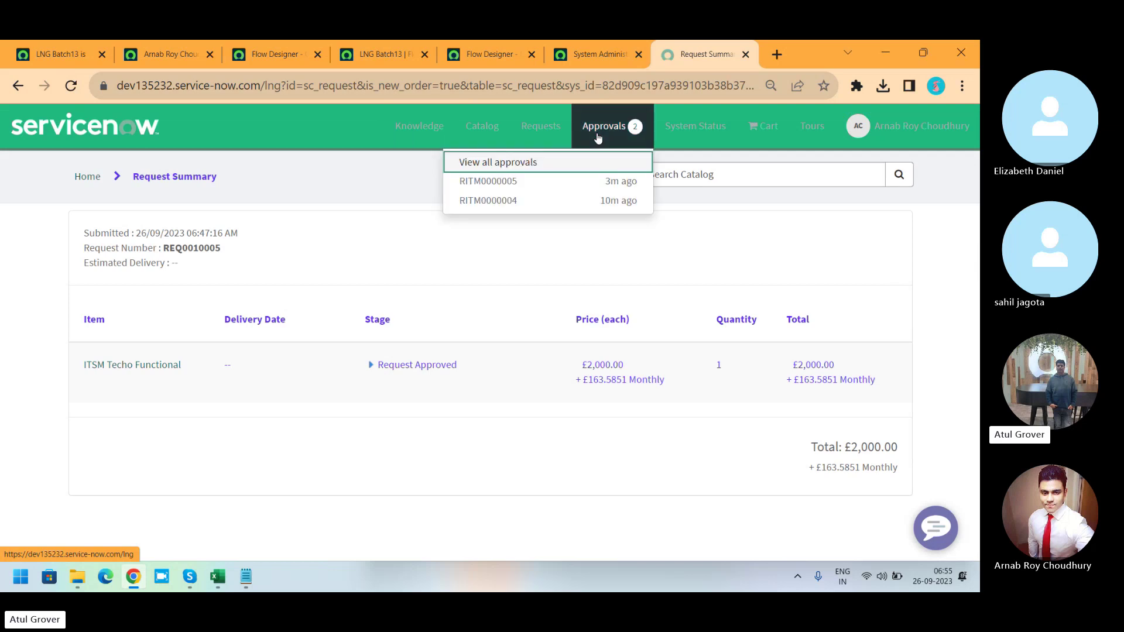
{"action": "left_click", "coordinate": [492, 182]}
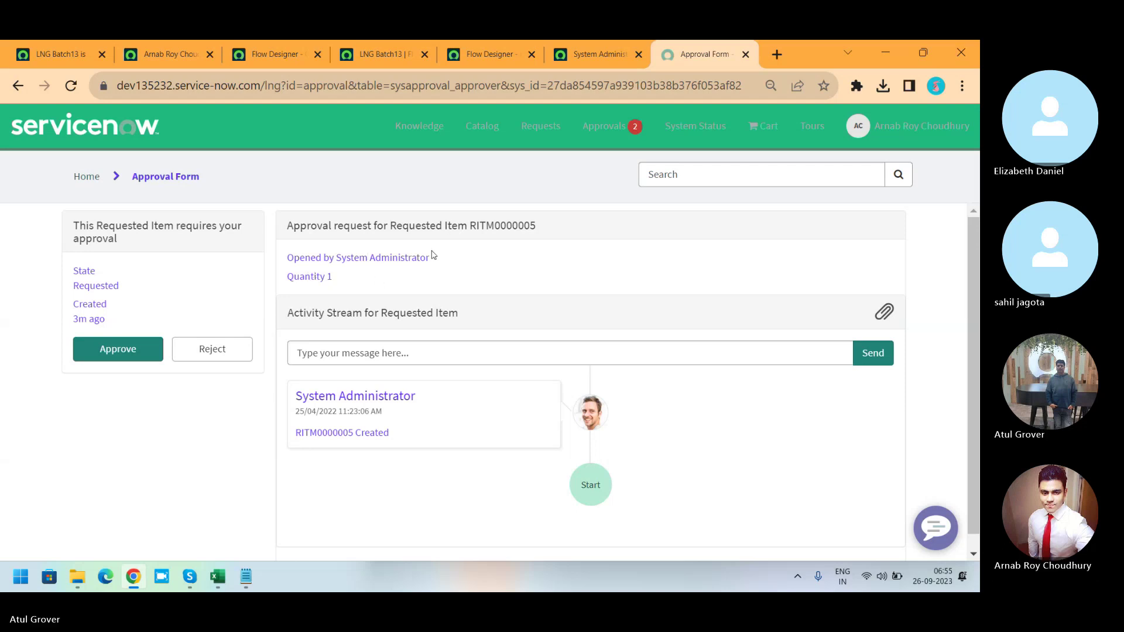
Open the ITSM Techo Functional catalog item and answer No to the experience question.
{"action": "left_click", "coordinate": [479, 129]}
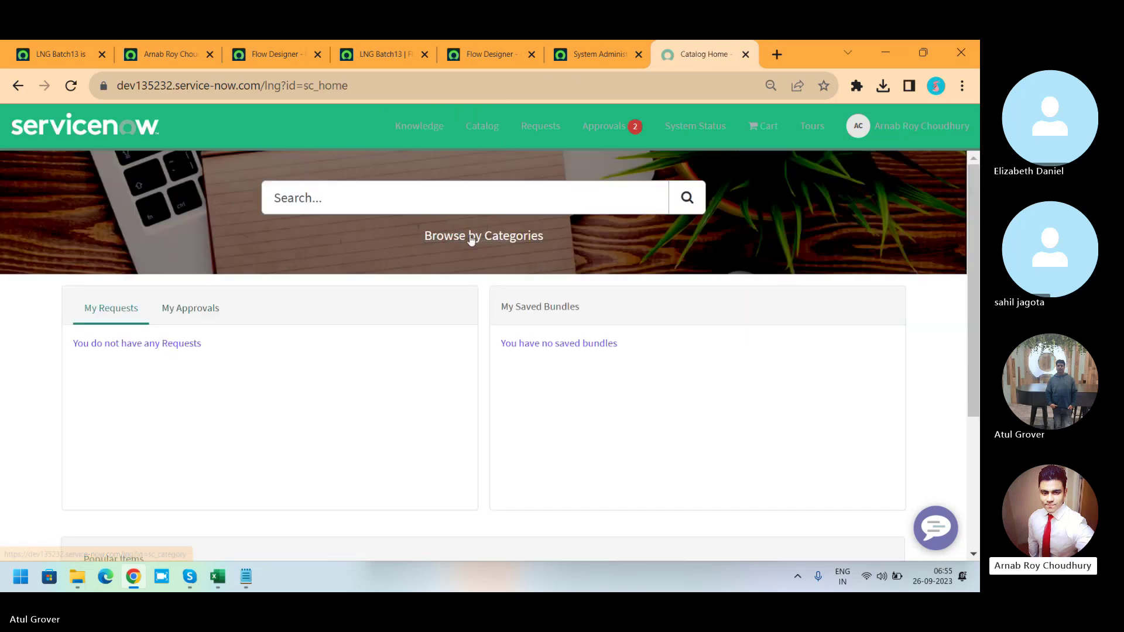
{"action": "left_click", "coordinate": [479, 240]}
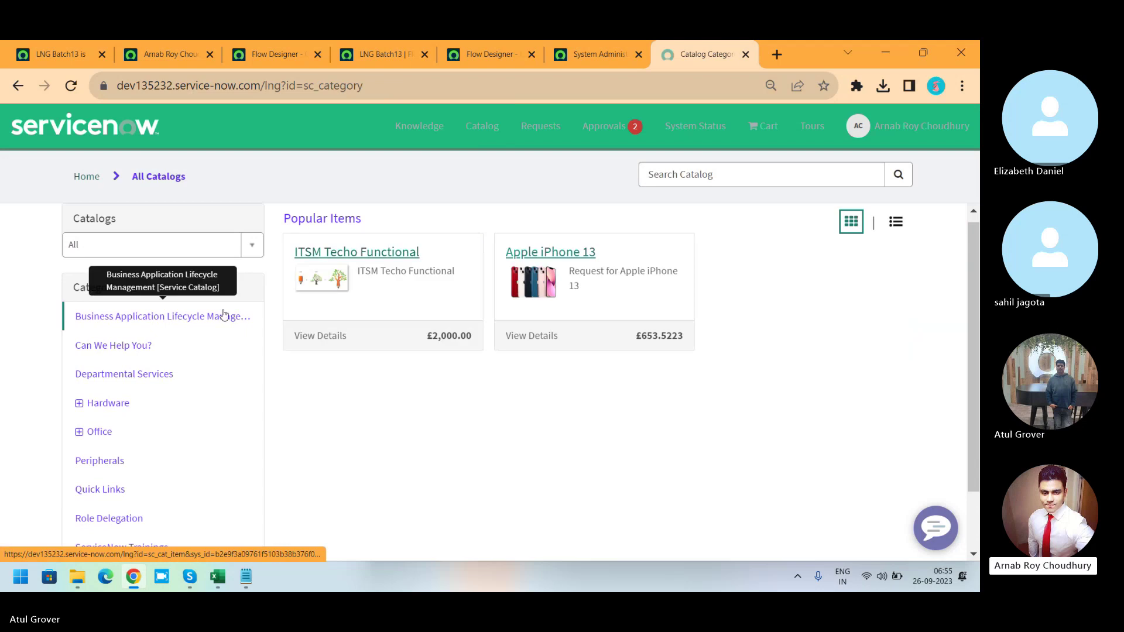
{"action": "left_click", "coordinate": [353, 268]}
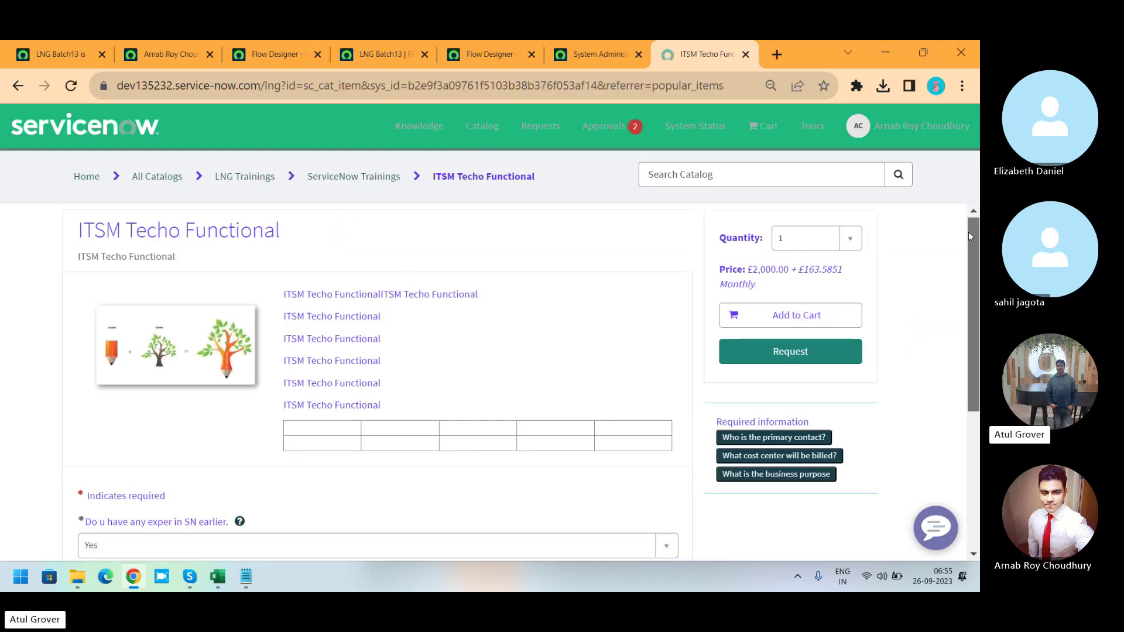
{"action": "scroll", "coordinate": [968, 232], "scroll_direction": "down", "scroll_amount": 2}
{"action": "left_click", "coordinate": [291, 419]}
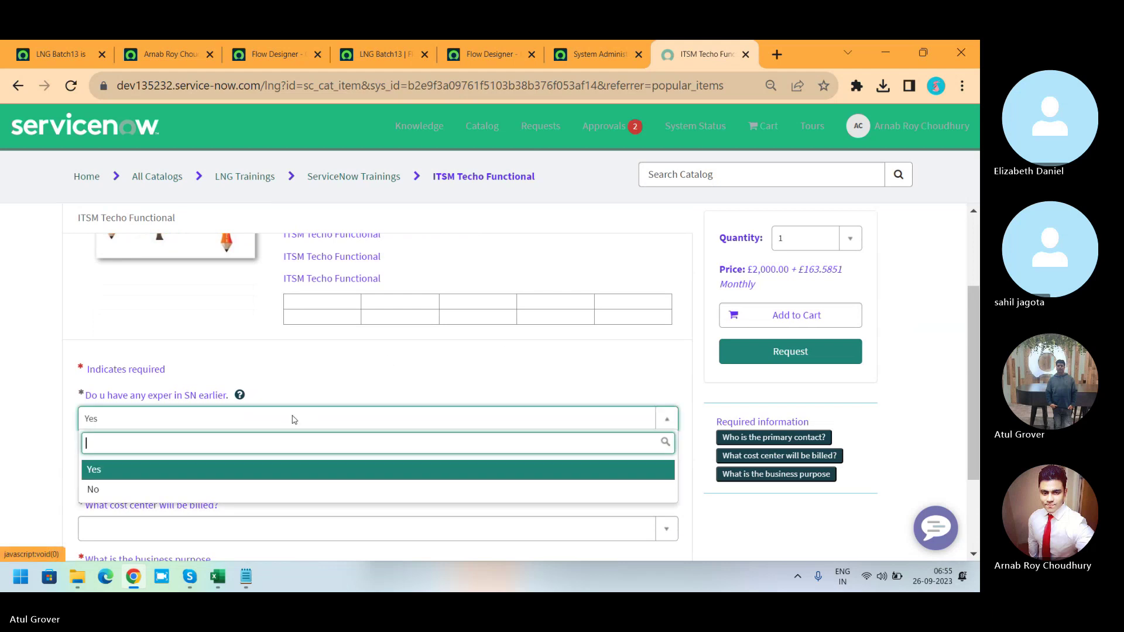
{"action": "left_click", "coordinate": [146, 488]}
Choose a primary contact, Finance as cost center and Special Projects as business purpose.
{"action": "left_click", "coordinate": [145, 470]}
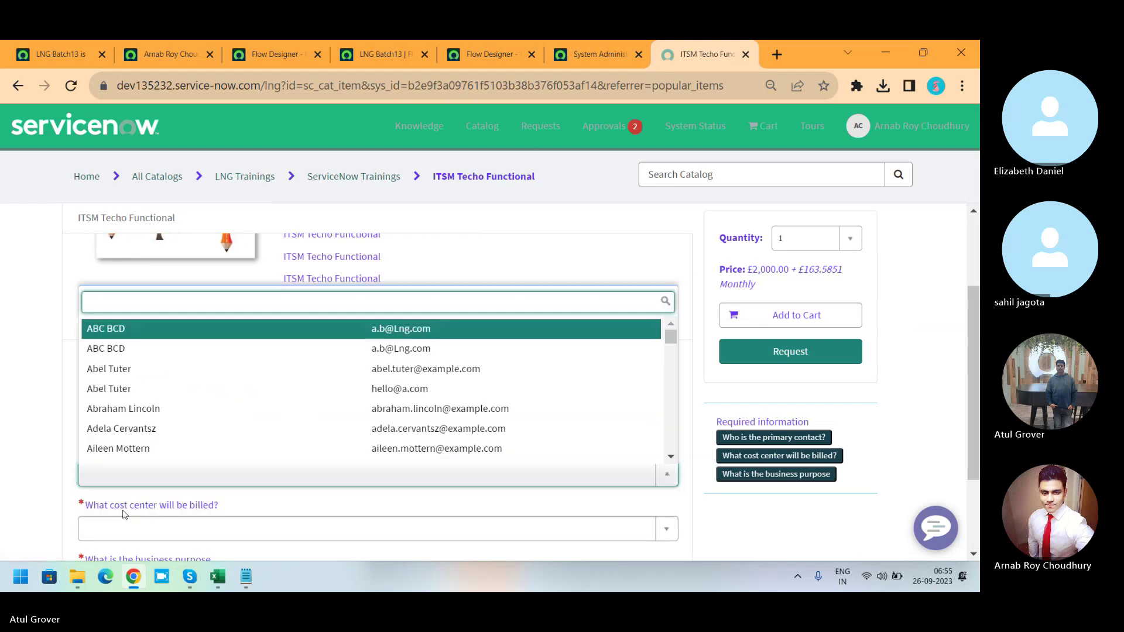
{"action": "key", "text": "Down"}
{"action": "key", "text": "Down"}
{"action": "key", "text": "Down"}
{"action": "key", "text": "Down"}
{"action": "key", "text": "Down"}
{"action": "key", "text": "Down"}
{"action": "key", "text": "Return"}
{"action": "left_click", "coordinate": [134, 528]}
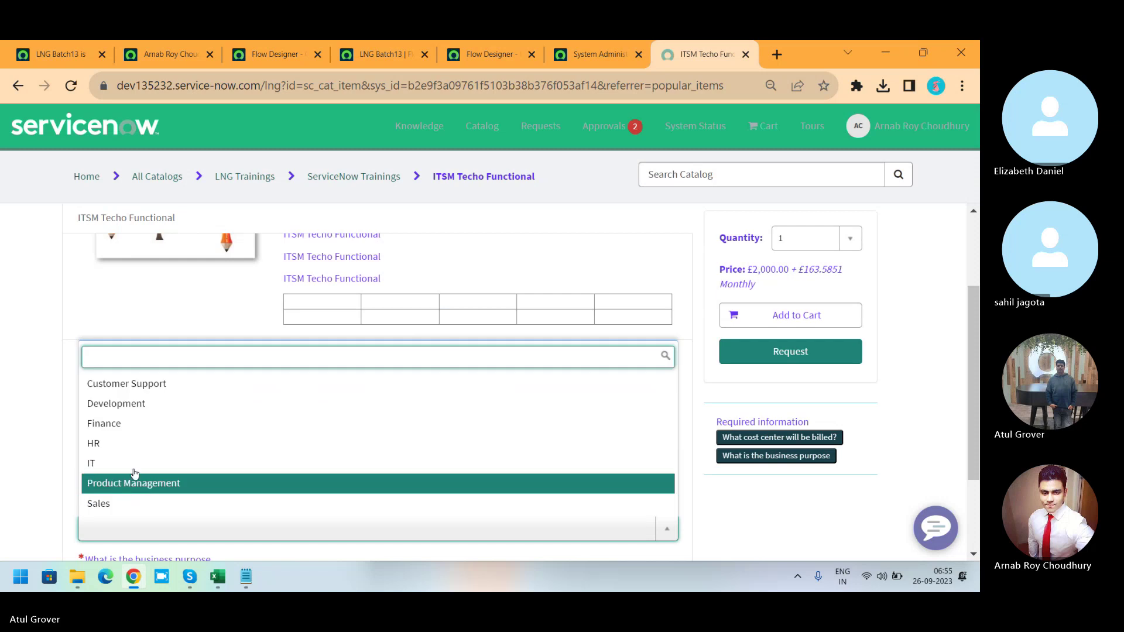
{"action": "left_click", "coordinate": [143, 423]}
{"action": "left_click", "coordinate": [772, 438]}
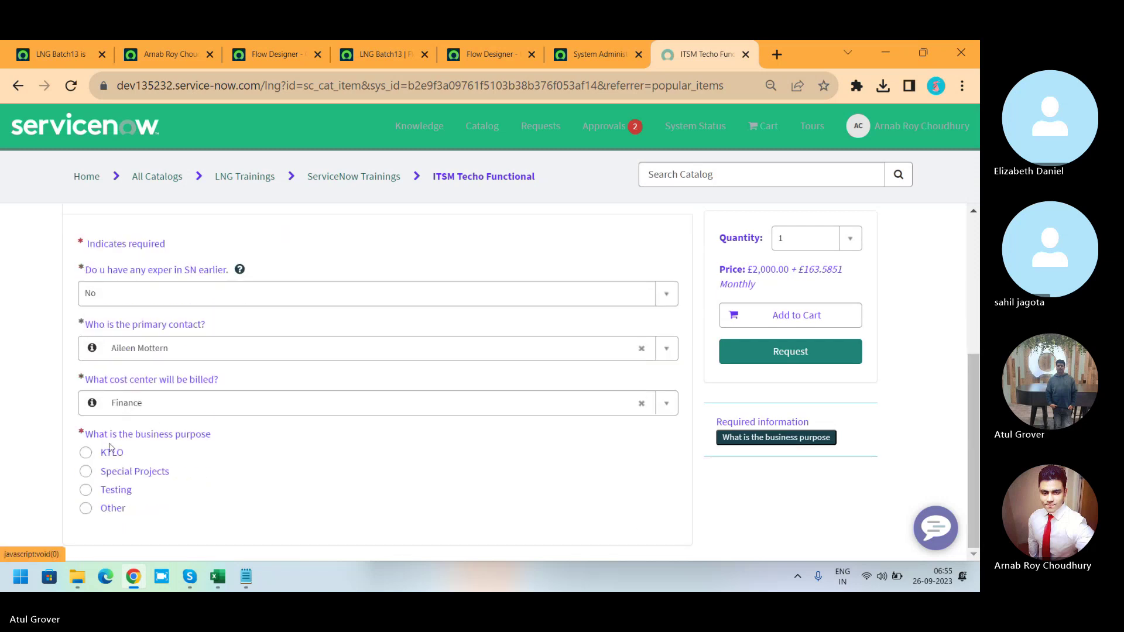
{"action": "left_click", "coordinate": [100, 474]}
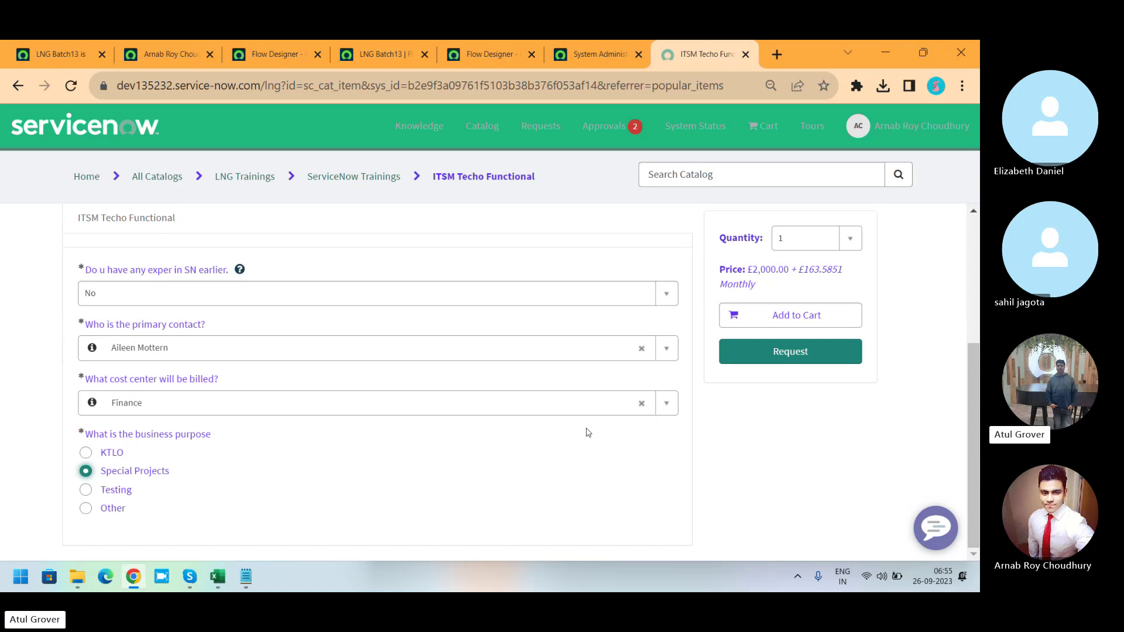
Submit the request and copy its new request number.
{"action": "left_click", "coordinate": [763, 362]}
{"action": "left_click", "coordinate": [681, 312]}
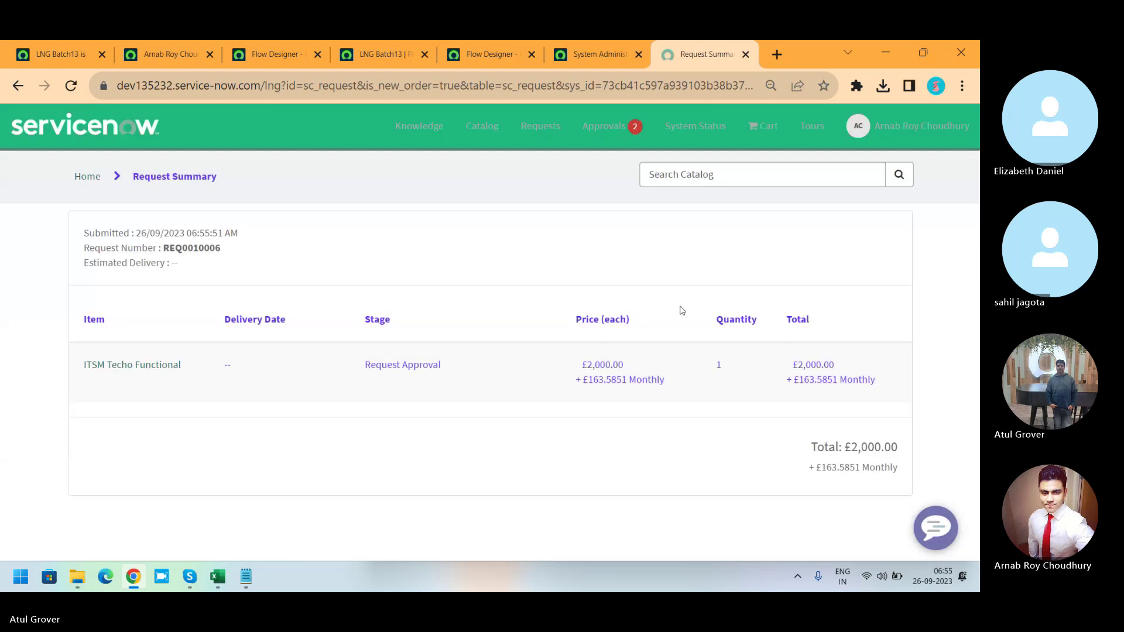
{"action": "double_click", "coordinate": [185, 246]}
{"action": "key", "text": "ctrl+c"}
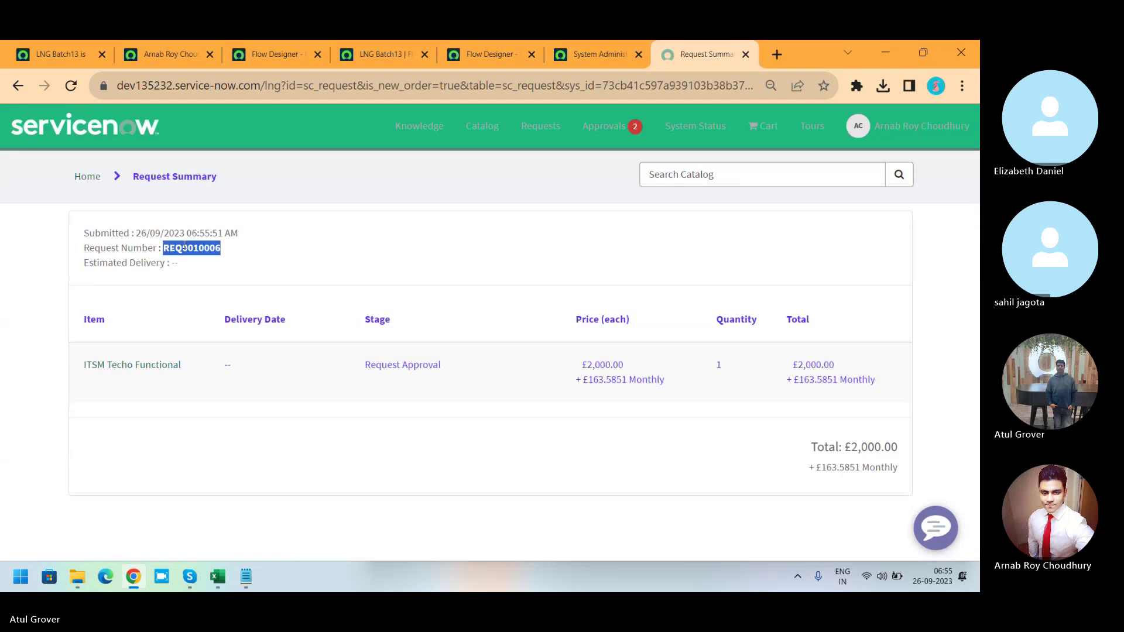
{"action": "left_click", "coordinate": [54, 62]}
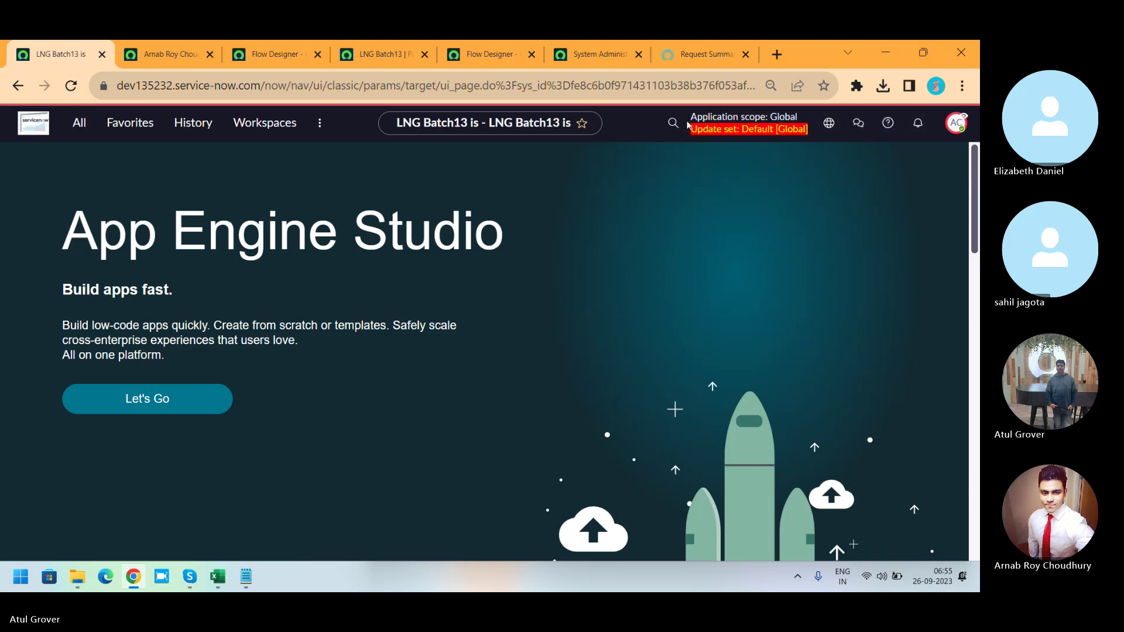
Search globally for the copied request number and open the matching request record.
{"action": "left_click", "coordinate": [666, 128]}
{"action": "key", "text": "ctrl+v"}
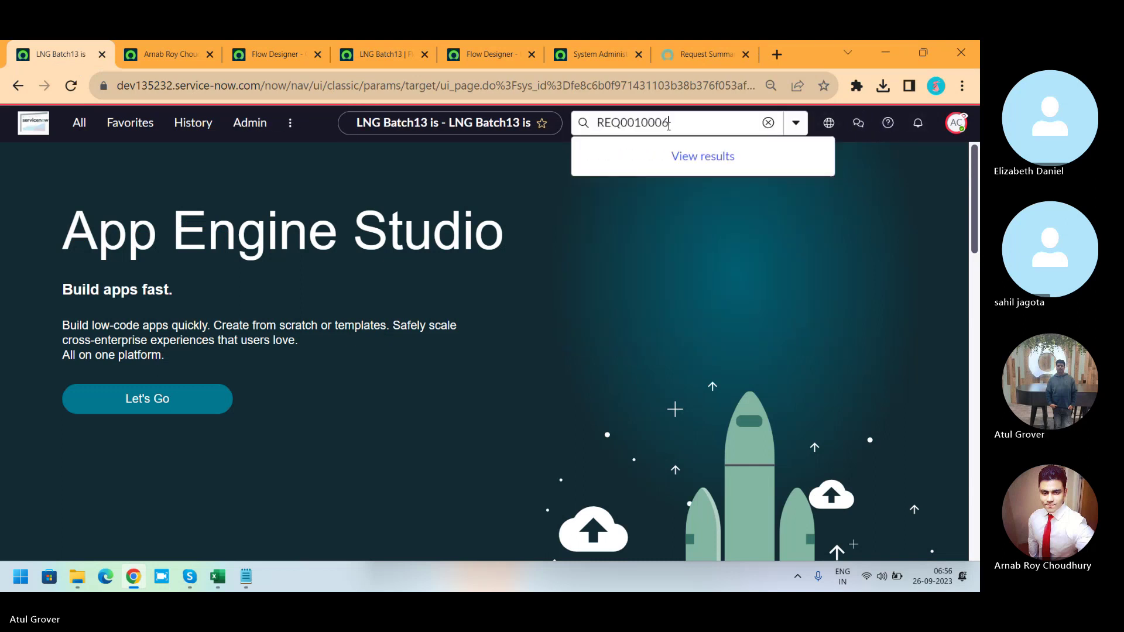
{"action": "key", "text": "Return"}
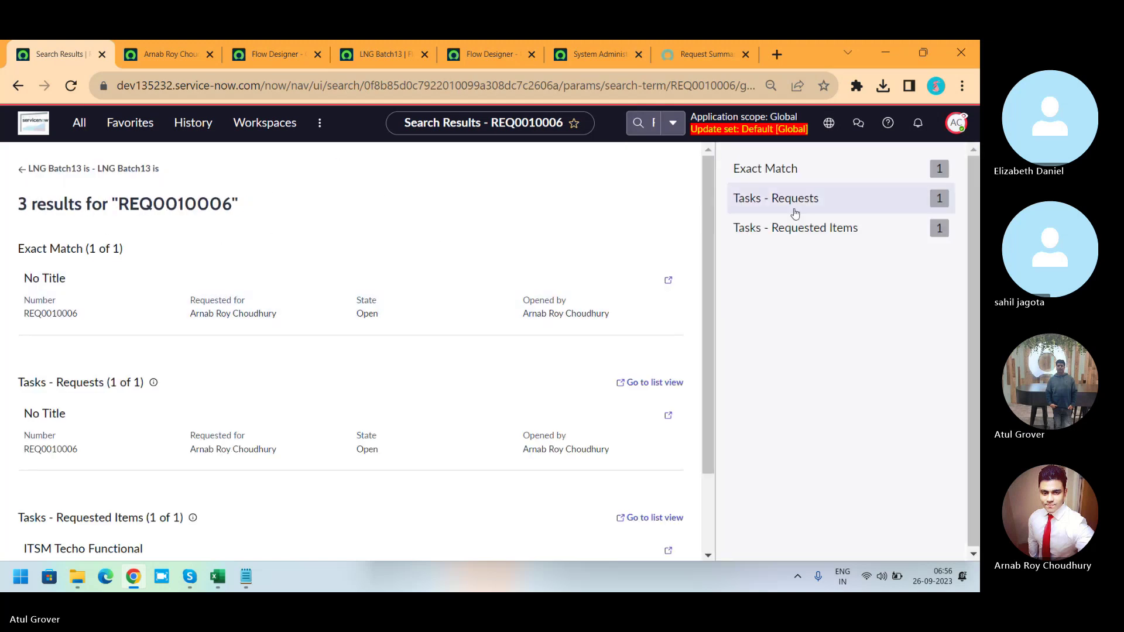
{"action": "left_click", "coordinate": [776, 175]}
{"action": "left_click", "coordinate": [83, 214]}
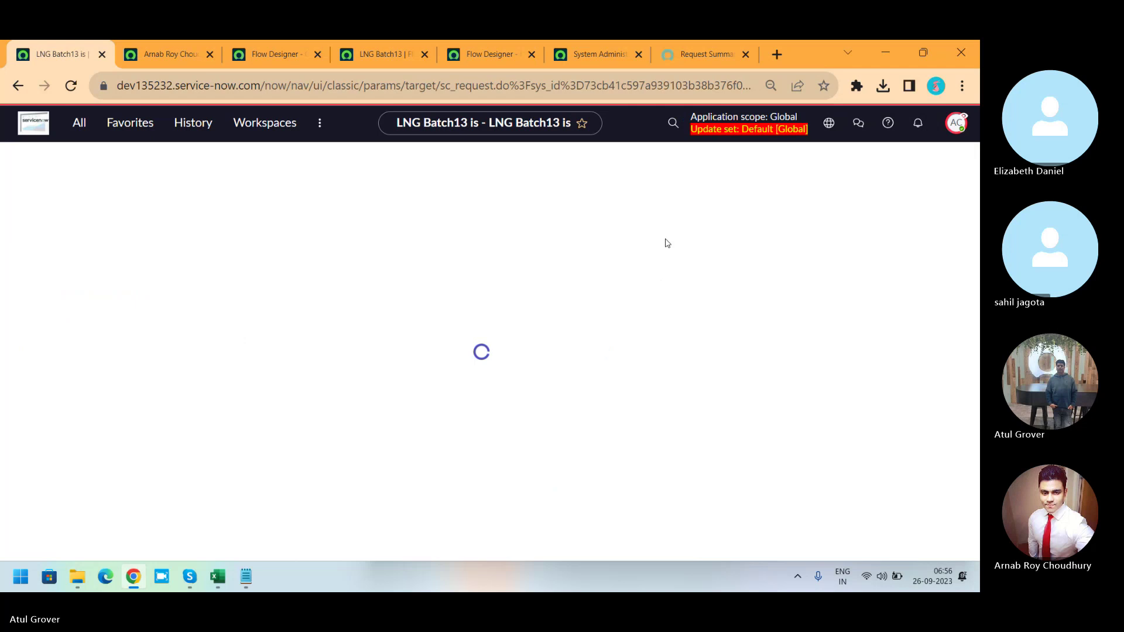
Set the request's pending approval state to Approved inline in the Approvers list.
{"action": "left_click_drag", "start_coordinate": [975, 210], "coordinate": [972, 368]}
{"action": "left_click", "coordinate": [154, 343]}
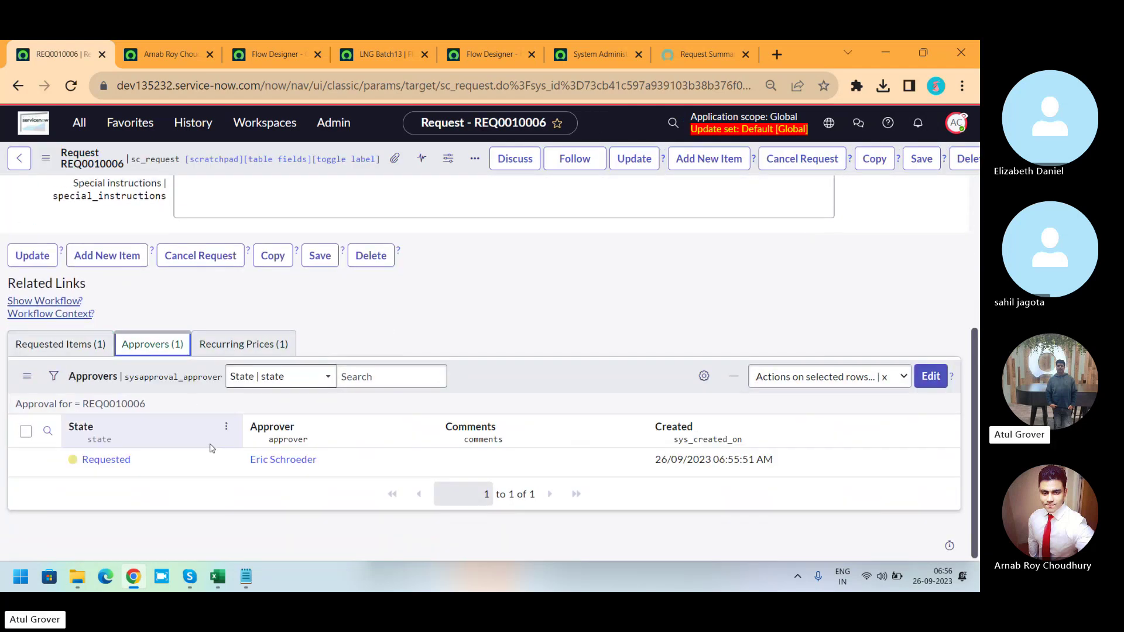
{"action": "double_click", "coordinate": [188, 463]}
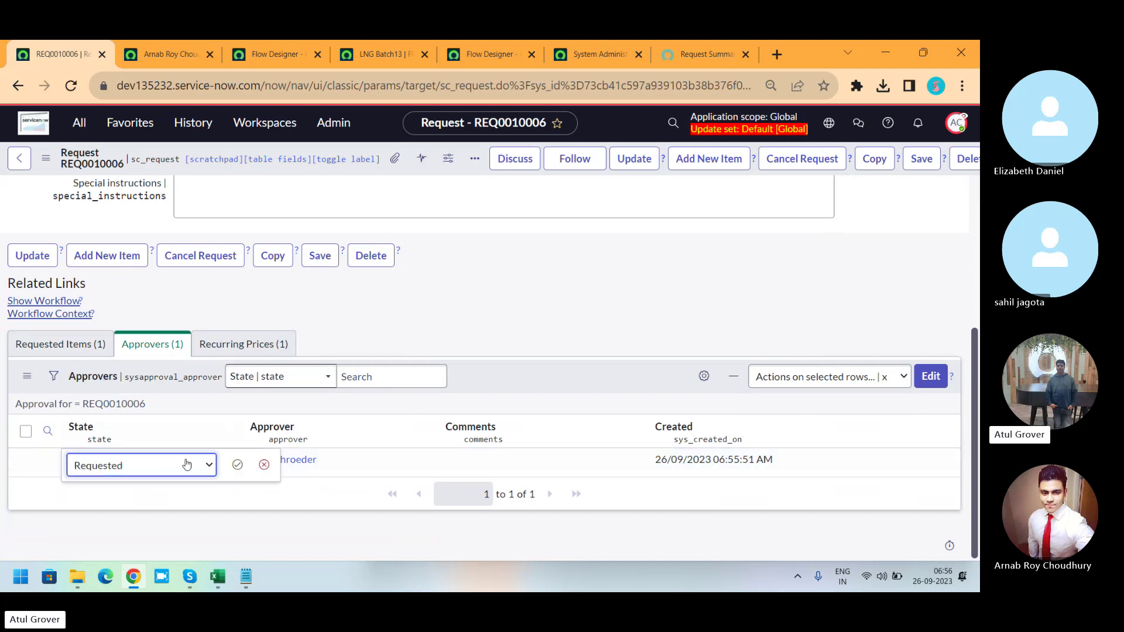
{"action": "left_click", "coordinate": [186, 464]}
{"action": "left_click", "coordinate": [120, 384]}
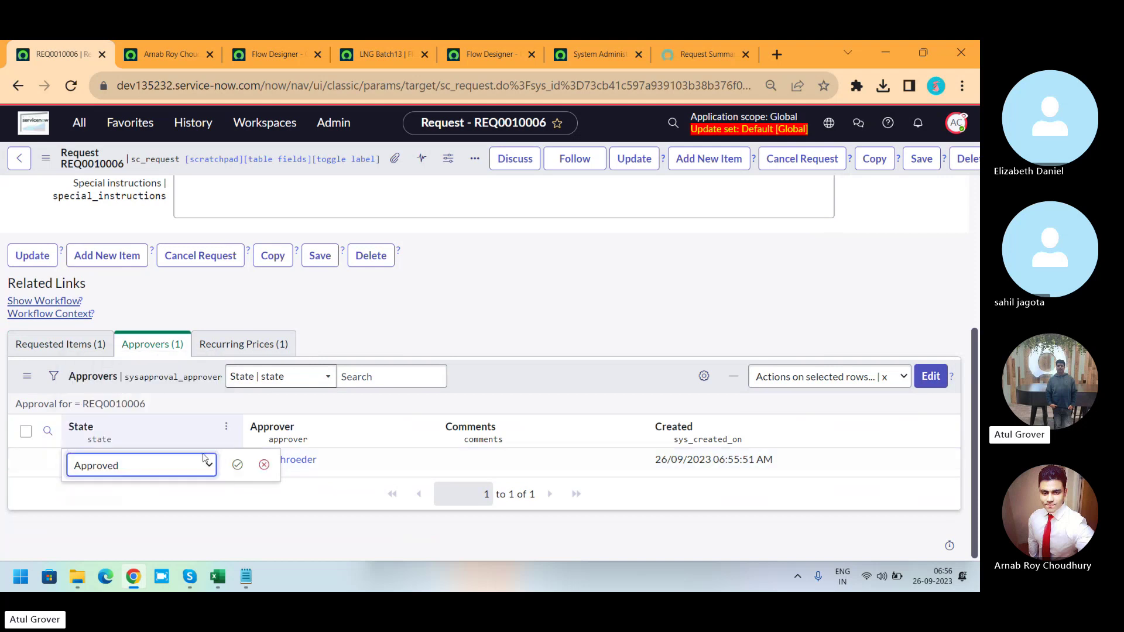
{"action": "left_click", "coordinate": [237, 465]}
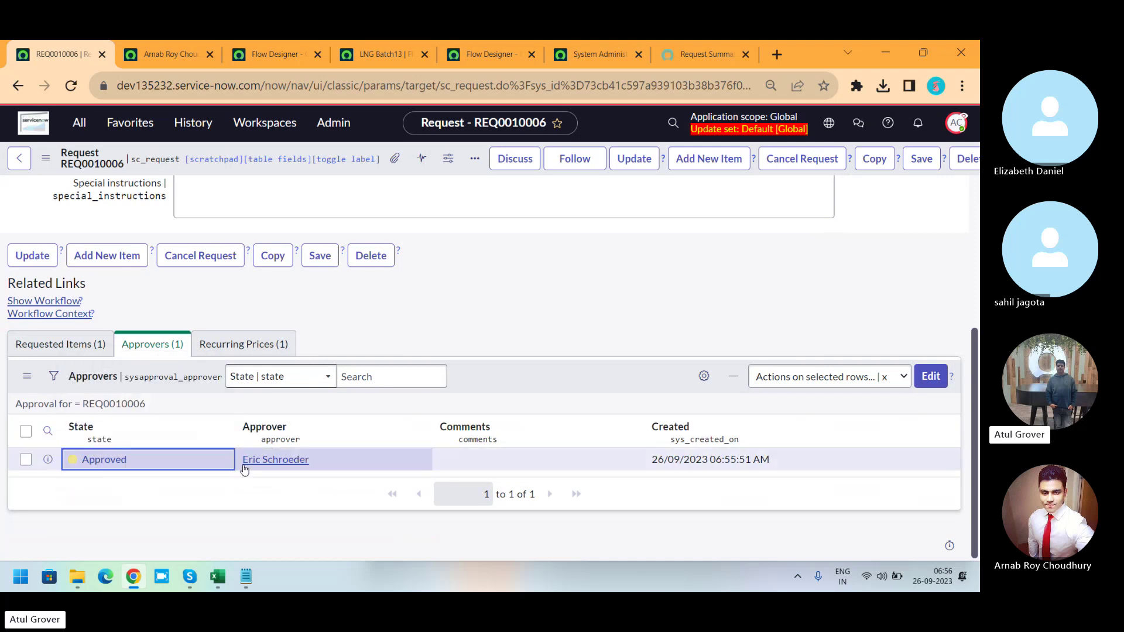
Refresh the request's Requested Items list and reload the request form.
{"action": "left_click", "coordinate": [69, 345]}
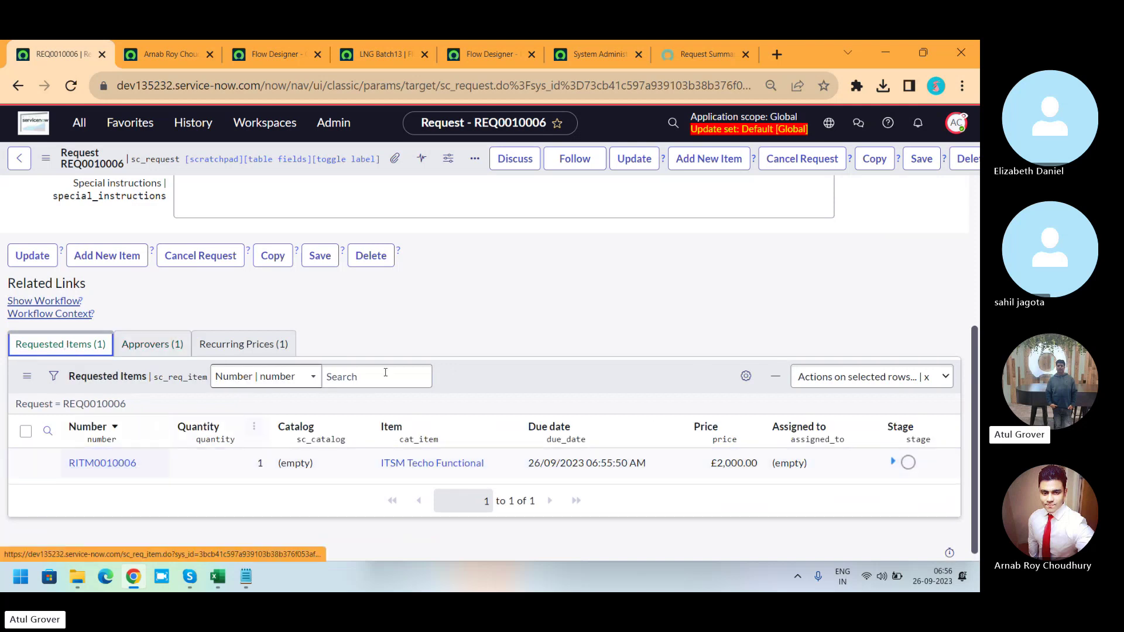
{"action": "right_click", "coordinate": [502, 382]}
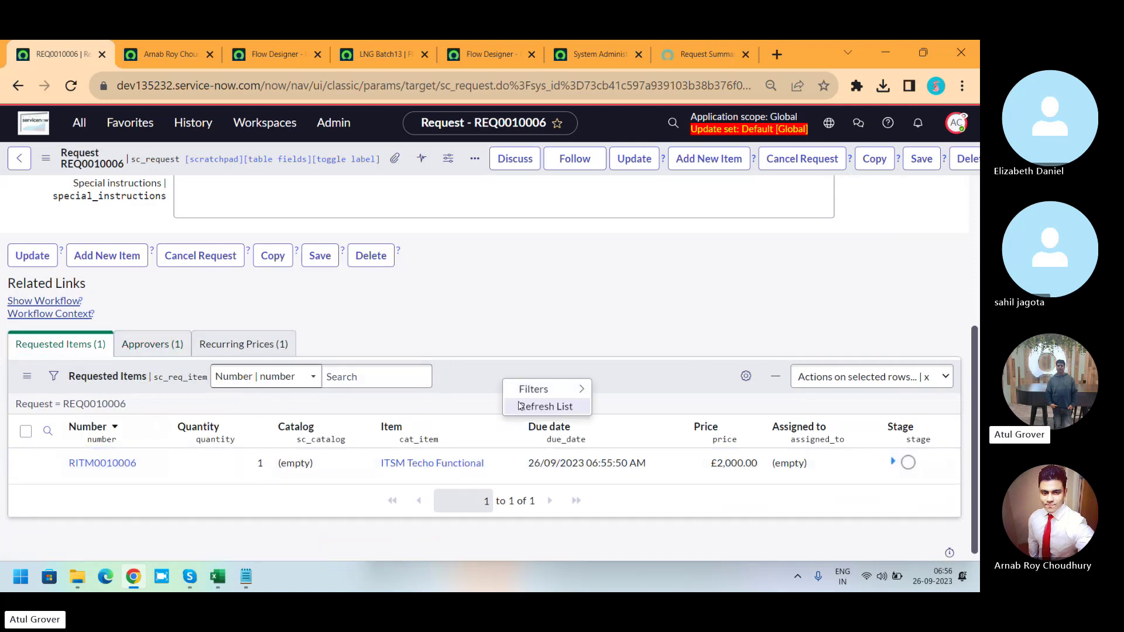
{"action": "left_click", "coordinate": [518, 406]}
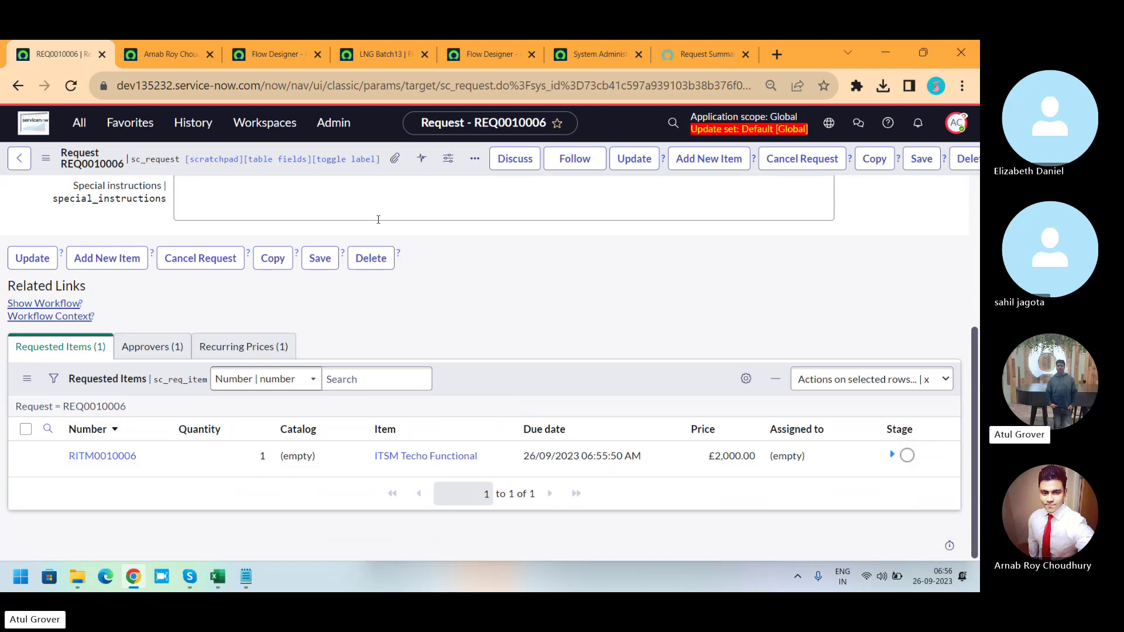
{"action": "left_click", "coordinate": [475, 159]}
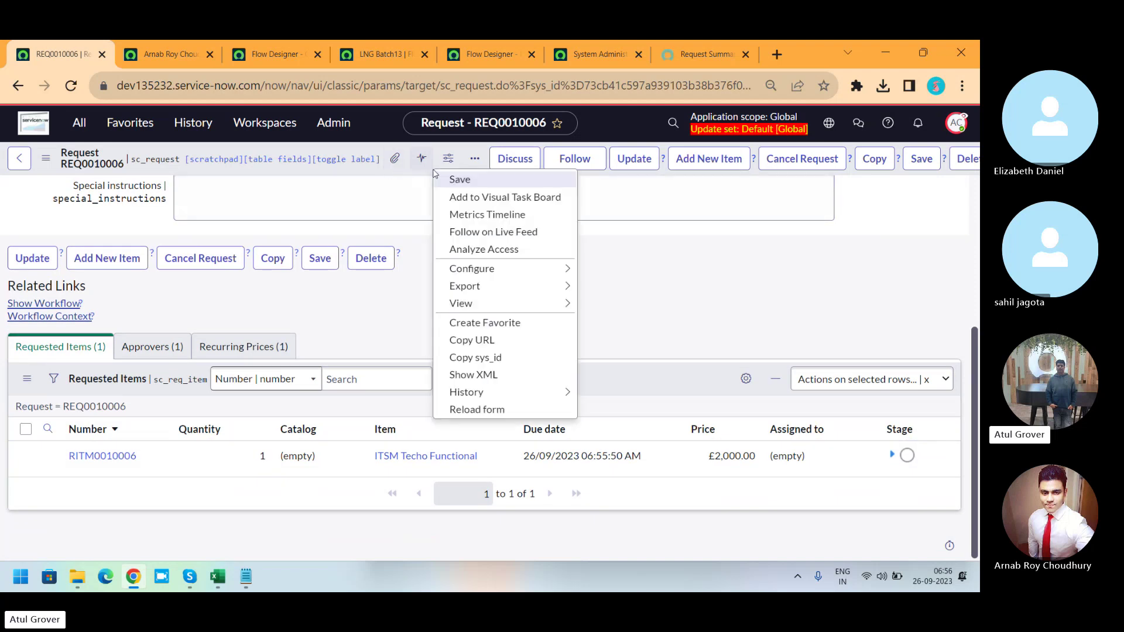
{"action": "left_click", "coordinate": [488, 410]}
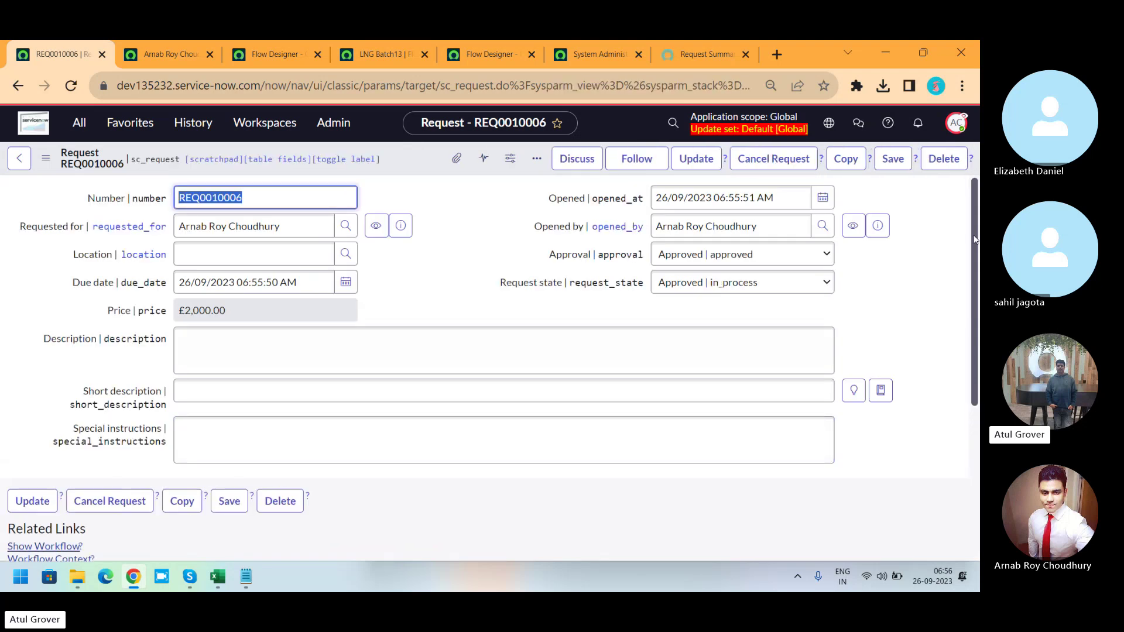
Open requested item RITM0010006 and view its Approvers list.
{"action": "scroll", "coordinate": [240, 392], "scroll_direction": "down", "scroll_amount": 5}
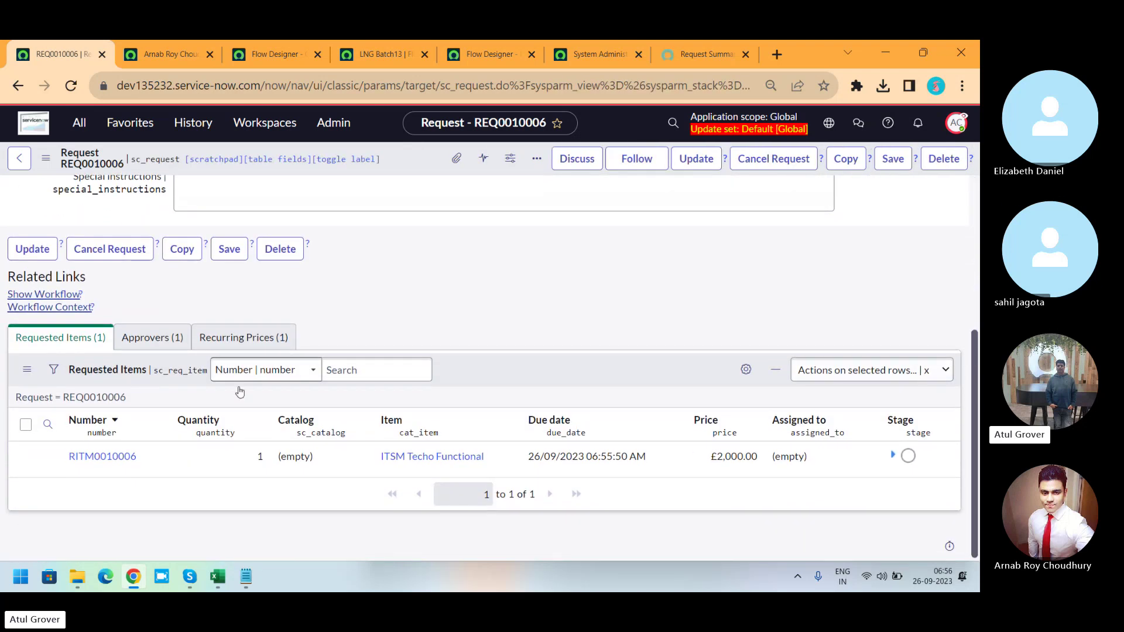
{"action": "left_click", "coordinate": [101, 459]}
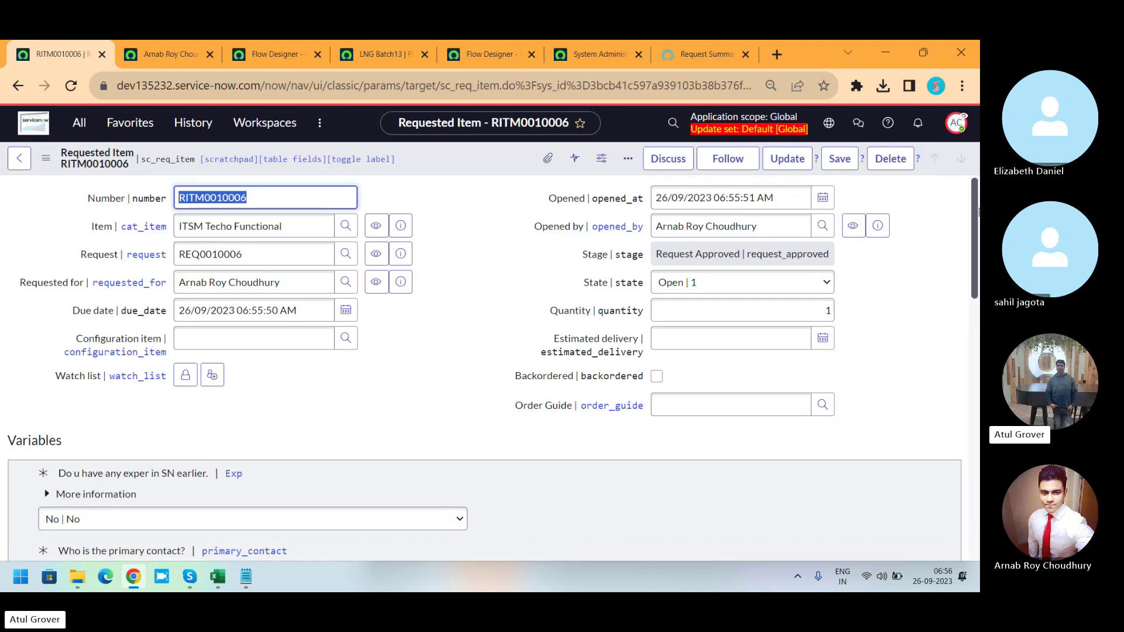
{"action": "left_click_drag", "start_coordinate": [975, 207], "coordinate": [959, 458]}
{"action": "left_click", "coordinate": [133, 347]}
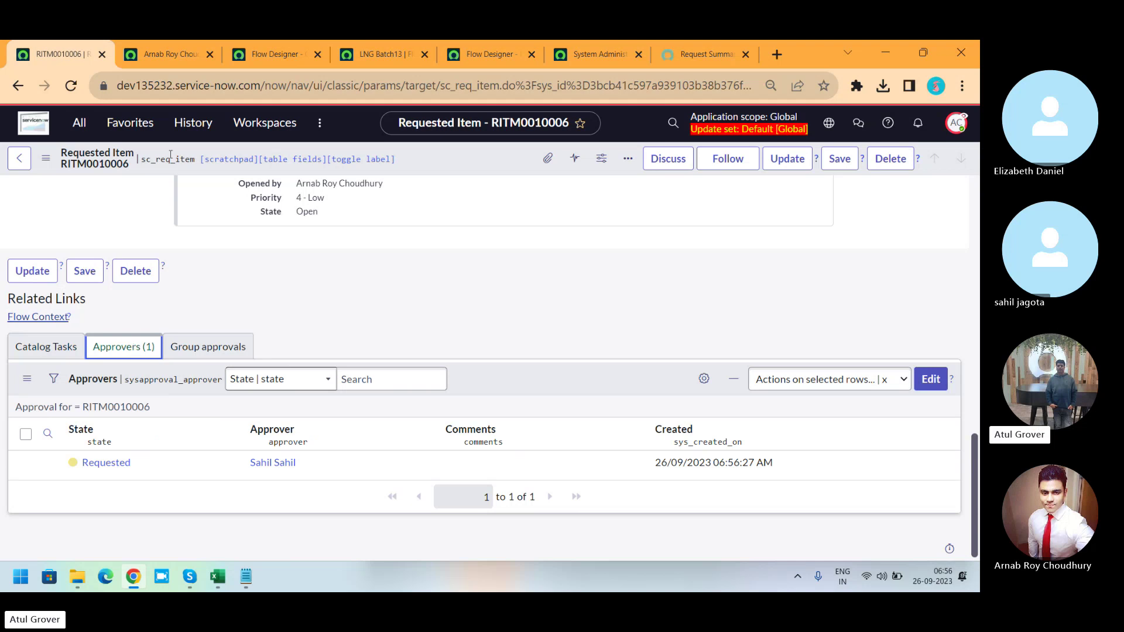
{"action": "left_click", "coordinate": [85, 130]}
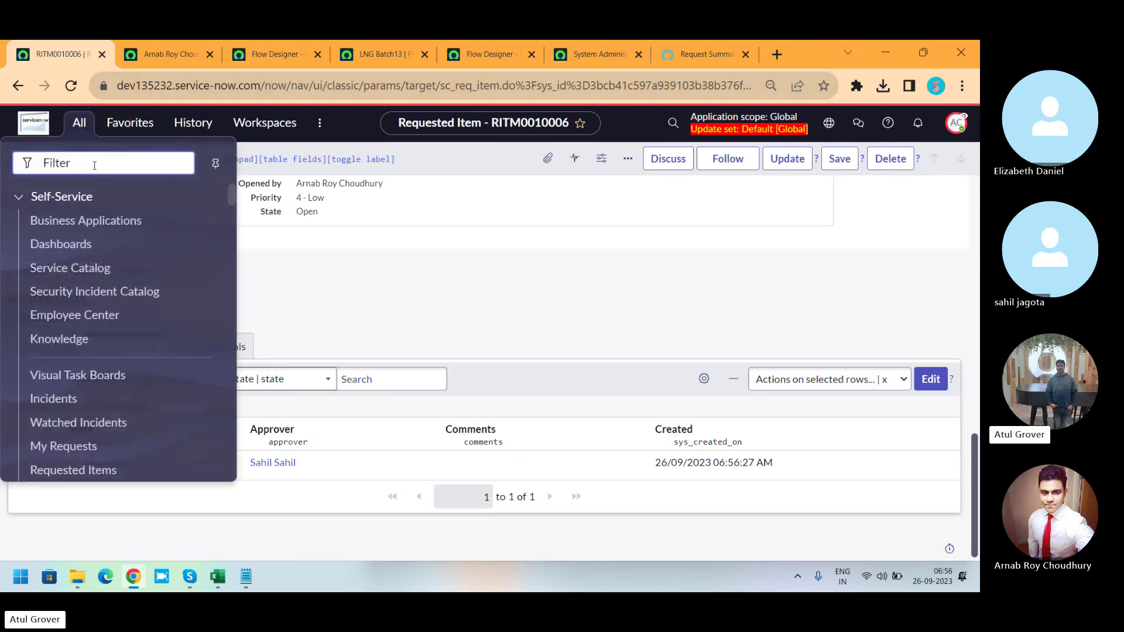
Open the Users list in a new tab and add First name as its second column.
{"action": "type", "text": "user a"}
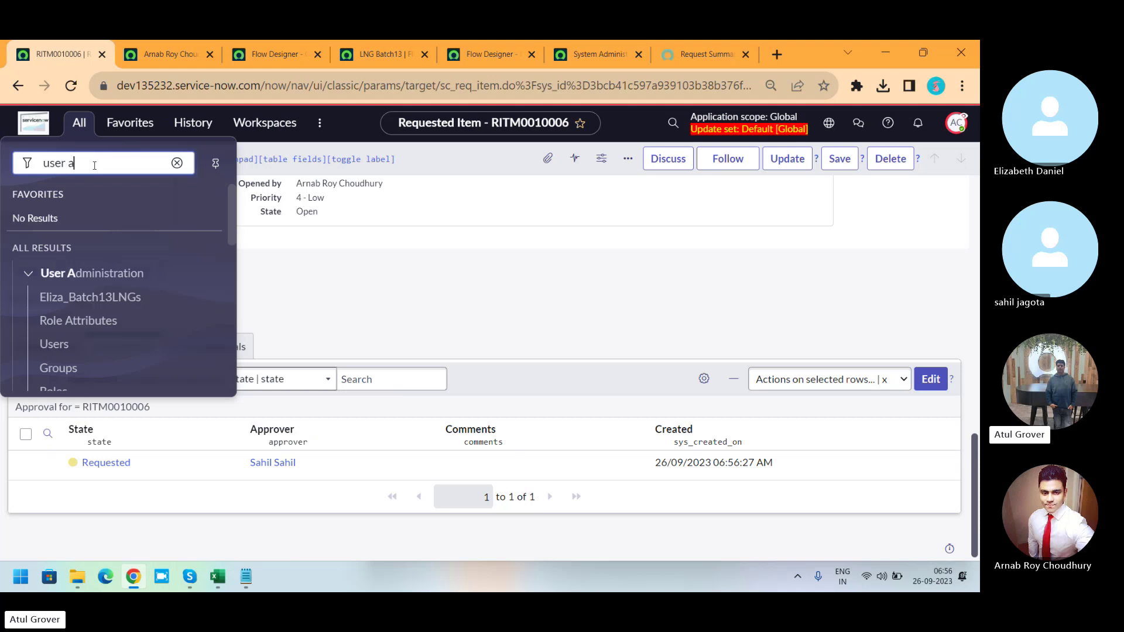
{"action": "middle_click", "coordinate": [64, 348]}
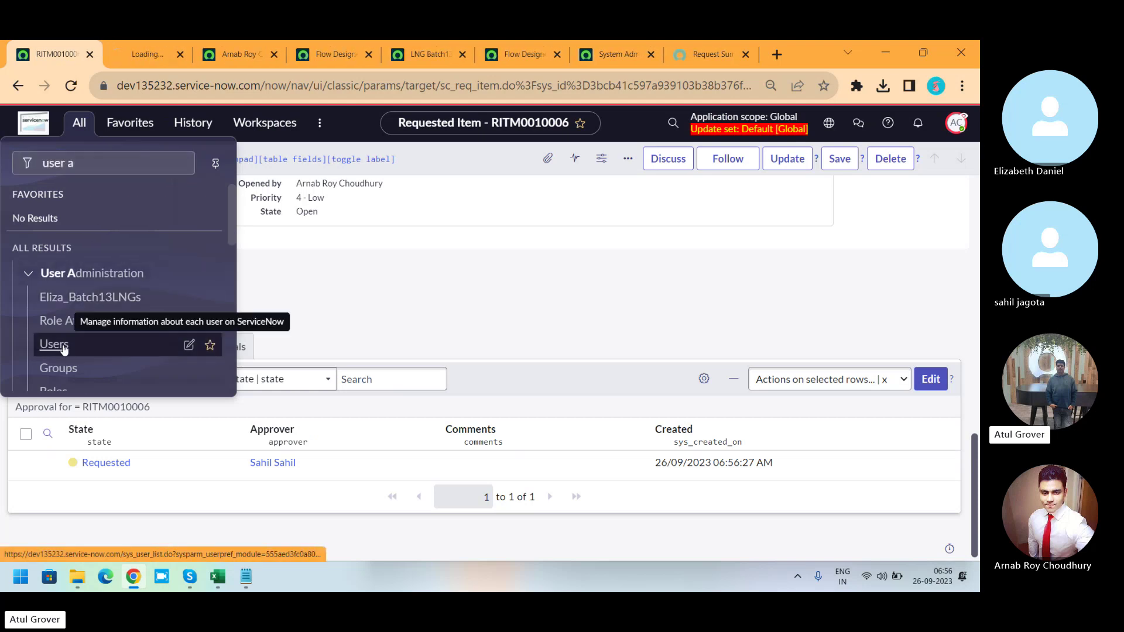
{"action": "left_click", "coordinate": [150, 55]}
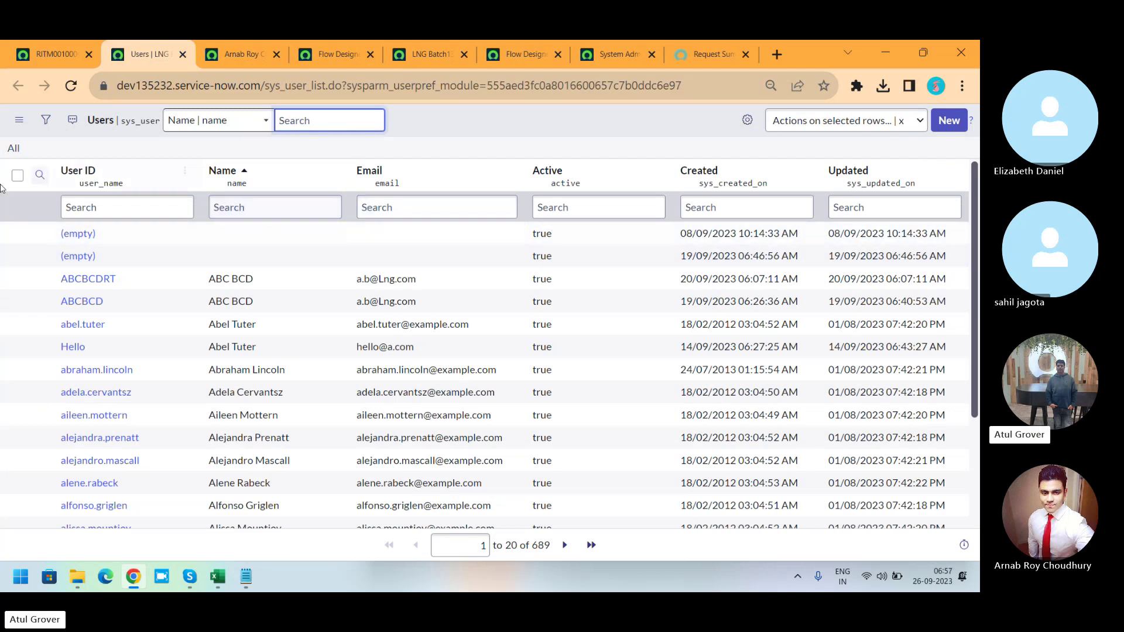
{"action": "left_click", "coordinate": [747, 120]}
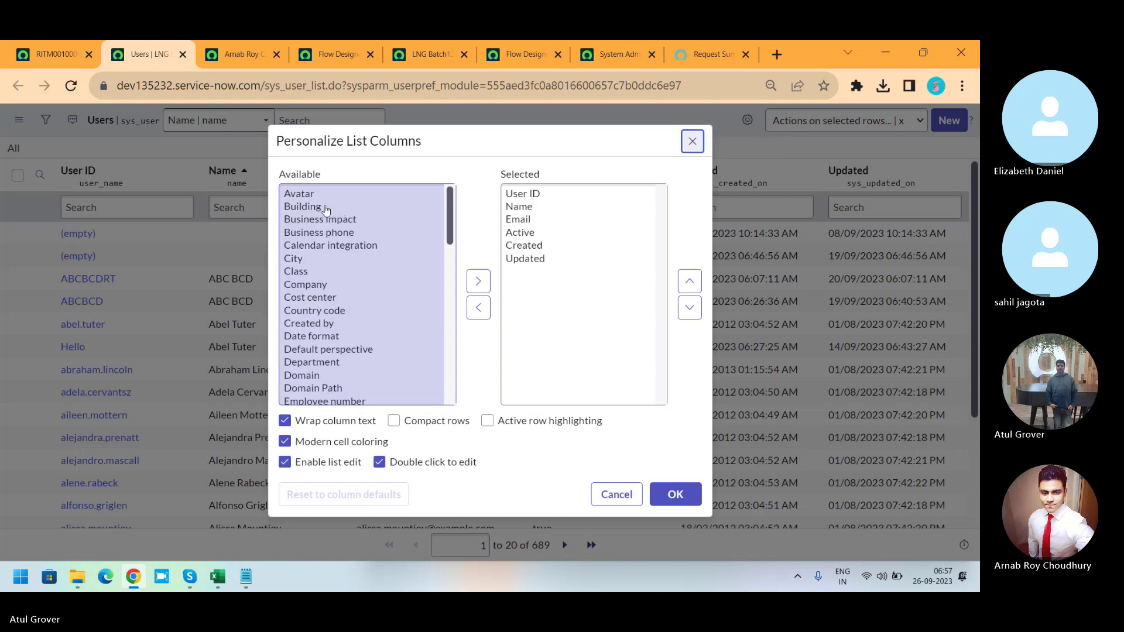
{"action": "left_click", "coordinate": [325, 209]}
{"action": "type", "text": "first"}
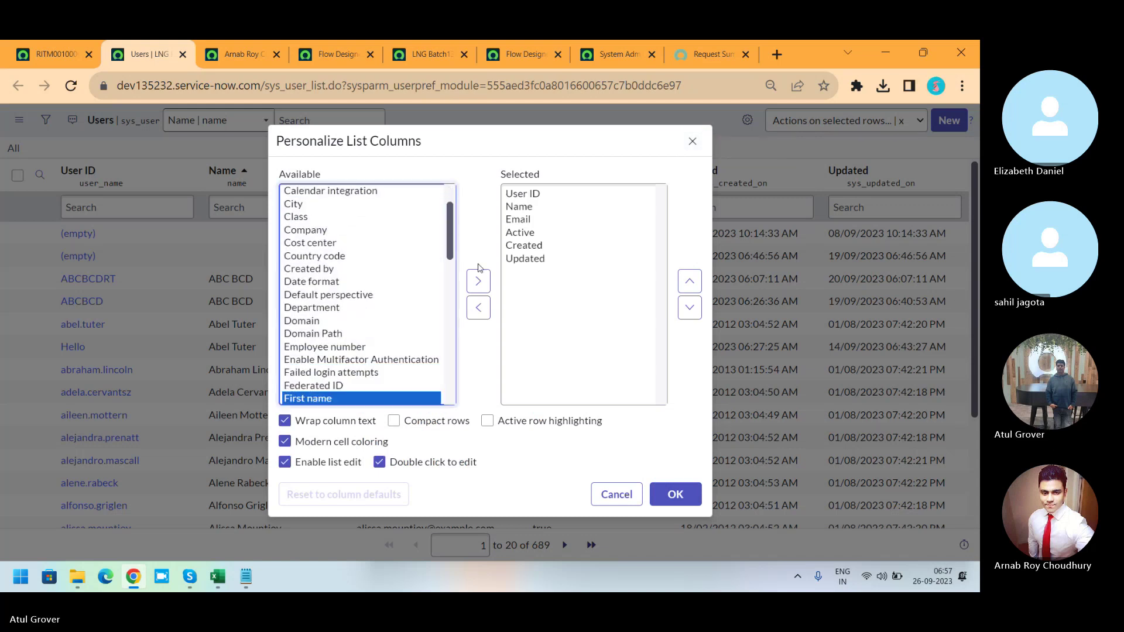
{"action": "left_click", "coordinate": [478, 281]}
{"action": "left_click", "coordinate": [690, 281]}
{"action": "left_click", "coordinate": [696, 280]}
{"action": "left_click", "coordinate": [700, 279]}
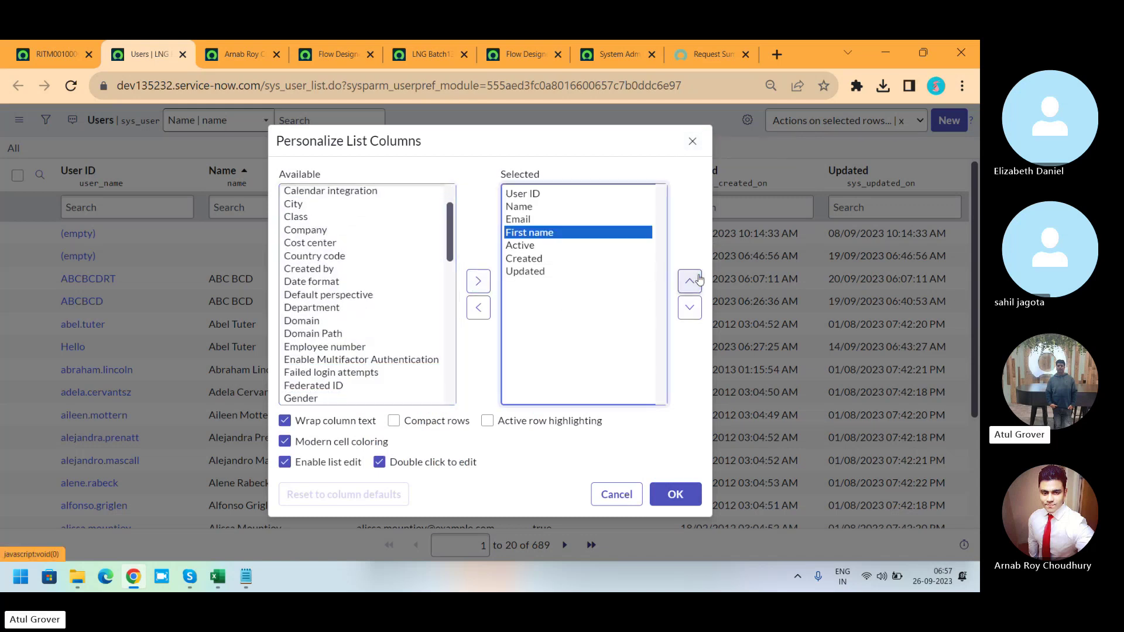
{"action": "left_click", "coordinate": [700, 279]}
{"action": "left_click", "coordinate": [699, 279]}
{"action": "left_click", "coordinate": [679, 494]}
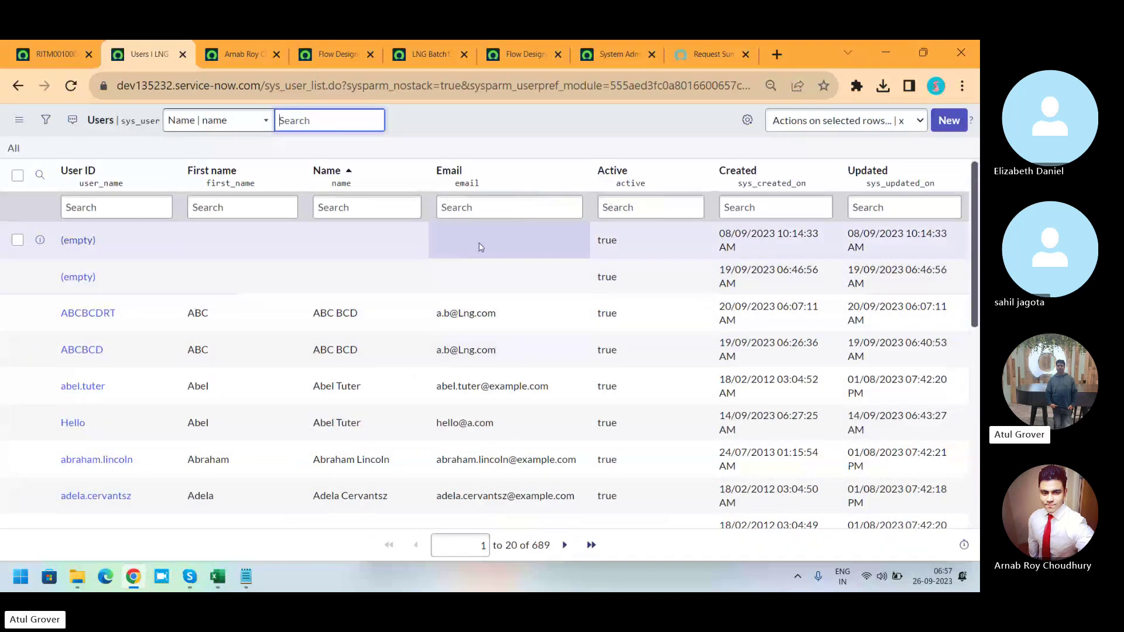
Filter the Users list to first names containing 'hello'.
{"action": "left_click", "coordinate": [216, 239]}
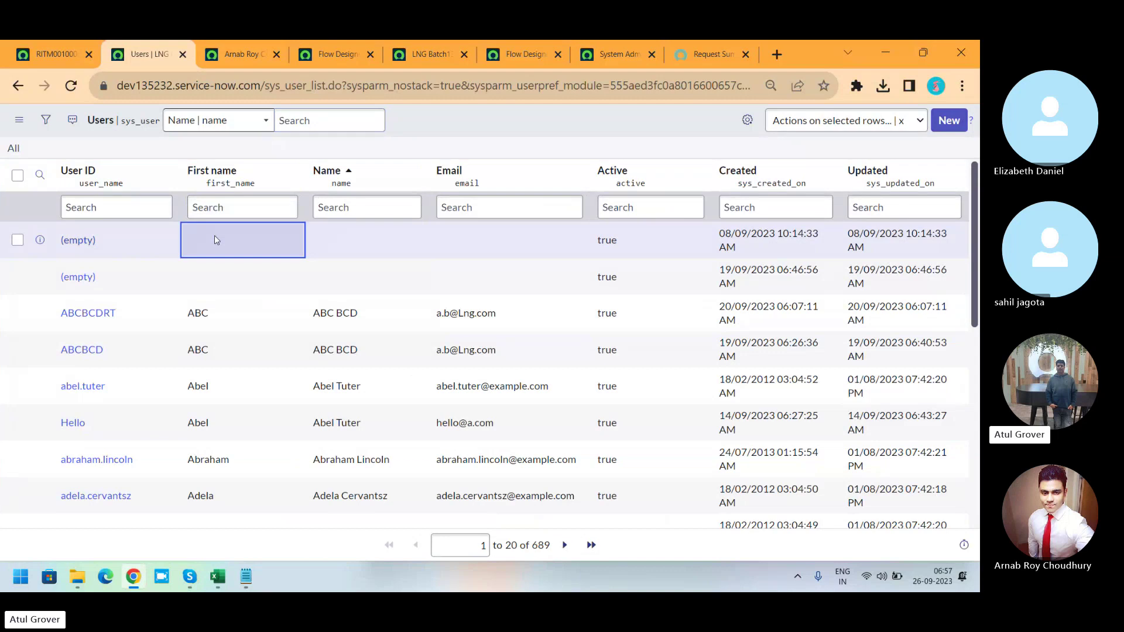
{"action": "left_click", "coordinate": [223, 214]}
{"action": "type", "text": "hello"}
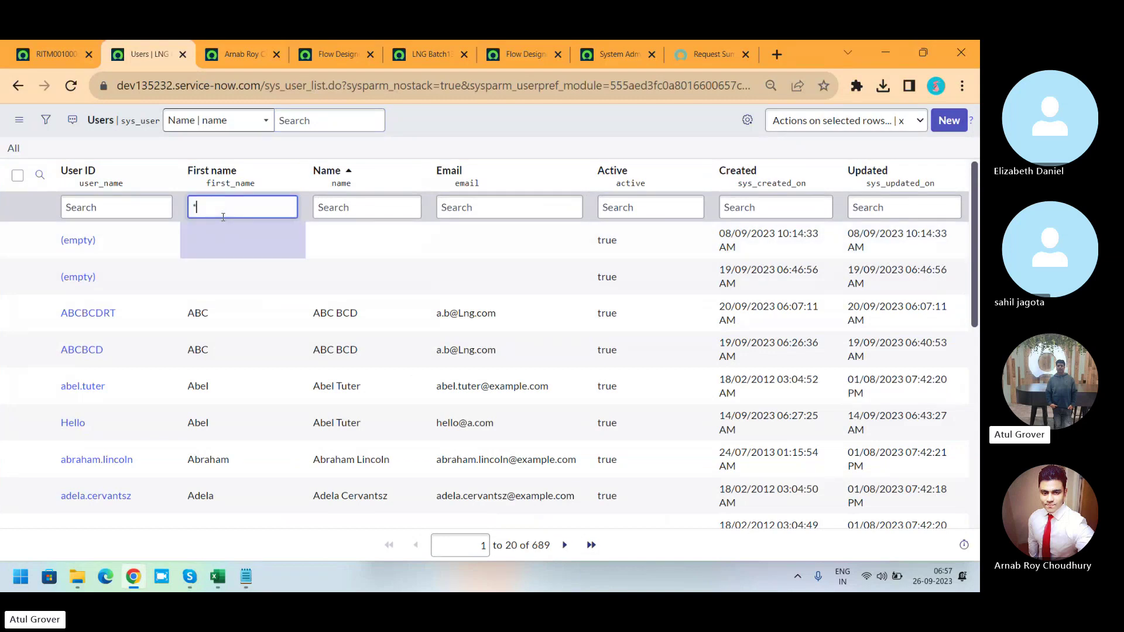
{"action": "key", "text": "Return"}
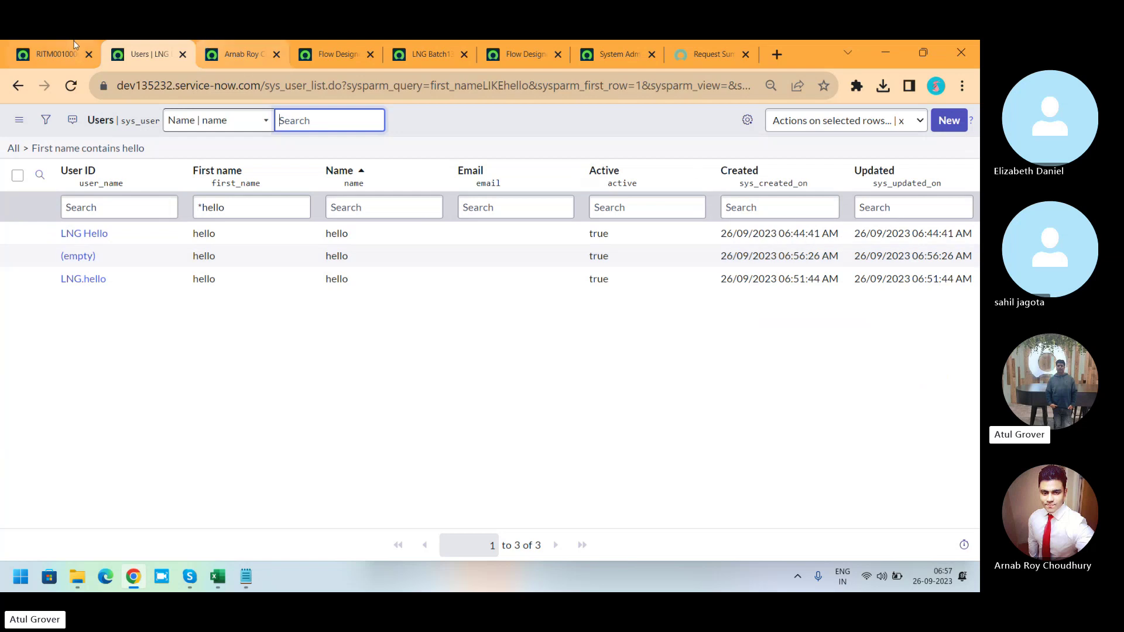
Set the pending manager approval on RITM0010006 to Approved inline.
{"action": "left_click", "coordinate": [38, 61]}
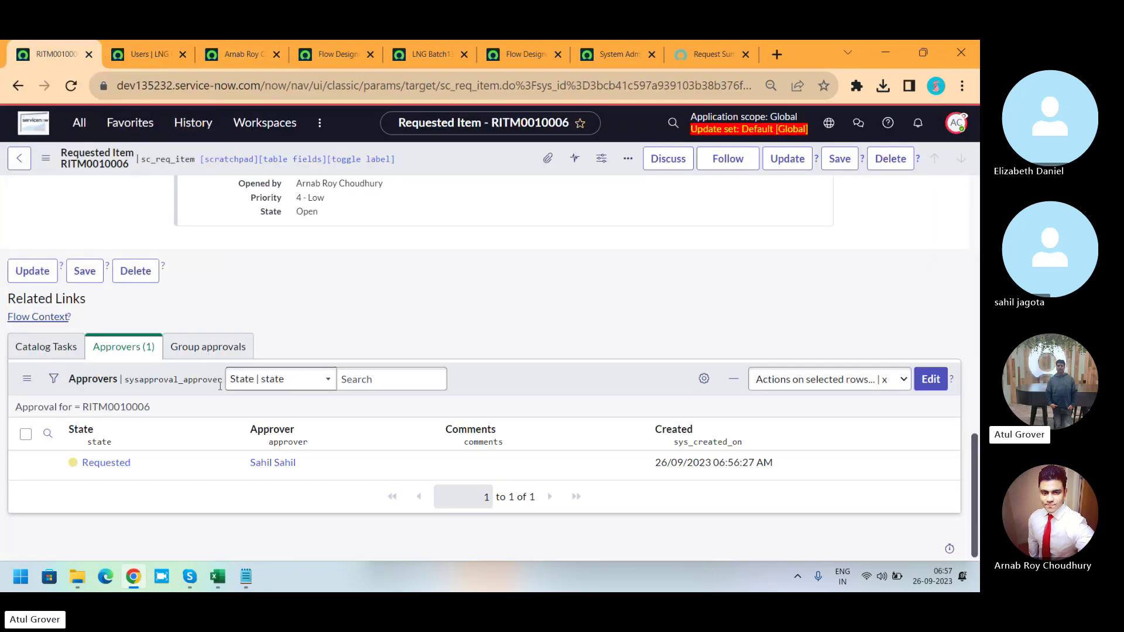
{"action": "left_click", "coordinate": [160, 466]}
{"action": "double_click", "coordinate": [162, 467]}
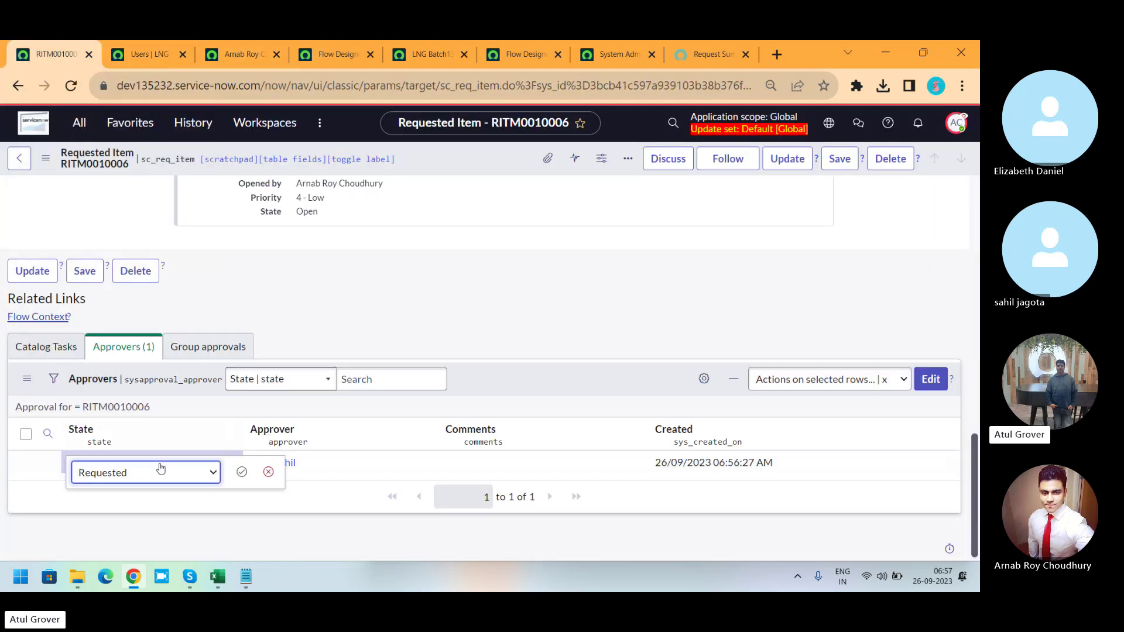
{"action": "left_click", "coordinate": [155, 469]}
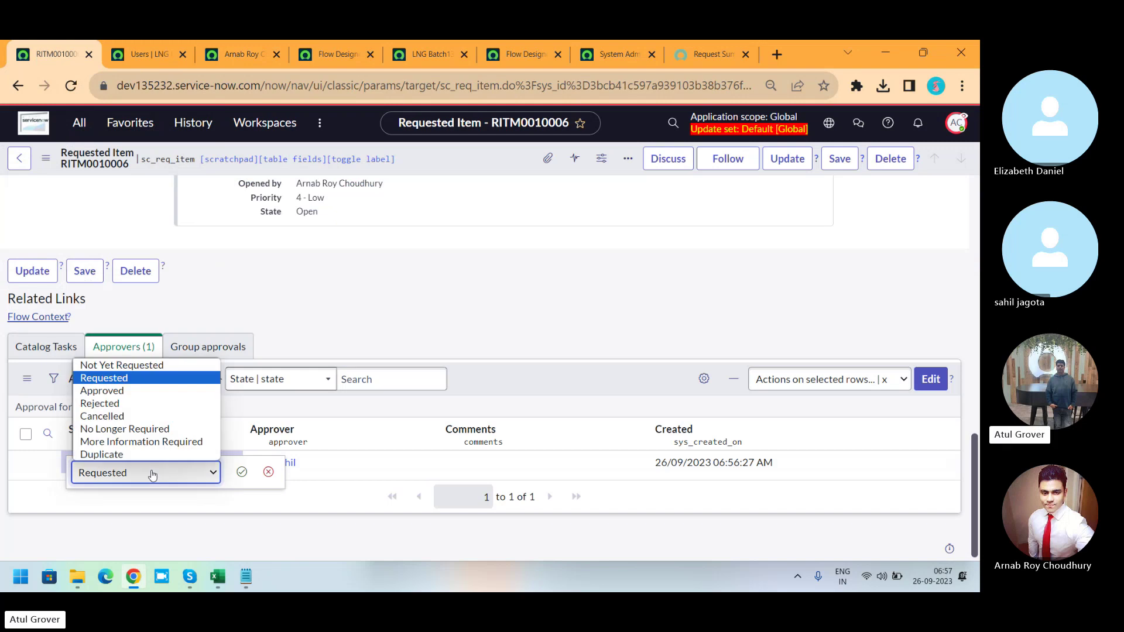
{"action": "left_click", "coordinate": [111, 391]}
{"action": "left_click", "coordinate": [242, 472]}
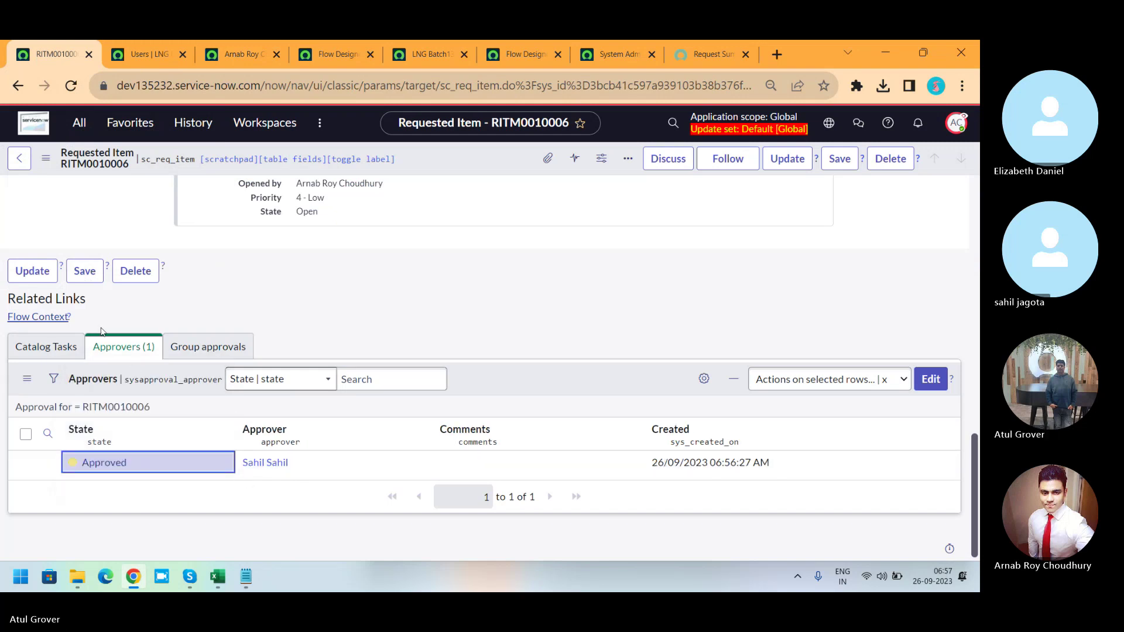
Reload the requested item so catalog task SCTASK0010008 appears under Catalog Tasks.
{"action": "left_click", "coordinate": [51, 345]}
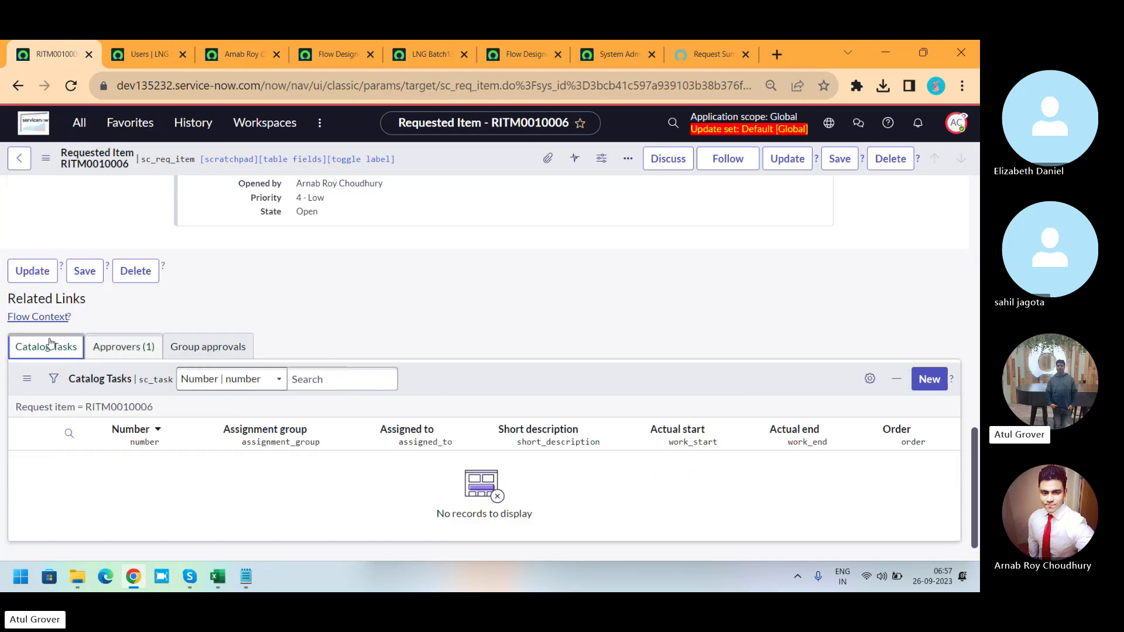
{"action": "right_click", "coordinate": [462, 157]}
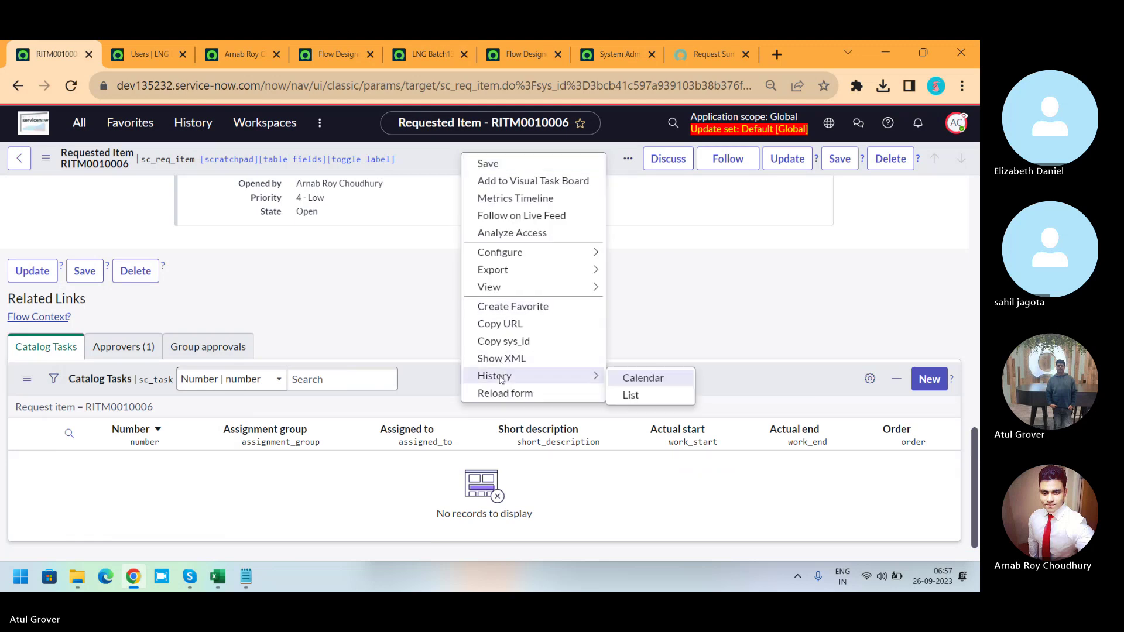
{"action": "left_click", "coordinate": [502, 394]}
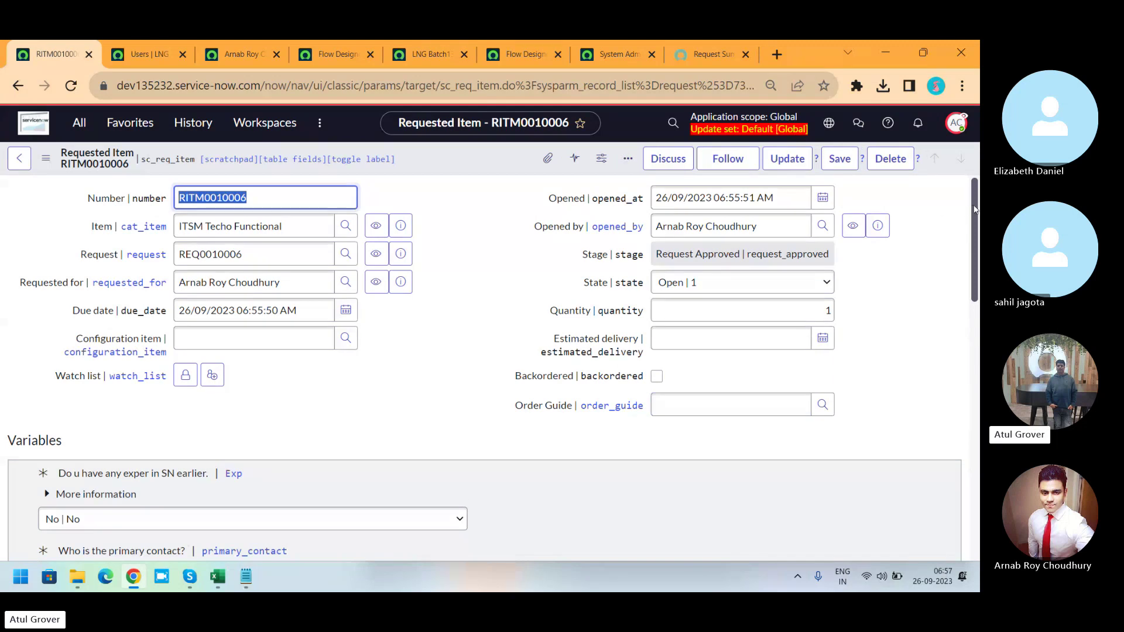
{"action": "left_click_drag", "start_coordinate": [972, 210], "coordinate": [950, 483]}
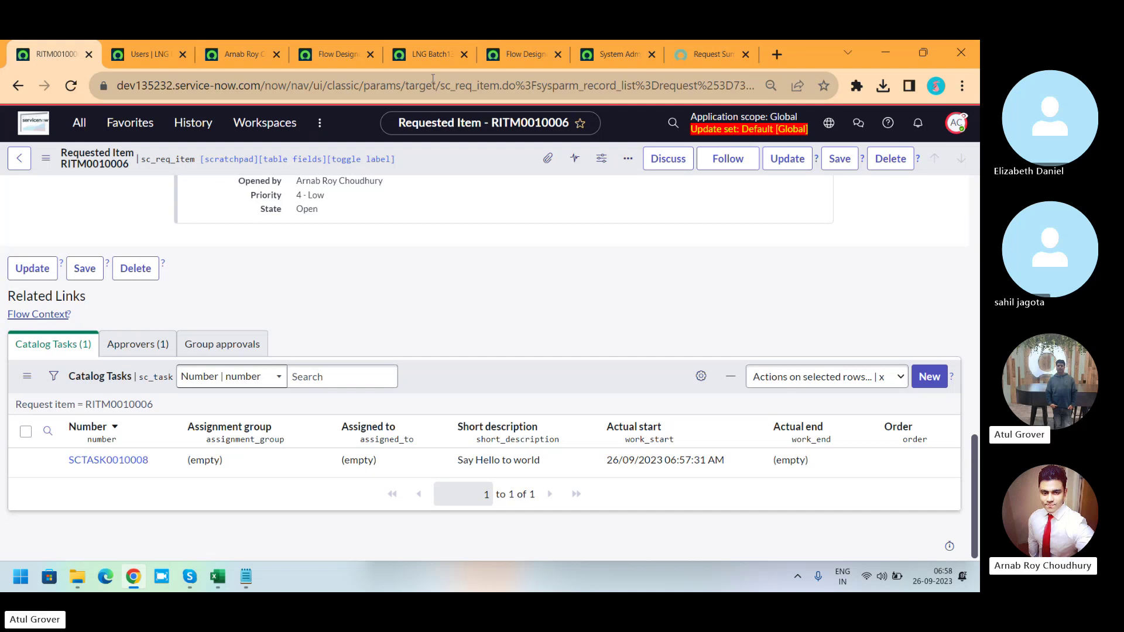
{"action": "key", "text": "alt+Tab"}
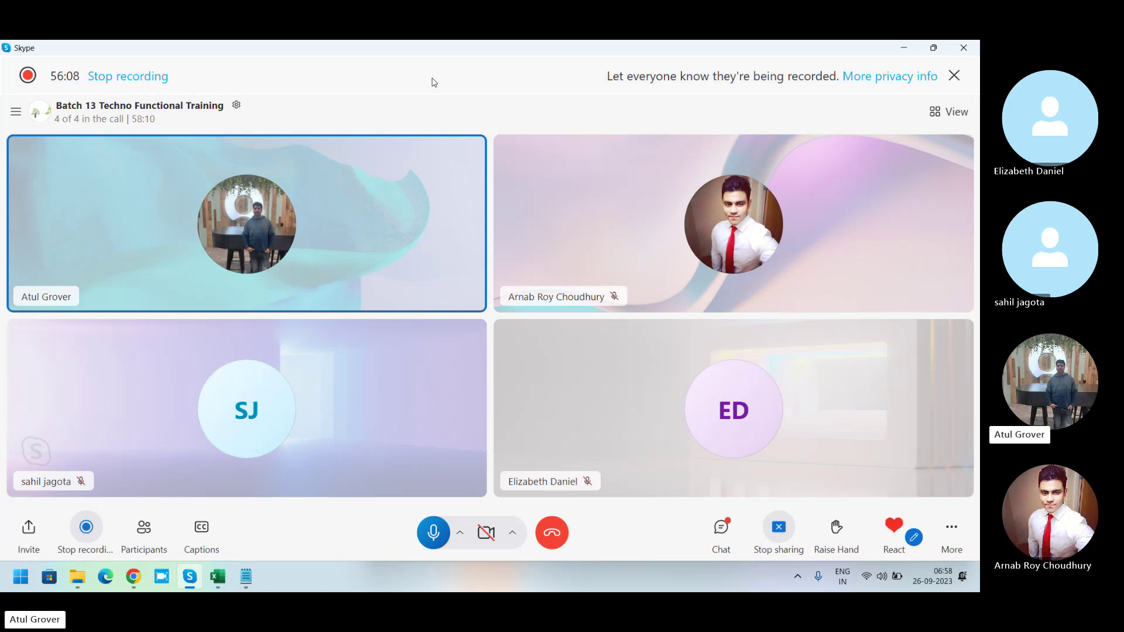
{"action": "key", "text": "alt+Tab"}
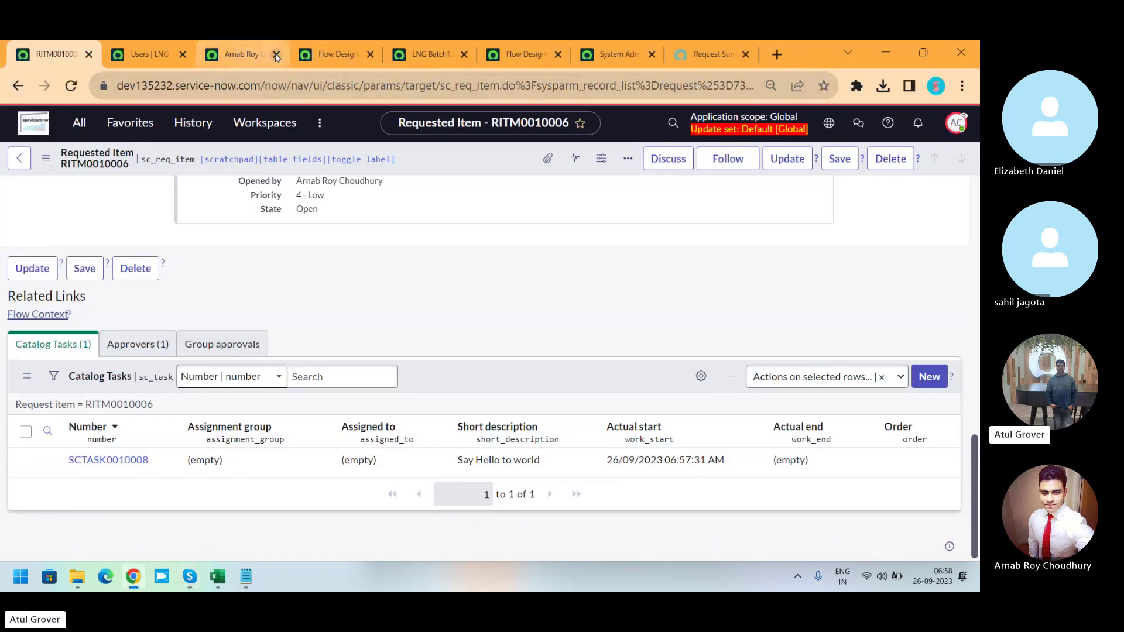
Pass through the execution and context pages to the Flow Designer home of recent flows.
{"action": "left_click", "coordinate": [331, 54]}
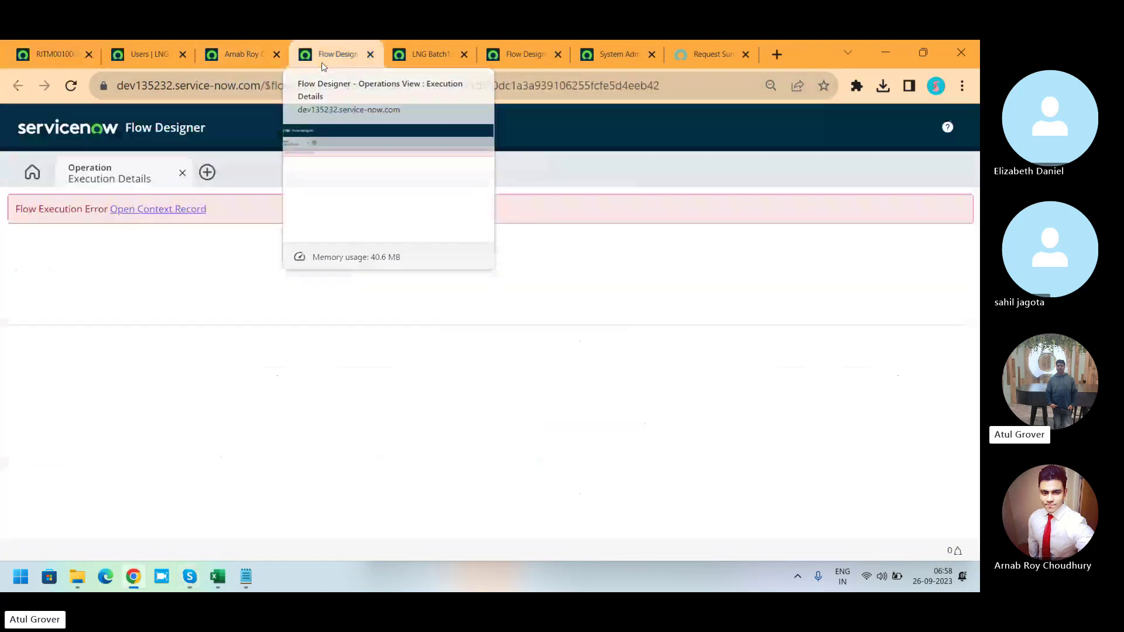
{"action": "left_click", "coordinate": [416, 47]}
{"action": "left_click", "coordinate": [513, 52]}
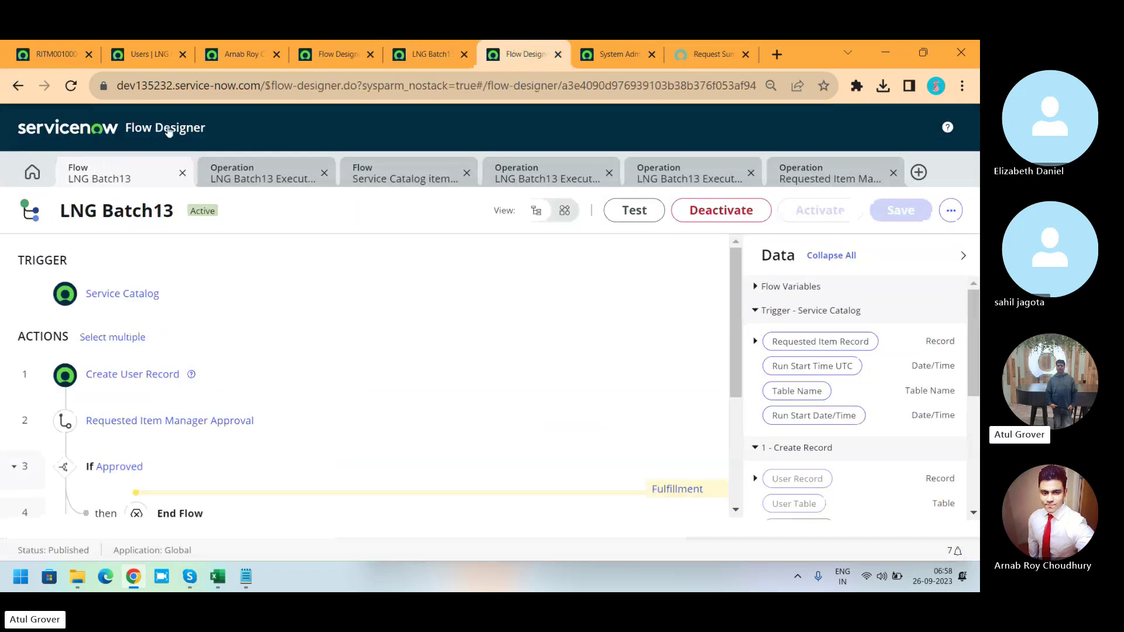
{"action": "left_click", "coordinate": [37, 175]}
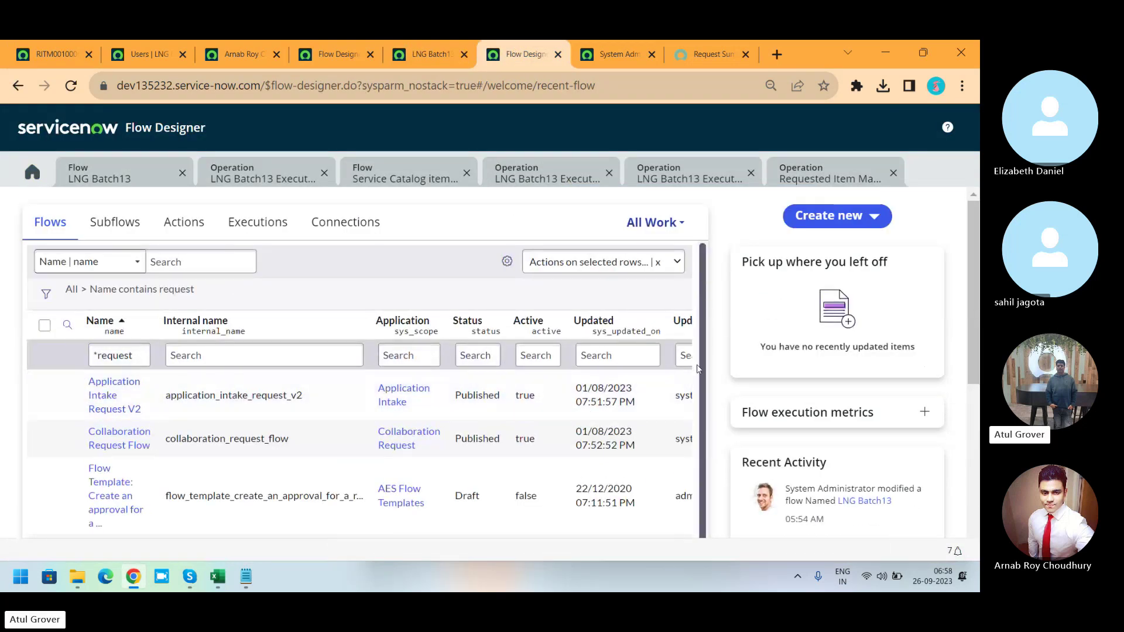
{"action": "scroll", "coordinate": [702, 368], "scroll_direction": "down", "scroll_amount": 1}
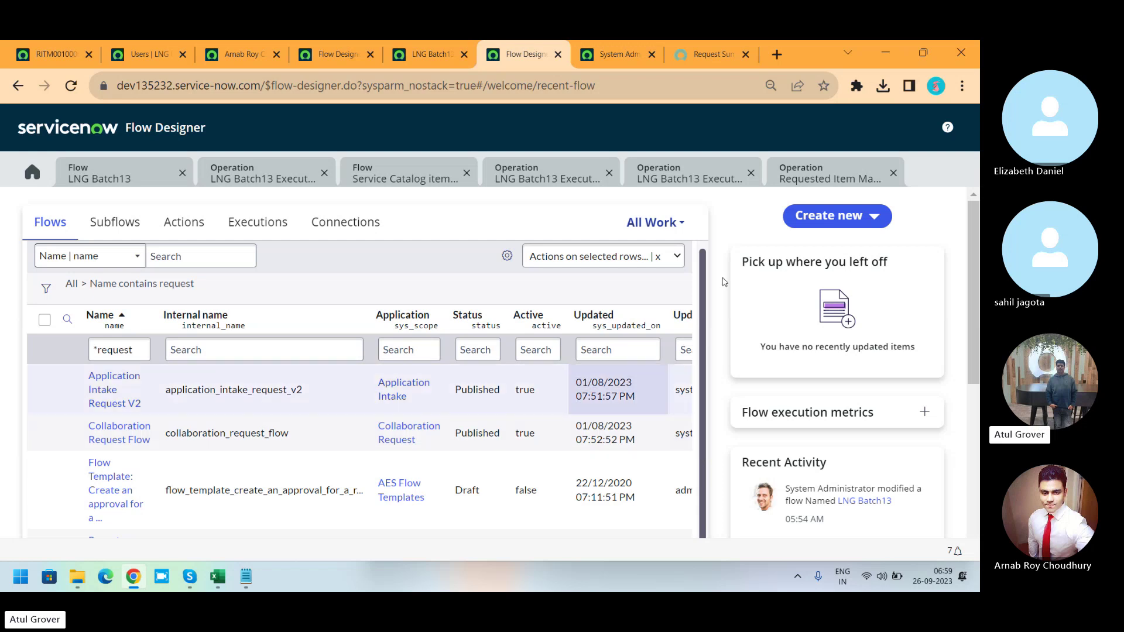
Look over the Service Catalog item request flow, then return to the LNG Batch13 flow.
{"action": "left_click", "coordinate": [417, 176]}
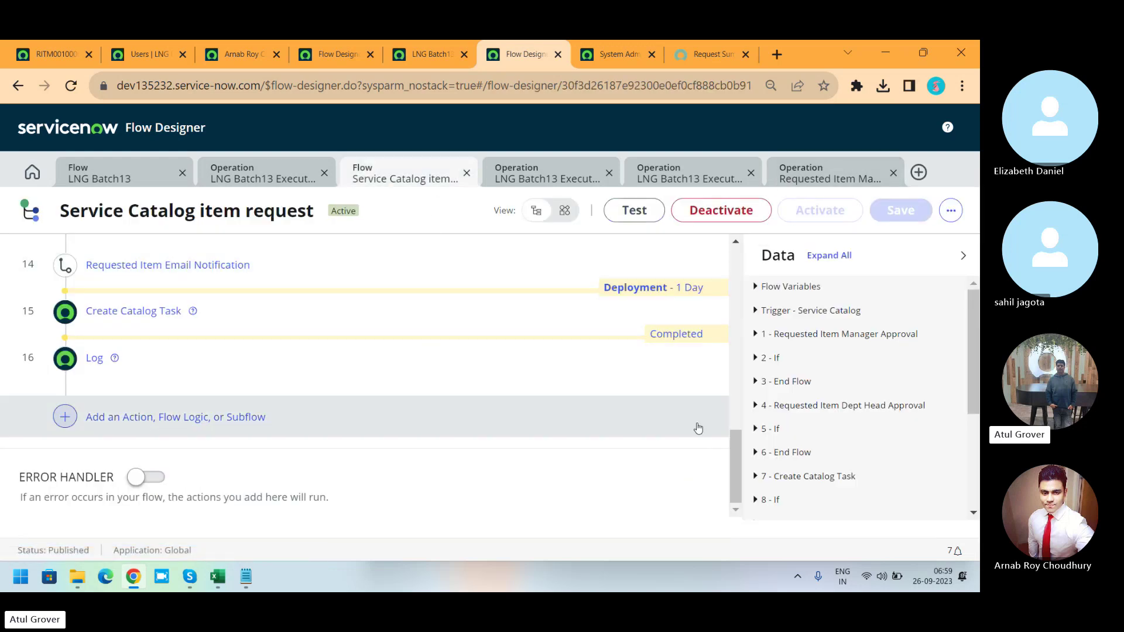
{"action": "scroll", "coordinate": [726, 342], "scroll_direction": "up", "scroll_amount": 5}
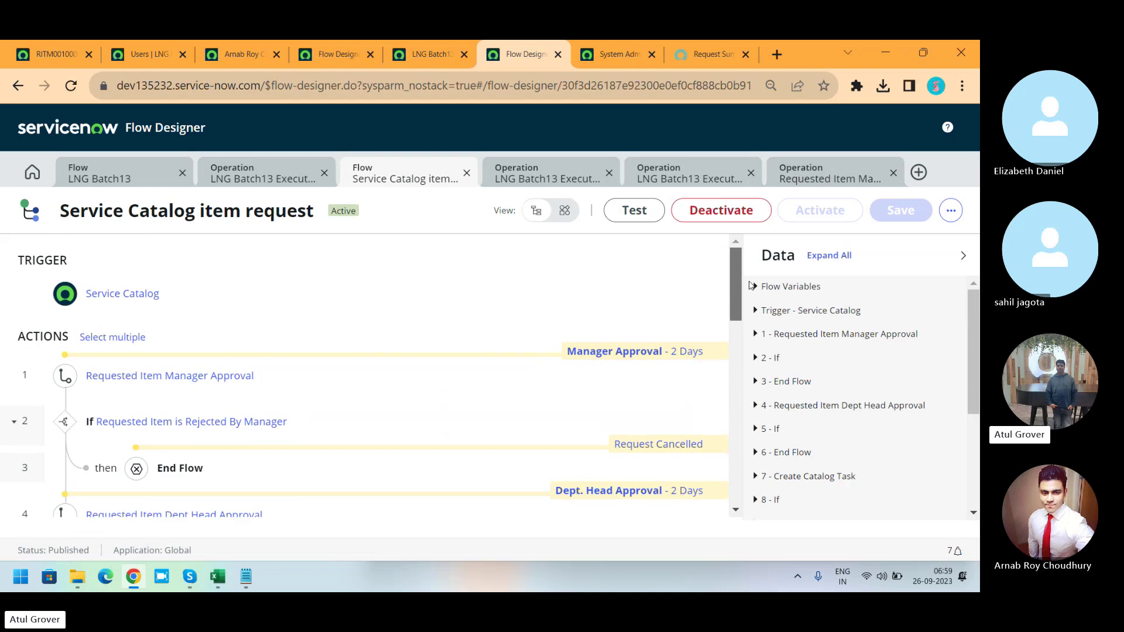
{"action": "left_click", "coordinate": [119, 186]}
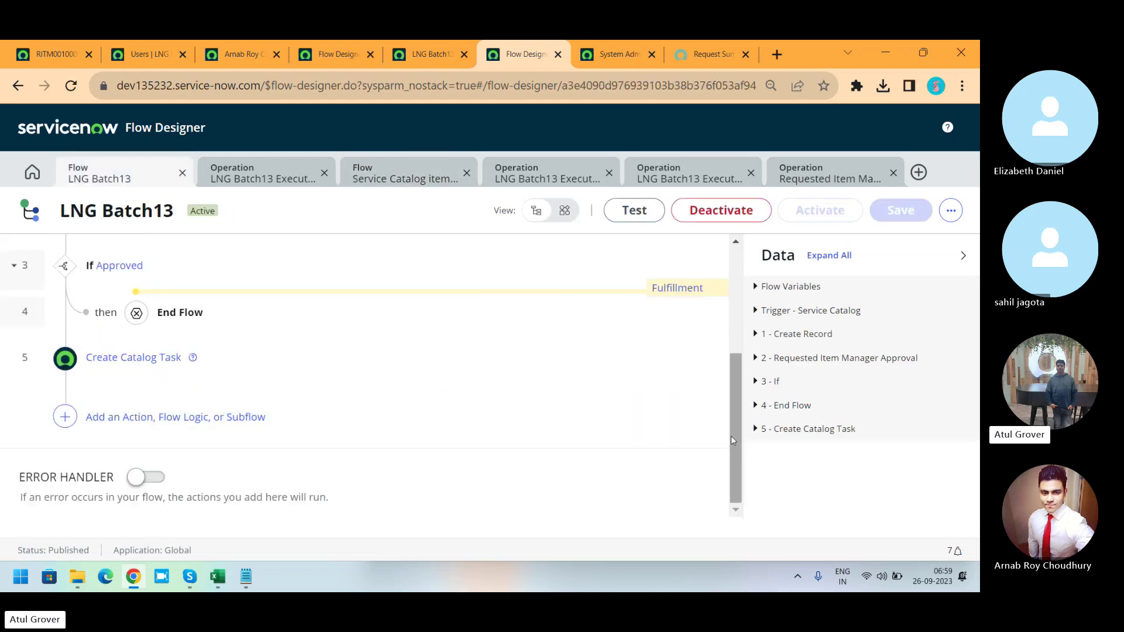
{"action": "scroll", "coordinate": [441, 305], "scroll_direction": "up", "scroll_amount": 4}
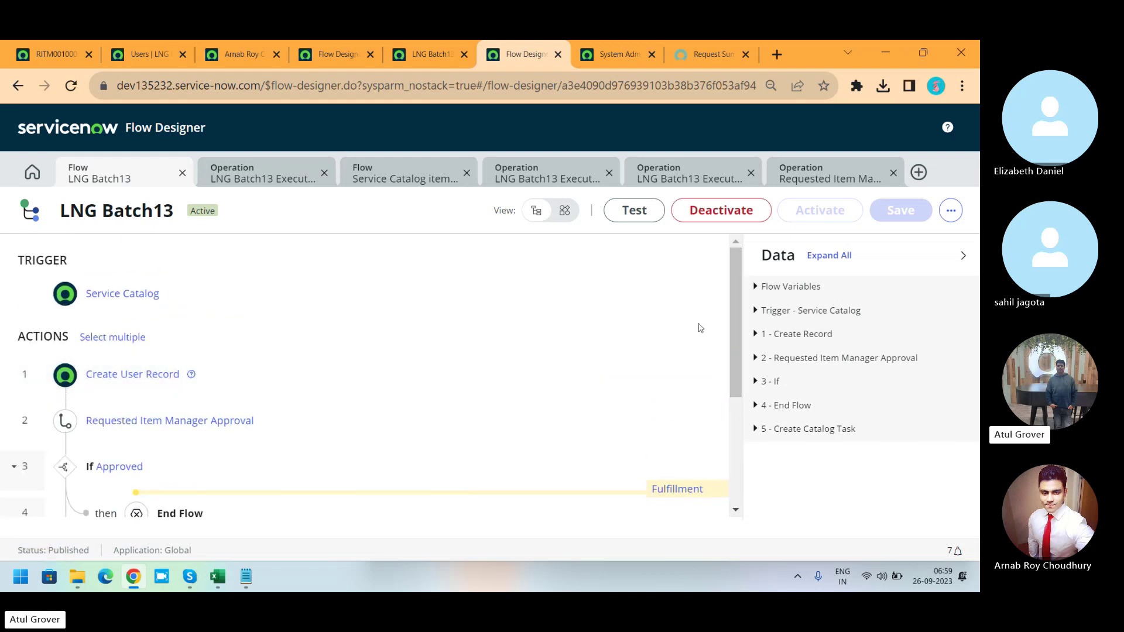
Add a new action after Create Catalog Task and search the actions for 'email'.
{"action": "left_click_drag", "start_coordinate": [735, 316], "coordinate": [741, 414]}
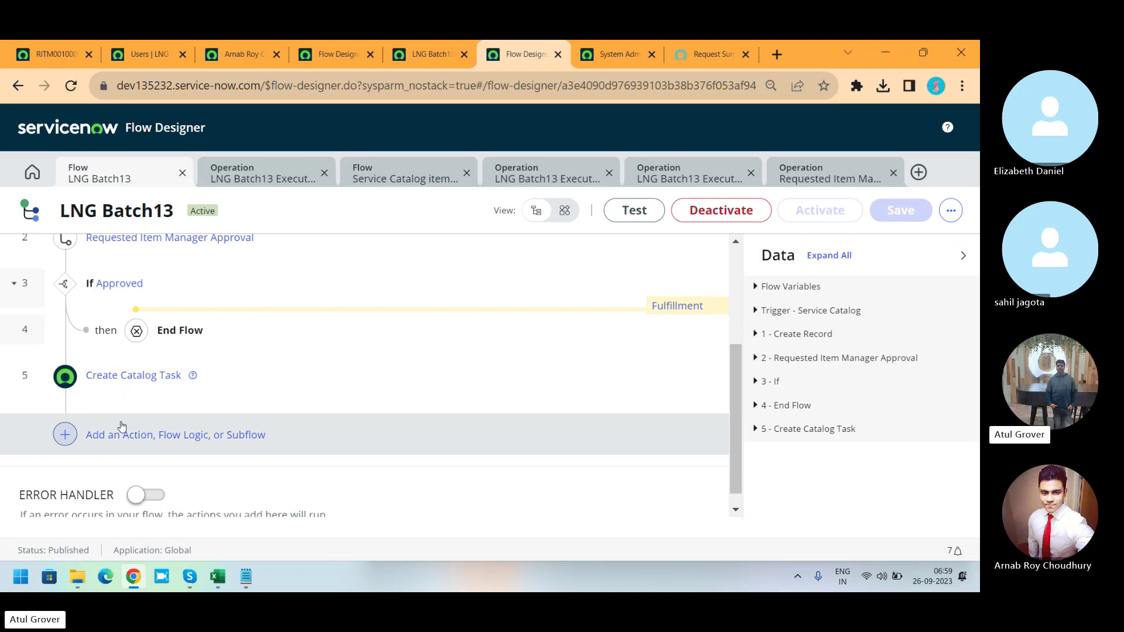
{"action": "left_click", "coordinate": [96, 434]}
{"action": "left_click", "coordinate": [142, 435]}
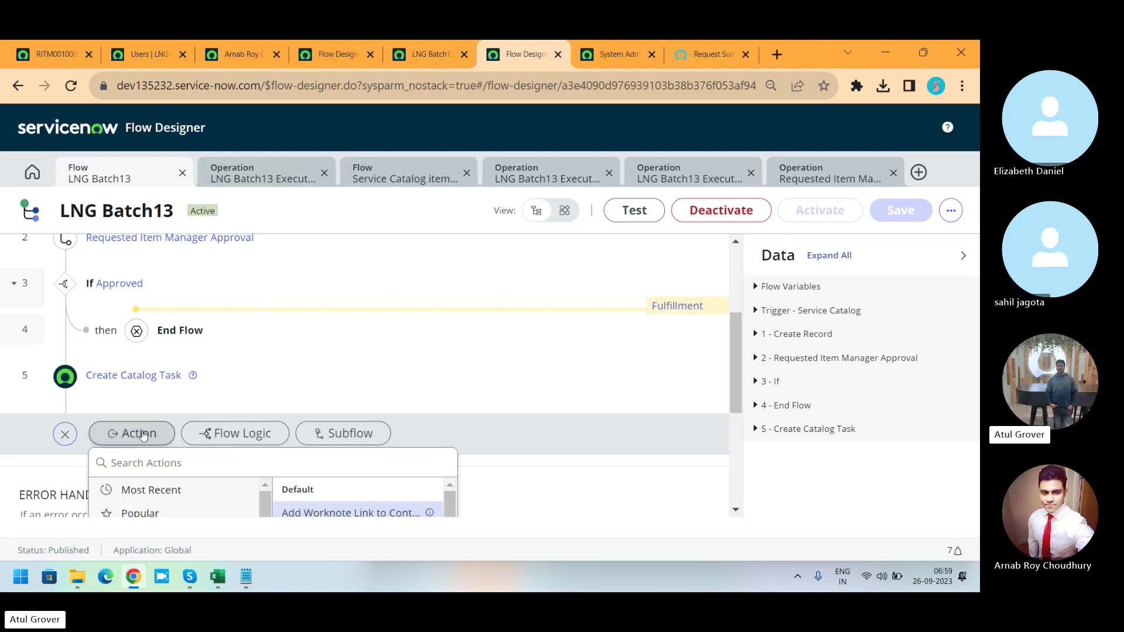
{"action": "type", "text": "email"}
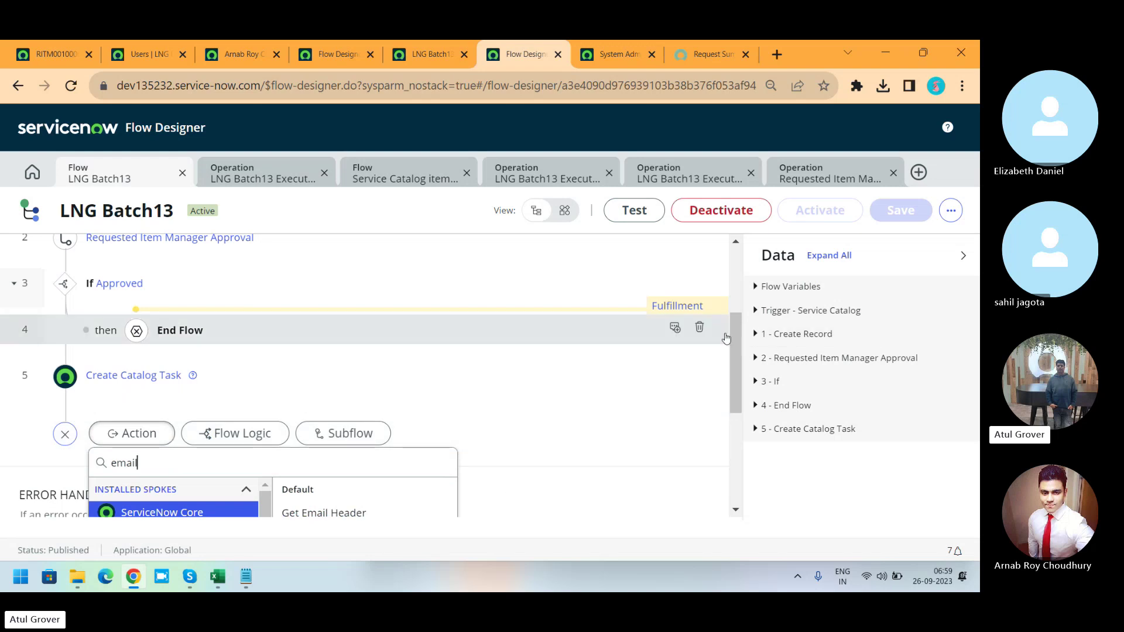
{"action": "left_click_drag", "start_coordinate": [733, 349], "coordinate": [730, 413]}
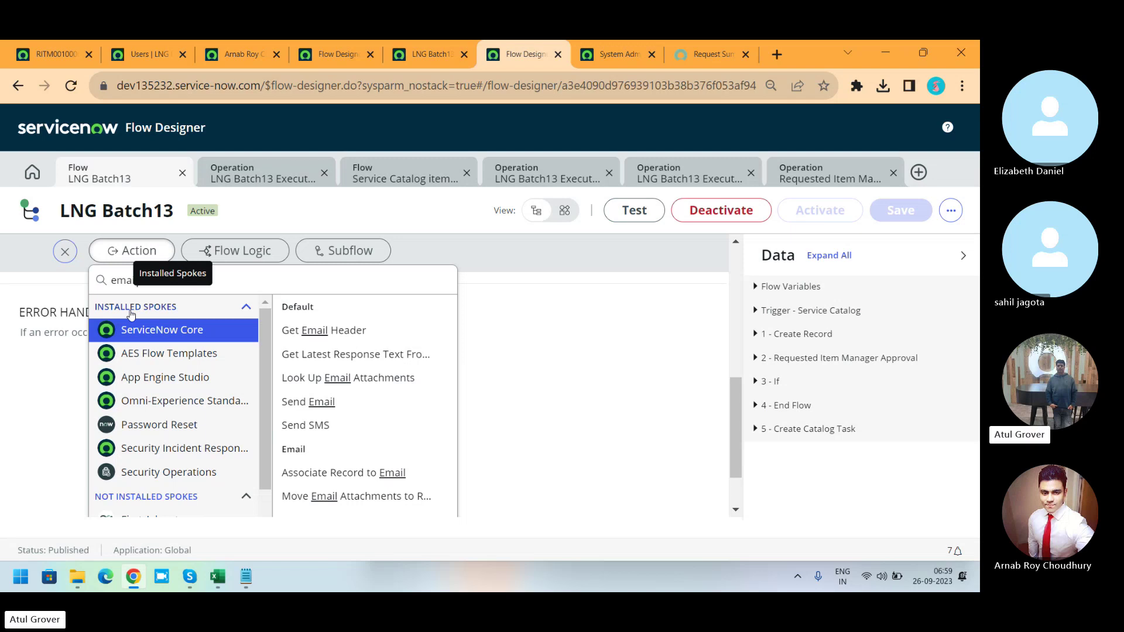
{"action": "key", "text": "alt+Tab"}
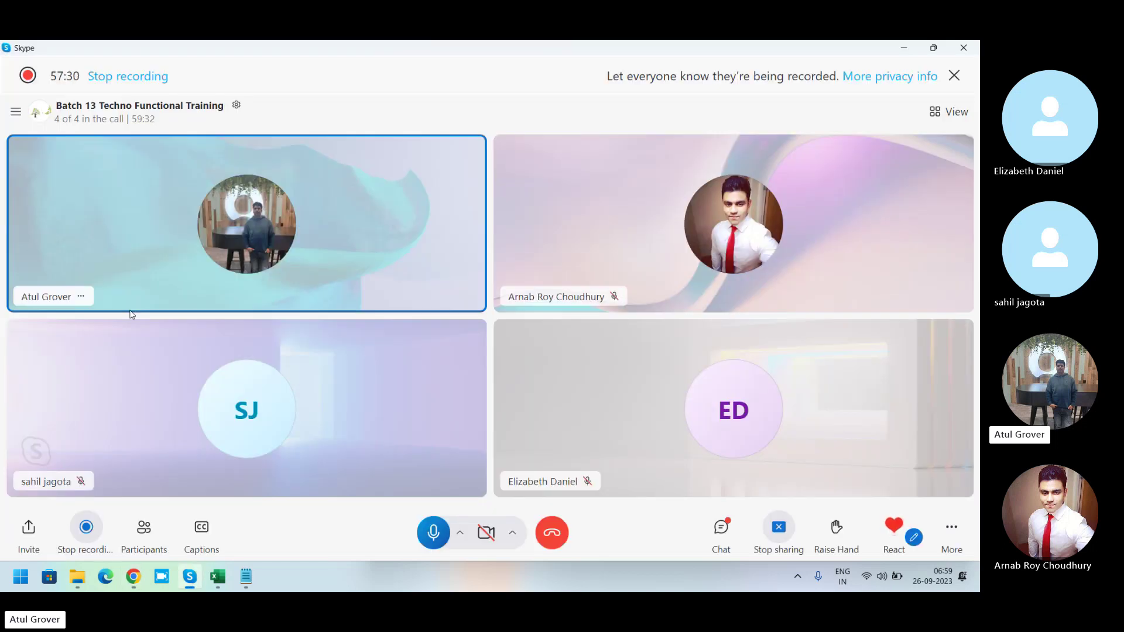
{"action": "key", "text": "alt+Tab"}
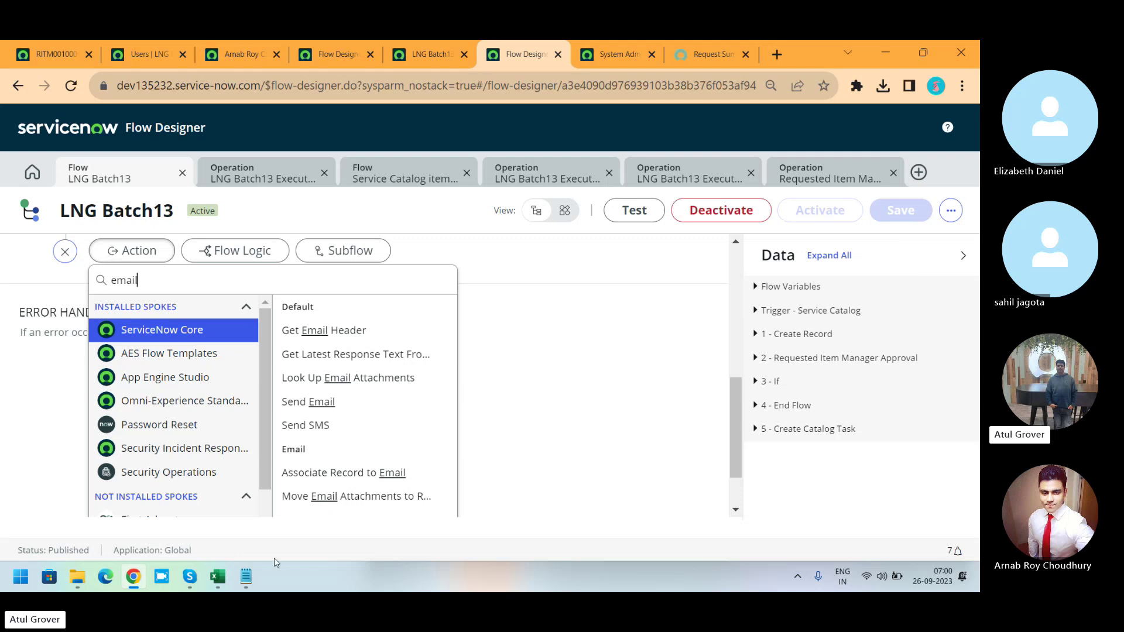
Go over Agenda_TF_SN topics like Service Portal configuration, UI Policy and Record Producer /Order Guide.
{"action": "left_click", "coordinate": [217, 576]}
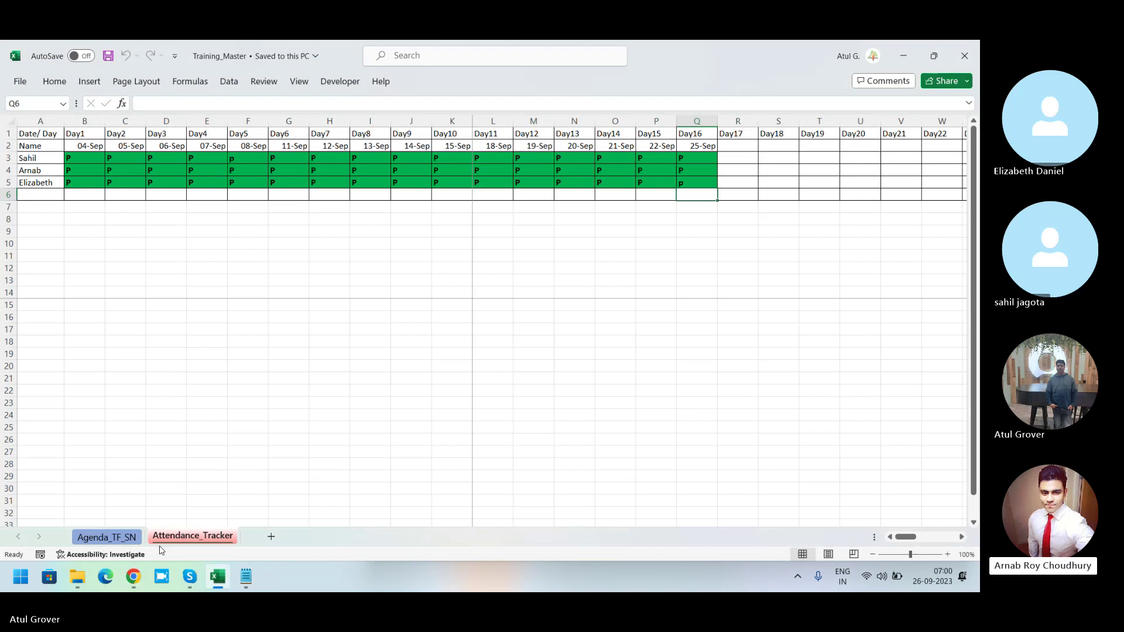
{"action": "left_click", "coordinate": [106, 537]}
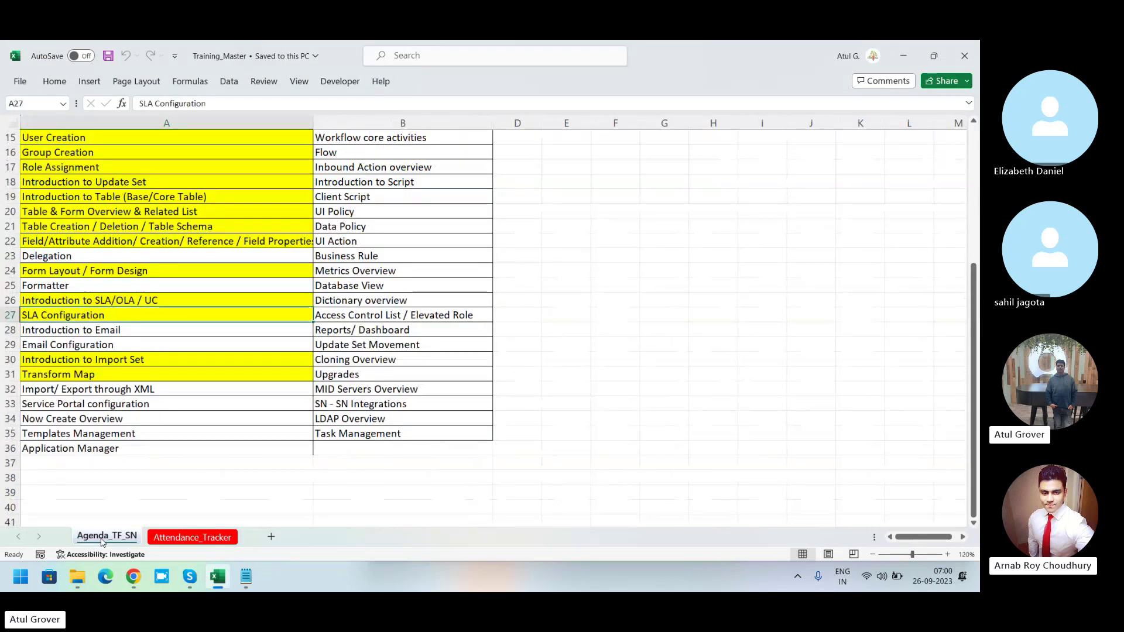
{"action": "left_click", "coordinate": [119, 406]}
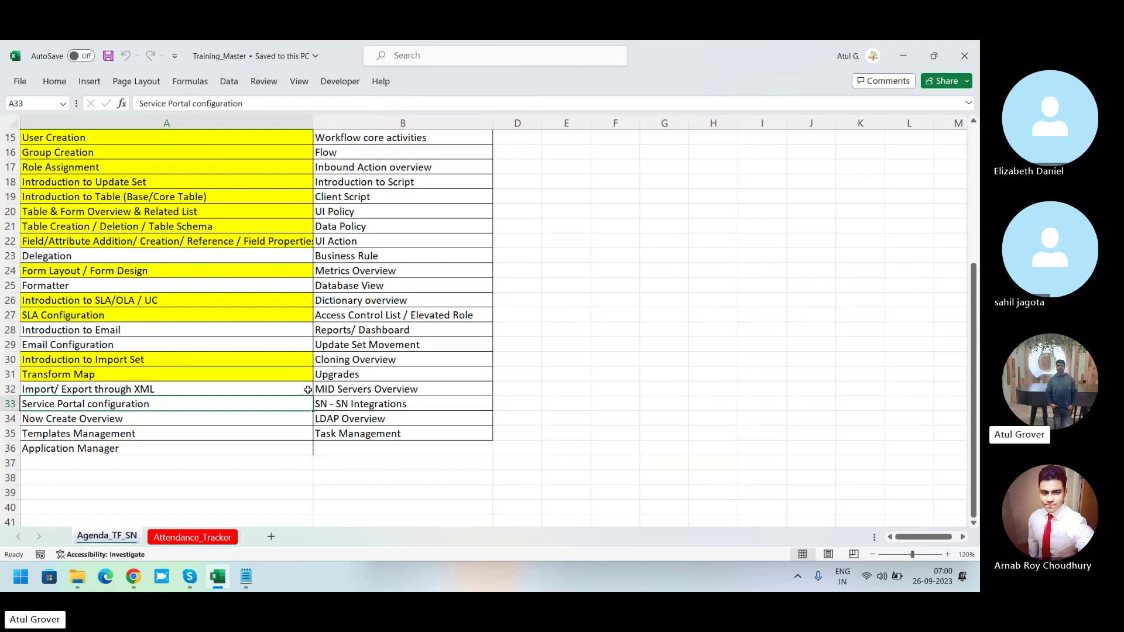
{"action": "left_click", "coordinate": [449, 216]}
{"action": "key", "text": "Up"}
{"action": "key", "text": "Up"}
{"action": "key", "text": "Up"}
{"action": "key", "text": "Up"}
{"action": "key", "text": "Up"}
{"action": "key", "text": "Up"}
{"action": "key", "text": "Up"}
{"action": "key", "text": "Up"}
{"action": "key", "text": "Up"}
{"action": "key", "text": "Up"}
{"action": "key", "text": "Up"}
{"action": "key", "text": "Up"}
{"action": "key", "text": "Up"}
{"action": "key", "text": "Up"}
{"action": "key", "text": "Up"}
{"action": "key", "text": "Up"}
{"action": "key", "text": "Up"}
{"action": "key", "text": "Up"}
{"action": "key", "text": "Up"}
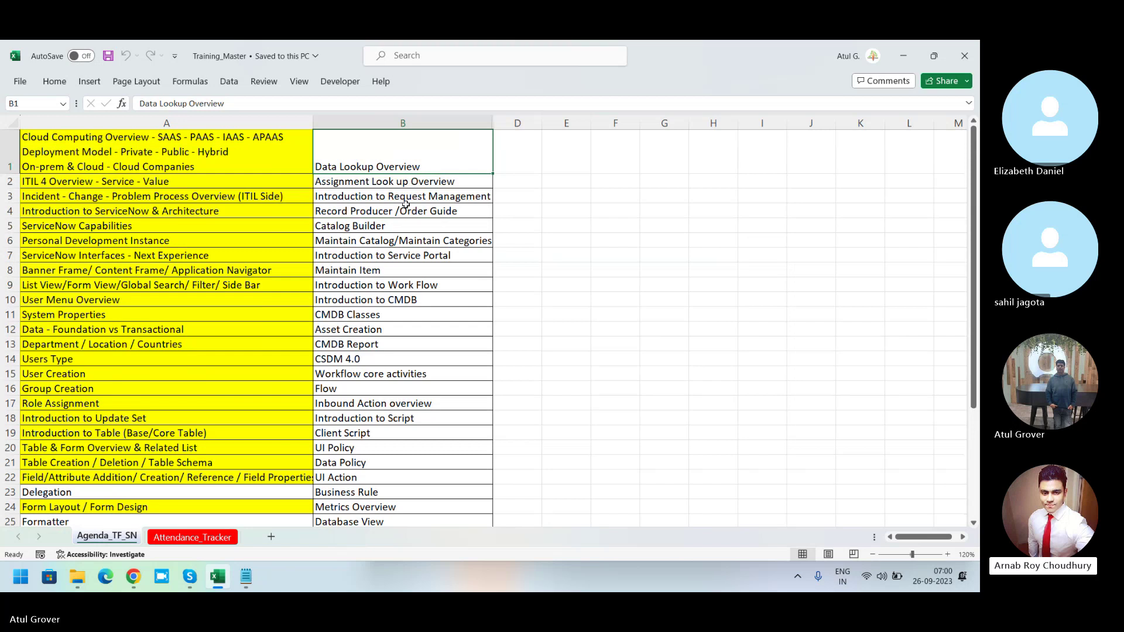
{"action": "left_click", "coordinate": [389, 213]}
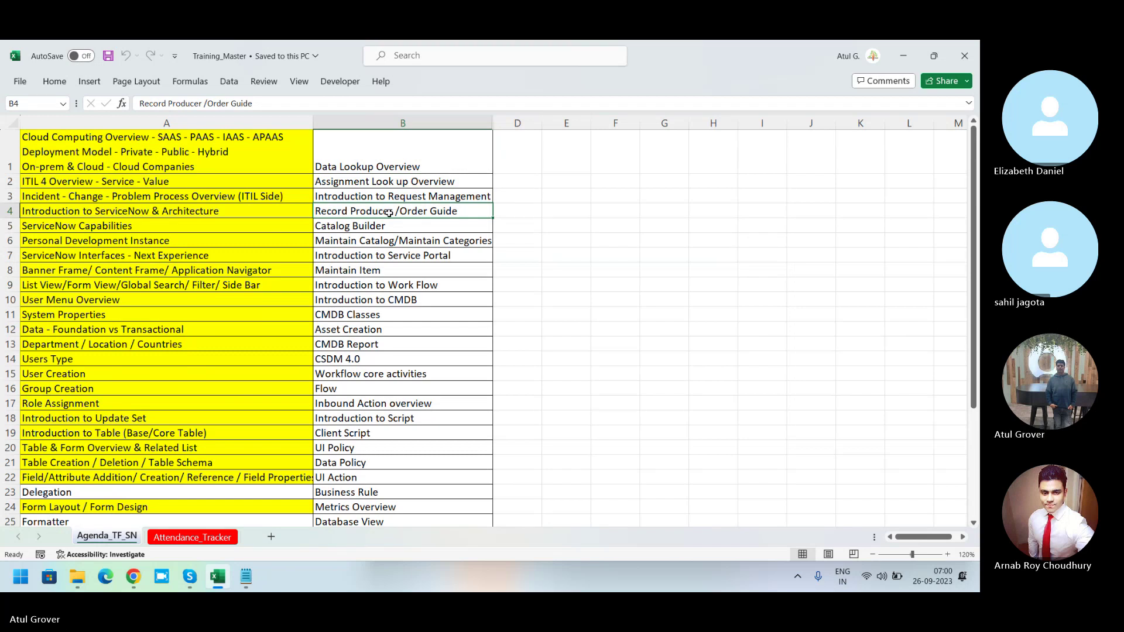
{"action": "key", "text": "alt+Tab"}
{"action": "key", "text": "alt+Tab"}
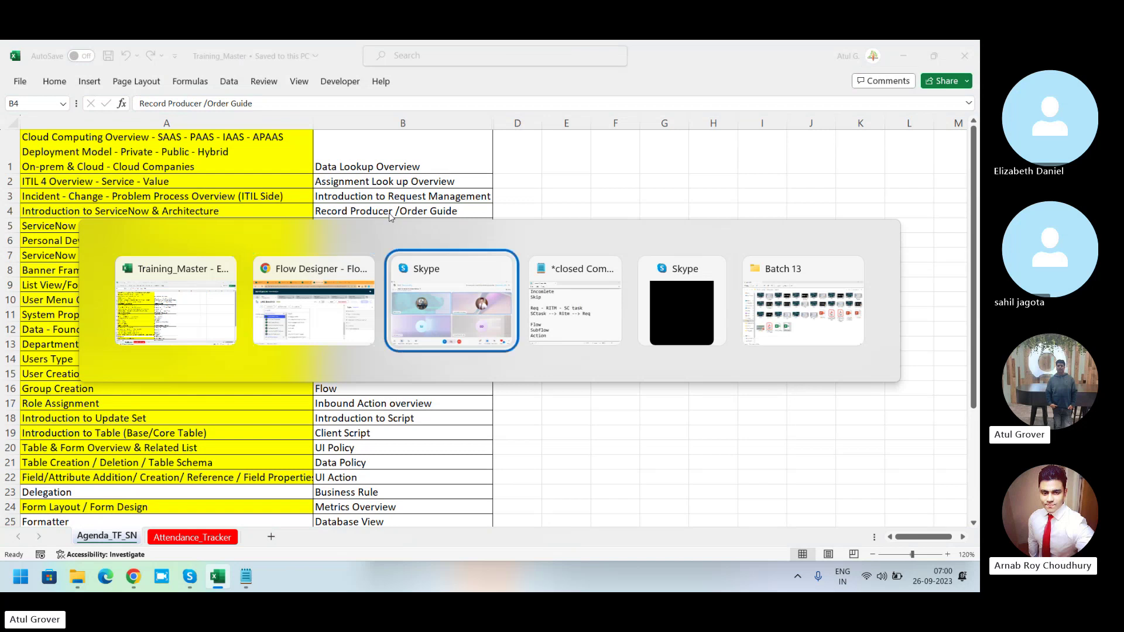